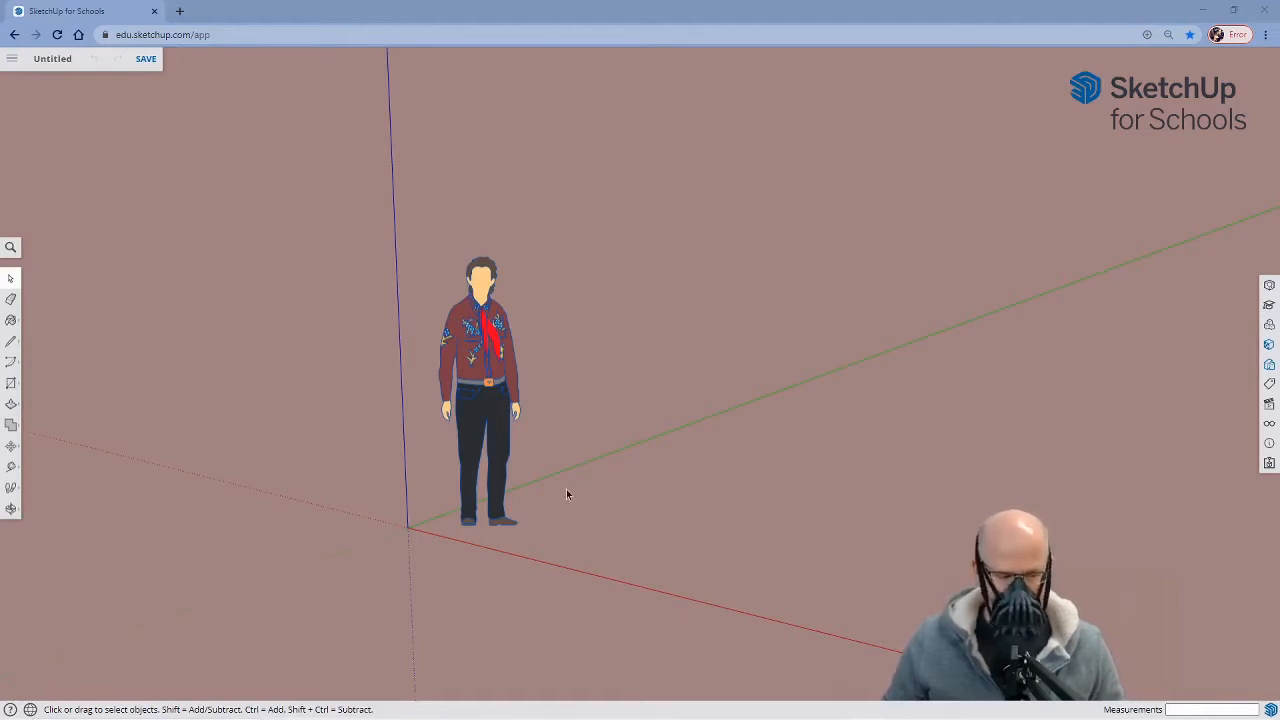
Delete the default human scale figure standing near the origin
drag(341, 241, 627, 574)
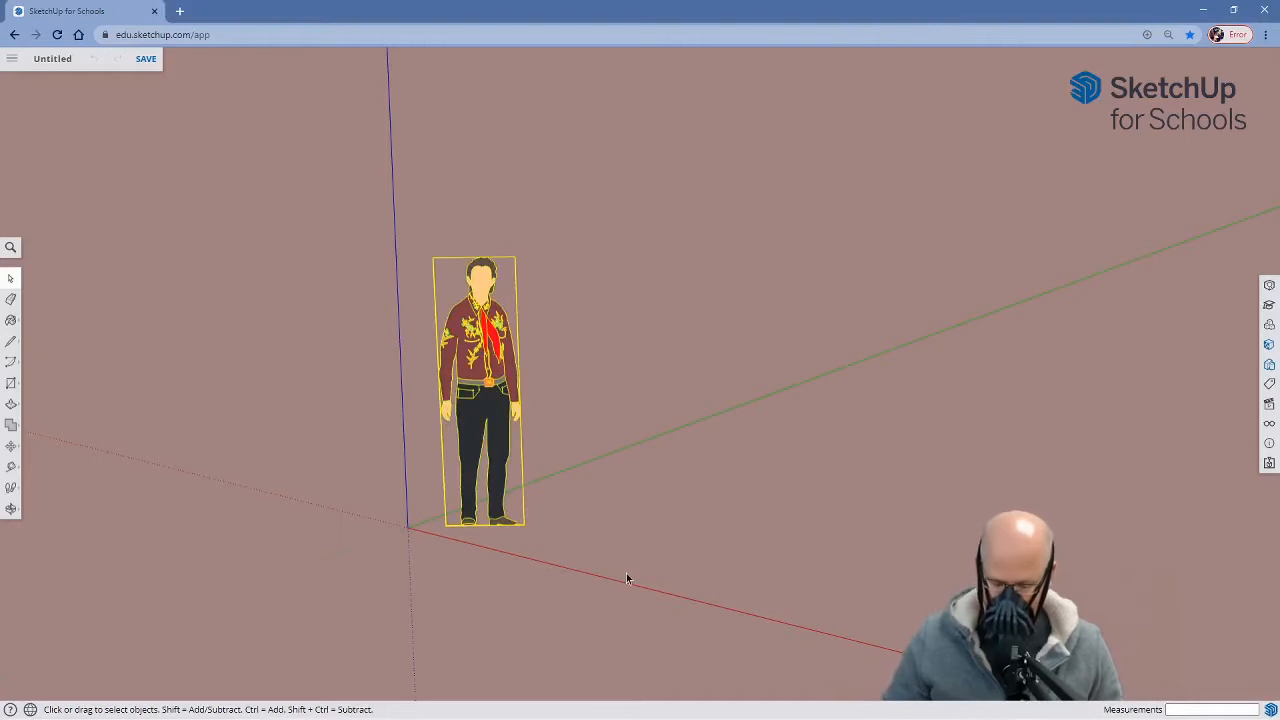
key(Delete)
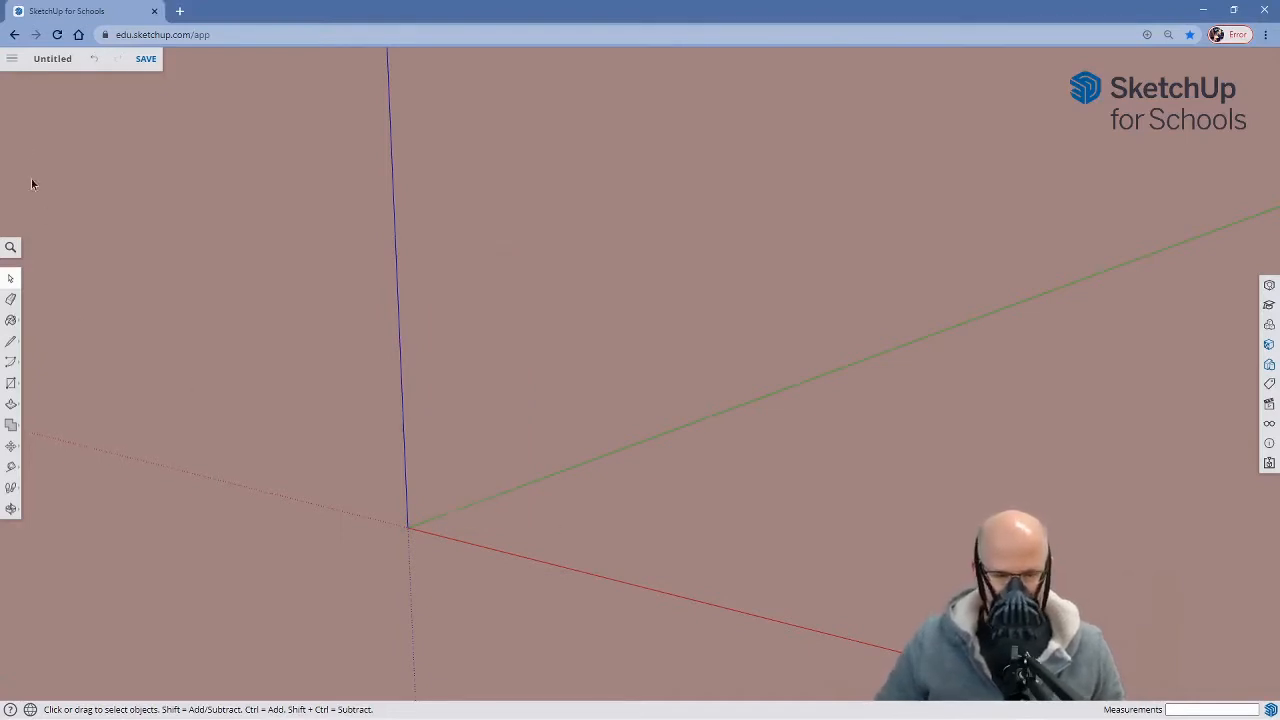
Insert Bracket 9000.jpg from the computer as an image, placed flat on the ground from the origin at about 15' 2" high
click(13, 65)
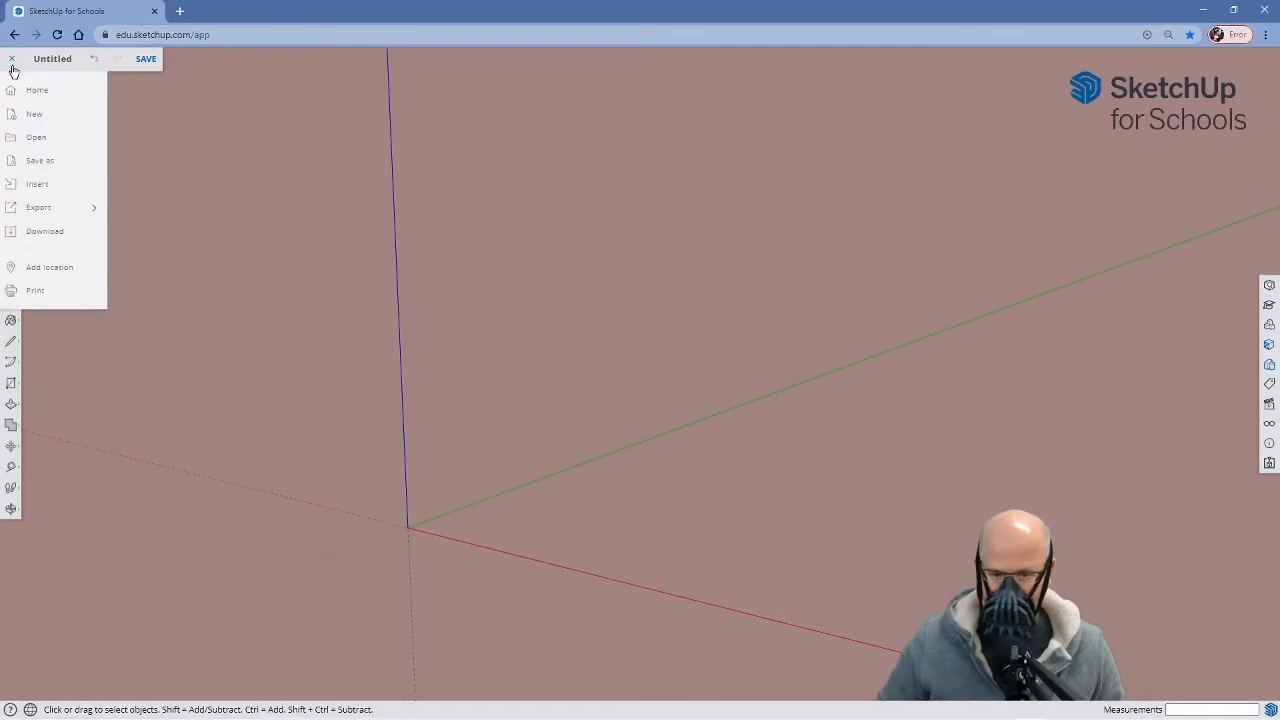
click(53, 185)
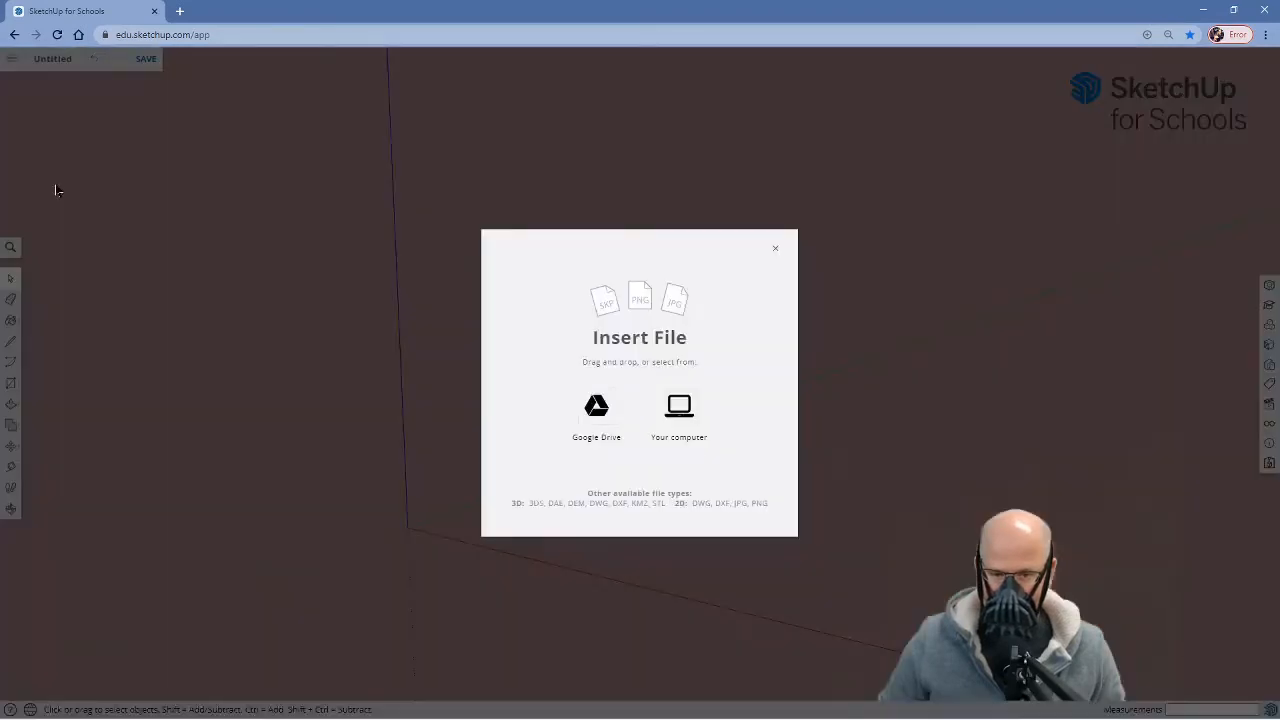
click(679, 410)
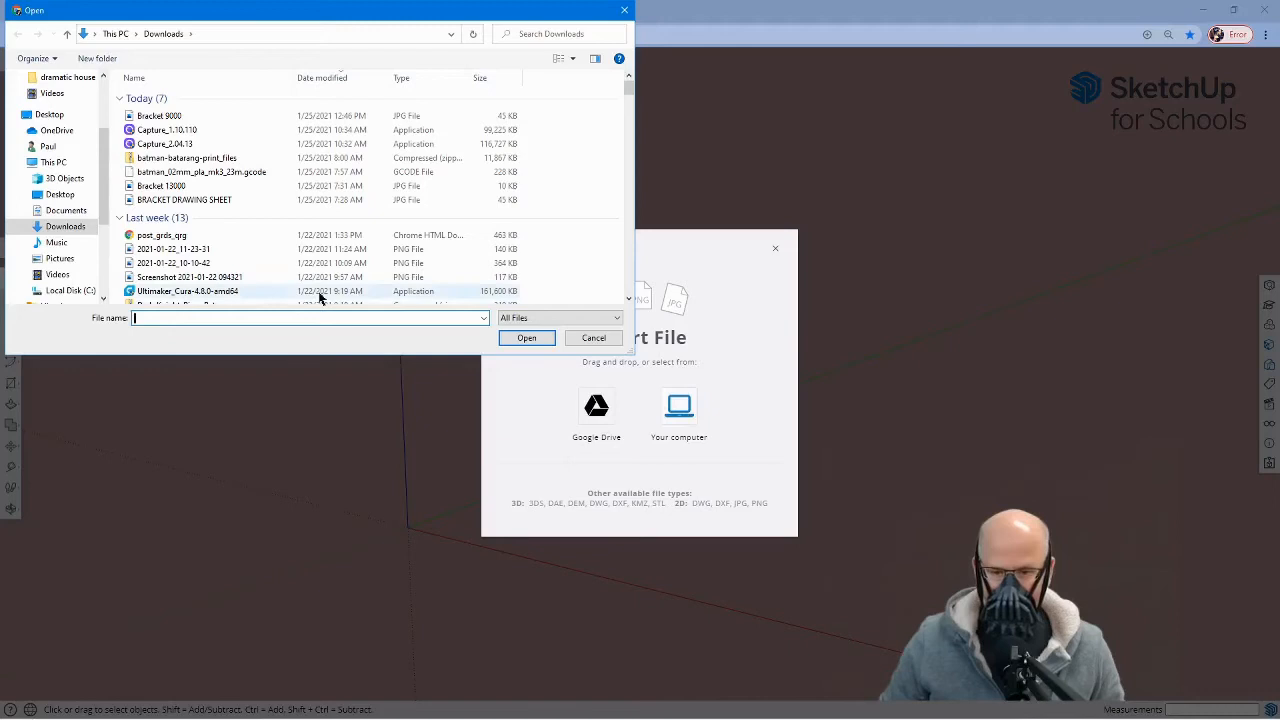
click(194, 117)
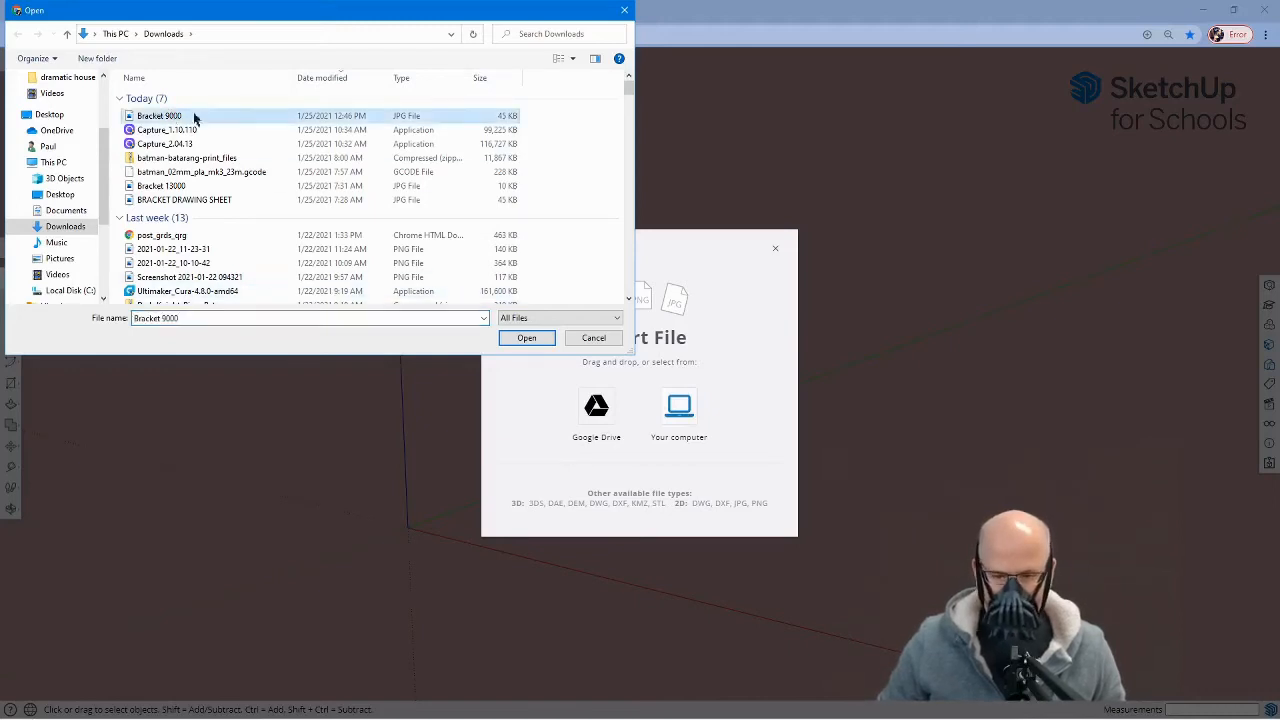
click(525, 338)
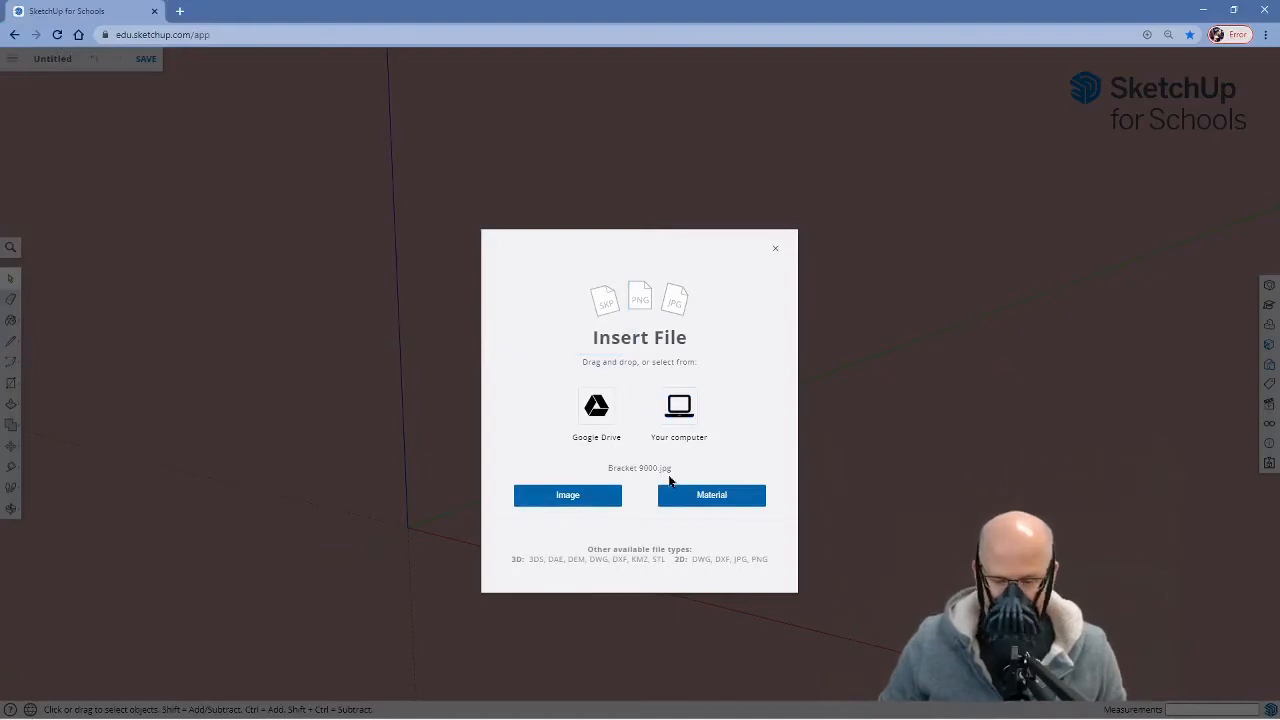
click(576, 505)
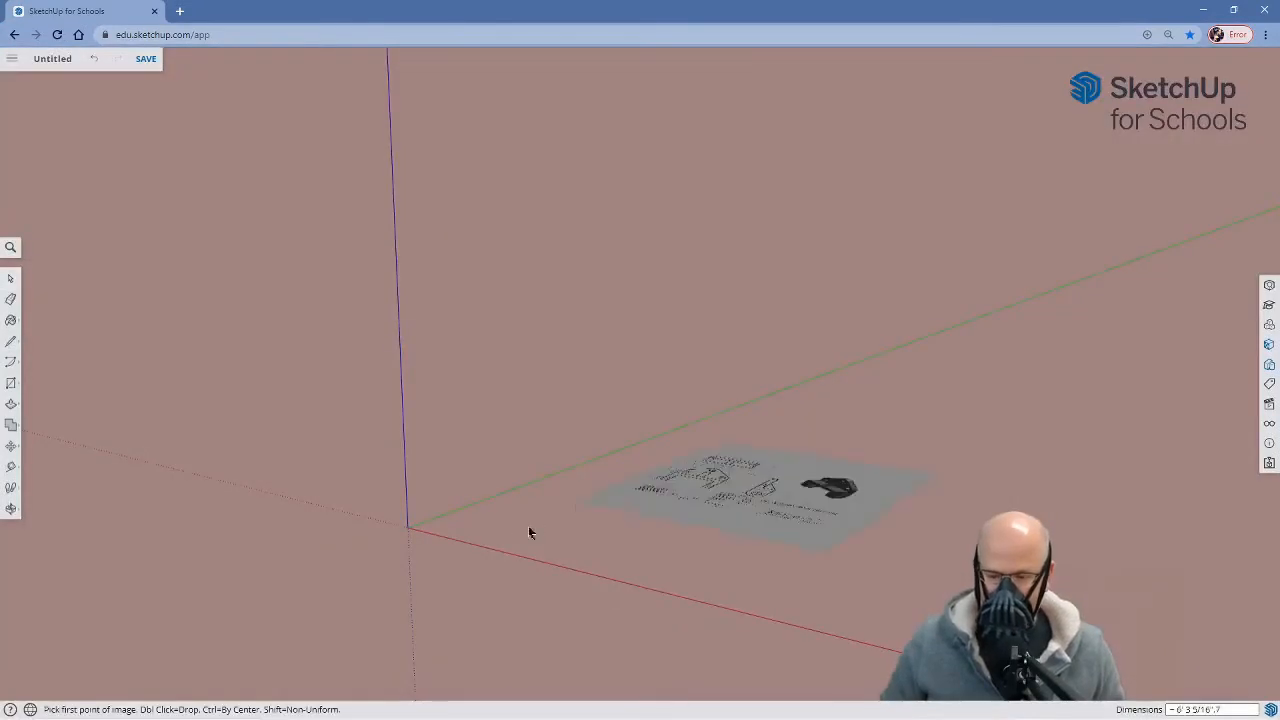
click(407, 530)
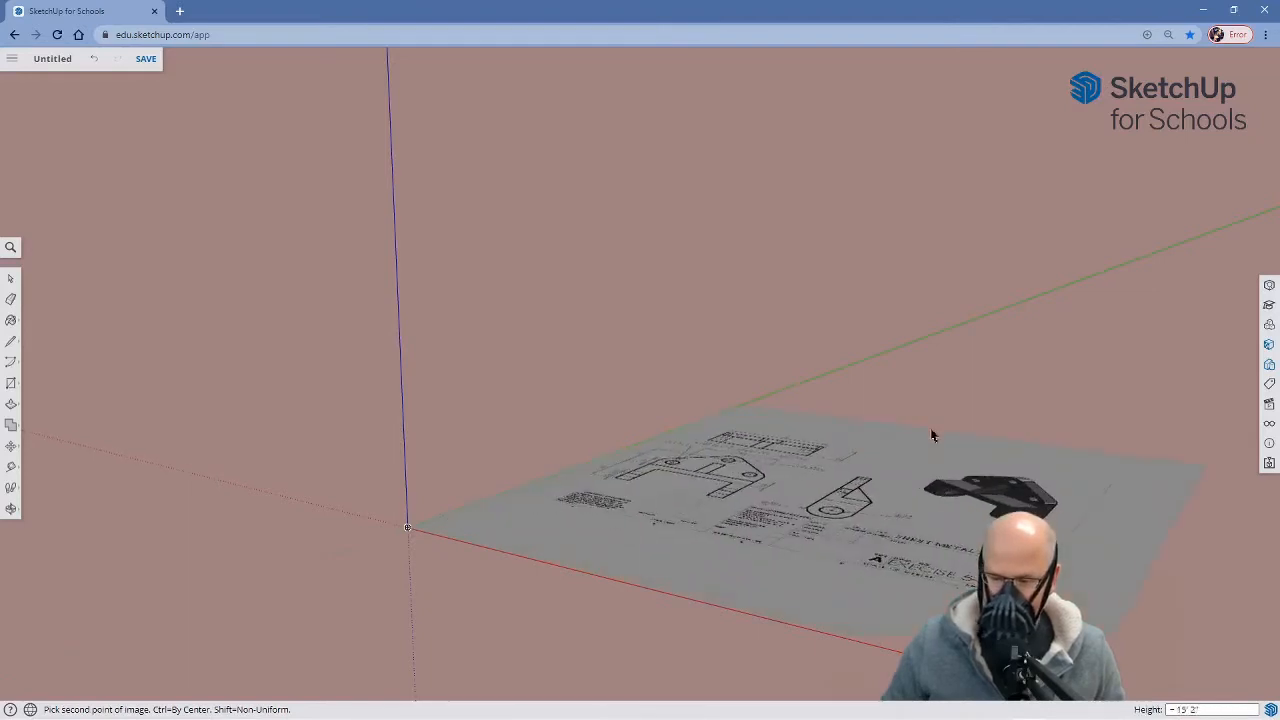
click(931, 435)
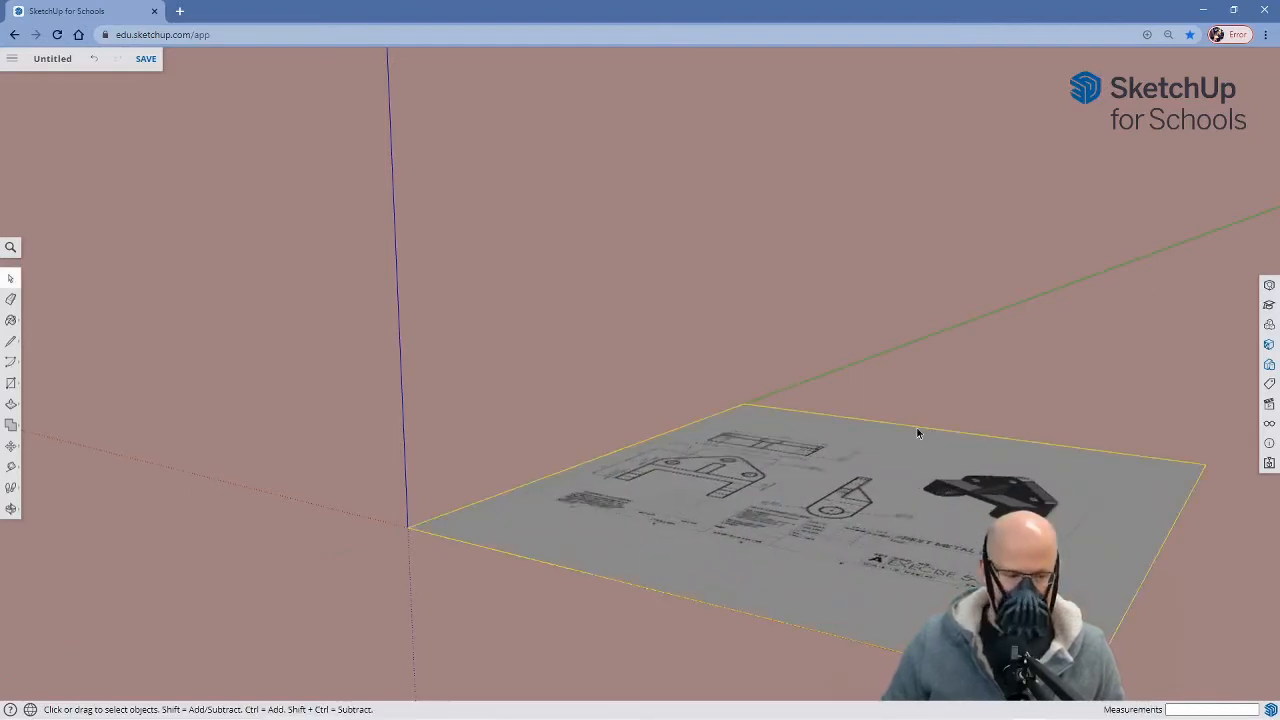
Switch to the standard top view to look straight down on the bracket drawing
click(1268, 404)
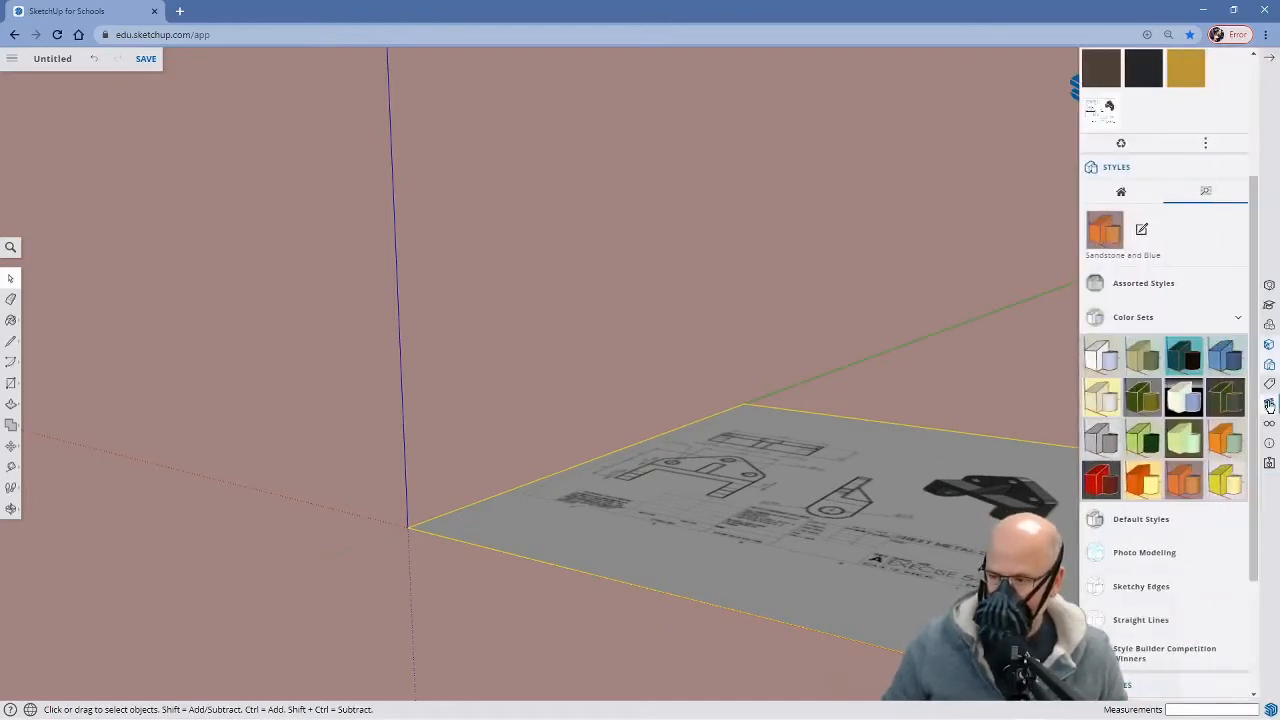
scroll(1183, 444, down, 2)
scroll(1183, 444, down, 1)
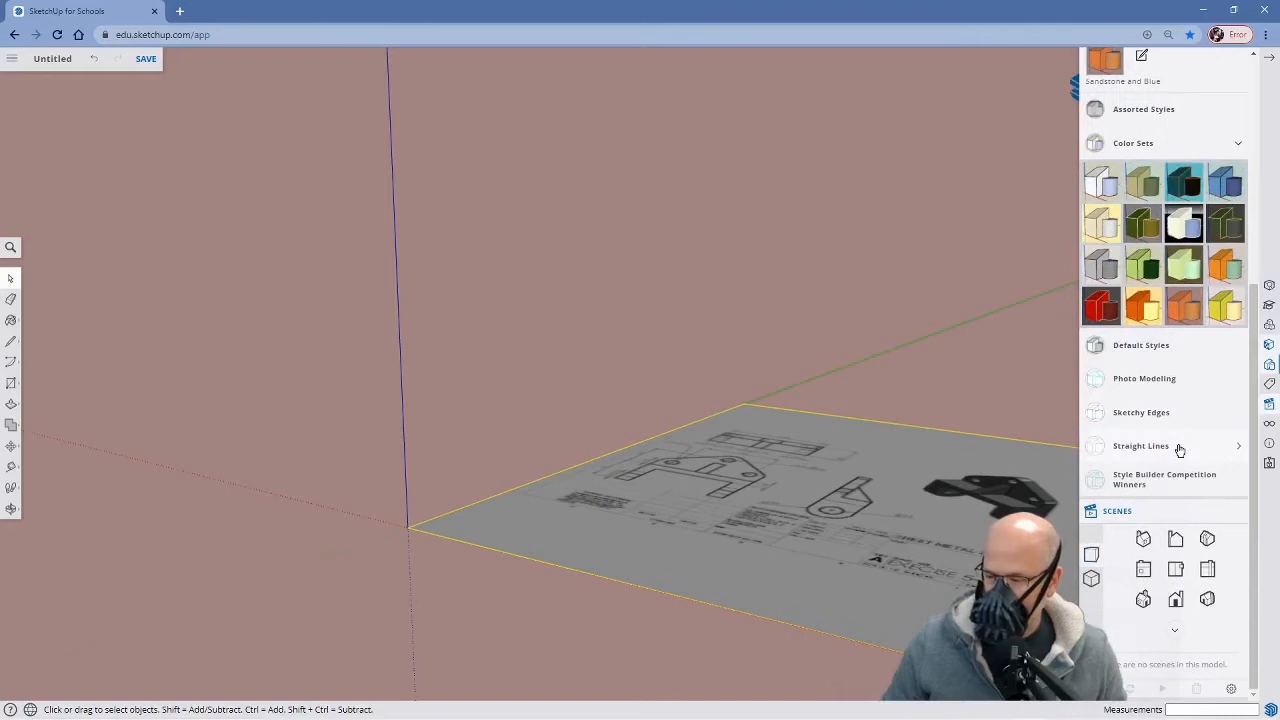
click(1177, 569)
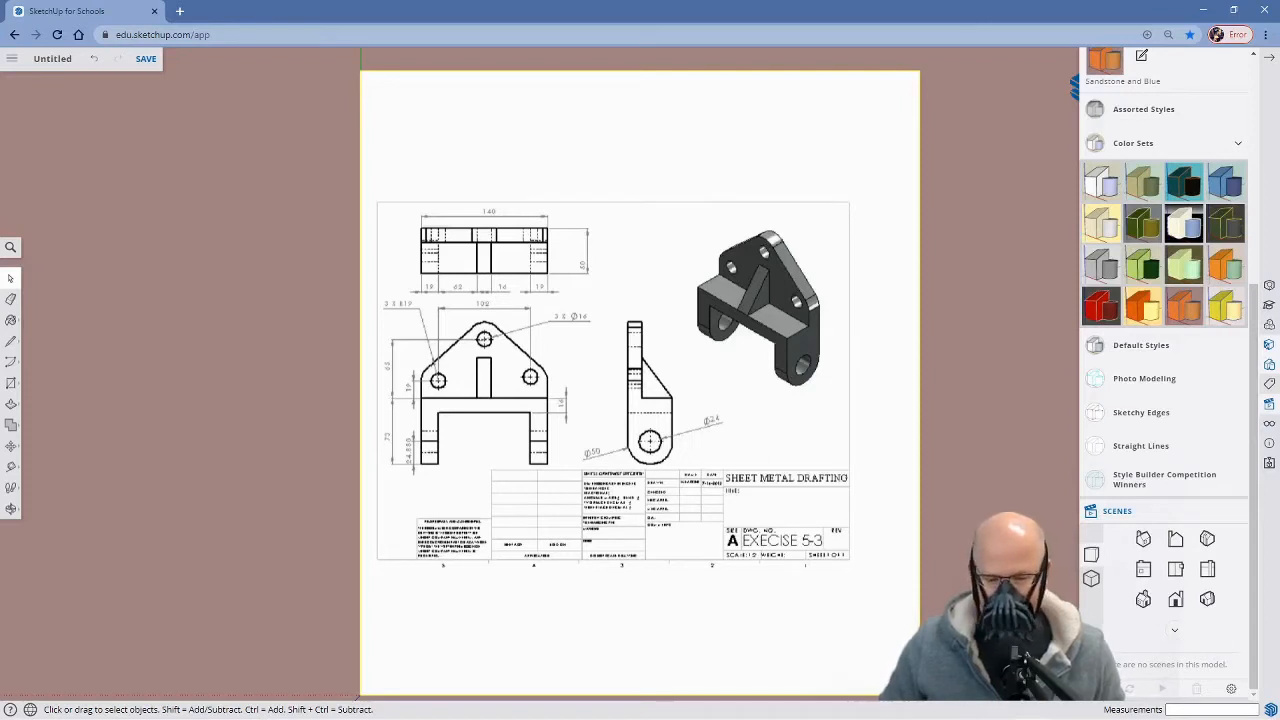
Use the Tape Measure across the 140 width of the drawing's upper view and resize the model so that distance is 2"
click(11, 468)
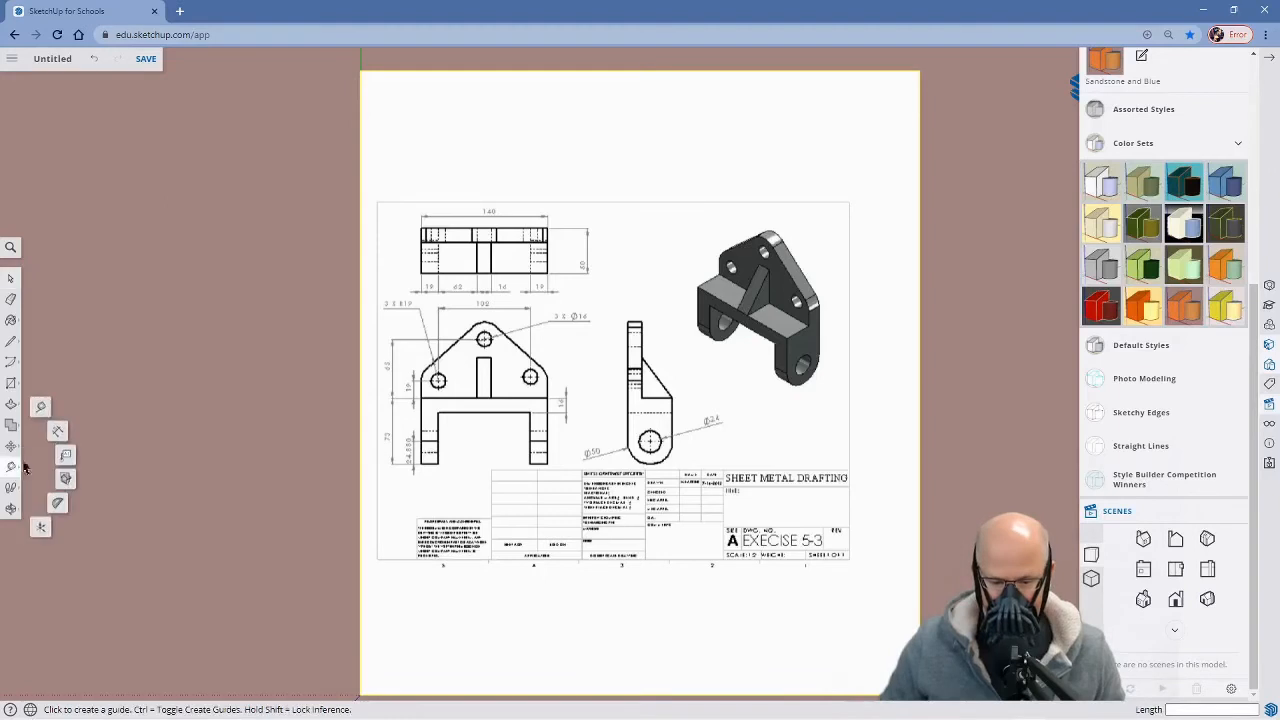
click(41, 409)
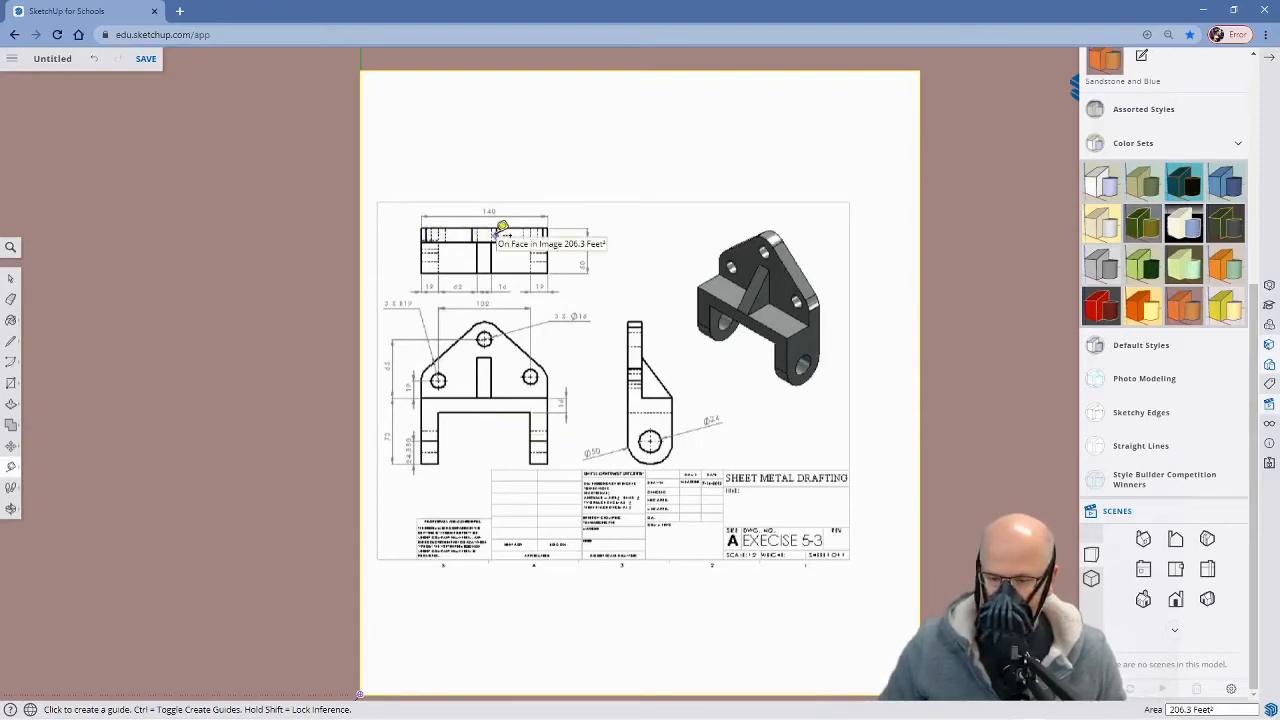
scroll(491, 216, up, 2)
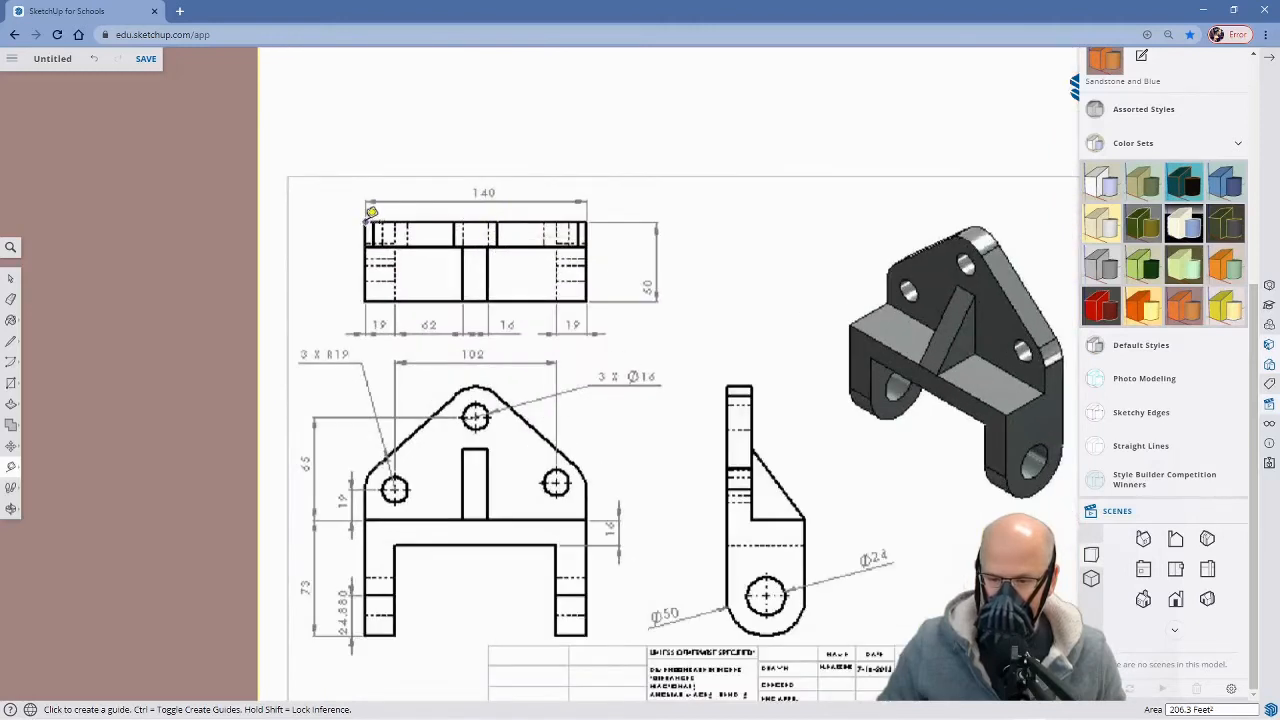
click(367, 221)
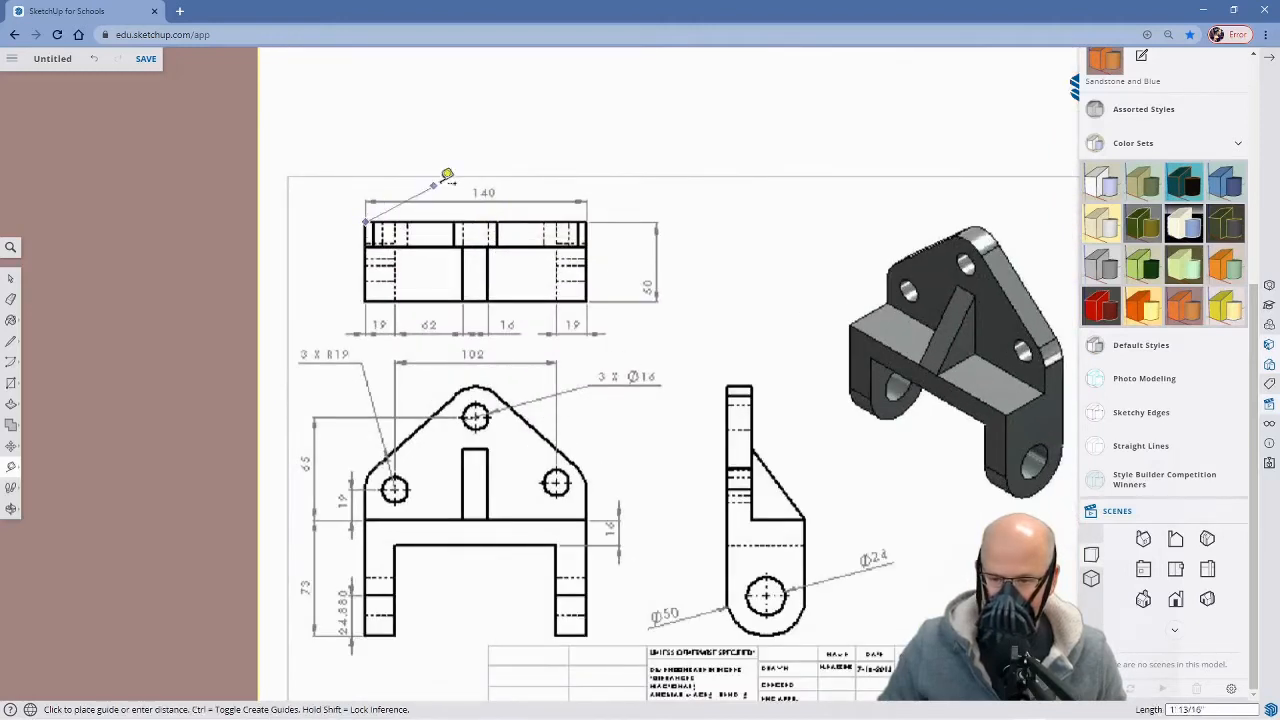
click(594, 214)
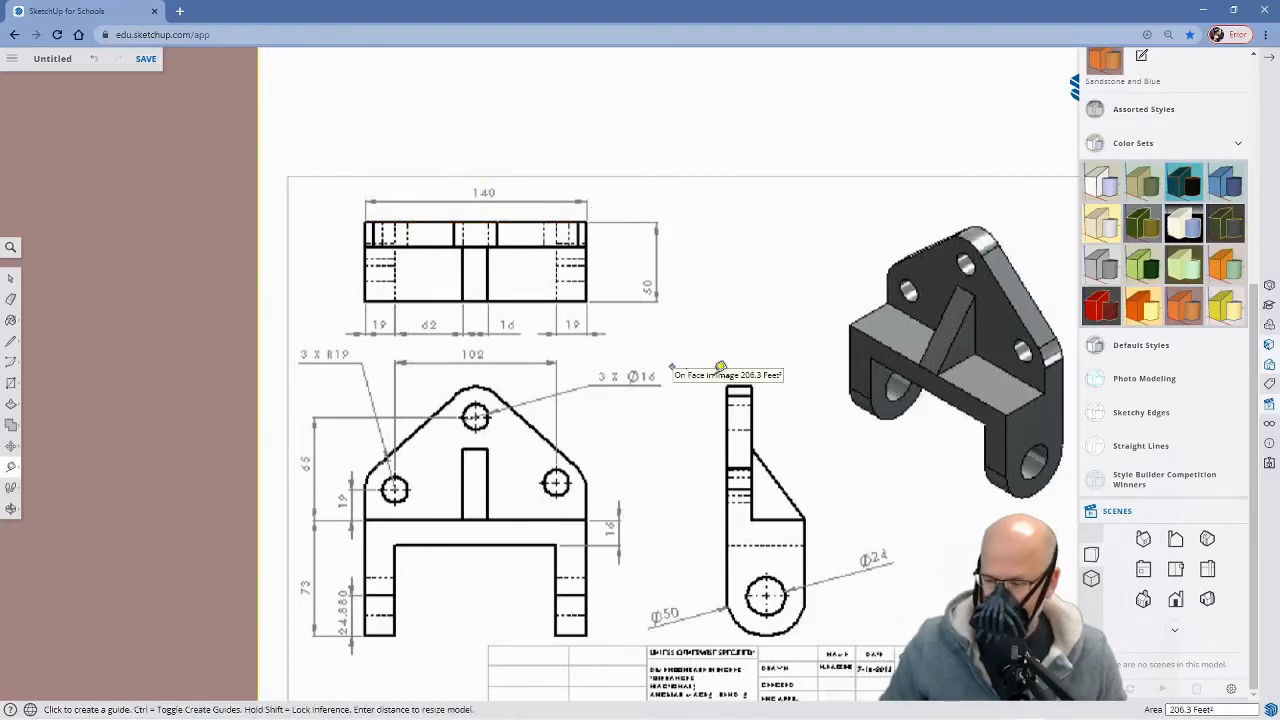
text(2)
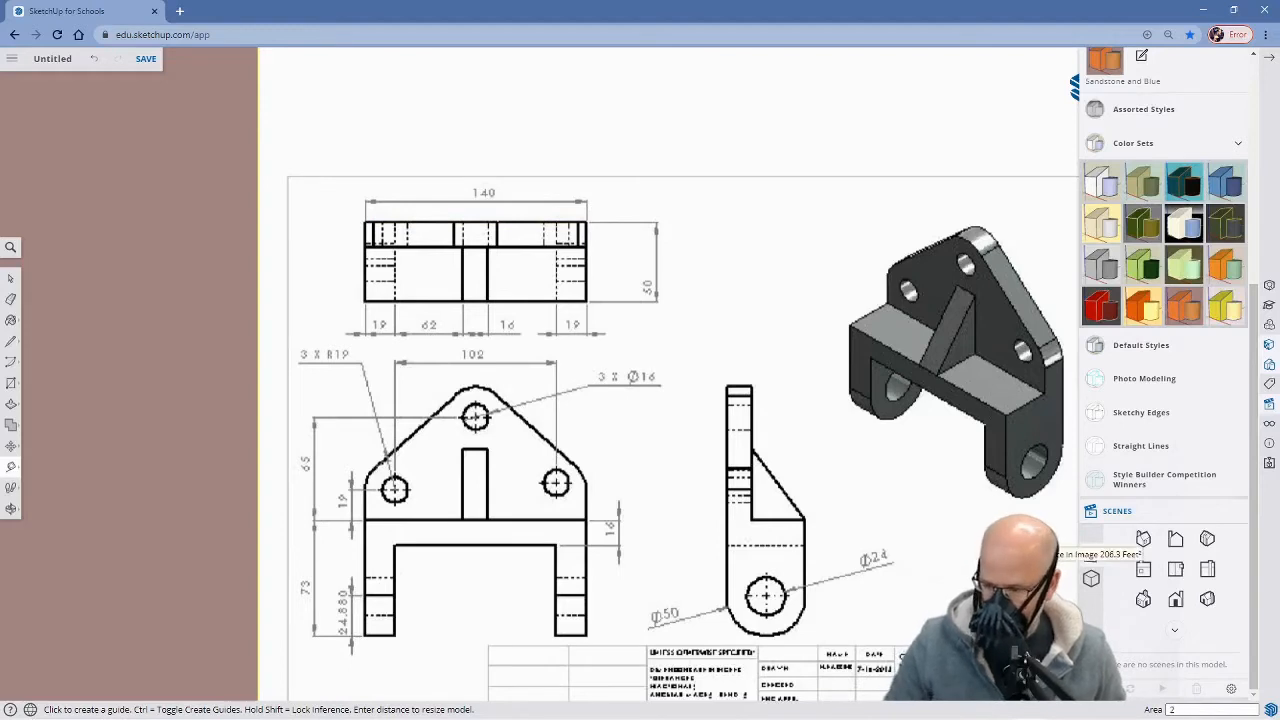
text(')
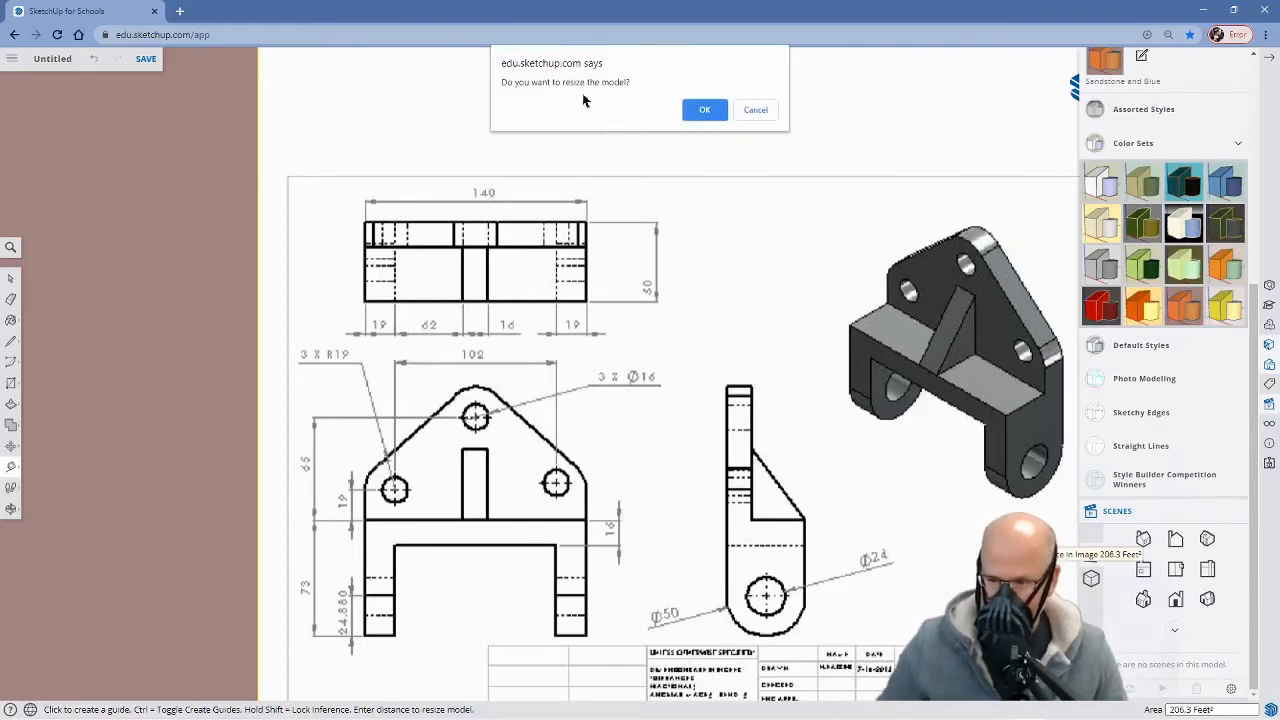
click(705, 111)
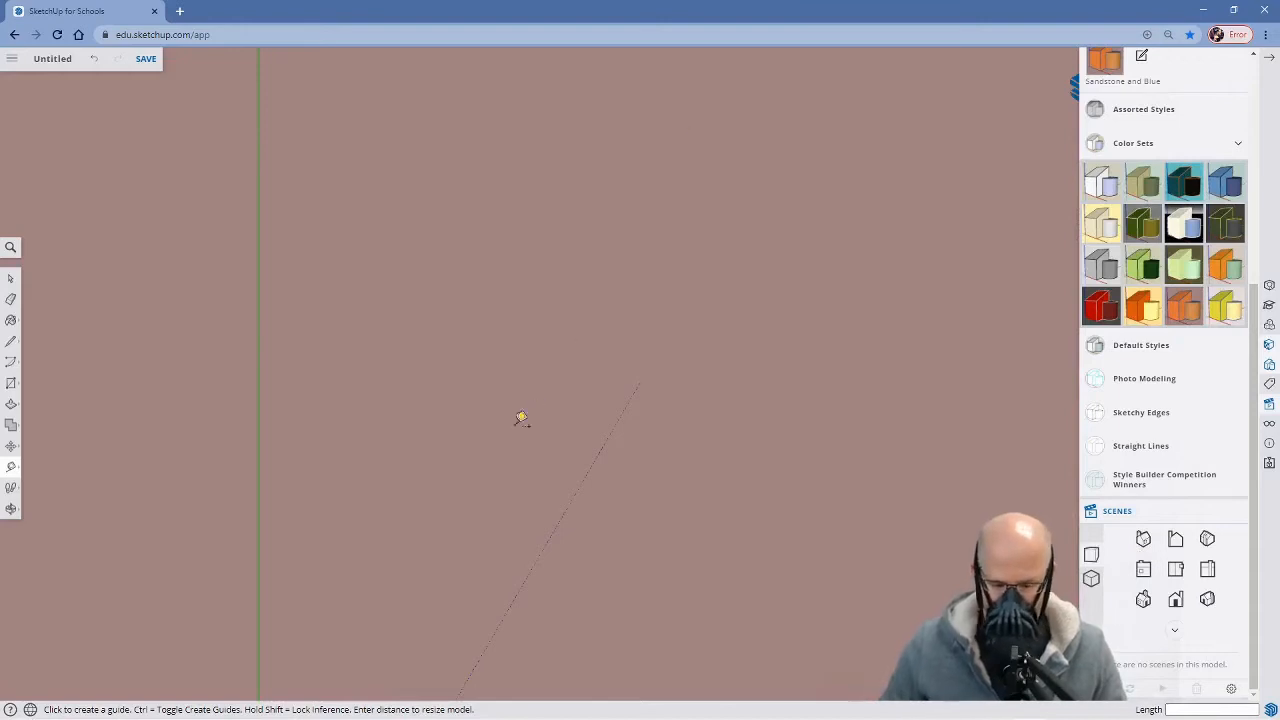
Explode the resized bracket drawing image into editable geometry
key(h)
drag(449, 466, 509, 365)
drag(518, 531, 521, 344)
scroll(439, 543, up, 5)
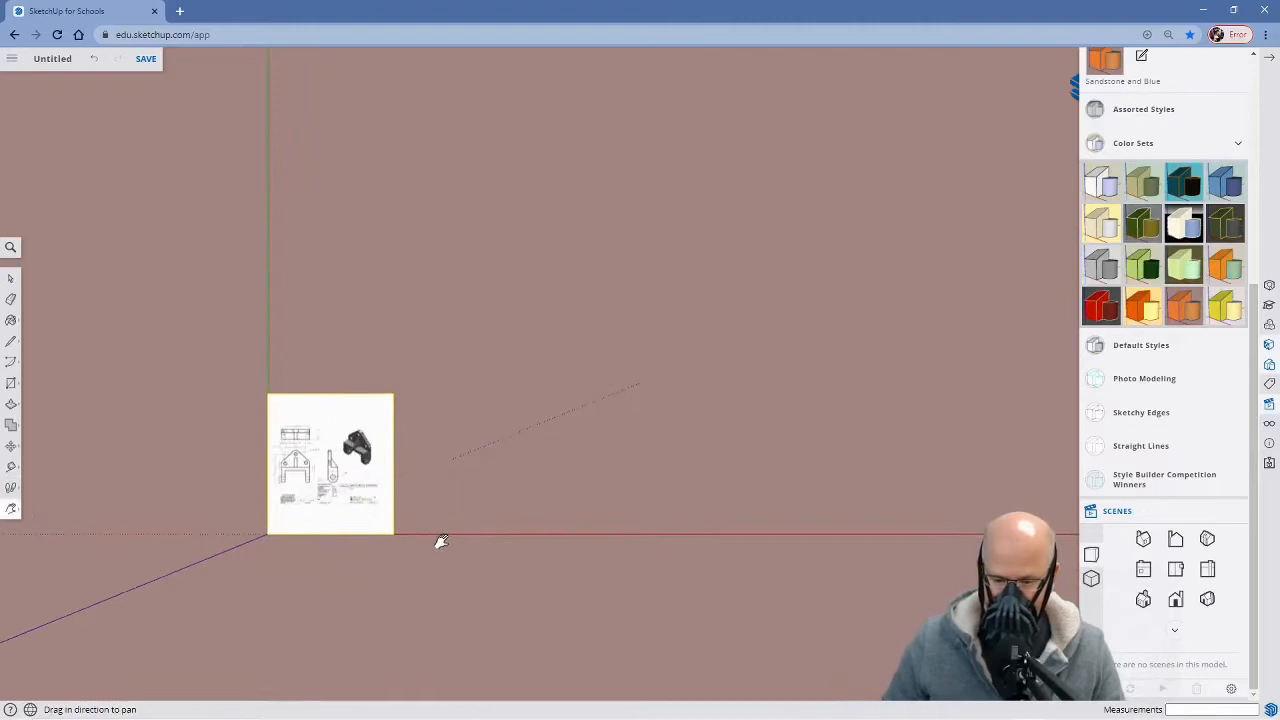
scroll(441, 541, up, 4)
drag(429, 454, 719, 505)
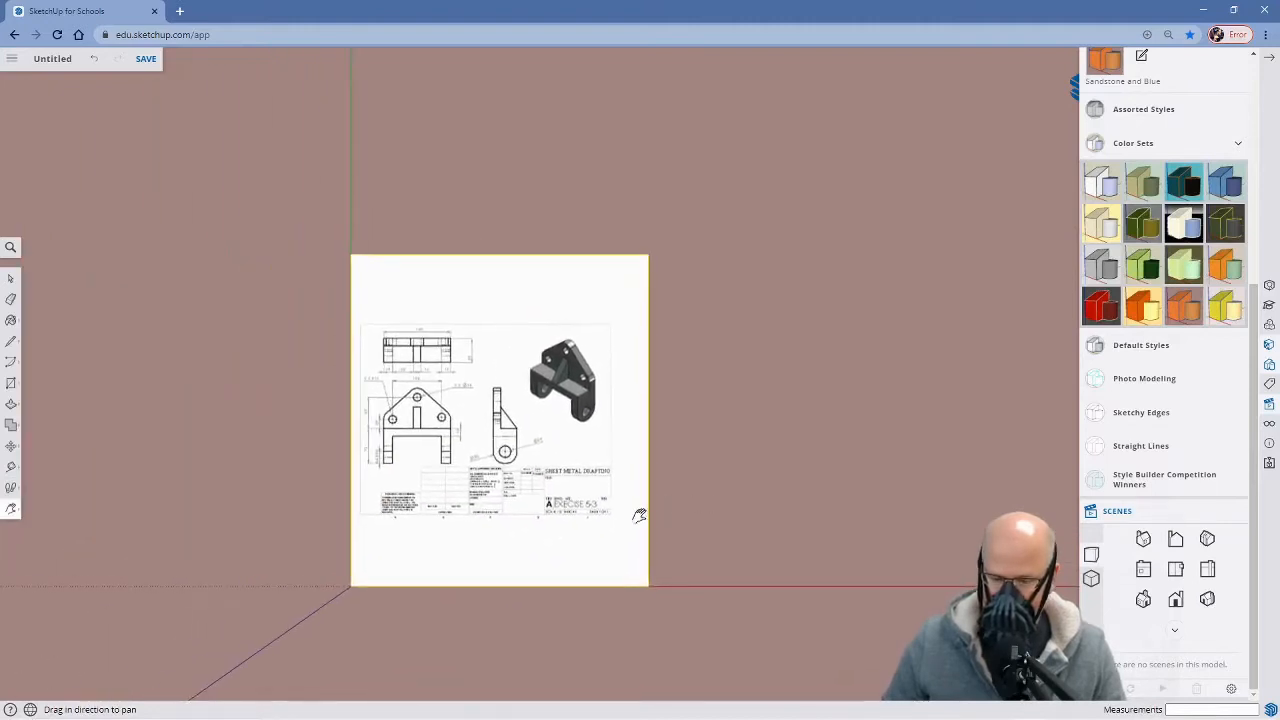
scroll(639, 515, up, 2)
drag(541, 520, 632, 515)
scroll(648, 514, up, 1)
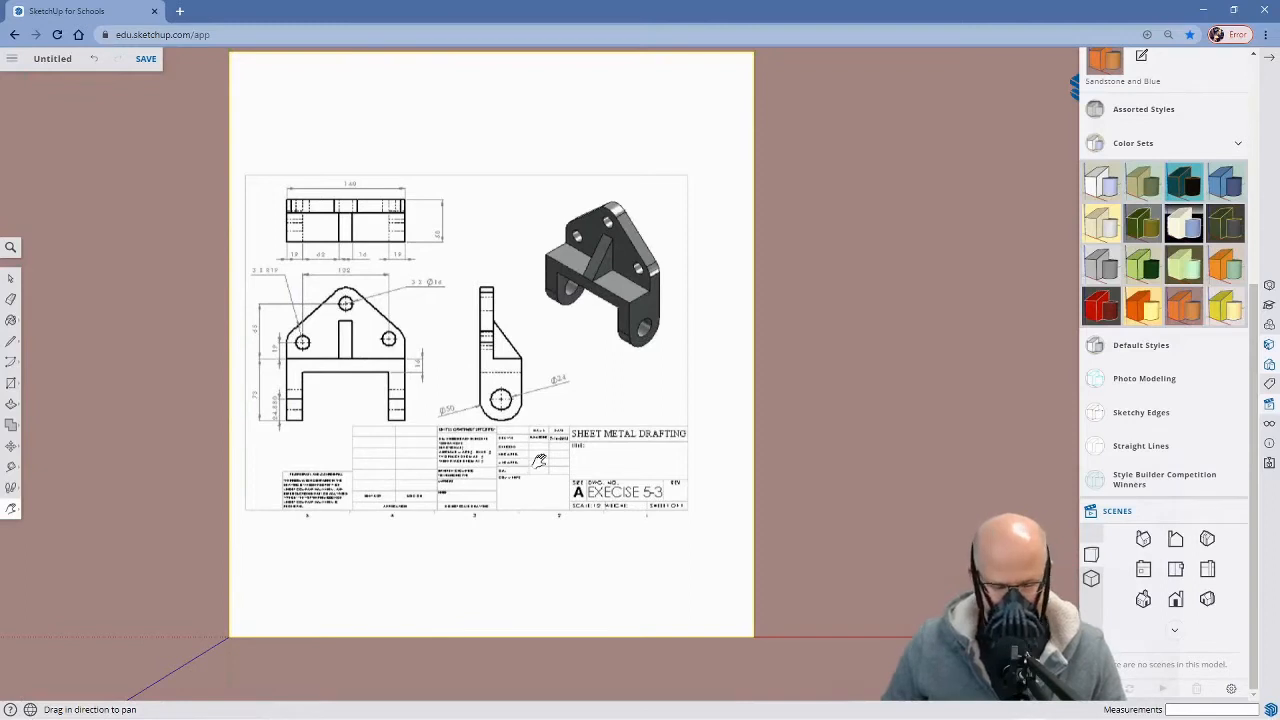
key(space)
right_click(463, 320)
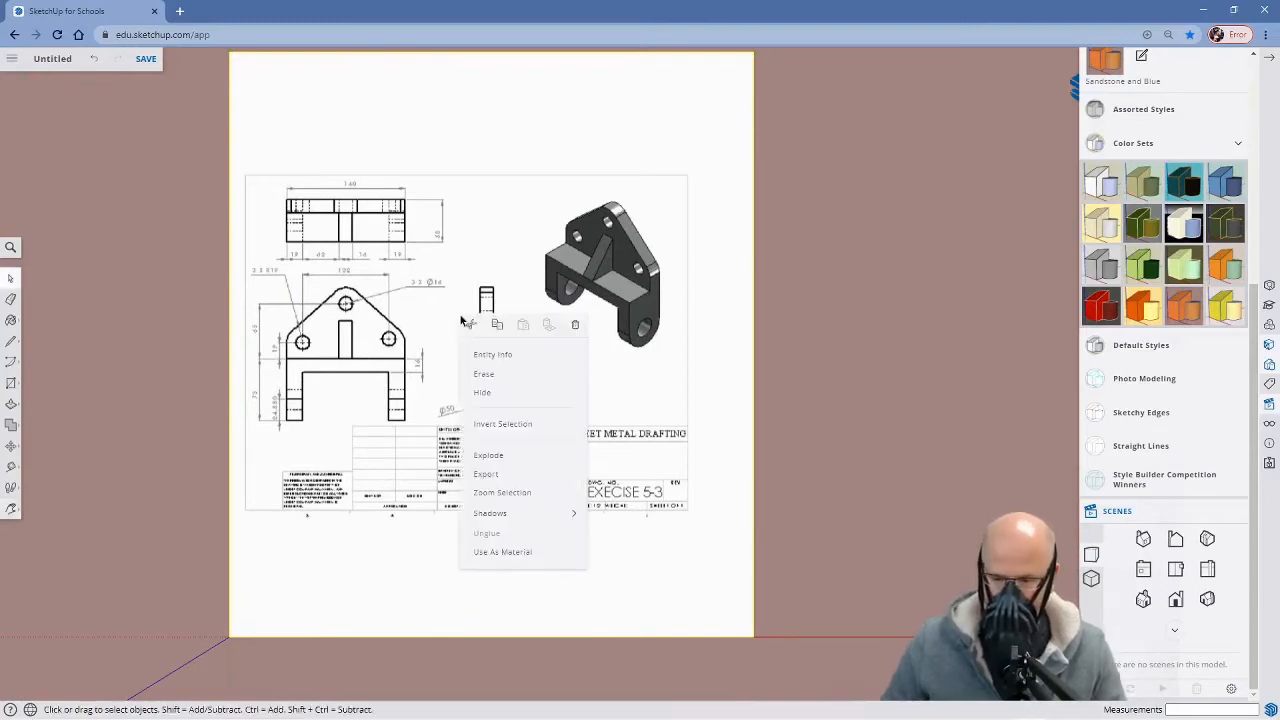
click(493, 457)
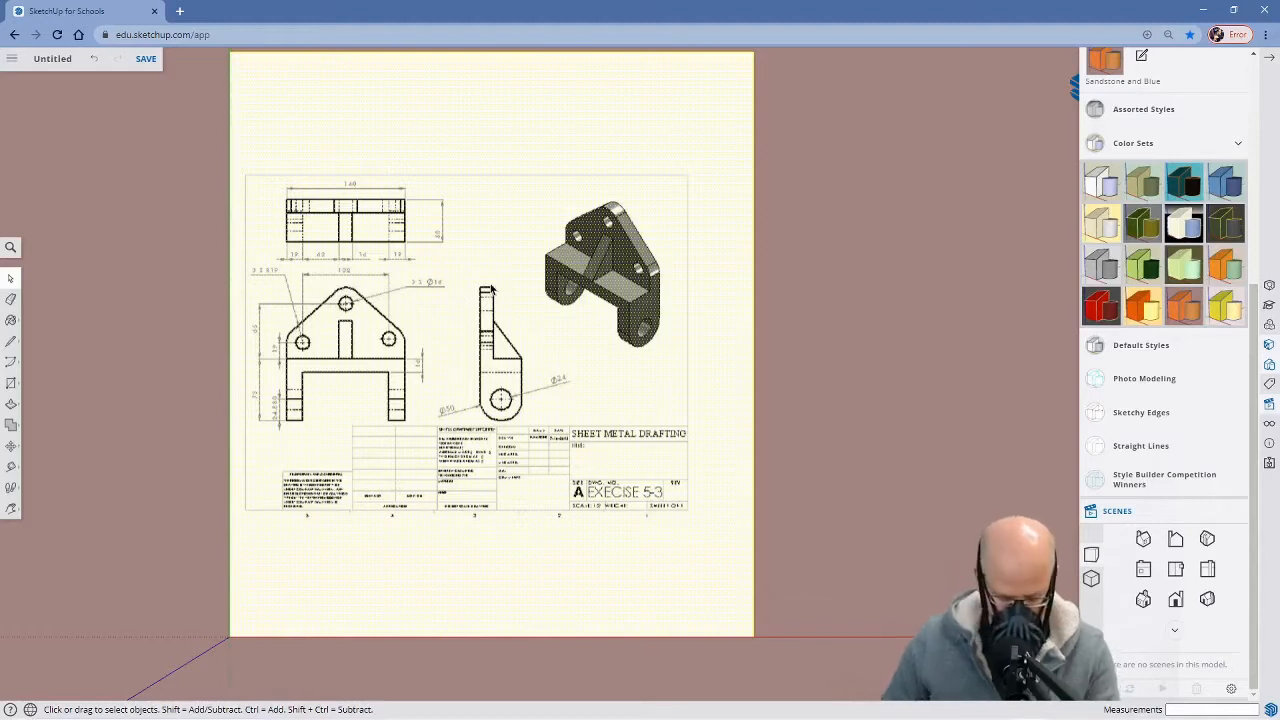
Draw two horizontal lines about 8 13/16" long across the full sheet, one just above and one just below the front view
key(l)
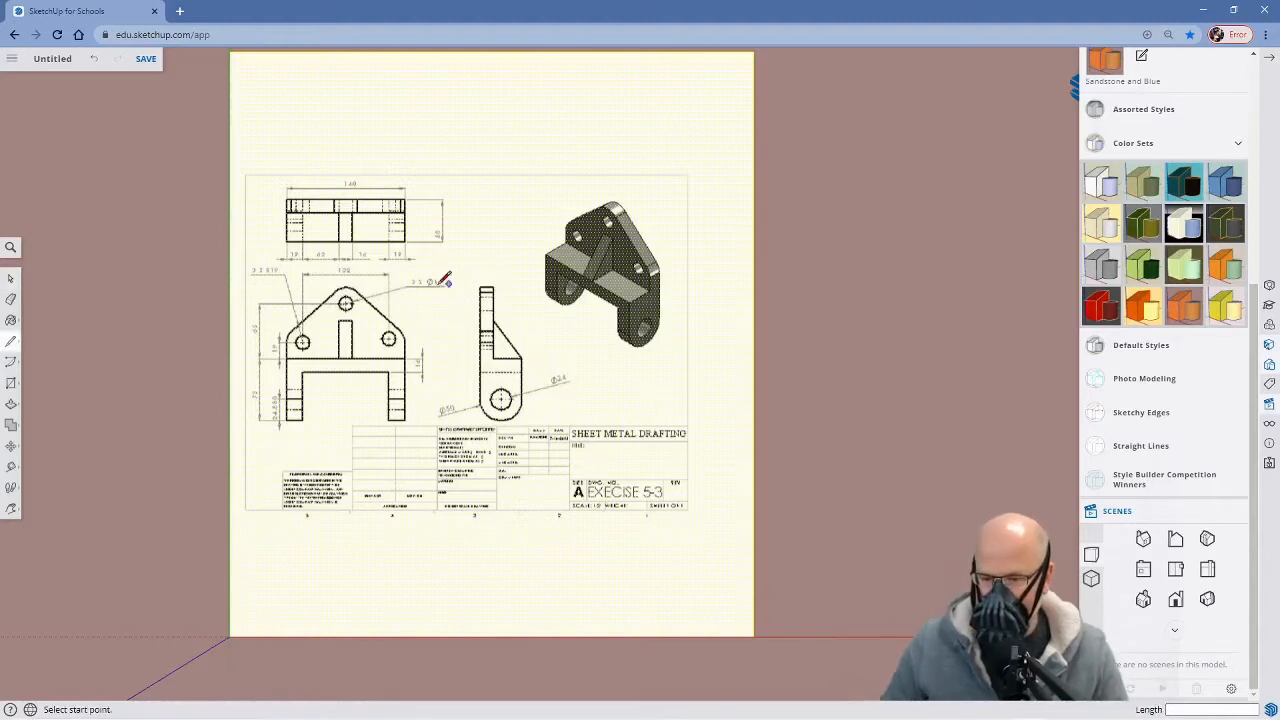
click(230, 271)
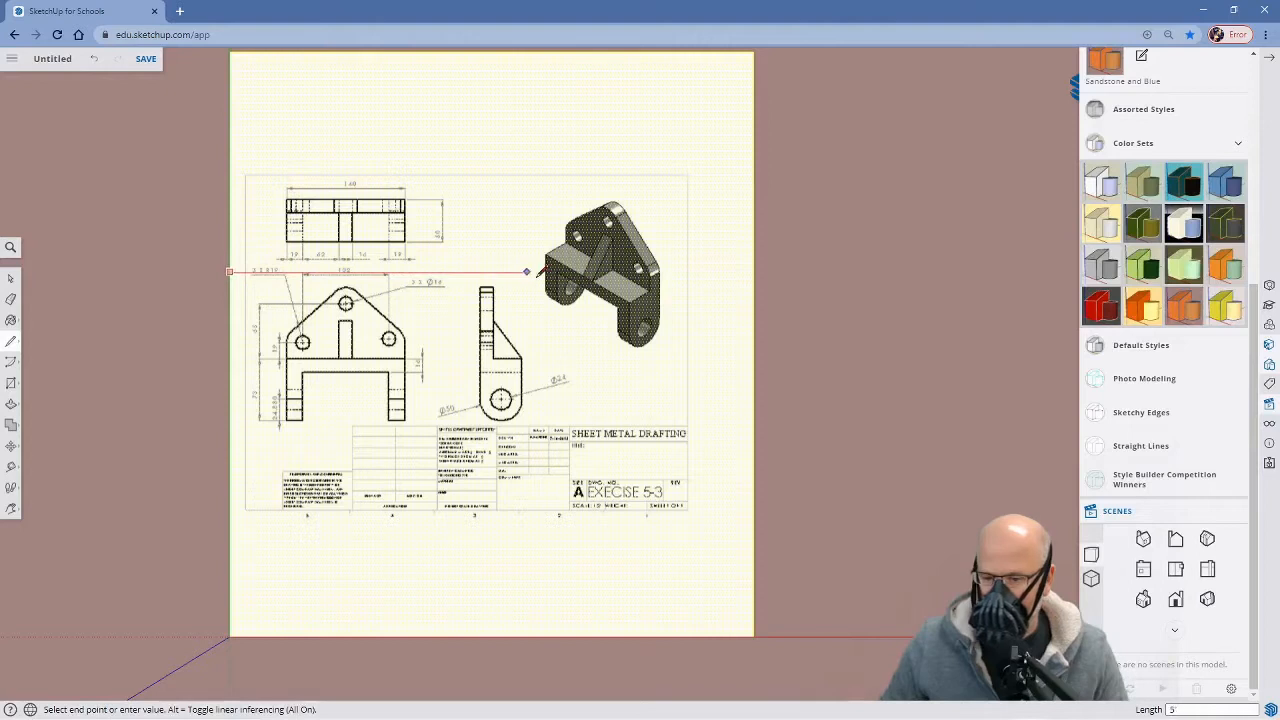
click(753, 271)
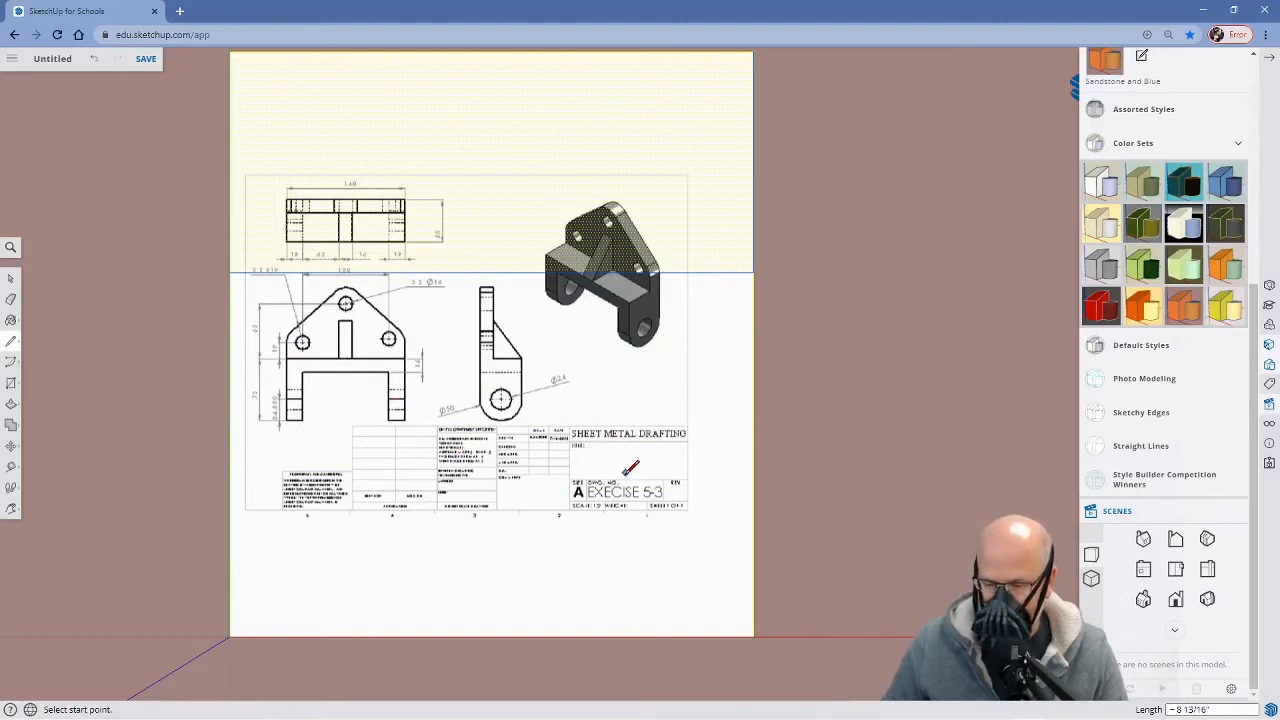
click(230, 428)
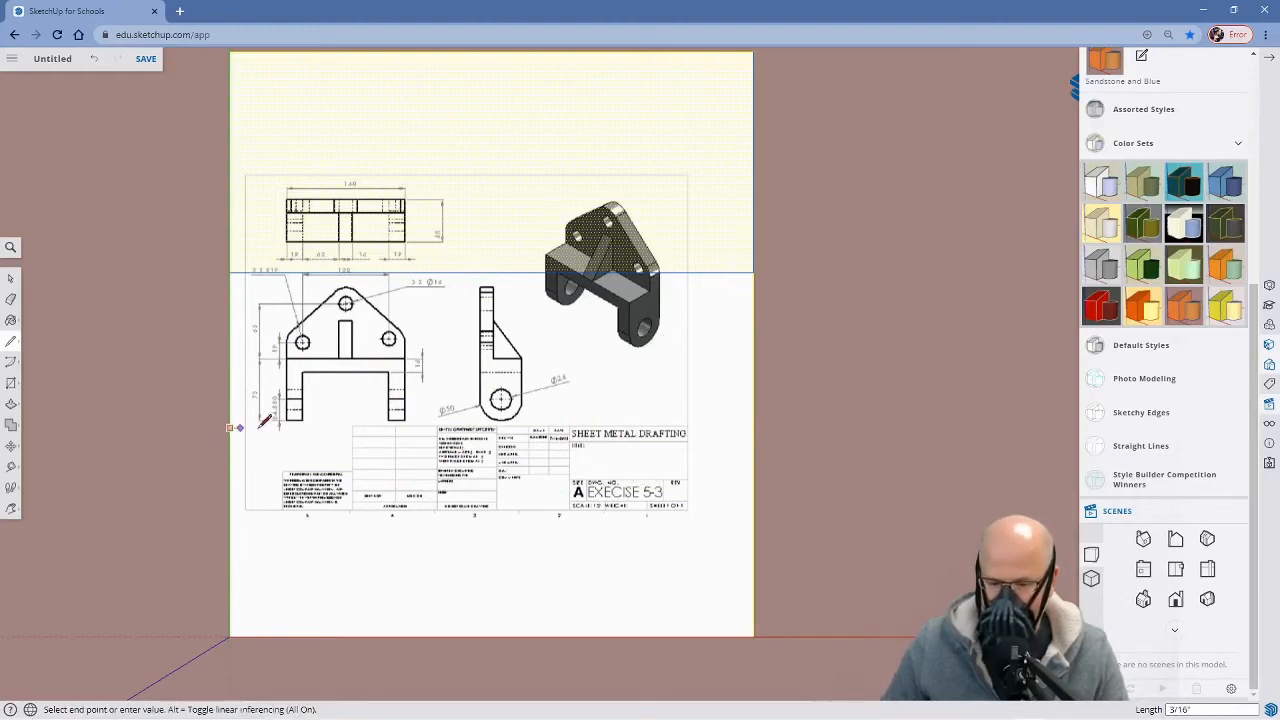
click(755, 428)
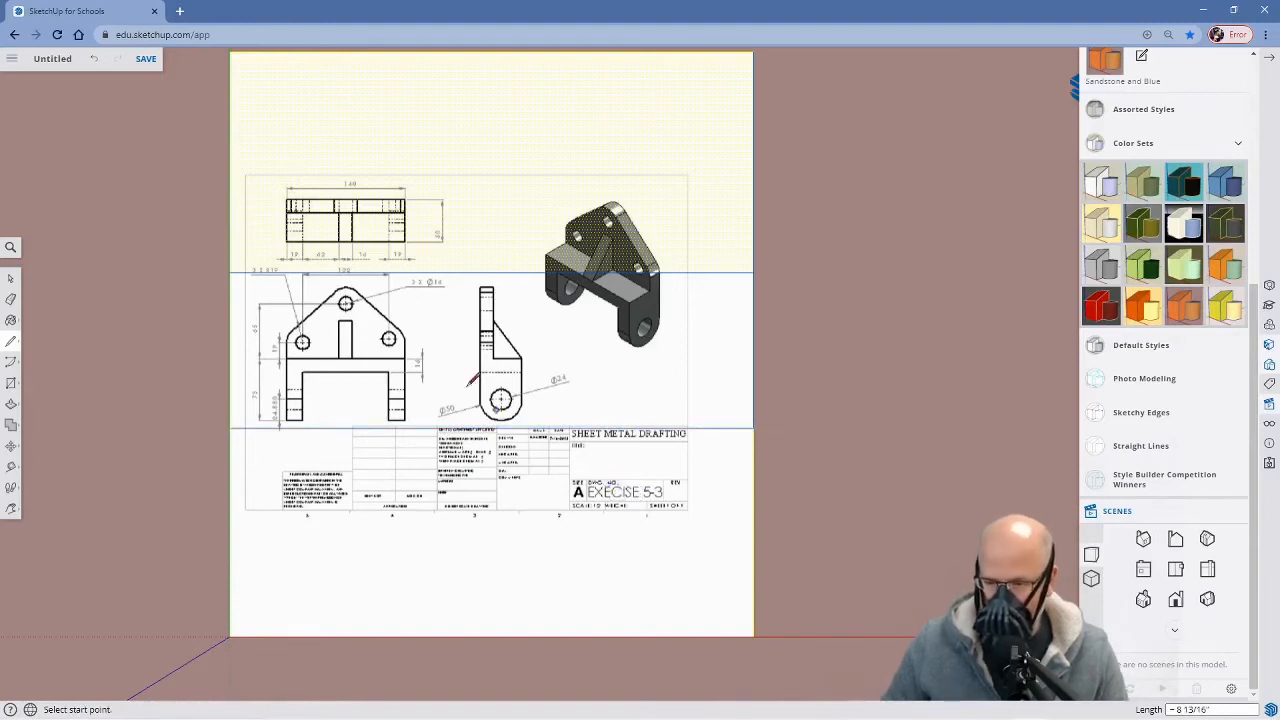
Split the sheet with a full-height vertical line between the front and side views and a full-width horizontal line above the top view
click(446, 50)
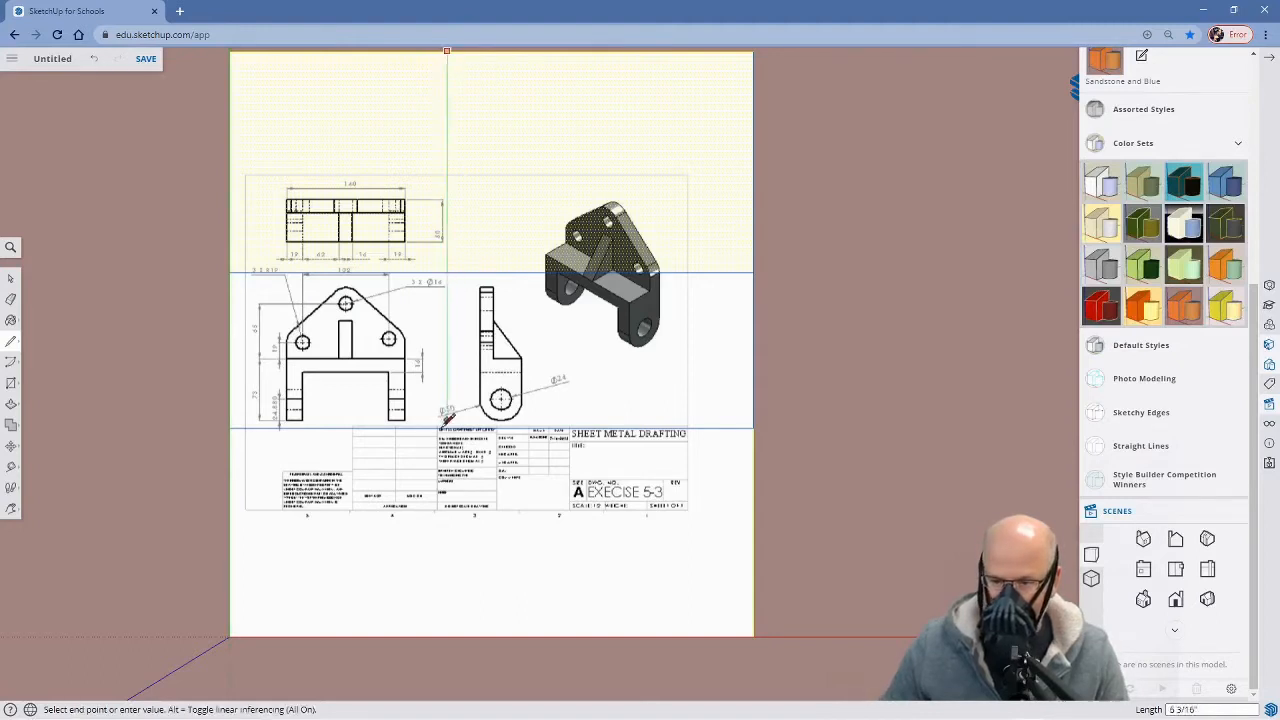
click(447, 636)
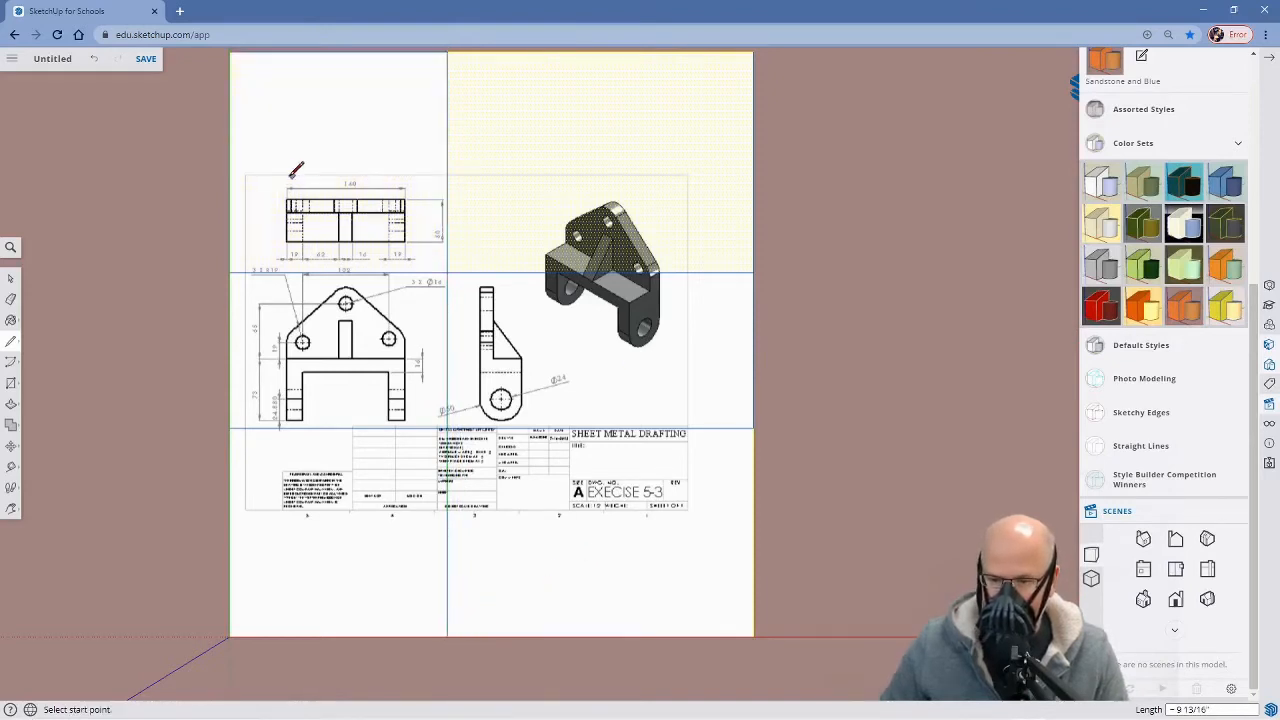
click(230, 162)
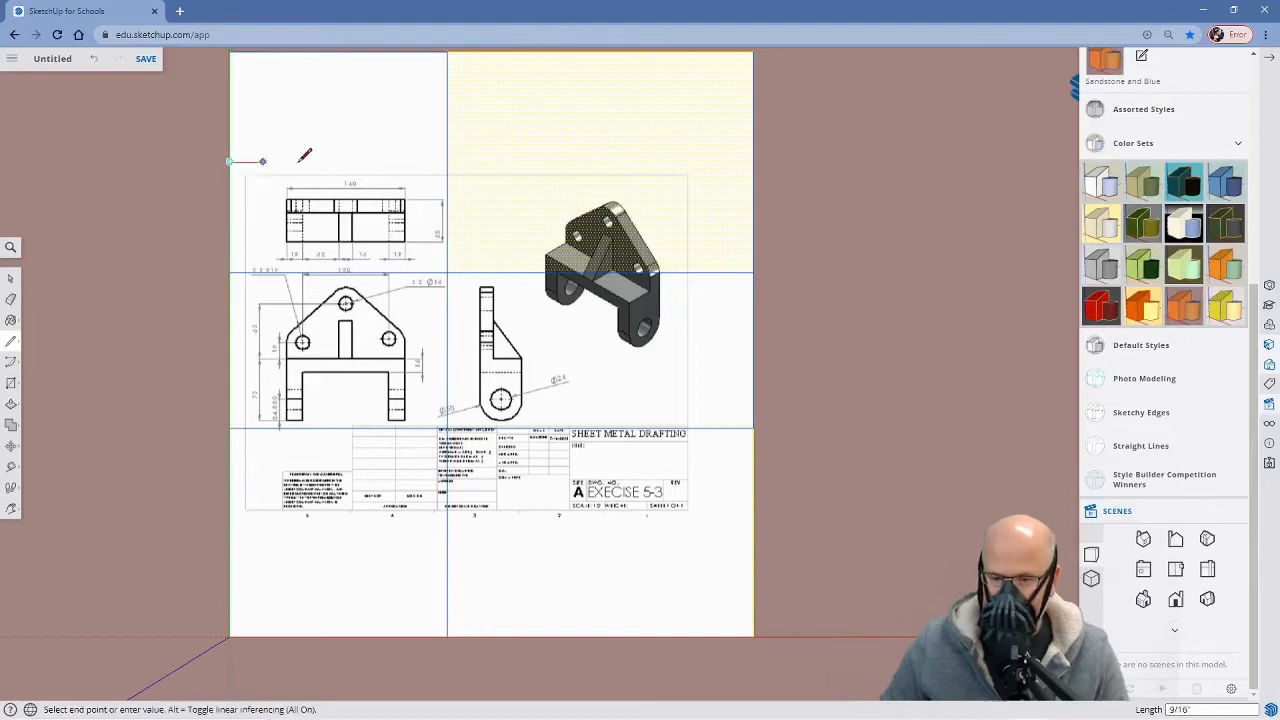
click(754, 162)
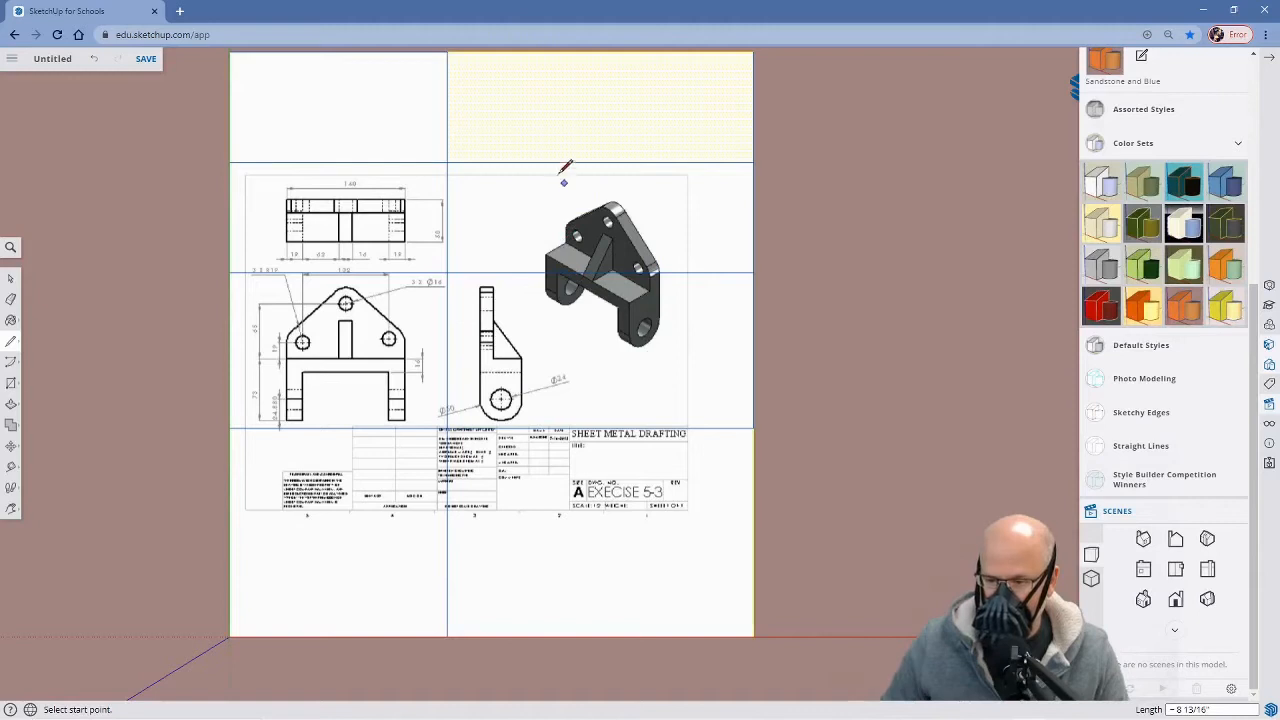
Draw a full-height vertical line just right of the side view and delete the title block faces below the views
click(526, 50)
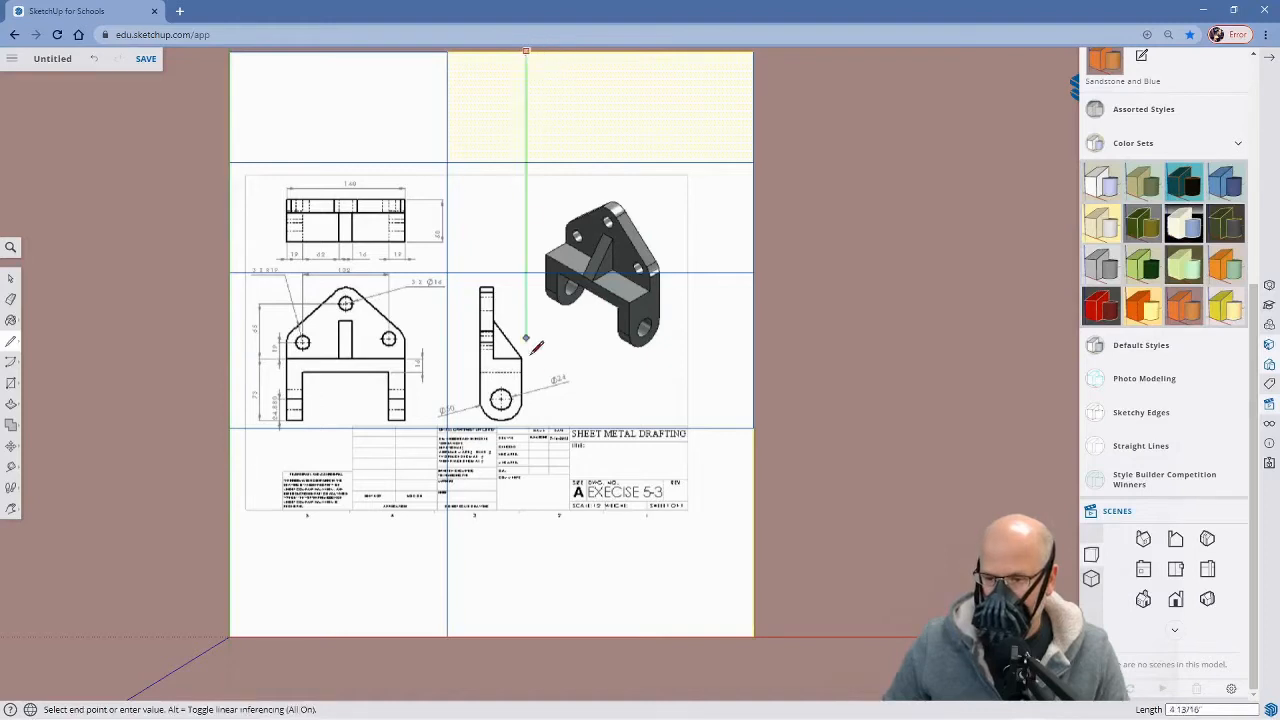
click(527, 635)
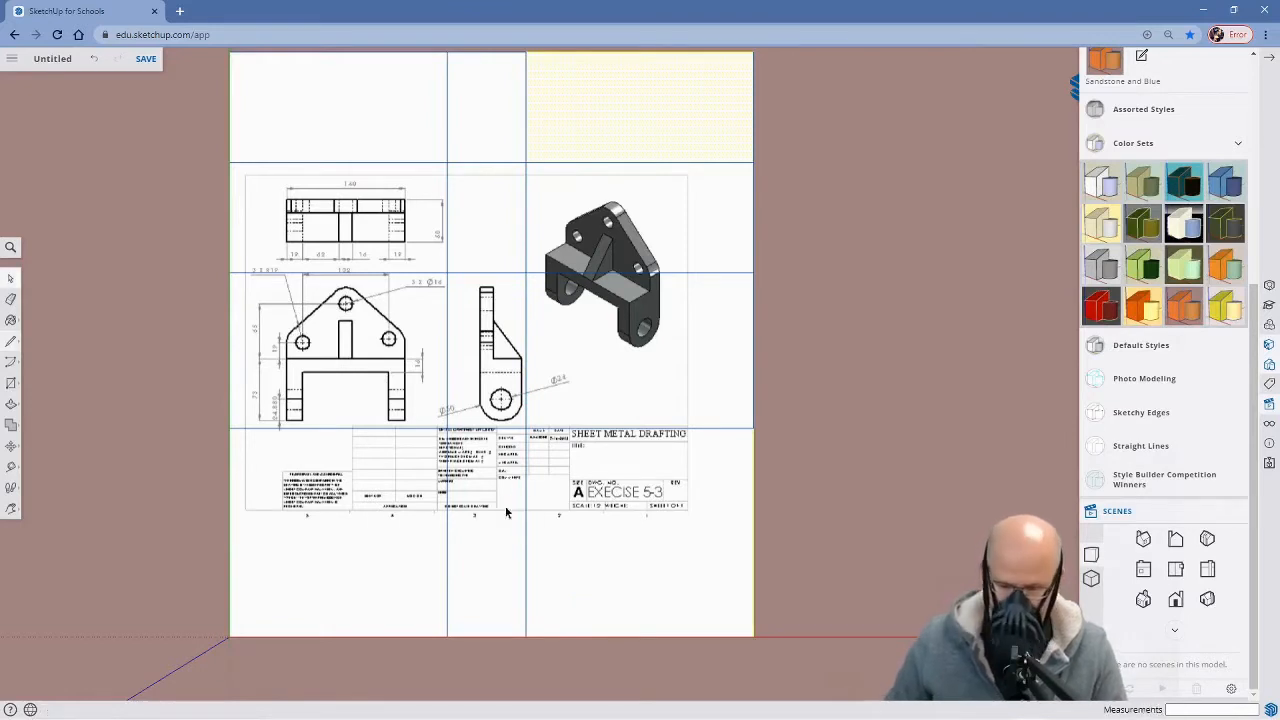
key(space)
click(333, 485)
key(Delete)
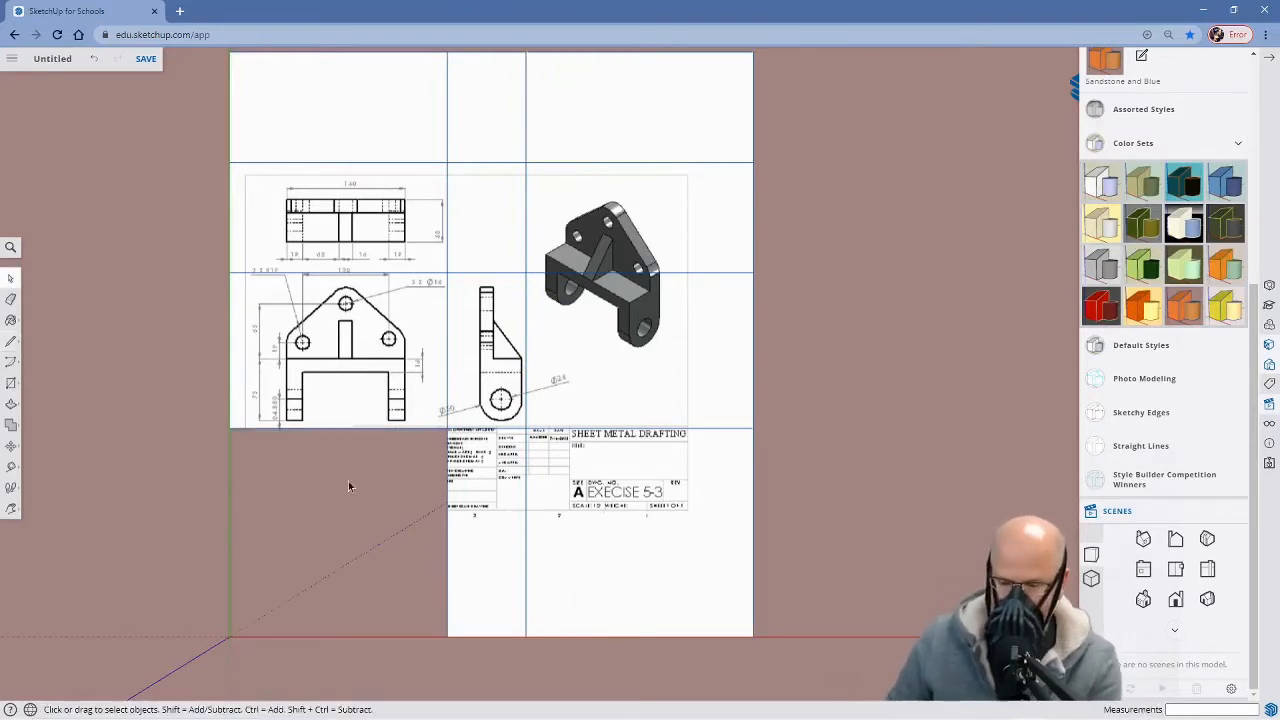
click(610, 518)
key(Delete)
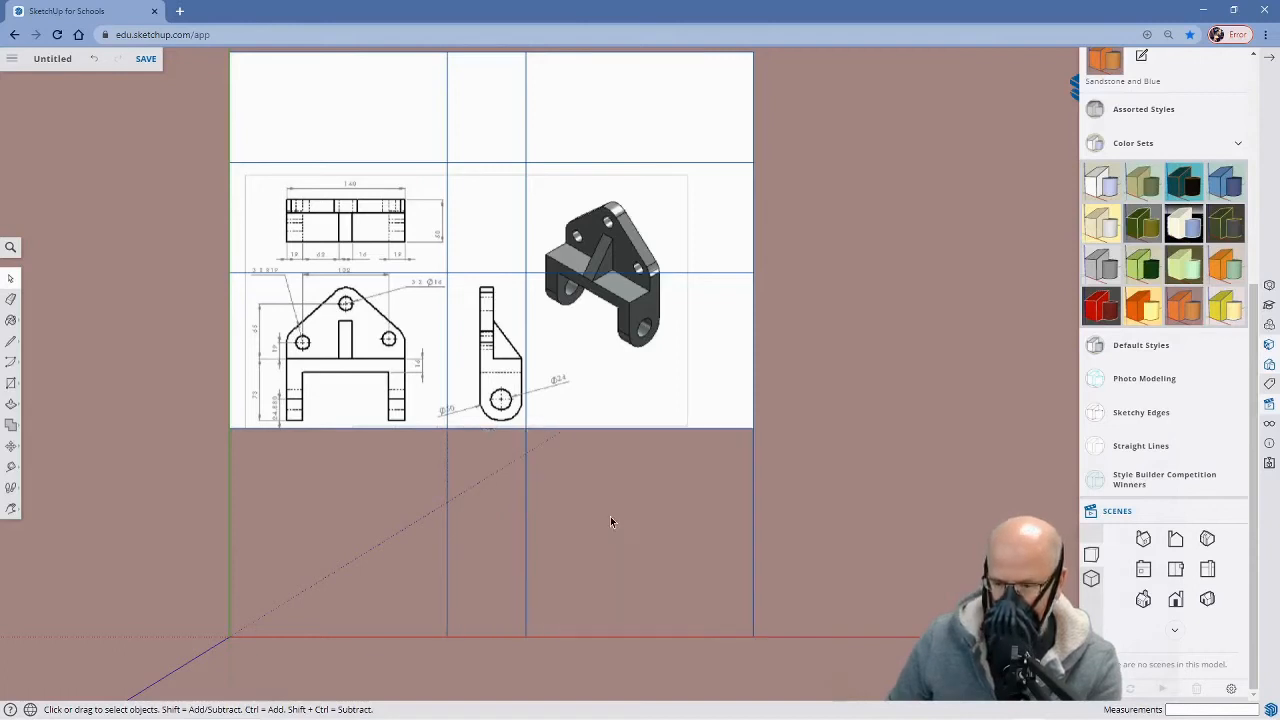
Delete the isometric view faces and all blank faces around the views, keeping only the top, front and side view faces
click(589, 352)
key(Delete)
click(595, 238)
key(Delete)
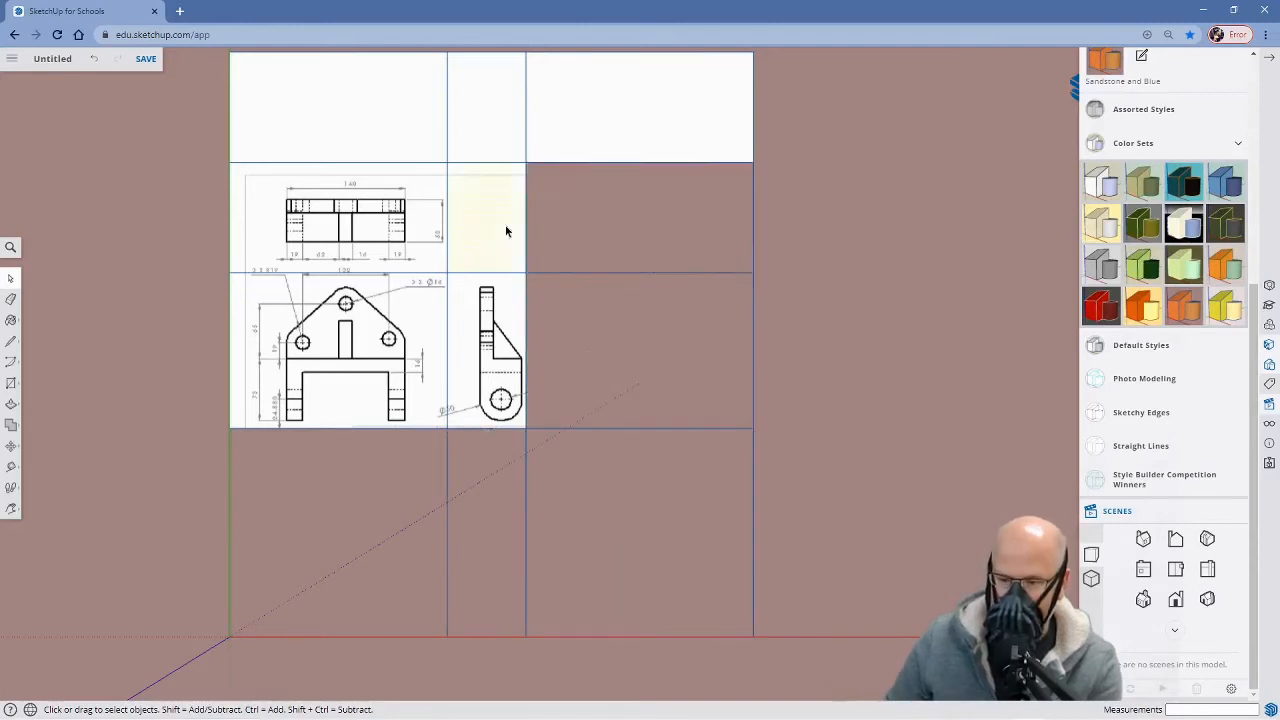
click(505, 225)
key(Delete)
click(374, 130)
key(Delete)
click(487, 128)
key(Delete)
click(545, 150)
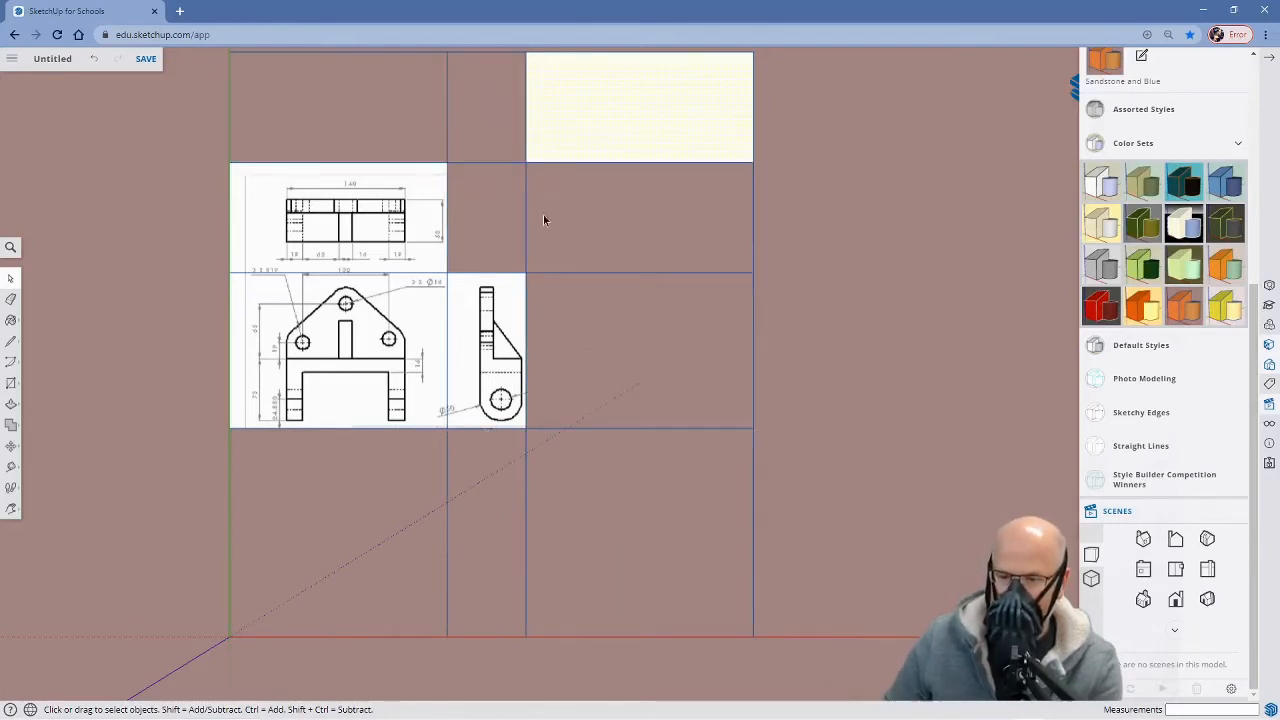
key(Delete)
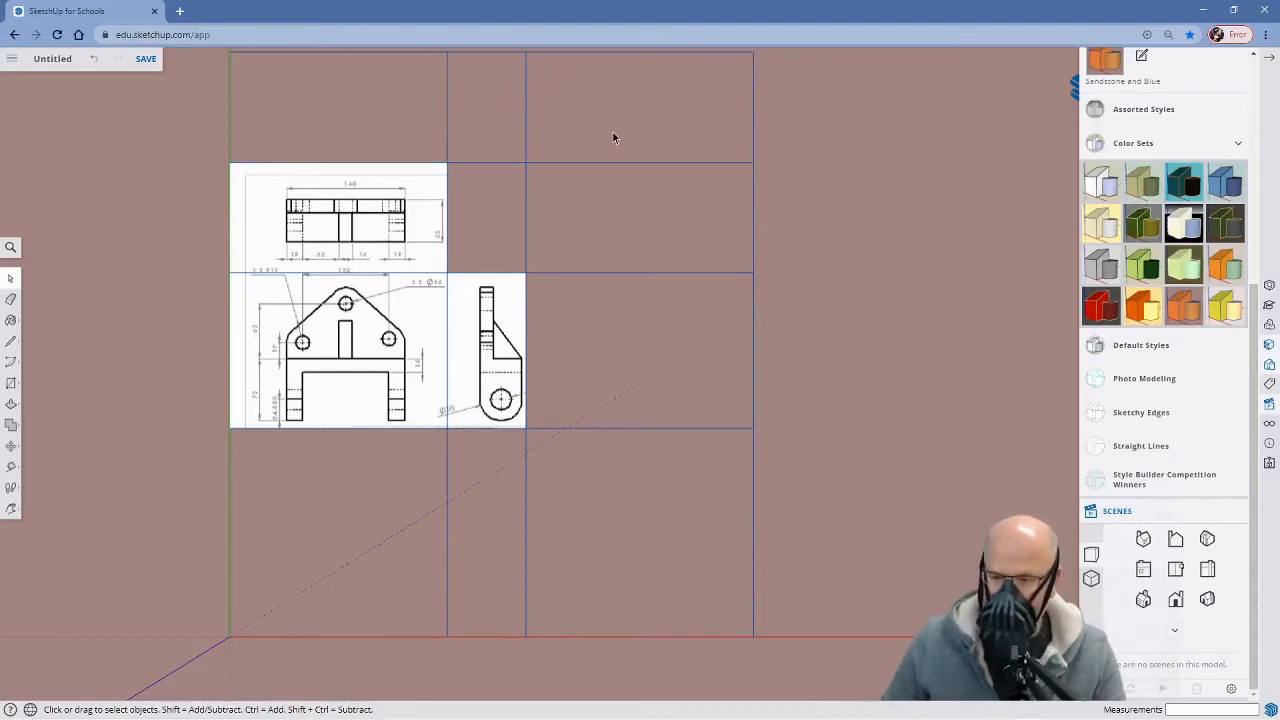
Erase the leftover dividing and border lines outside the three remaining view faces
key(e)
drag(444, 104, 545, 110)
drag(654, 154, 664, 272)
drag(688, 424, 684, 444)
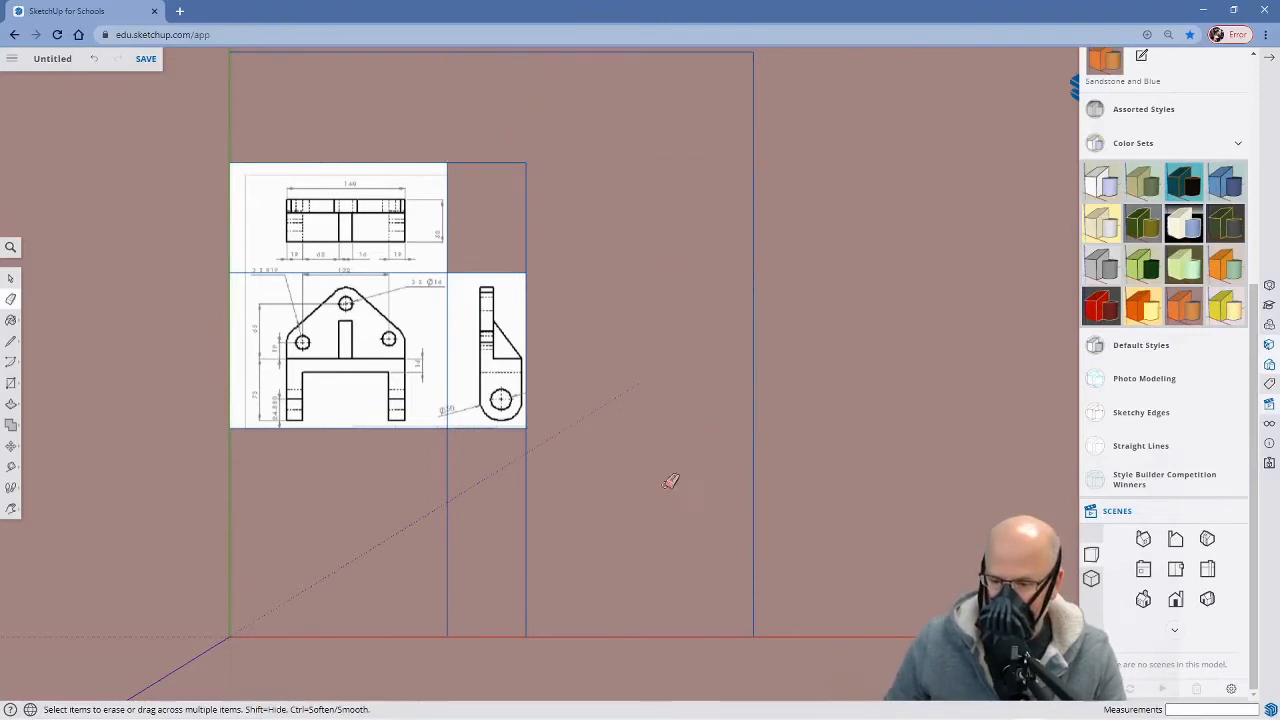
drag(431, 571, 612, 566)
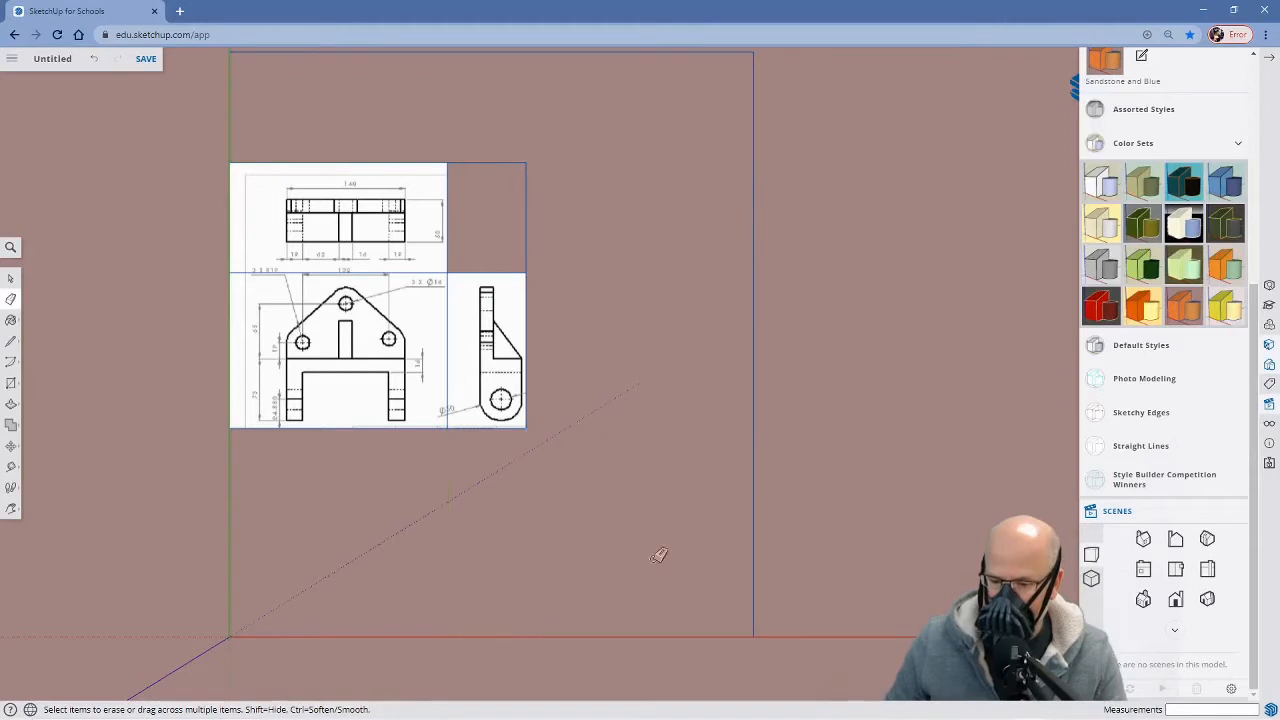
drag(751, 191, 768, 191)
mouse_move(516, 180)
mouse_down()
mouse_move(508, 166)
mouse_move(600, 217)
mouse_up()
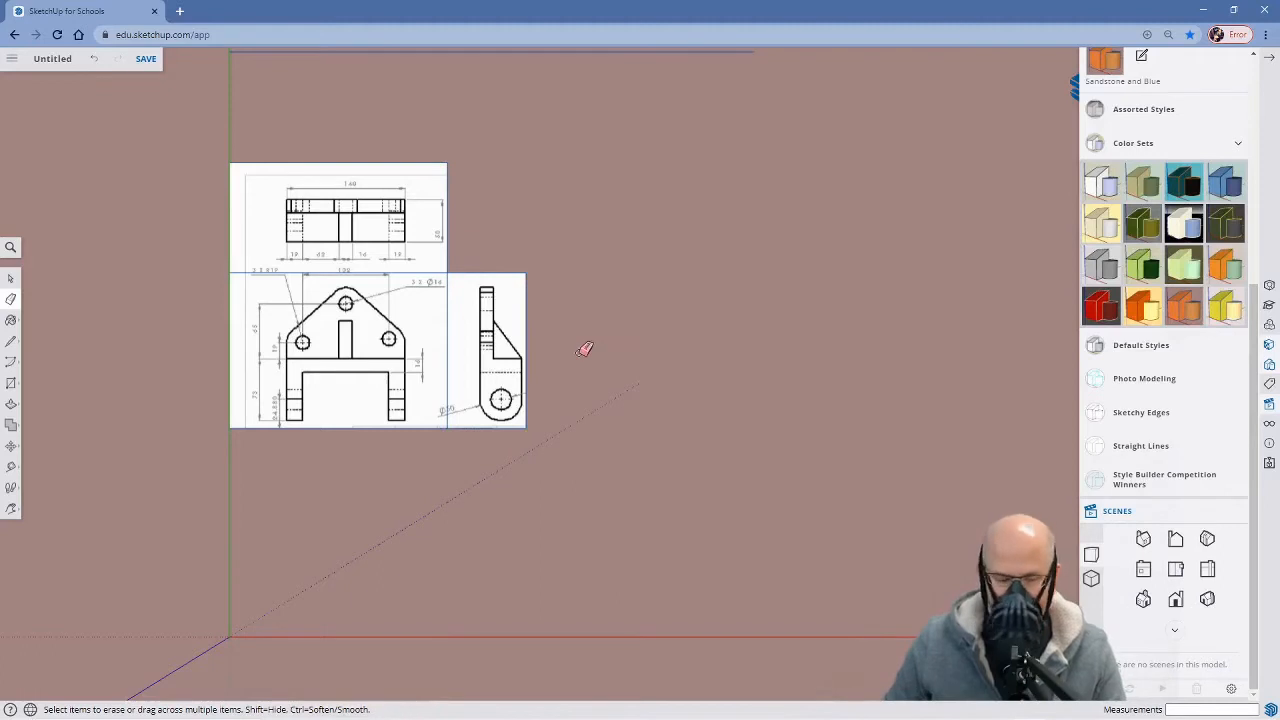
Make the top view's face and its edges a group
key(h)
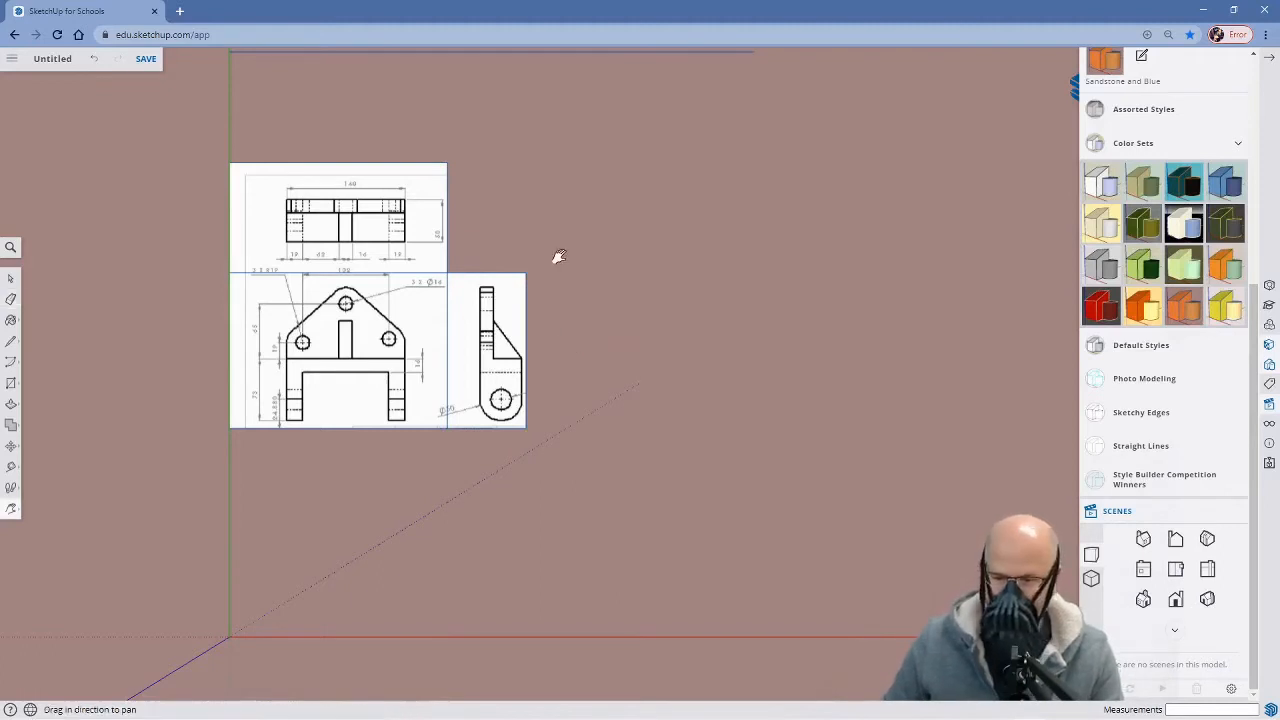
drag(557, 257, 604, 412)
key(e)
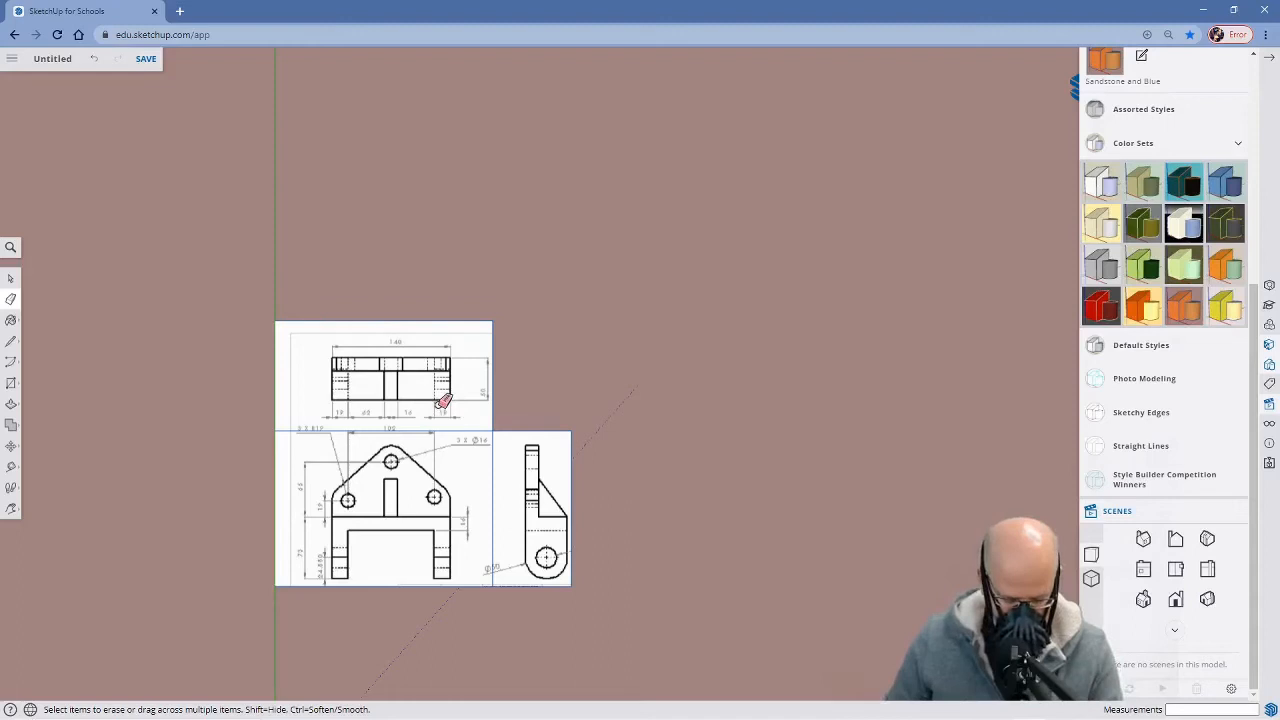
key(space)
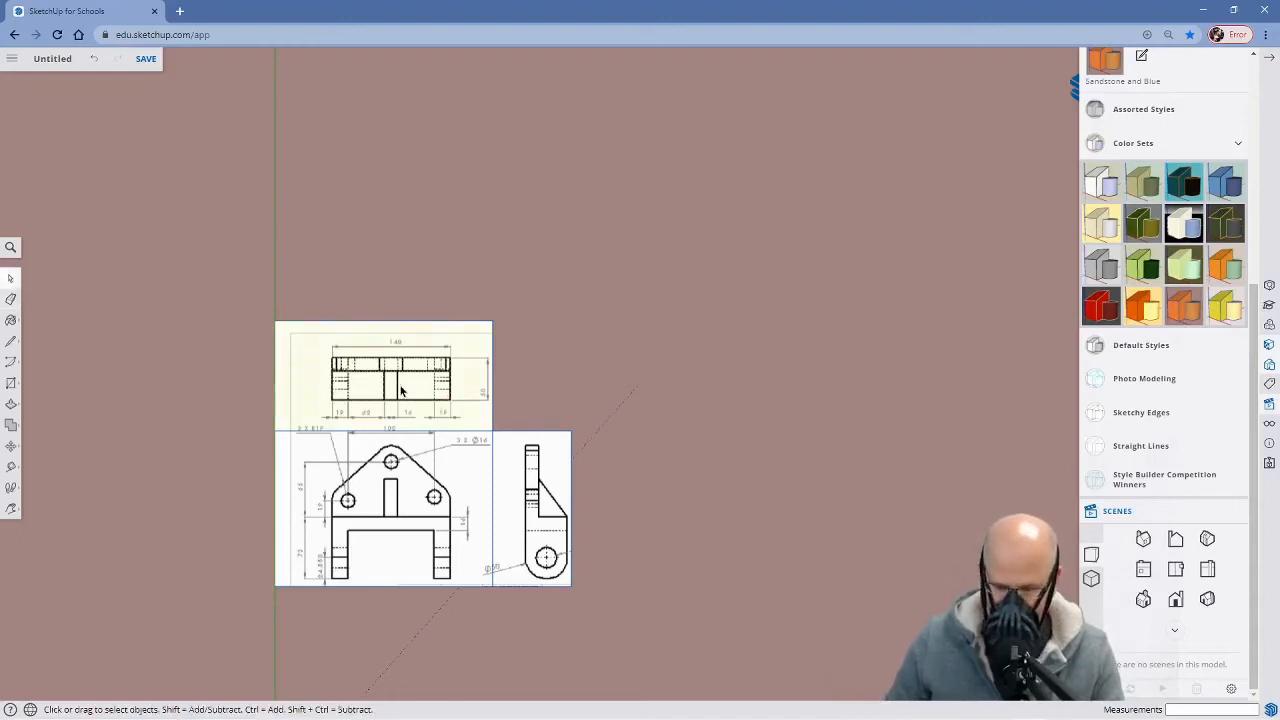
right_click(401, 390)
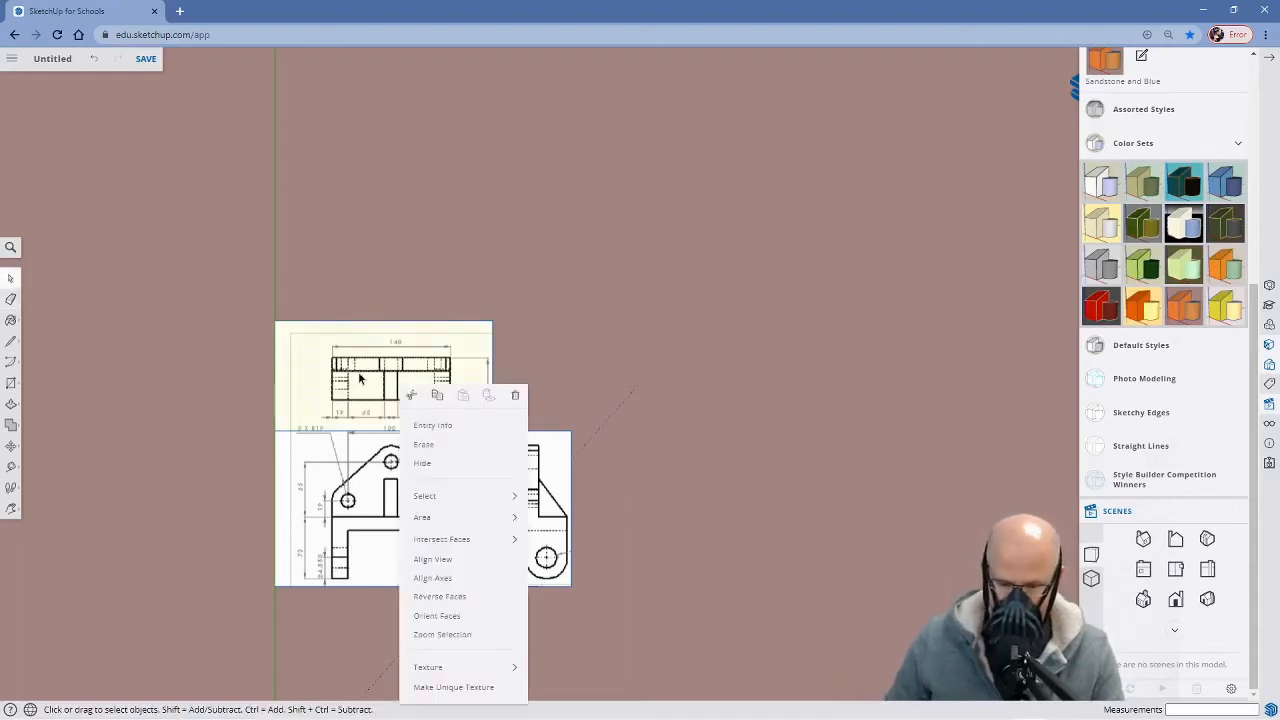
click(360, 378)
right_click(361, 377)
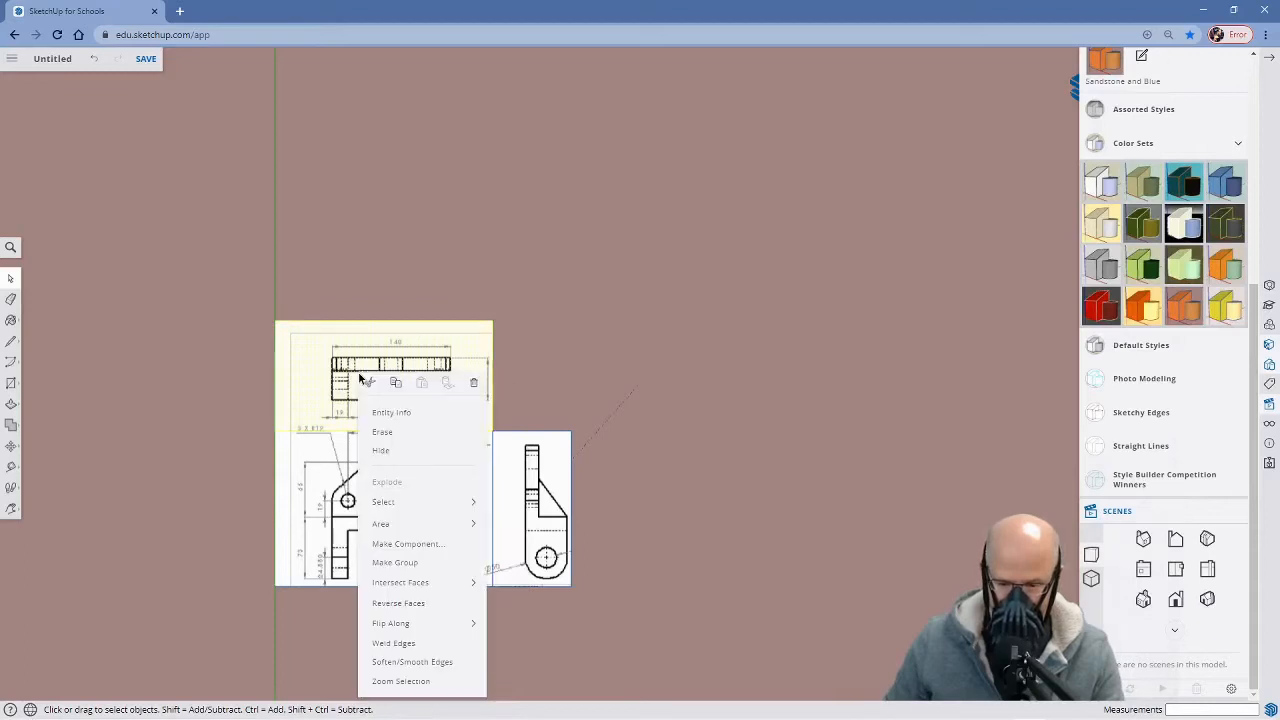
click(394, 562)
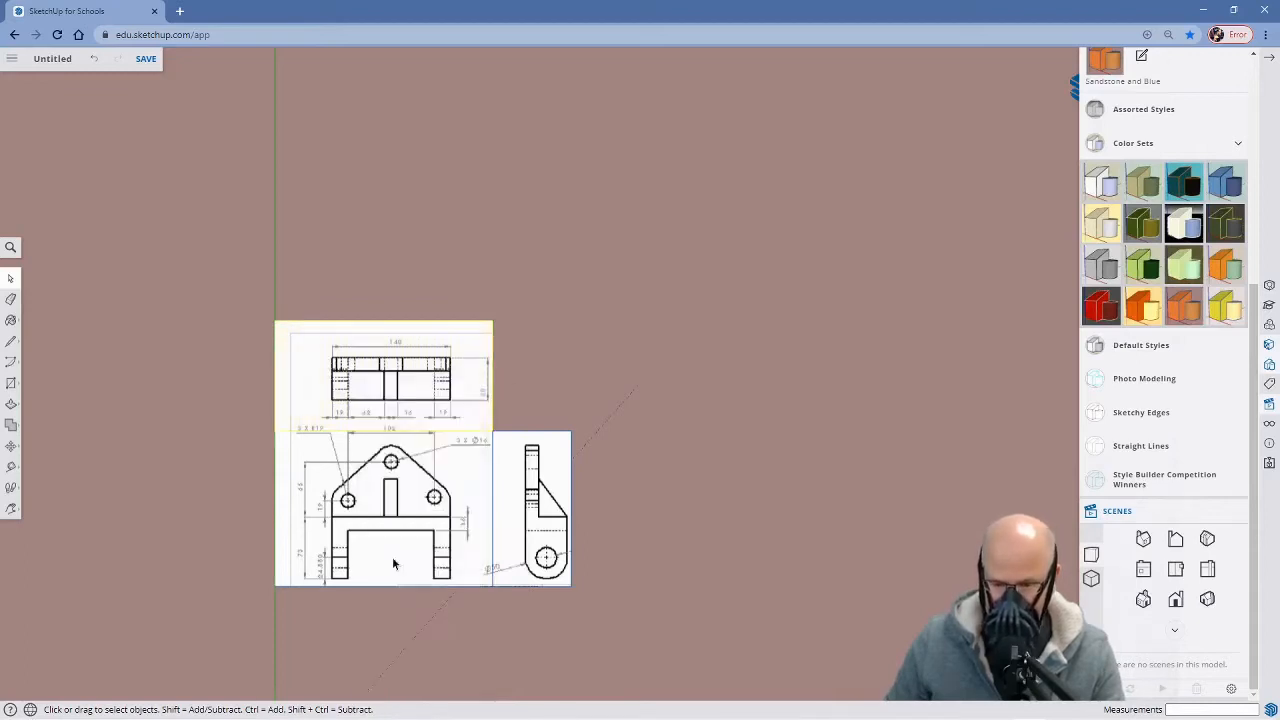
Make the front view and the side view two separate groups, each with its own edges
click(333, 495)
right_click(330, 493)
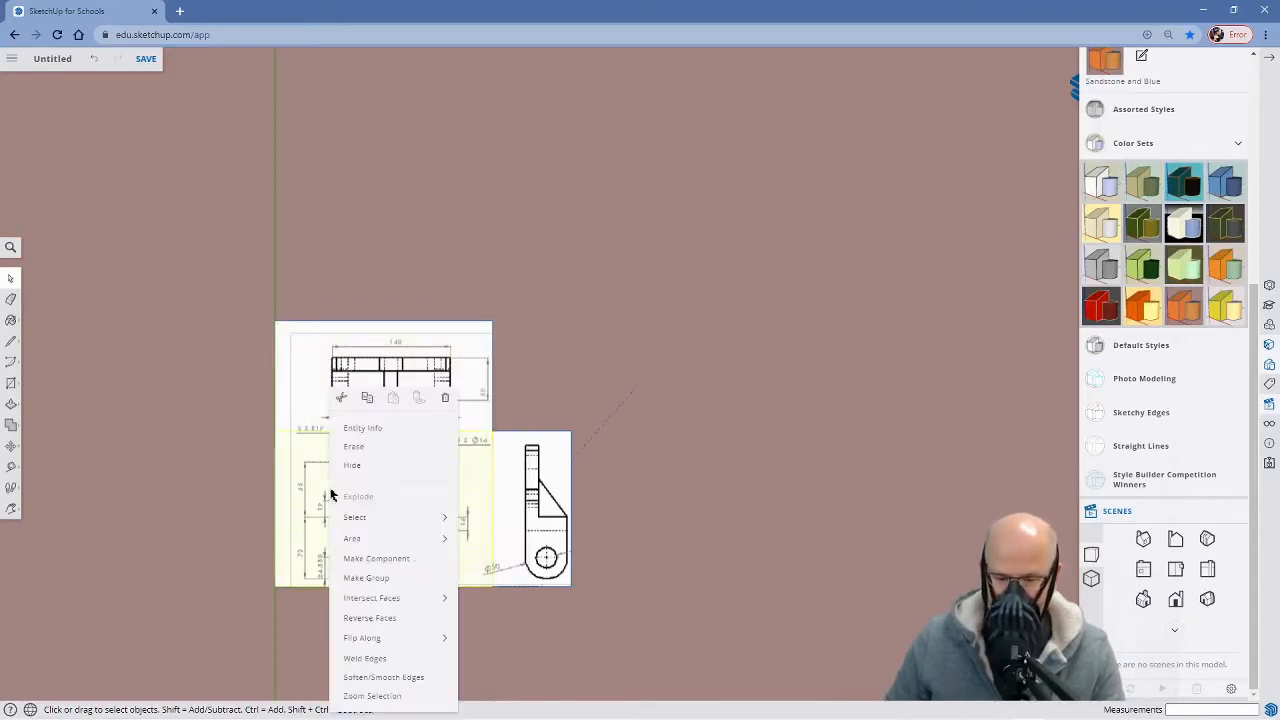
click(361, 578)
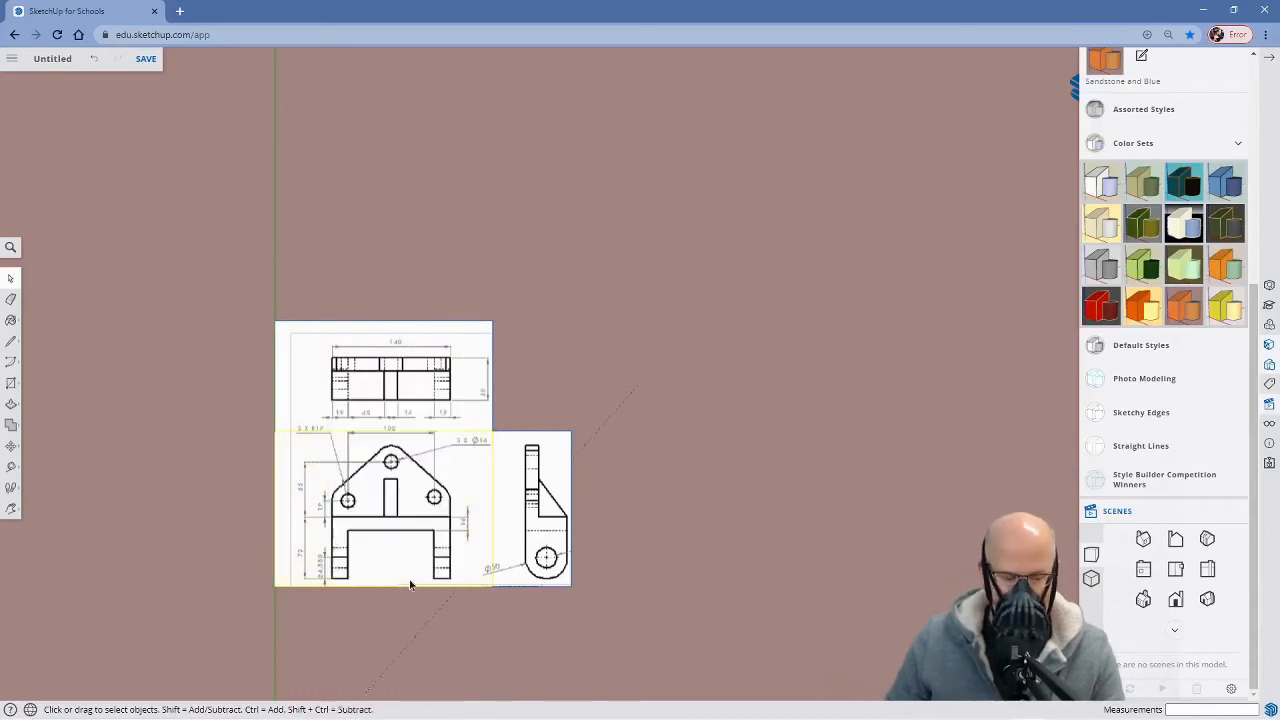
click(521, 506)
right_click(521, 506)
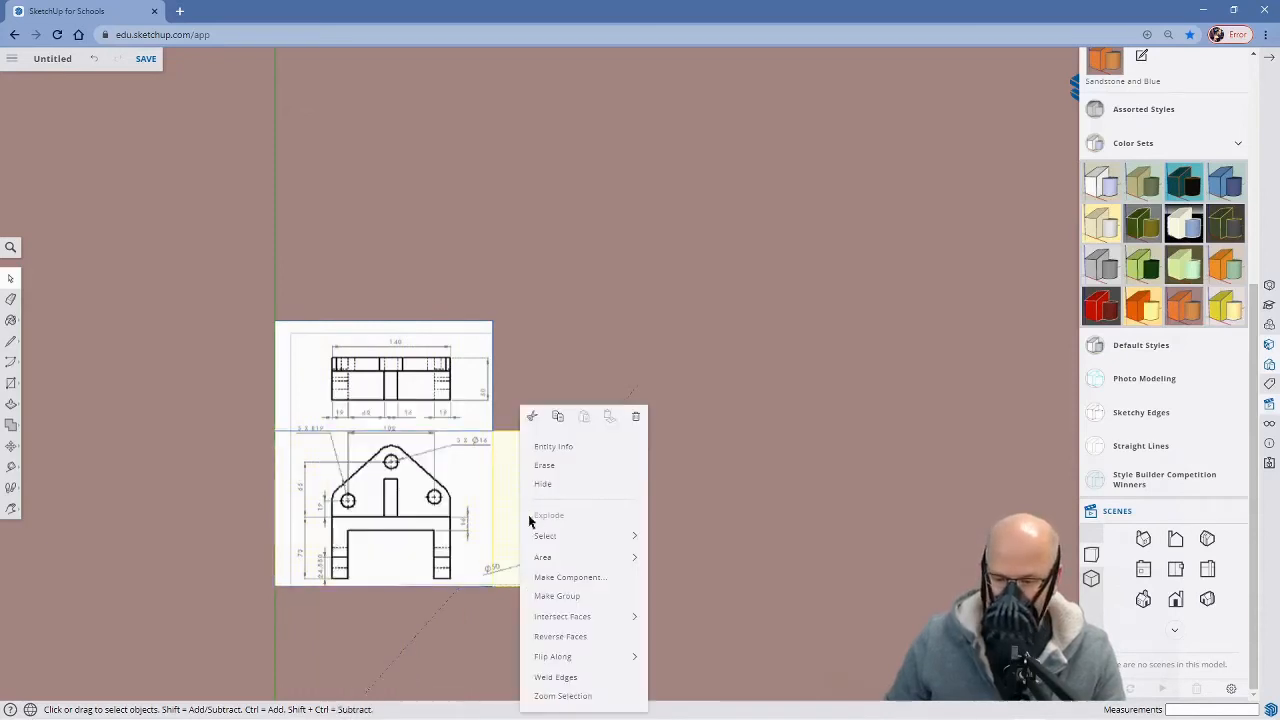
click(557, 595)
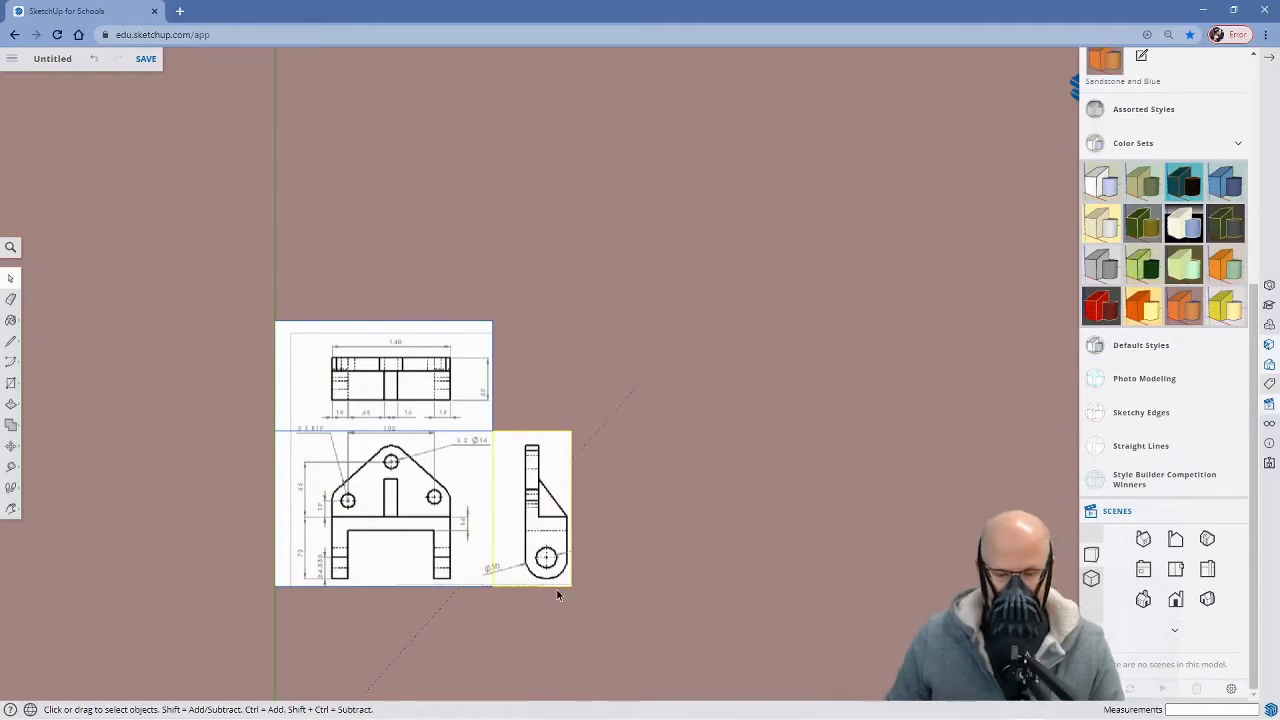
Move the front view group about 3 1/2" along the green axis so its lower-left corner sits on the origin
scroll(614, 519, down, 3)
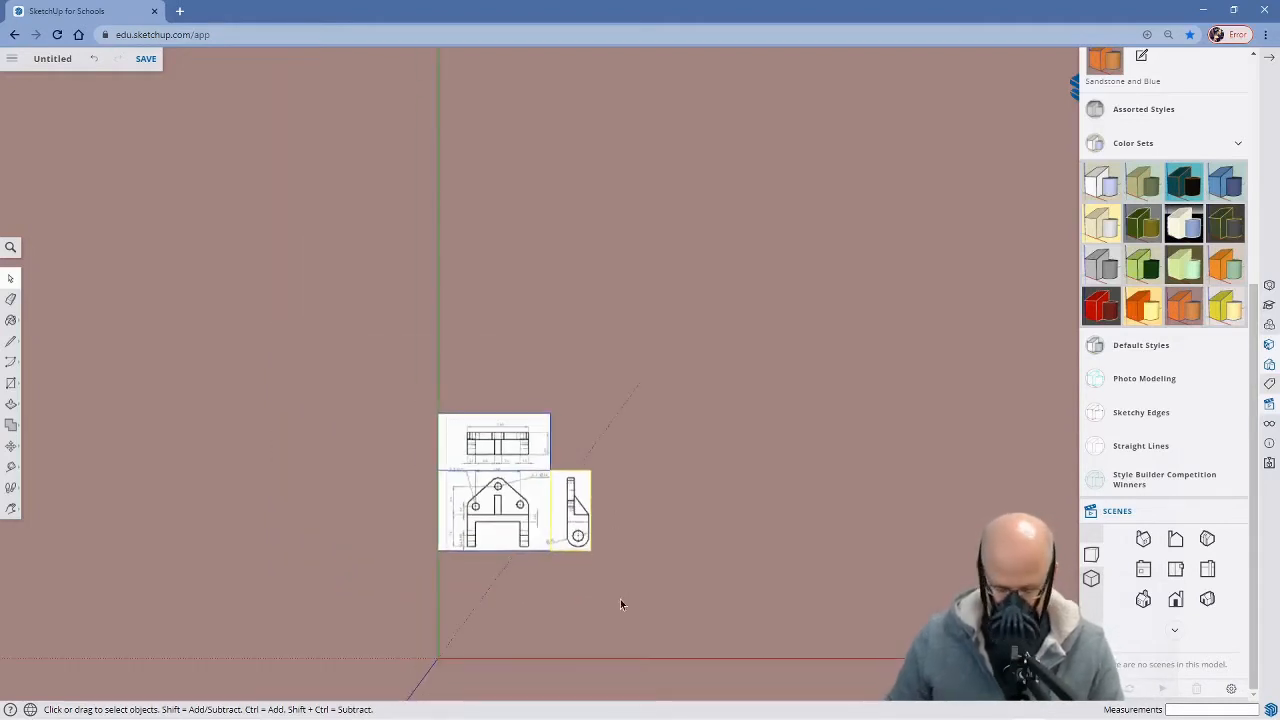
key(h)
drag(606, 623, 545, 466)
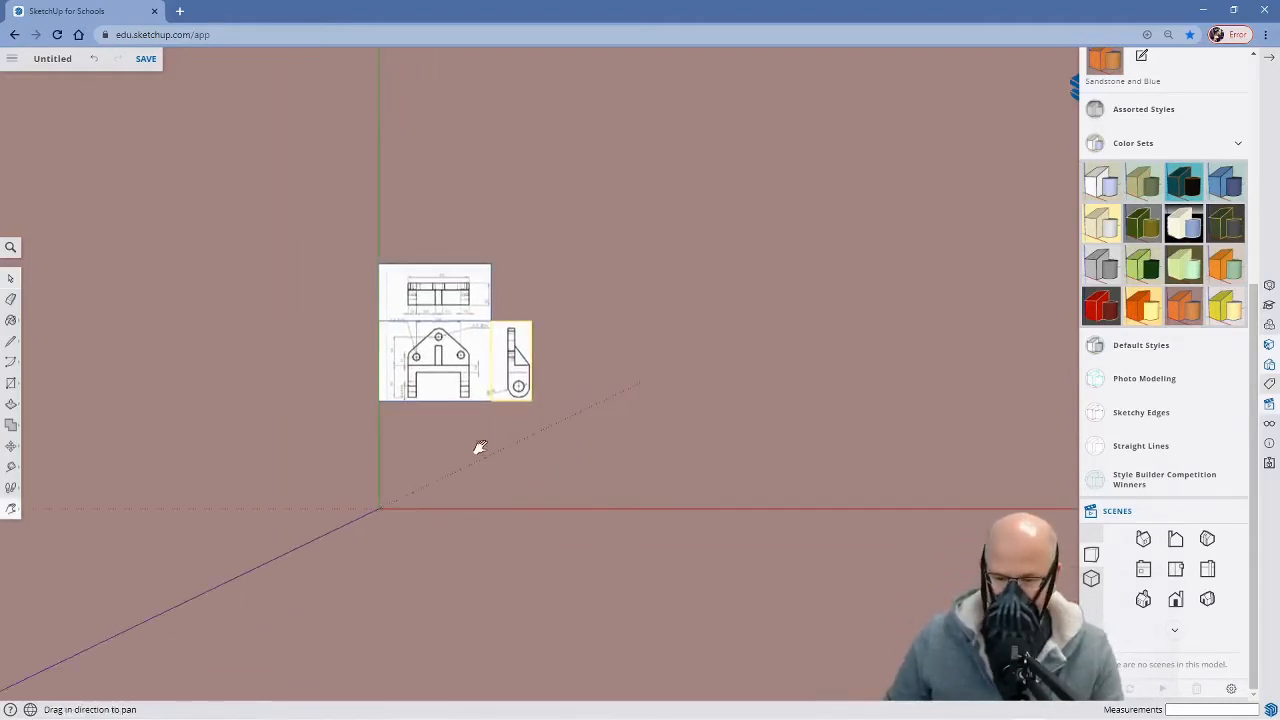
scroll(522, 451, up, 1)
scroll(521, 450, up, 2)
drag(491, 409, 583, 466)
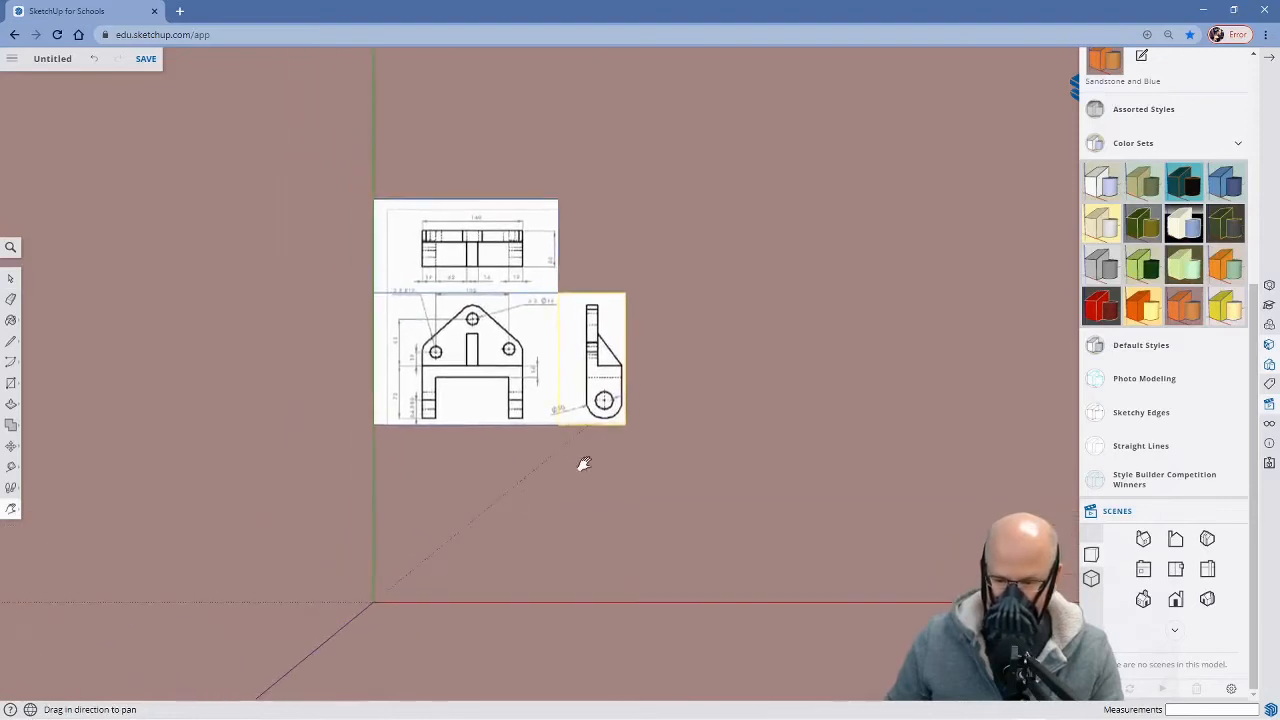
scroll(611, 501, up, 1)
scroll(611, 501, up, 1)
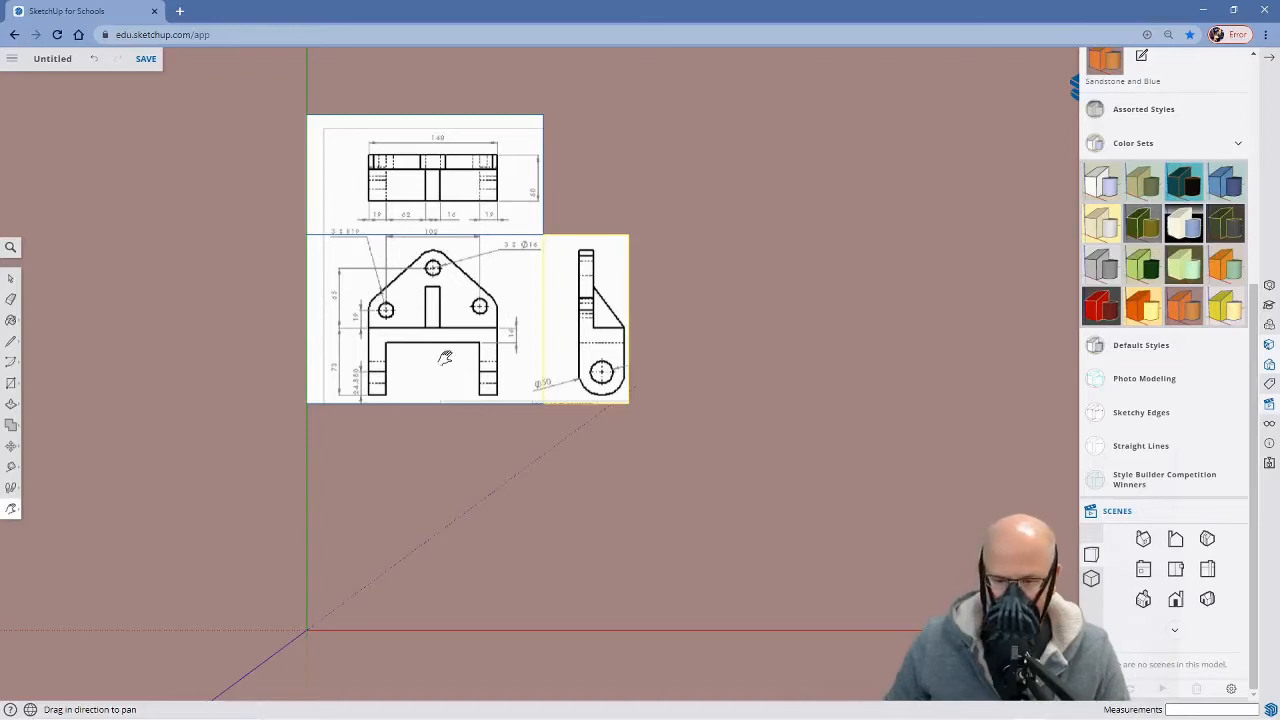
key(space)
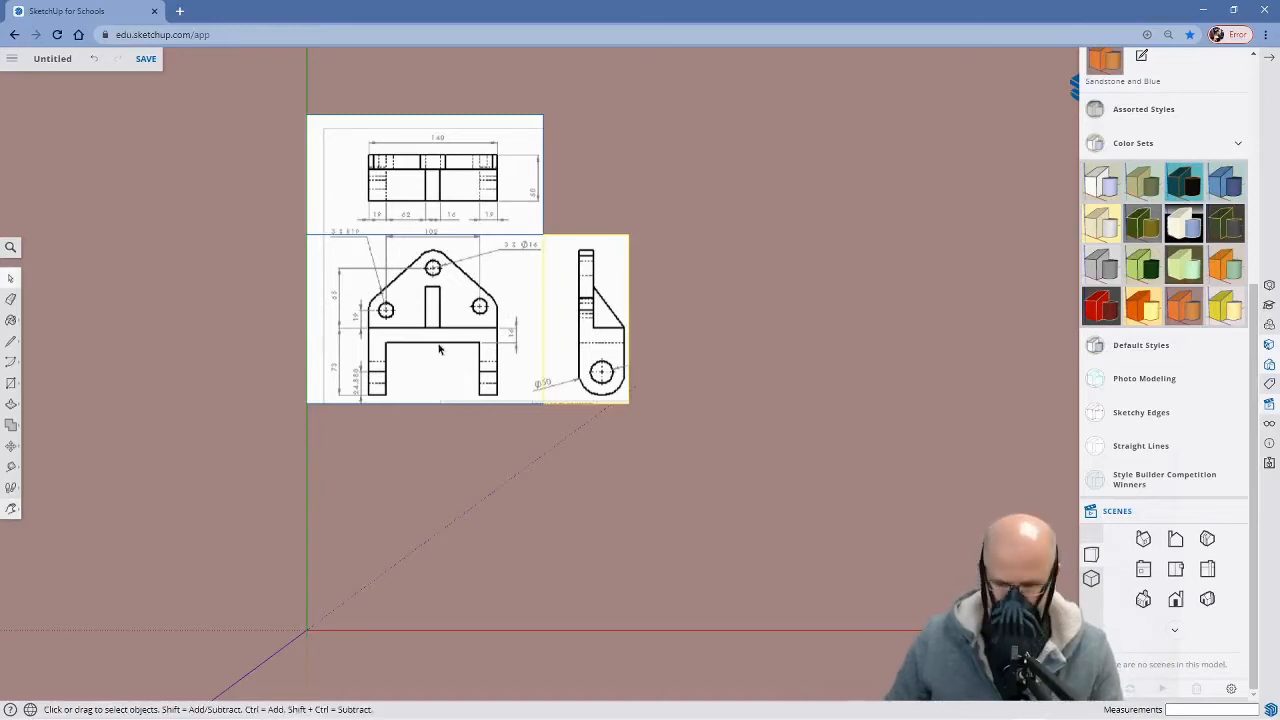
key(m)
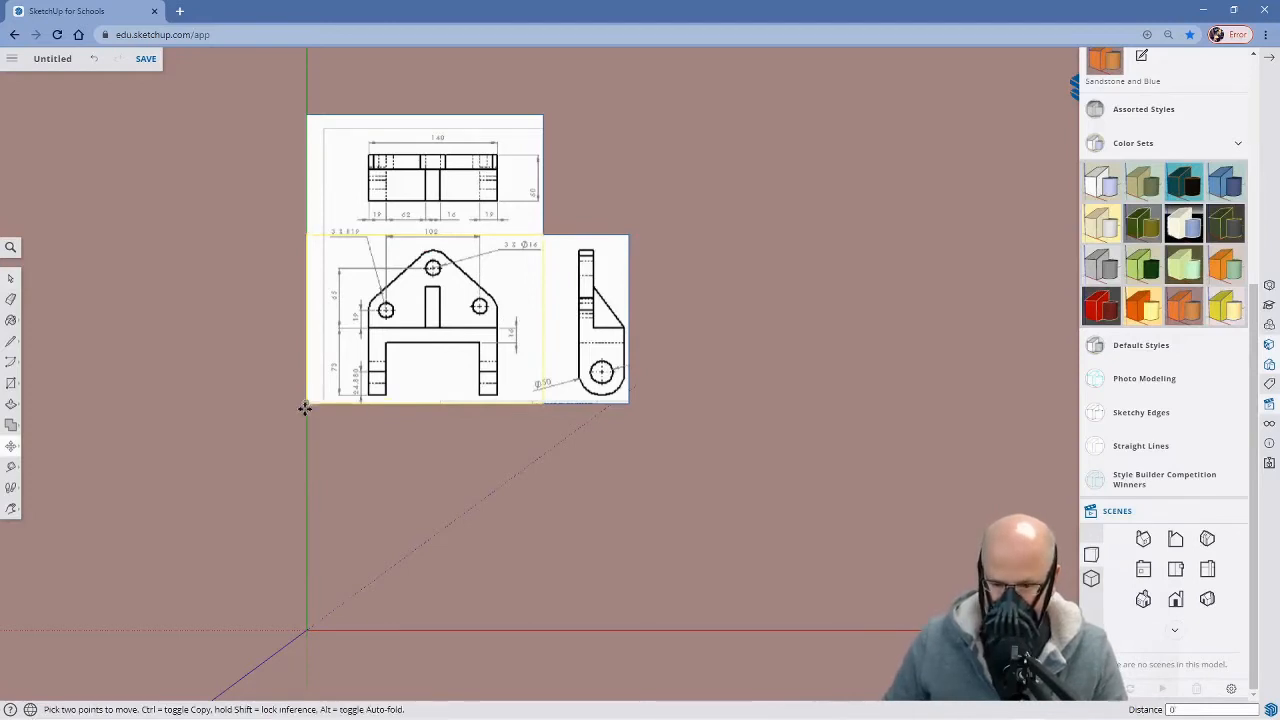
click(305, 402)
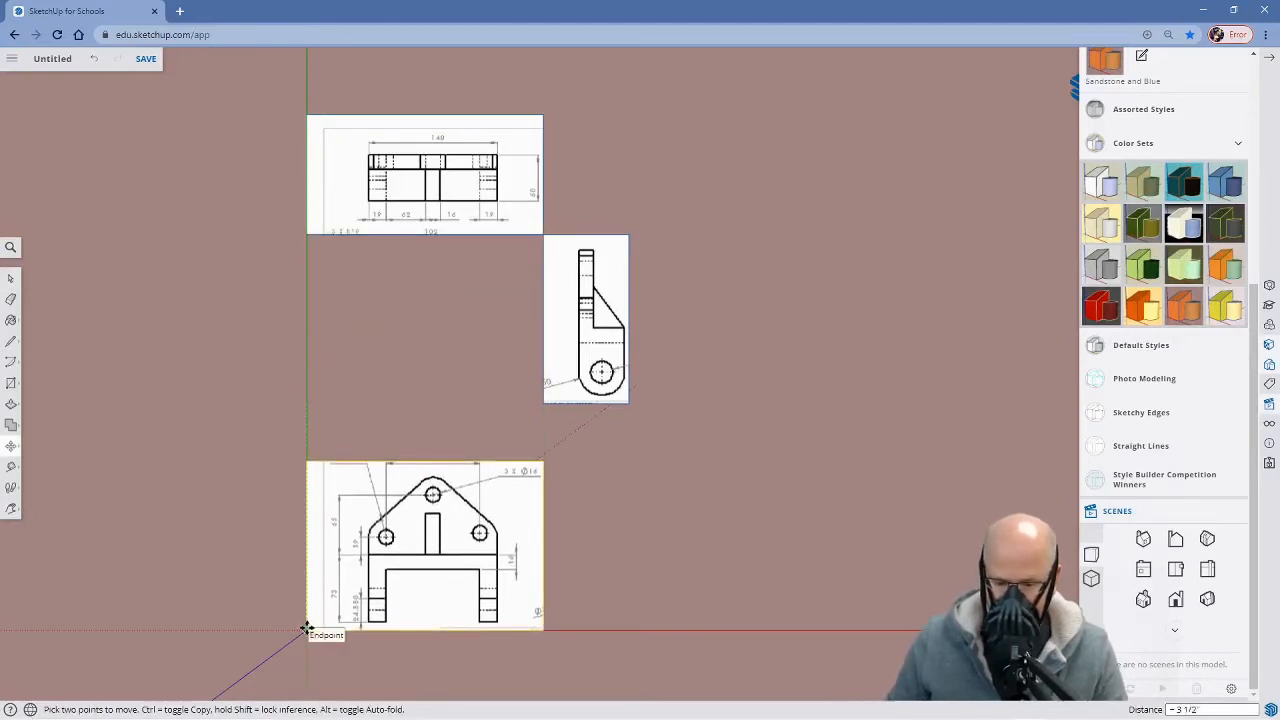
click(306, 629)
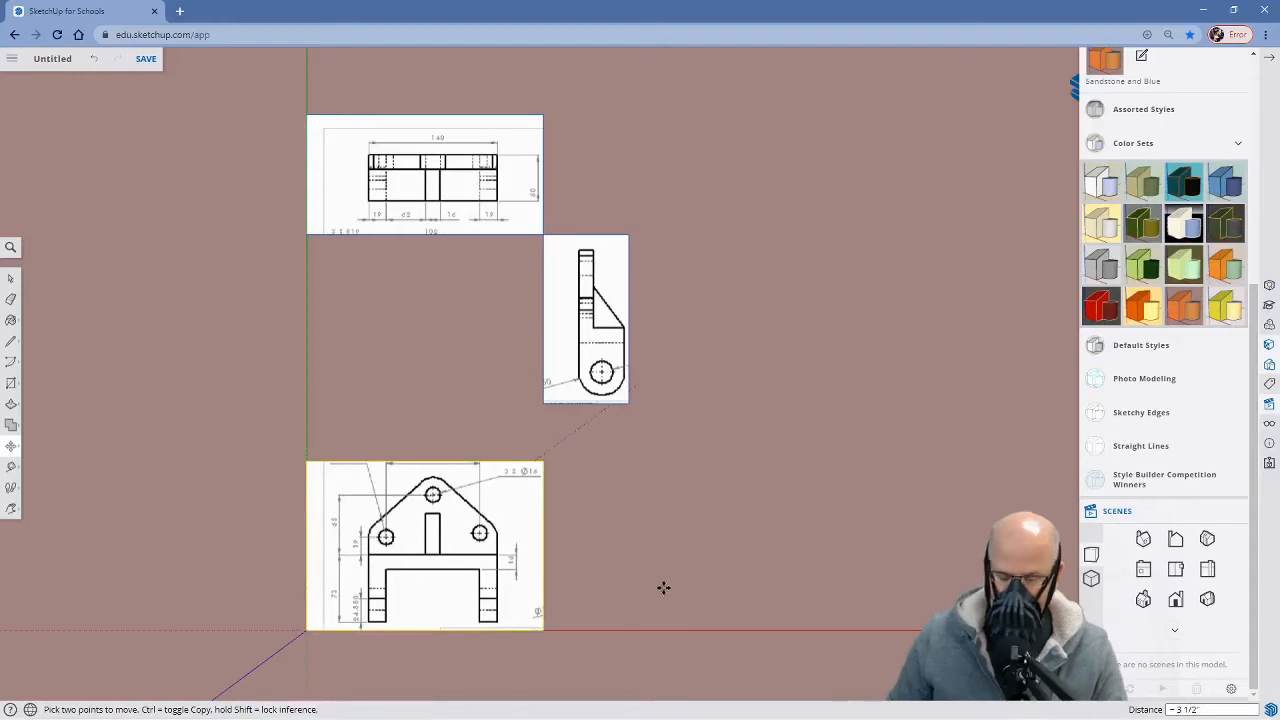
Rotate the top view group 90 degrees about its lower edge, parallel to the red axis, so it stands upright
middle_drag(723, 565, 515, 252)
middle_drag(646, 517, 569, 411)
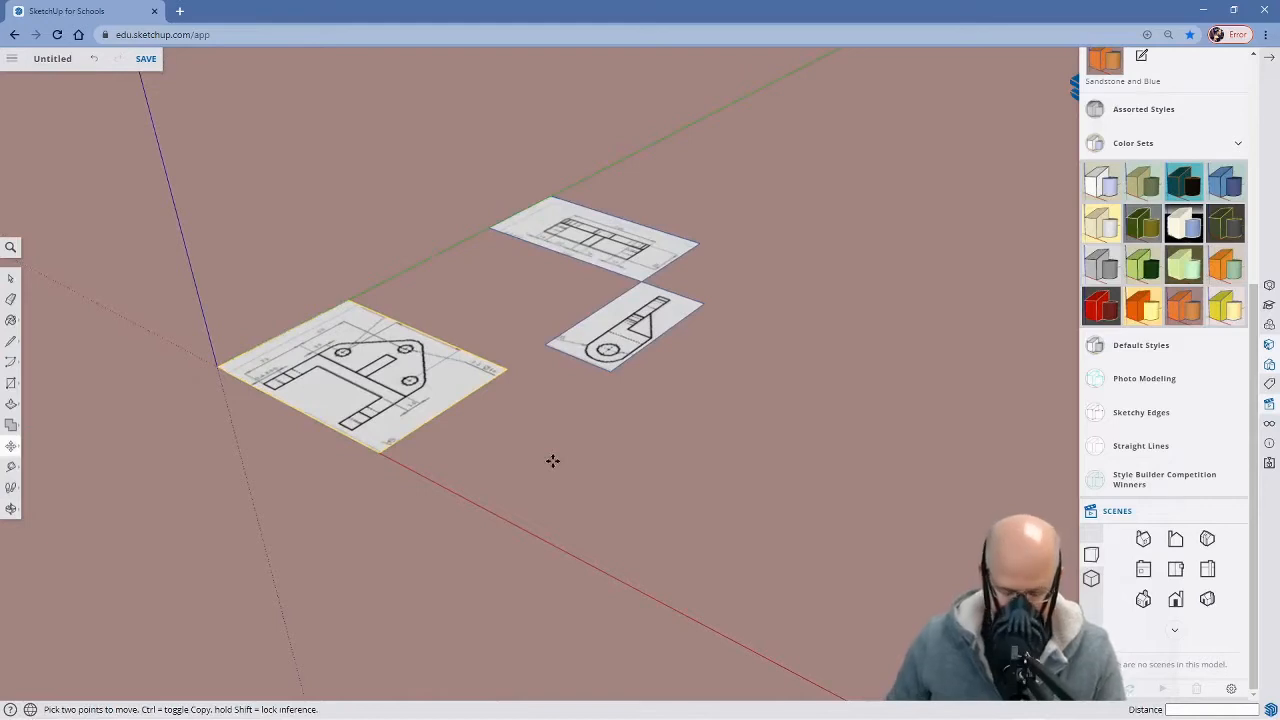
key(h)
drag(457, 500, 588, 556)
middle_drag(651, 571, 605, 494)
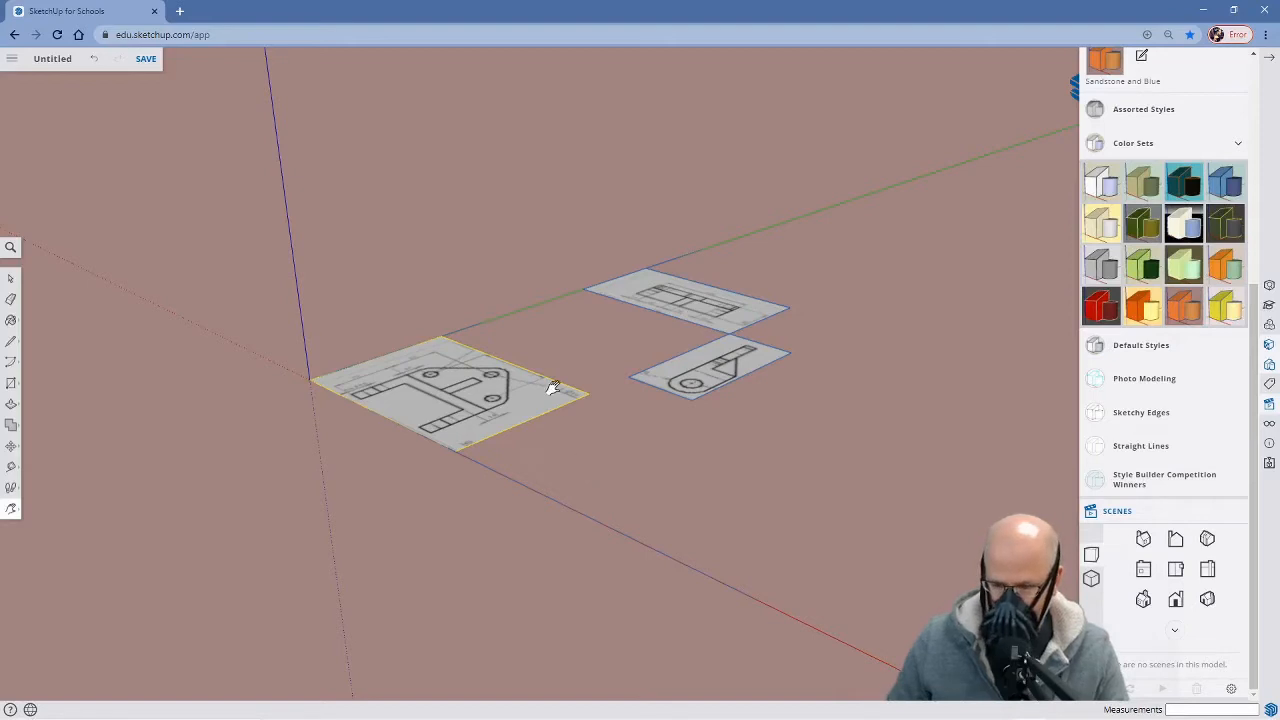
drag(551, 380, 508, 457)
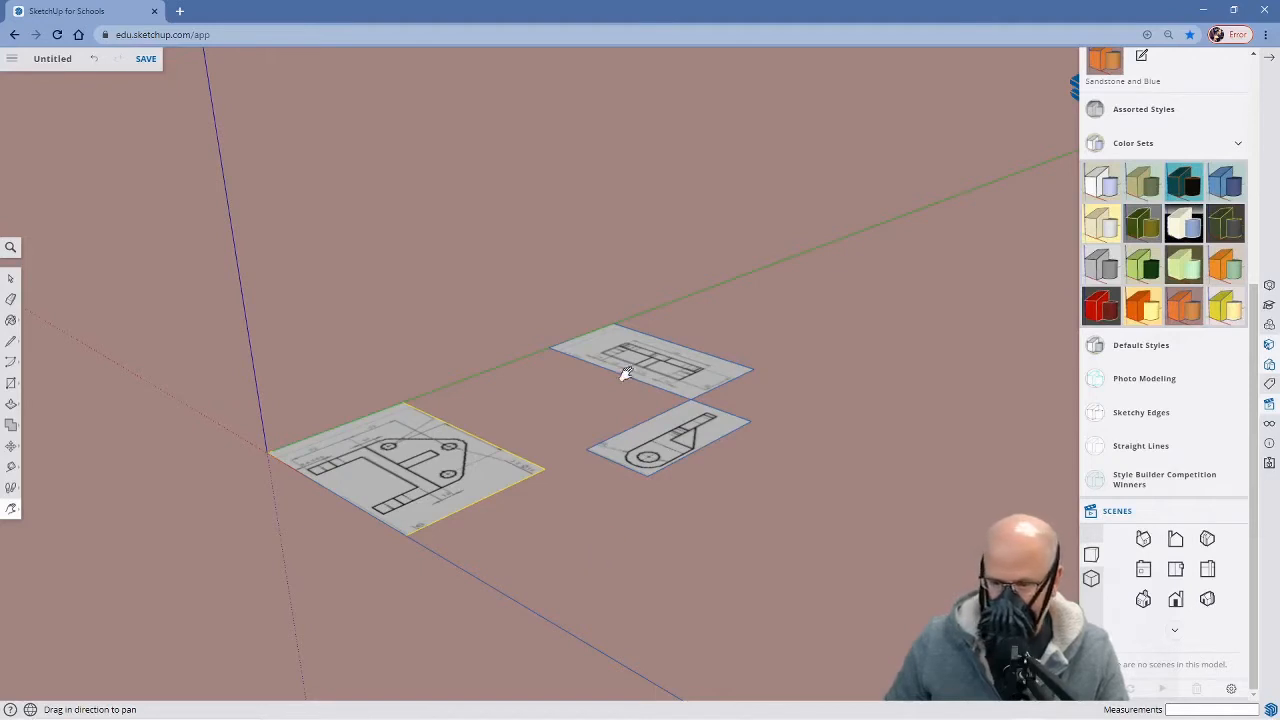
key(space)
click(654, 359)
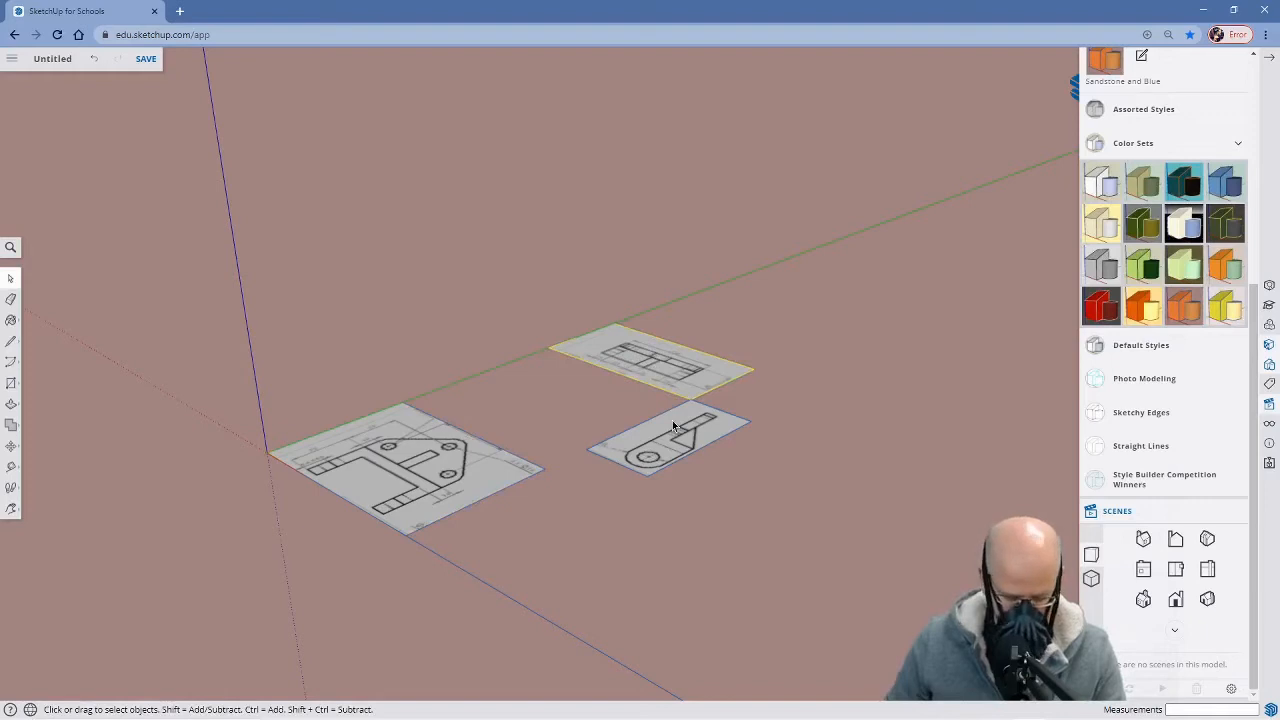
key(q)
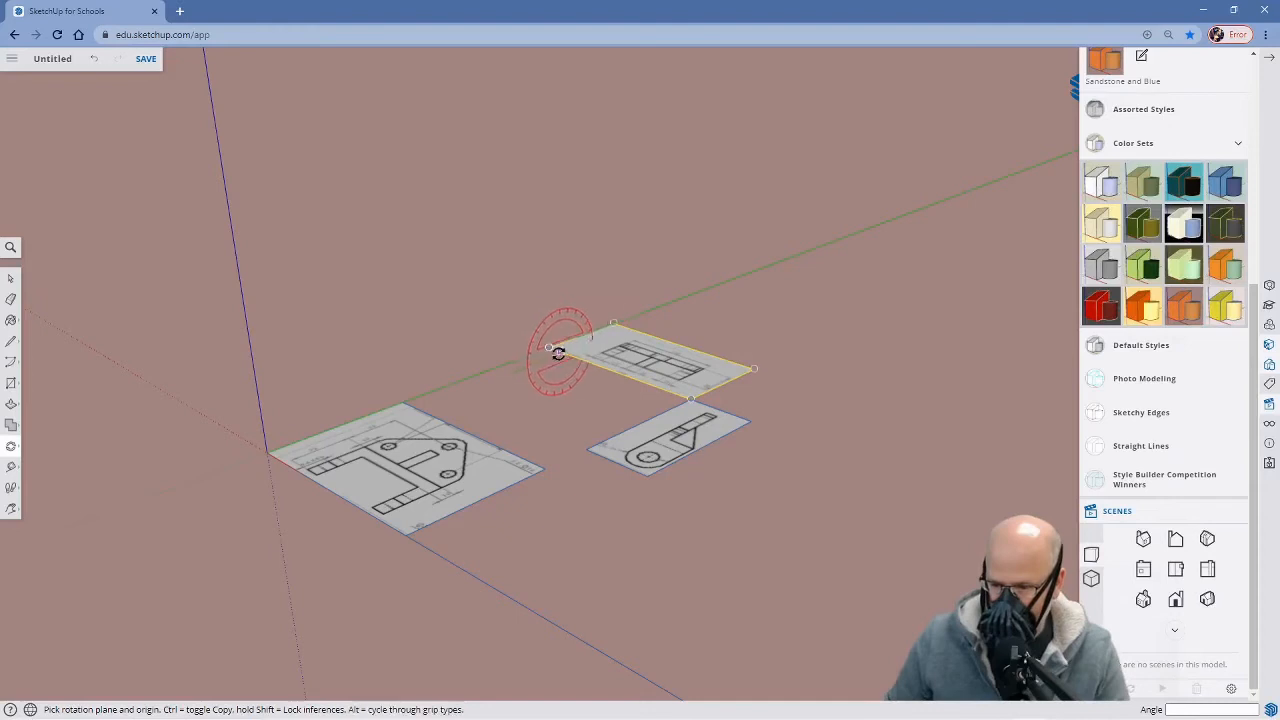
click(549, 347)
click(670, 301)
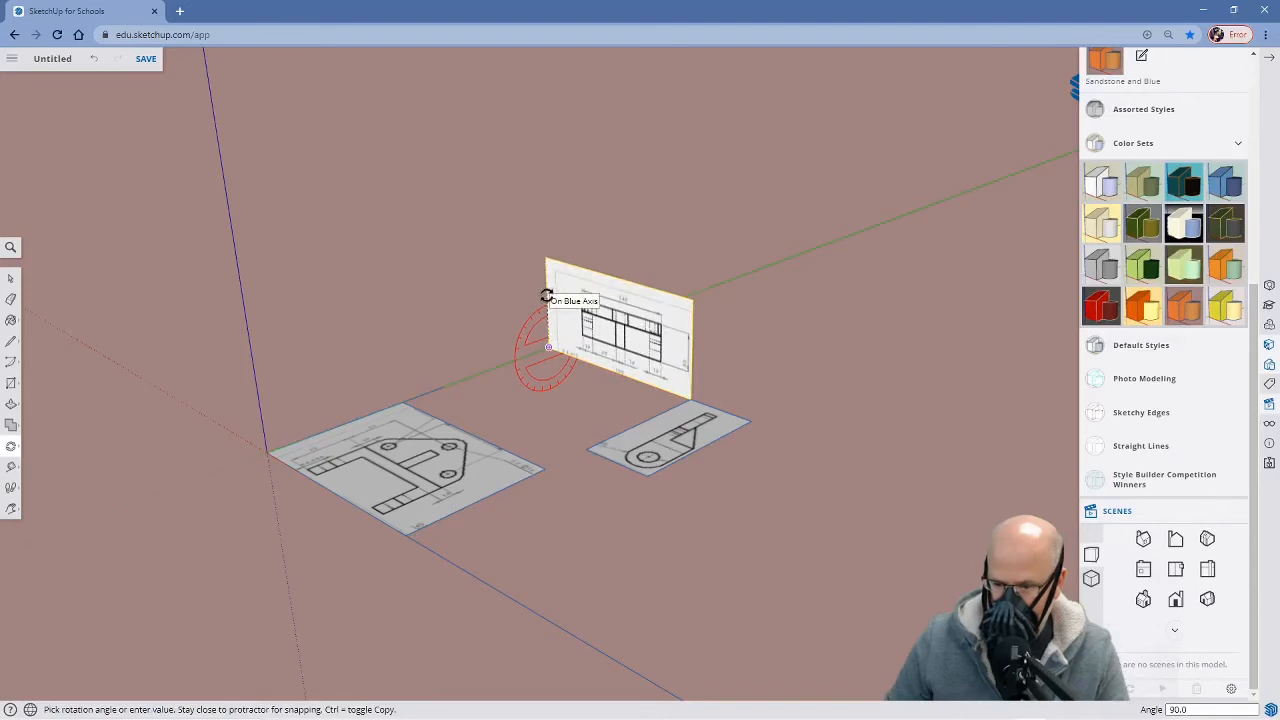
click(547, 297)
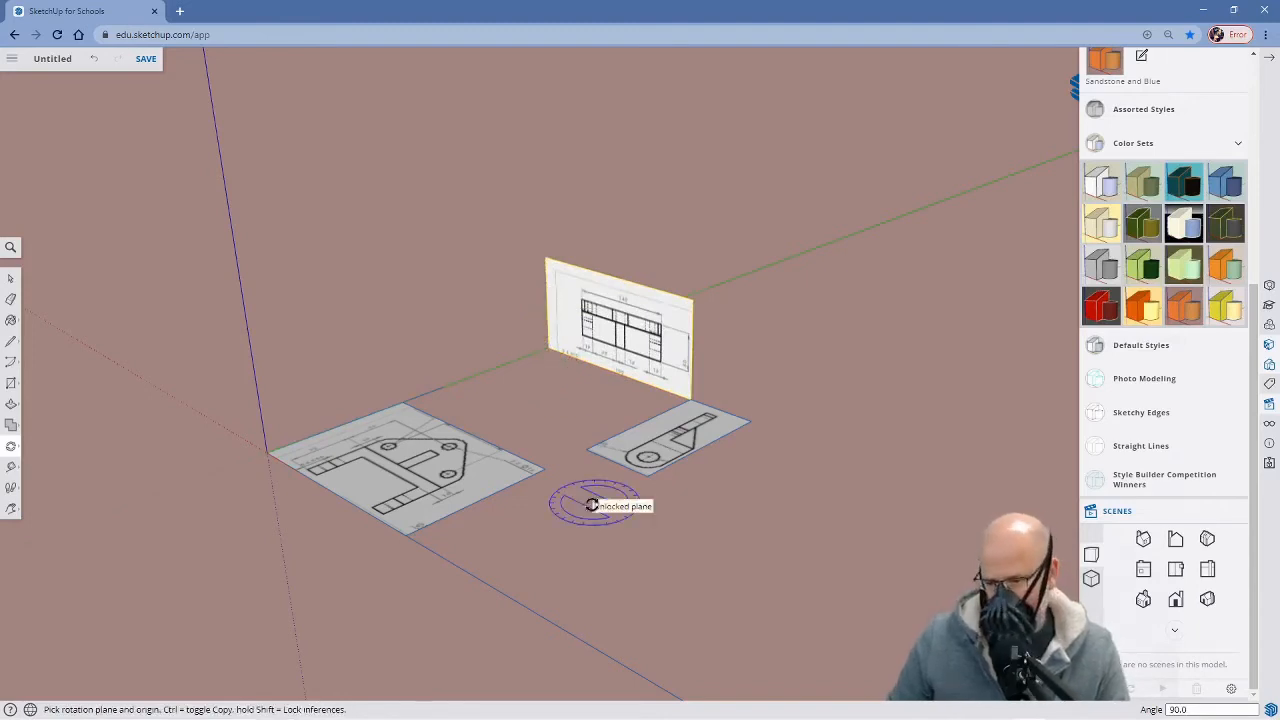
Move the upright view group about 3 1/8" along the green axis so it stands just behind the flat view's far edge
middle_drag(551, 543, 757, 531)
key(space)
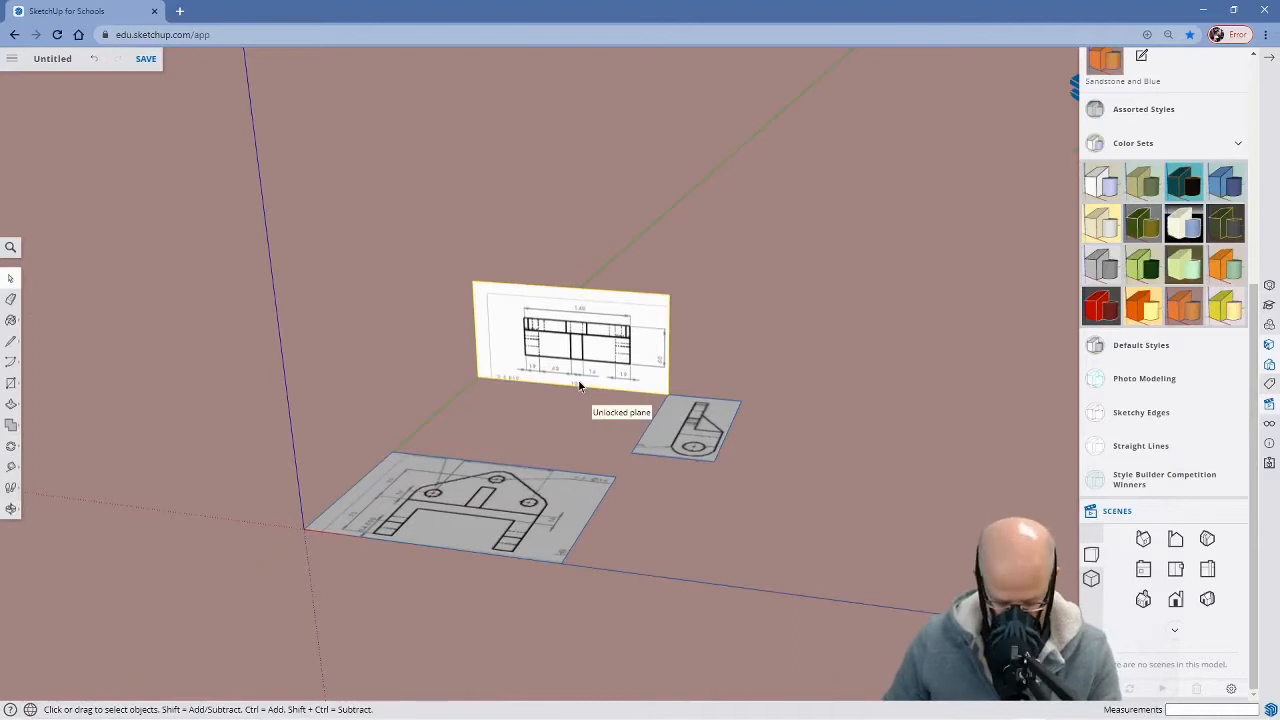
key(m)
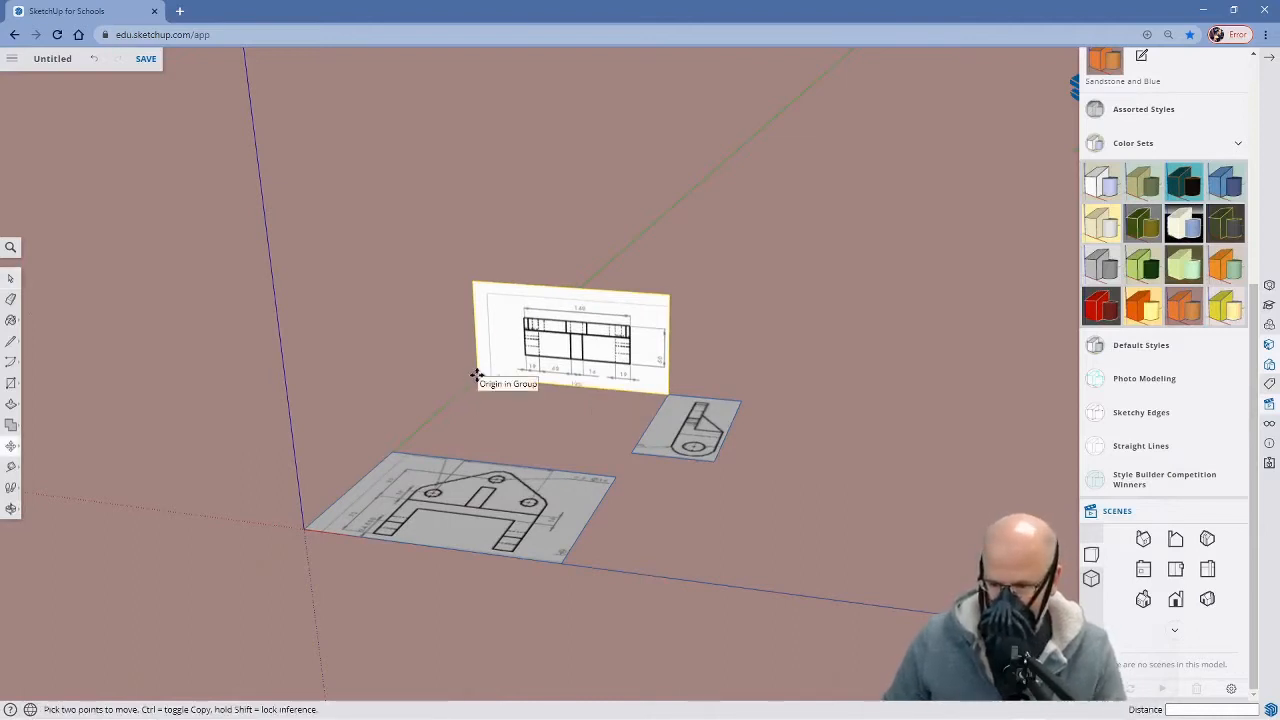
click(477, 375)
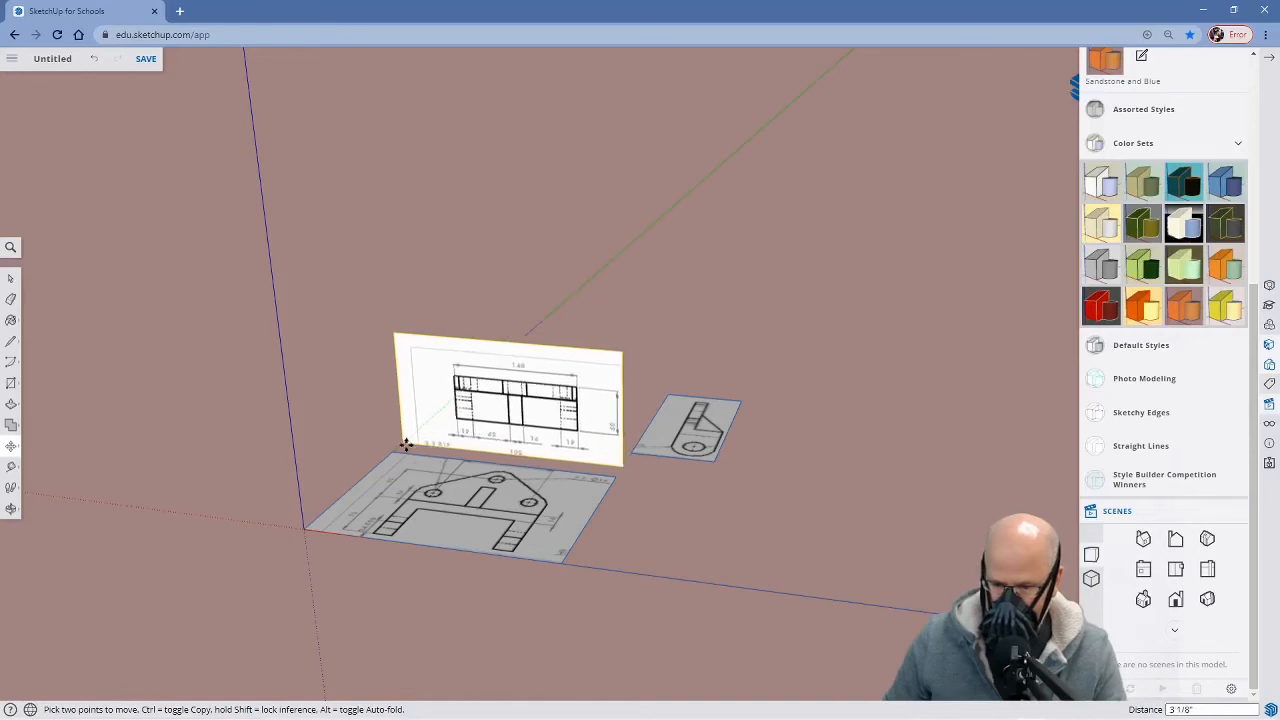
click(405, 444)
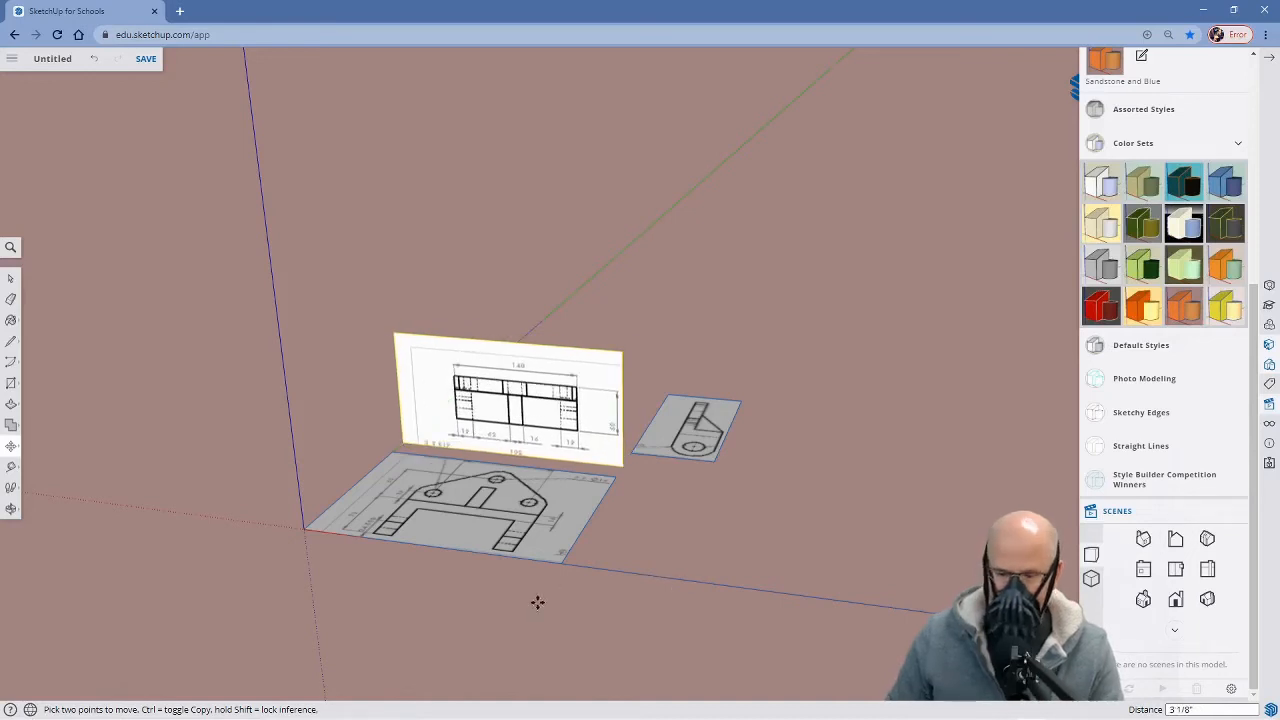
Rotate the side view group 90 degrees about its long edge parallel to the green axis so it stands upright
mouse_move(474, 597)
middle_down()
mouse_move(566, 549)
mouse_move(632, 440)
mouse_move(609, 471)
mouse_move(640, 449)
mouse_move(632, 440)
mouse_move(383, 591)
middle_up()
middle_drag(763, 475, 574, 614)
middle_drag(760, 543, 615, 489)
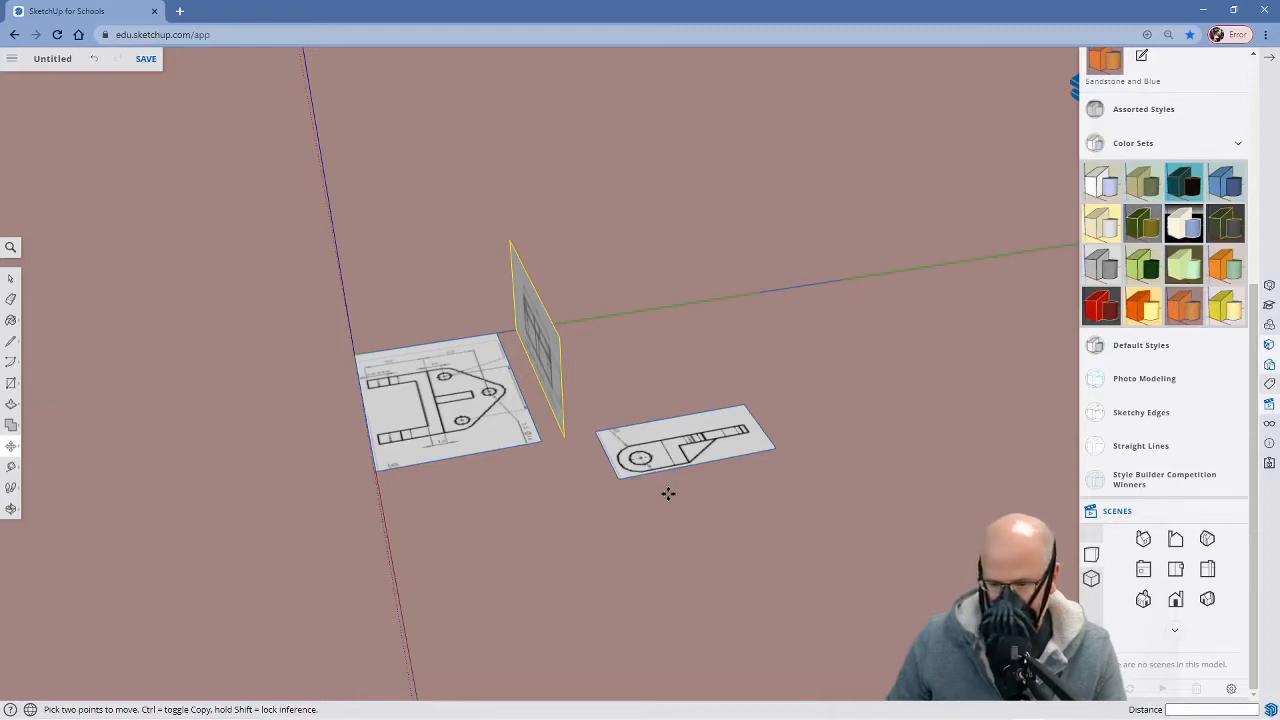
middle_drag(552, 493, 640, 503)
key(space)
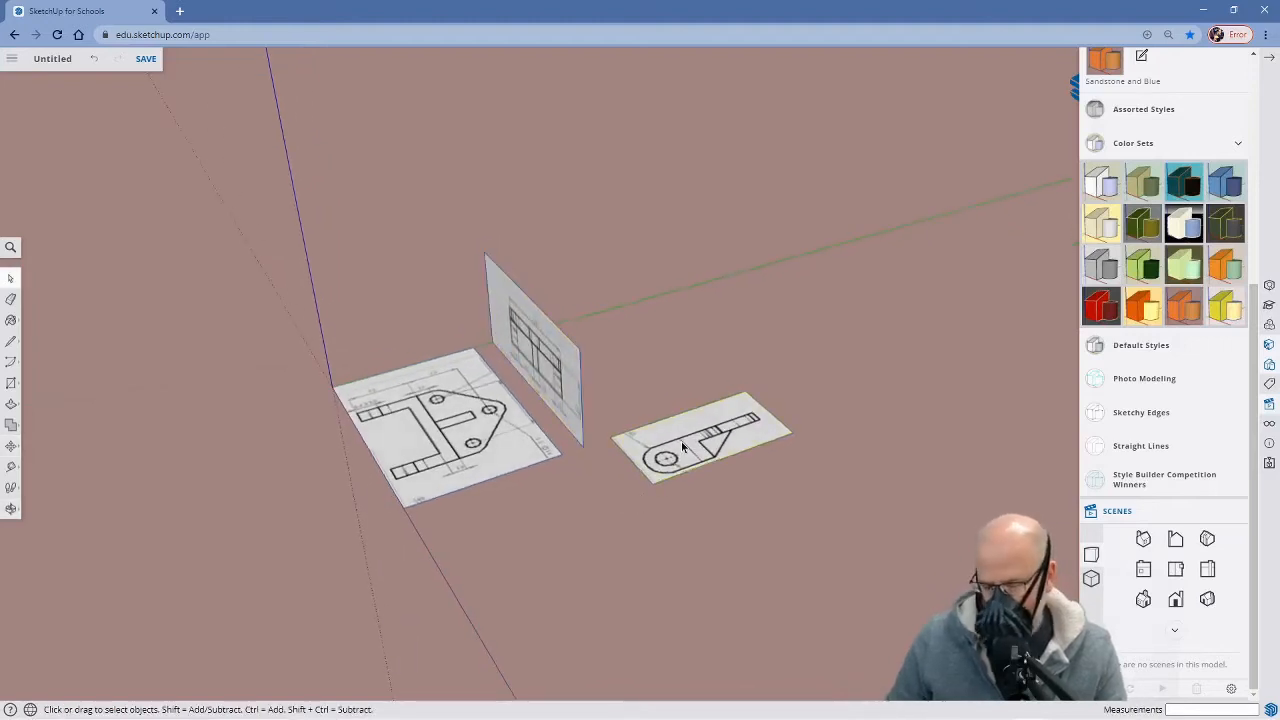
key(q)
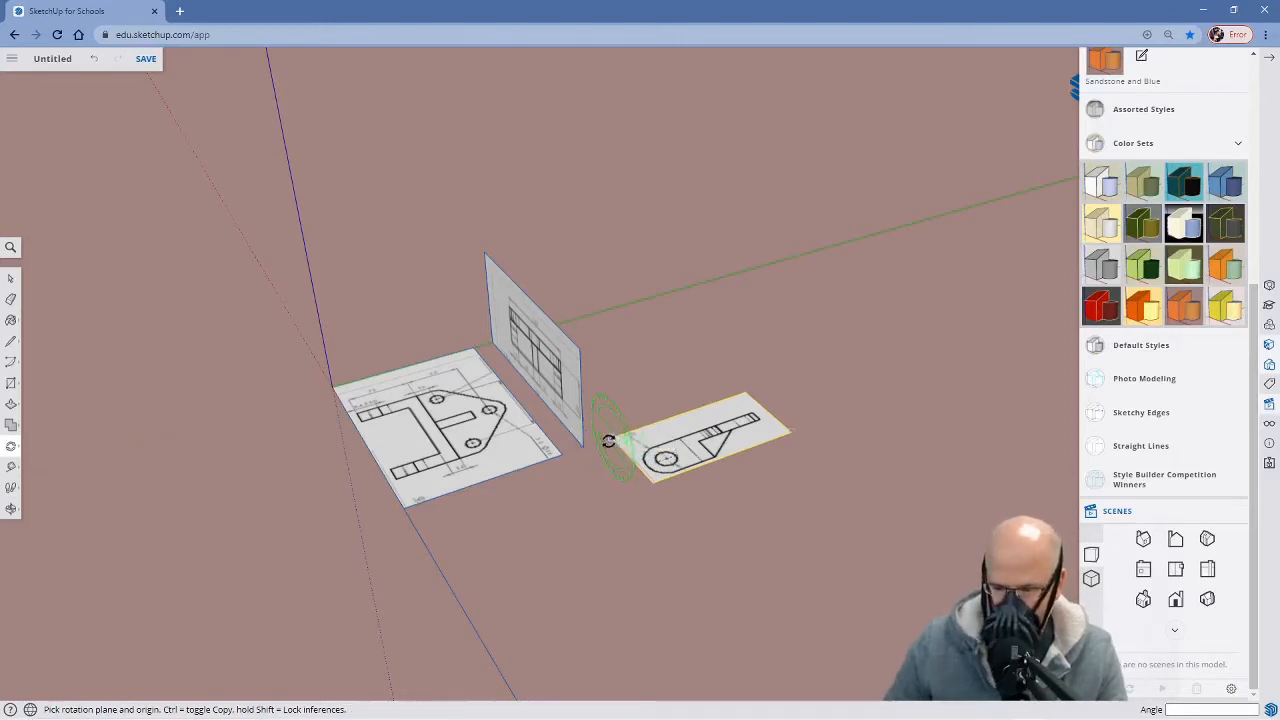
click(612, 438)
click(686, 518)
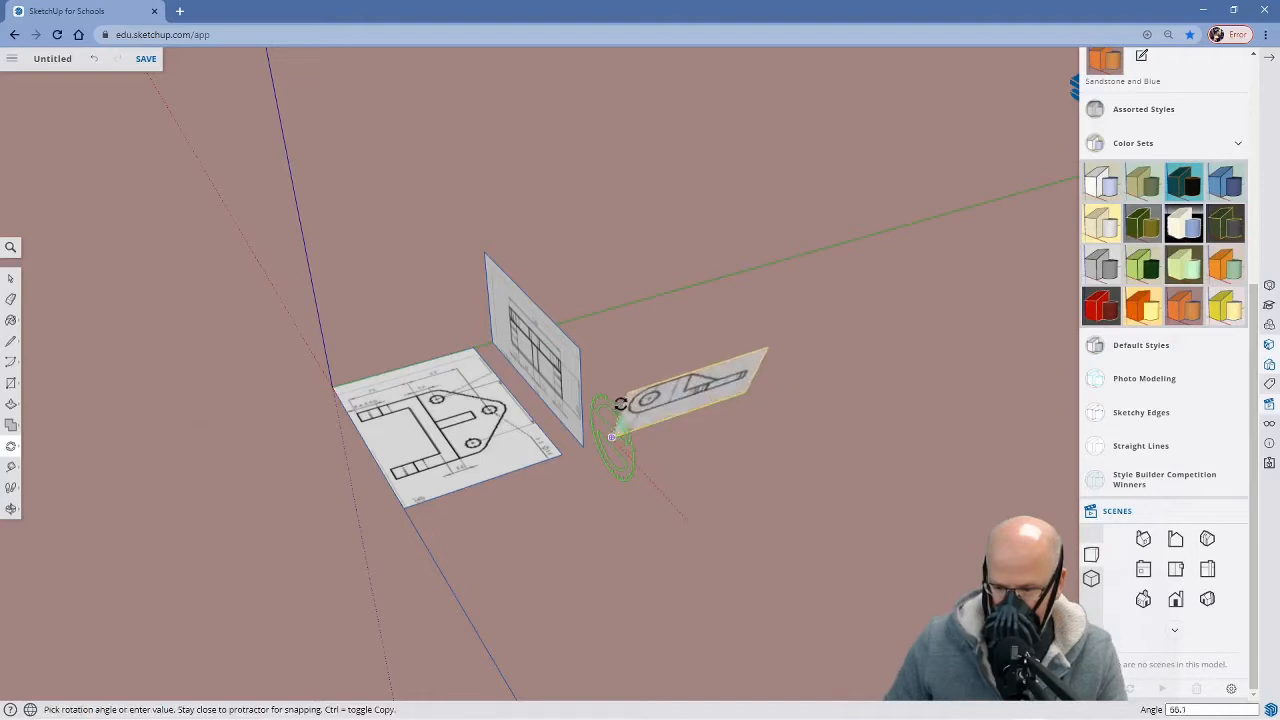
click(610, 390)
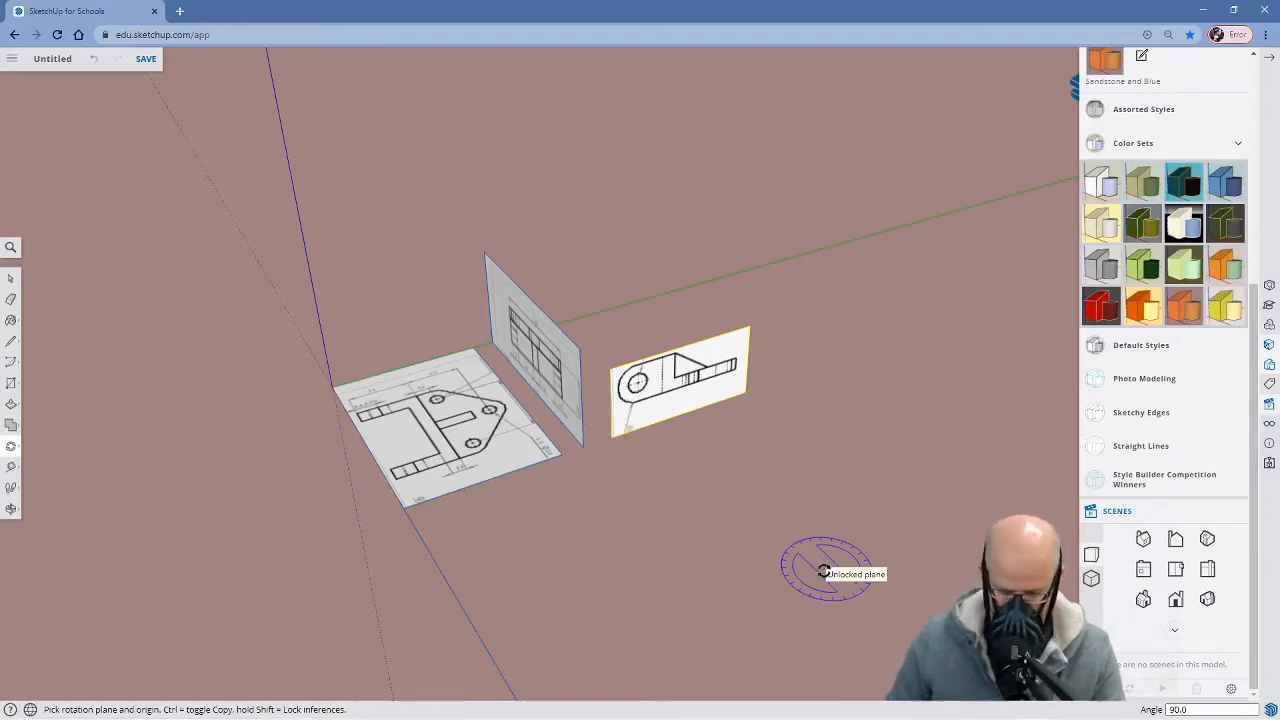
key(space)
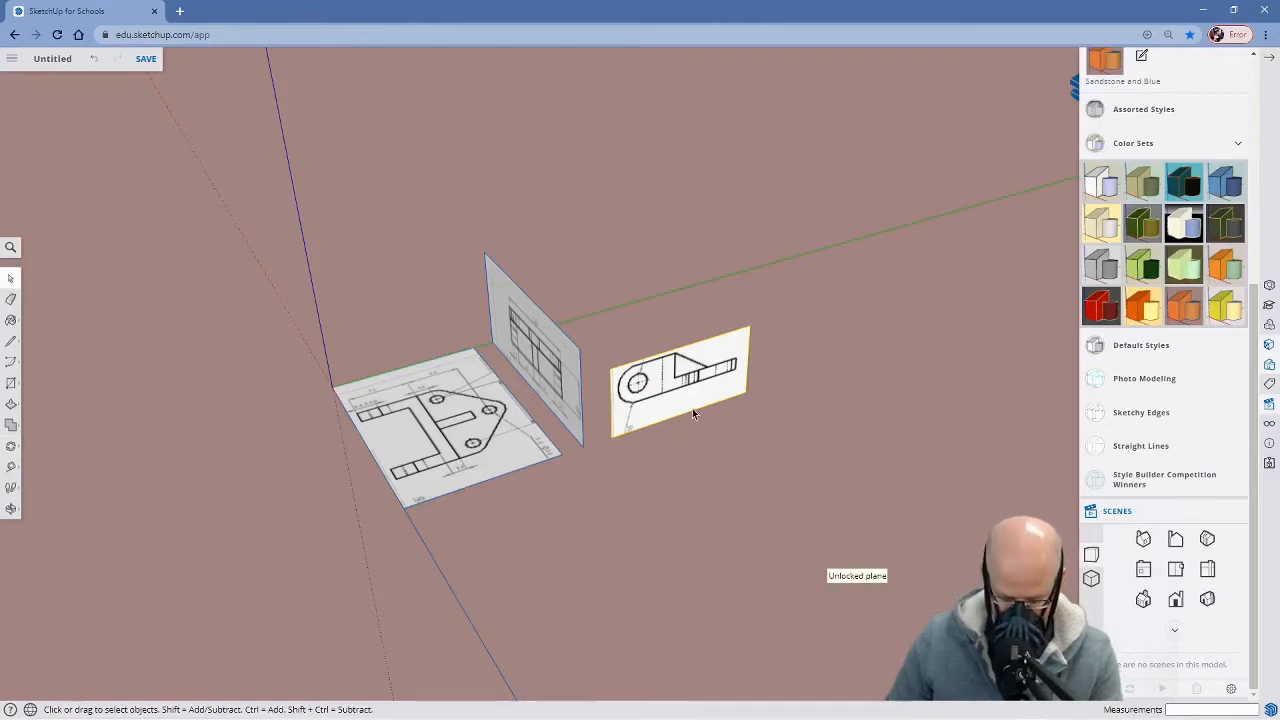
Move the side view group by its lower near corner to the origin and offset it about 1/2" outward along the red axis
key(m)
click(611, 437)
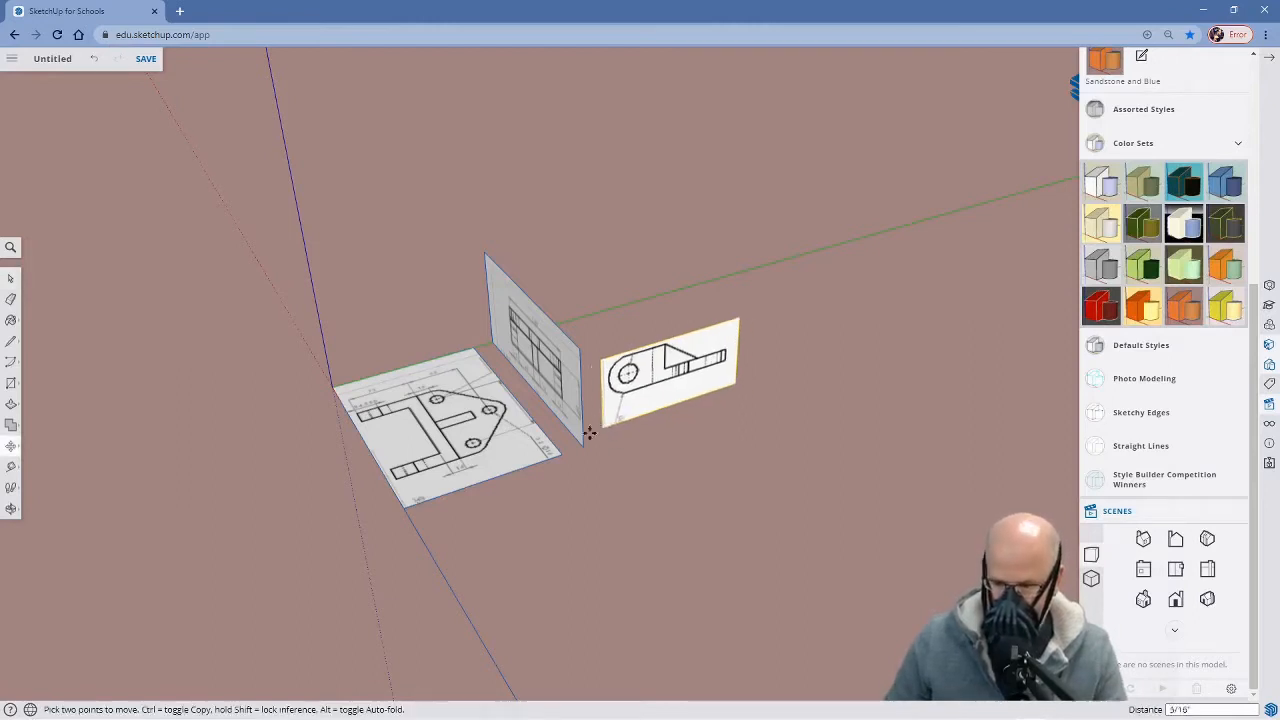
click(326, 388)
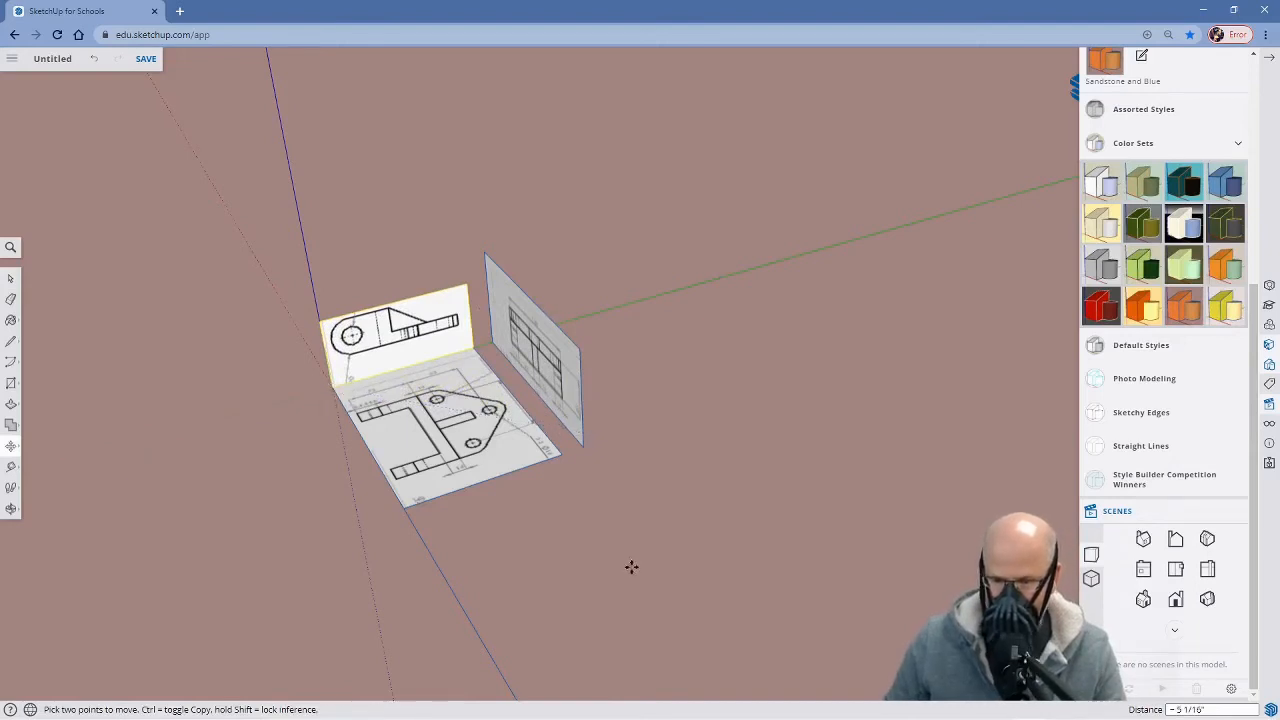
click(396, 367)
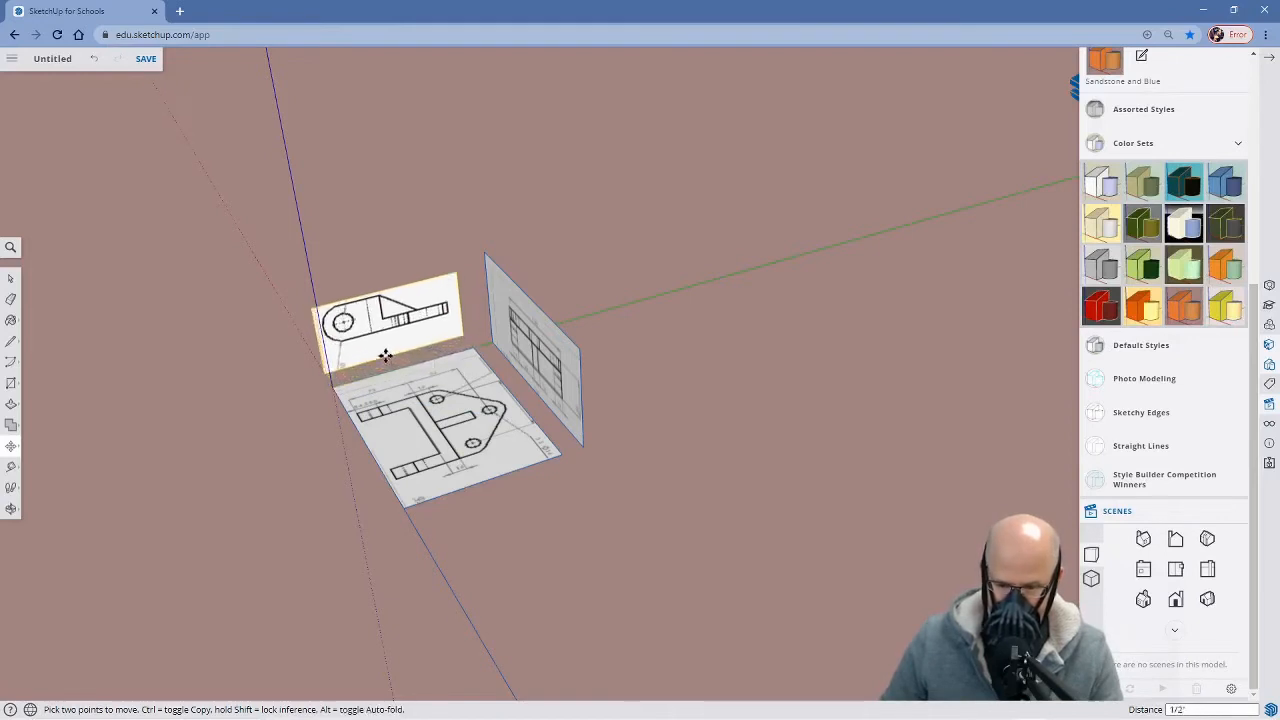
click(385, 357)
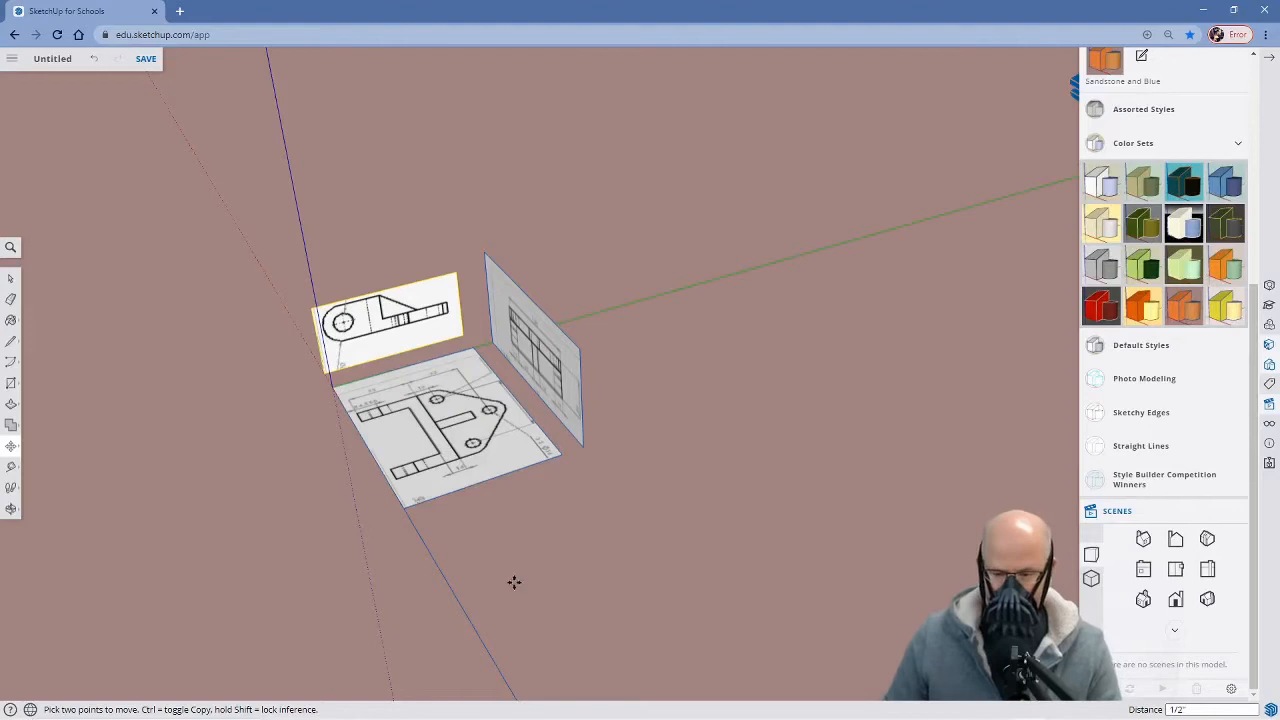
Rotate the upright view group behind the flat view 180 degrees within its own plane, about its lower outer corner
mouse_move(486, 617)
middle_down()
mouse_move(669, 420)
mouse_move(634, 534)
mouse_move(831, 514)
mouse_move(934, 434)
mouse_move(929, 466)
mouse_move(651, 517)
mouse_move(454, 491)
mouse_move(483, 491)
middle_up()
mouse_move(627, 490)
middle_down()
mouse_move(560, 449)
mouse_move(589, 525)
mouse_move(637, 540)
mouse_move(717, 529)
middle_up()
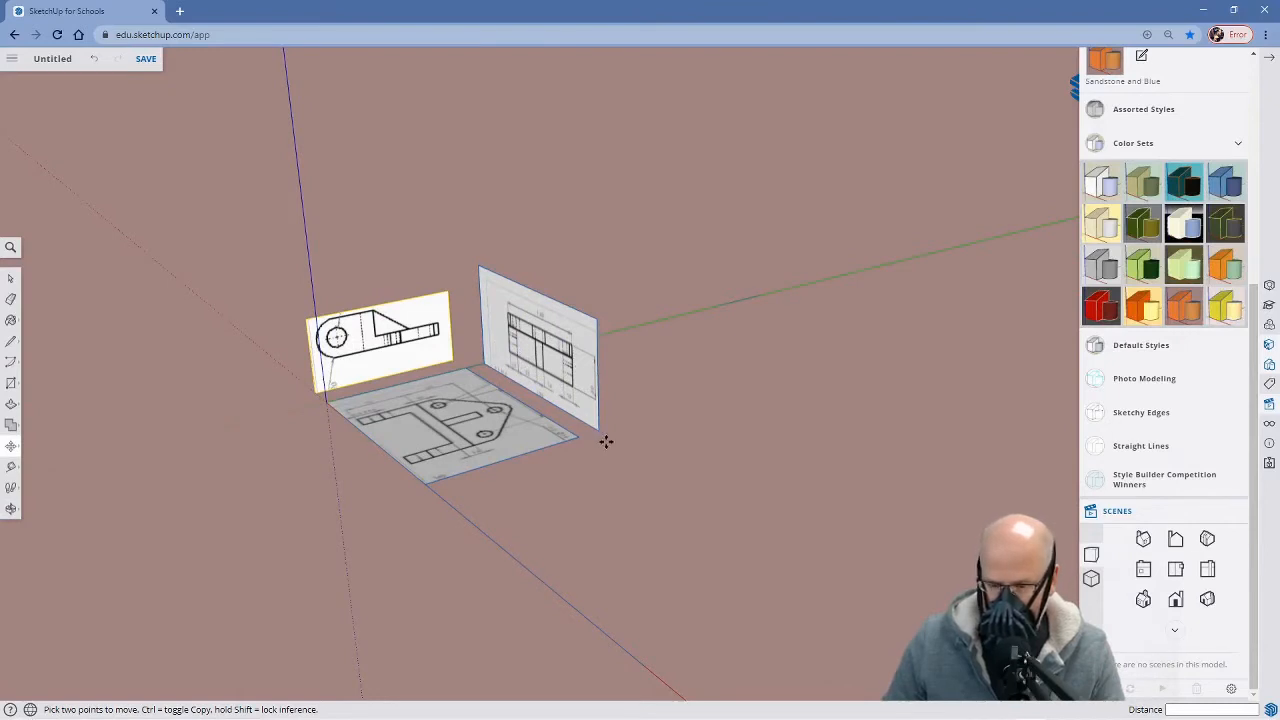
key(space)
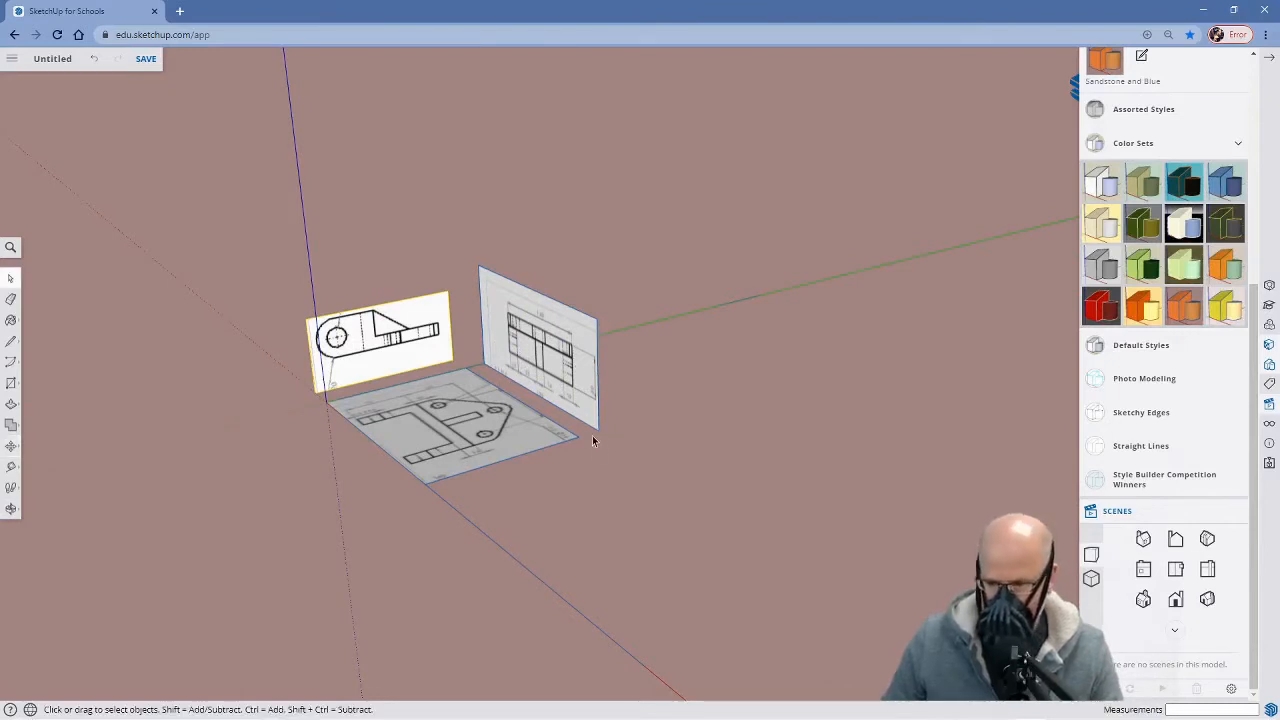
click(531, 377)
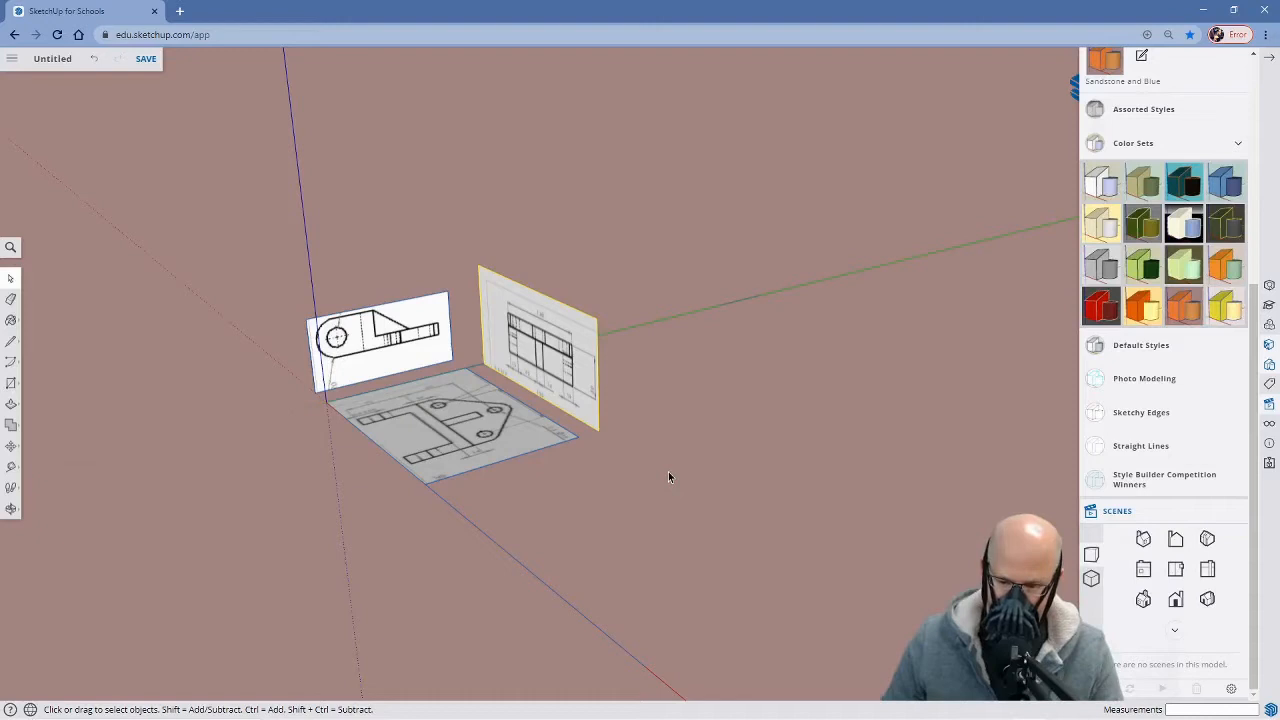
key(q)
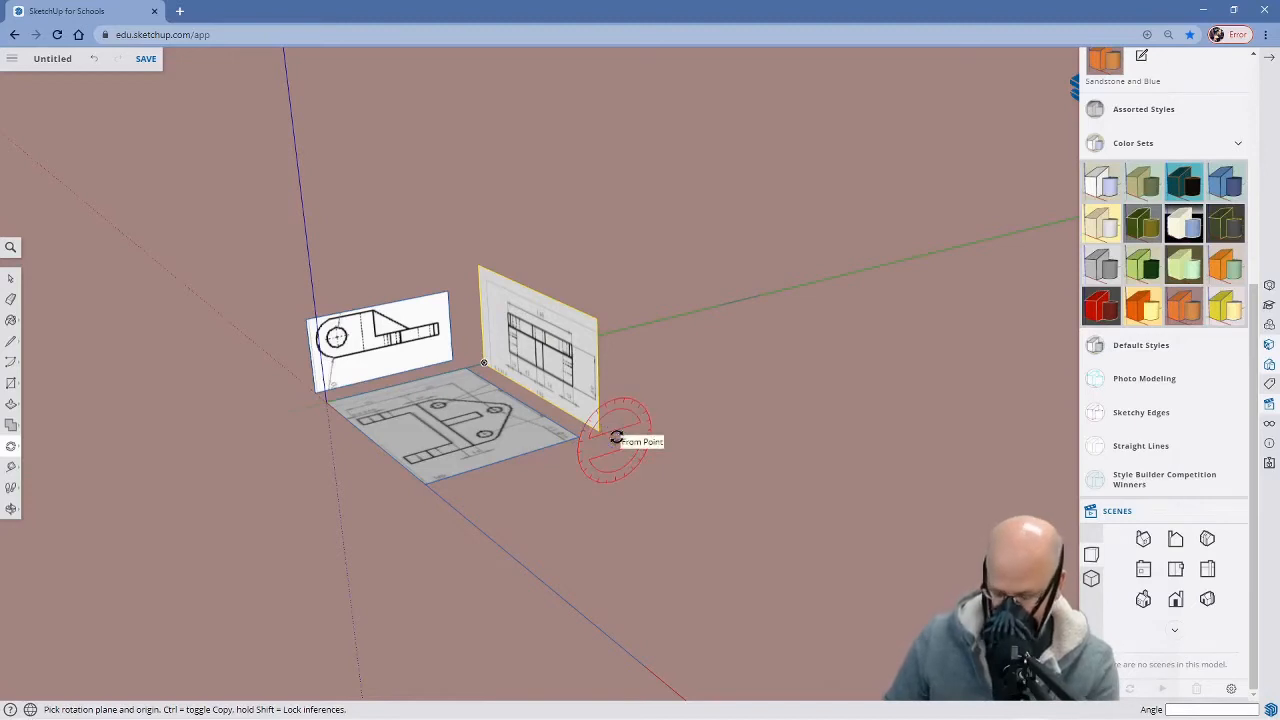
click(598, 431)
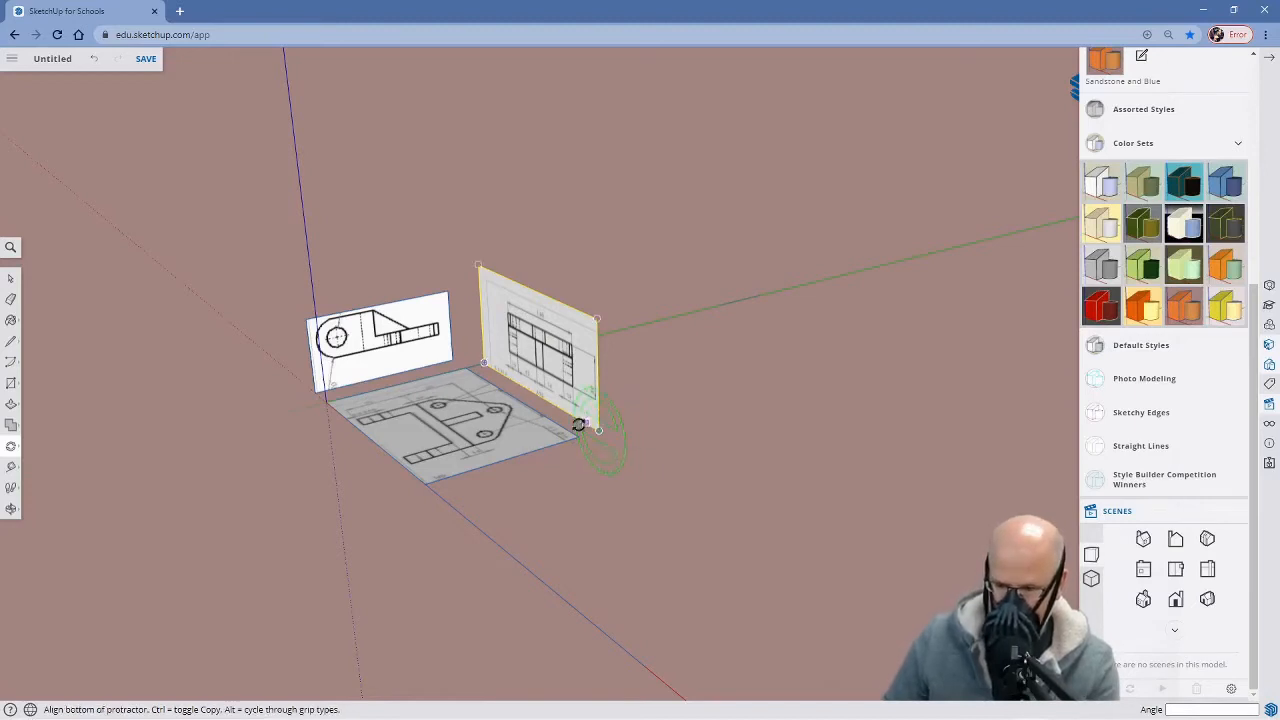
click(463, 355)
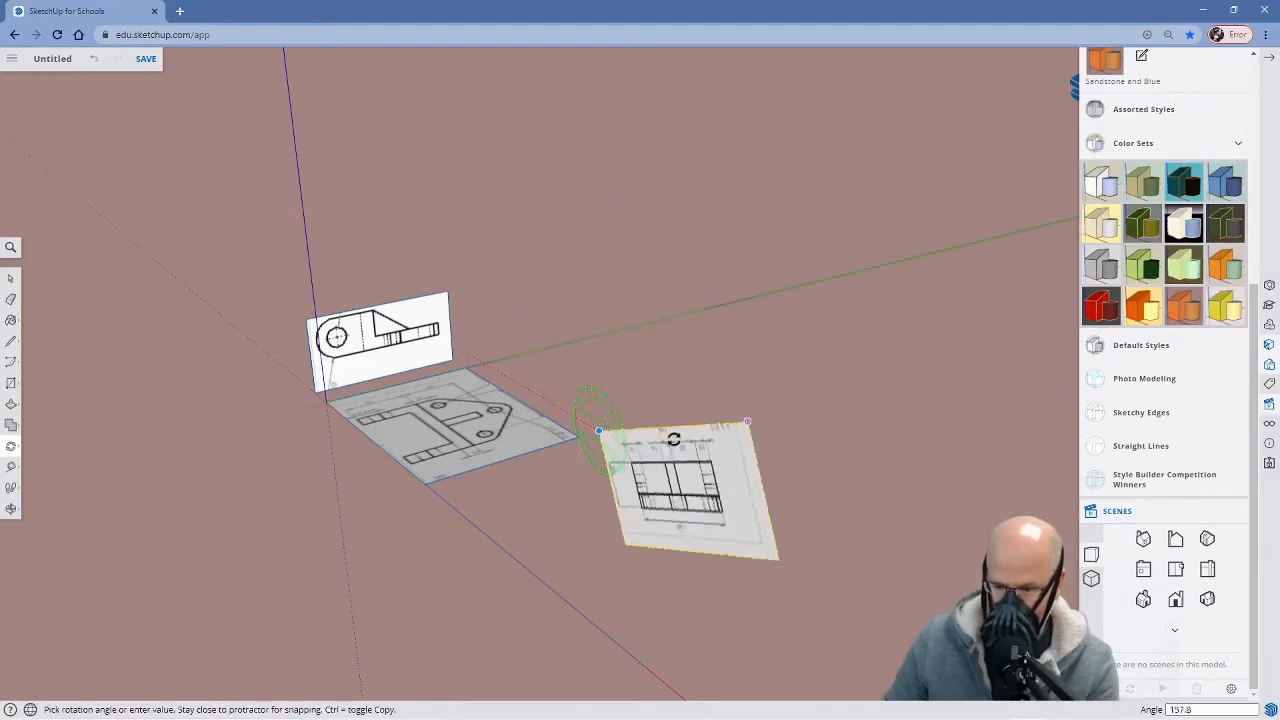
click(686, 492)
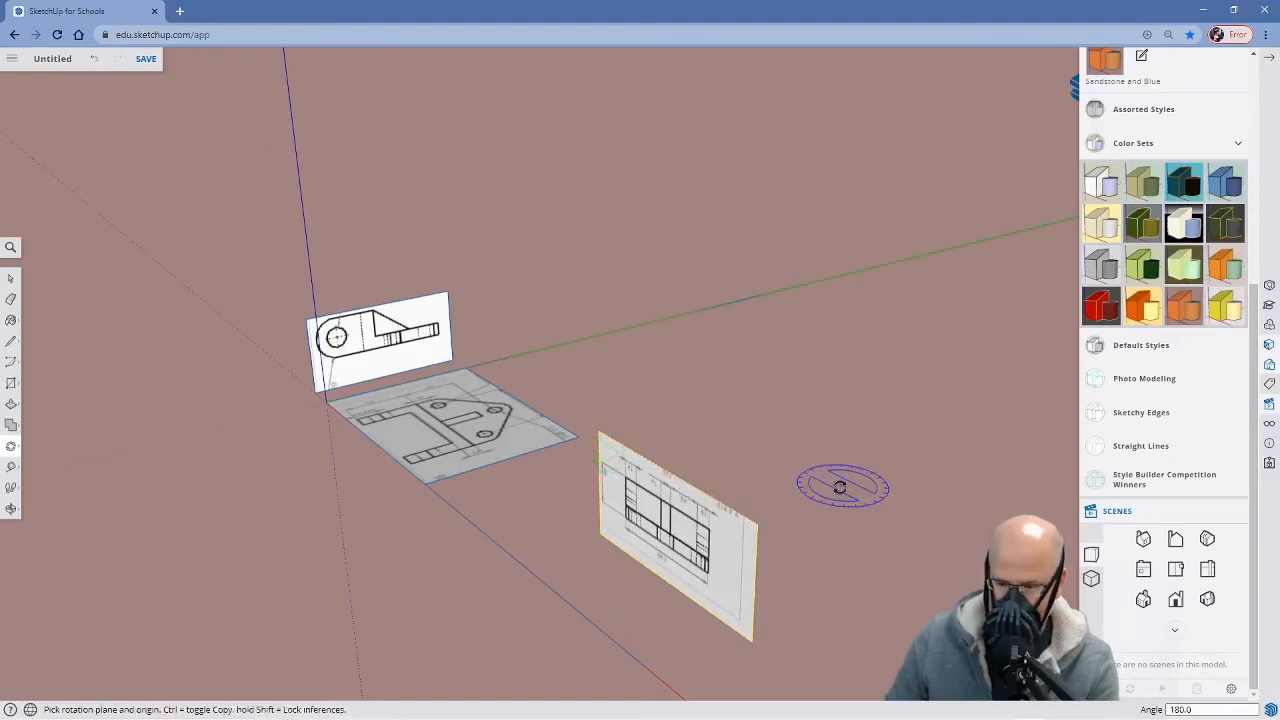
Move the flipped view group by its lower corner to the origin, and shift it about 3" along the green axis behind the flat view
middle_drag(678, 545, 694, 417)
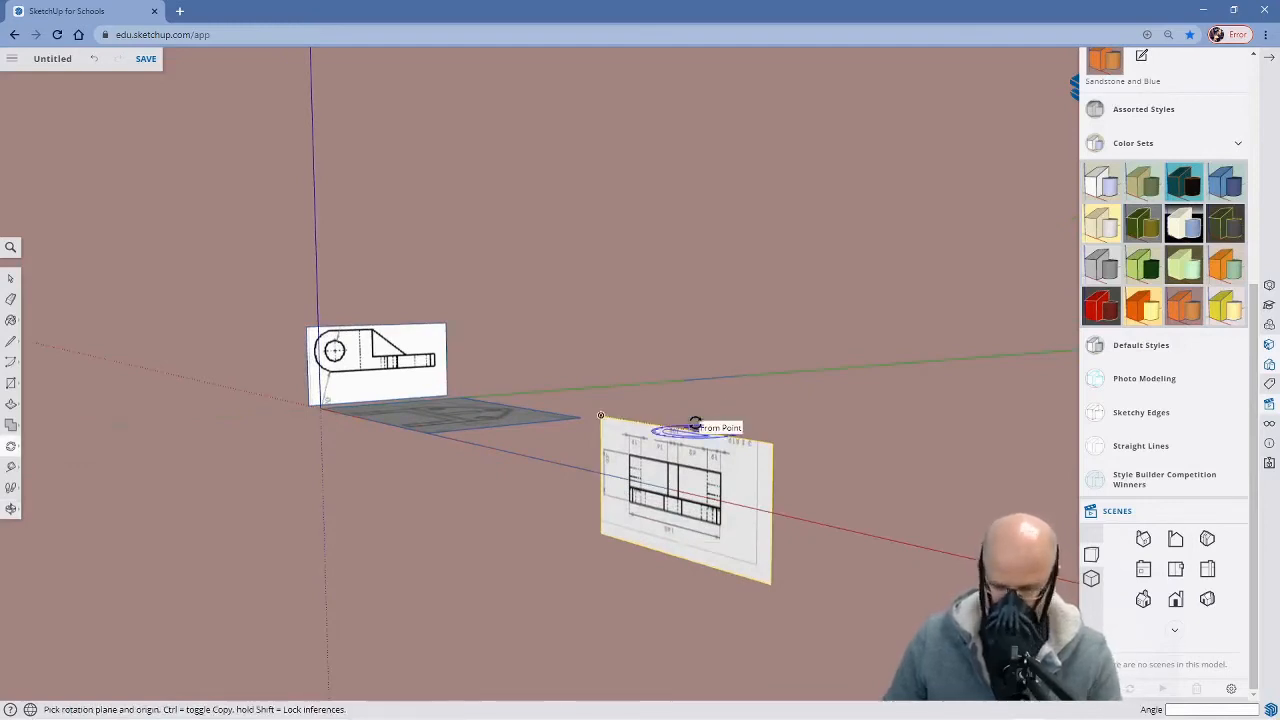
key(m)
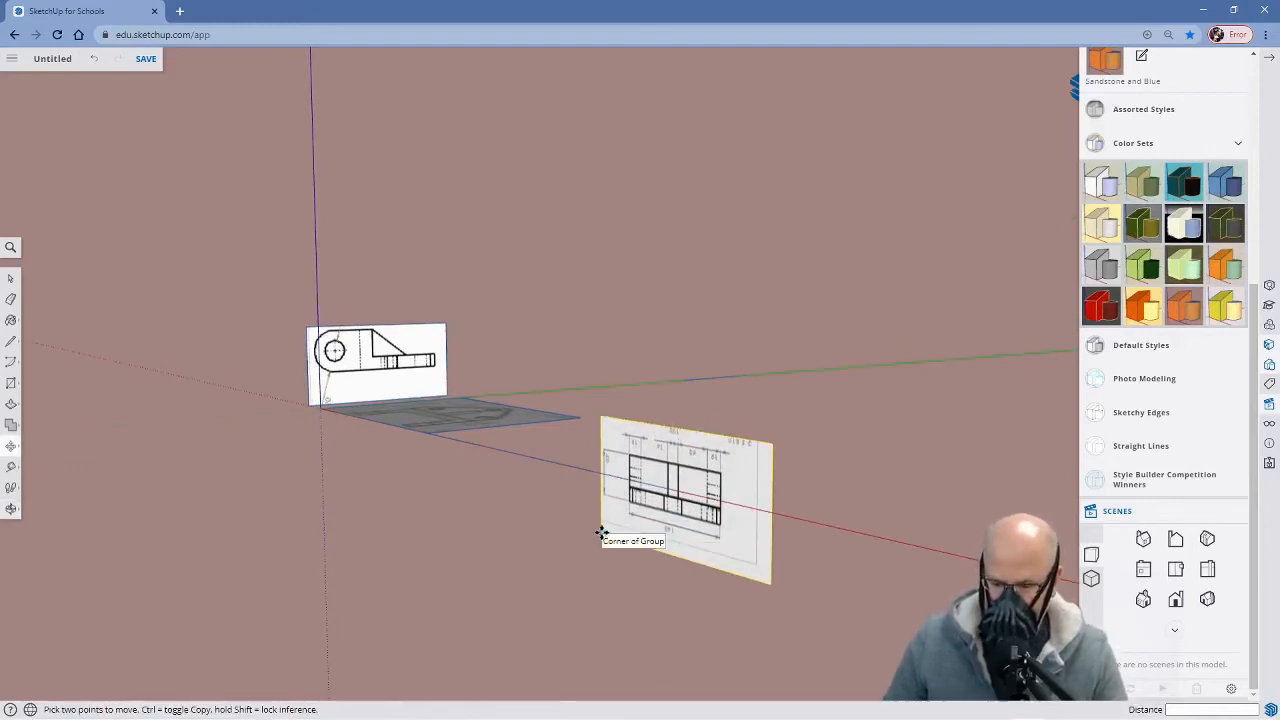
click(600, 531)
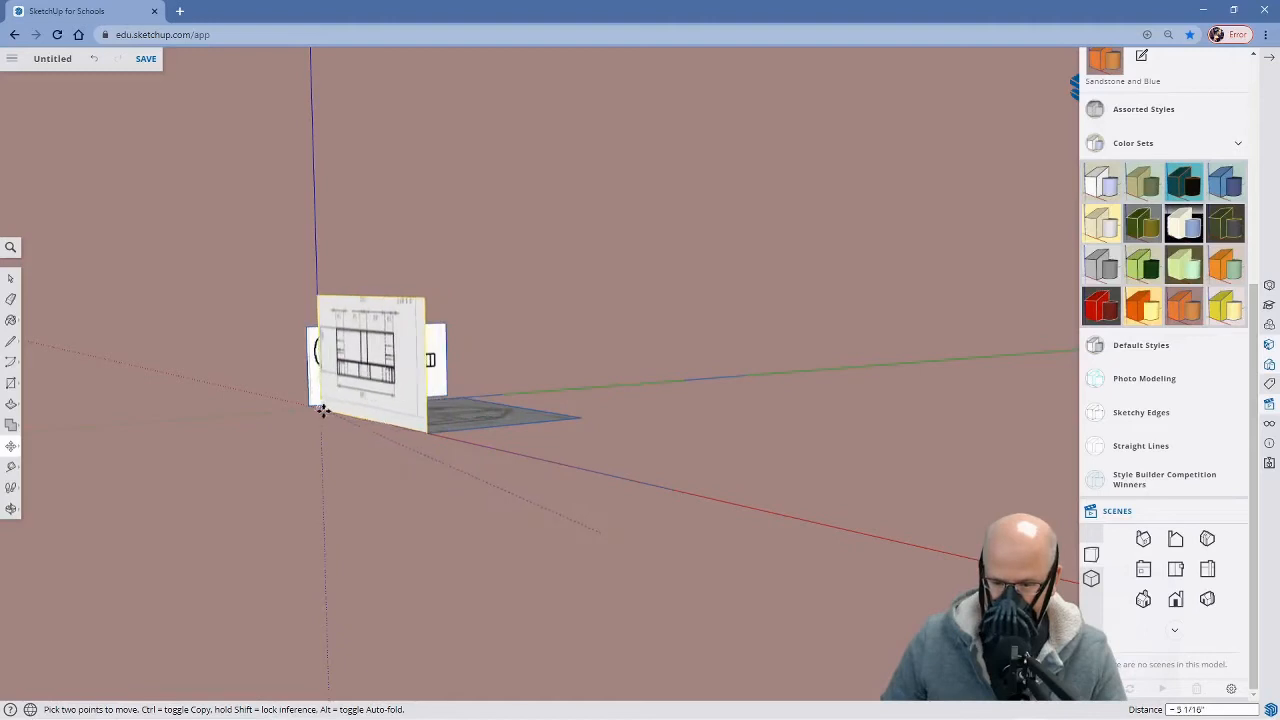
click(322, 410)
middle_drag(397, 503, 438, 643)
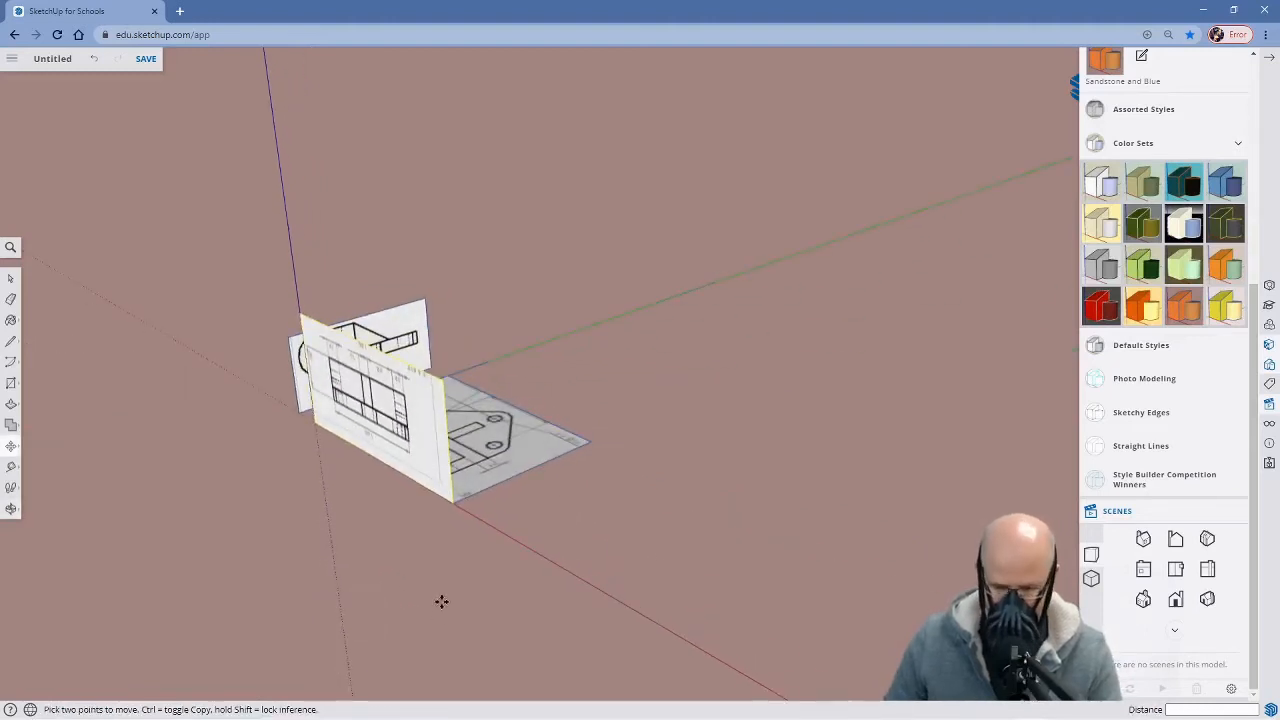
click(310, 420)
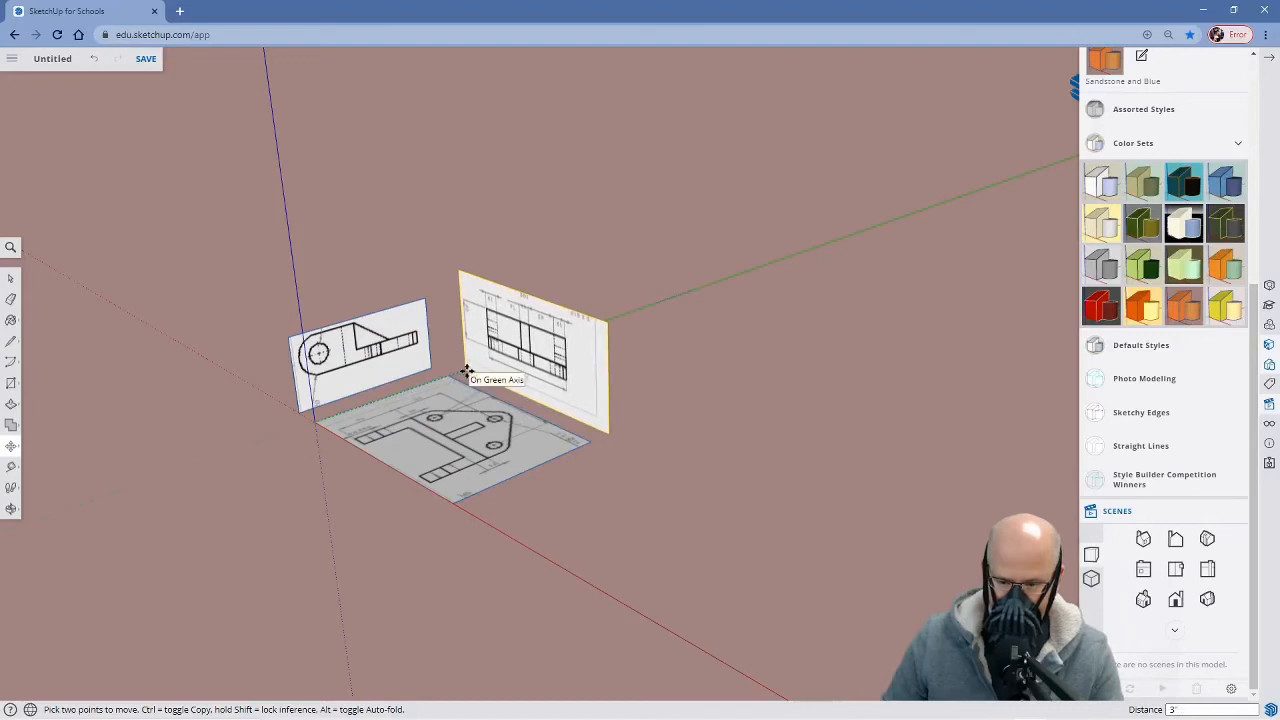
click(466, 372)
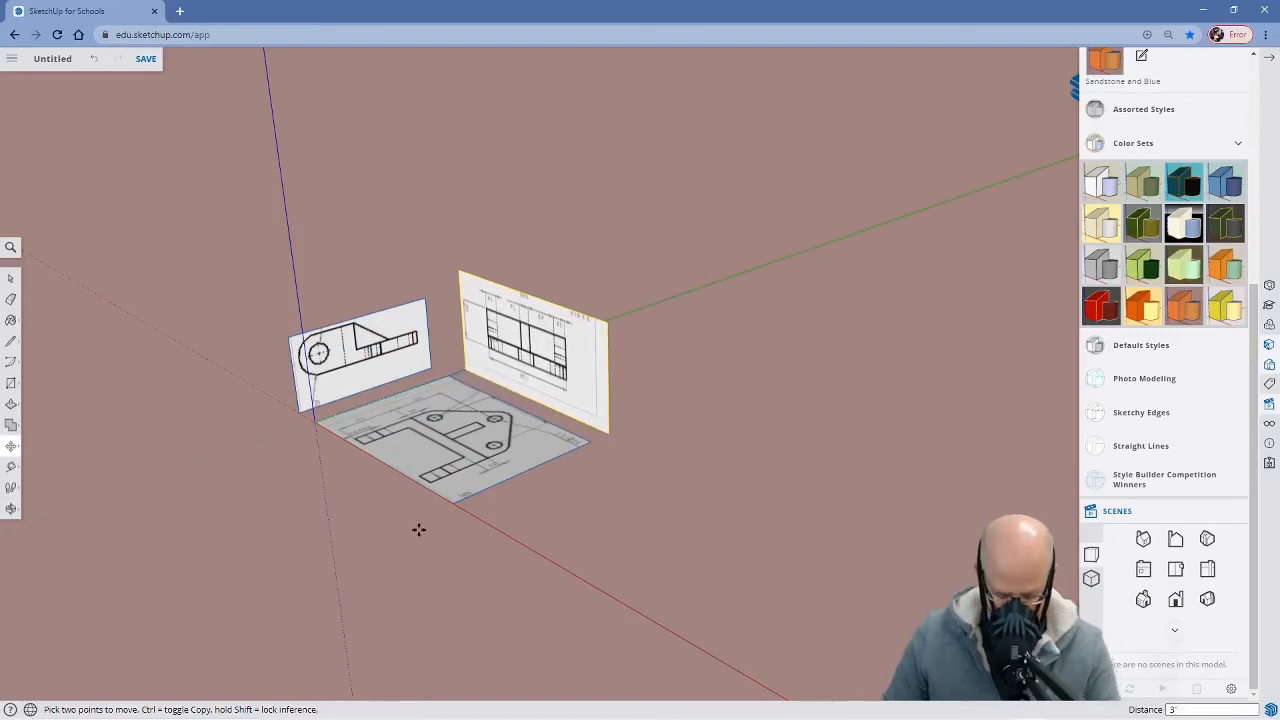
Clear the selection and set the camera to parallel projection in the standard top view, with the flat drawing centred
scroll(422, 533, up, 3)
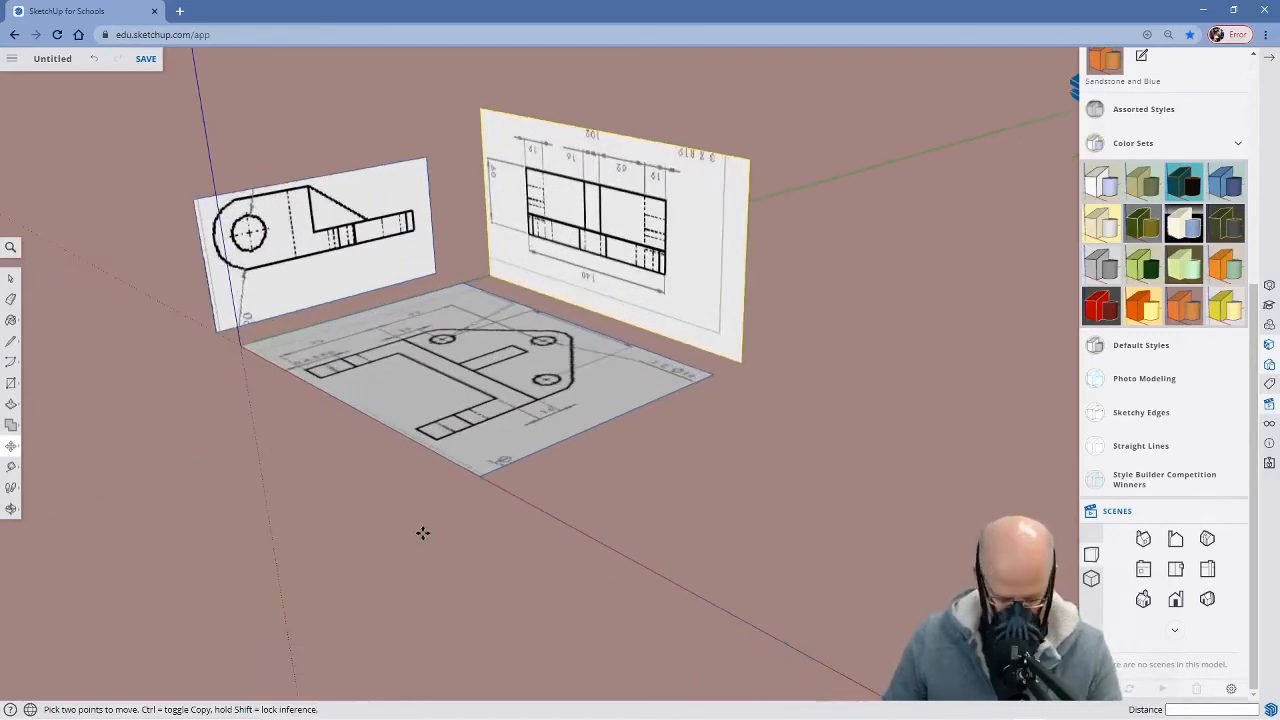
key(h)
drag(363, 486, 460, 586)
mouse_move(460, 586)
middle_down()
mouse_move(674, 557)
mouse_move(869, 480)
mouse_move(626, 546)
mouse_move(349, 560)
middle_up()
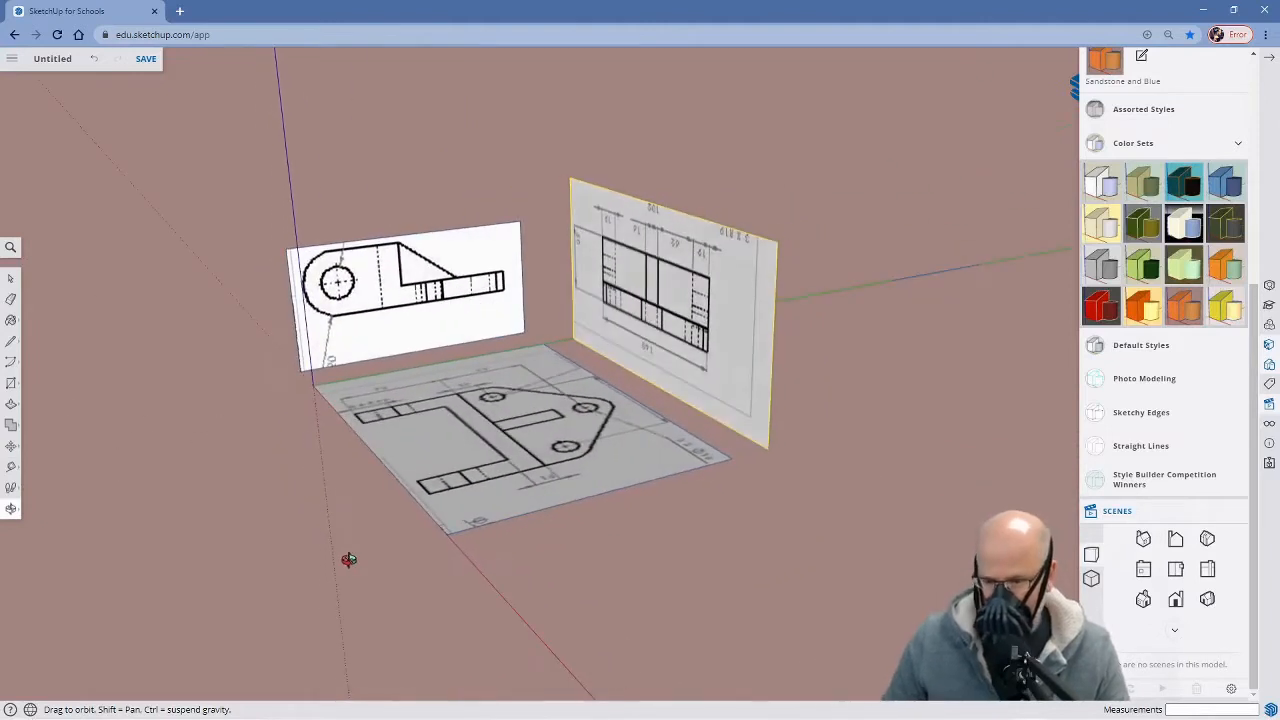
mouse_move(646, 540)
middle_down()
mouse_move(506, 503)
mouse_move(446, 449)
mouse_move(449, 391)
mouse_move(484, 481)
mouse_move(586, 543)
mouse_move(809, 563)
mouse_move(700, 560)
middle_up()
click(498, 591)
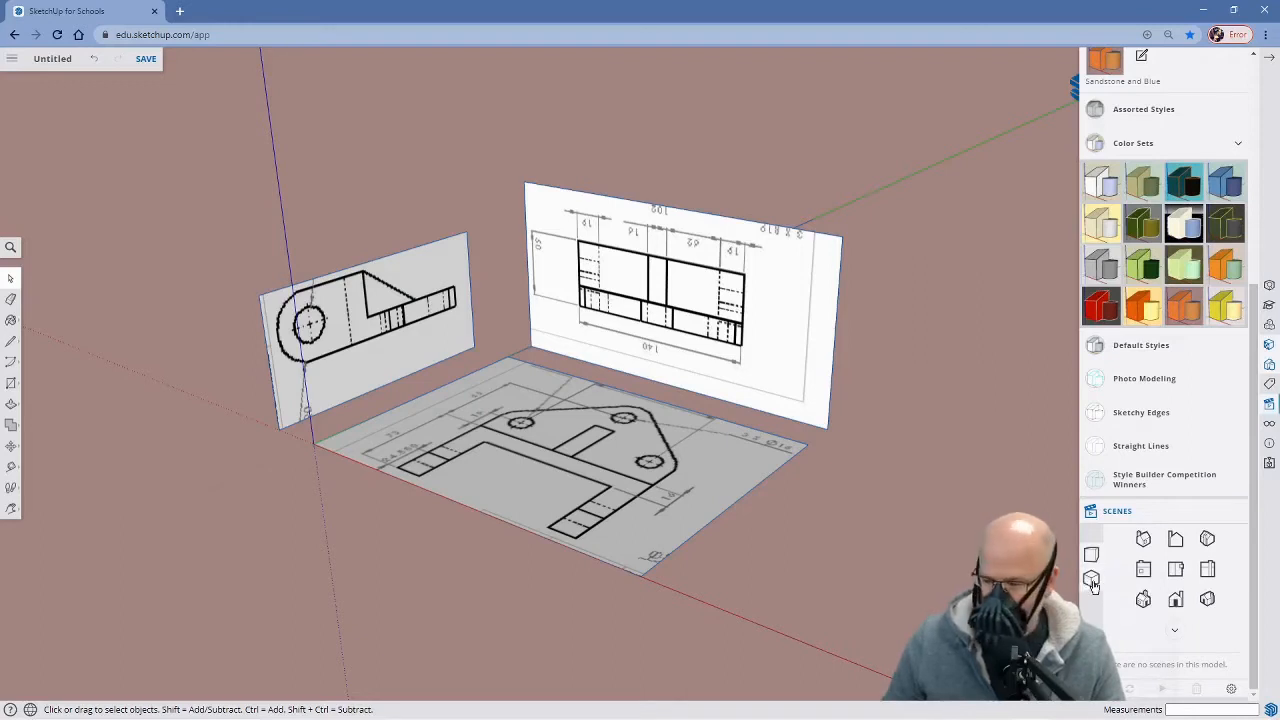
click(1091, 556)
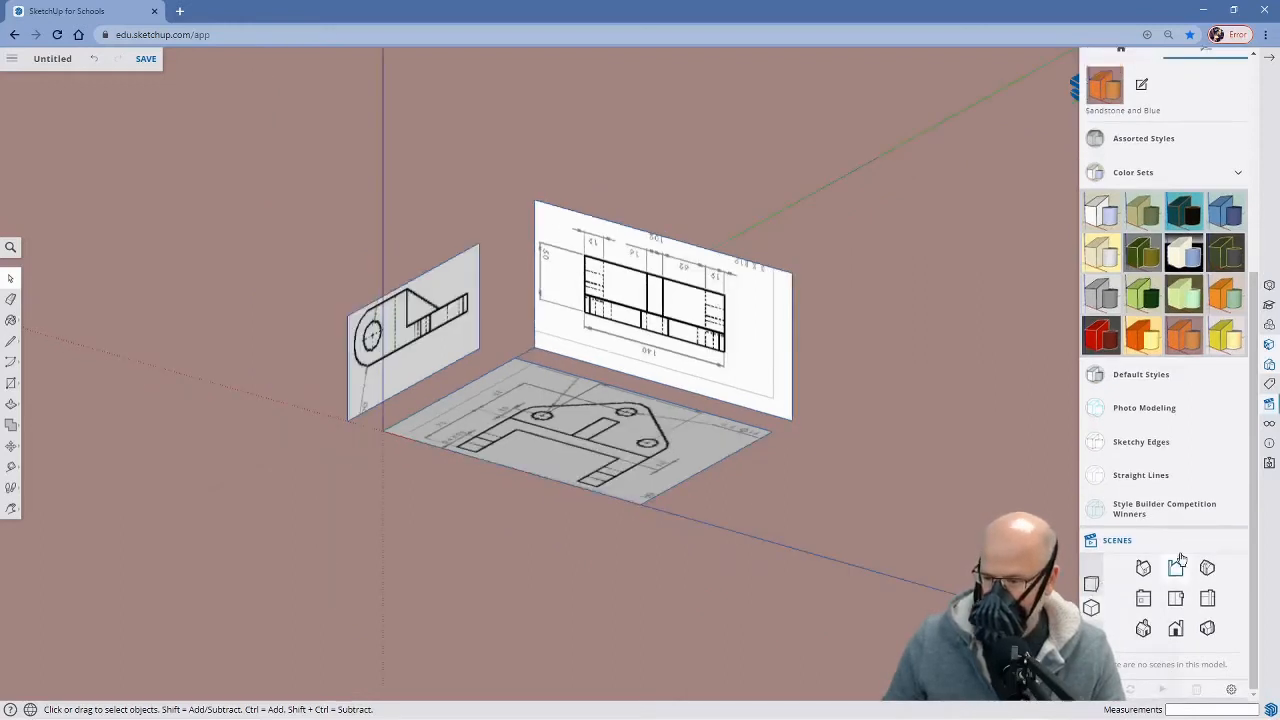
click(1176, 598)
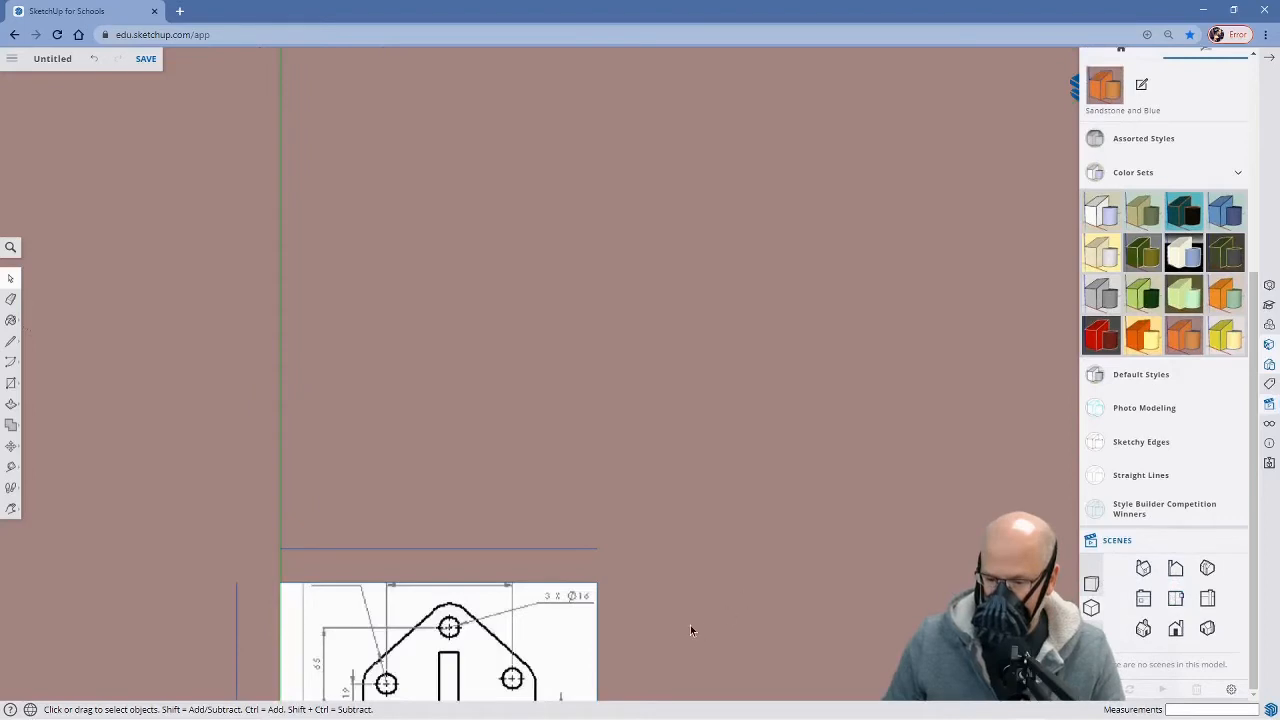
key(h)
mouse_move(671, 629)
mouse_down()
mouse_move(766, 449)
mouse_move(784, 328)
mouse_up()
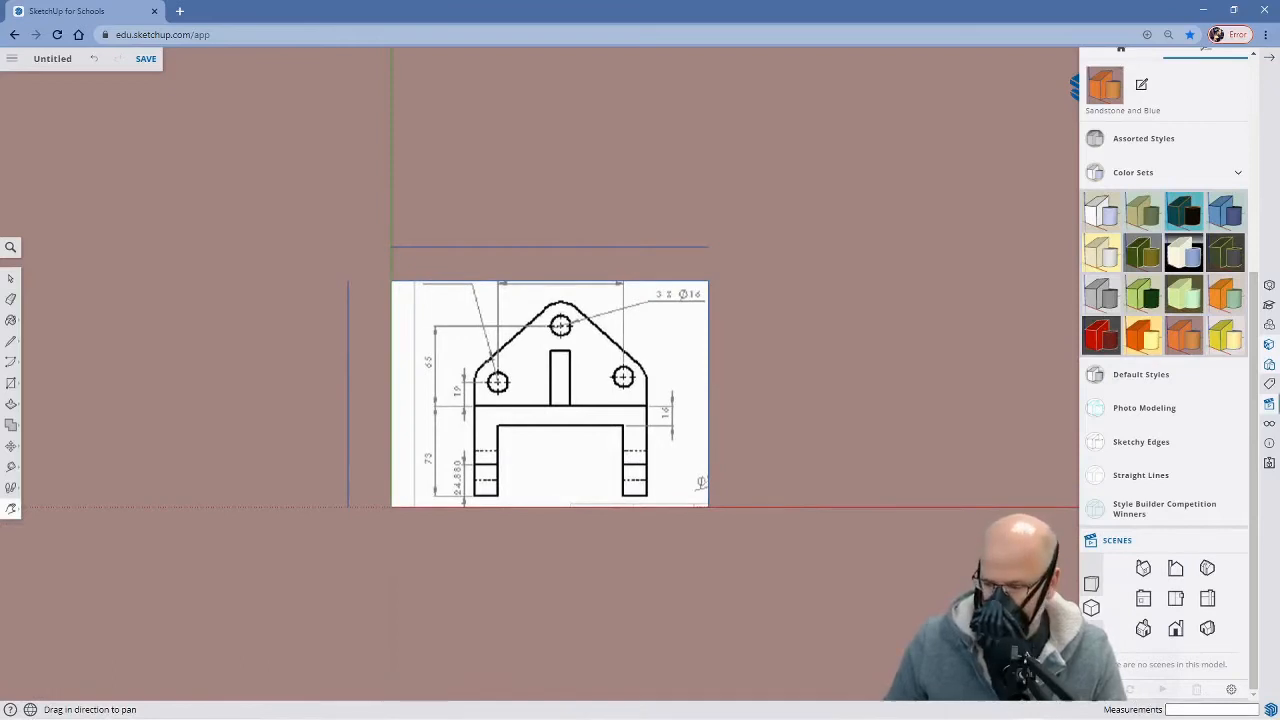
Save the current parallel top view as a new scene and name it Top
click(1097, 689)
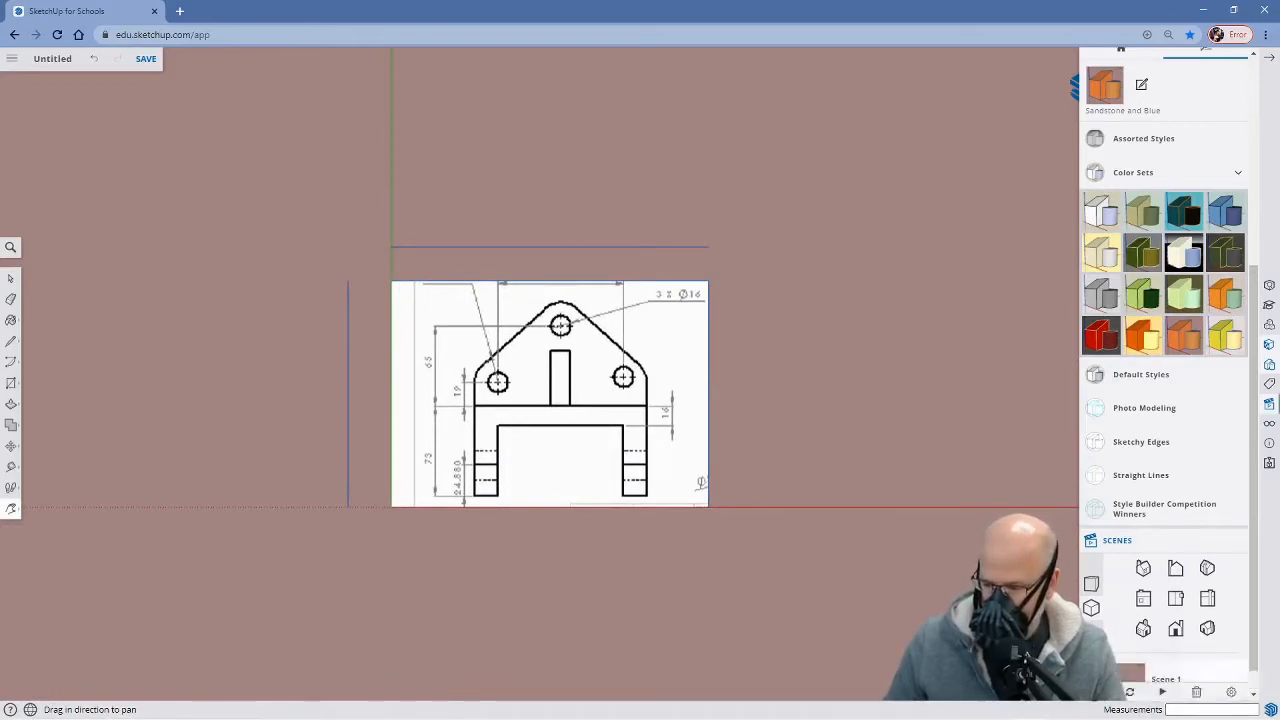
scroll(1174, 598, down, 1)
drag(1153, 650, 1193, 650)
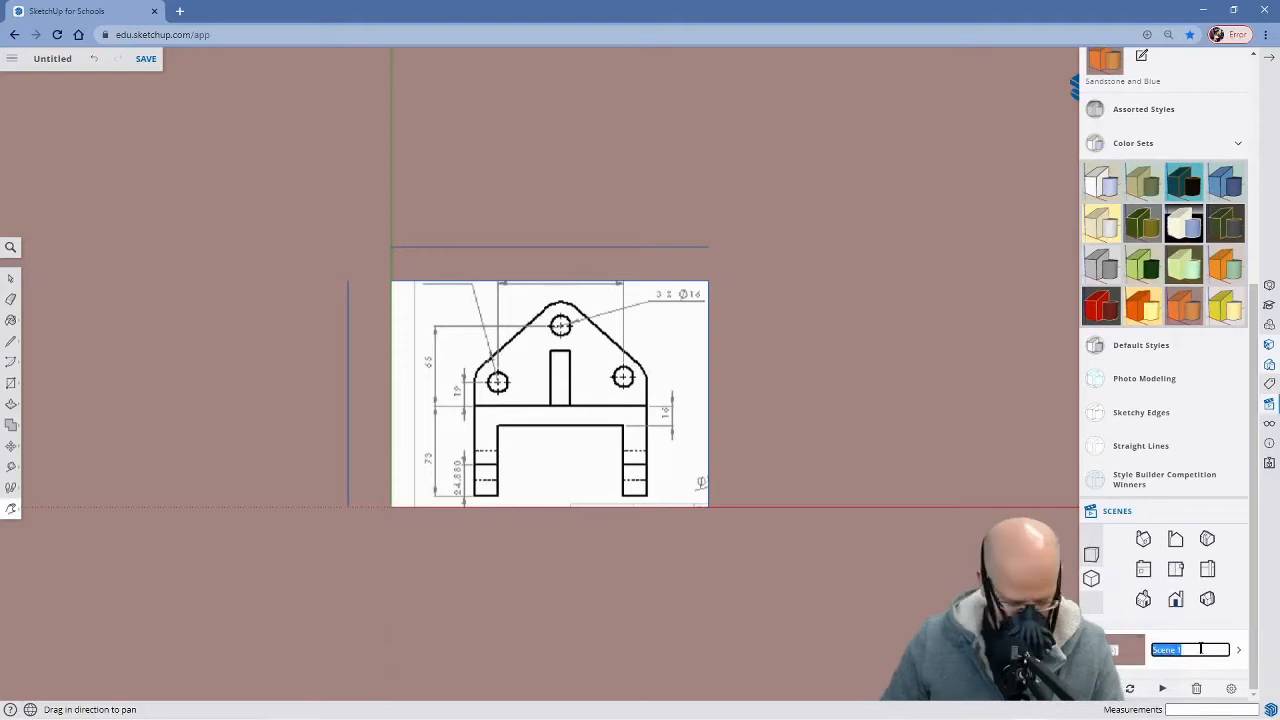
text(T)
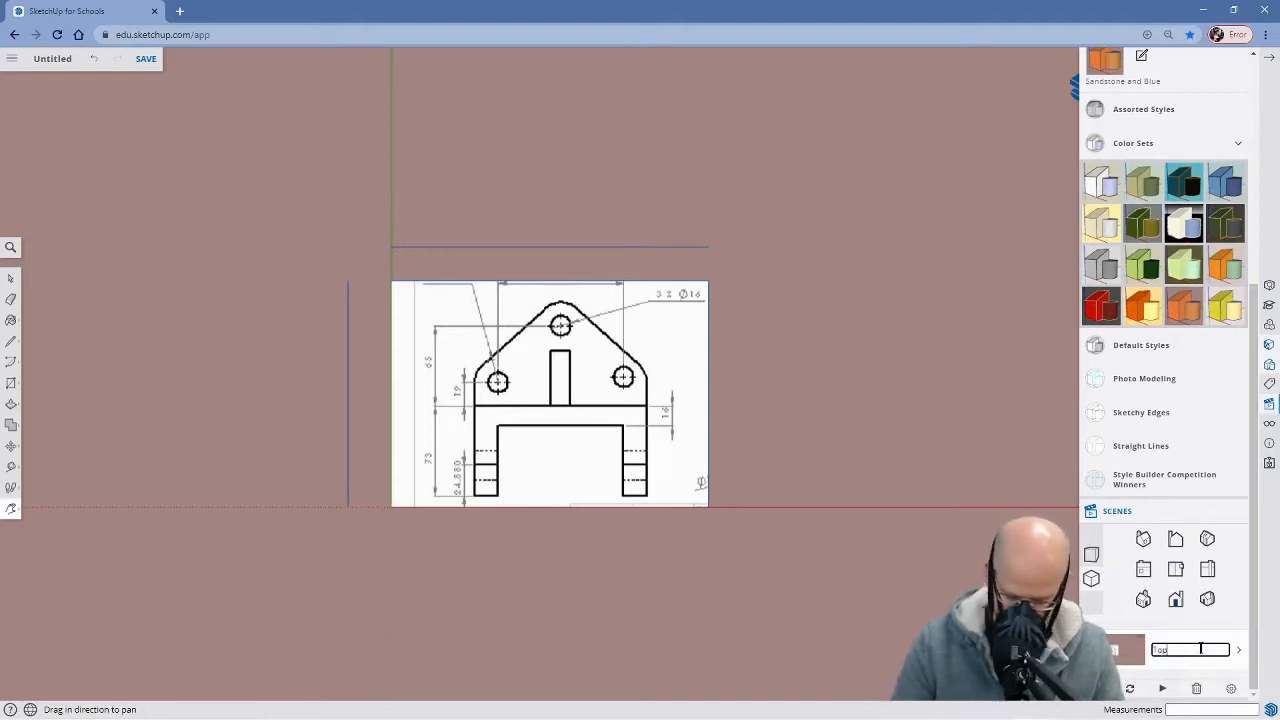
text(op)
key(Return)
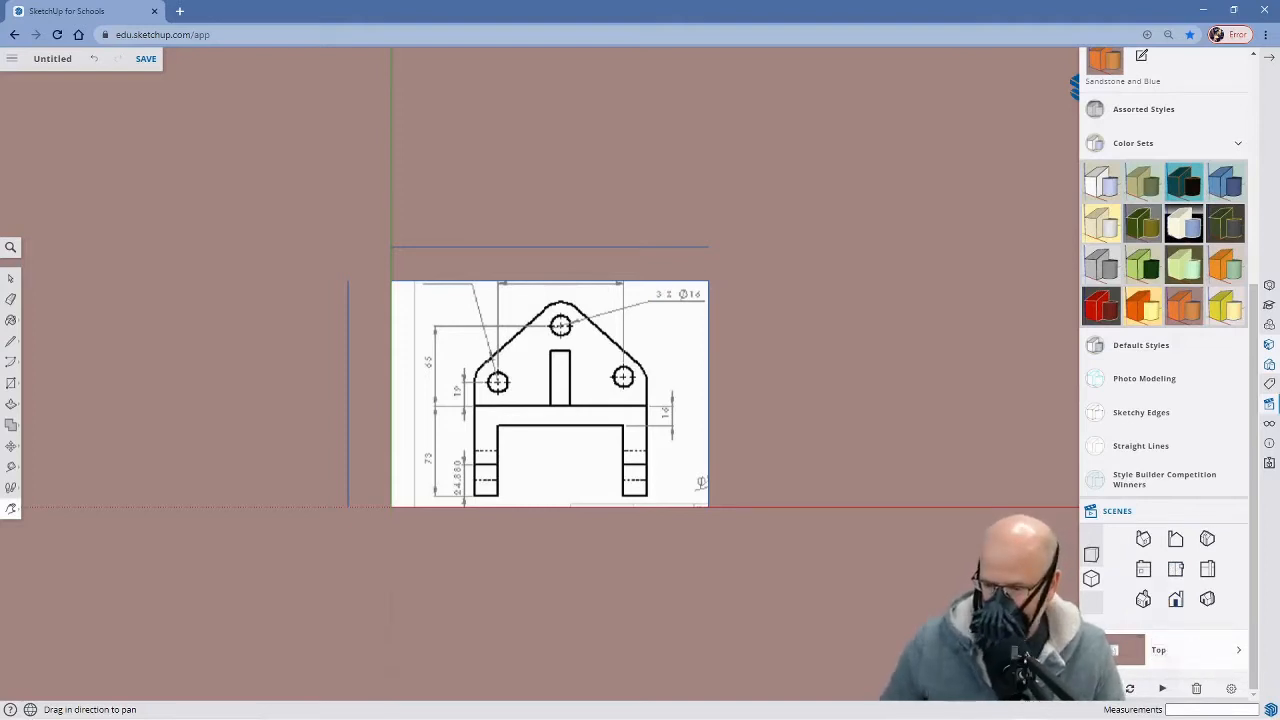
Examine the drawing arrangement through the standard back, front, right, left, isometric and top views
click(1175, 541)
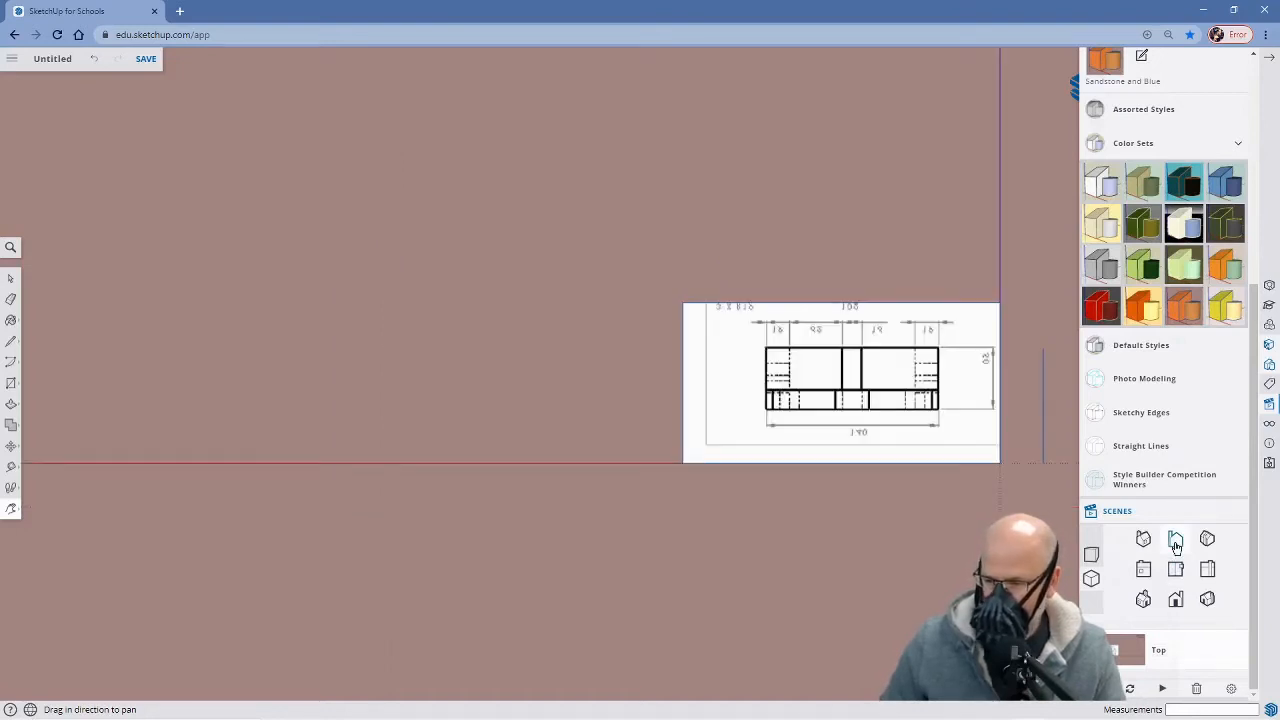
click(1177, 600)
click(1207, 569)
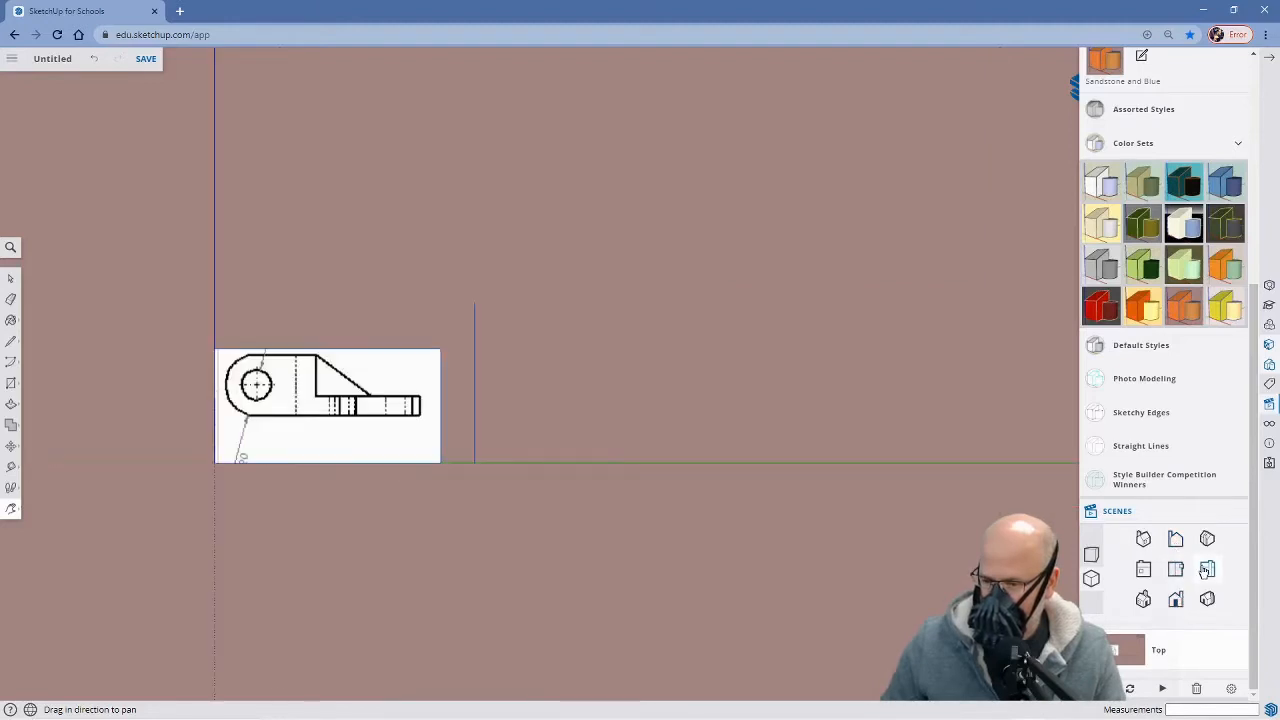
click(1143, 569)
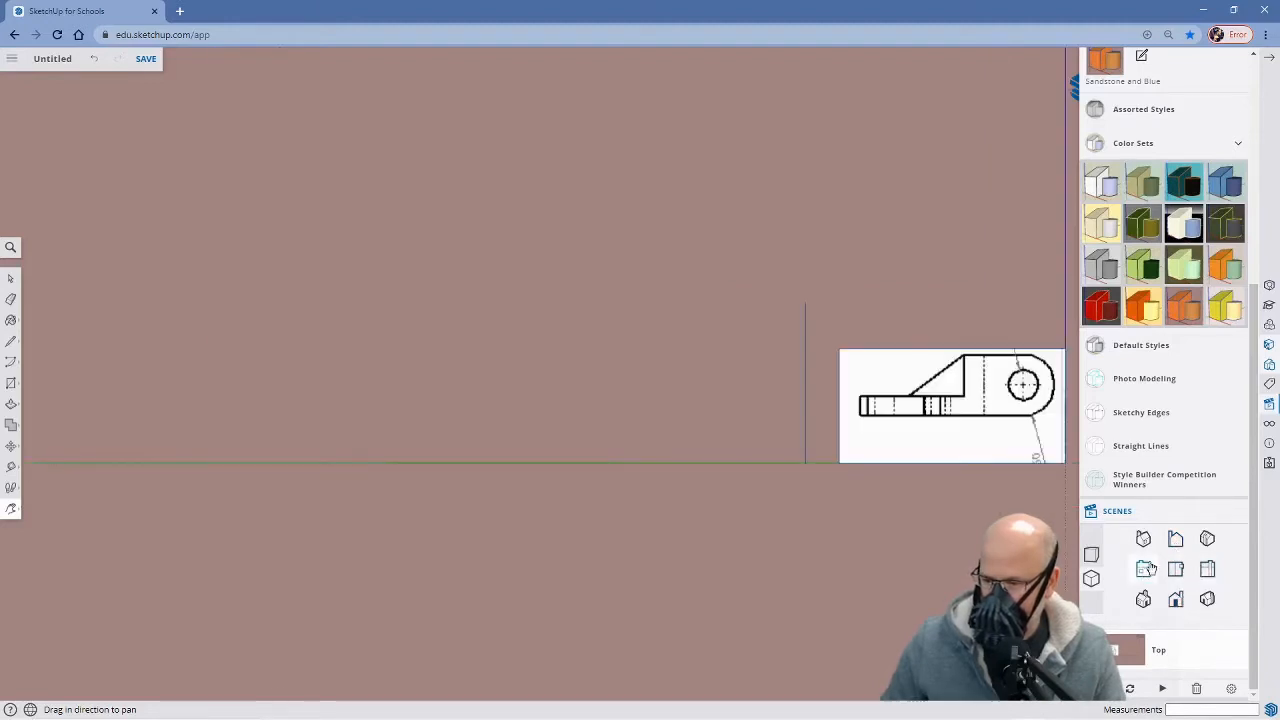
click(1207, 539)
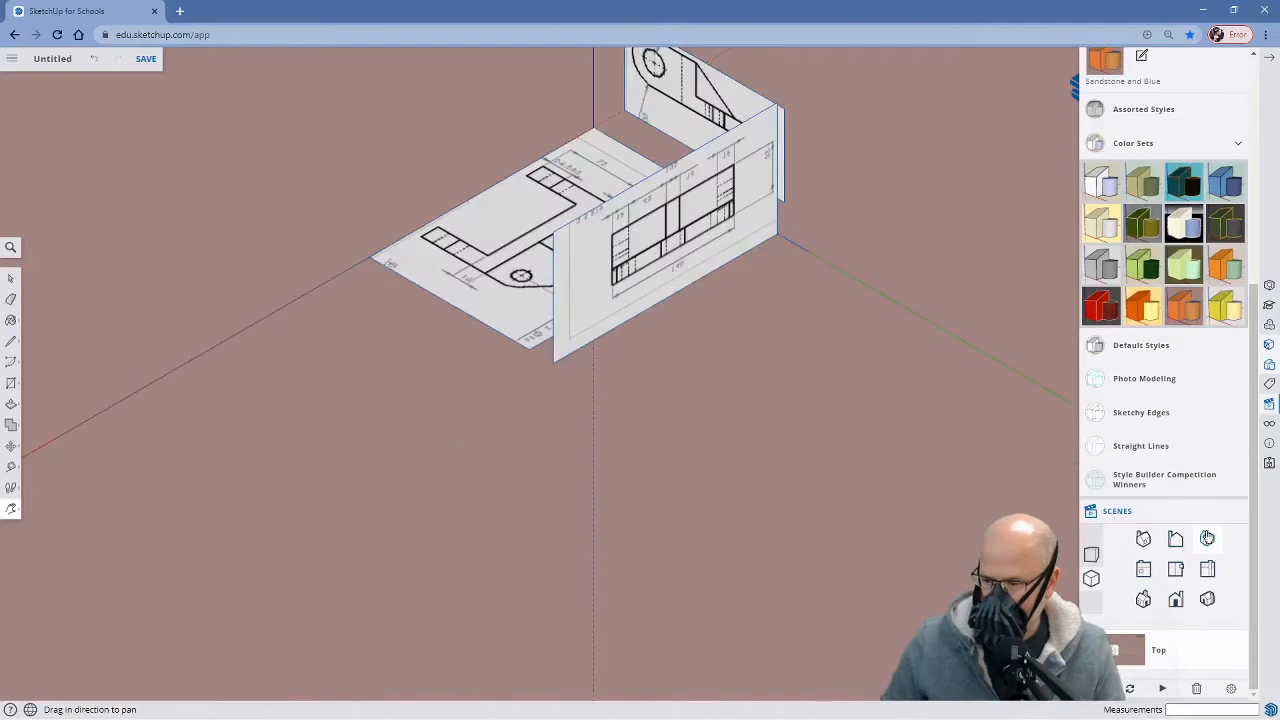
click(1143, 539)
click(1207, 599)
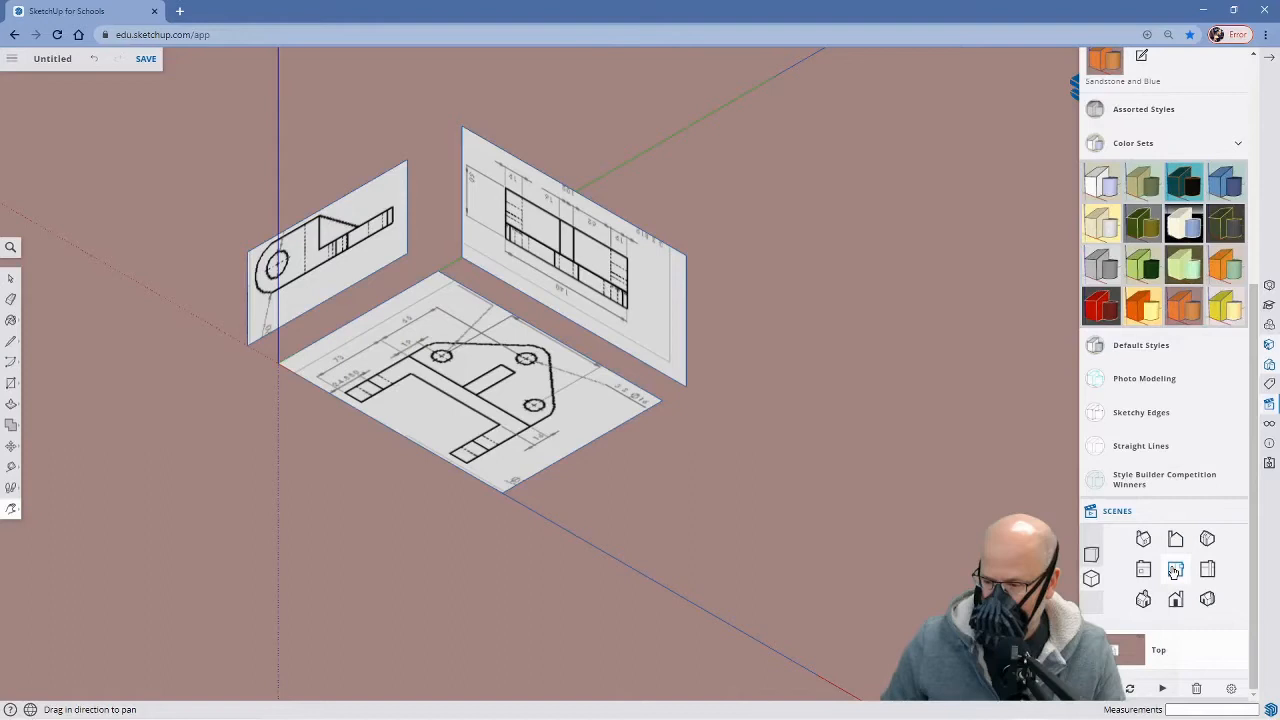
click(1175, 570)
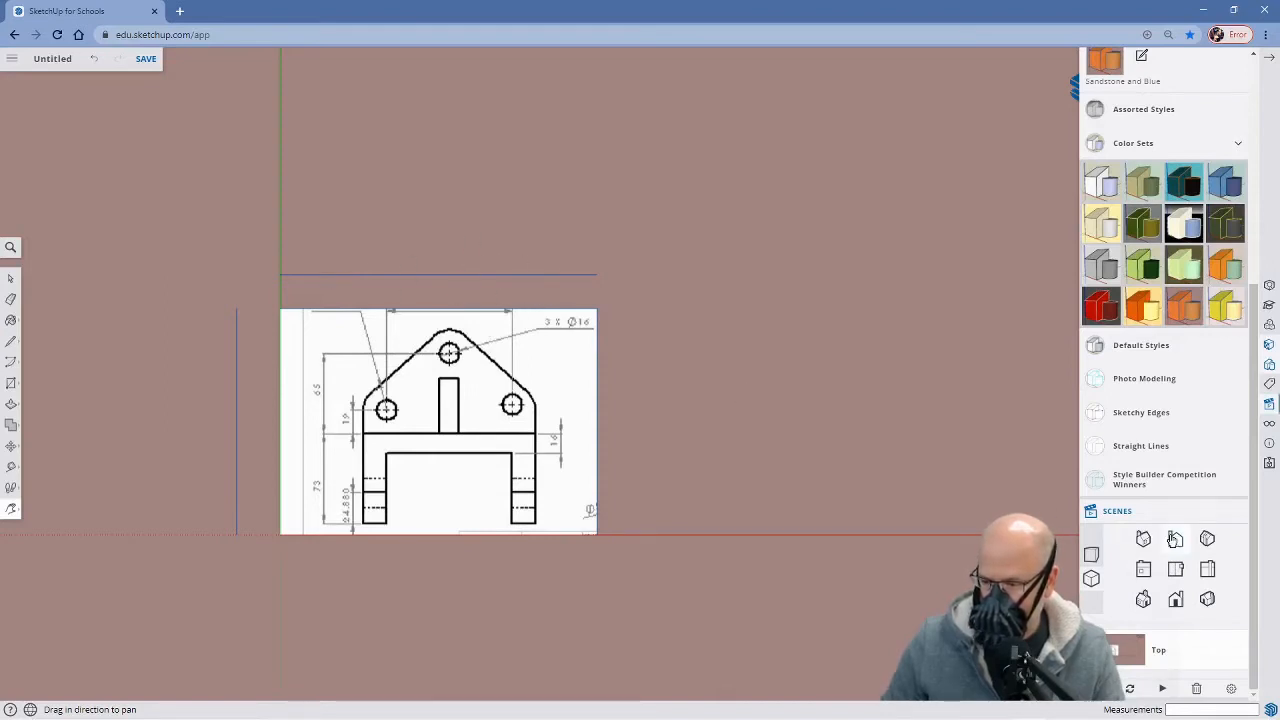
Switch to the standard front view, save it as a new scene, and name the scene Front
click(1176, 600)
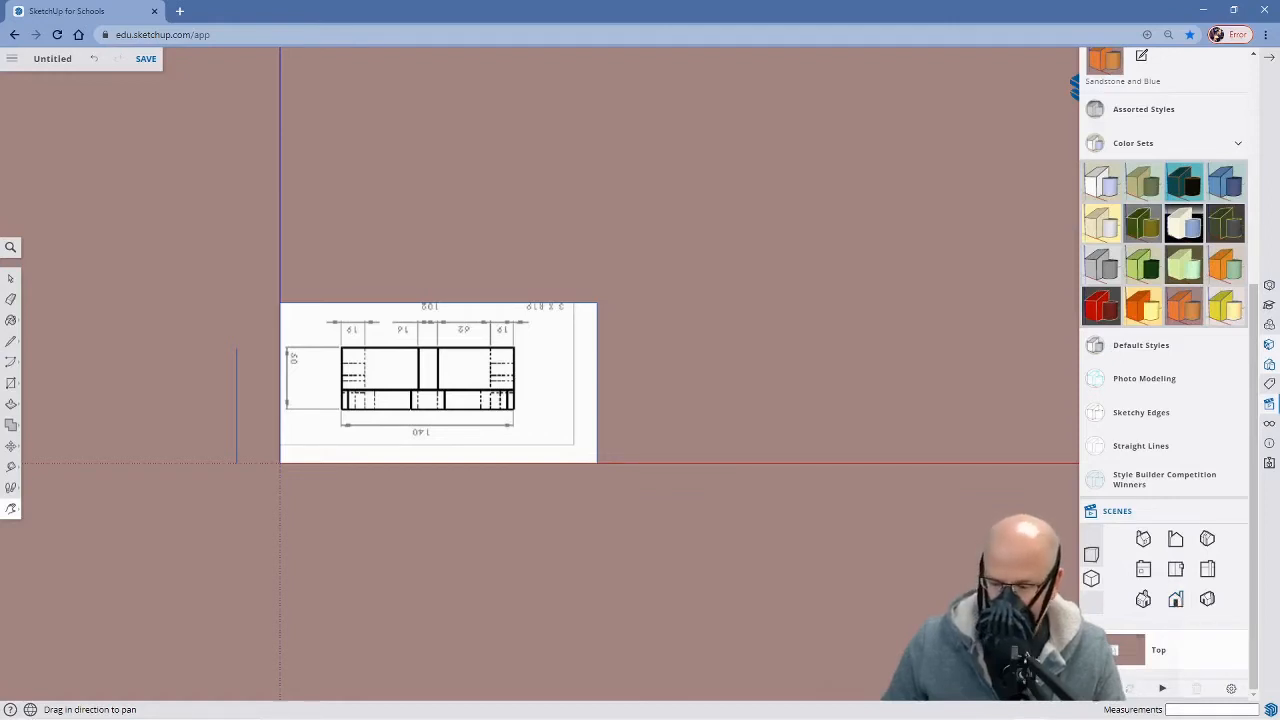
click(1097, 688)
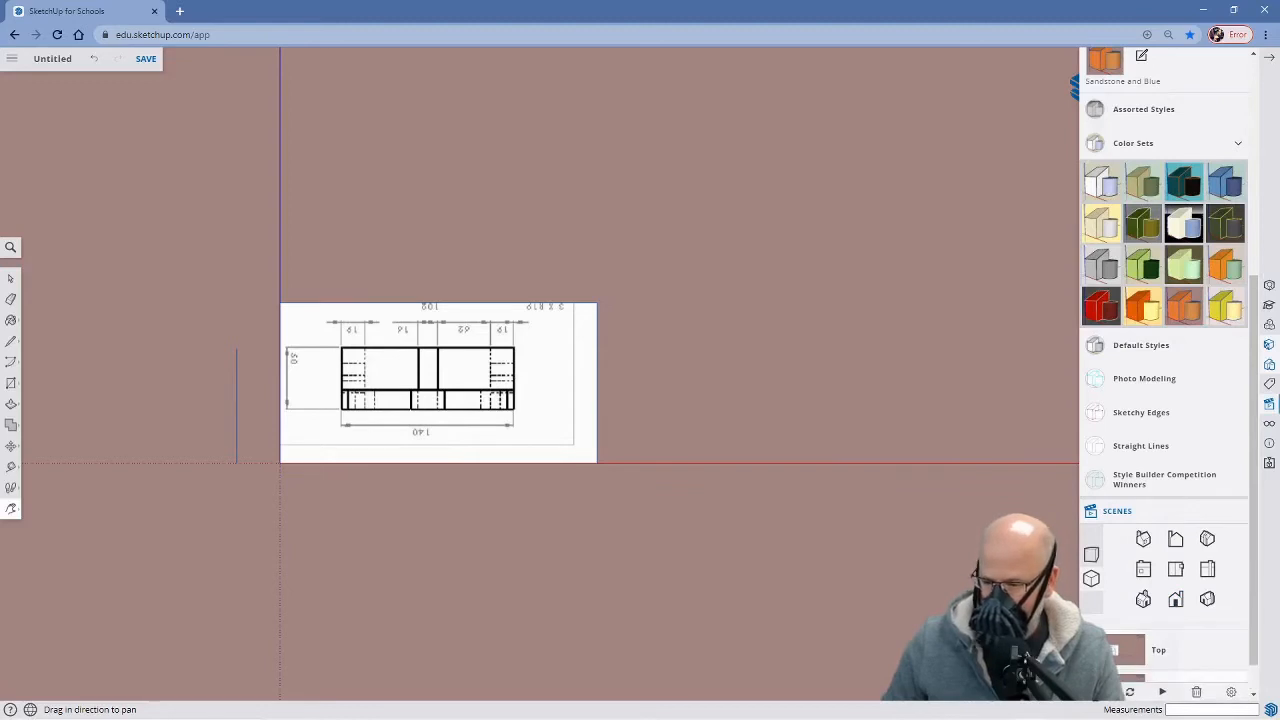
scroll(1180, 598, down, 1)
click(1167, 650)
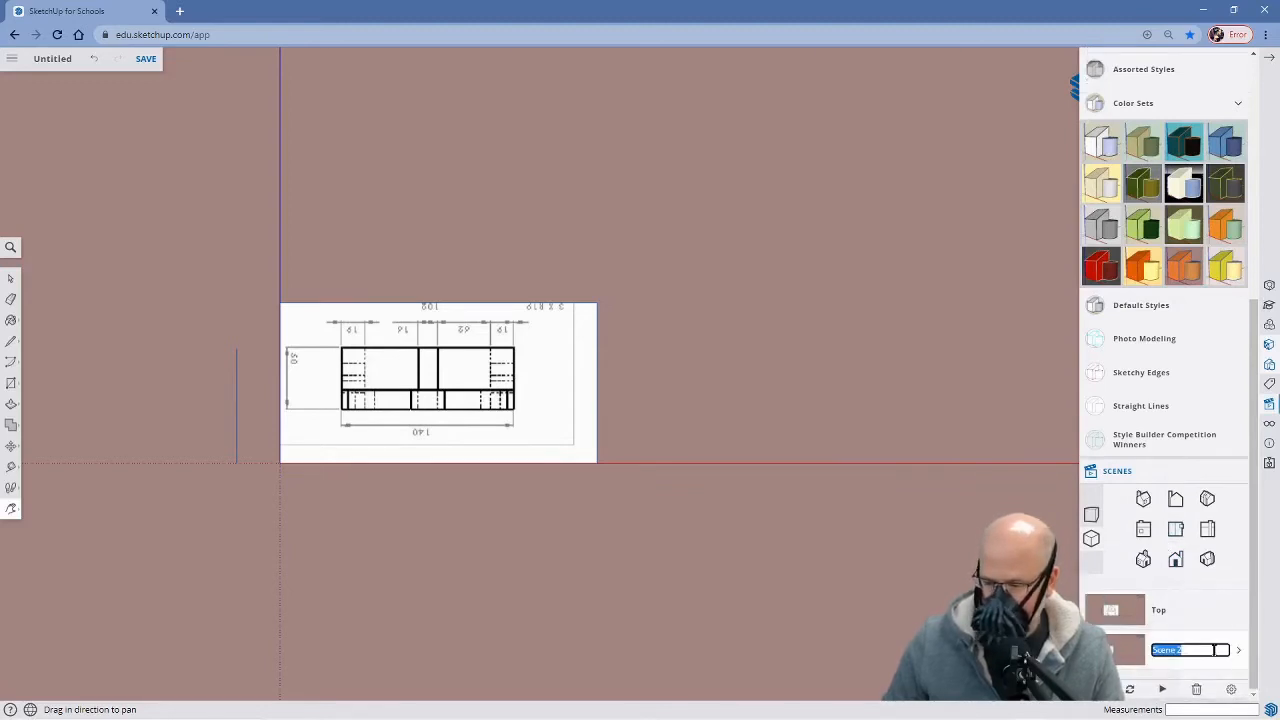
key(BackSpace)
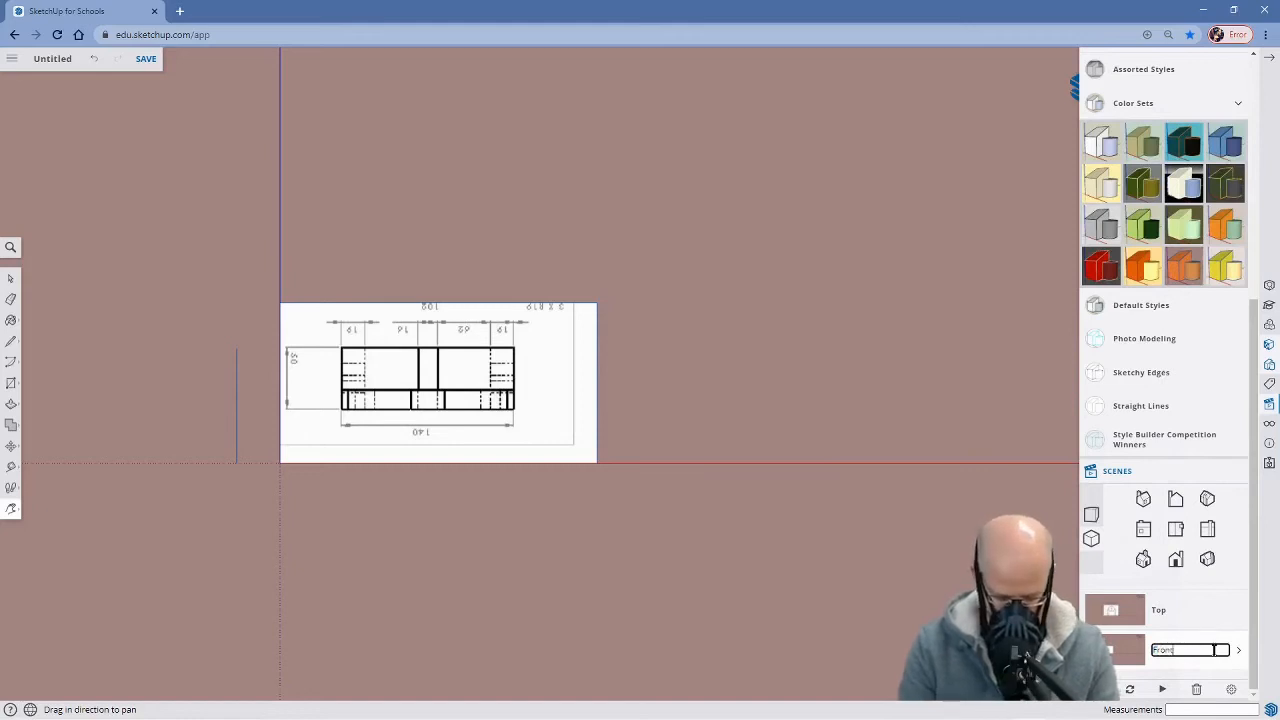
text(Front)
key(Return)
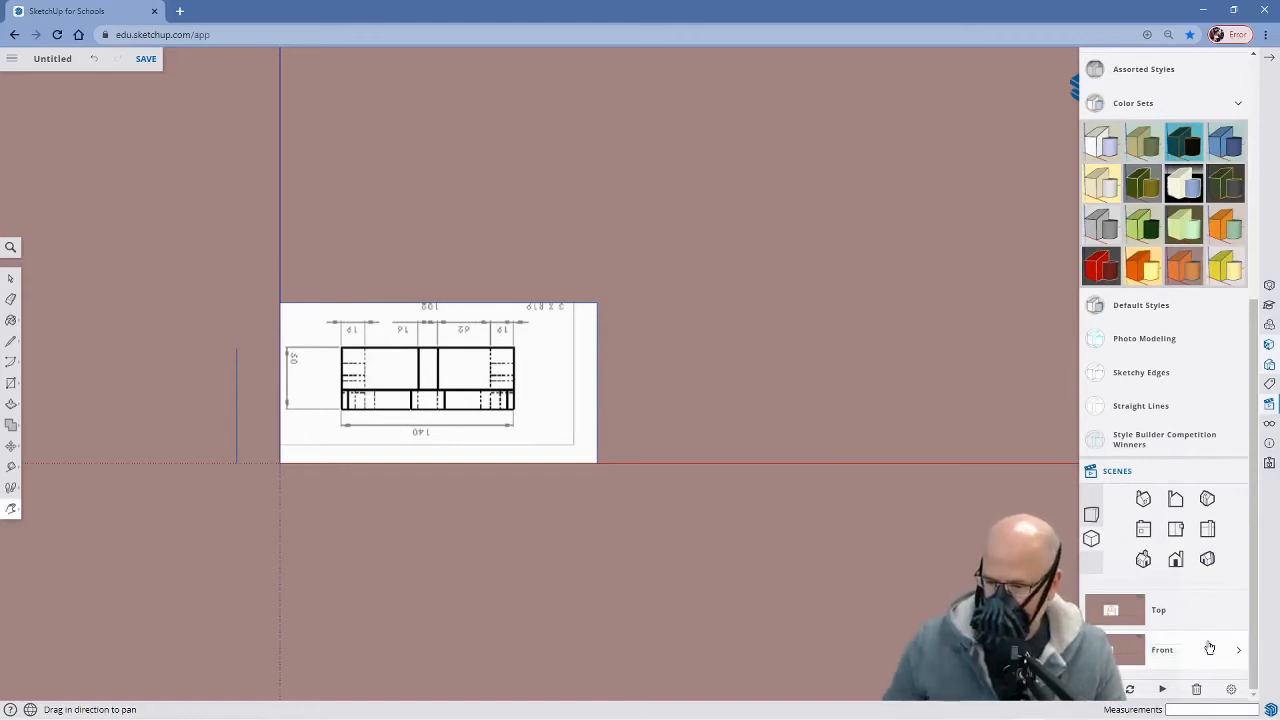
Show the standard right view with the side drawing centred and slightly enlarged, and save it as a scene named Side
click(1147, 535)
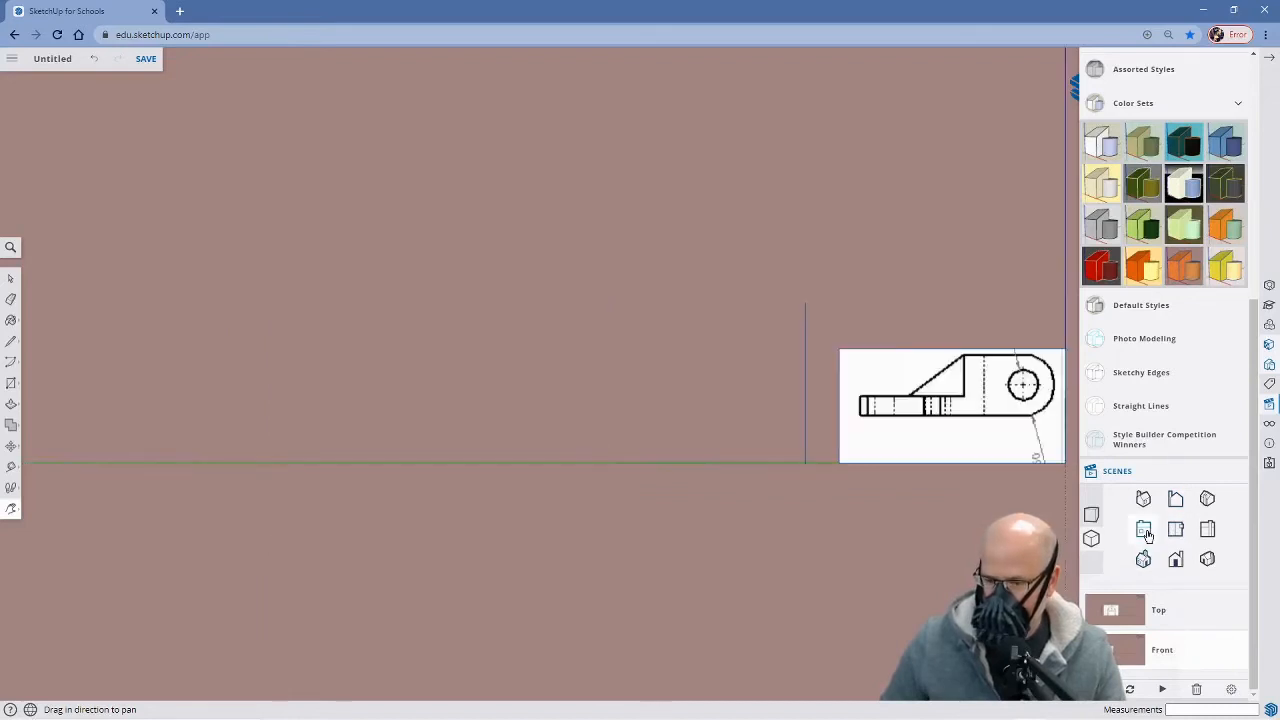
click(1208, 529)
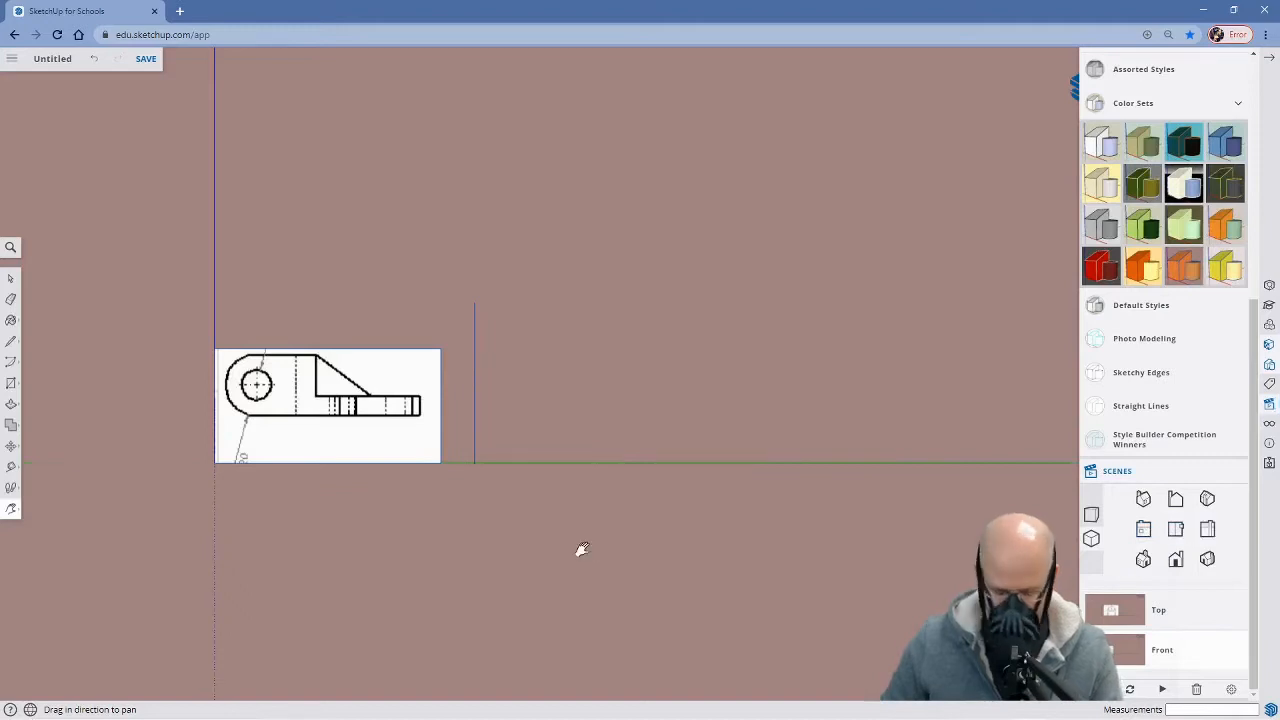
mouse_move(456, 536)
mouse_down()
mouse_move(683, 531)
mouse_move(676, 550)
mouse_up()
scroll(683, 531, up, 1)
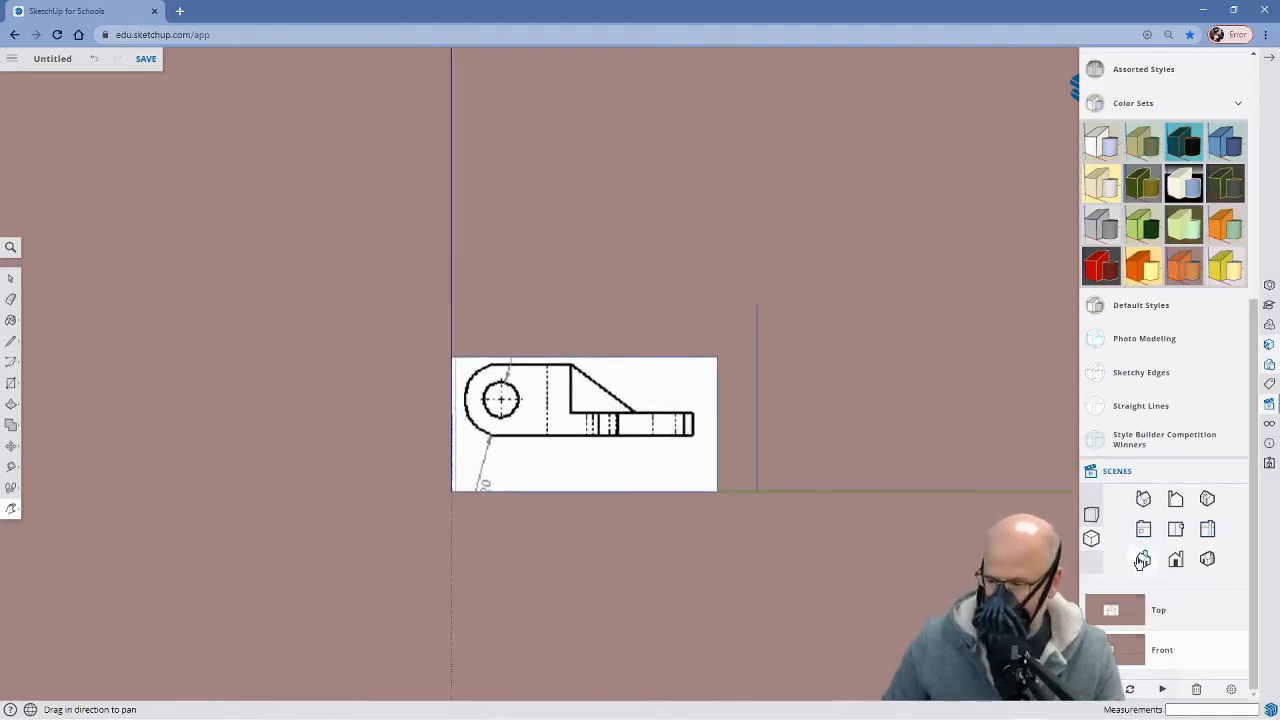
click(1097, 689)
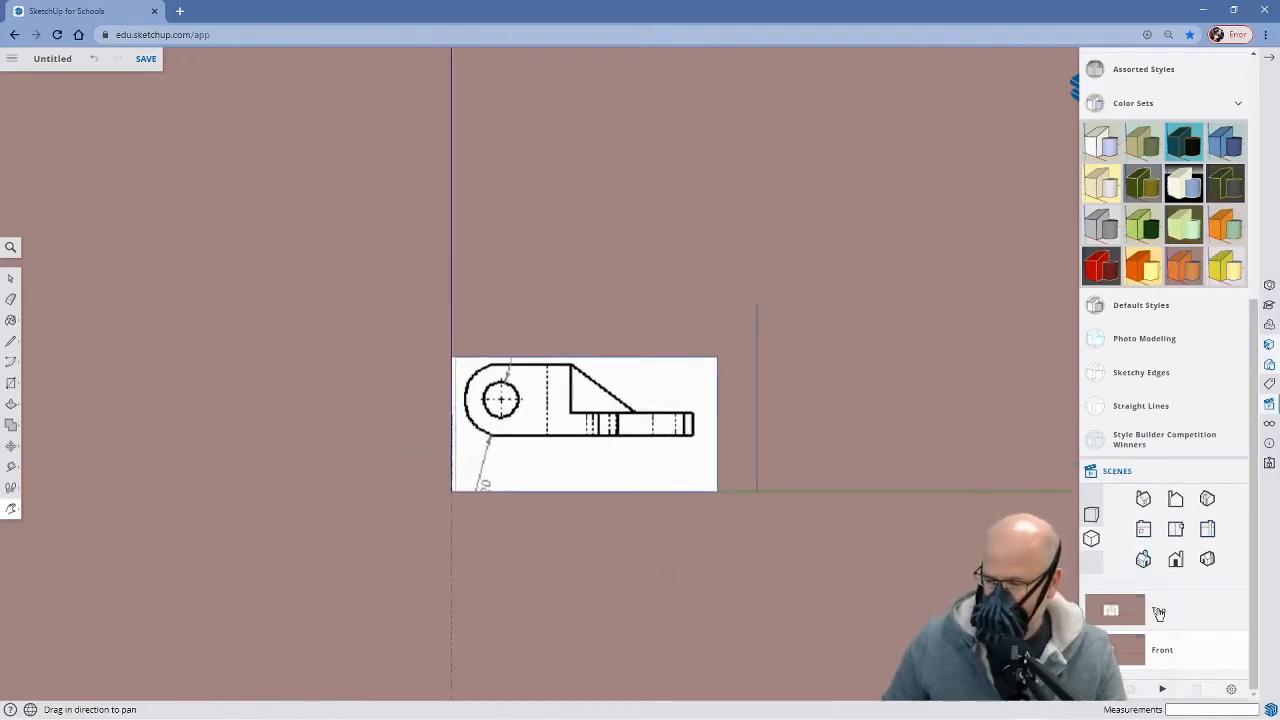
double_click(1173, 651)
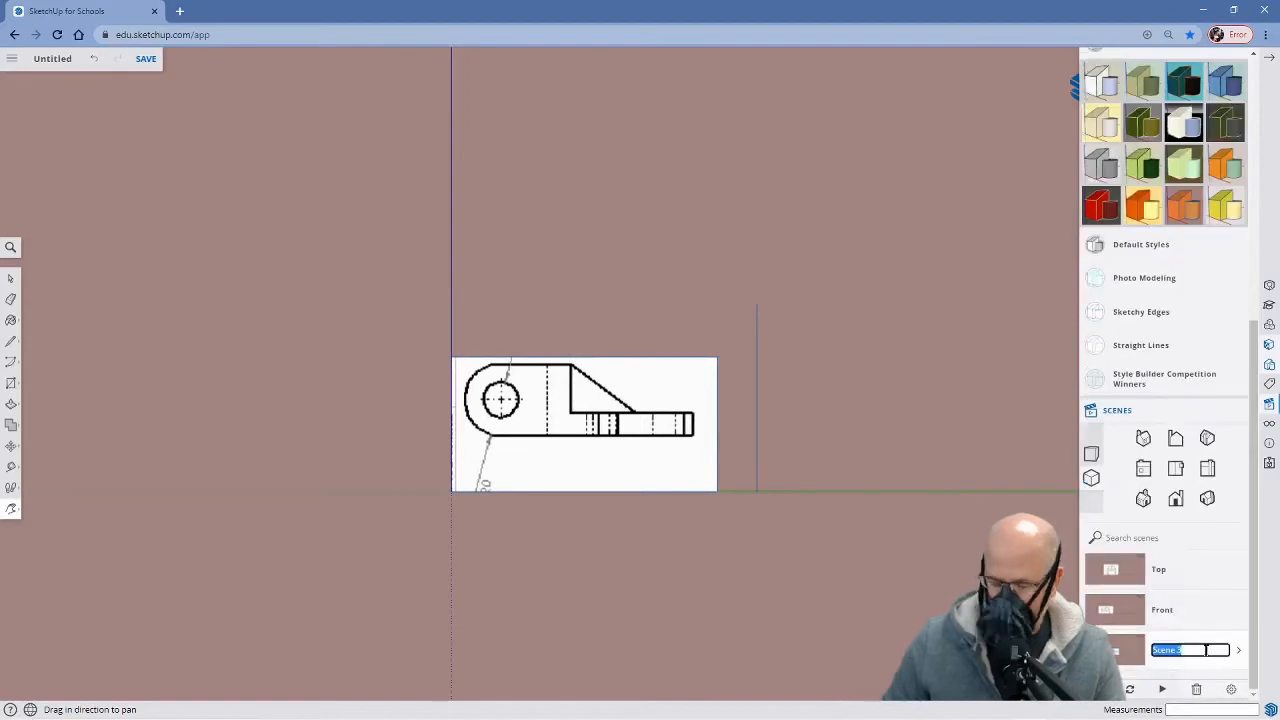
key(BackSpace)
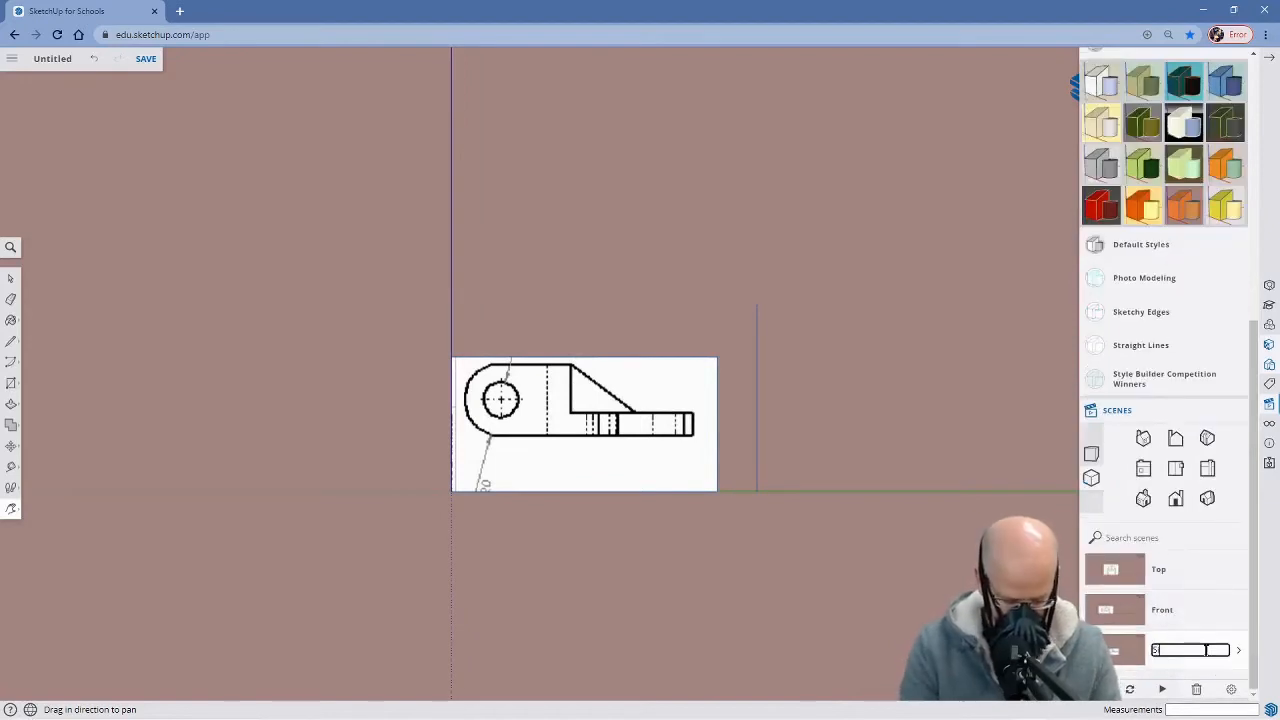
text(Side)
key(Return)
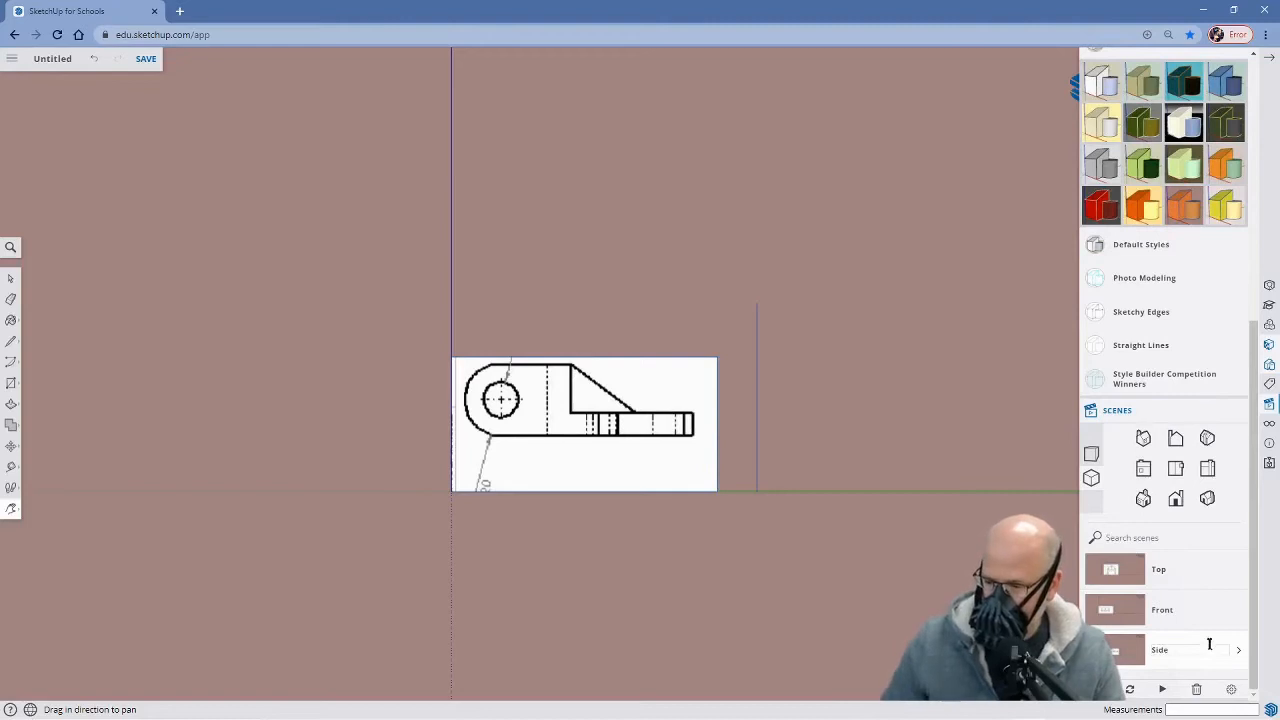
Set an isometric view with all three drawings centred, and save it as a scene named Iso
click(1208, 508)
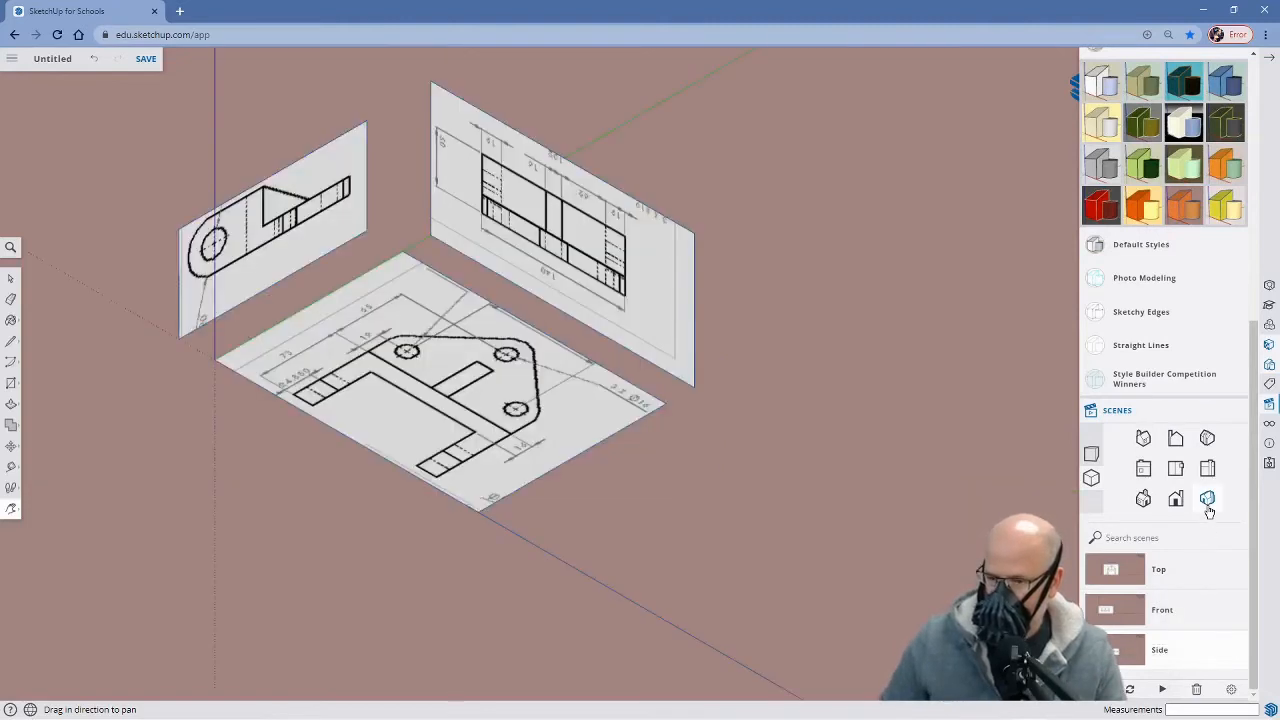
drag(739, 506, 845, 555)
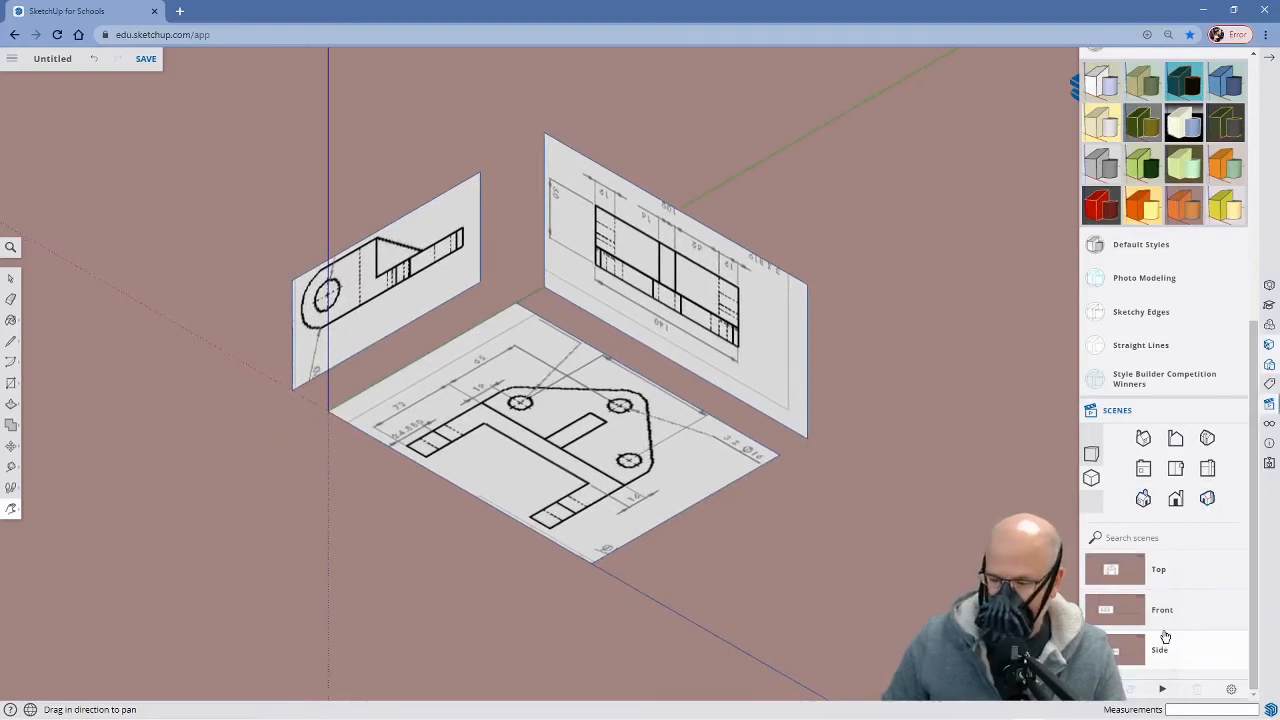
scroll(1176, 614, down, 1)
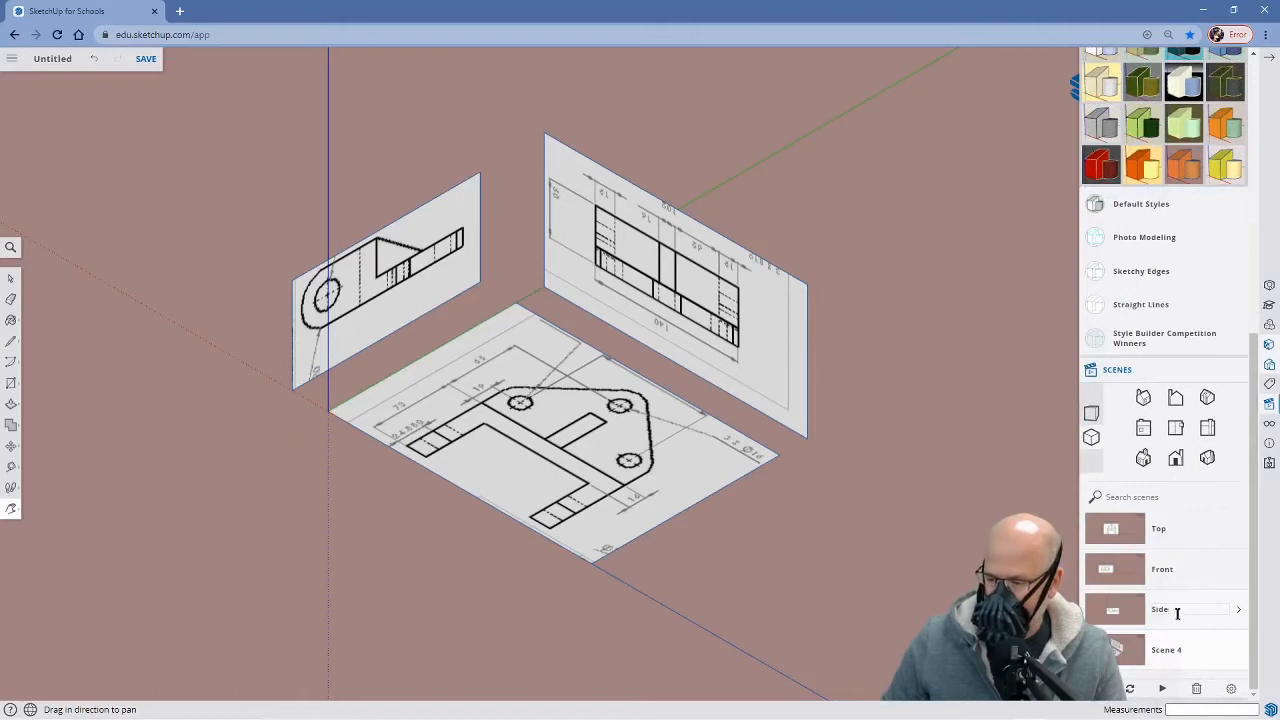
double_click(1176, 650)
key(BackSpace)
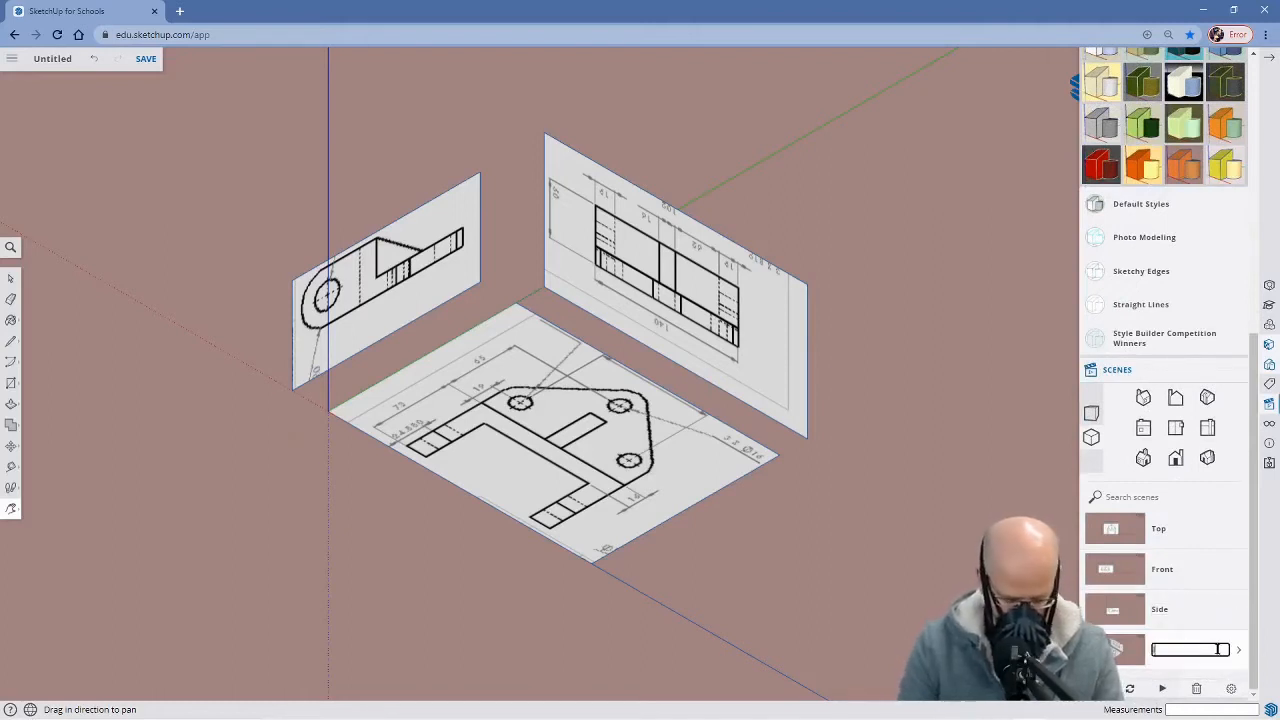
key(Return)
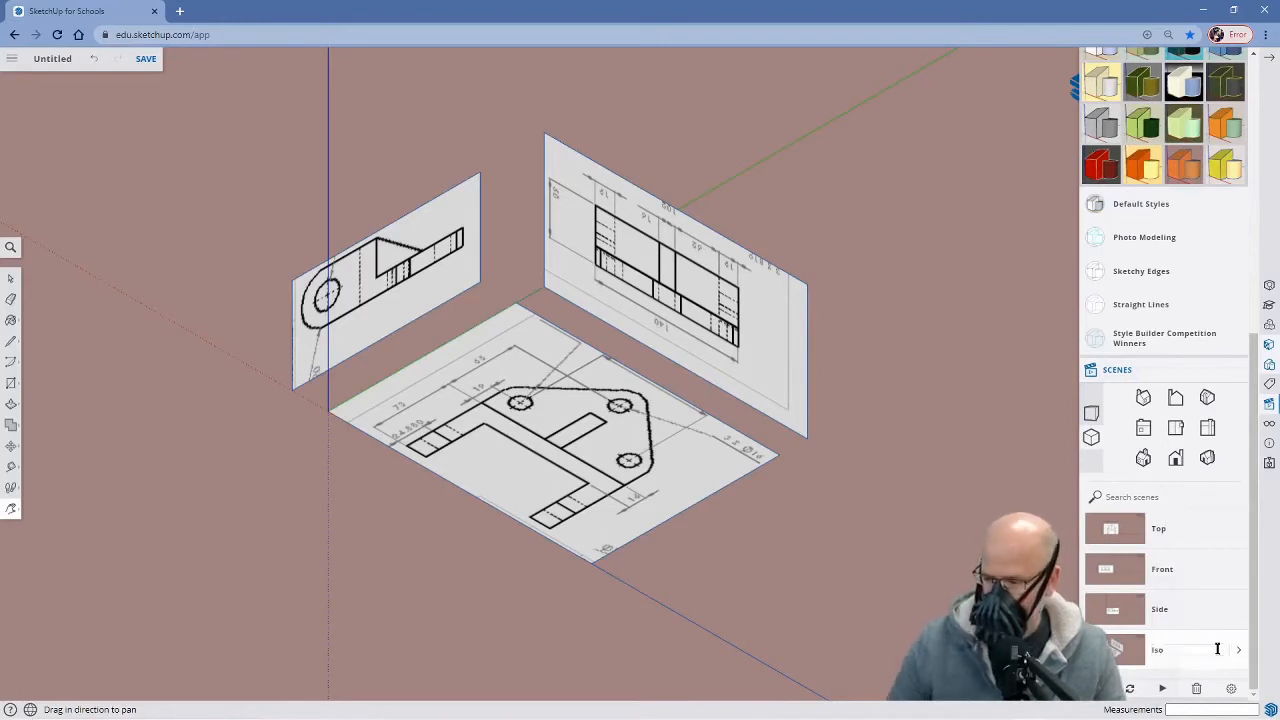
Set the scene animation's transition time to .5 seconds, keeping scene transitions enabled
click(1233, 690)
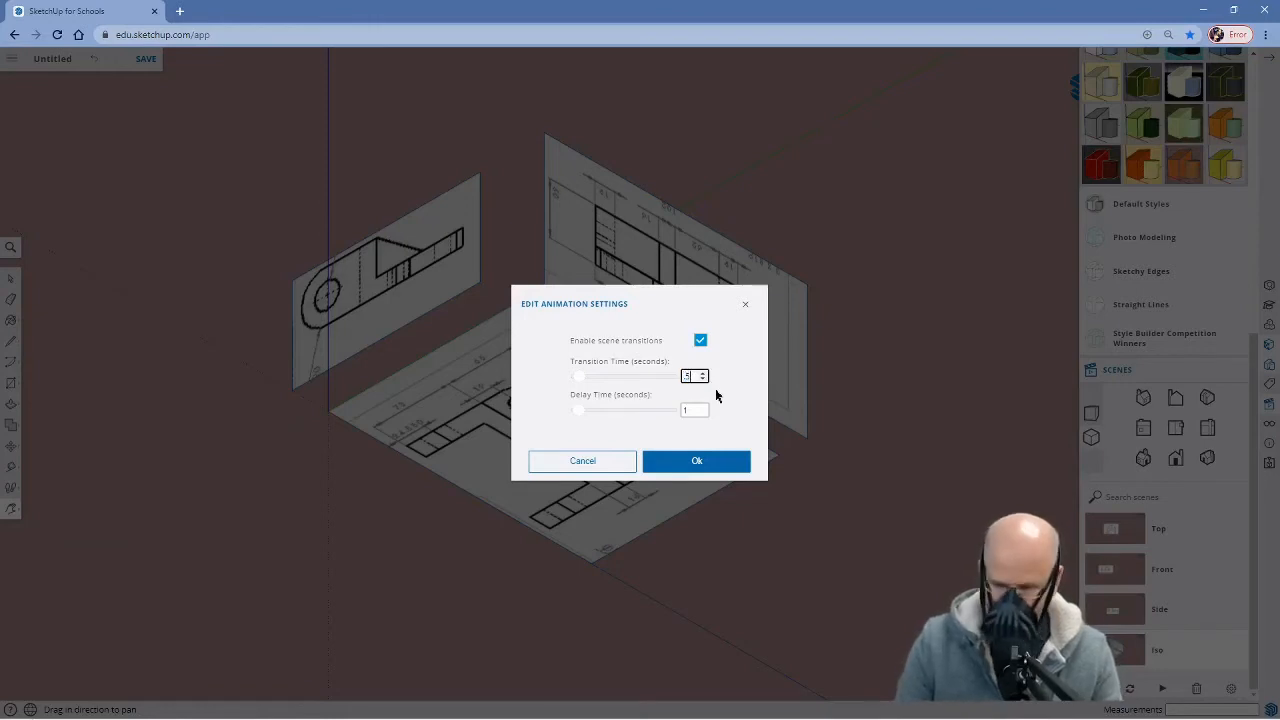
click(700, 460)
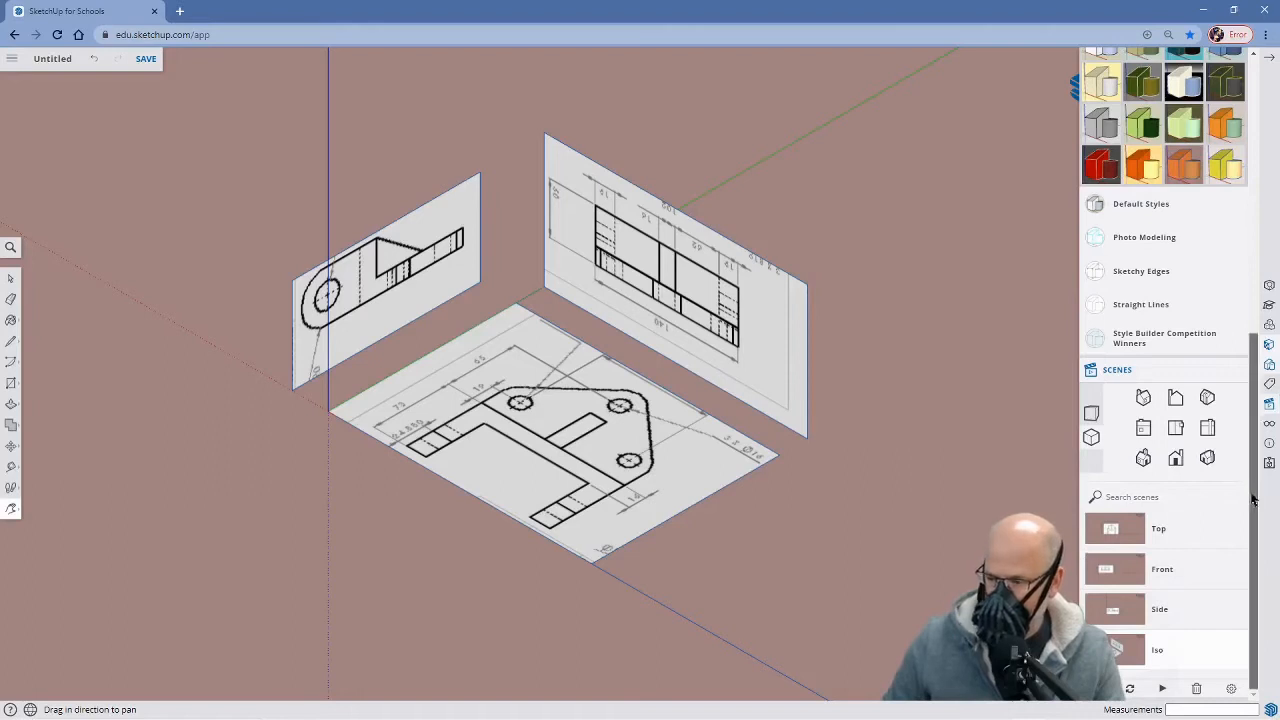
Check the Top, Front, Side and Iso scenes in turn, orbit away from the Iso view, and return to the Top scene
click(1115, 535)
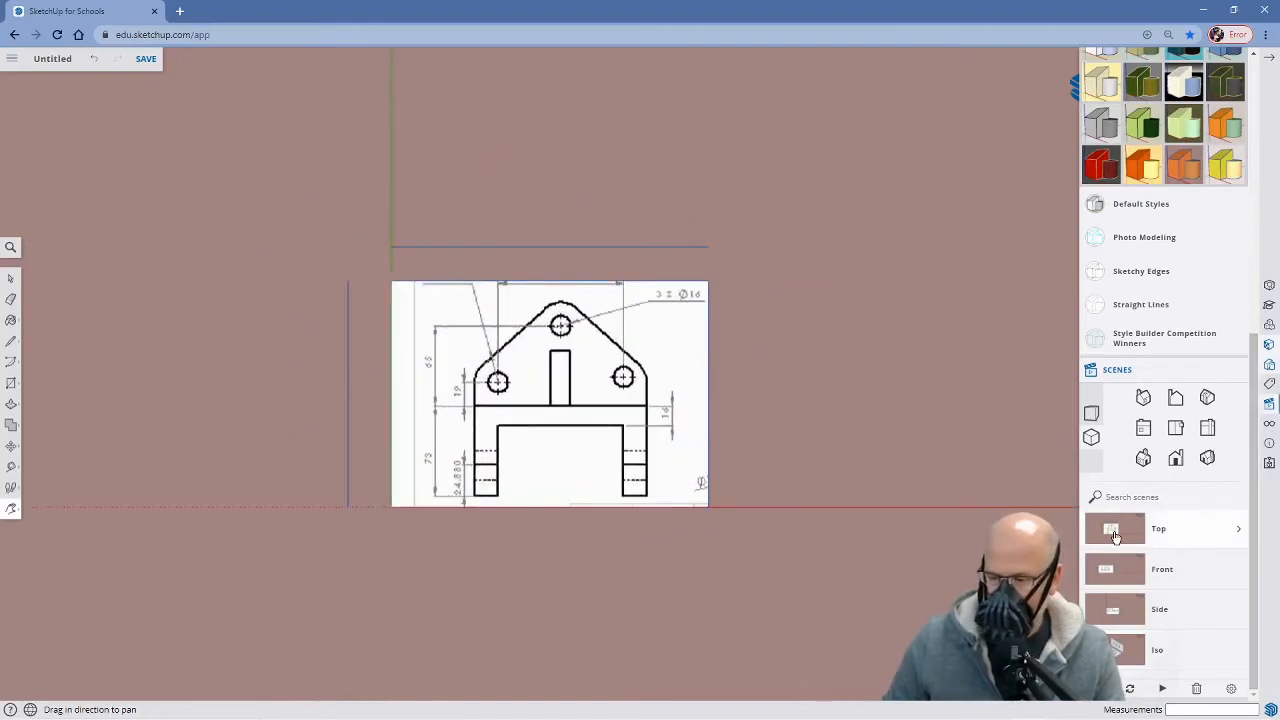
click(1112, 568)
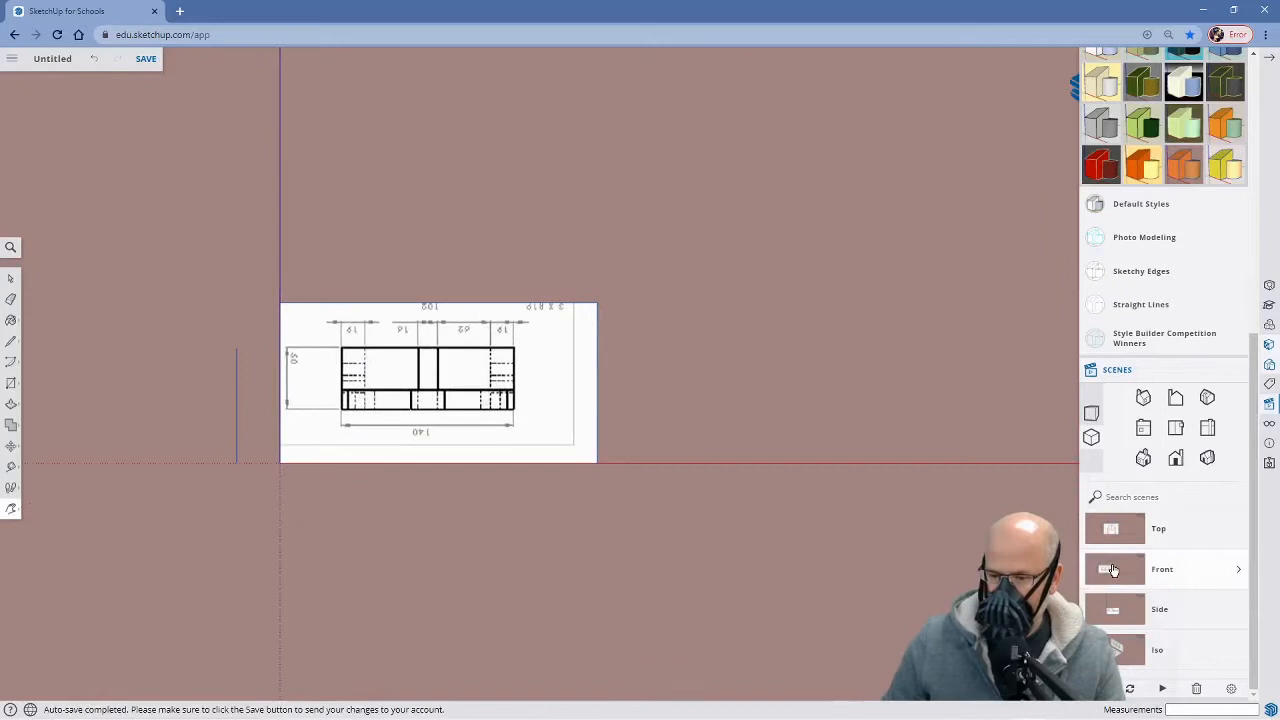
click(1121, 612)
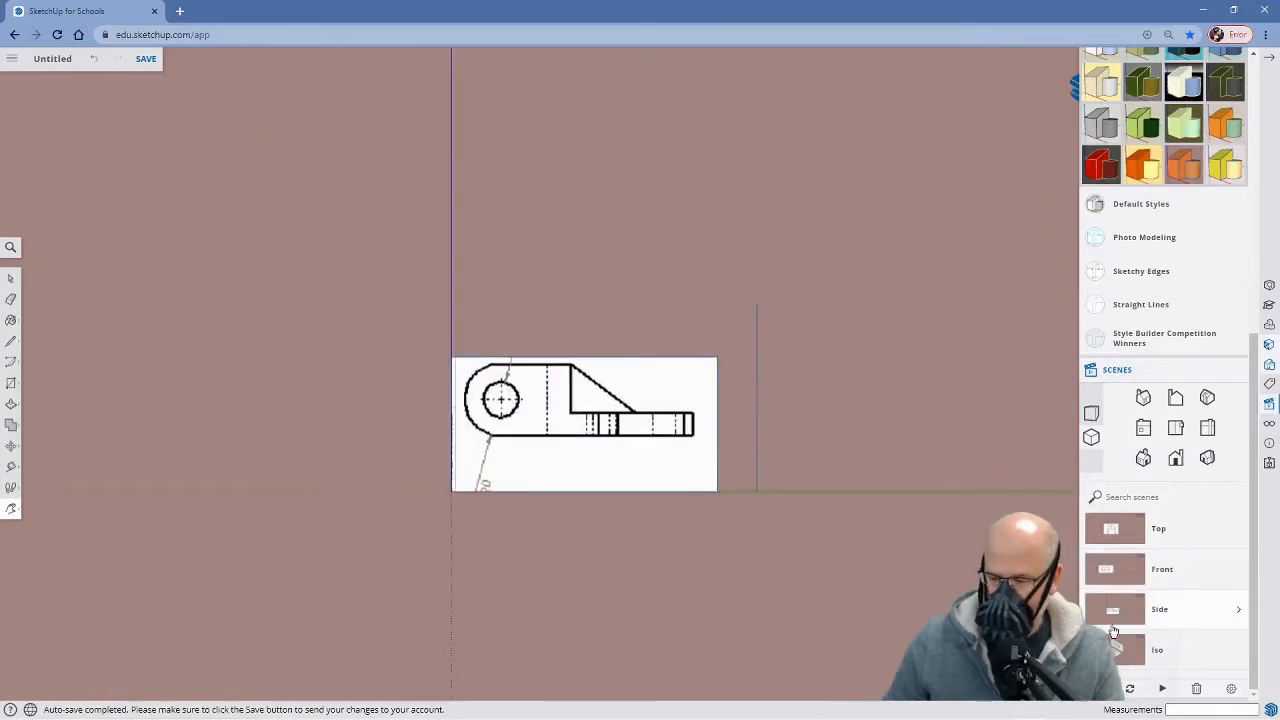
click(1115, 647)
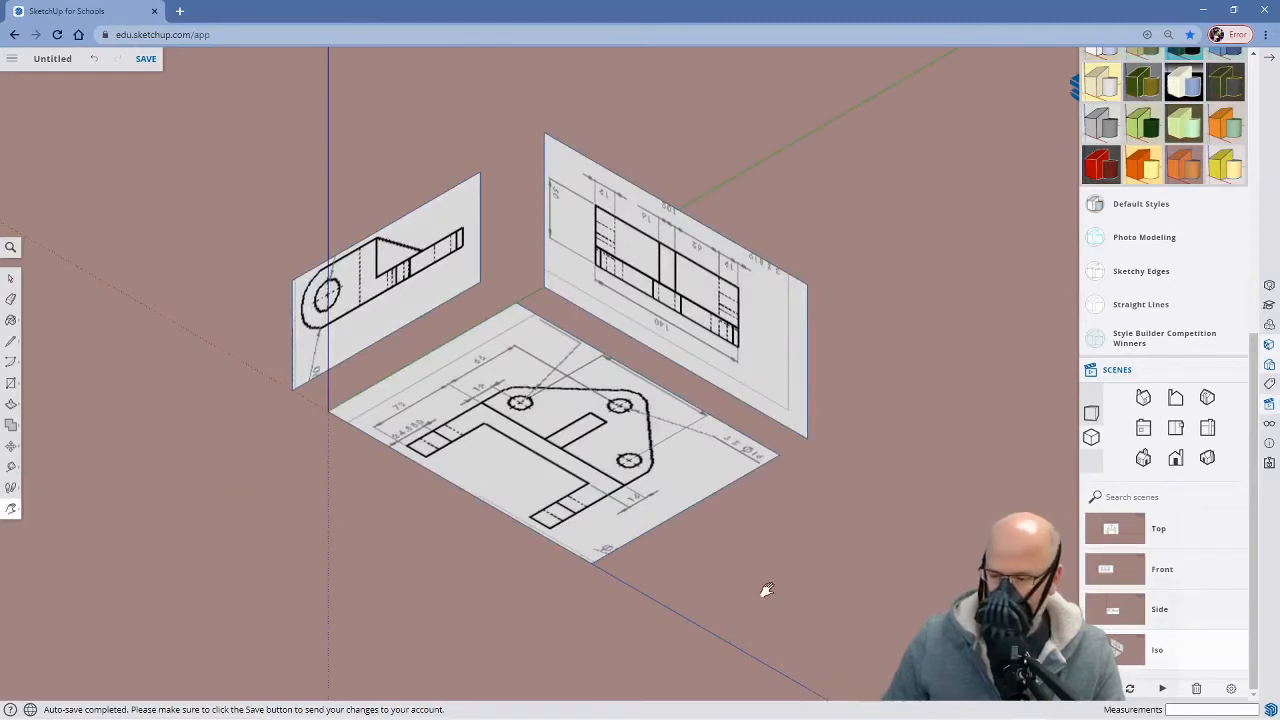
mouse_move(474, 531)
middle_down()
mouse_move(566, 514)
mouse_move(623, 449)
mouse_move(543, 452)
mouse_move(570, 460)
middle_up()
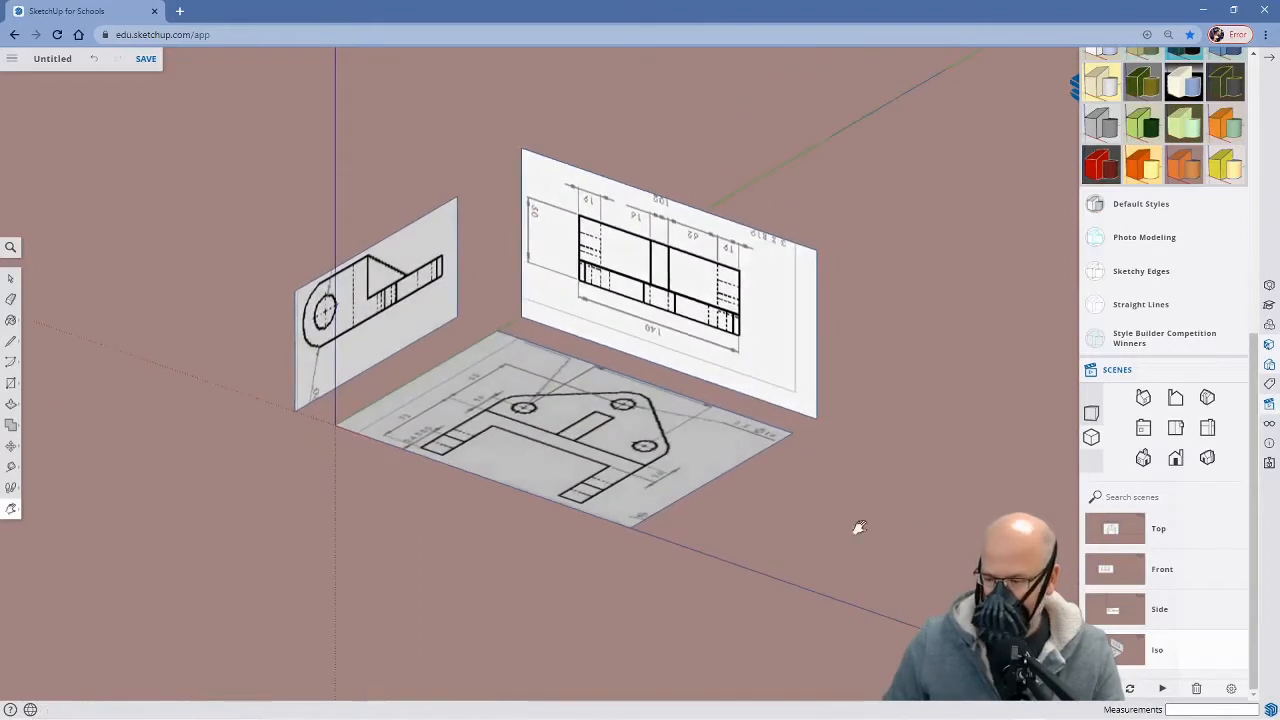
click(1115, 530)
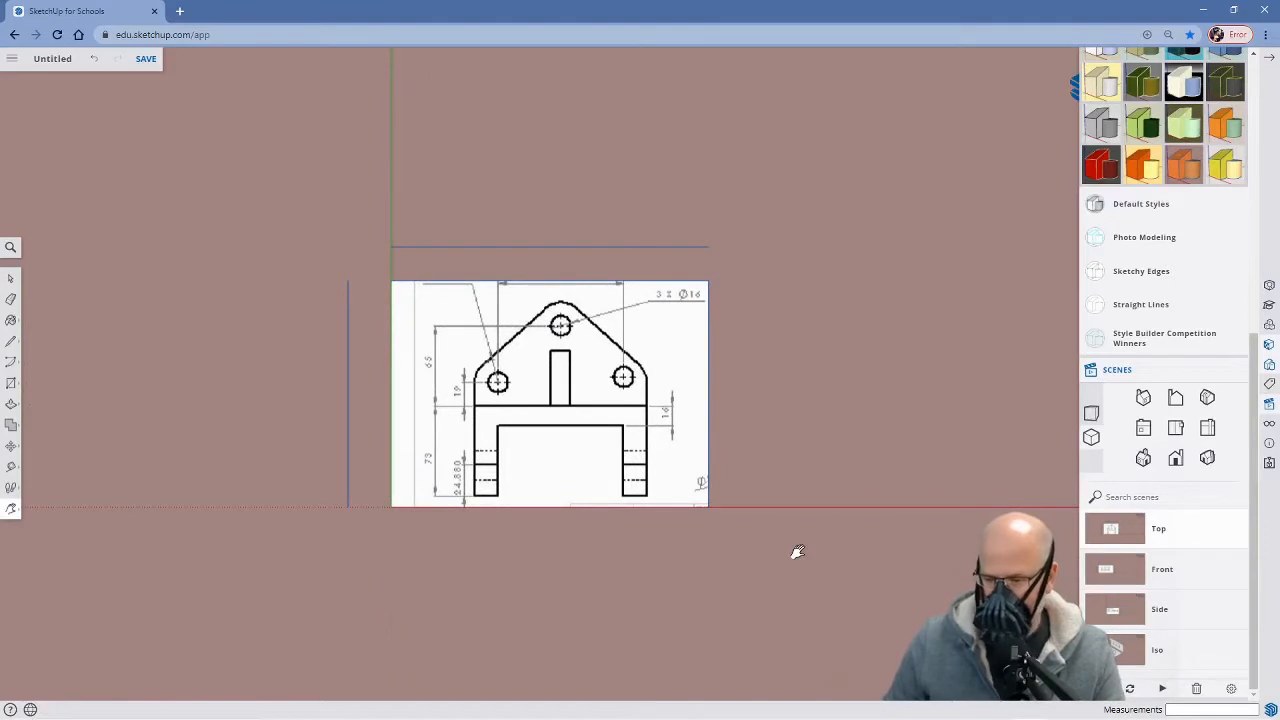
In the Top scene, draw a rectangle enclosing the bracket's full outline on the top-view drawing
mouse_move(788, 559)
middle_down()
mouse_move(871, 583)
mouse_move(789, 446)
mouse_move(777, 291)
mouse_move(851, 437)
mouse_move(757, 329)
mouse_move(466, 275)
mouse_move(686, 343)
mouse_move(632, 343)
middle_up()
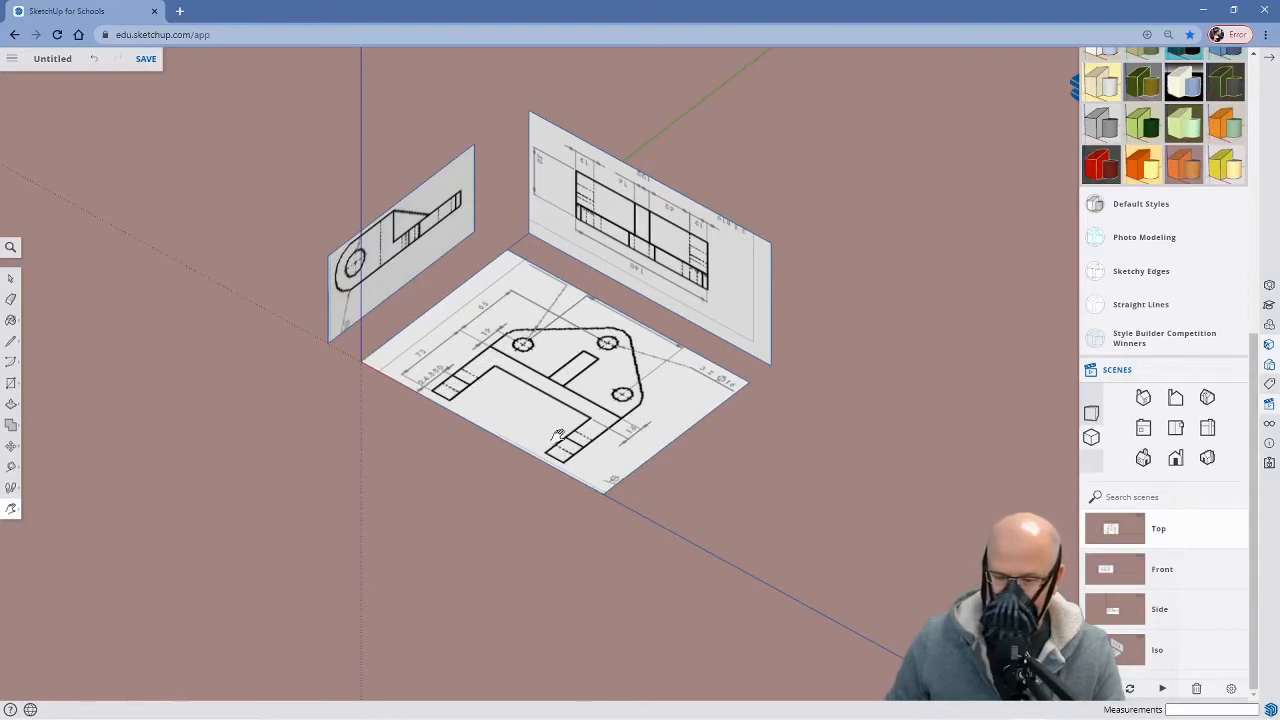
click(1118, 532)
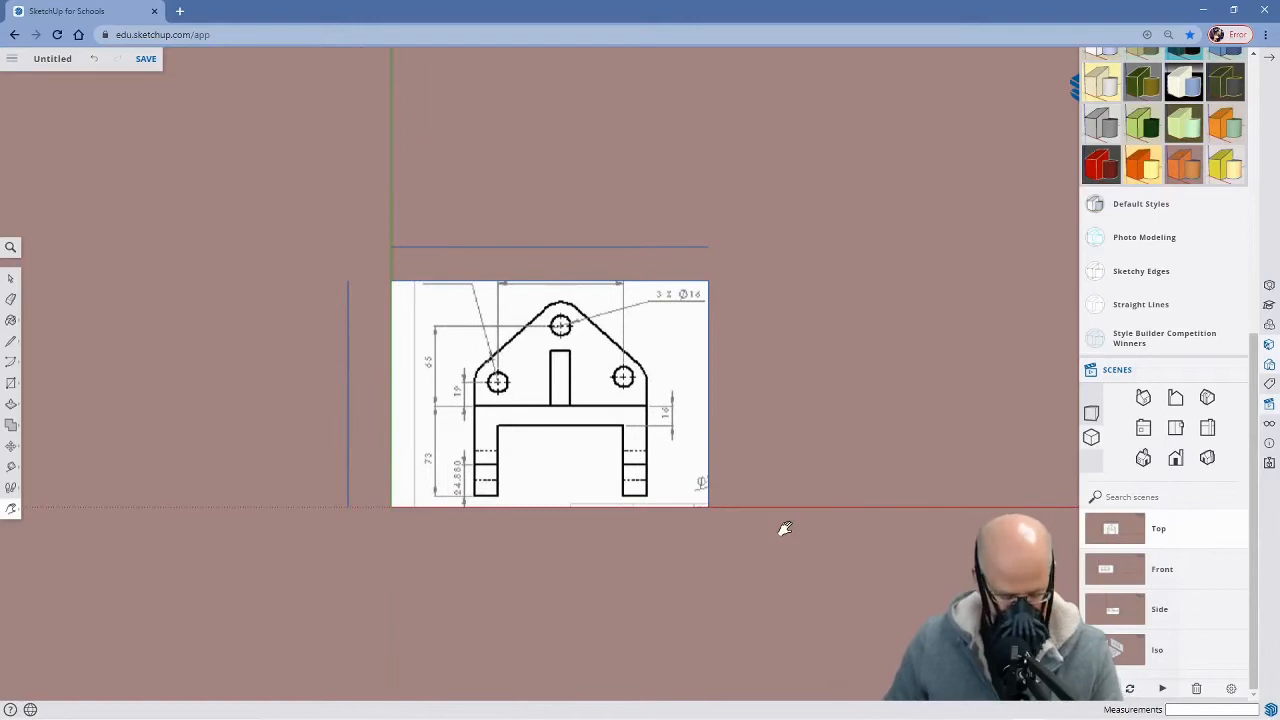
key(r)
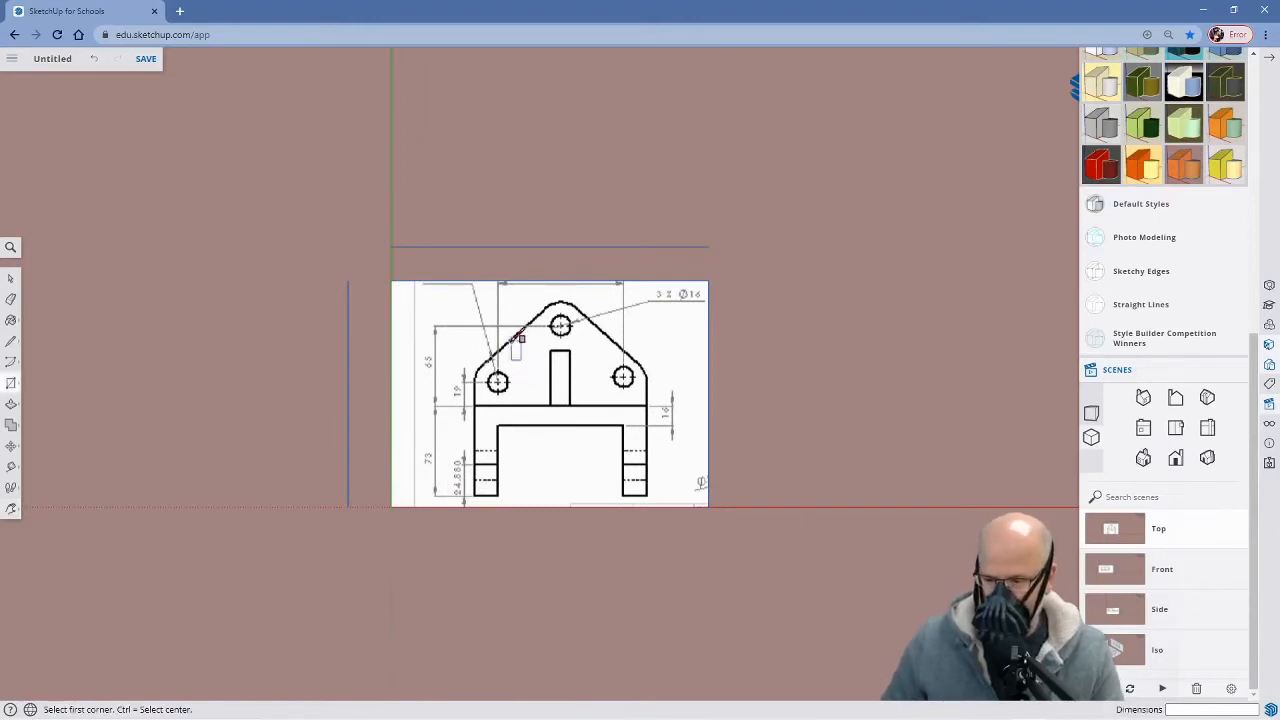
click(472, 297)
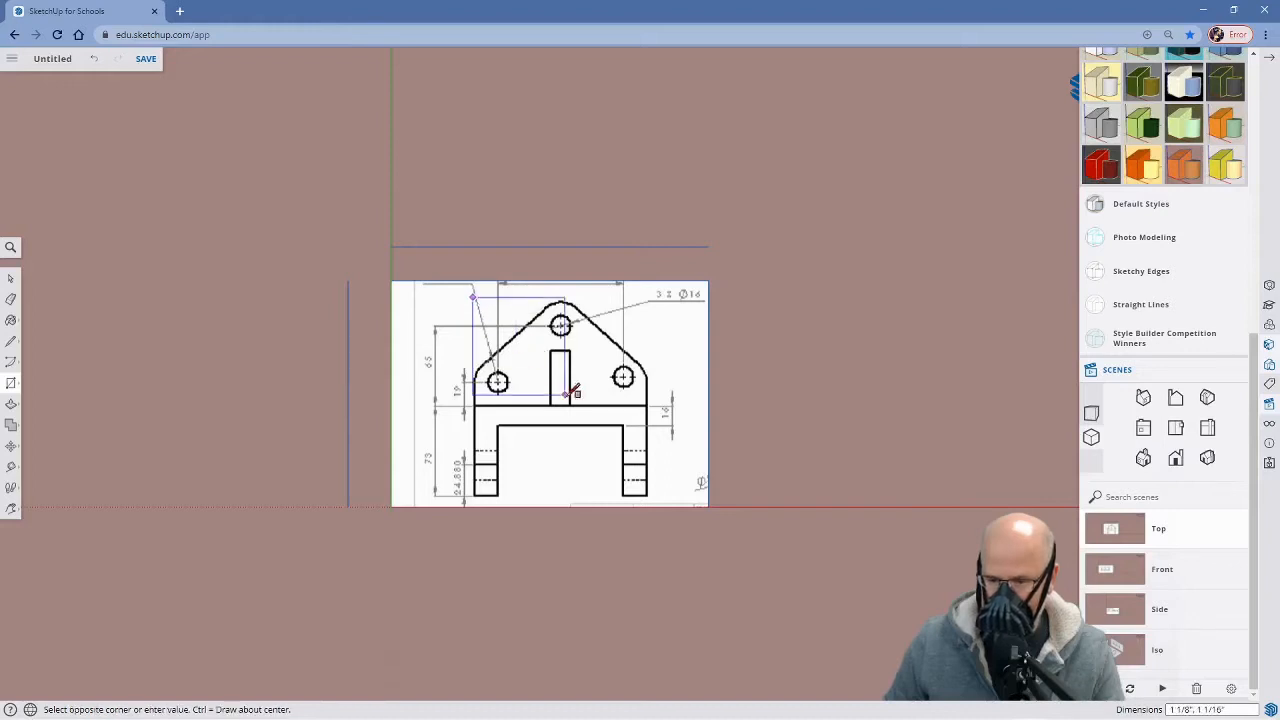
click(655, 494)
Extrude the rectangle upward 1 5/16" so its top matches the bracket's upper edge in the Front scene
key(o)
mouse_move(771, 534)
mouse_down()
mouse_move(709, 497)
mouse_move(663, 429)
mouse_move(461, 252)
mouse_up()
key(r)
middle_drag(720, 523, 560, 371)
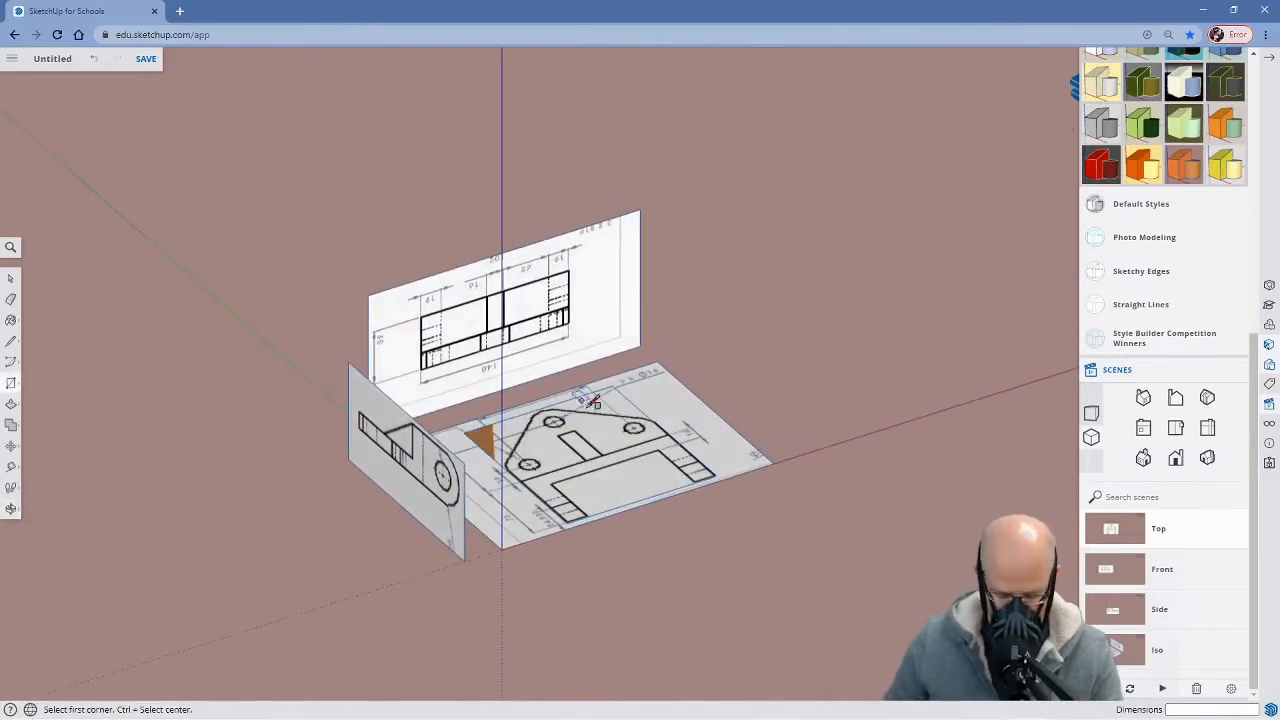
key(p)
click(597, 468)
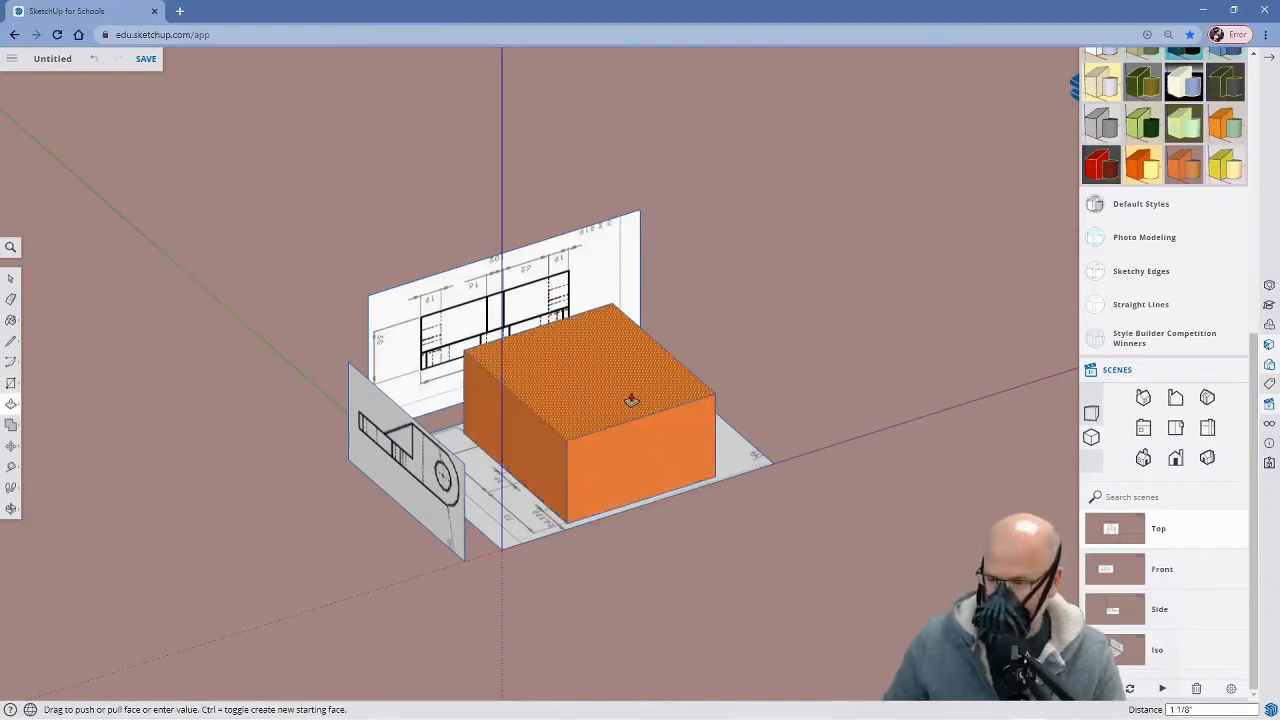
click(1108, 576)
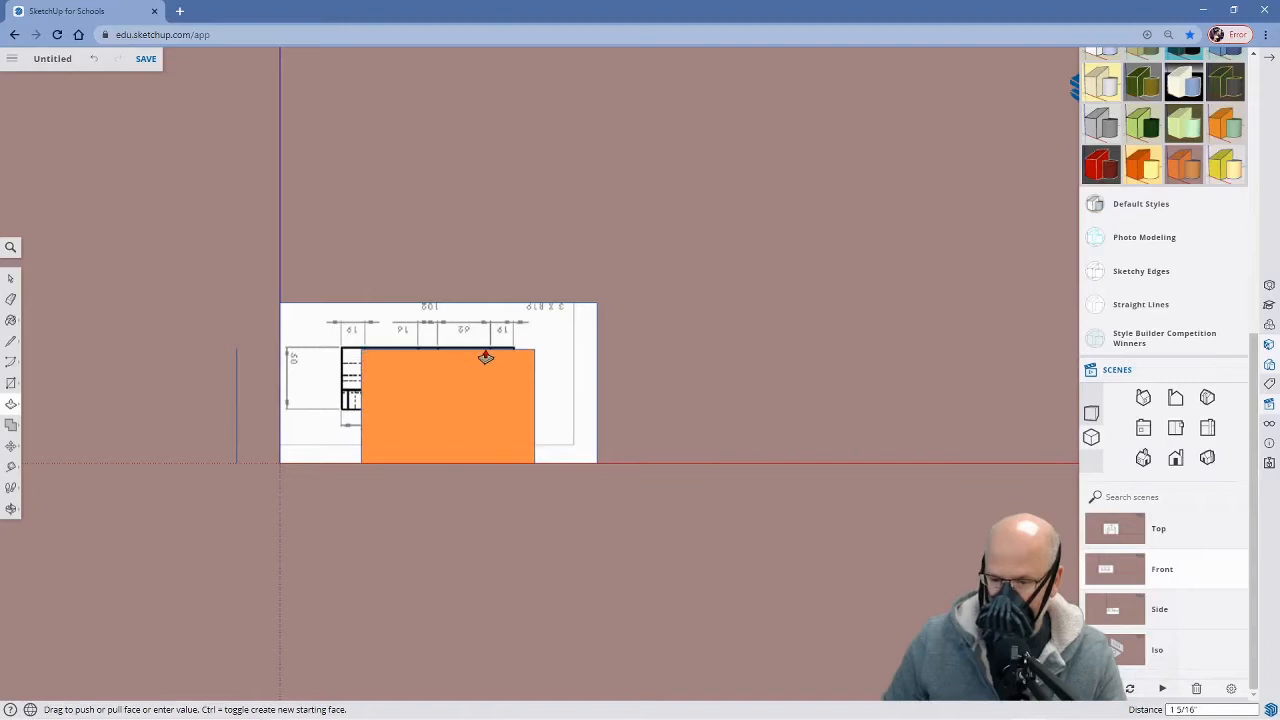
click(485, 357)
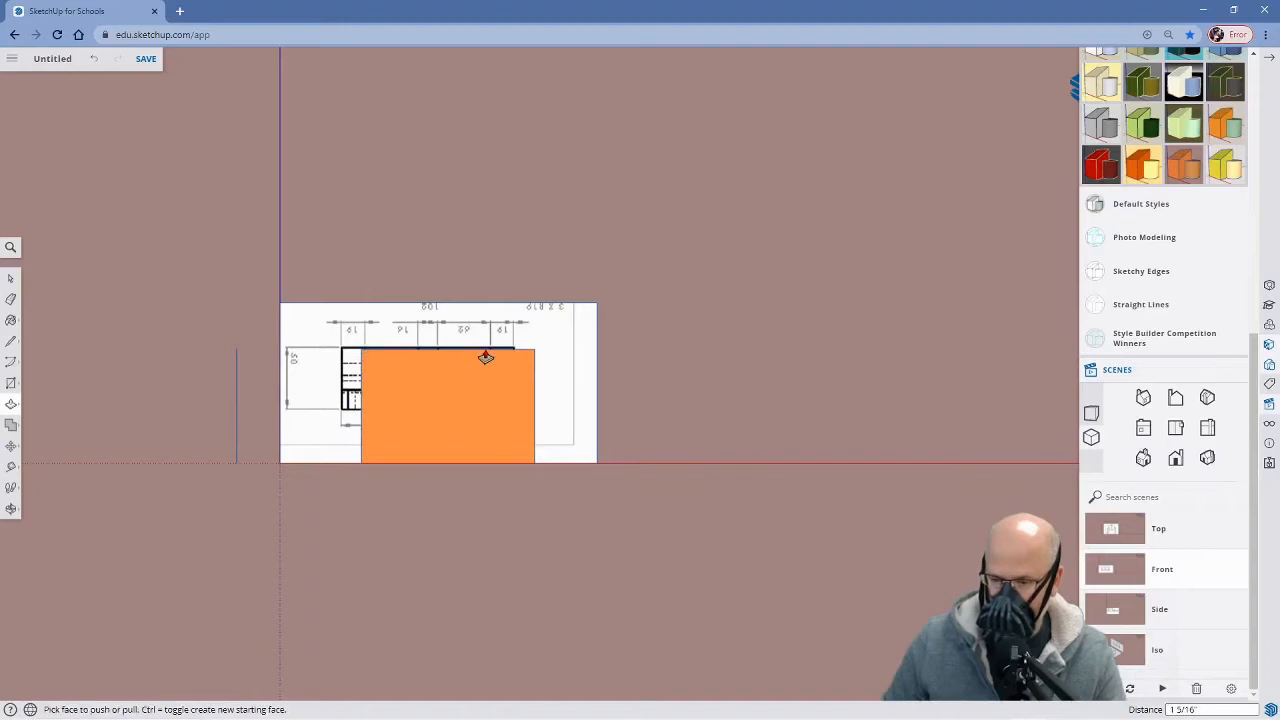
Push the block's bottom face up 5/8" to the bracket's lower edge in the Front scene
middle_drag(503, 533, 480, 472)
click(470, 450)
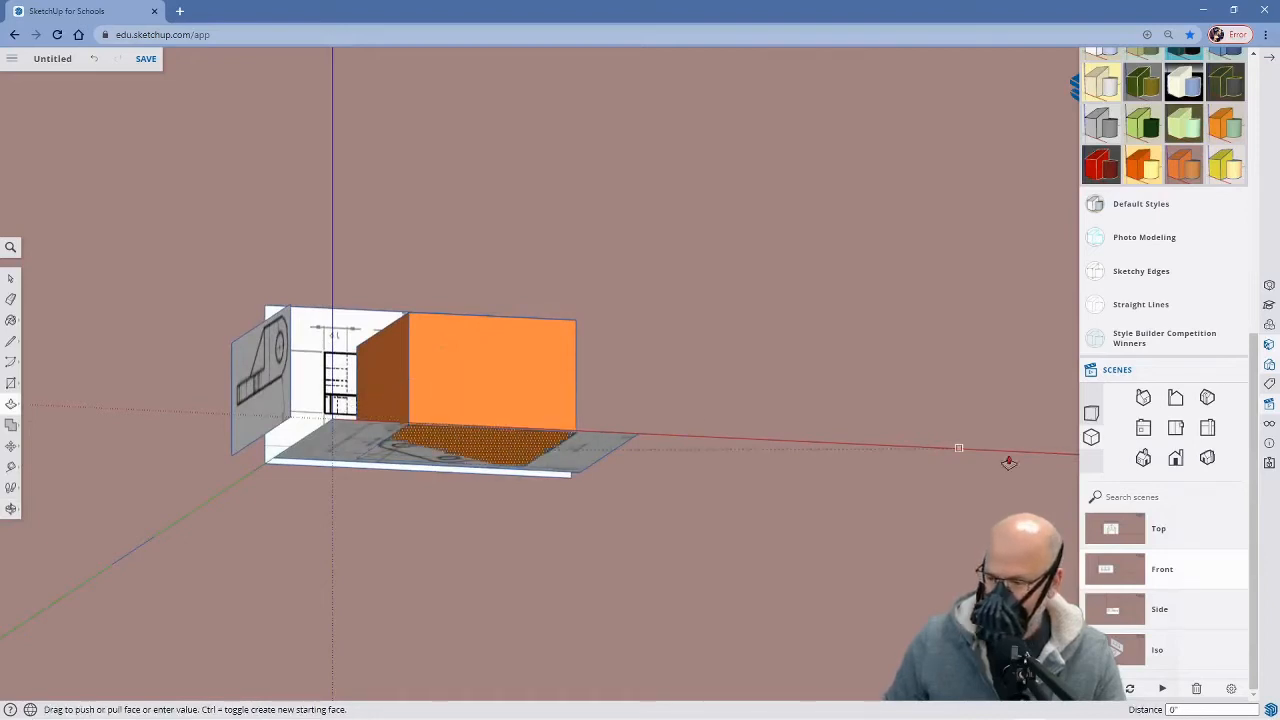
click(1114, 567)
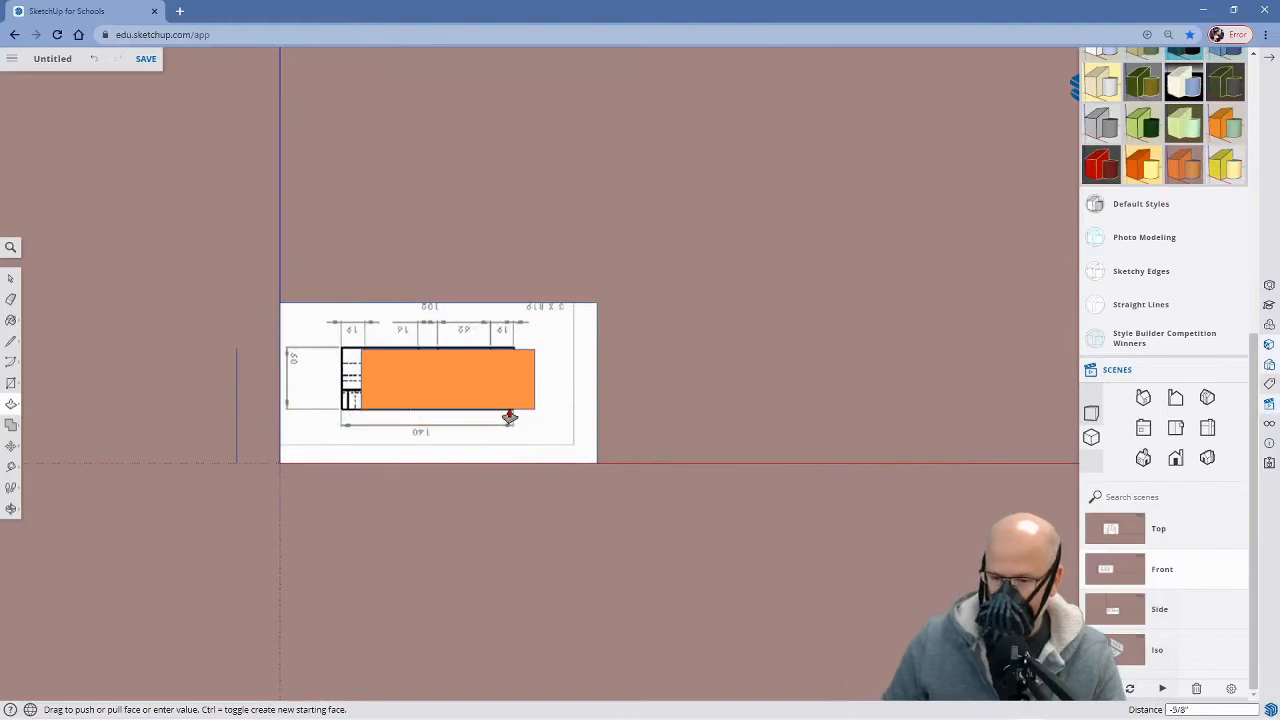
click(509, 417)
Move the front-view drawing 1/4" along the red axis to line up its bracket outline with the block
middle_drag(597, 434, 663, 494)
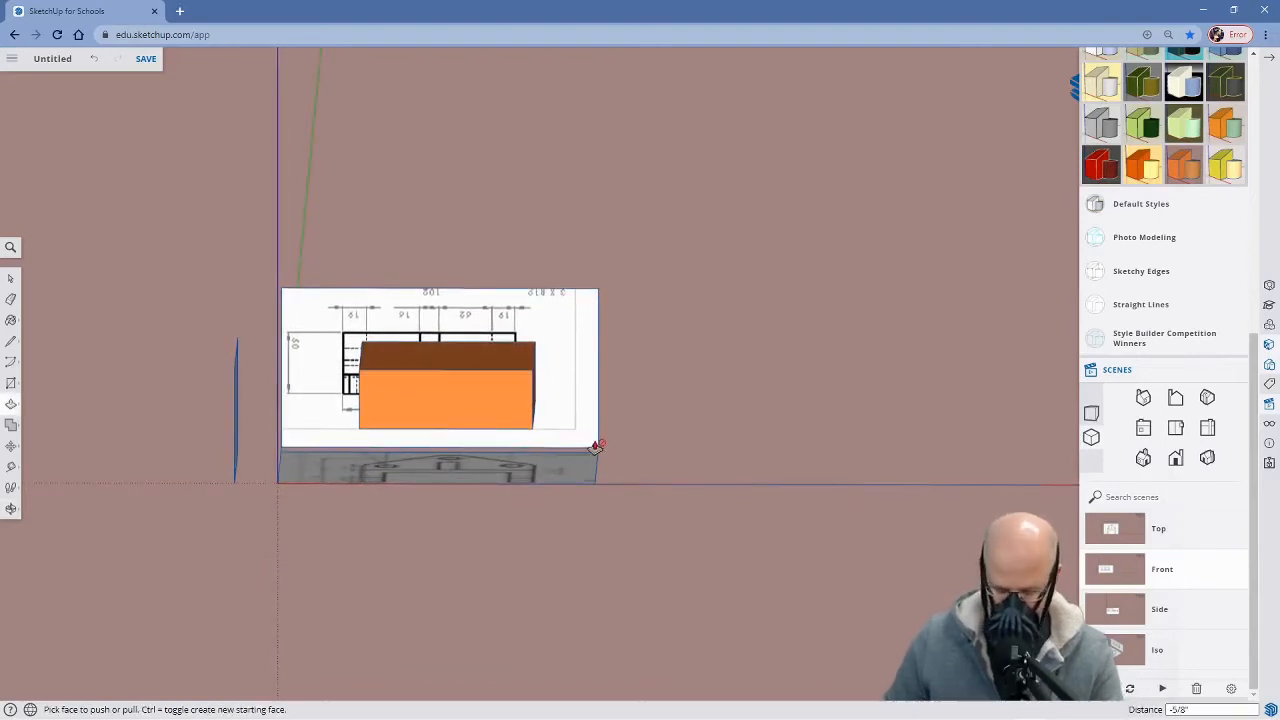
key(space)
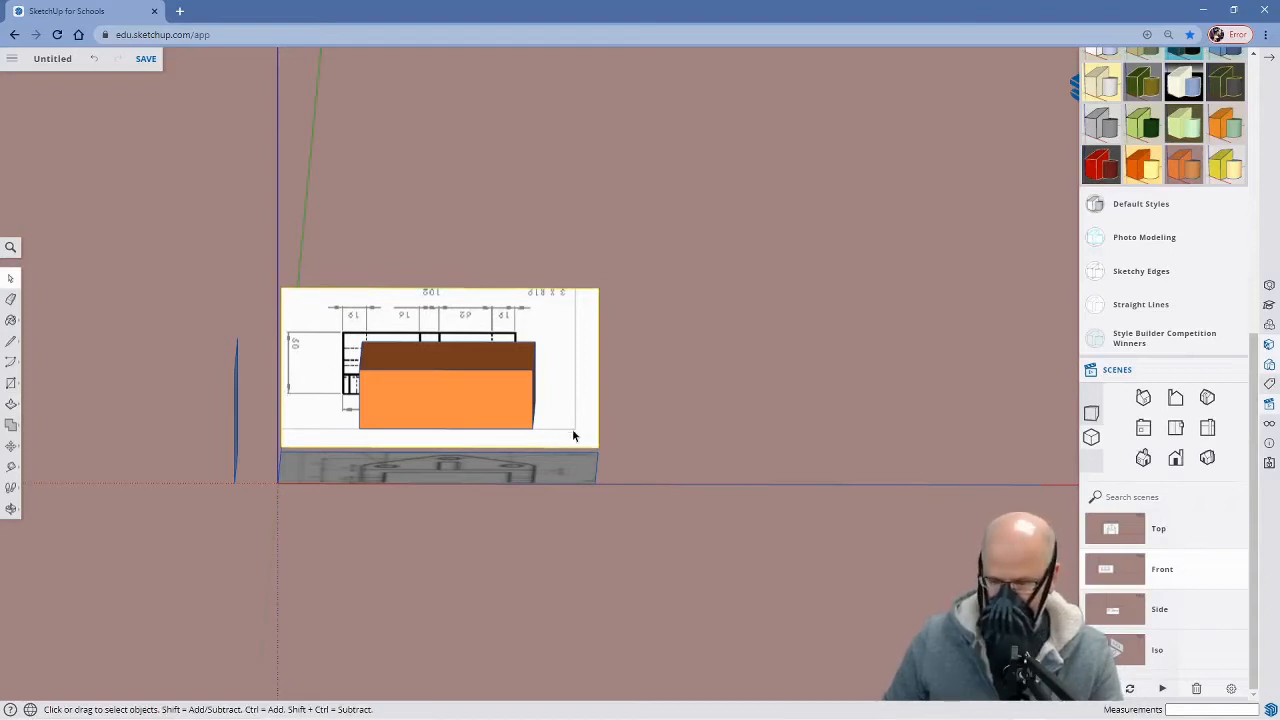
key(m)
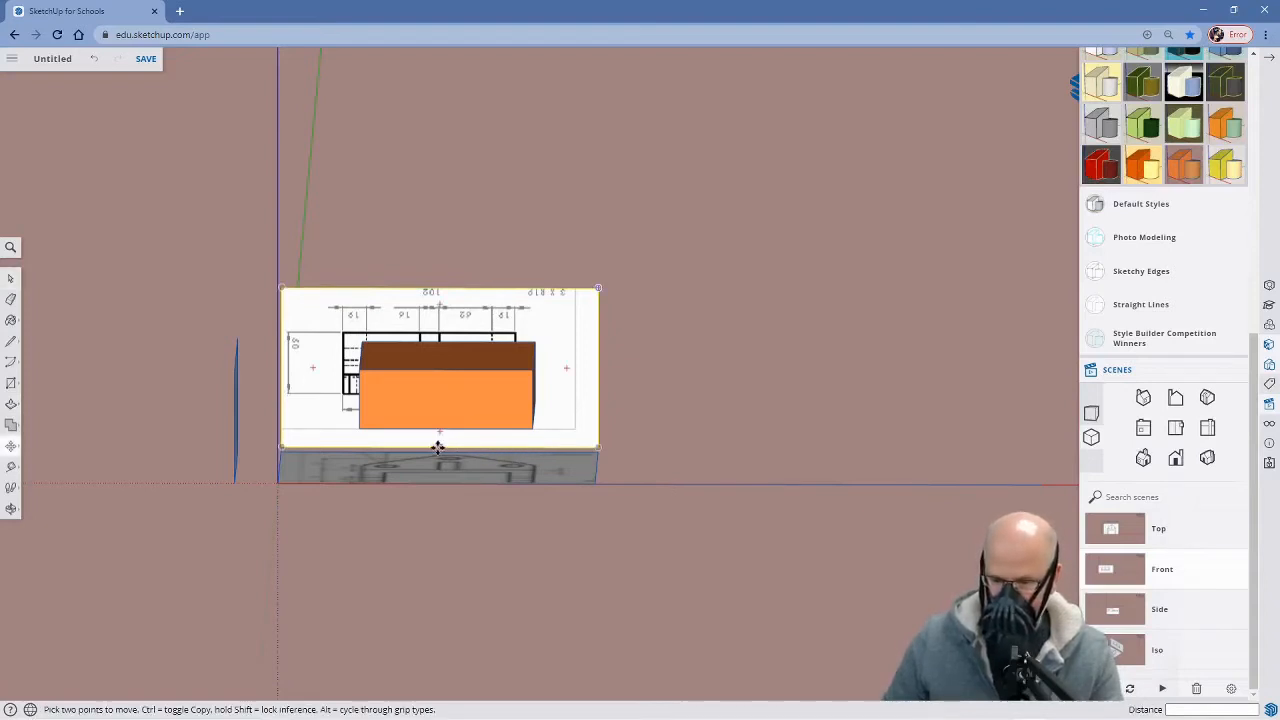
click(284, 443)
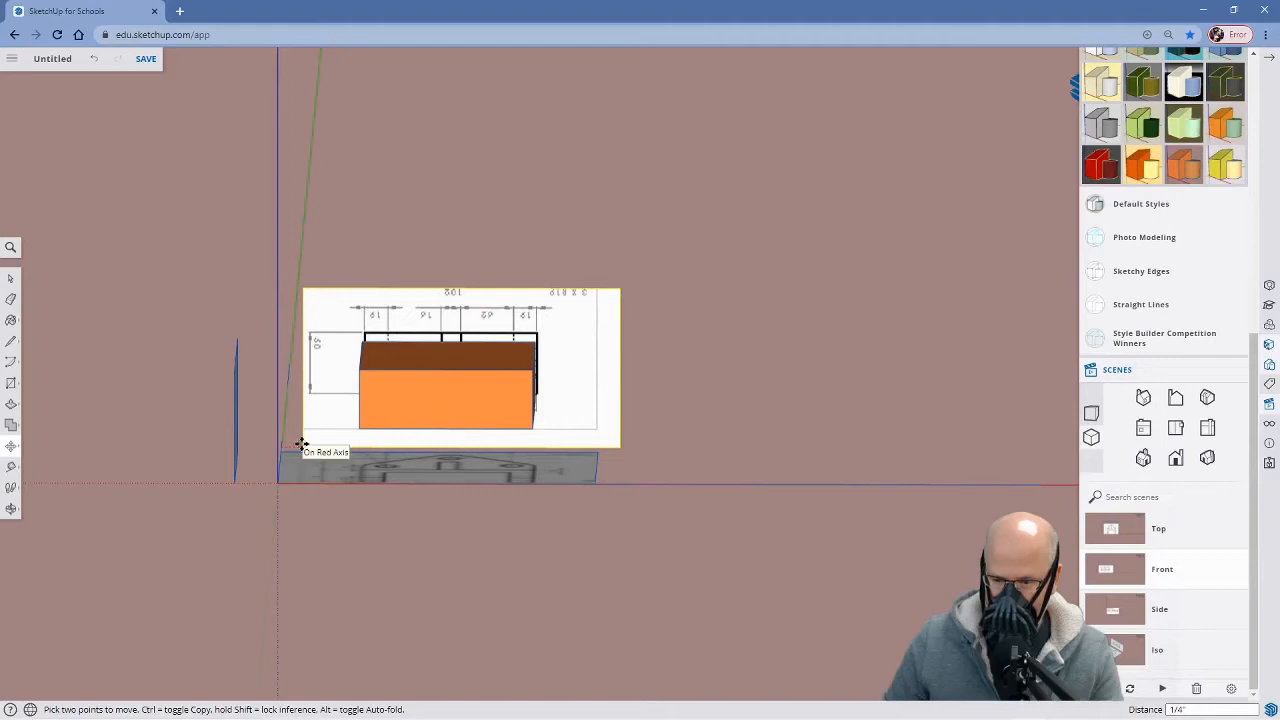
click(300, 443)
Return to the Top scene and turn on X-ray face transparency so the drawing can be traced through the block
middle_drag(738, 507, 666, 566)
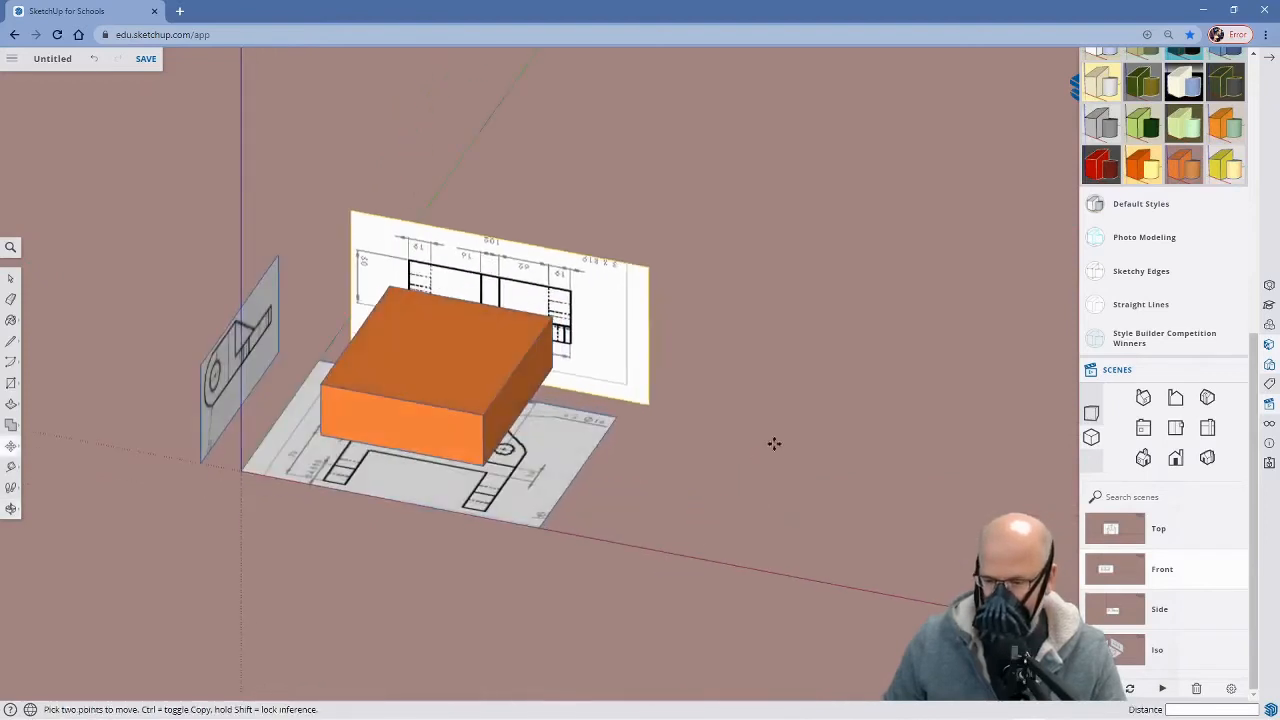
middle_drag(771, 443, 707, 532)
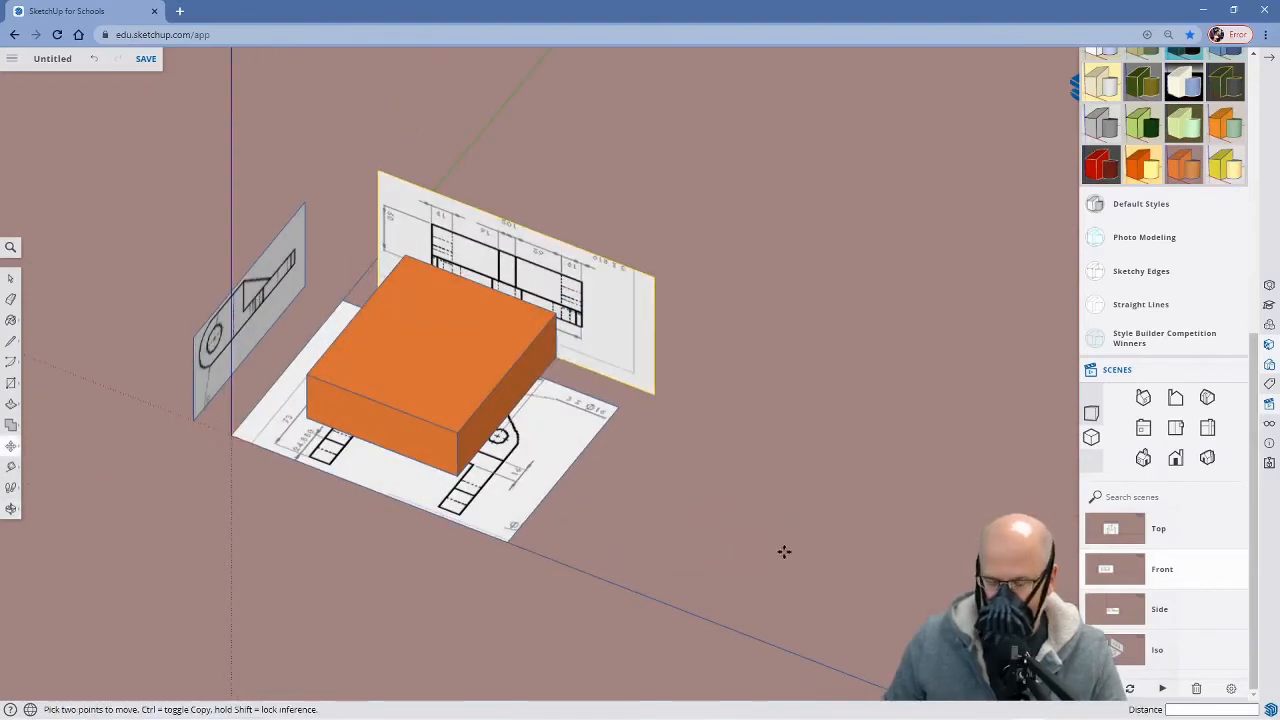
click(11, 248)
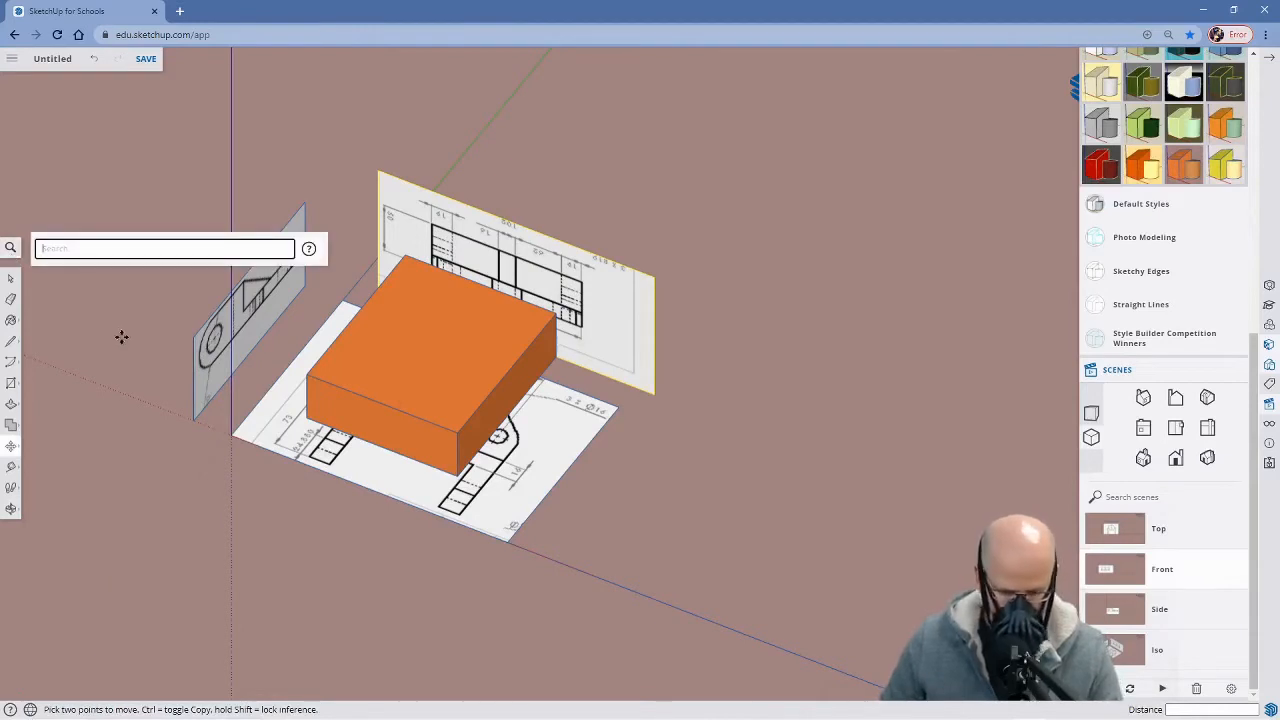
click(1141, 536)
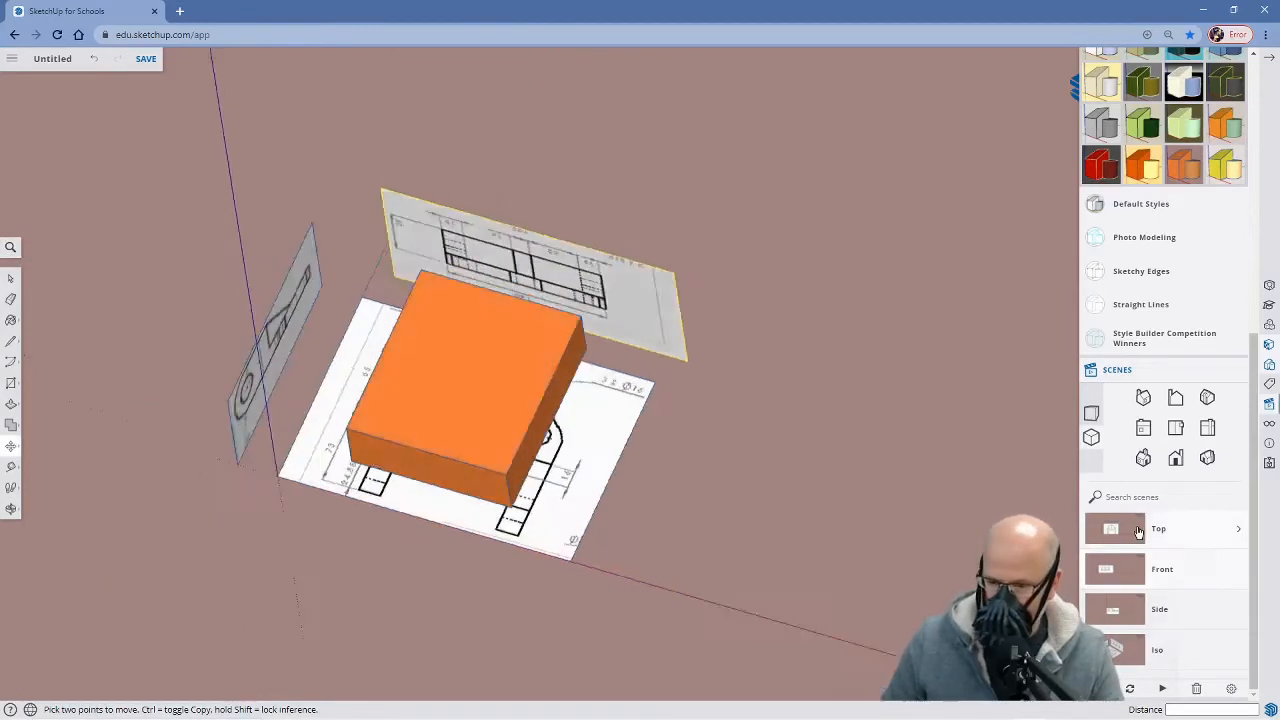
click(11, 247)
text(x)
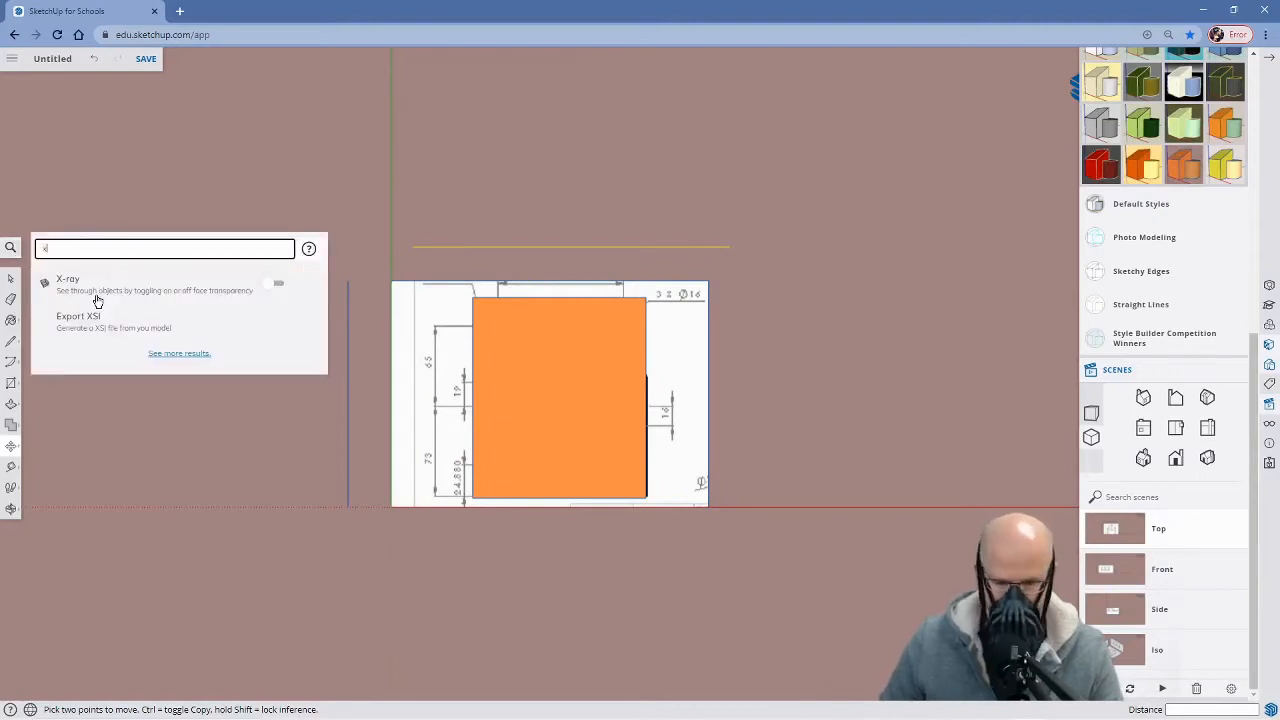
click(273, 287)
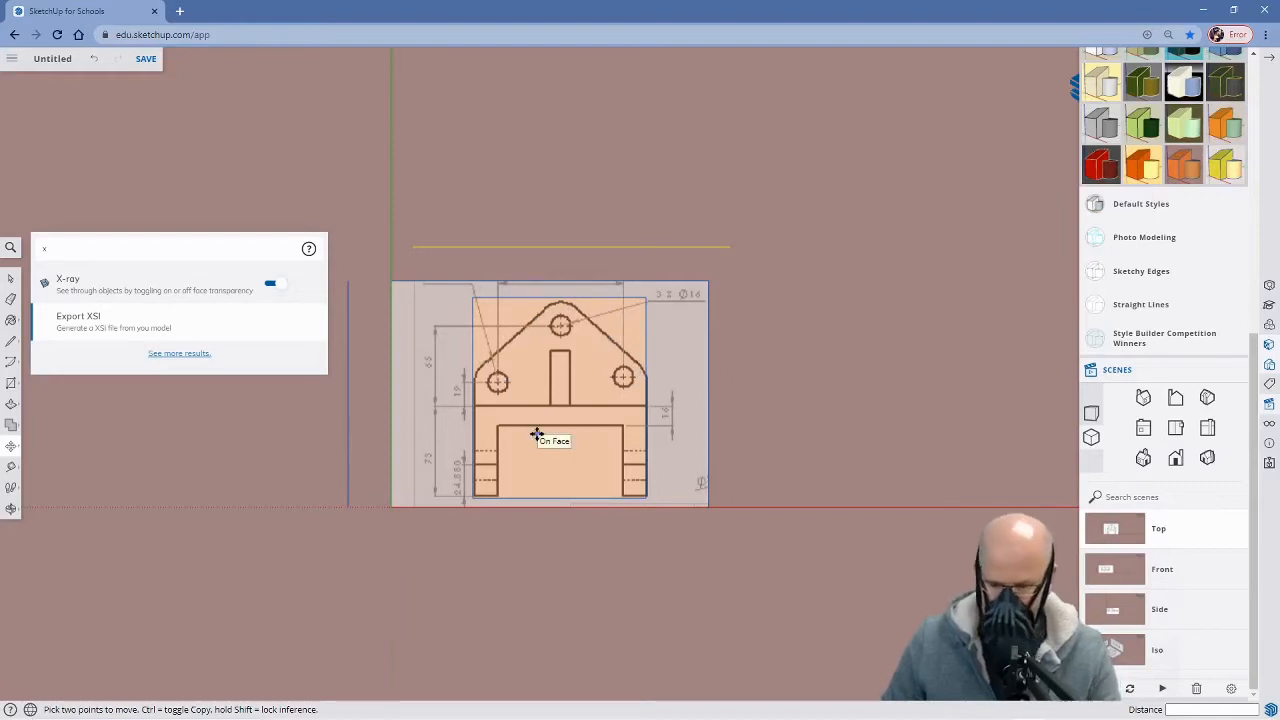
Place a horizontal guide 13/16" above the block's lower edge, along the upper edge of the opening between the bracket's legs
key(t)
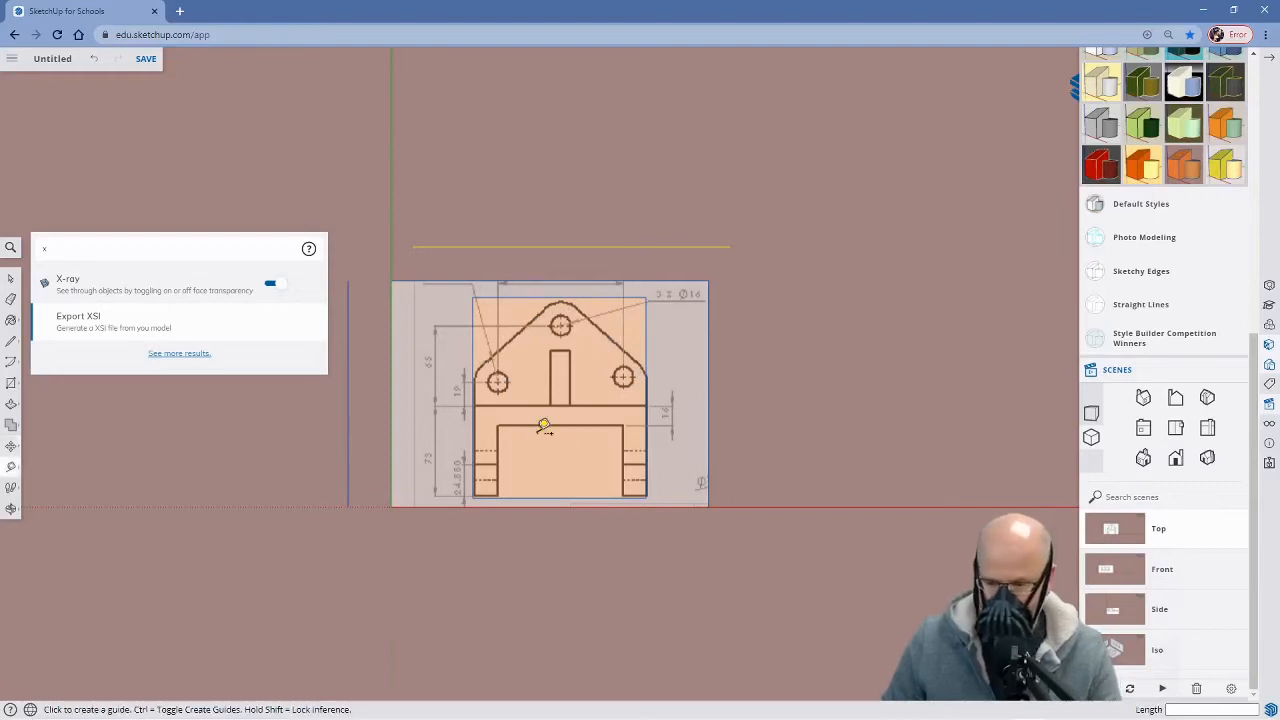
click(559, 497)
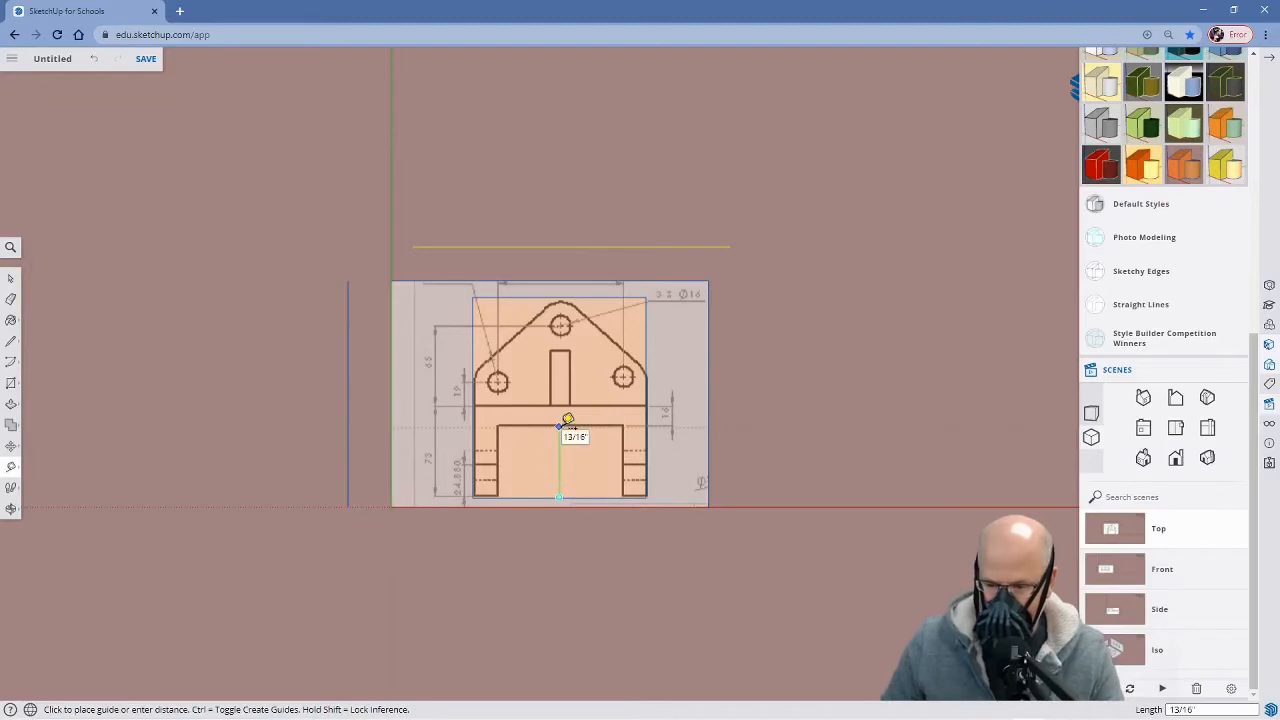
scroll(559, 426, up, 2)
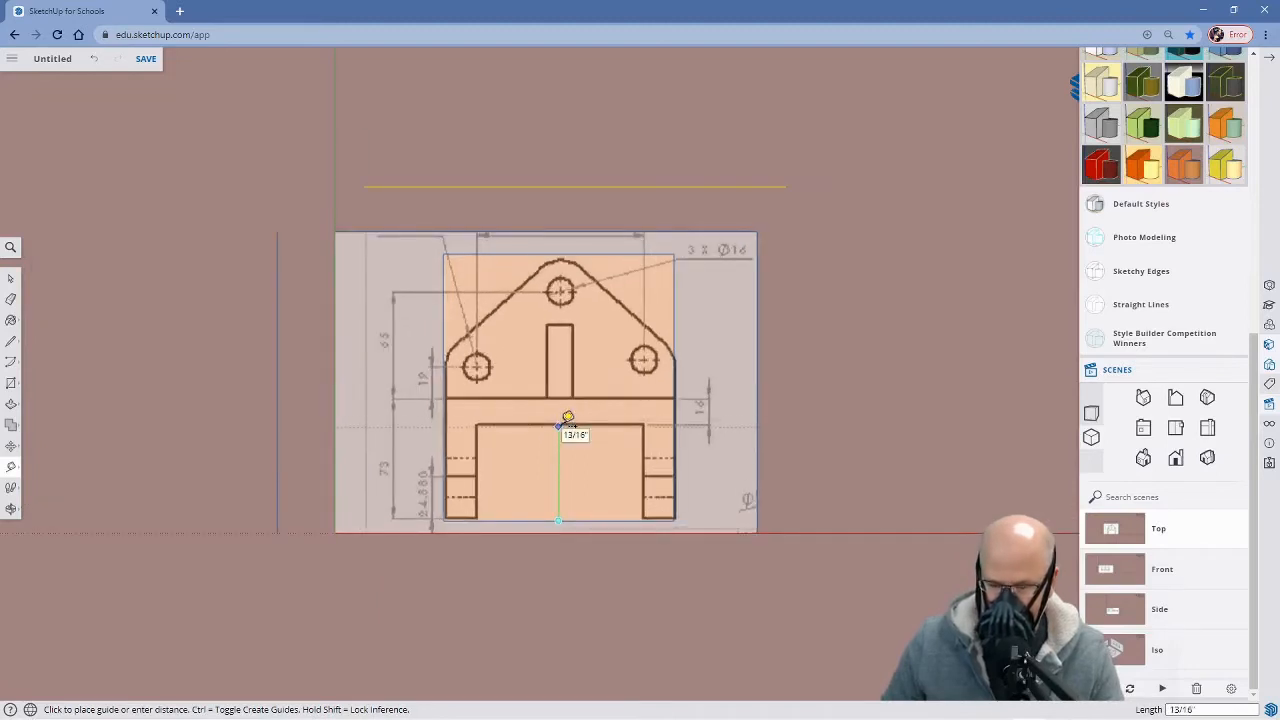
click(563, 421)
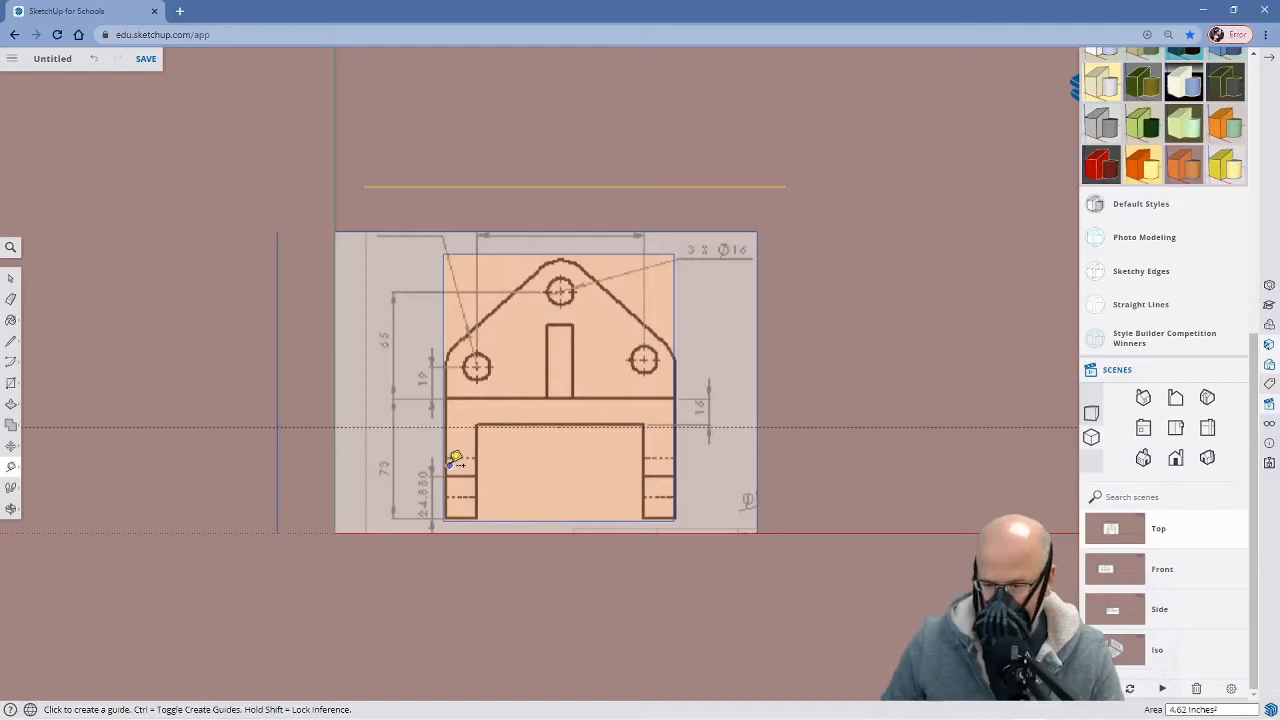
Place two vertical guides along the inner sides of the bracket's left and right legs
click(334, 466)
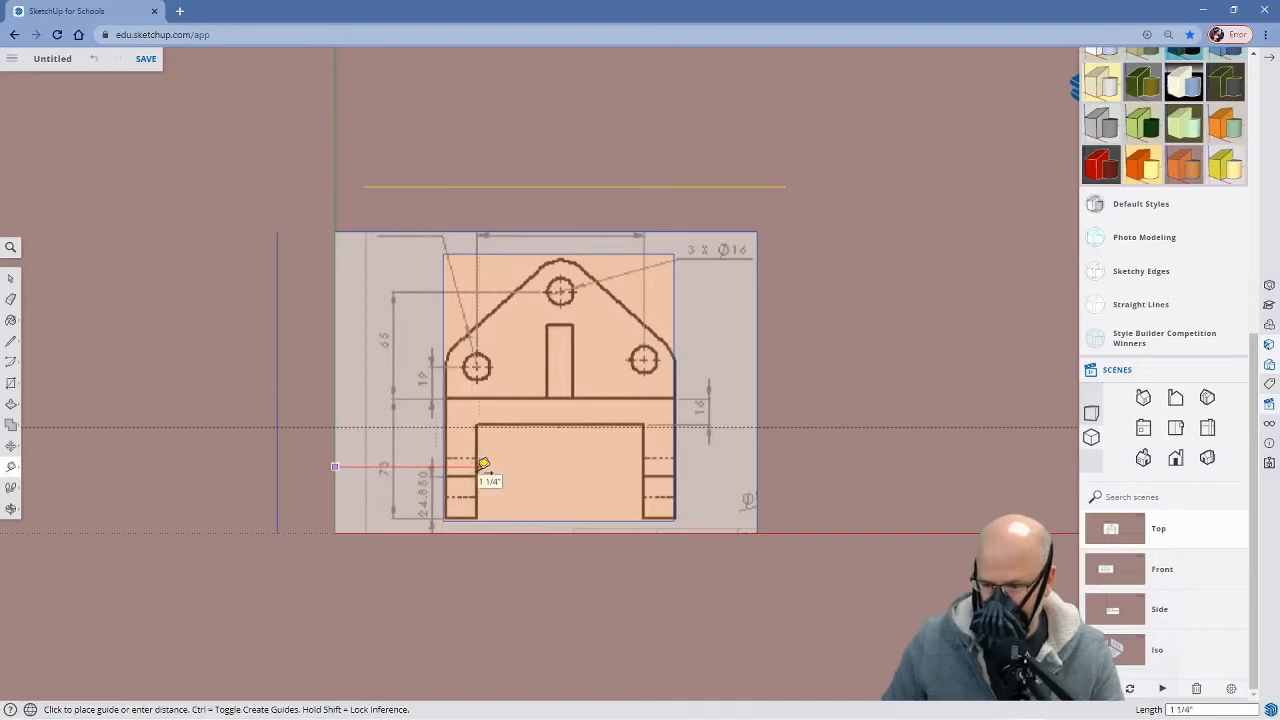
scroll(484, 465, up, 3)
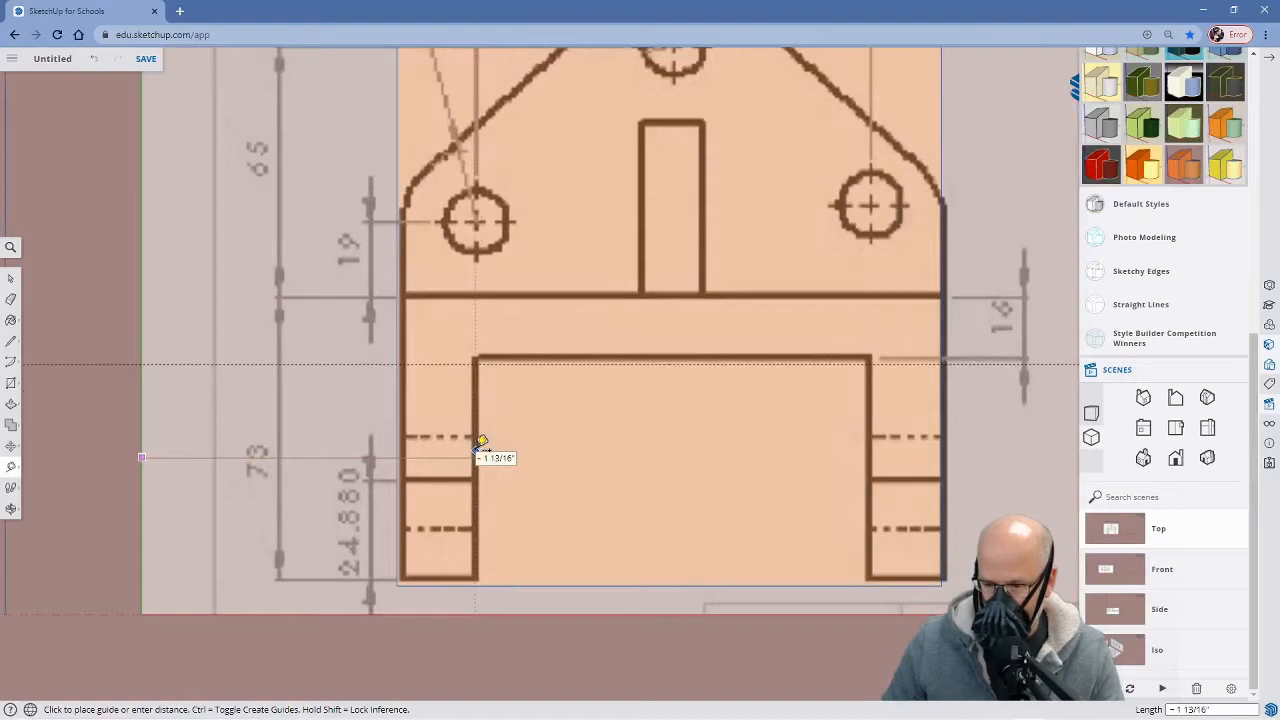
click(481, 441)
scroll(979, 510, down, 2)
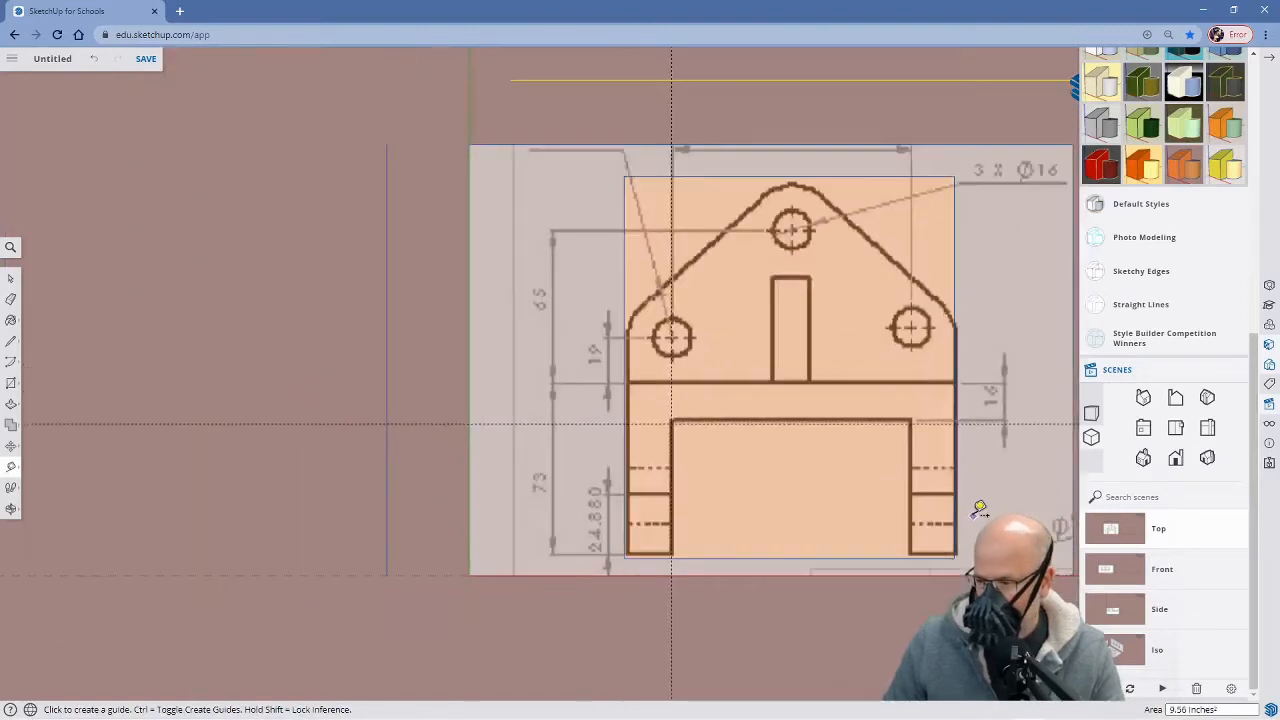
scroll(979, 510, down, 3)
click(1034, 496)
scroll(952, 493, up, 5)
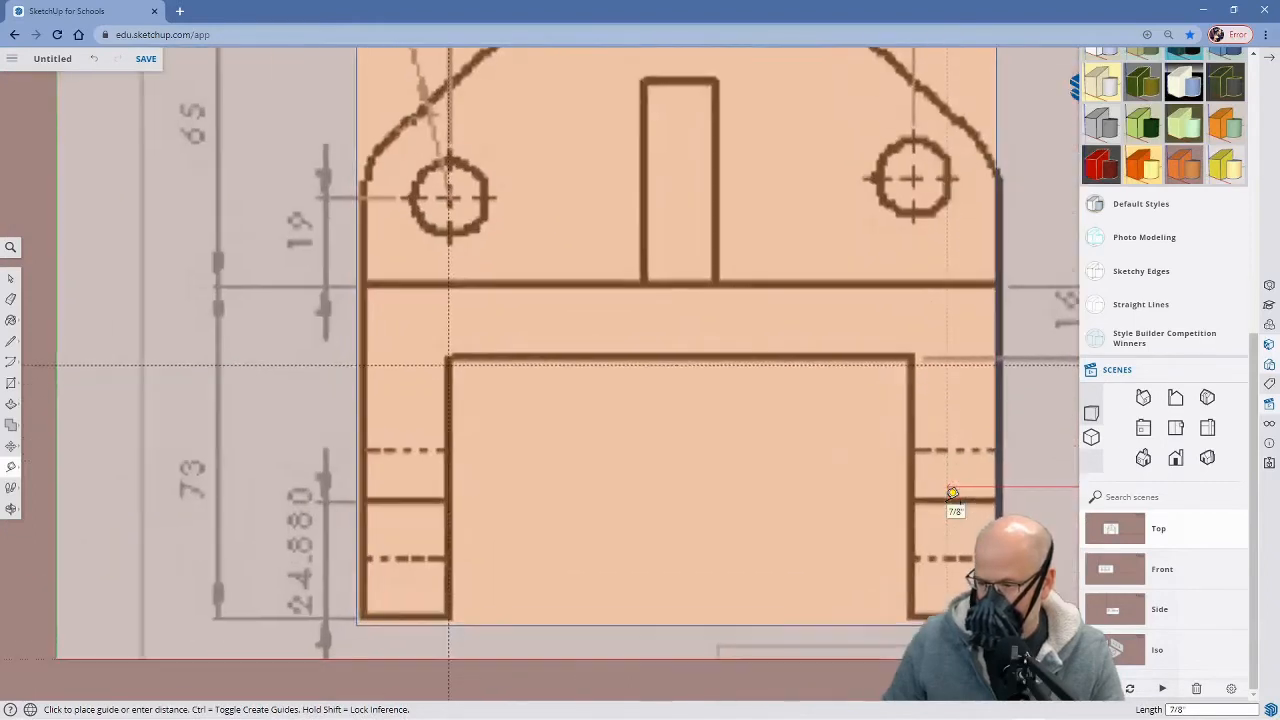
click(916, 451)
scroll(716, 511, down, 3)
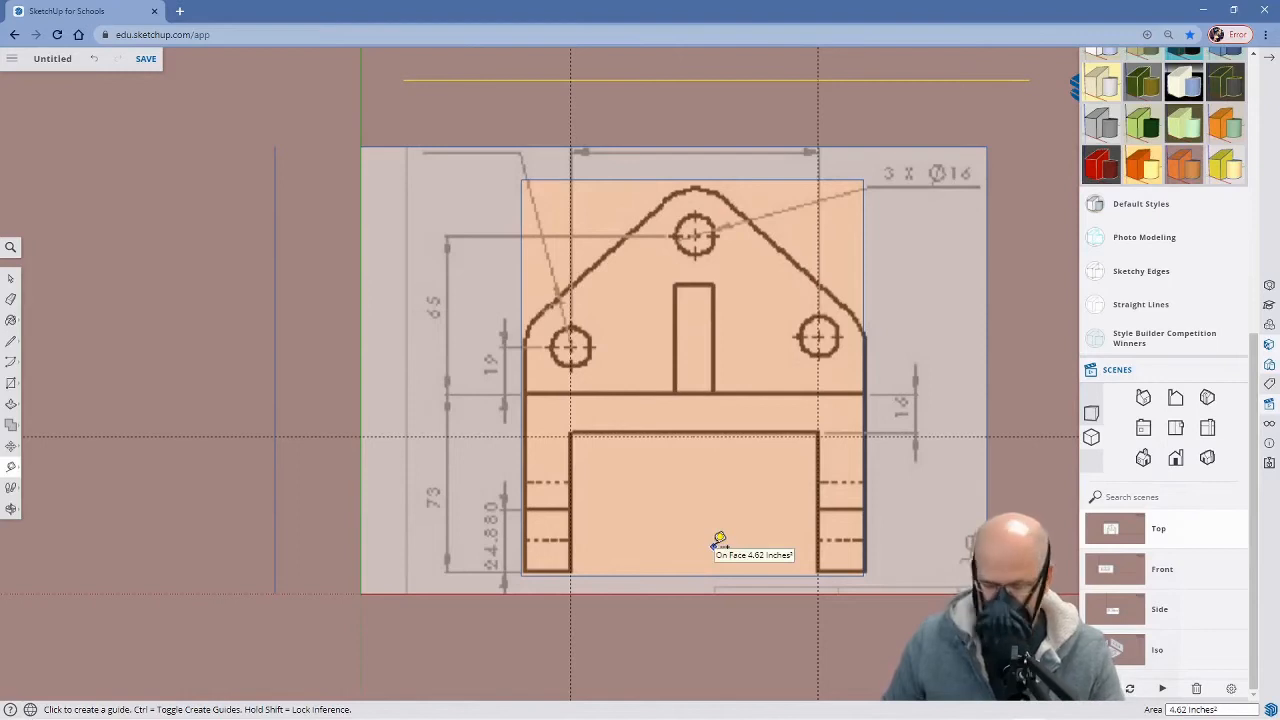
Outline the opening between the bracket's legs on the block with lines joining the guide intersections and the block's lower edge
key(l)
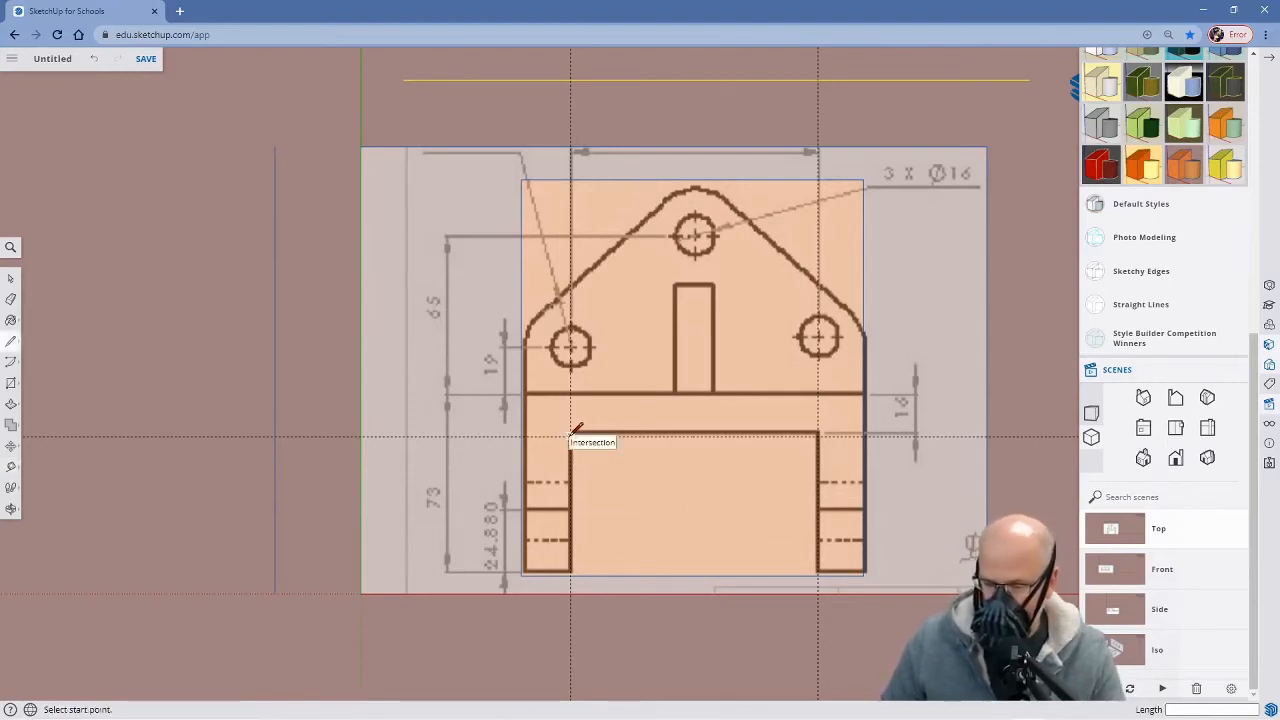
scroll(573, 433, up, 1)
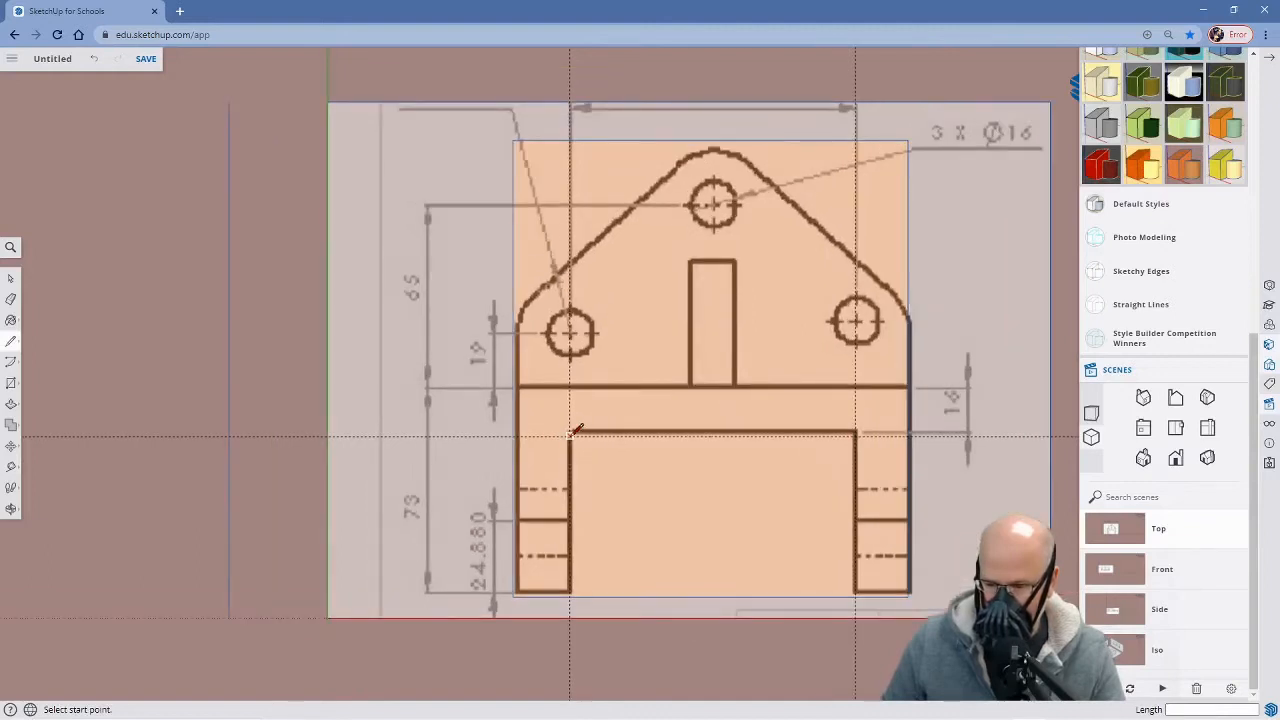
click(570, 434)
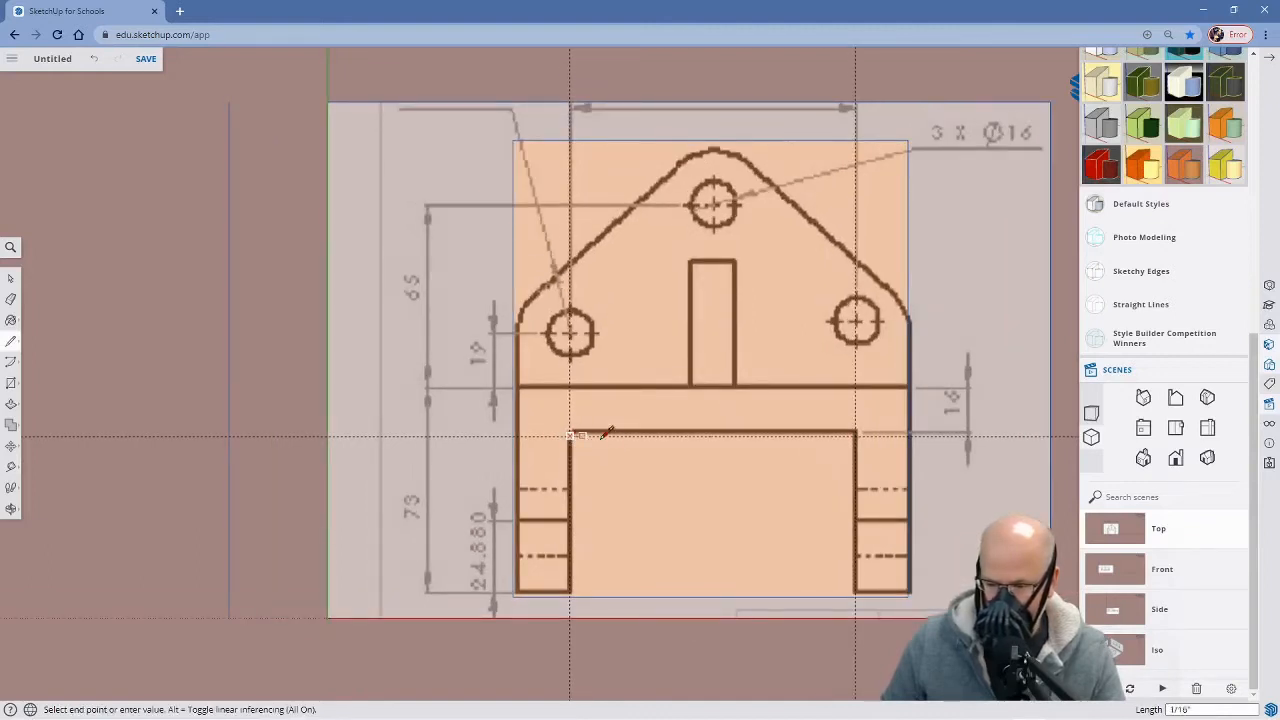
click(855, 434)
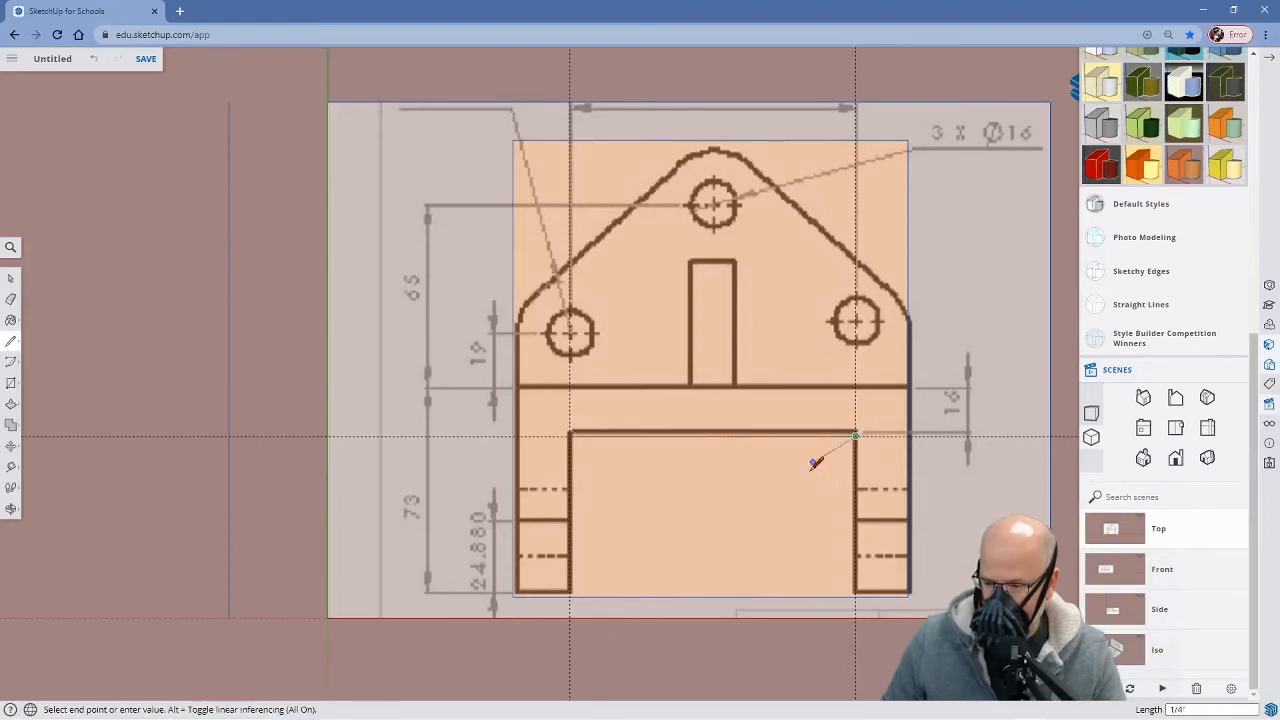
click(856, 595)
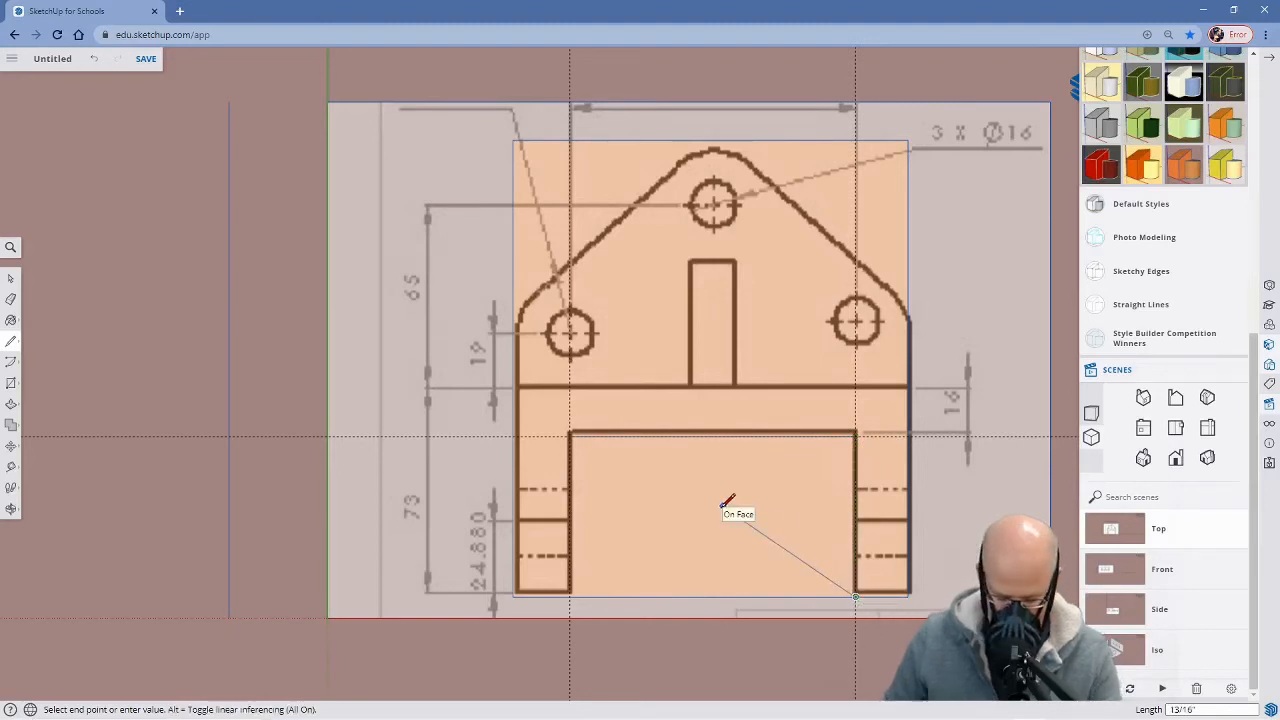
key(Escape)
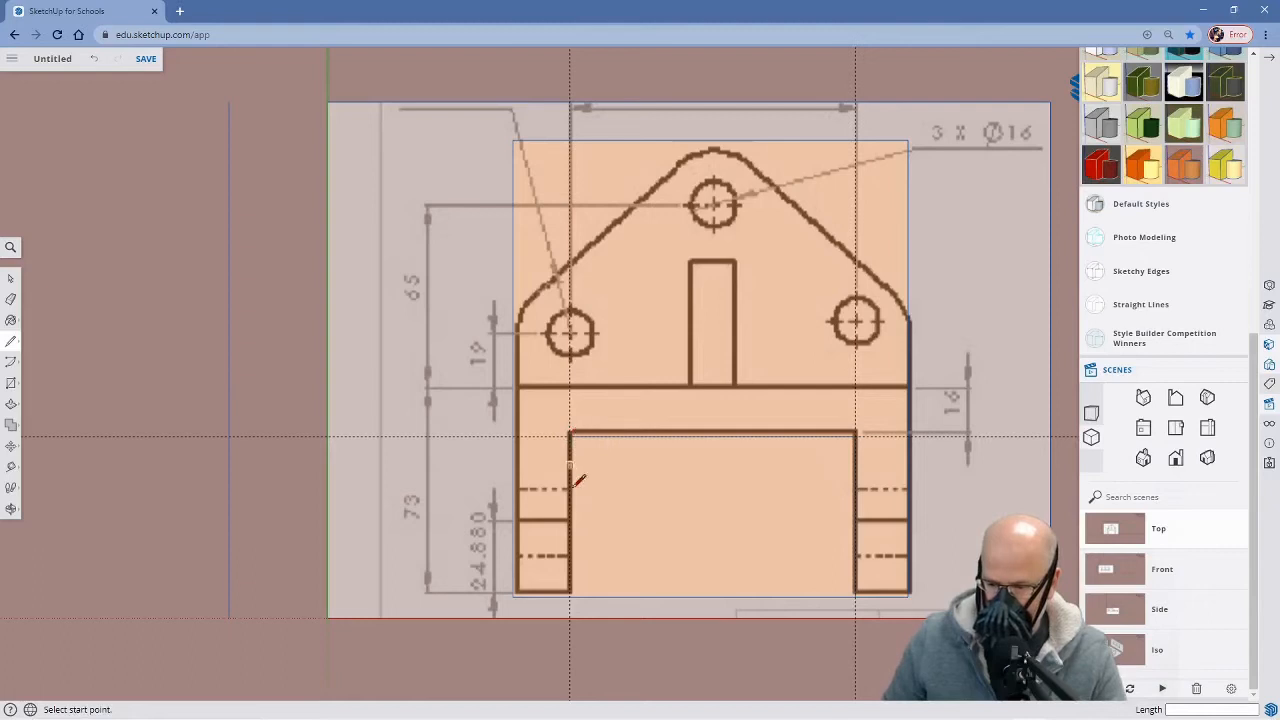
click(570, 596)
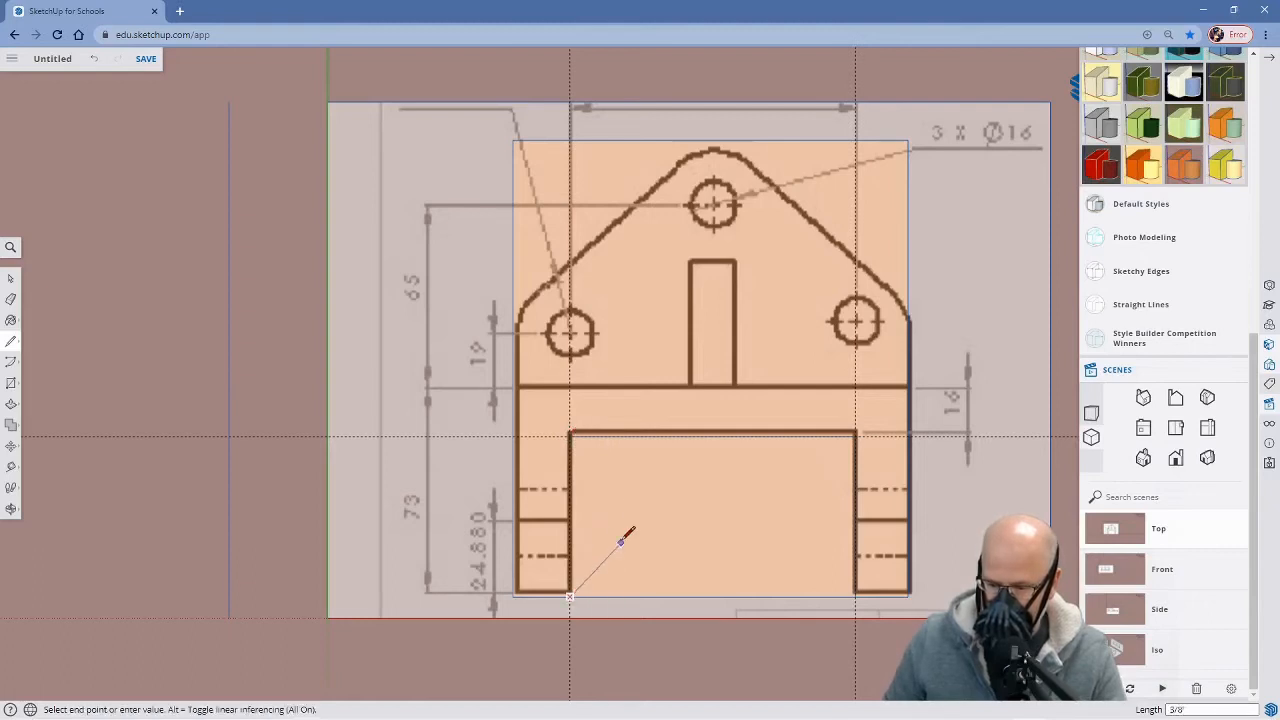
click(570, 437)
Push the outlined opening face down 11/16" through the block to cut the gap between the legs
mouse_move(740, 568)
middle_down()
mouse_move(579, 438)
mouse_move(530, 347)
middle_up()
scroll(674, 476, down, 3)
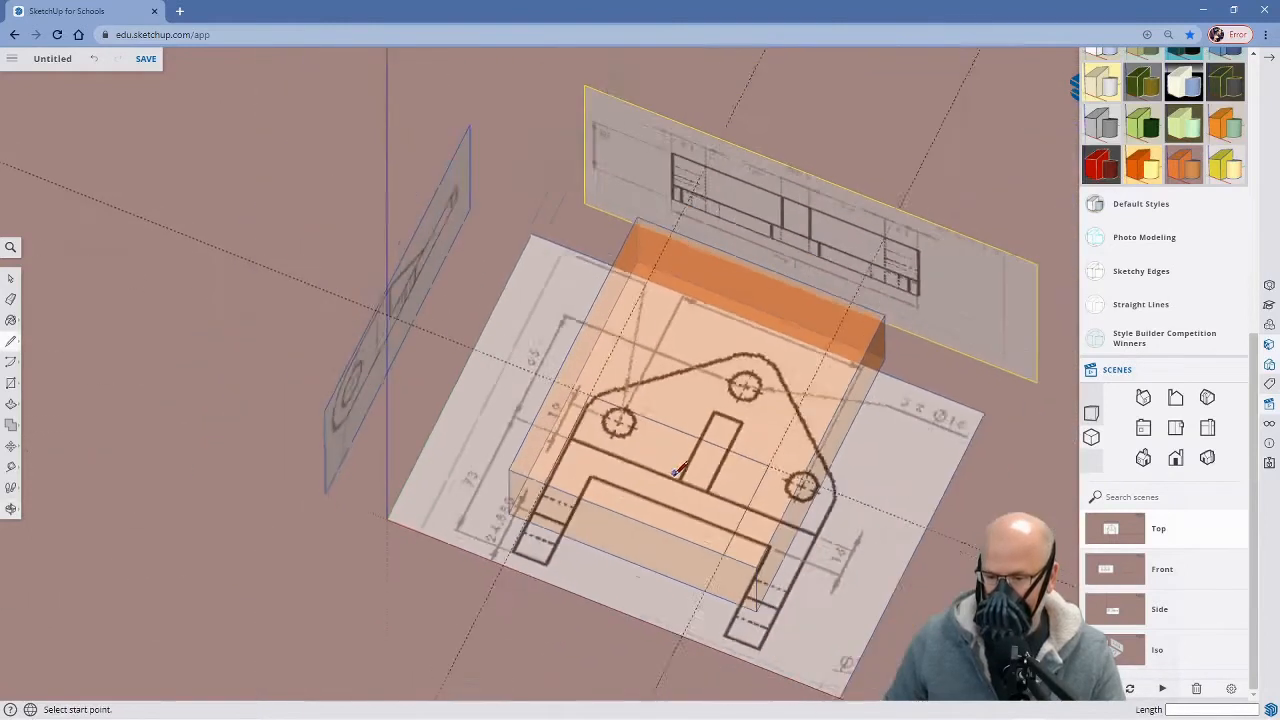
mouse_move(674, 478)
middle_down()
mouse_move(699, 475)
mouse_move(686, 366)
mouse_move(690, 465)
middle_up()
key(space)
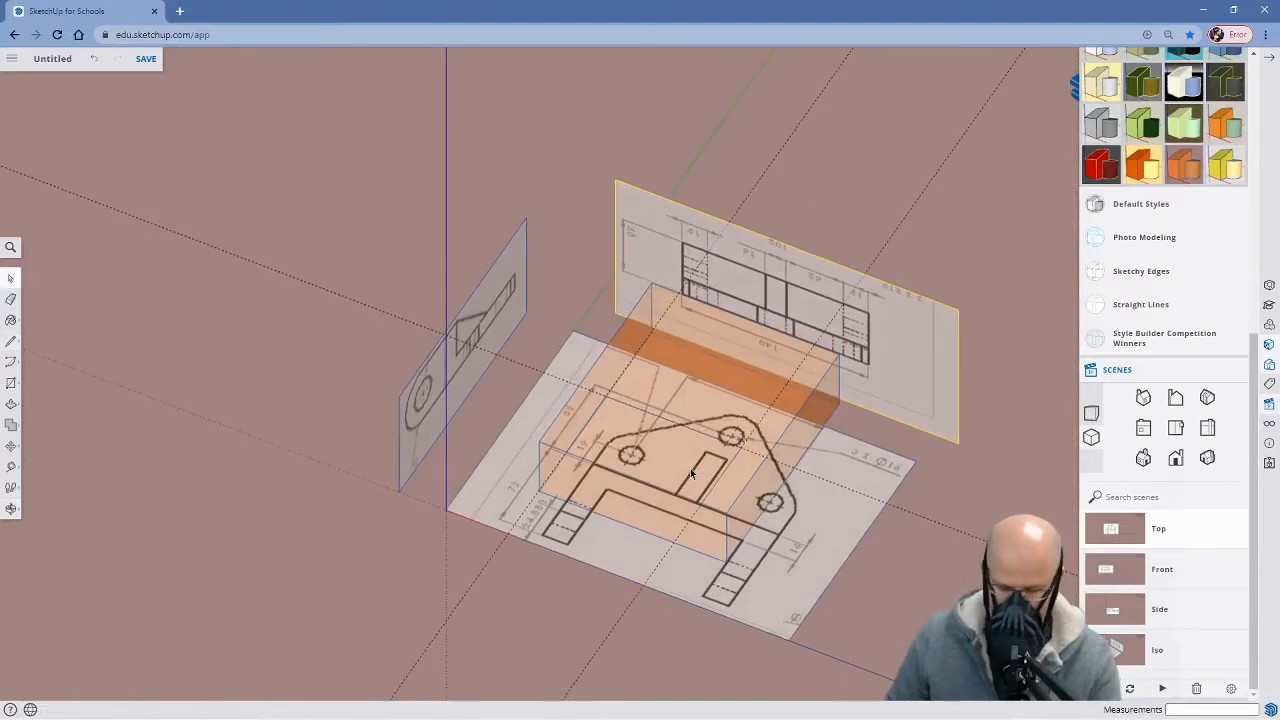
key(p)
click(654, 455)
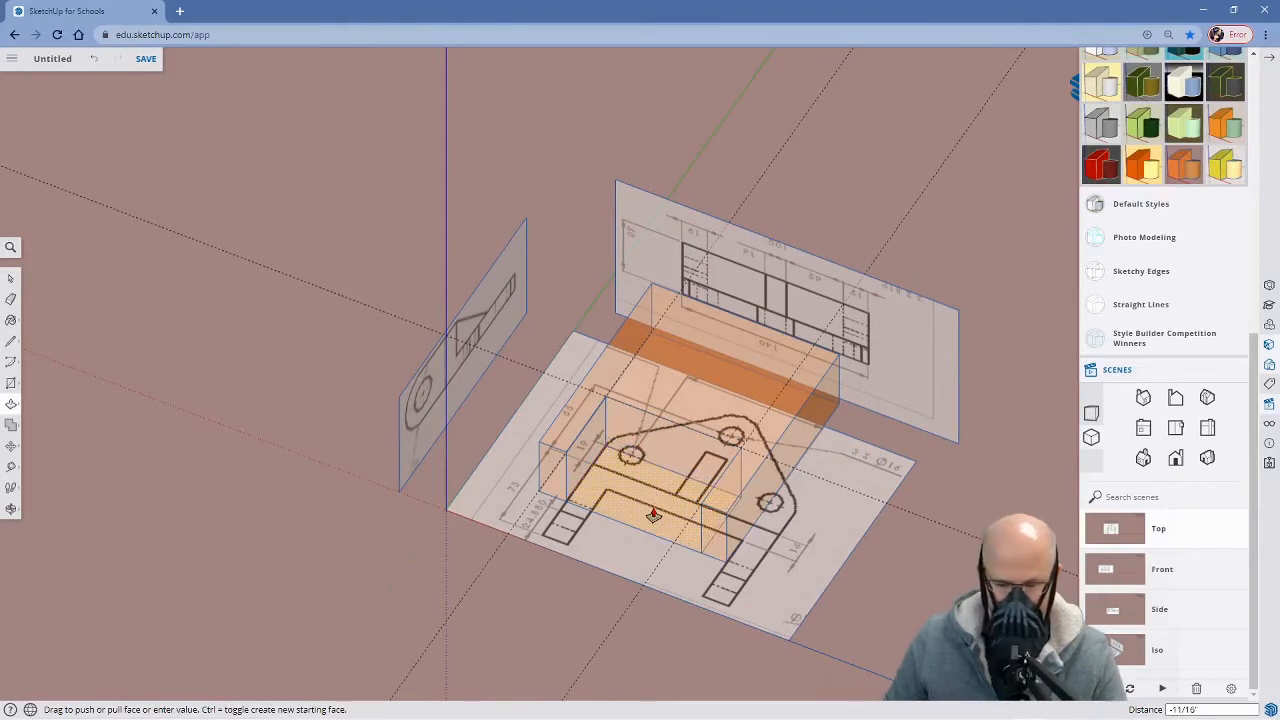
click(652, 515)
Turn off X-ray face transparency and examine the cut block from several angles
mouse_move(571, 563)
middle_down()
mouse_move(649, 551)
mouse_move(817, 366)
mouse_move(703, 554)
mouse_move(848, 570)
mouse_move(860, 482)
mouse_move(820, 634)
mouse_move(760, 610)
middle_up()
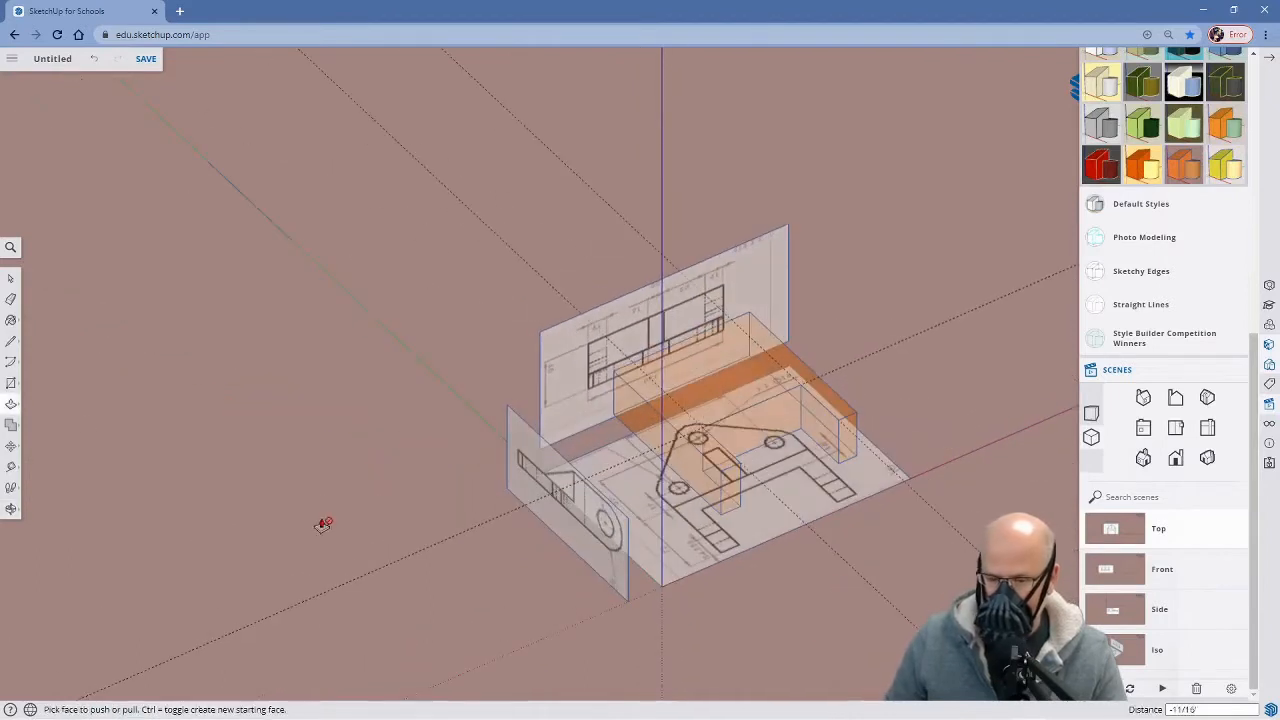
click(12, 248)
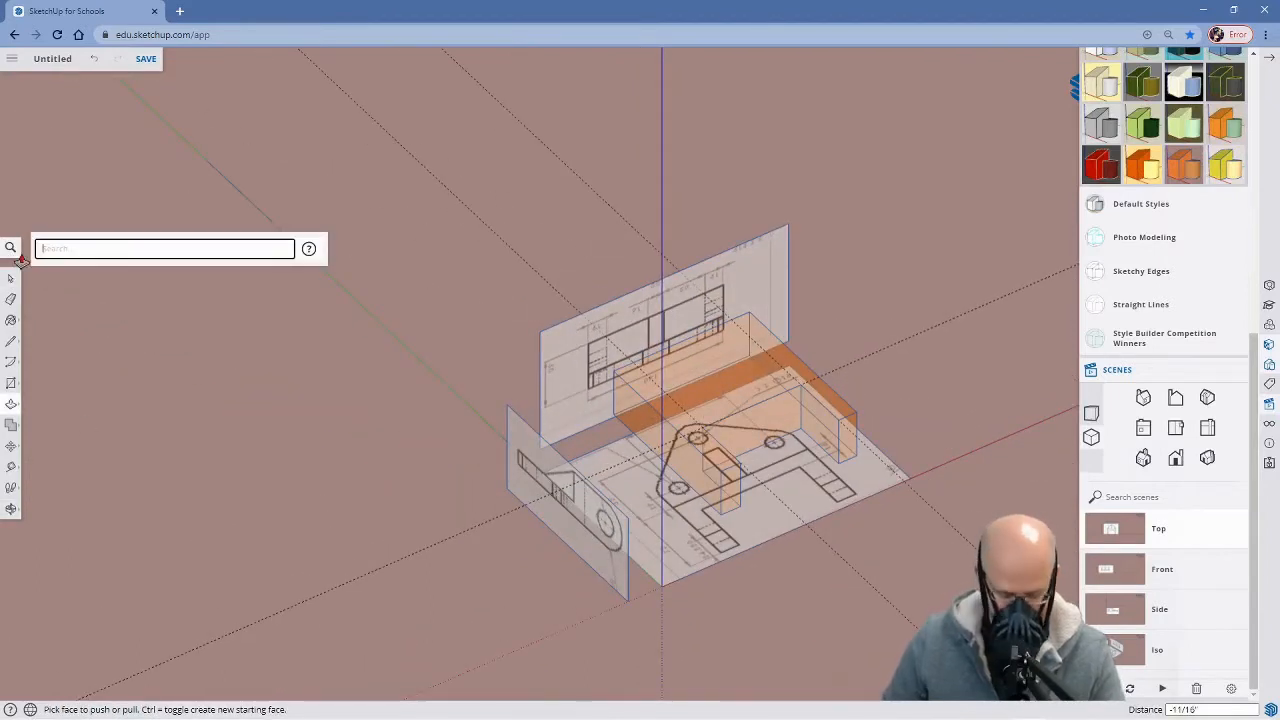
text(x)
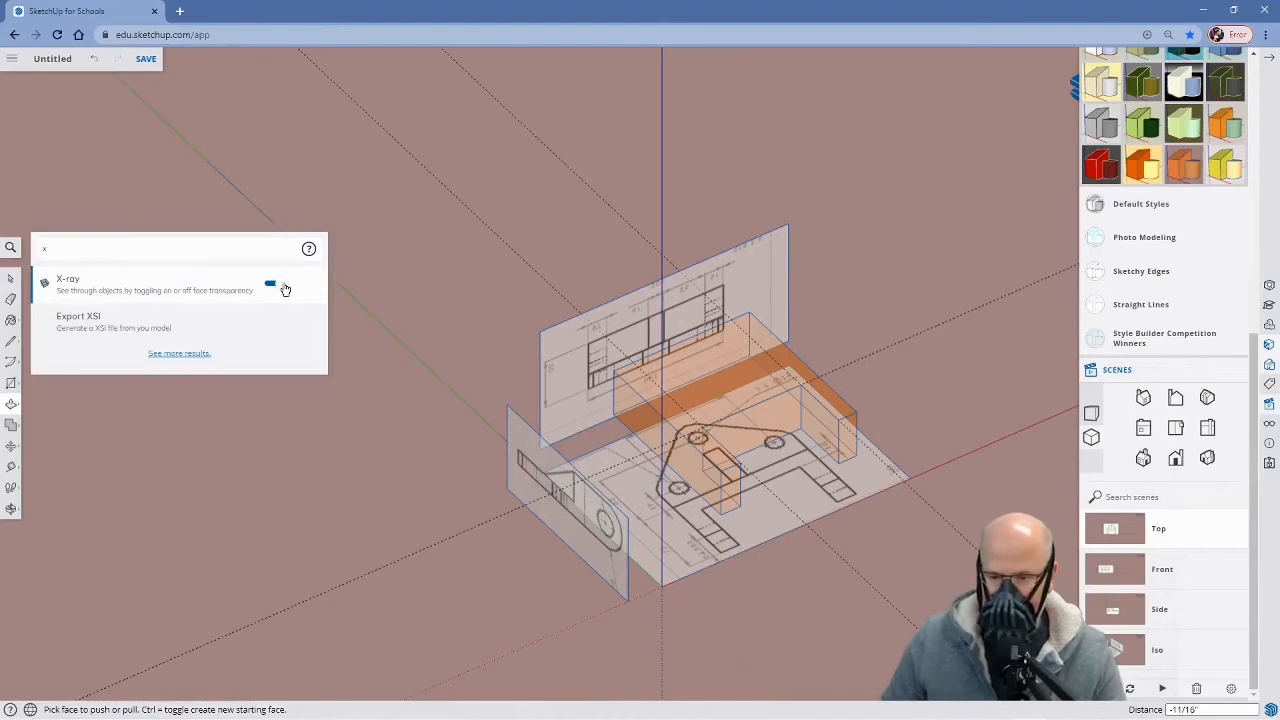
click(281, 287)
middle_drag(771, 488, 494, 294)
key(p)
middle_drag(687, 503, 877, 531)
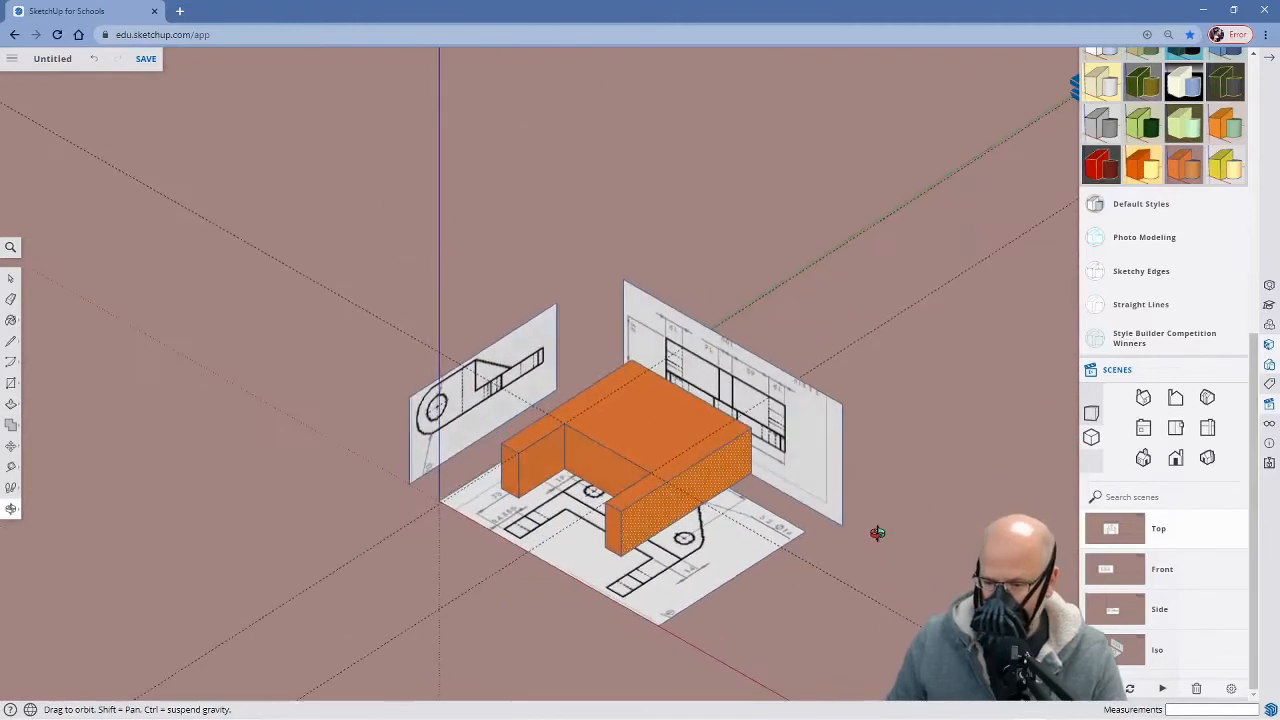
Return to the Top scene and turn X-ray face transparency back on
click(1122, 528)
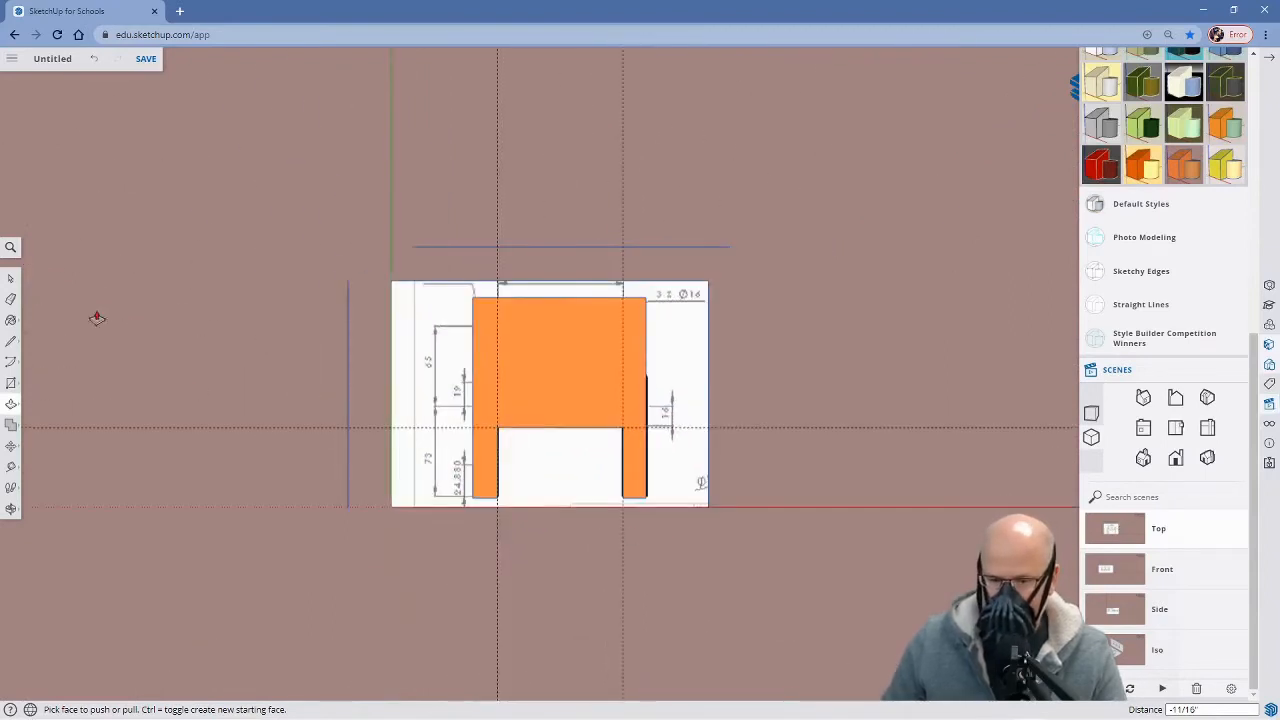
click(11, 247)
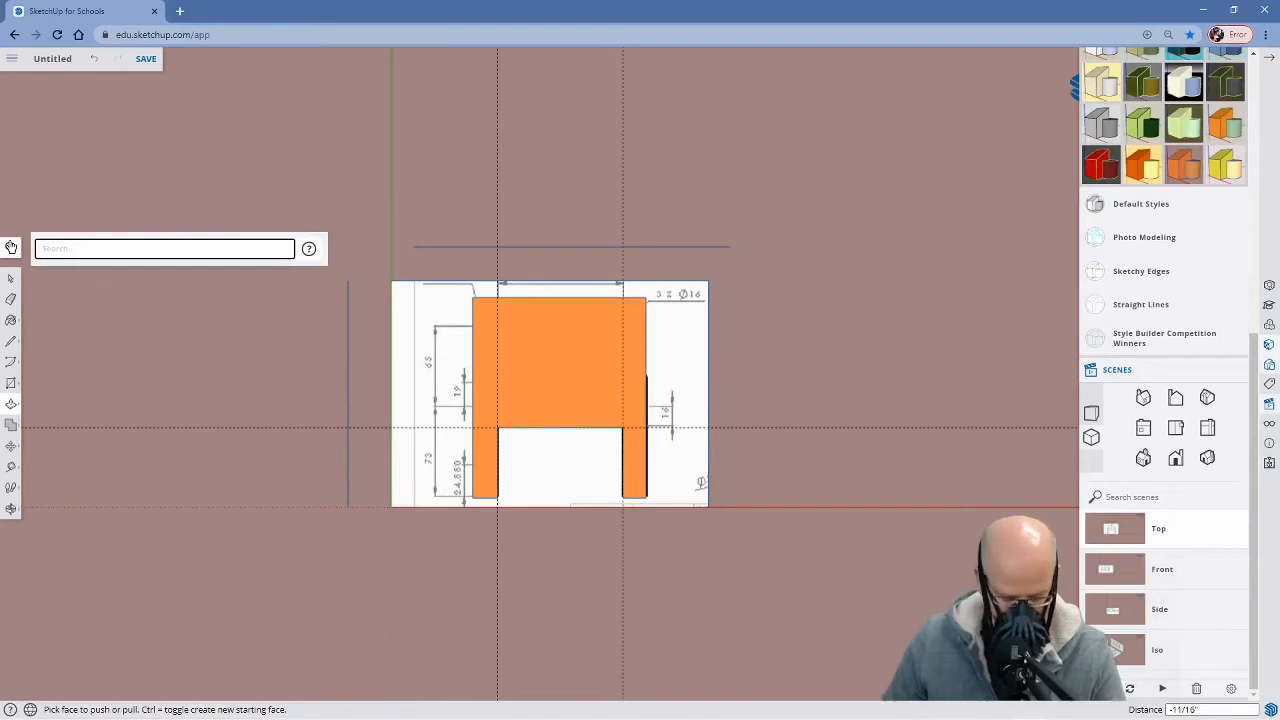
text(x)
click(280, 287)
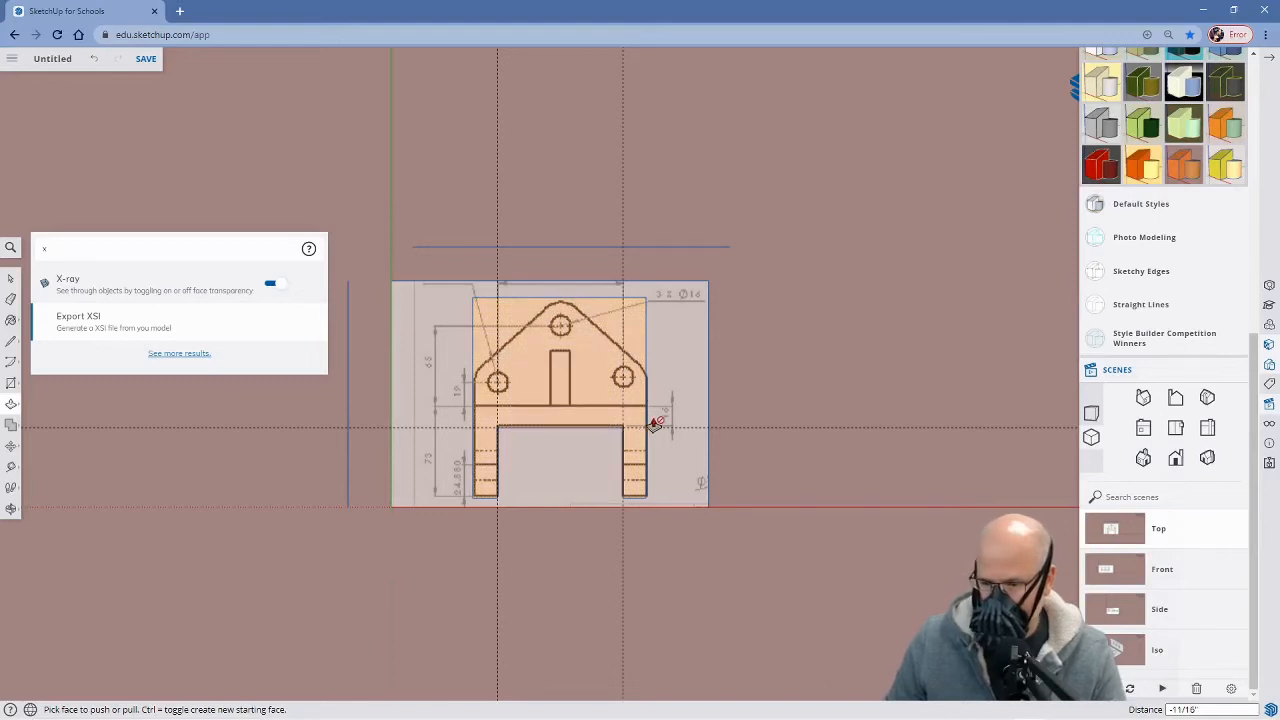
Place a horizontal guide through the centre of the bracket's top hole, offset from the block's upper edge
scroll(654, 424, up, 1)
scroll(654, 424, up, 1)
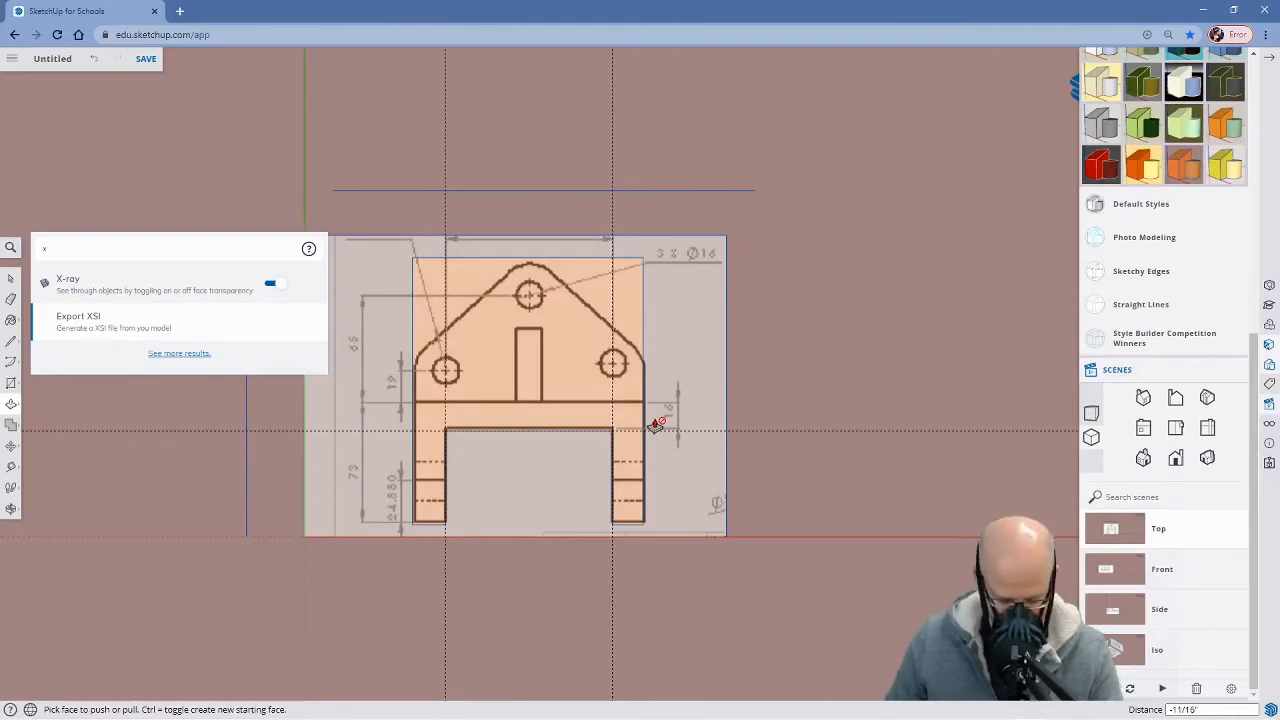
key(t)
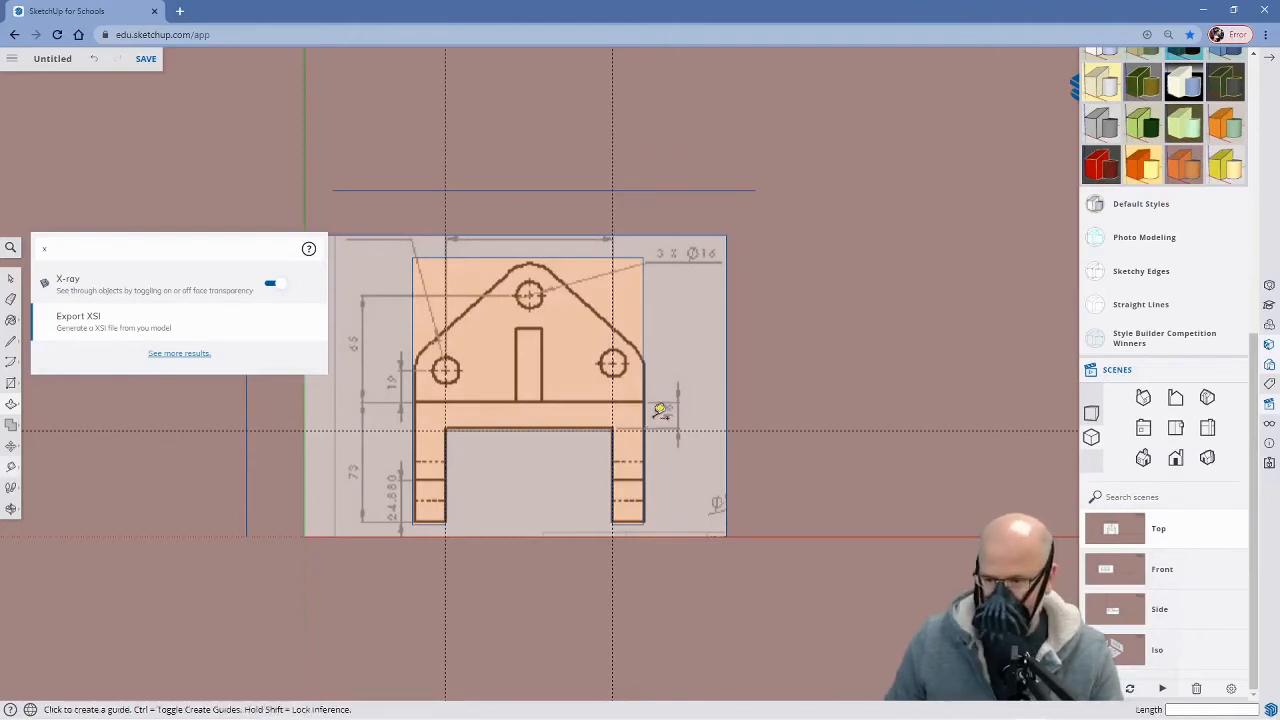
click(533, 254)
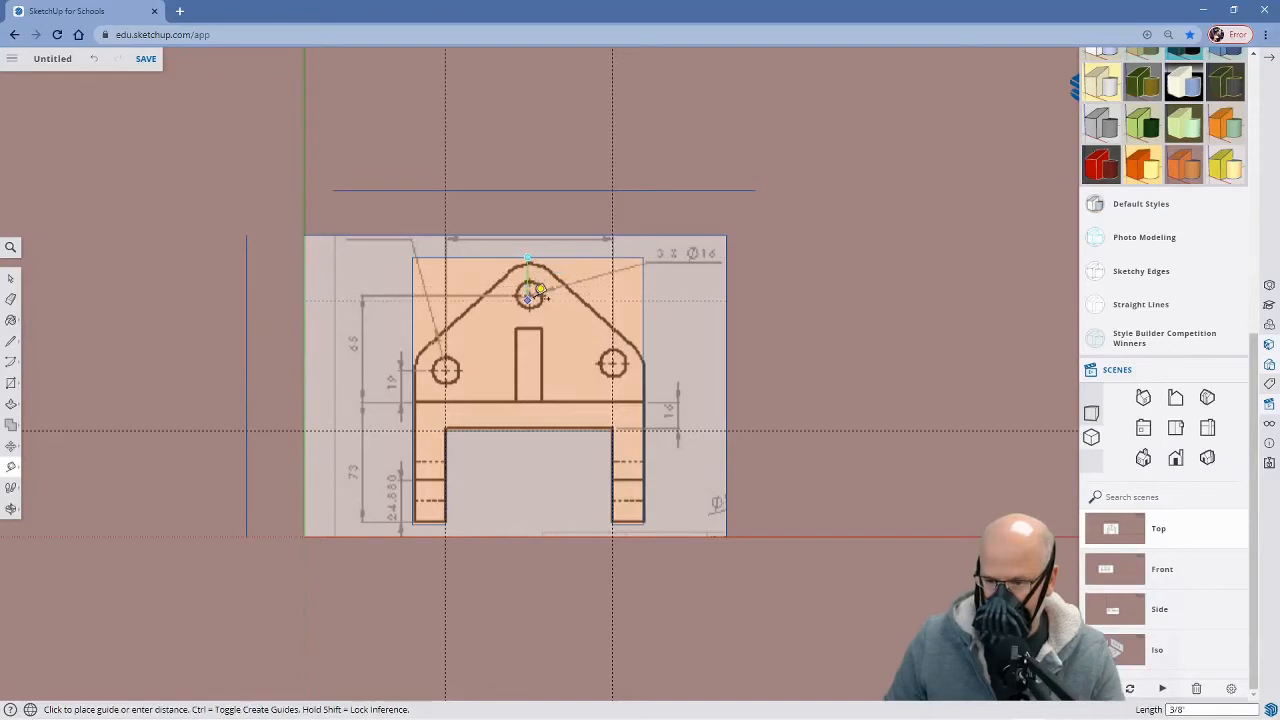
scroll(538, 296, up, 1)
scroll(538, 292, up, 1)
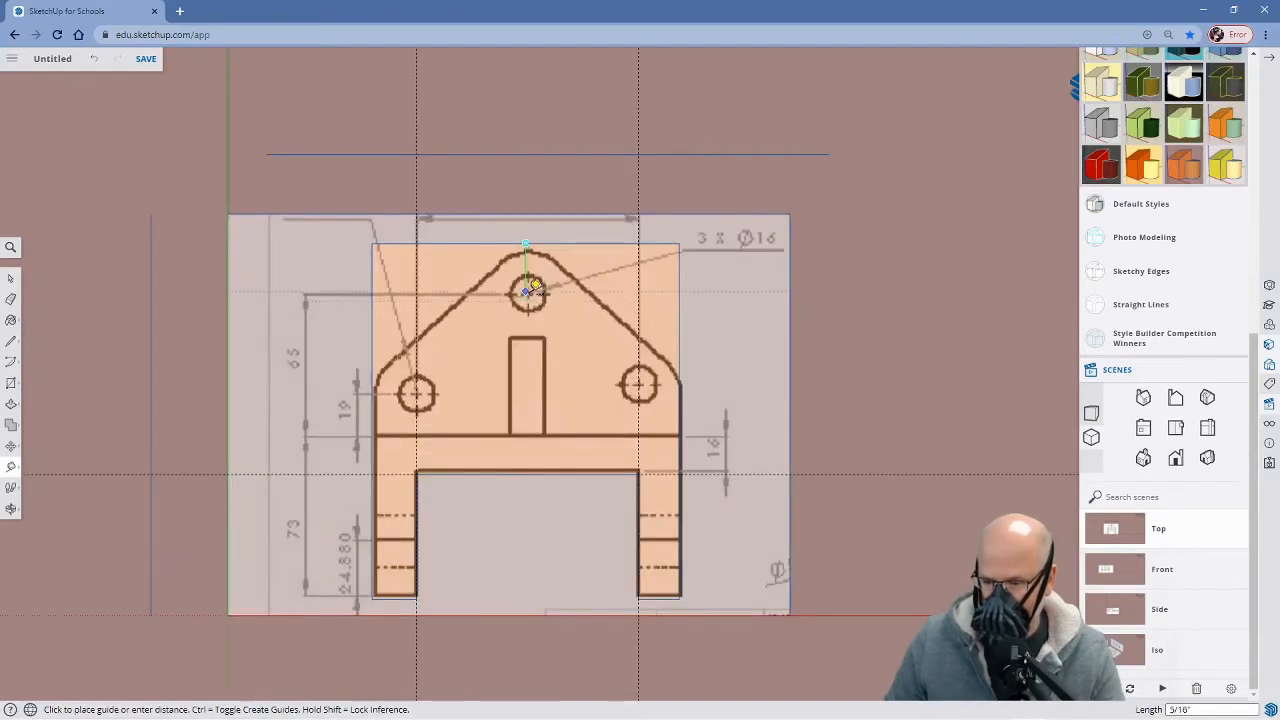
scroll(527, 290, up, 1)
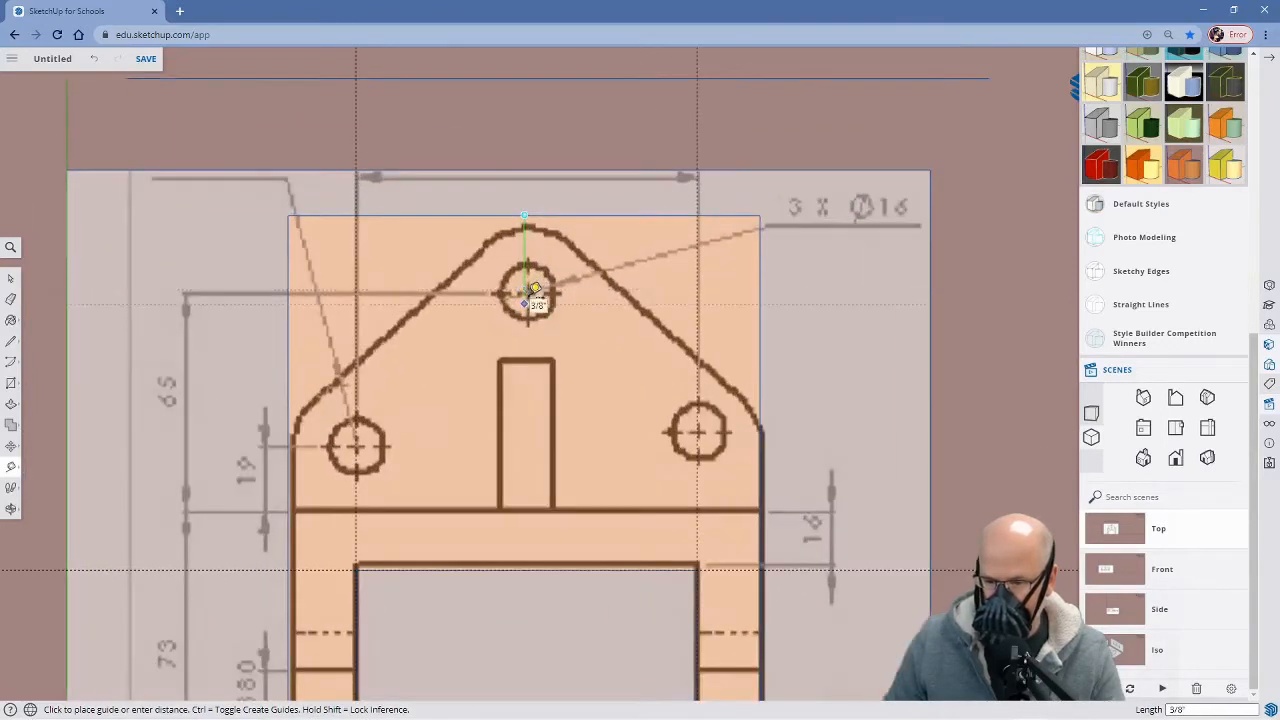
click(525, 289)
scroll(586, 329, down, 2)
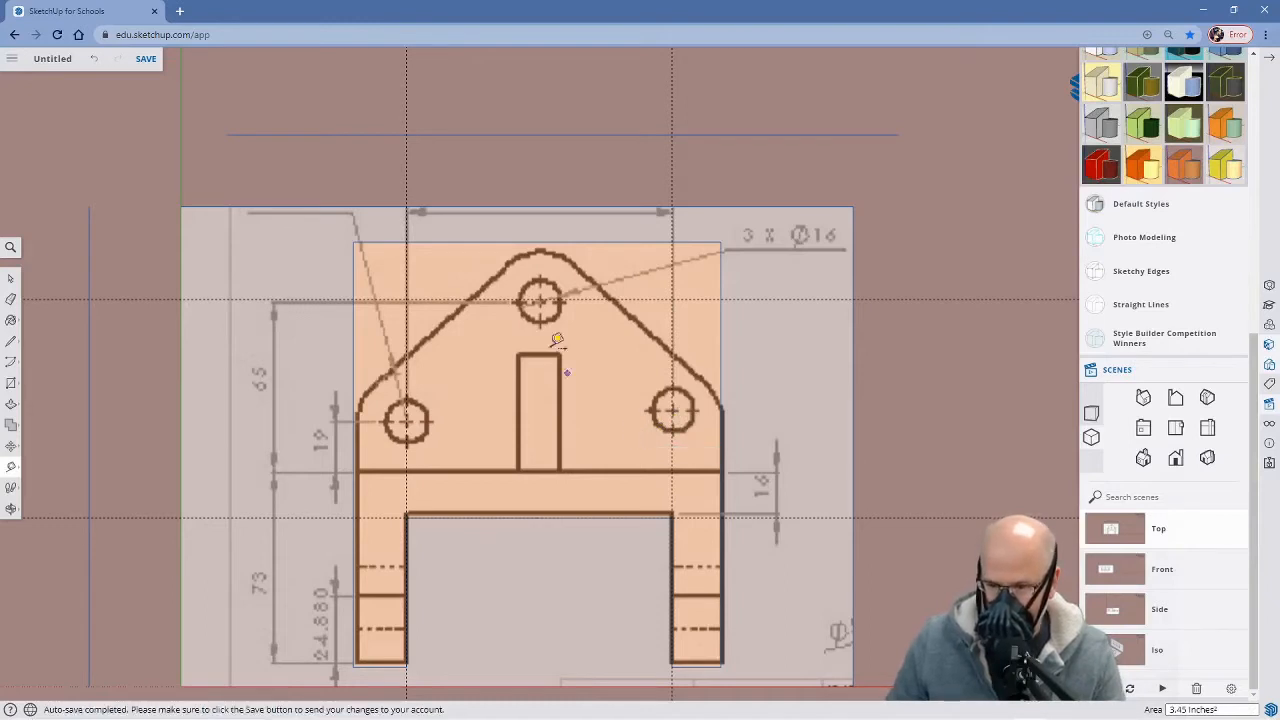
Place horizontal guides along the upper edge of the central rib and where the bracket's sloped sides begin
click(537, 242)
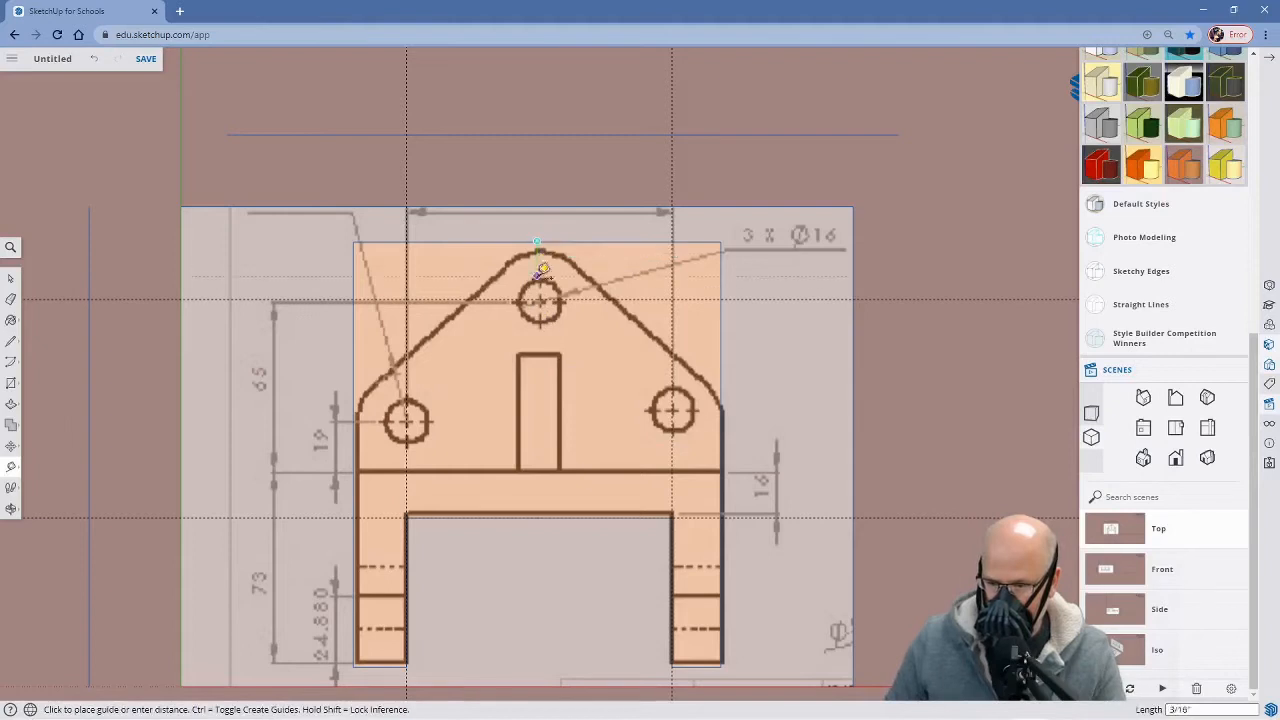
click(538, 355)
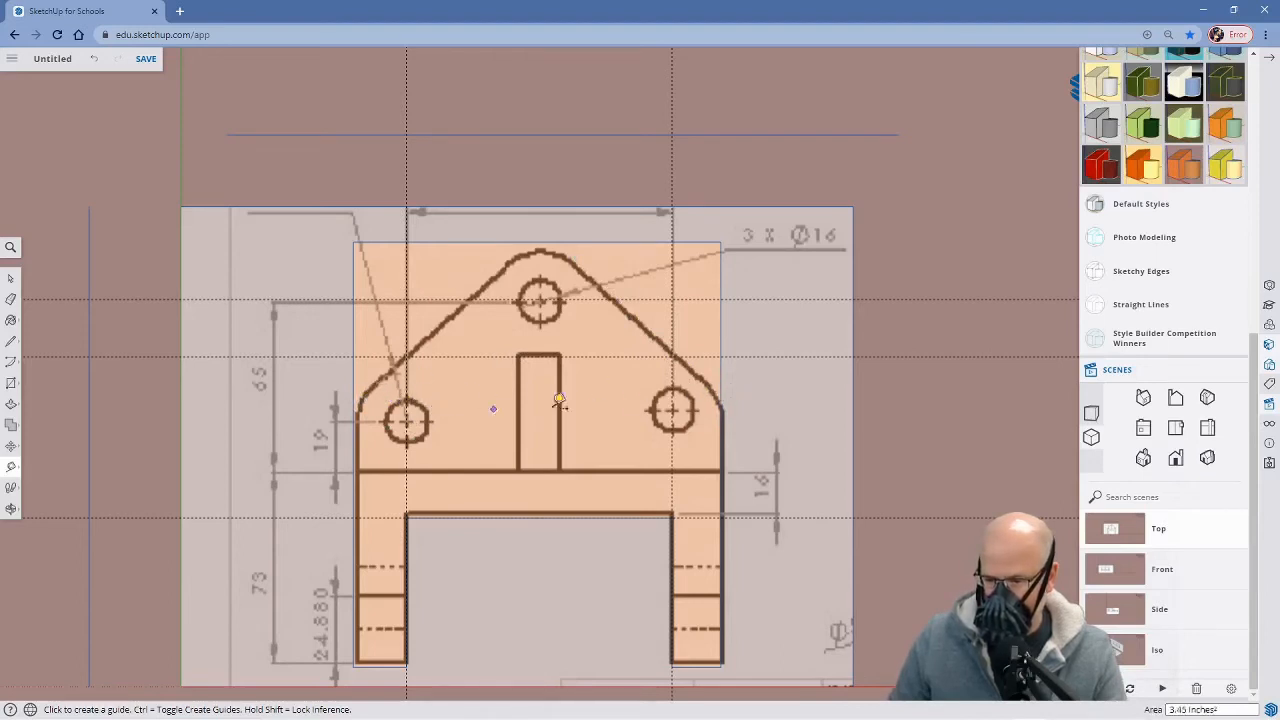
click(538, 241)
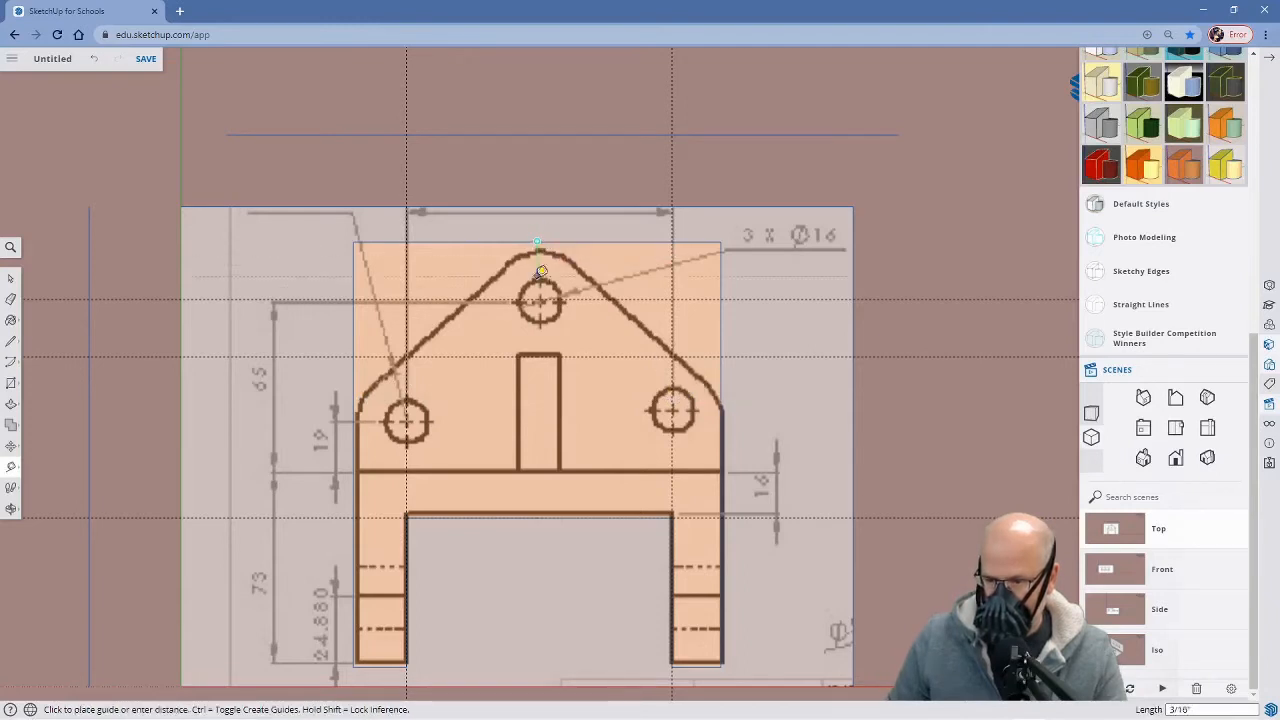
click(552, 398)
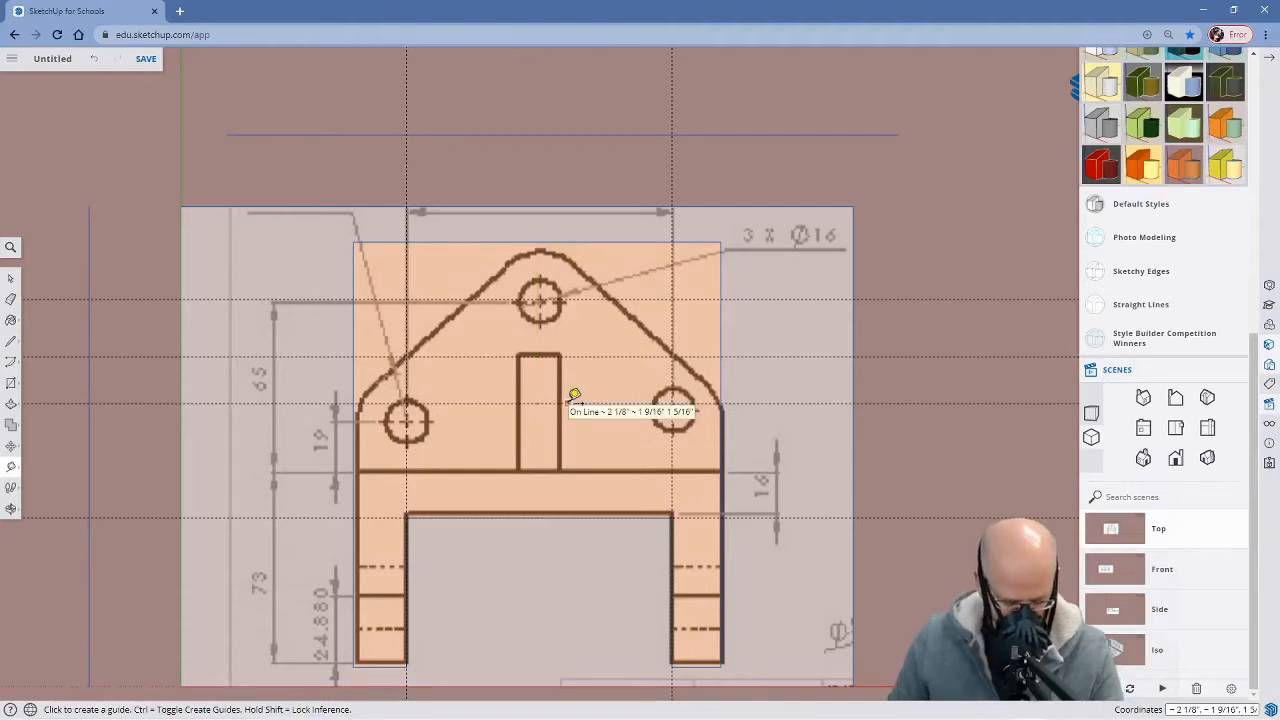
Erase both vertical guides and the horizontal guides through the top hole and along the rib's upper edge
key(e)
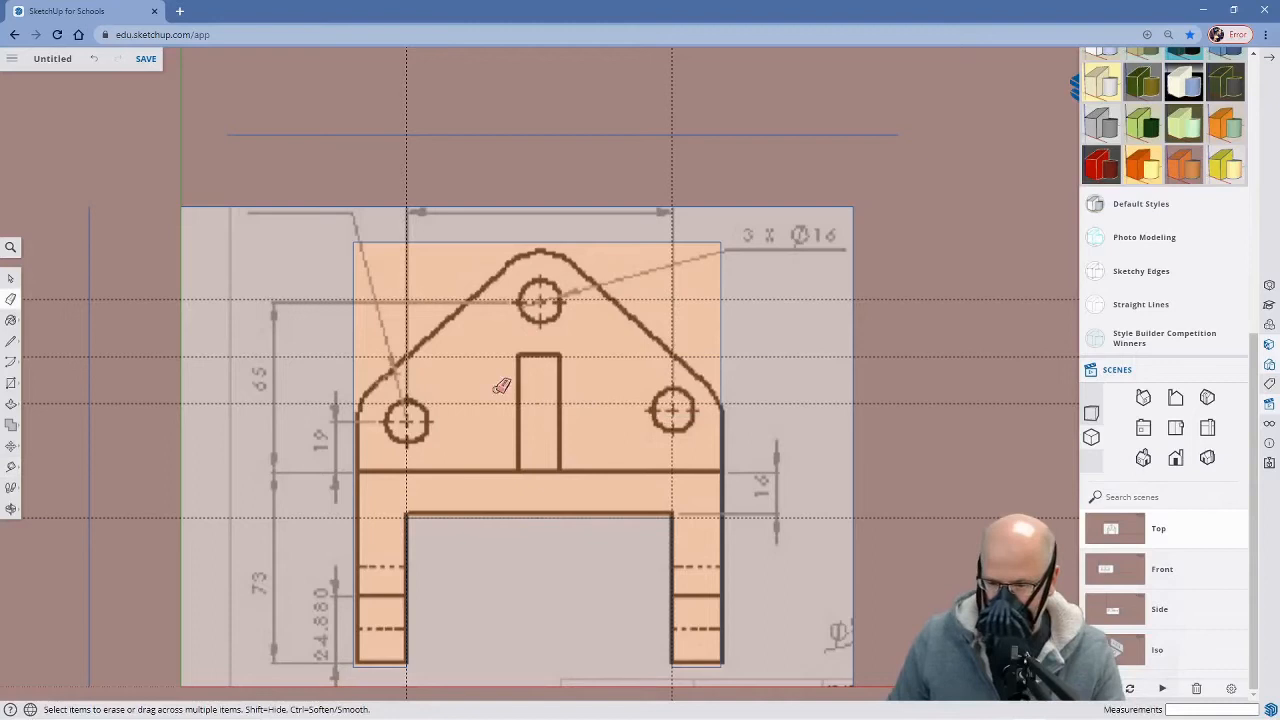
click(406, 328)
click(456, 301)
click(471, 357)
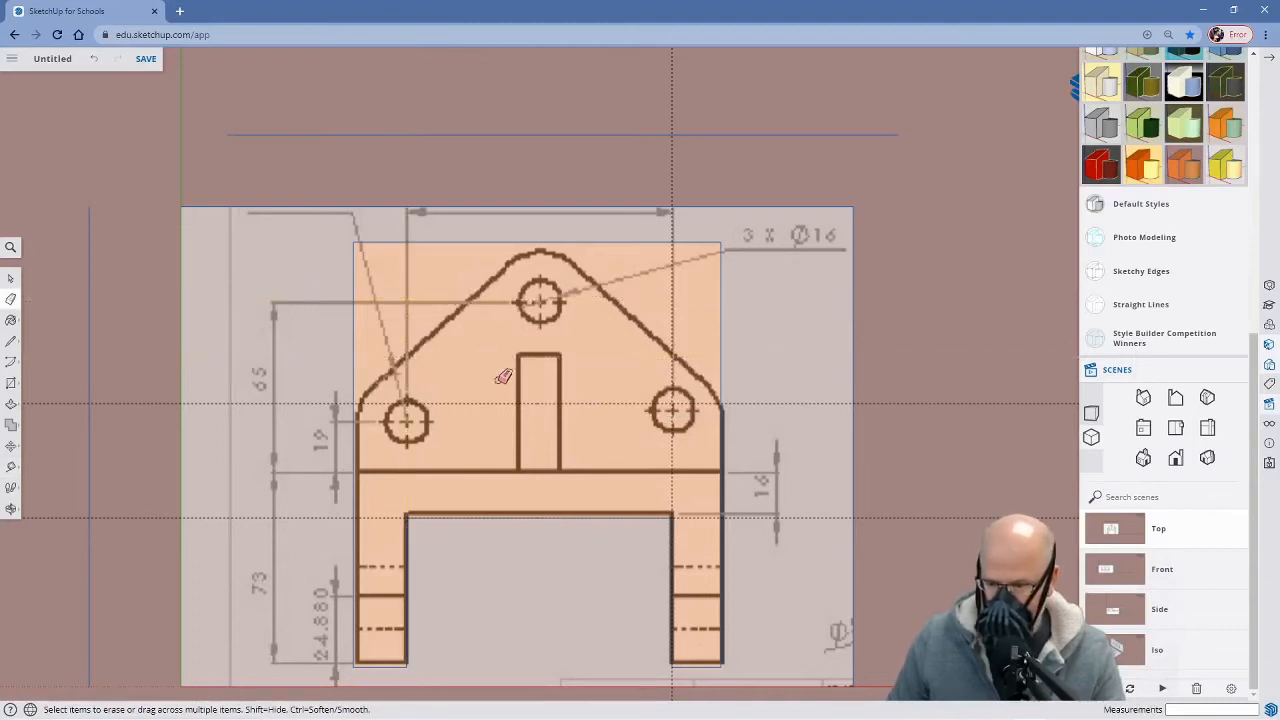
click(674, 330)
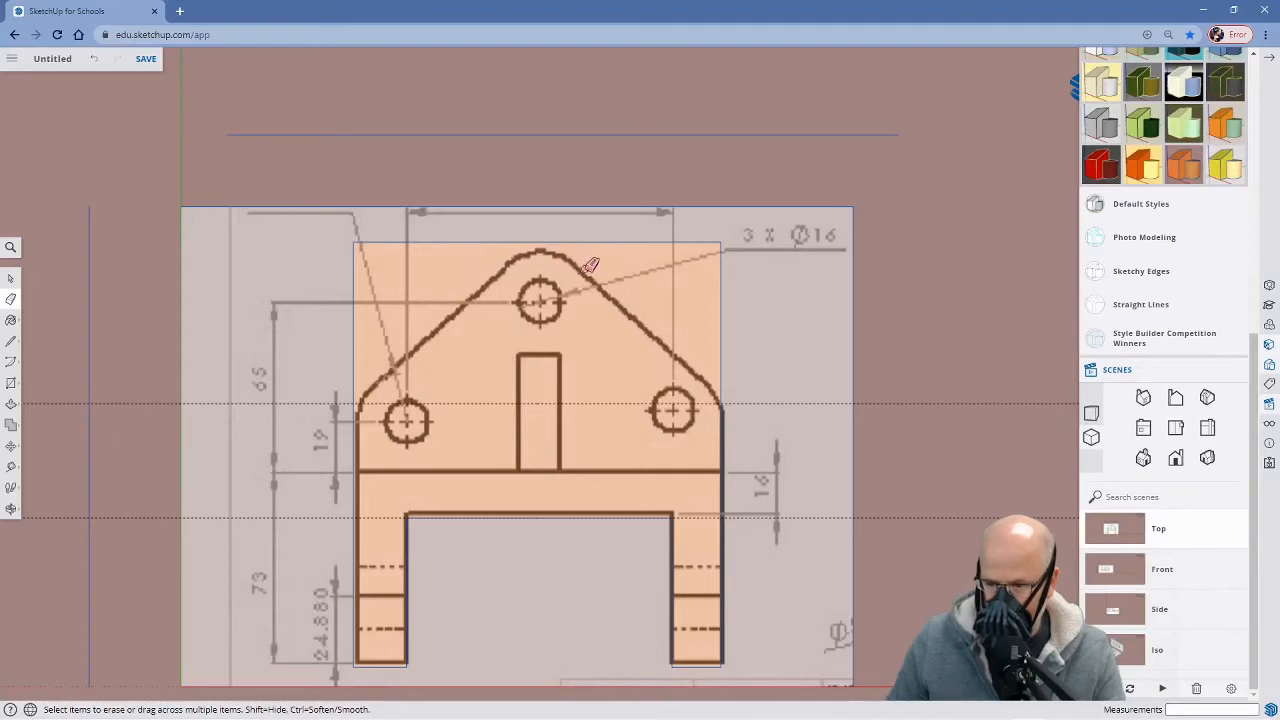
Place a horizontal guide about 1/8" below the block's upper edge, where the sloped sides meet the rounded tip
key(t)
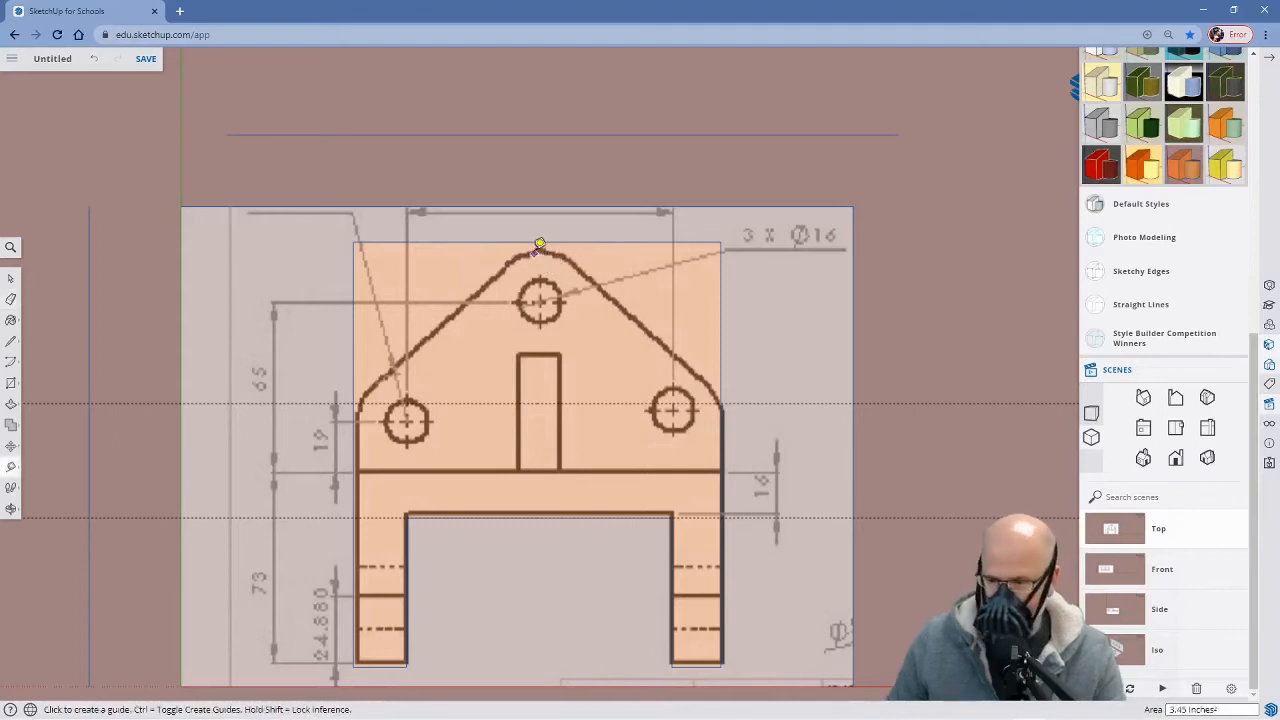
click(538, 241)
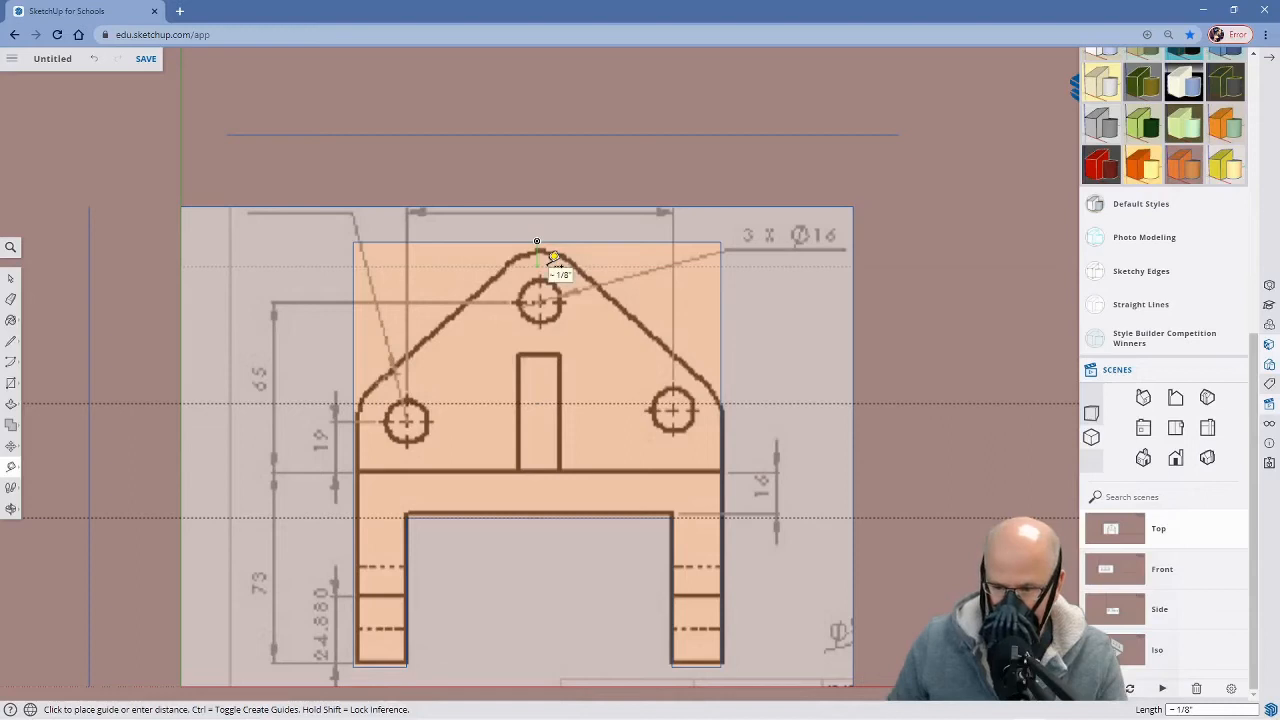
click(553, 257)
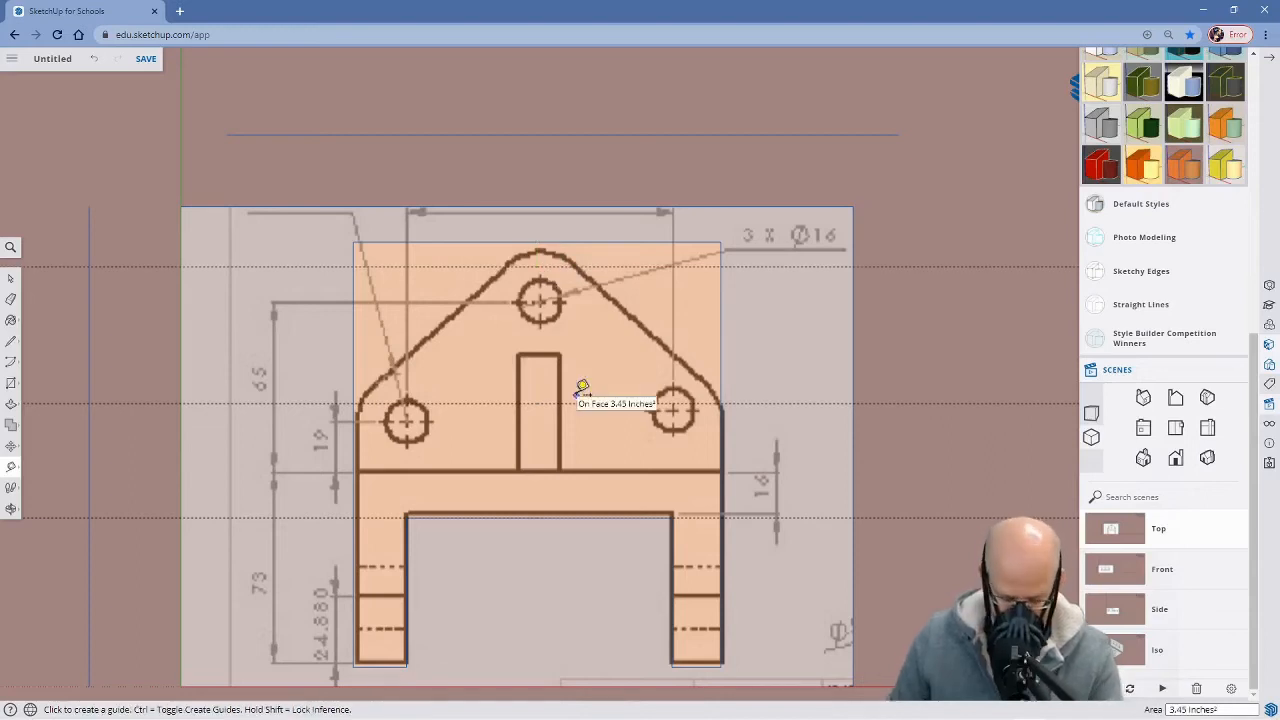
Draw two sloped lines from the guide's intersections with the block's side edges to the midpoint of its upper edge
key(l)
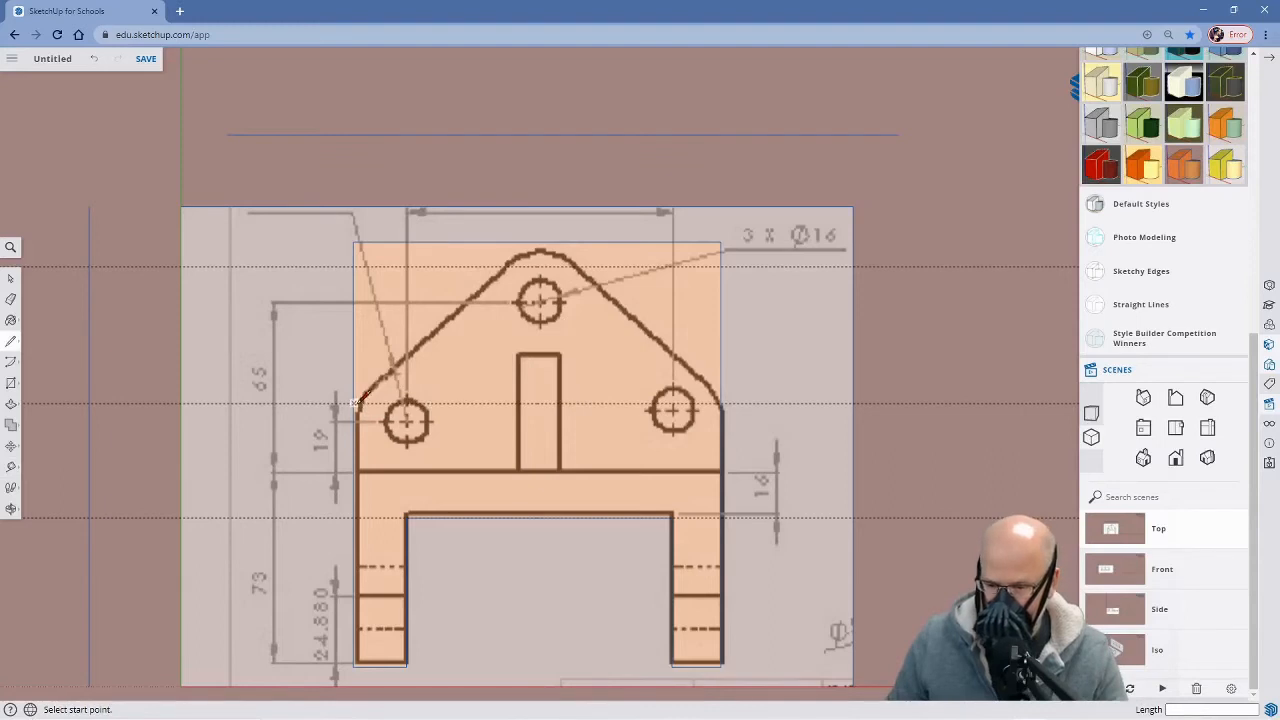
click(355, 402)
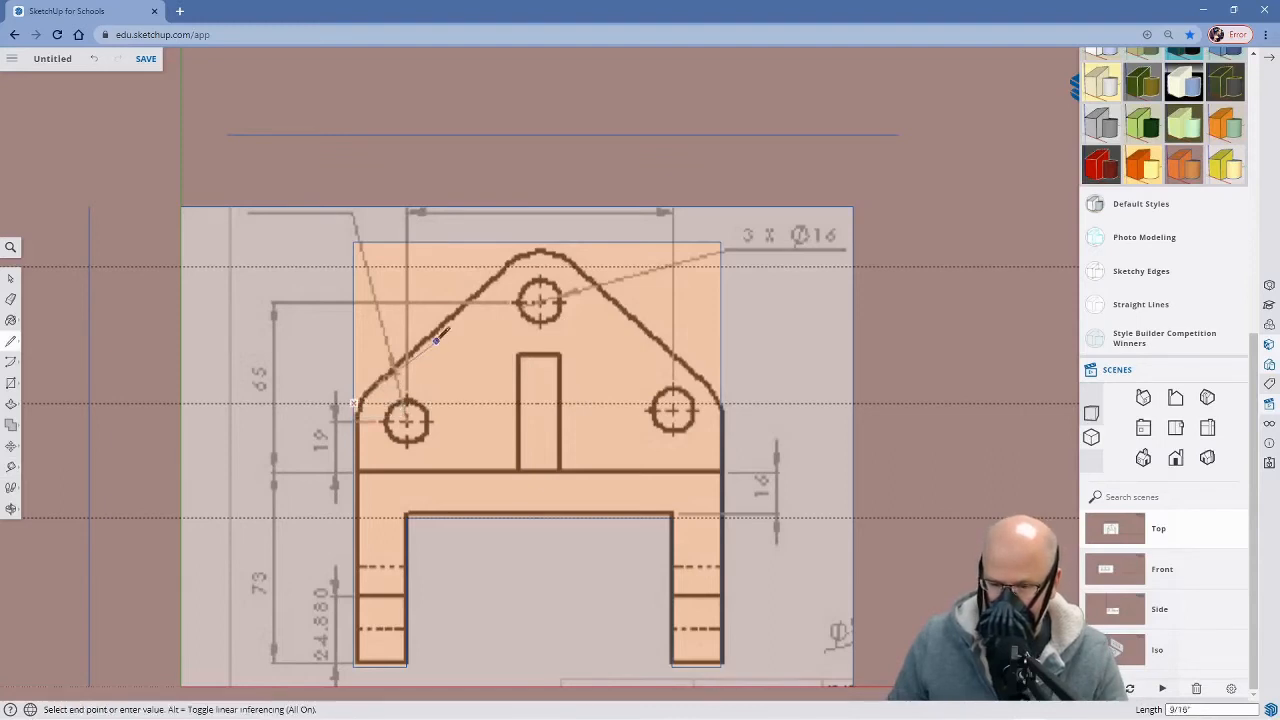
click(536, 242)
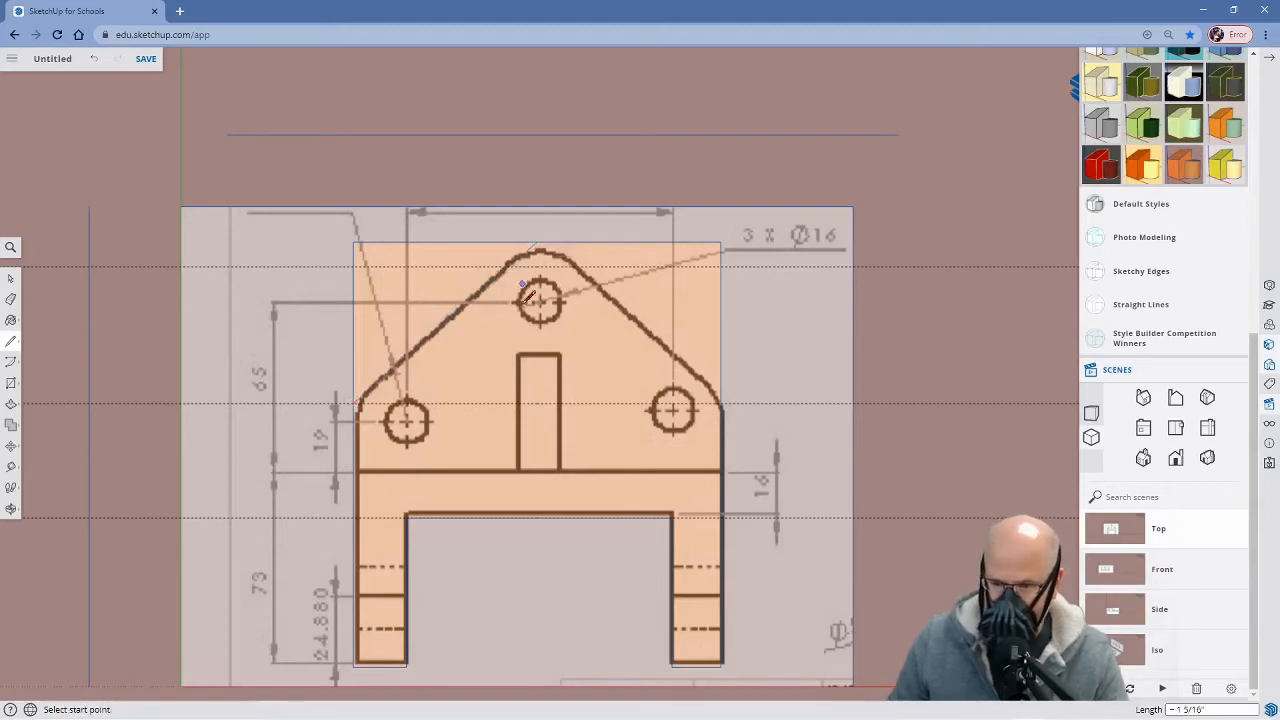
click(720, 403)
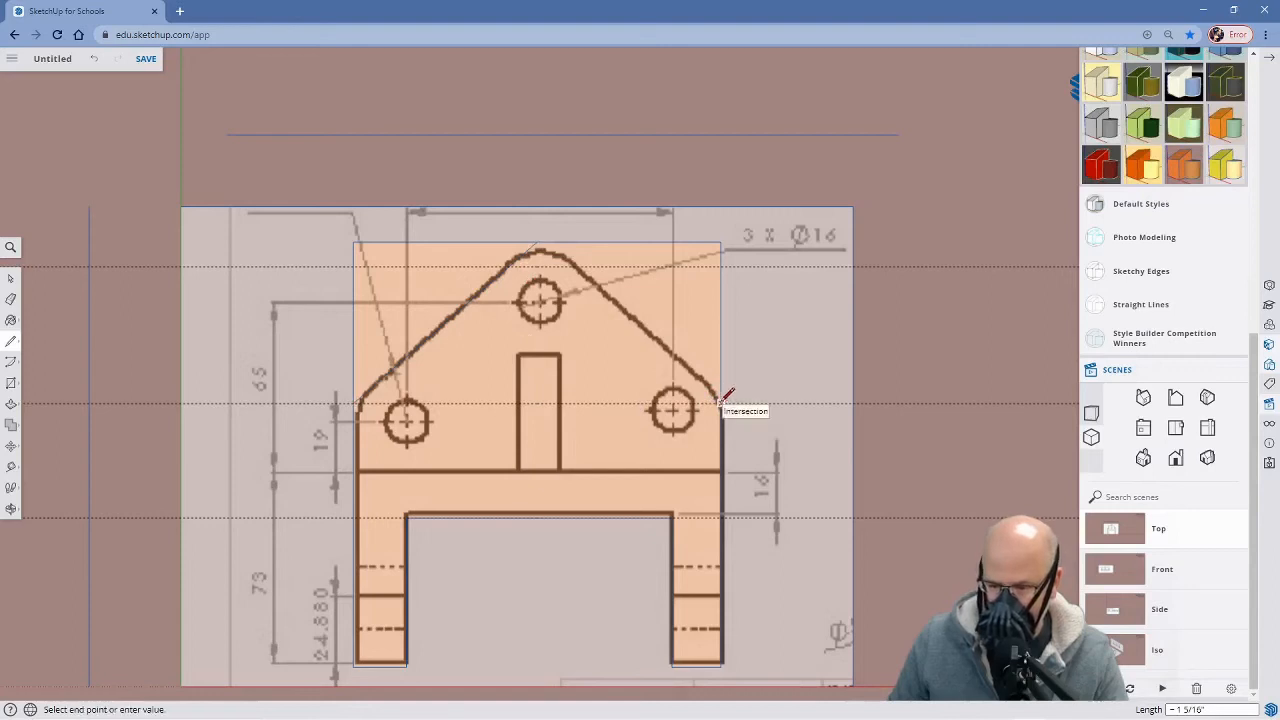
click(536, 242)
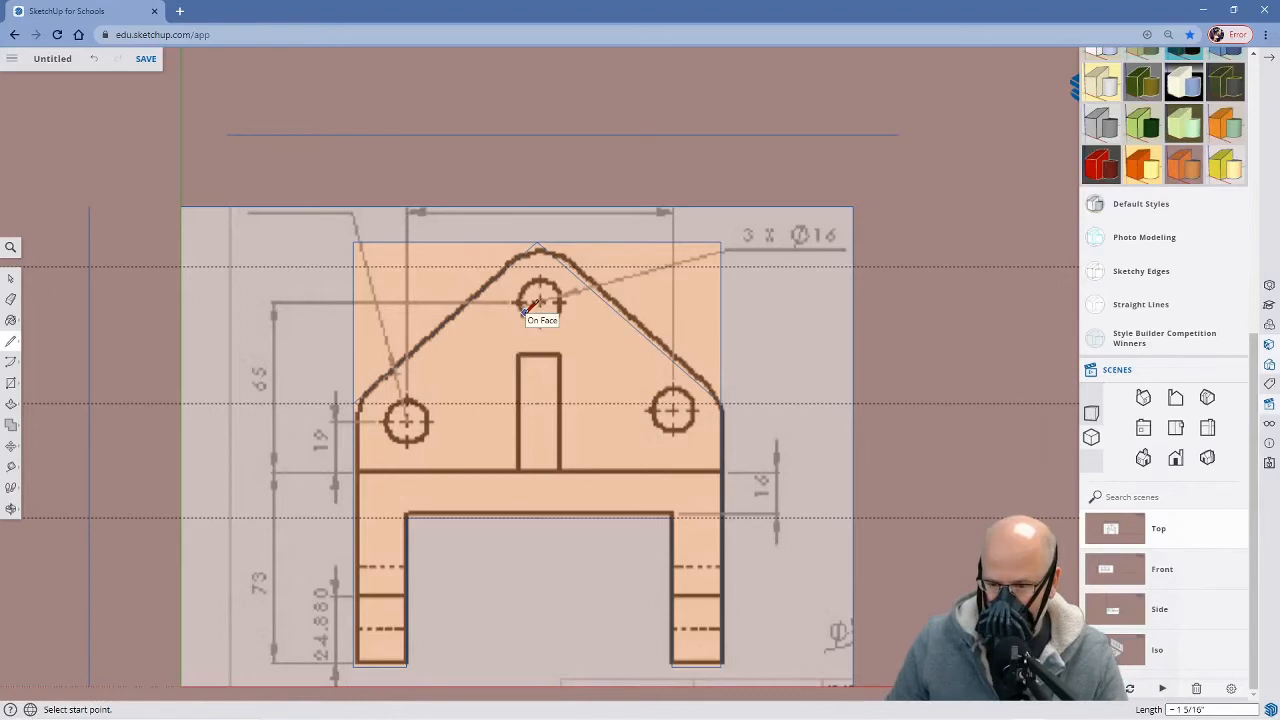
Draw a line about 5/16" long between the sloped lines along the upper guide and erase the pointed tip above it
scroll(522, 312, up, 2)
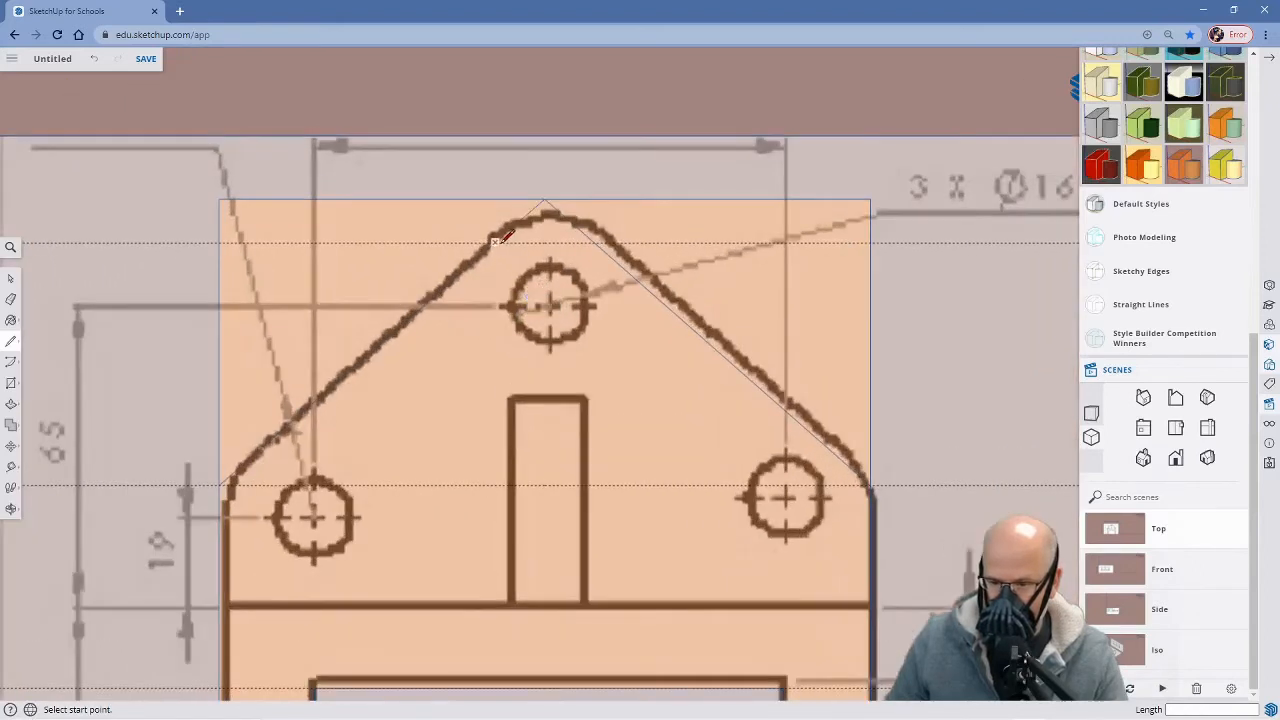
click(494, 241)
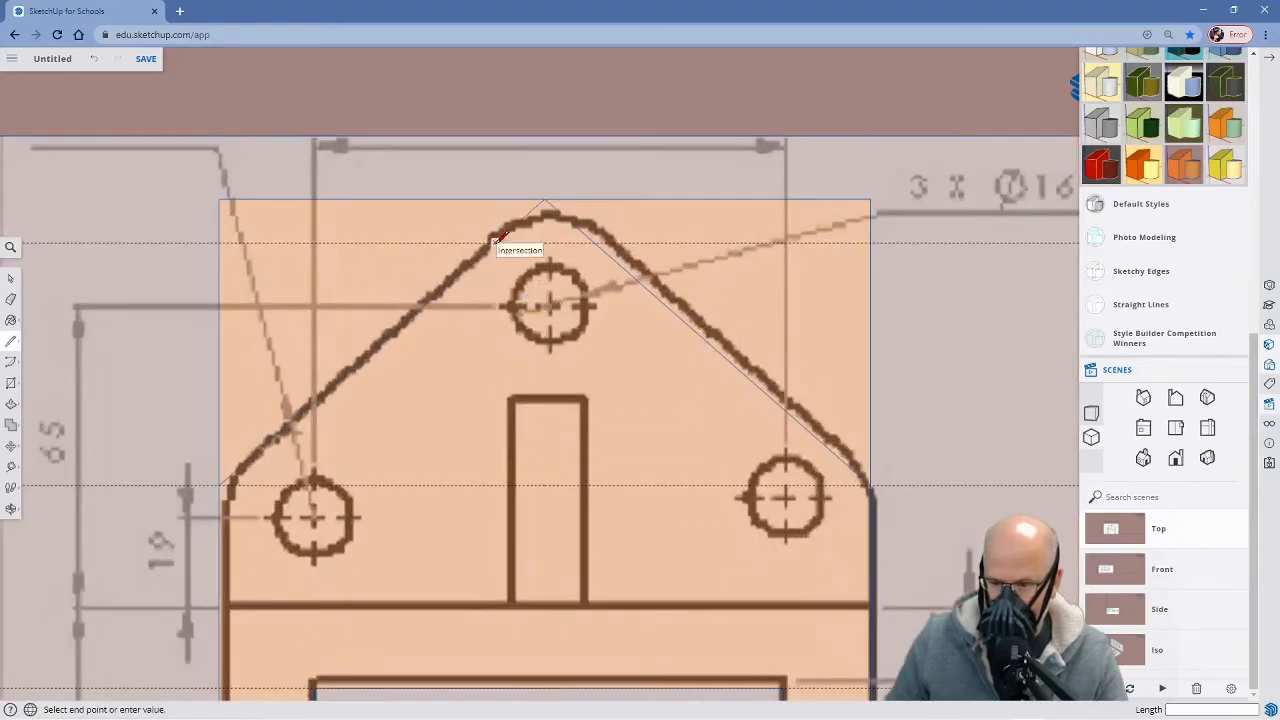
click(596, 240)
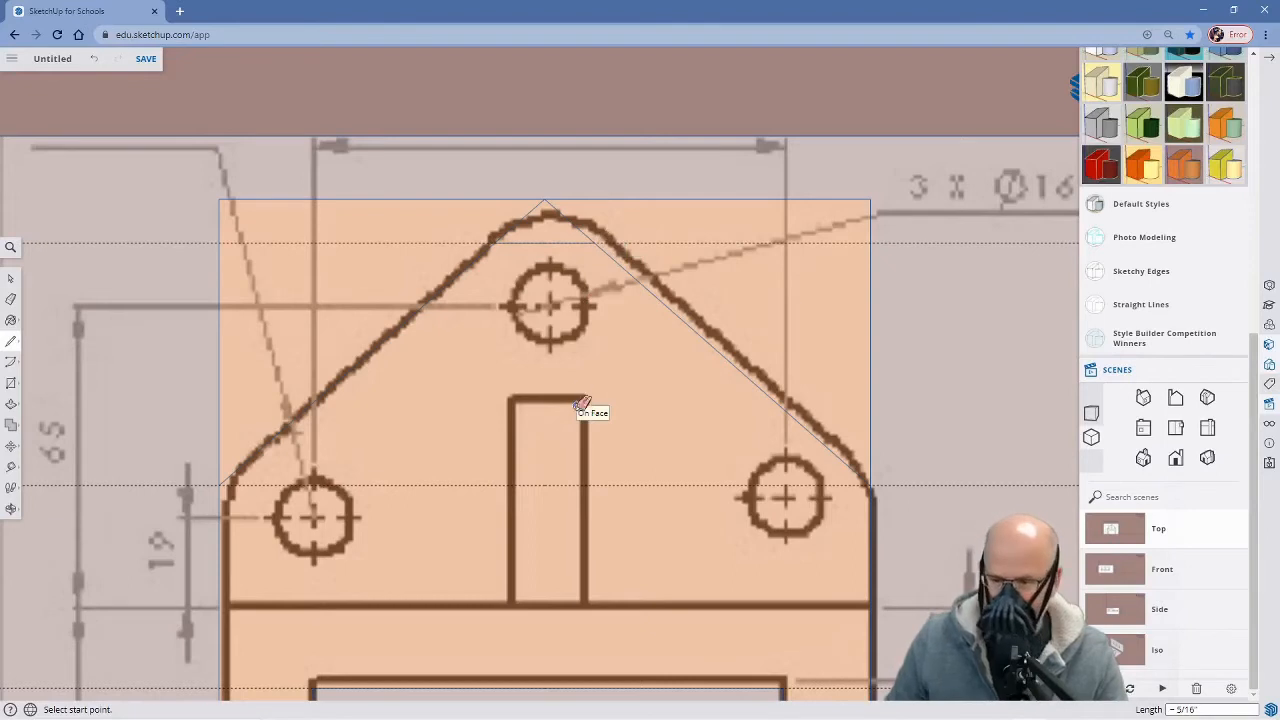
key(e)
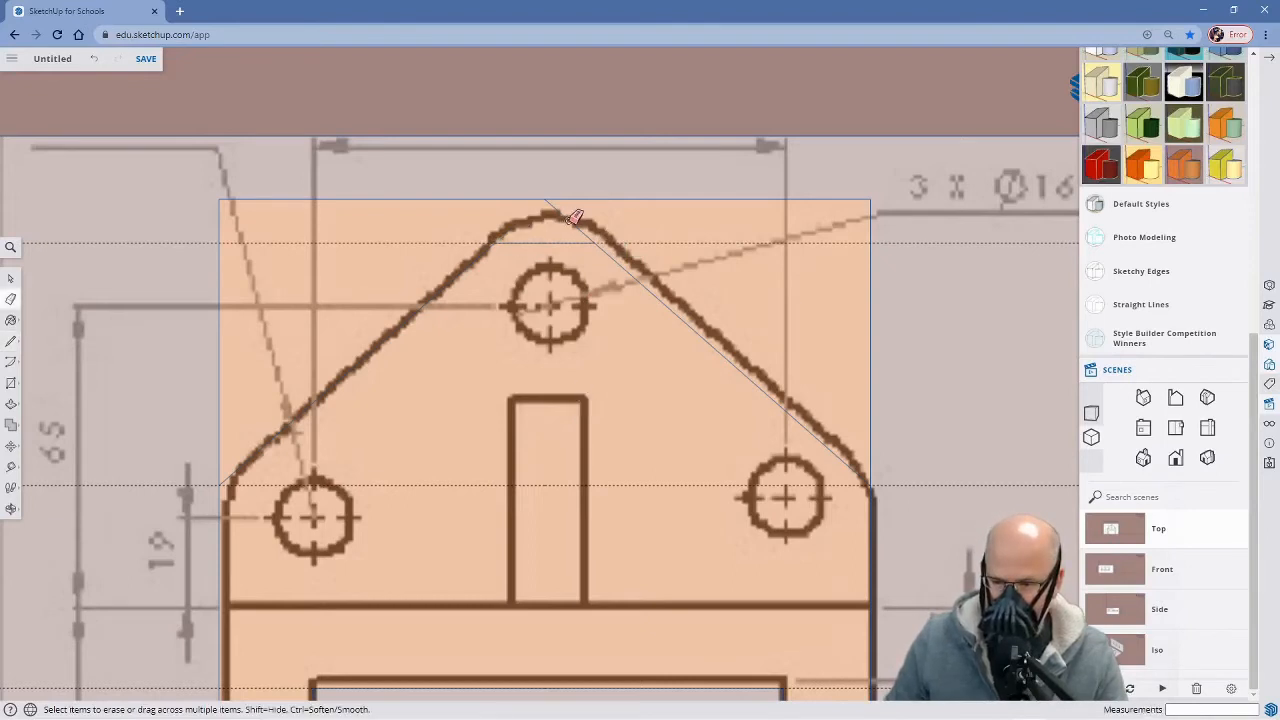
click(574, 219)
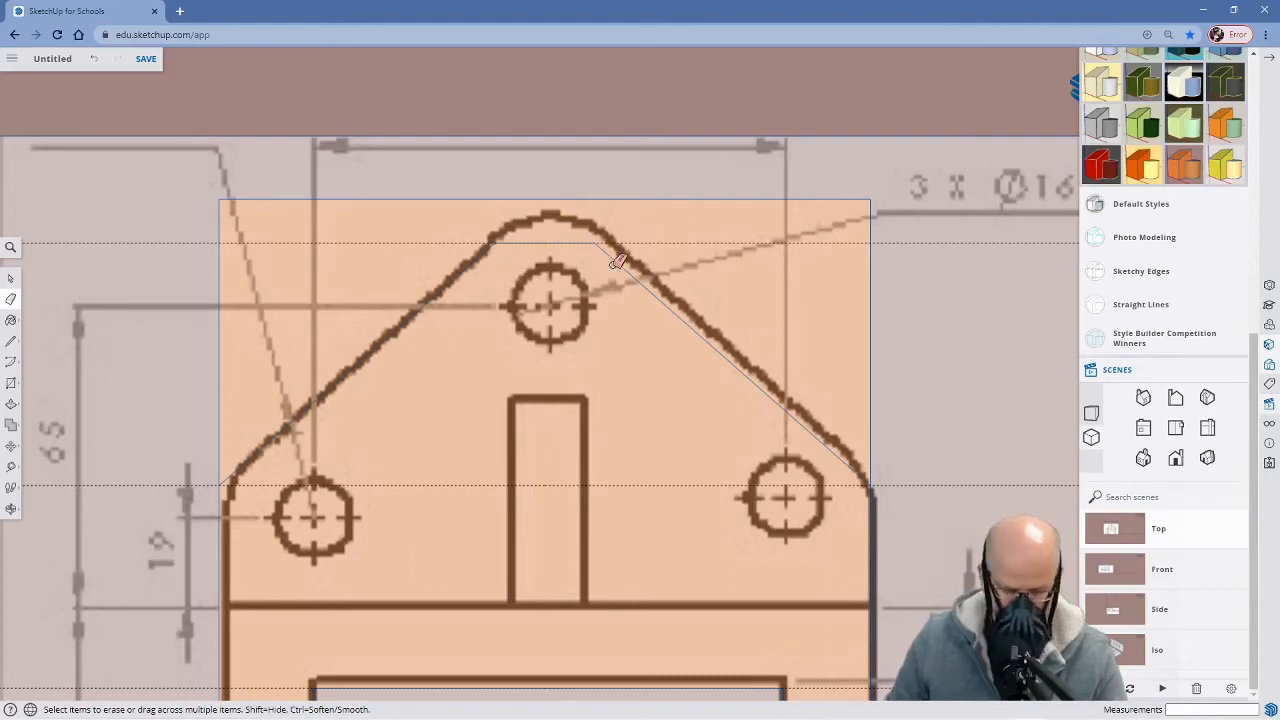
Draw an arc with a bulge of about 1/16" over the short top line, and erase that line and the upper guide
key(a)
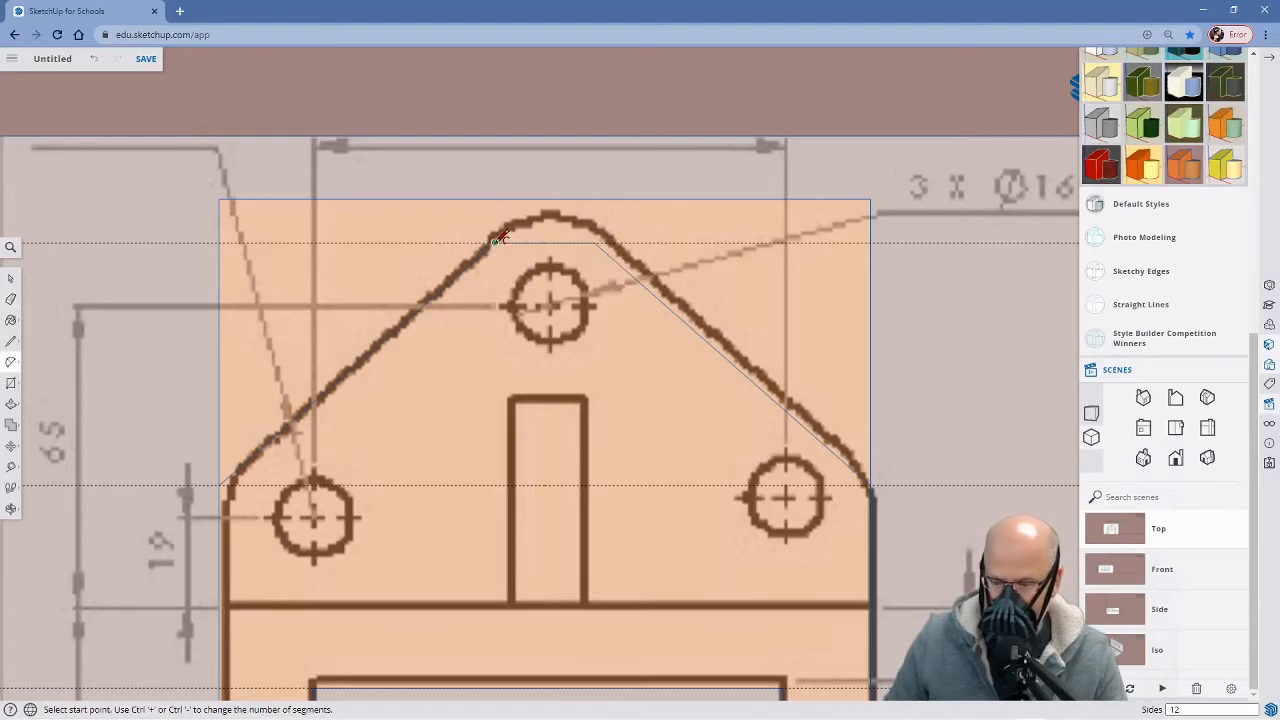
scroll(497, 240, up, 2)
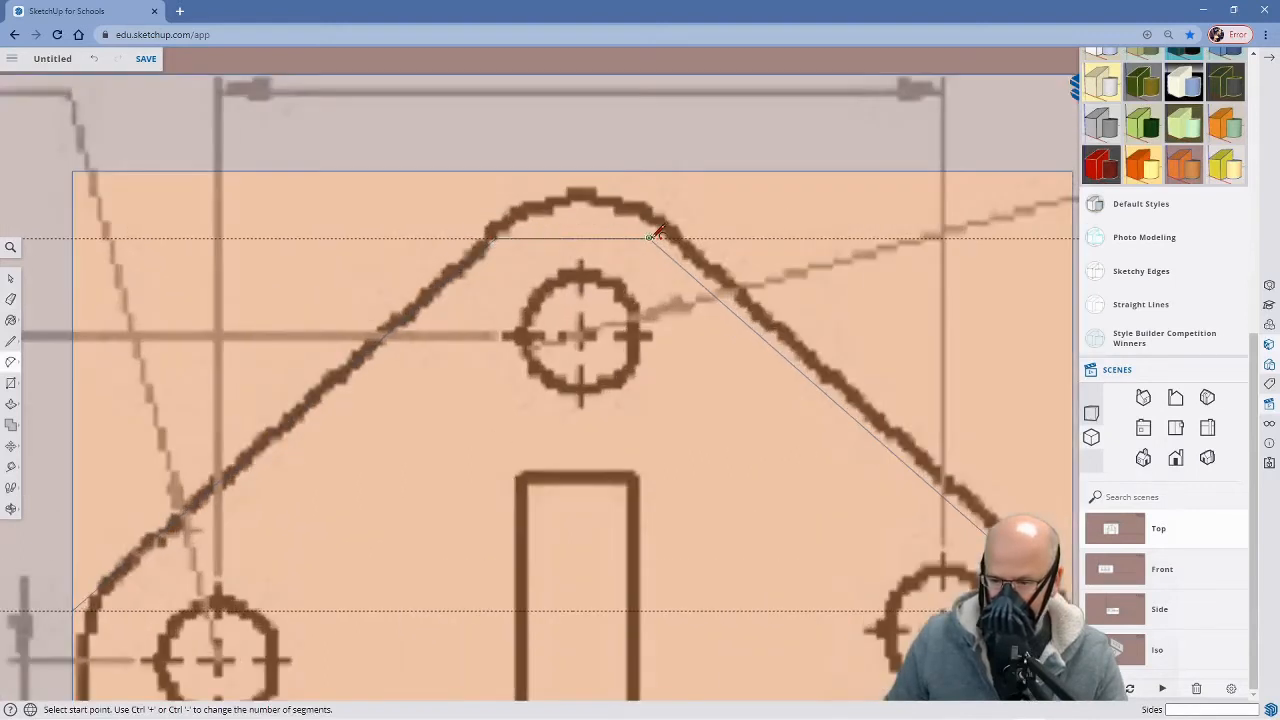
click(497, 236)
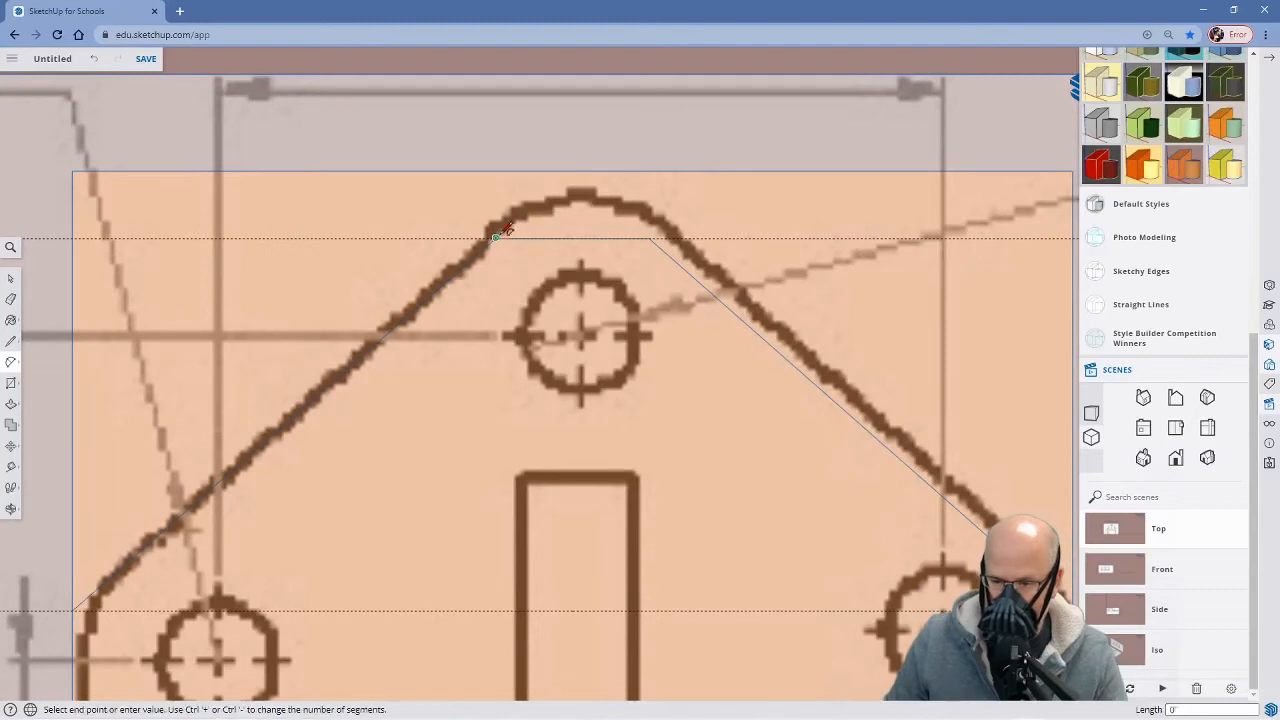
click(650, 237)
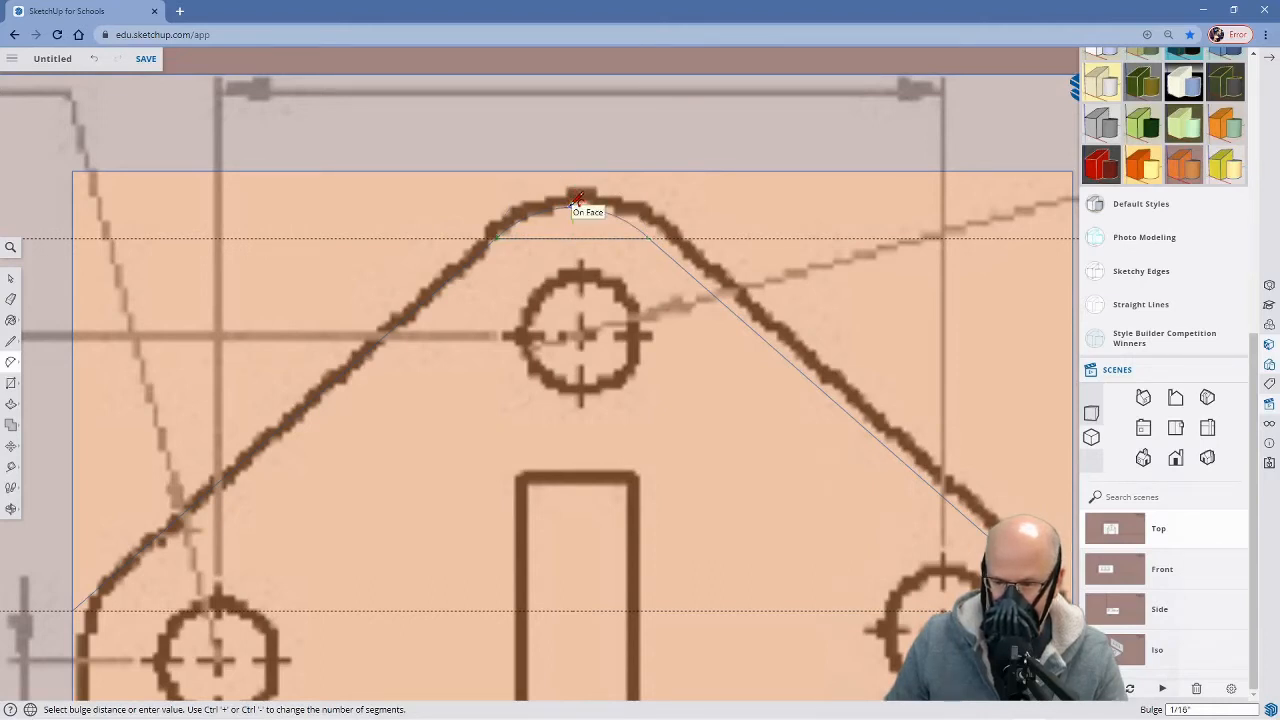
click(578, 198)
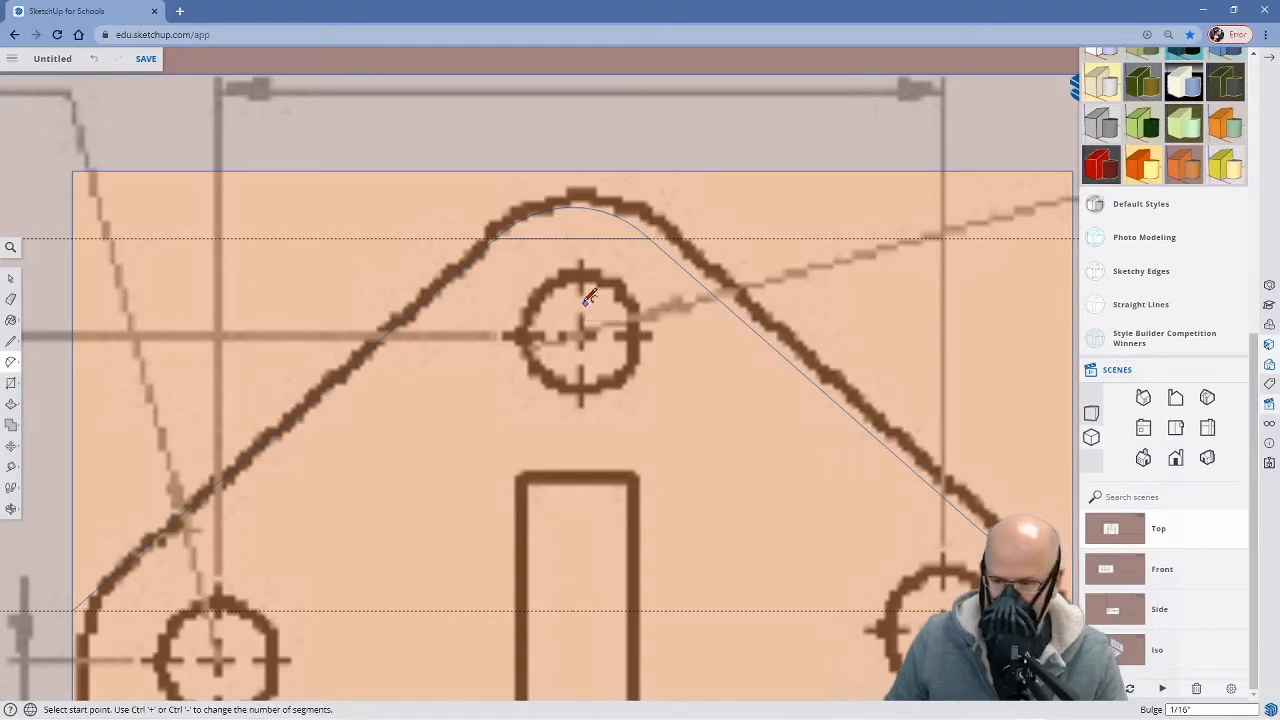
key(e)
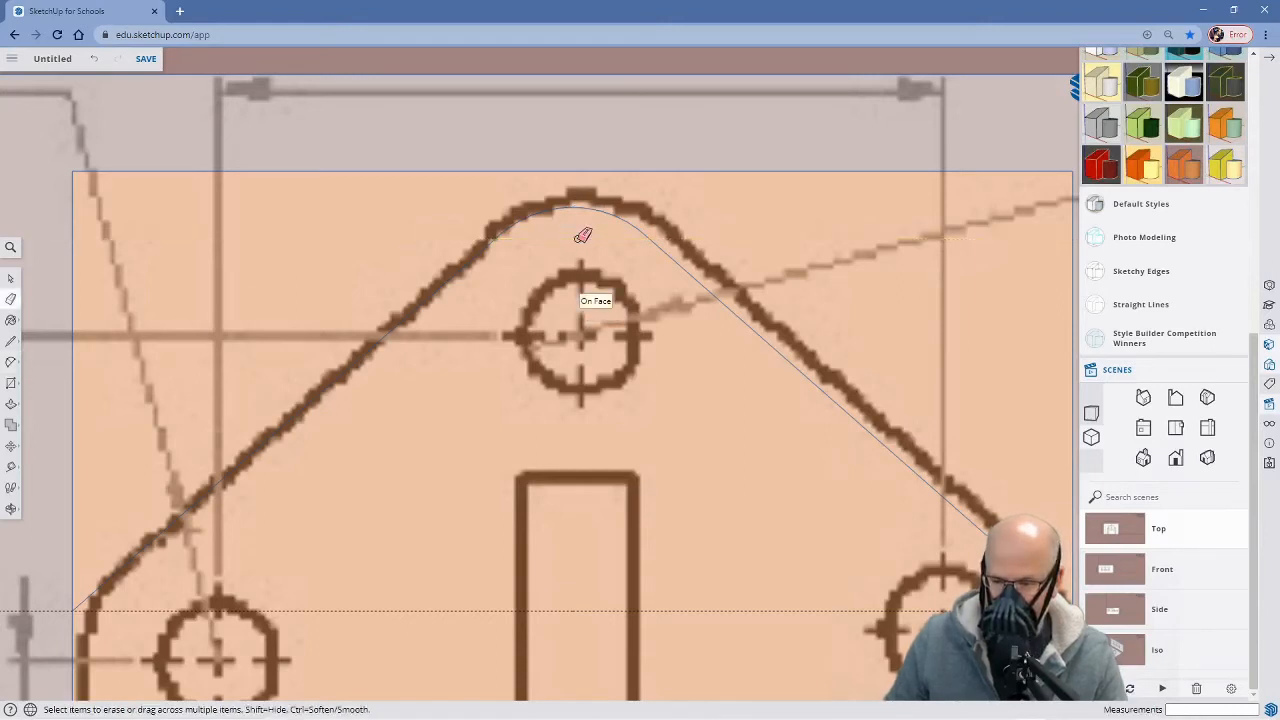
Turn off X-ray so the block's faces are opaque
scroll(583, 238, down, 4)
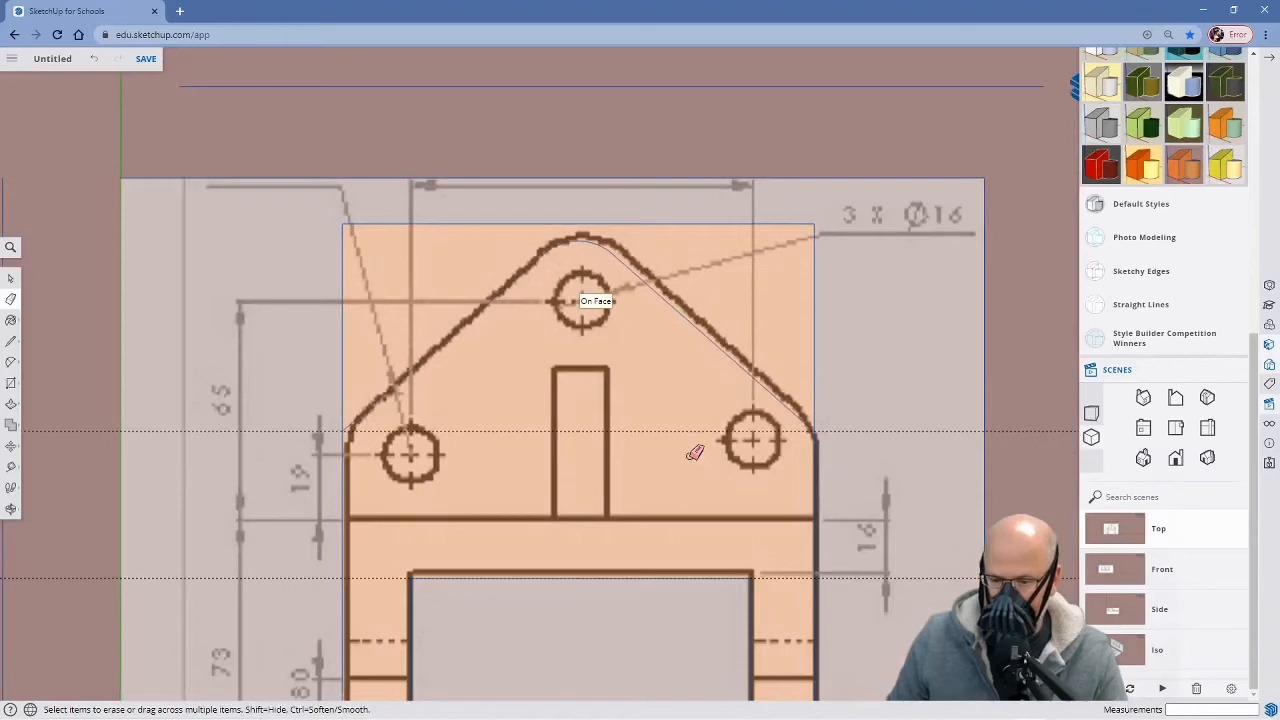
mouse_move(777, 474)
middle_down()
mouse_move(480, 354)
mouse_move(428, 357)
mouse_move(398, 378)
mouse_move(434, 403)
mouse_move(277, 309)
mouse_move(513, 355)
mouse_move(471, 294)
mouse_move(606, 420)
middle_up()
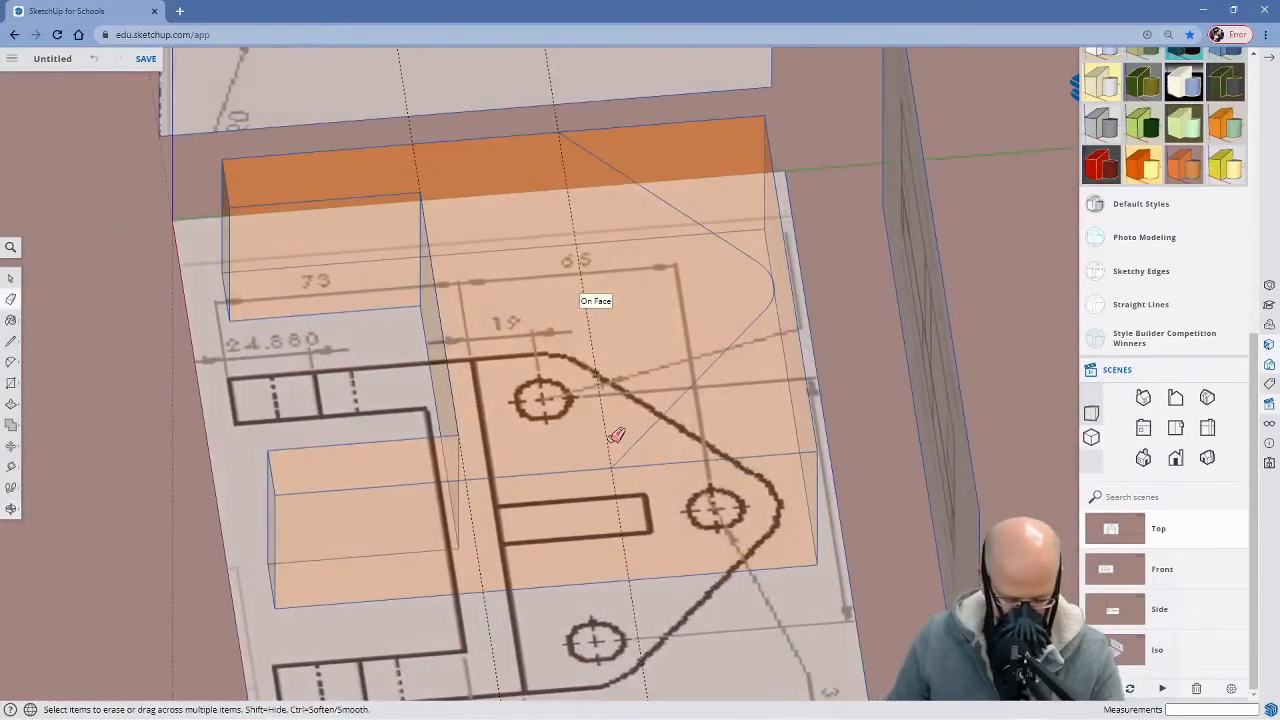
key(p)
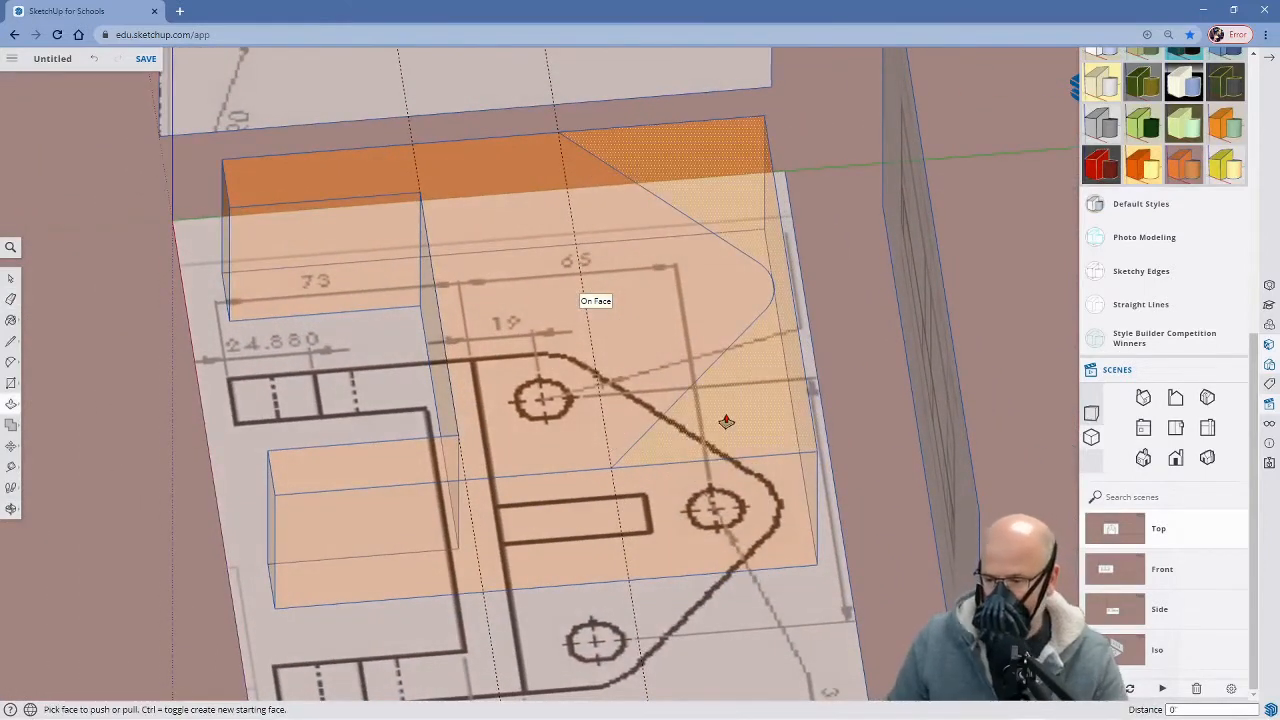
click(10, 247)
text(x)
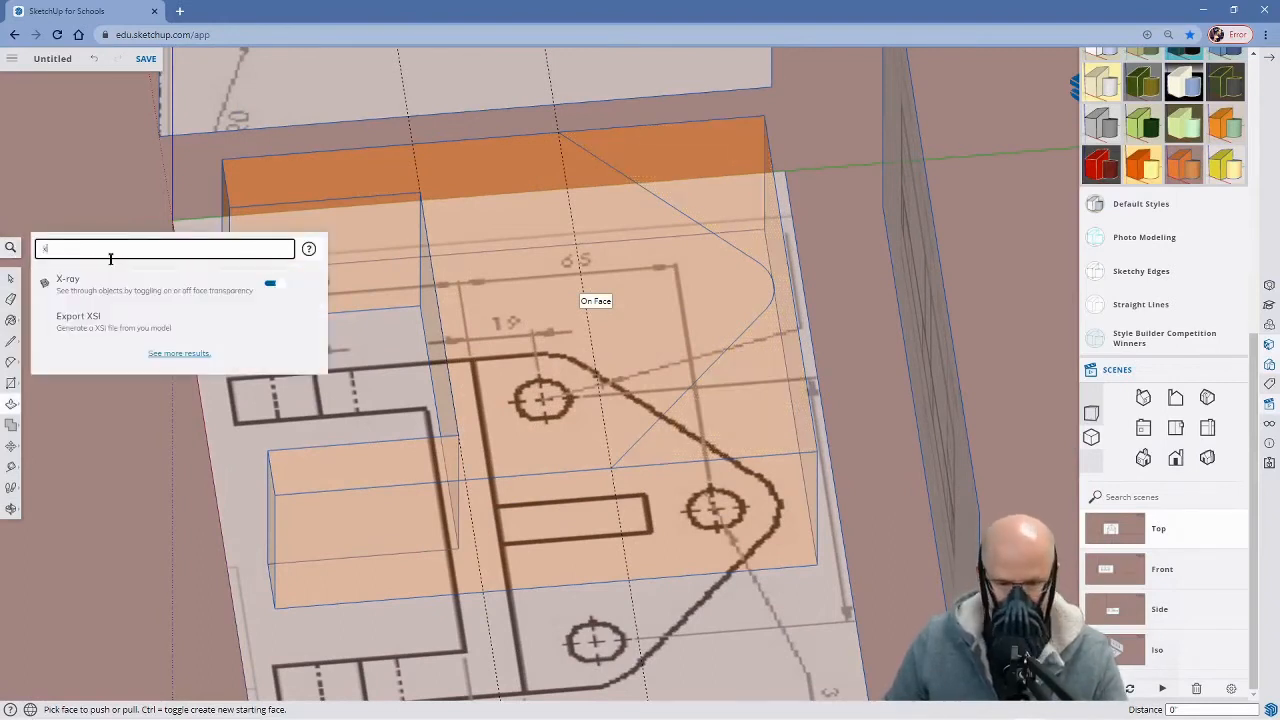
click(274, 286)
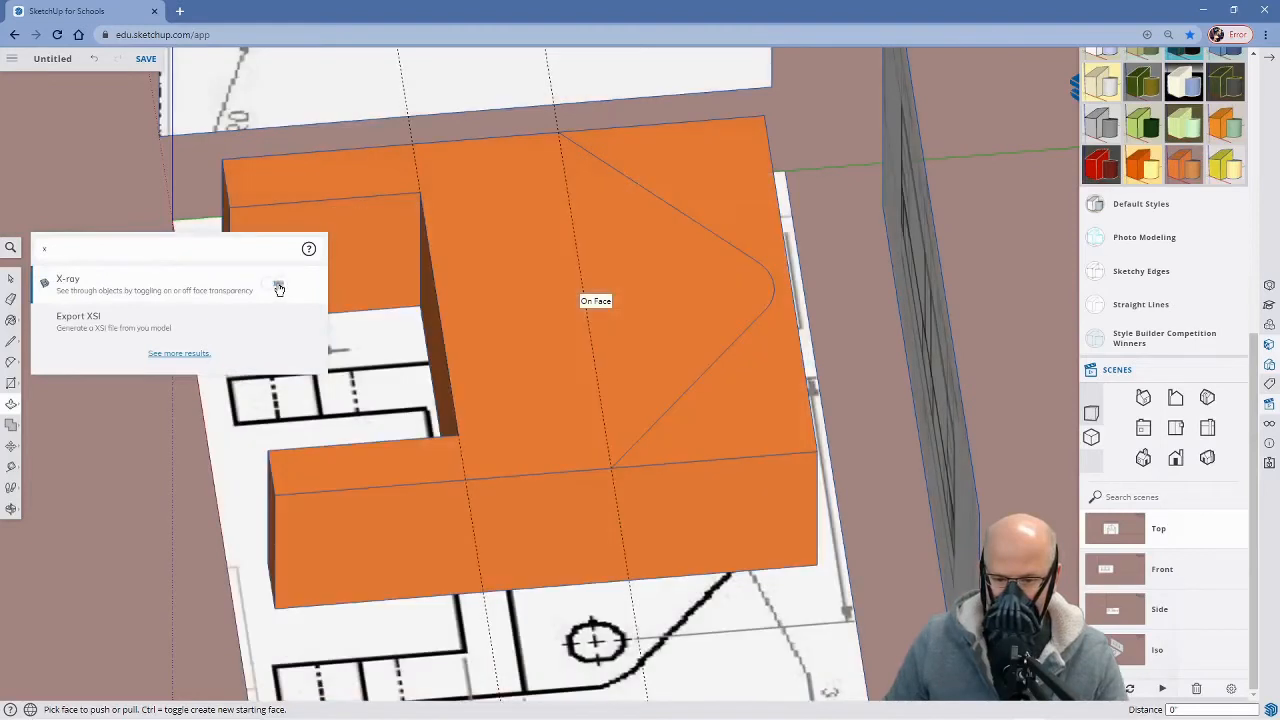
Push the waste face outside the sloped, rounded outline down about 11/16" through the block to remove it
scroll(540, 450, down, 3)
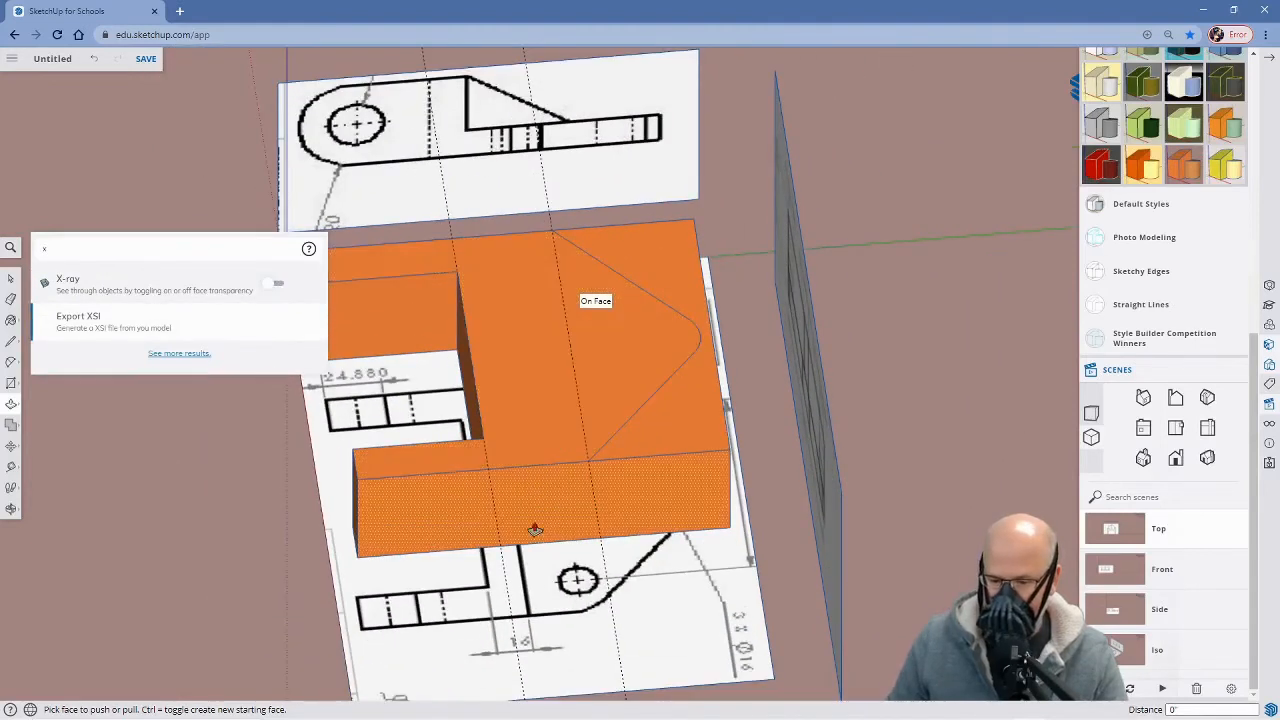
click(665, 482)
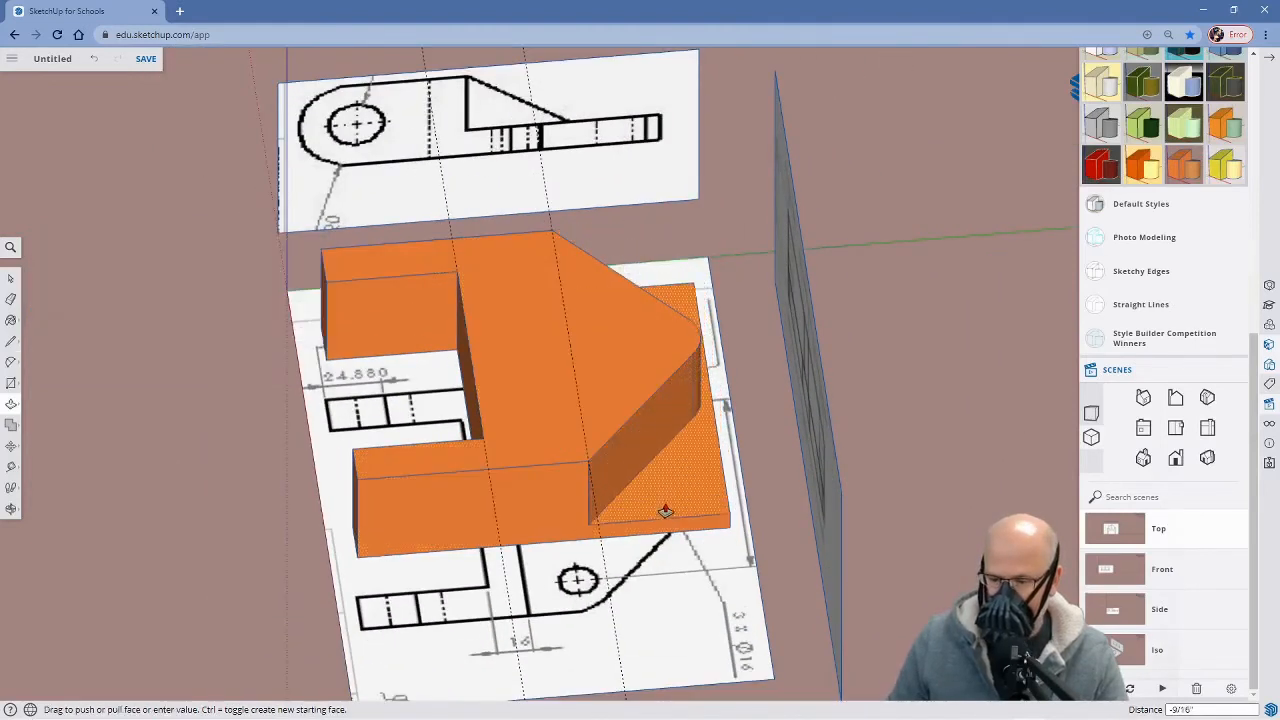
click(668, 530)
Turn X-ray back on and return to the Top scene
middle_drag(666, 525, 809, 549)
middle_drag(600, 505, 680, 368)
key(p)
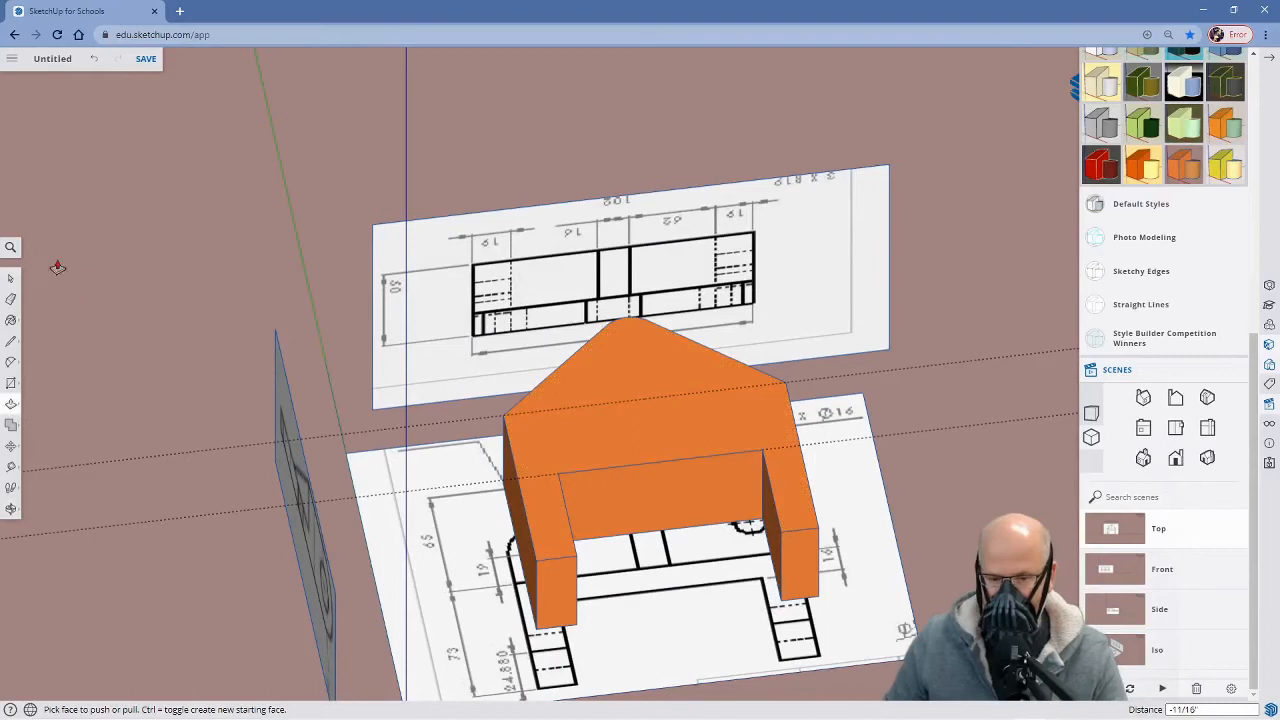
click(10, 247)
text(x)
click(269, 284)
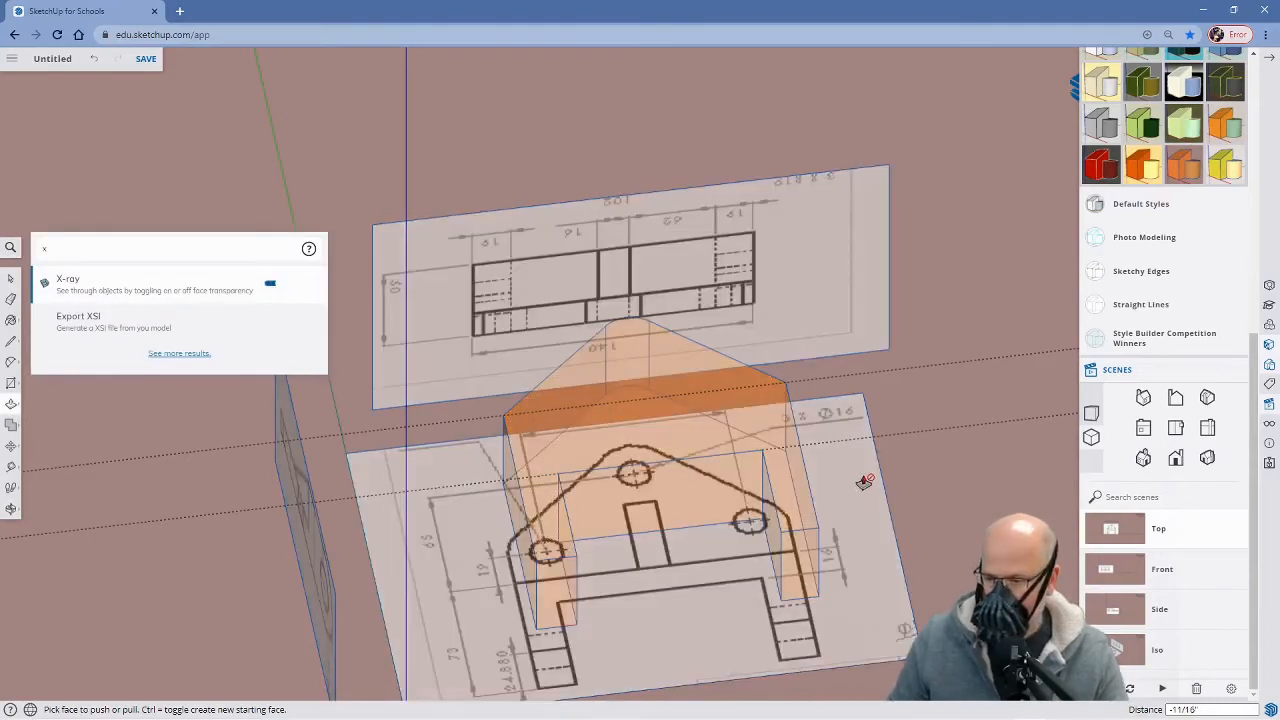
click(1123, 528)
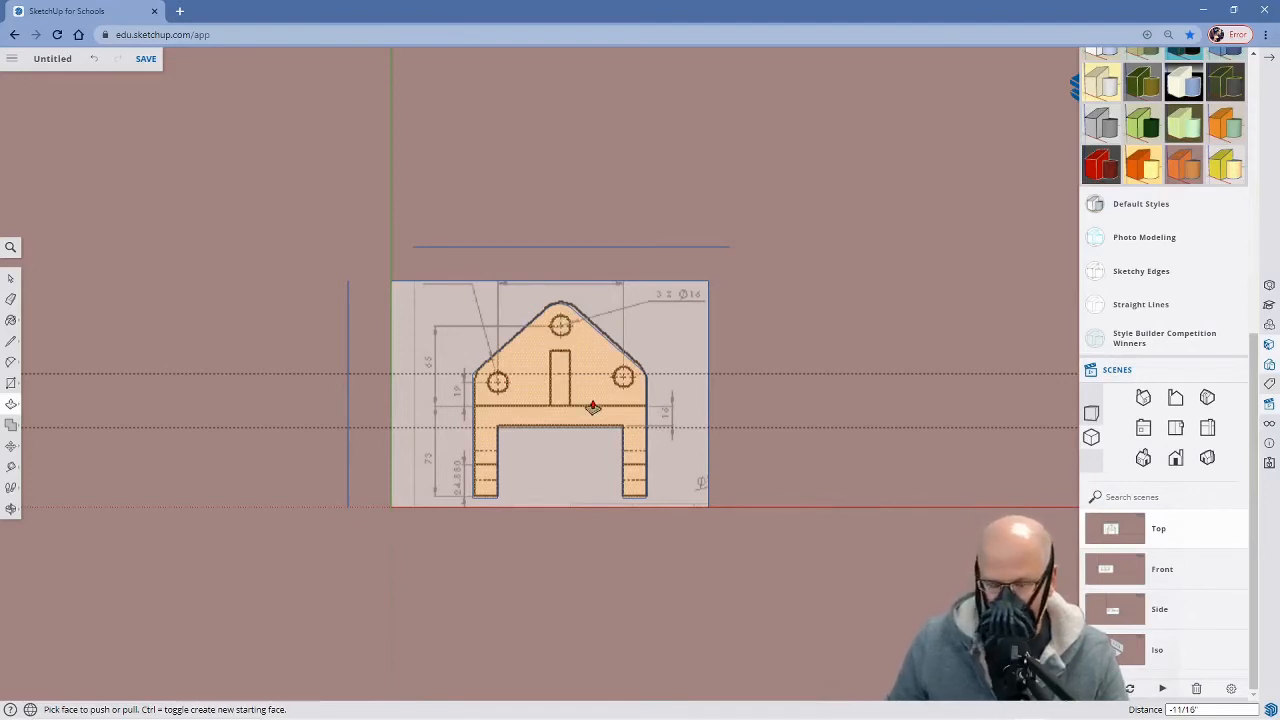
Erase the horizontal guide where the bracket's sloped sides begin
scroll(550, 400, up, 2)
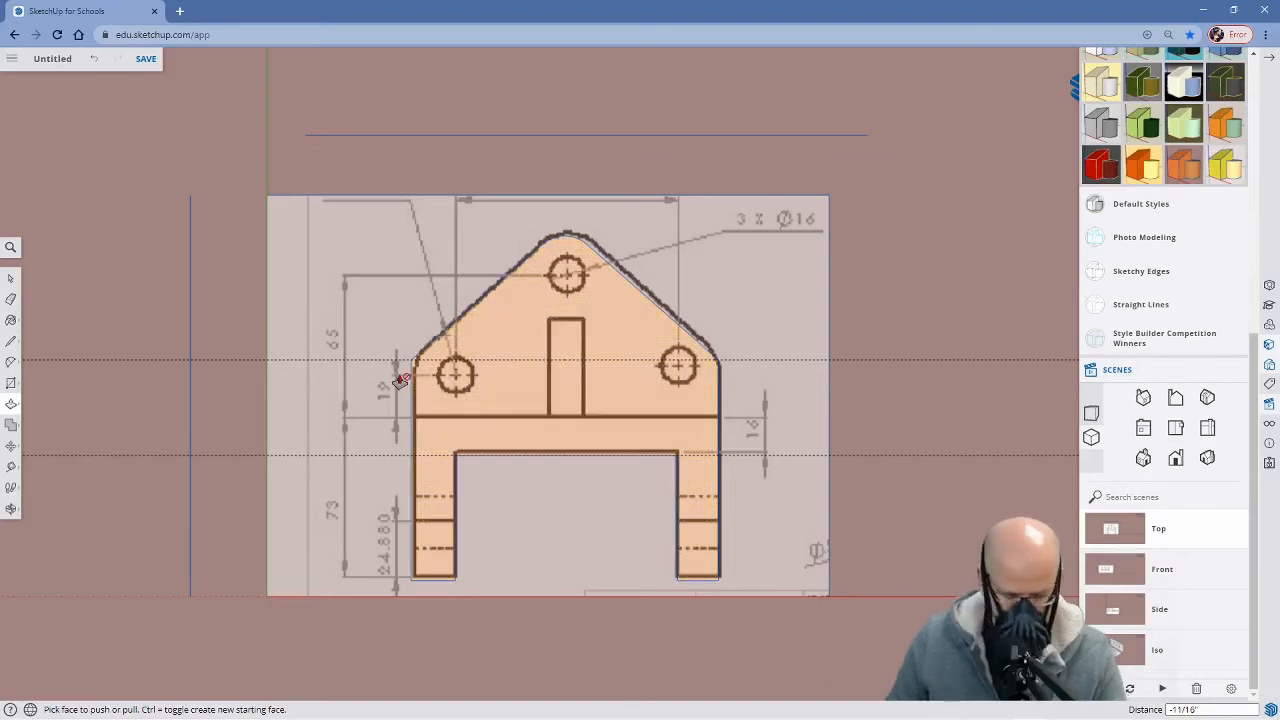
key(e)
click(251, 358)
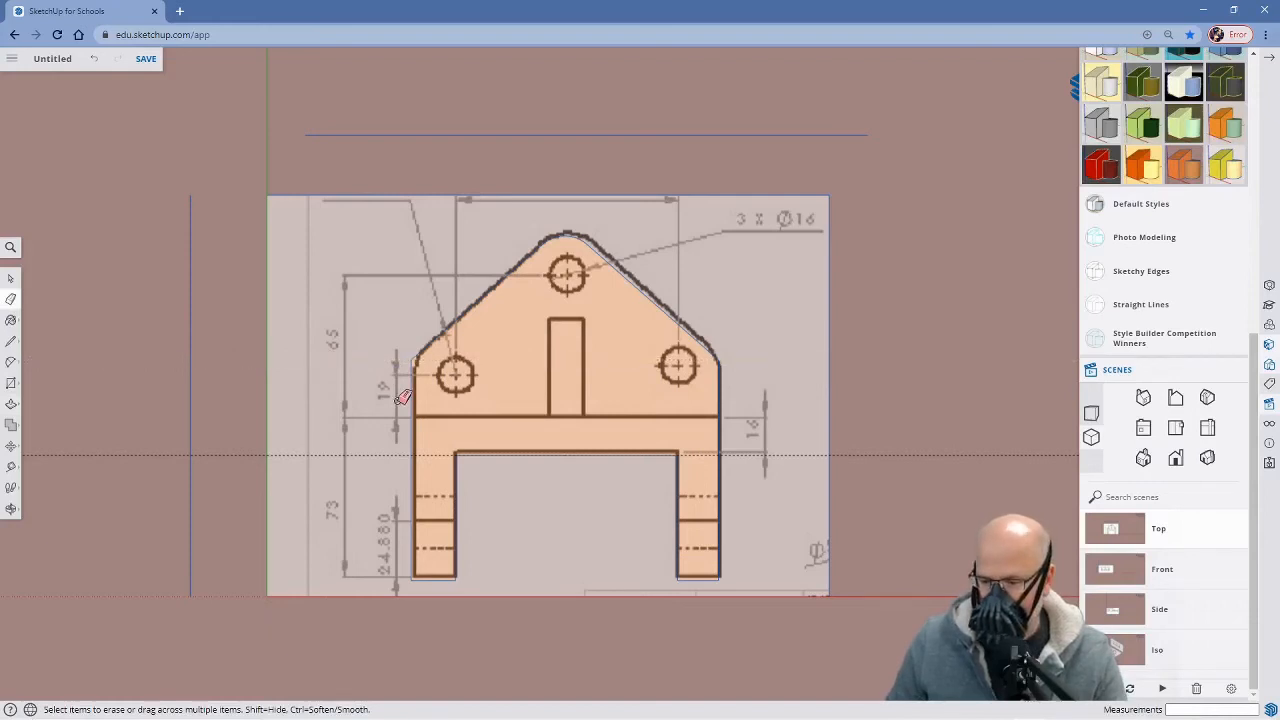
Erase the horizontal guide line and place a guide about 1/4" long from the plate's rounded apex down to the top hole's centre
click(251, 455)
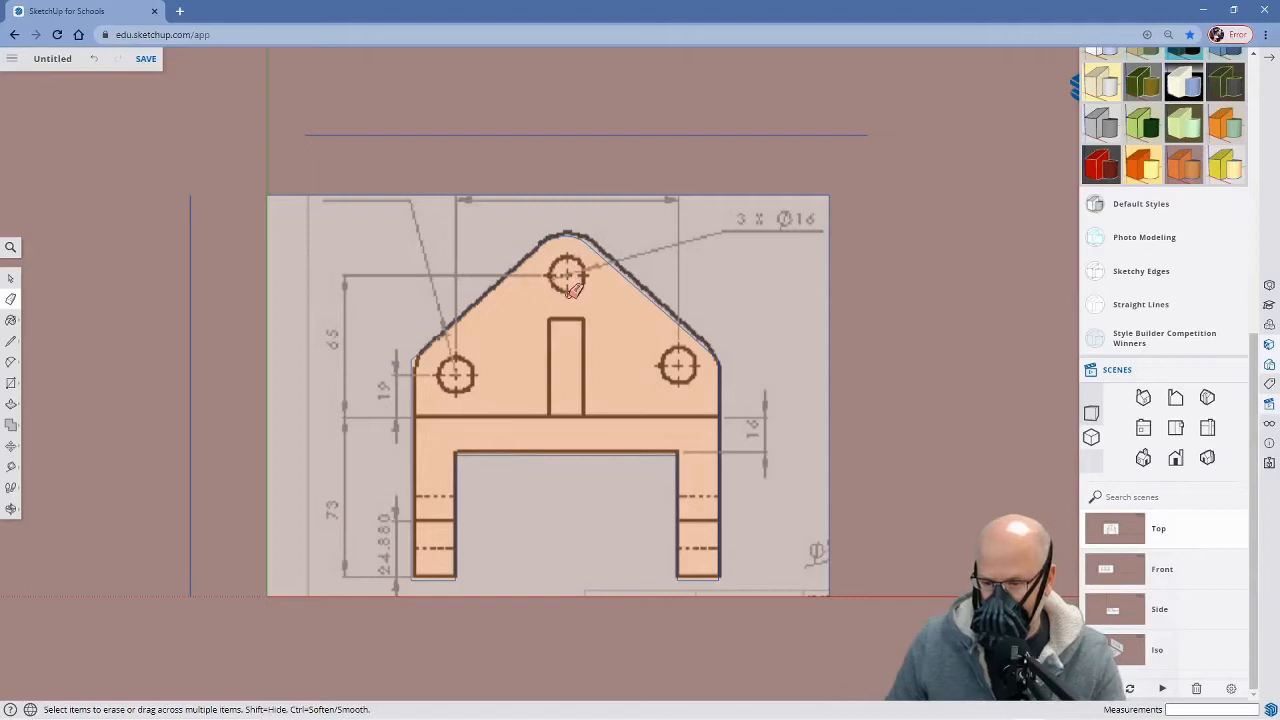
key(t)
click(575, 201)
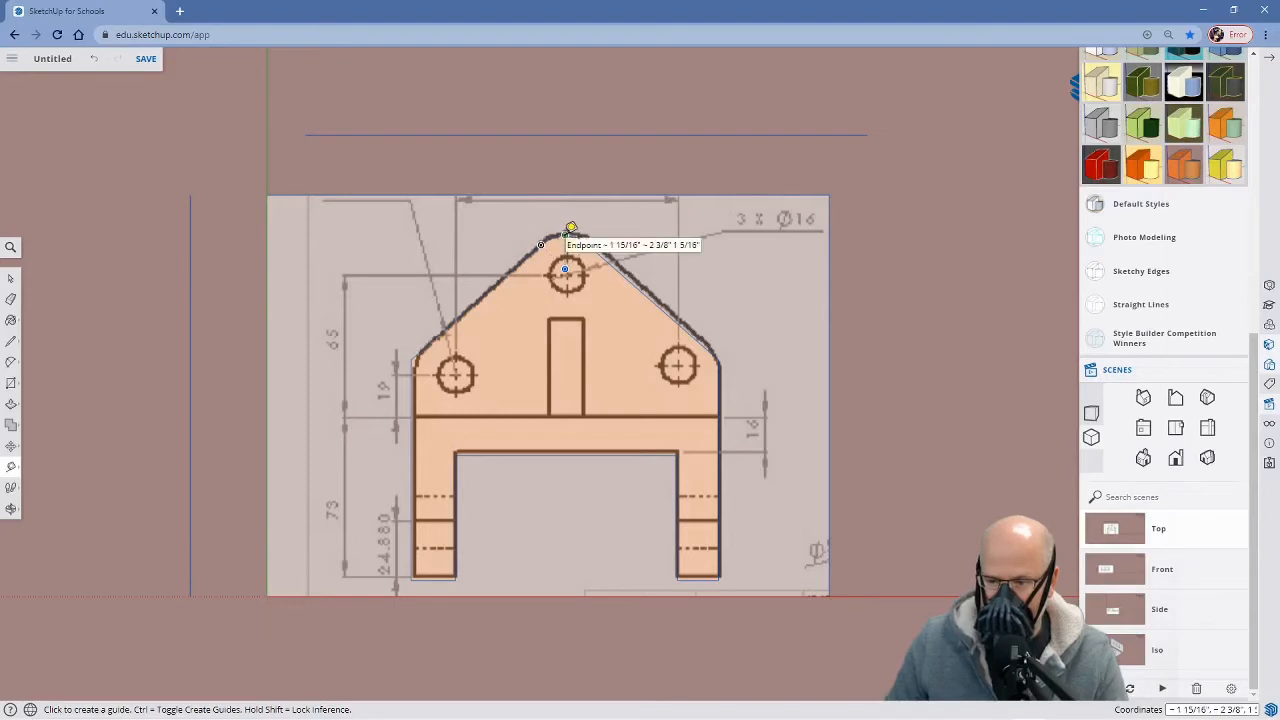
click(566, 234)
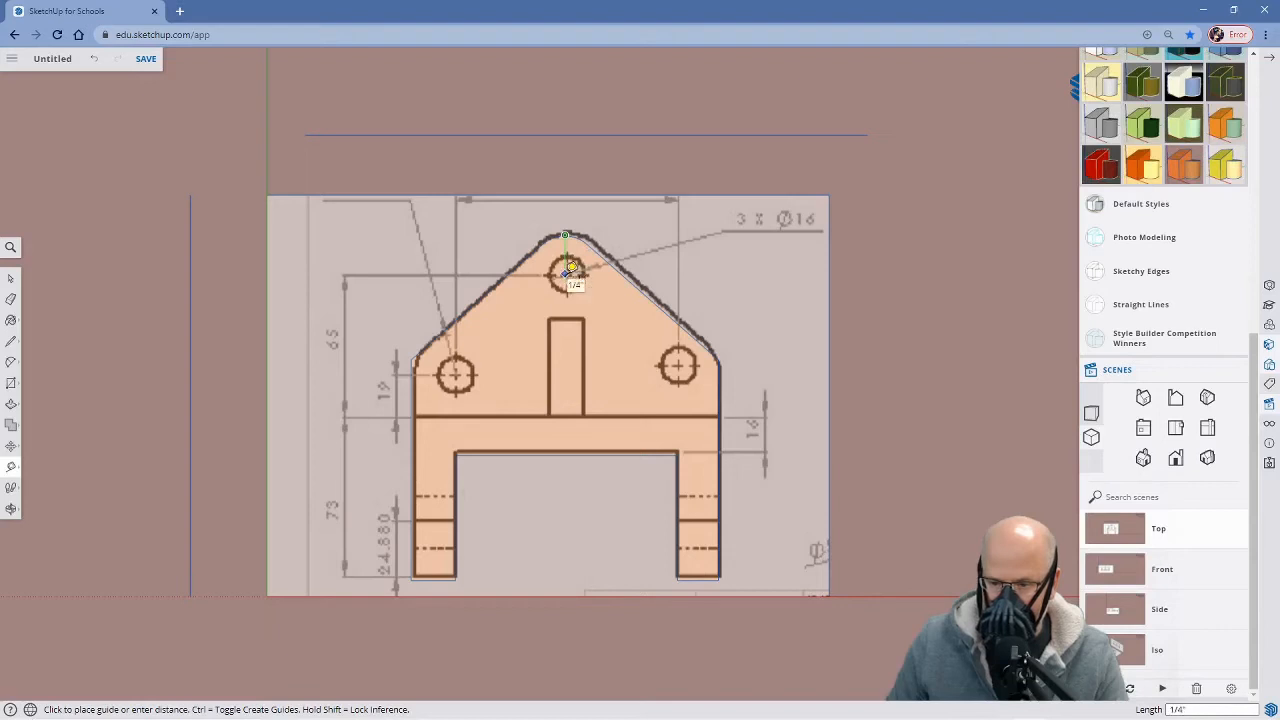
click(571, 268)
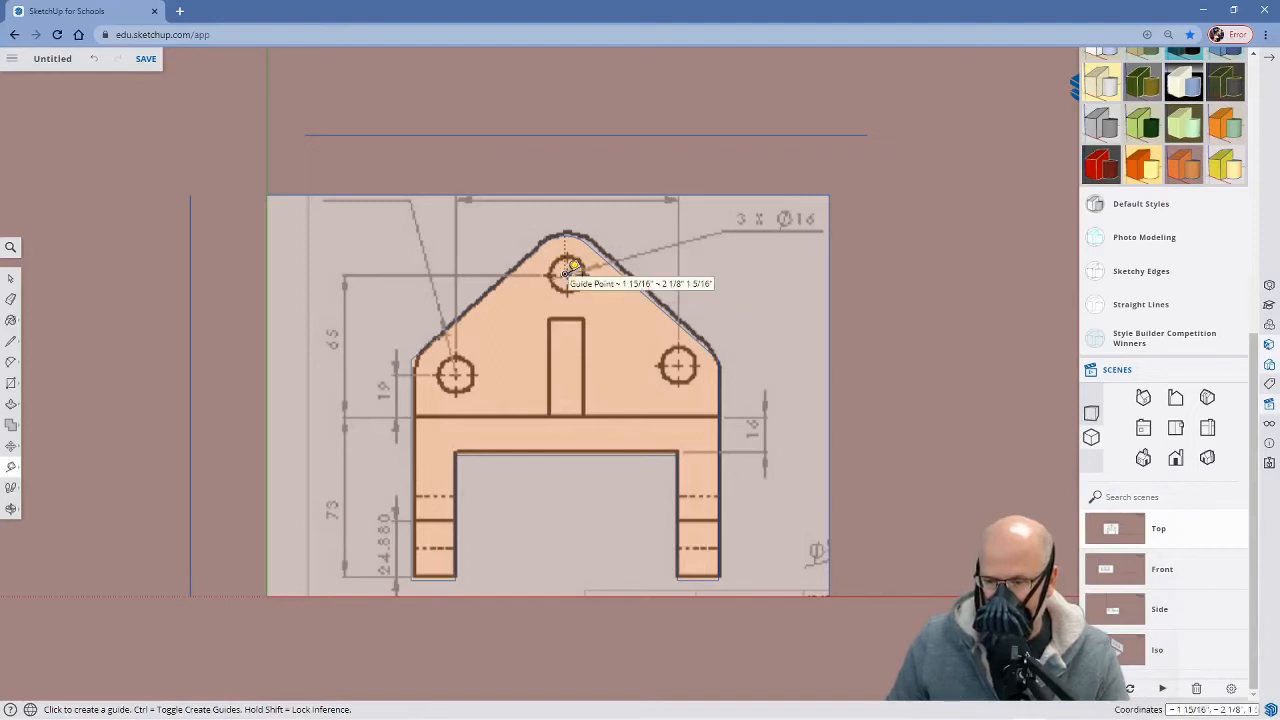
click(565, 194)
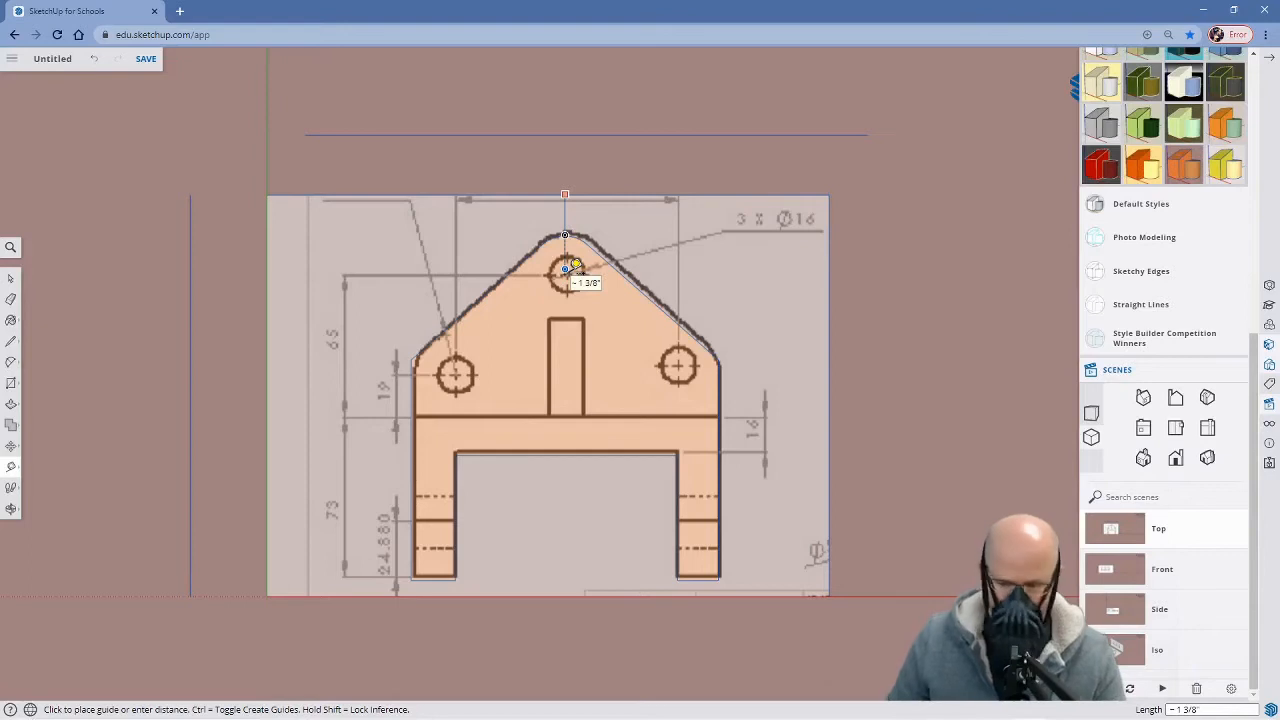
click(570, 266)
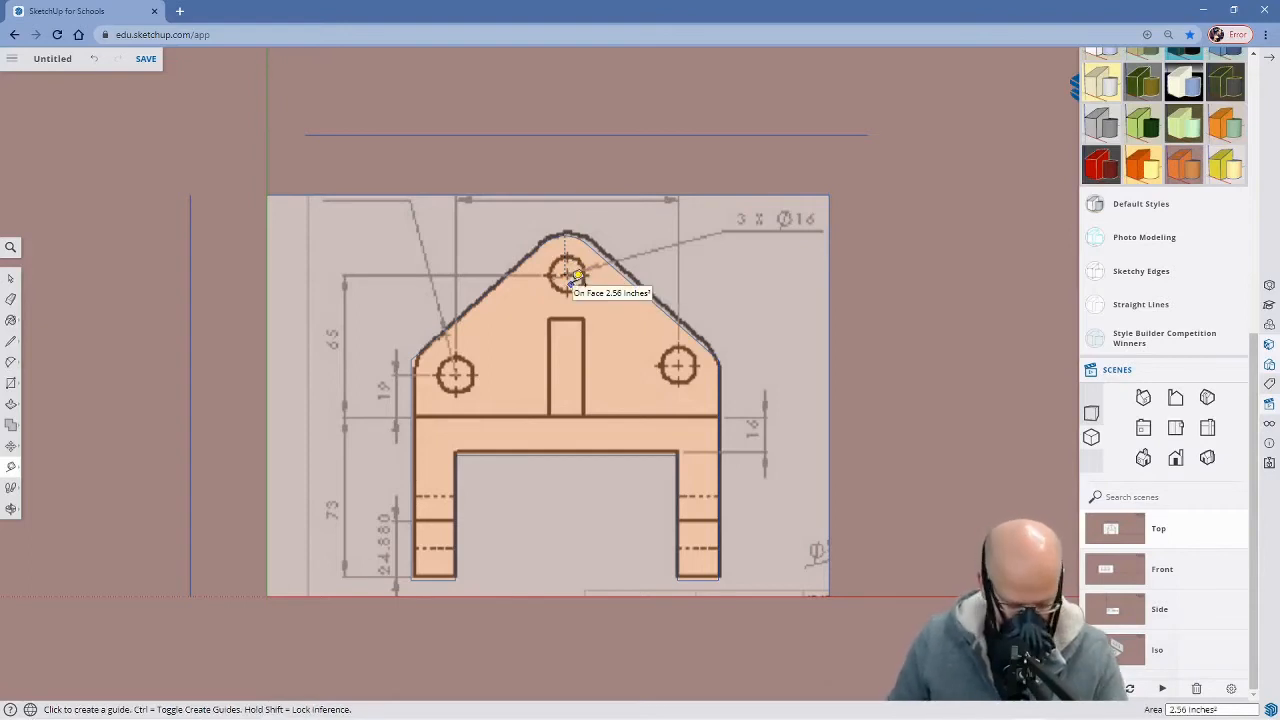
Draw a circle of about 1/8" radius on the plate face, centred on the guide point at the apex hole
key(c)
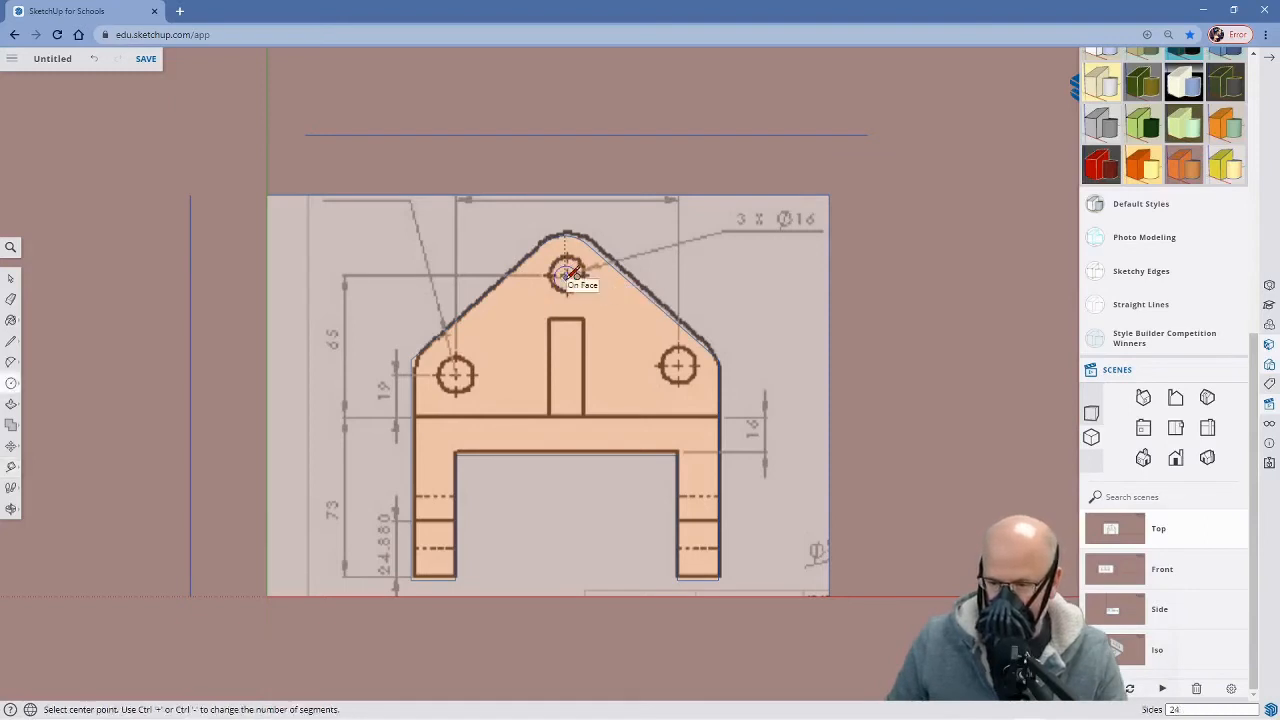
scroll(567, 272, up, 3)
scroll(567, 272, up, 1)
click(564, 270)
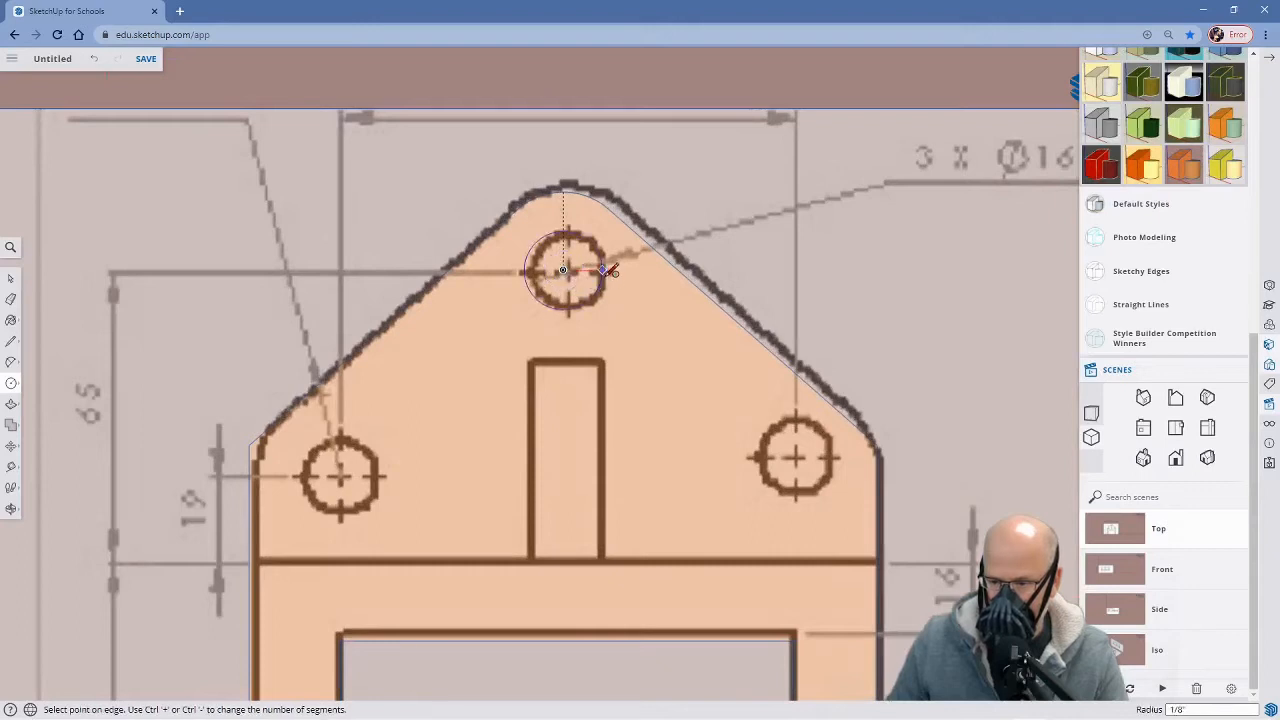
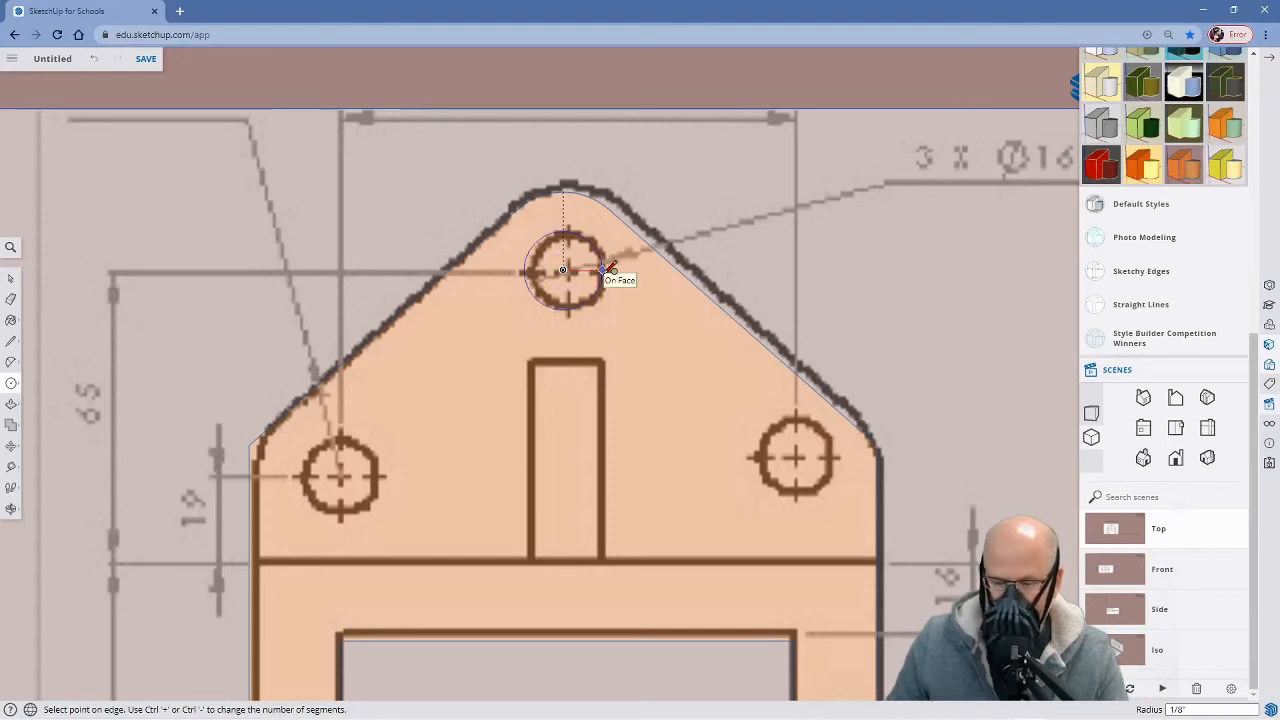
click(608, 270)
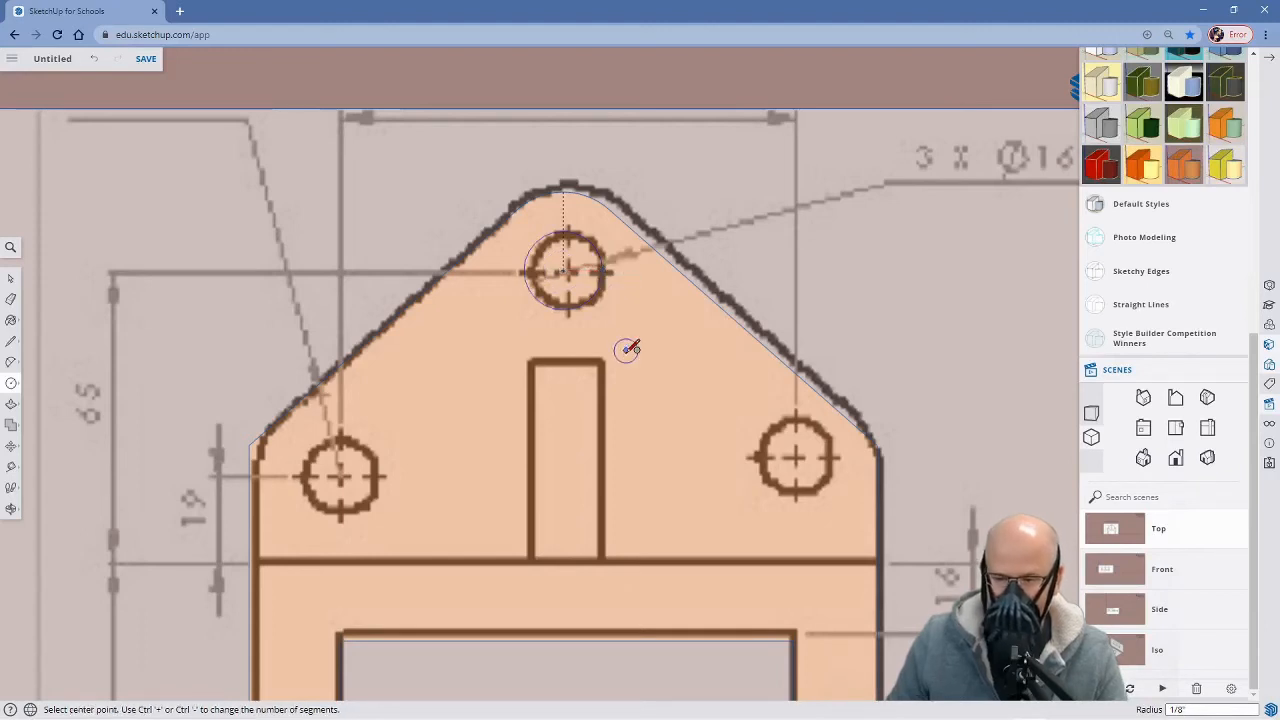
Push the apex circle 11/16" through the plate to cut the hole
scroll(637, 349, down, 2)
scroll(637, 349, down, 1)
middle_drag(674, 374, 703, 381)
mouse_move(563, 250)
mouse_down()
mouse_move(531, 220)
mouse_move(520, 277)
mouse_move(655, 342)
mouse_up()
key(c)
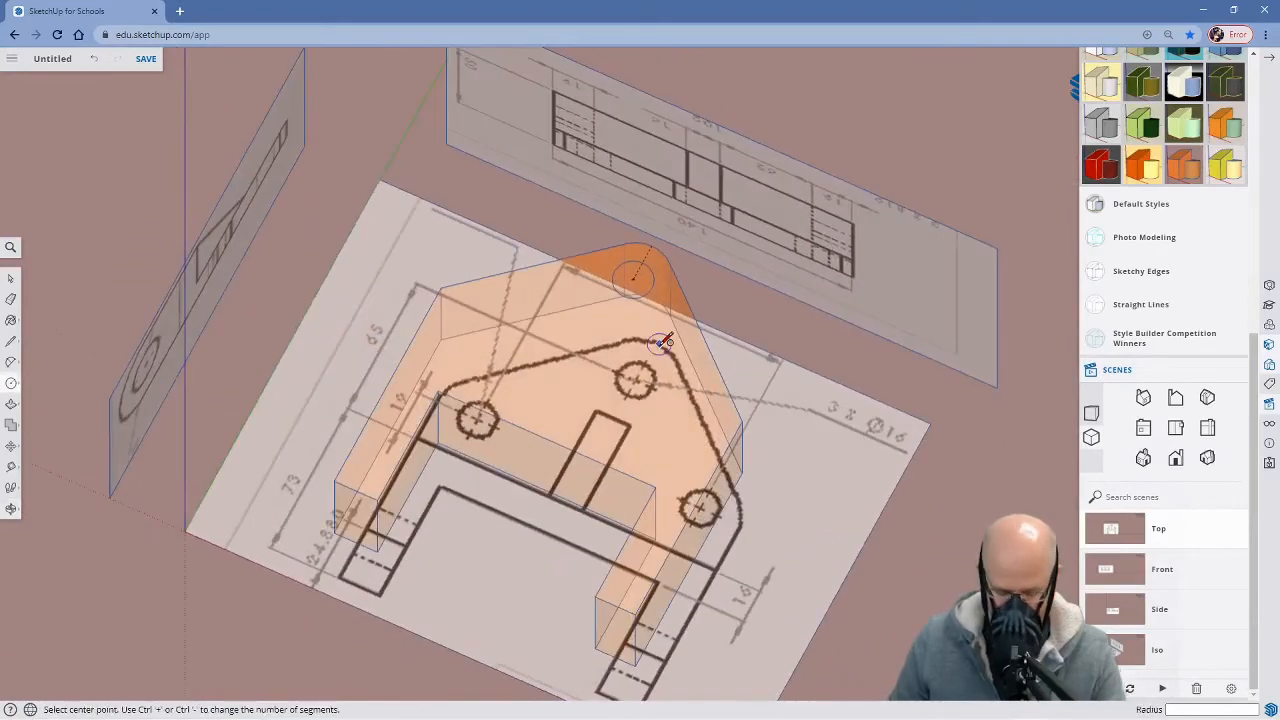
key(p)
drag(631, 293, 640, 360)
mouse_move(640, 385)
middle_down()
mouse_move(497, 251)
mouse_move(445, 225)
middle_up()
middle_drag(689, 451, 549, 266)
mouse_move(722, 420)
middle_down()
mouse_move(706, 406)
mouse_move(680, 300)
mouse_move(666, 323)
middle_up()
scroll(666, 323, up, 4)
middle_drag(709, 406, 640, 351)
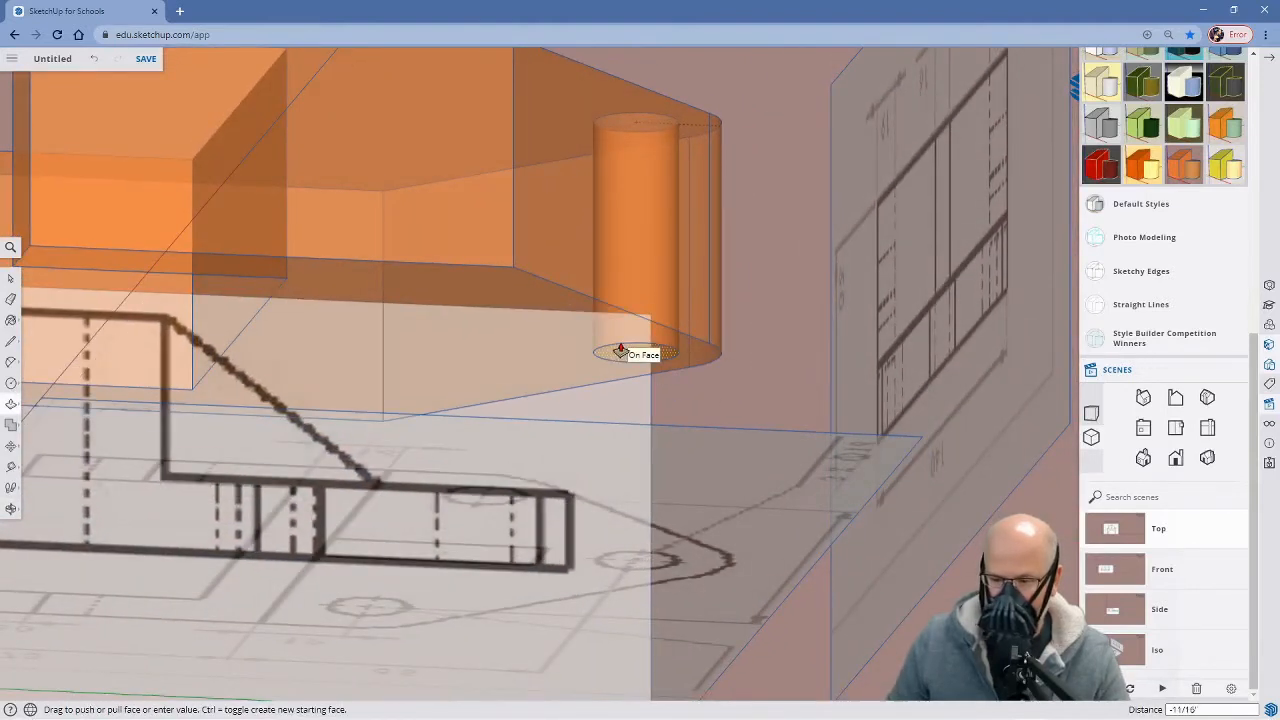
mouse_move(614, 349)
middle_down()
mouse_move(557, 360)
mouse_move(737, 528)
mouse_move(623, 487)
mouse_move(543, 306)
mouse_move(680, 528)
mouse_move(657, 486)
middle_up()
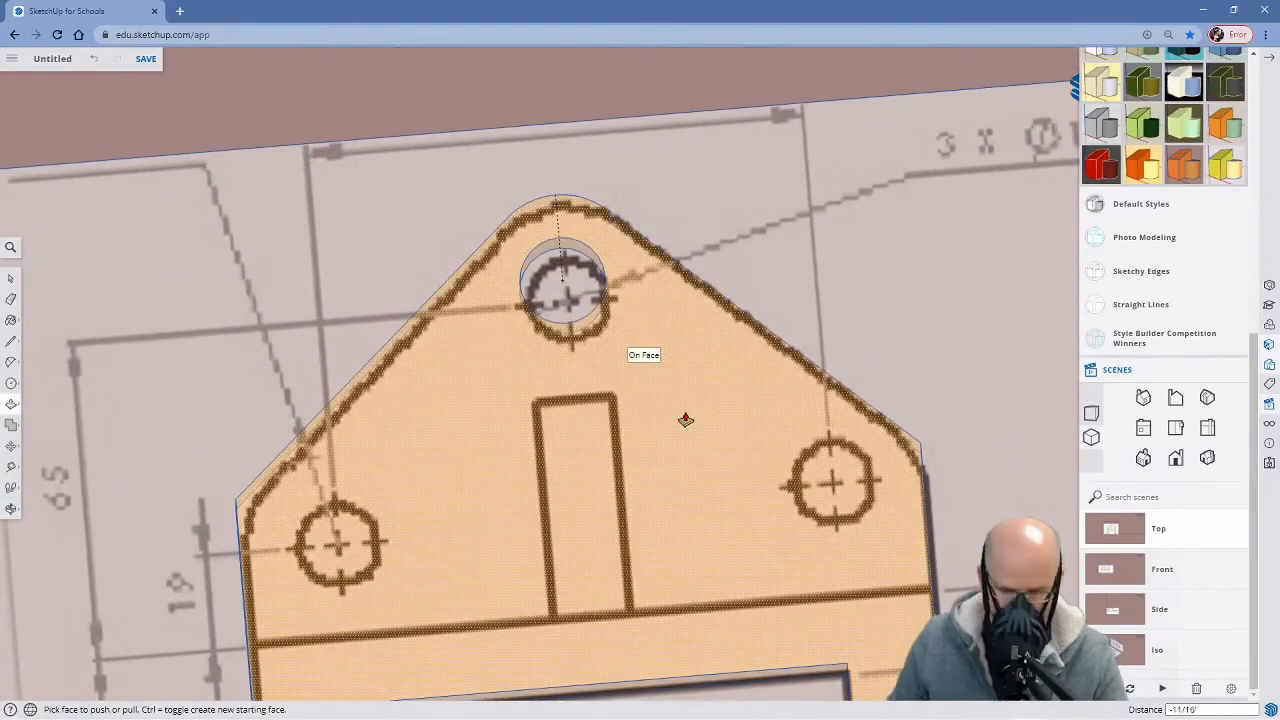
In the Top scene, draw circles of about 1/8" radius over the two lower holes of the reference drawing
key(e)
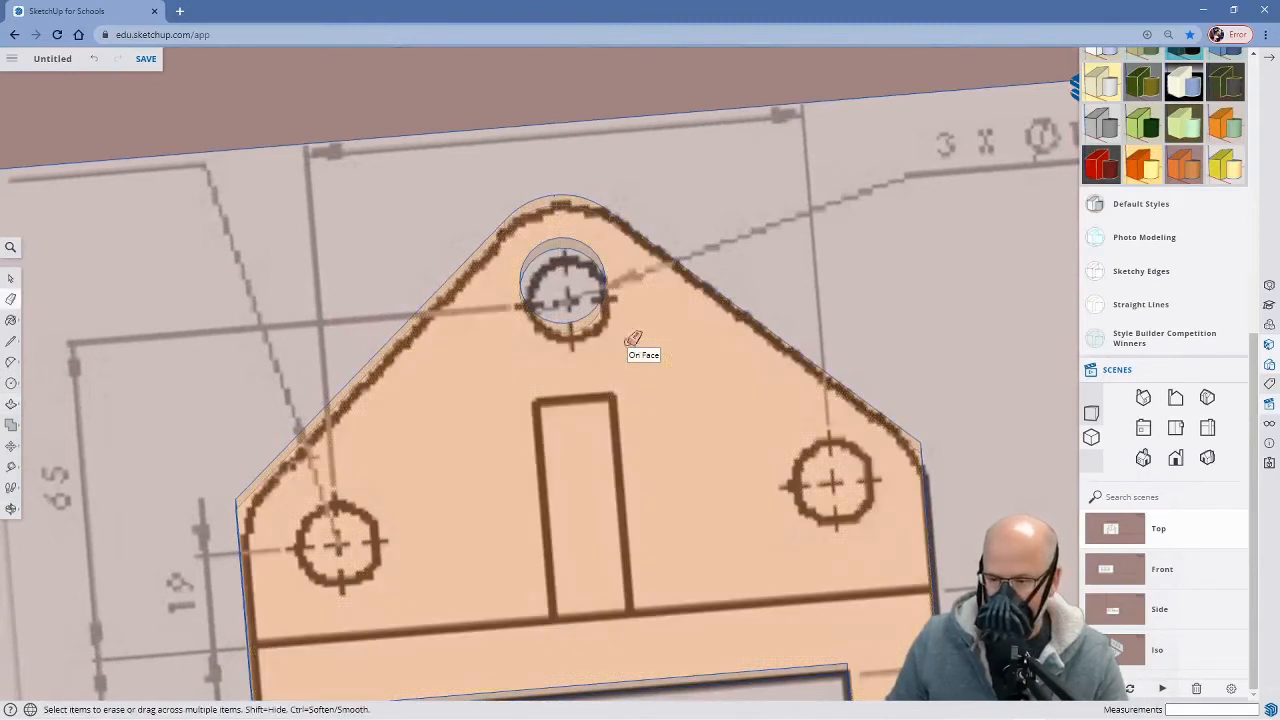
scroll(625, 345, down, 5)
mouse_move(630, 350)
middle_down()
mouse_move(679, 411)
mouse_move(743, 429)
mouse_move(594, 289)
mouse_move(594, 308)
mouse_move(686, 400)
mouse_move(814, 471)
middle_up()
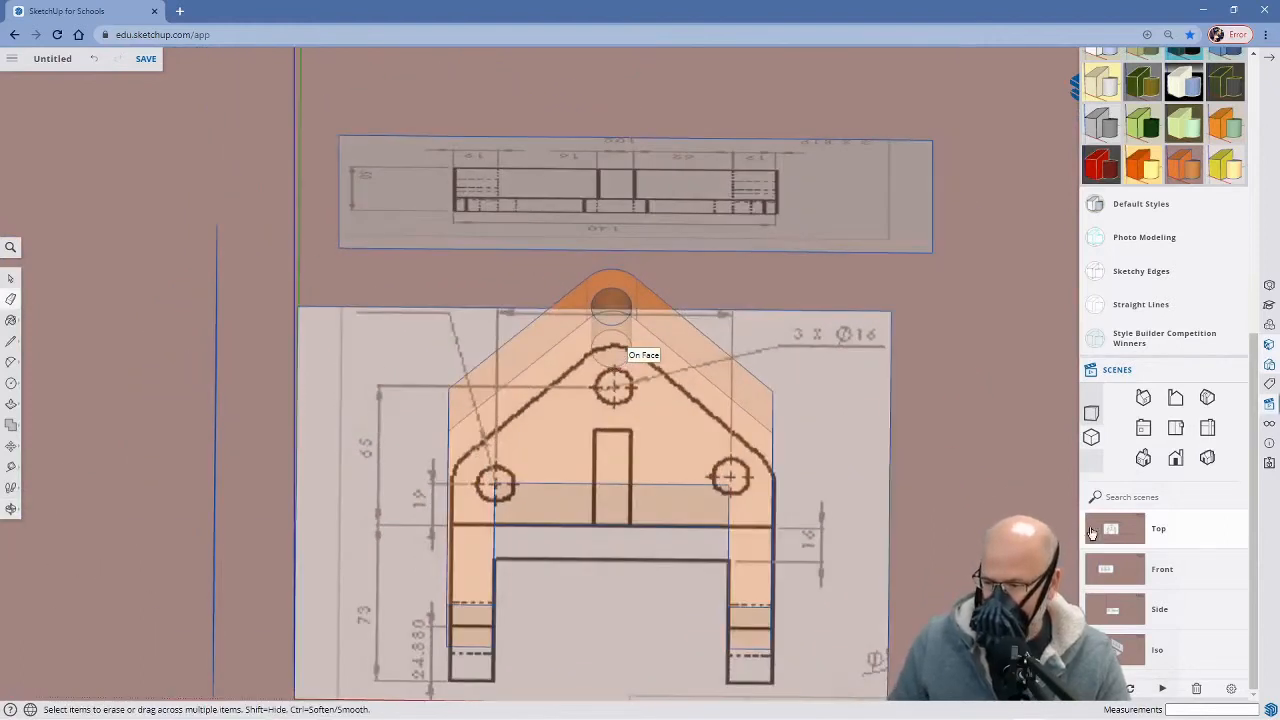
click(1103, 530)
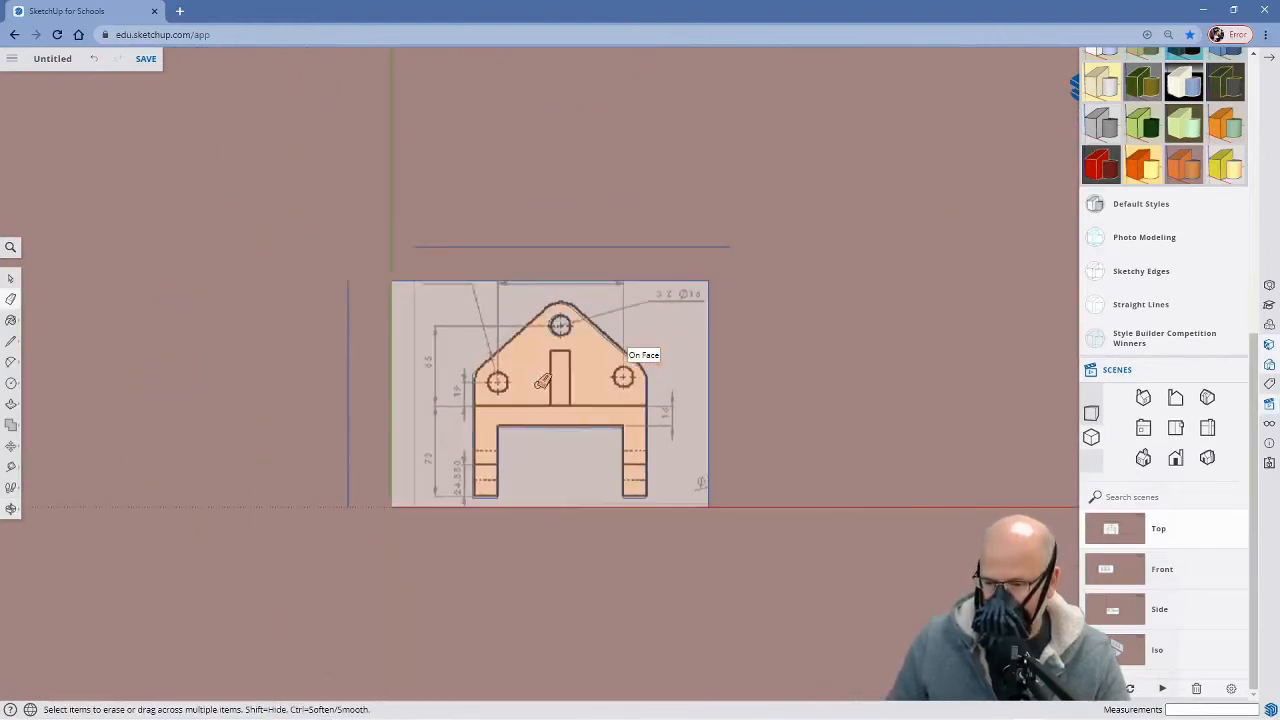
scroll(537, 421, up, 2)
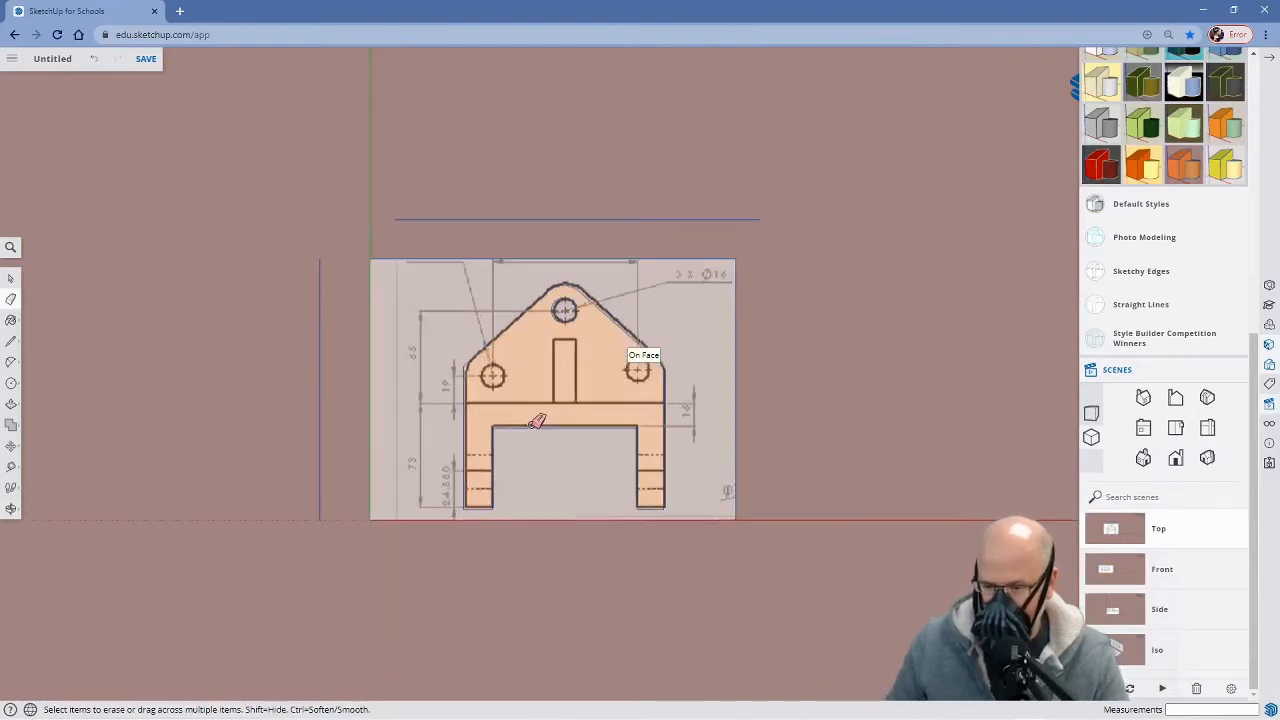
scroll(537, 421, up, 1)
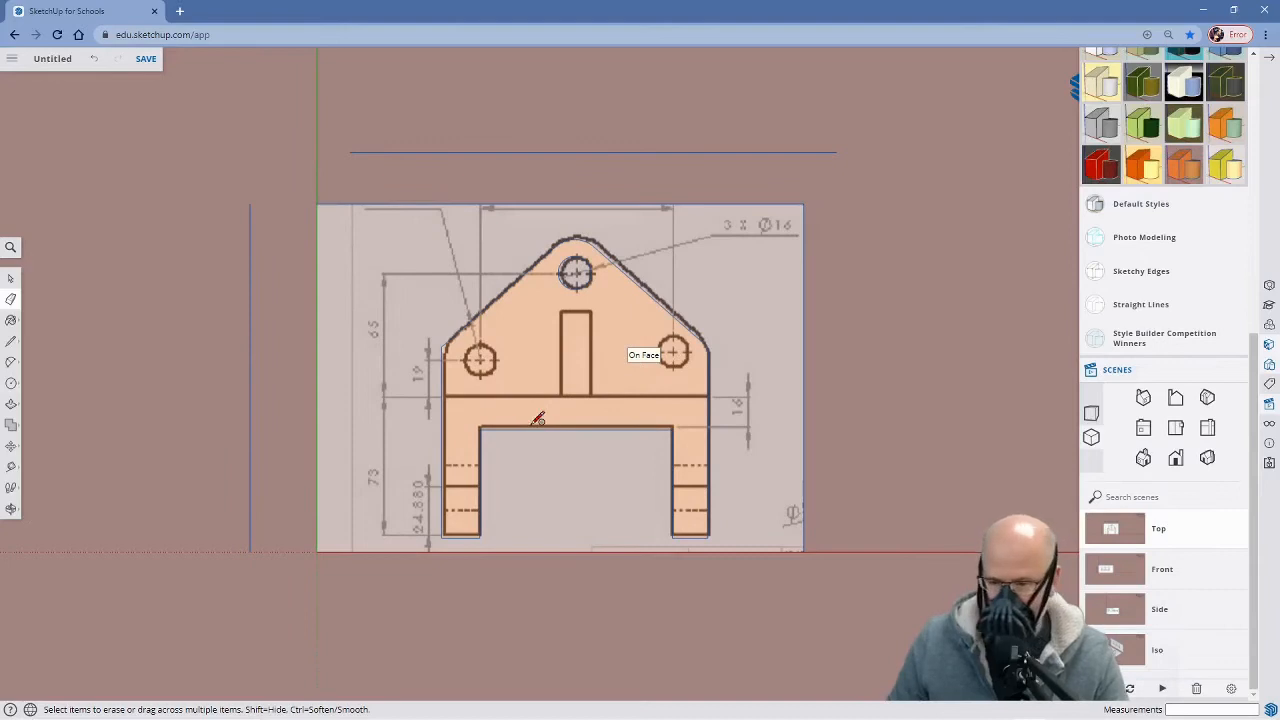
key(c)
scroll(471, 380, up, 5)
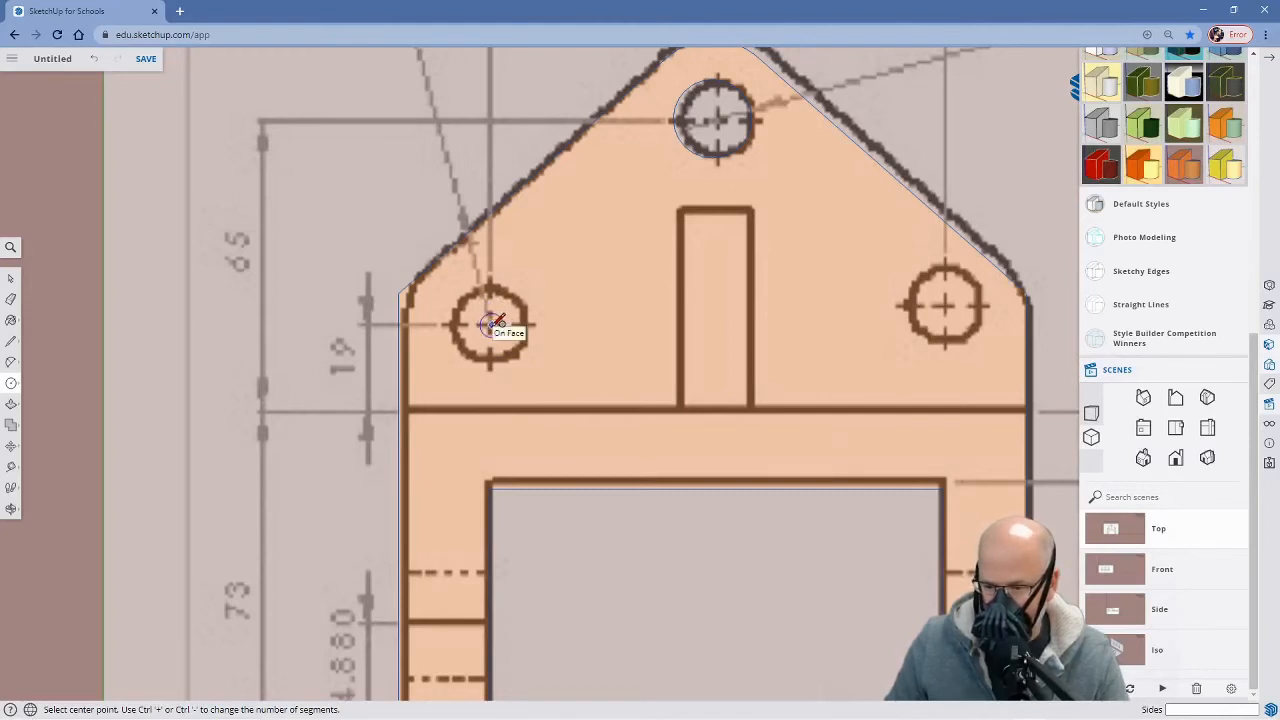
click(490, 324)
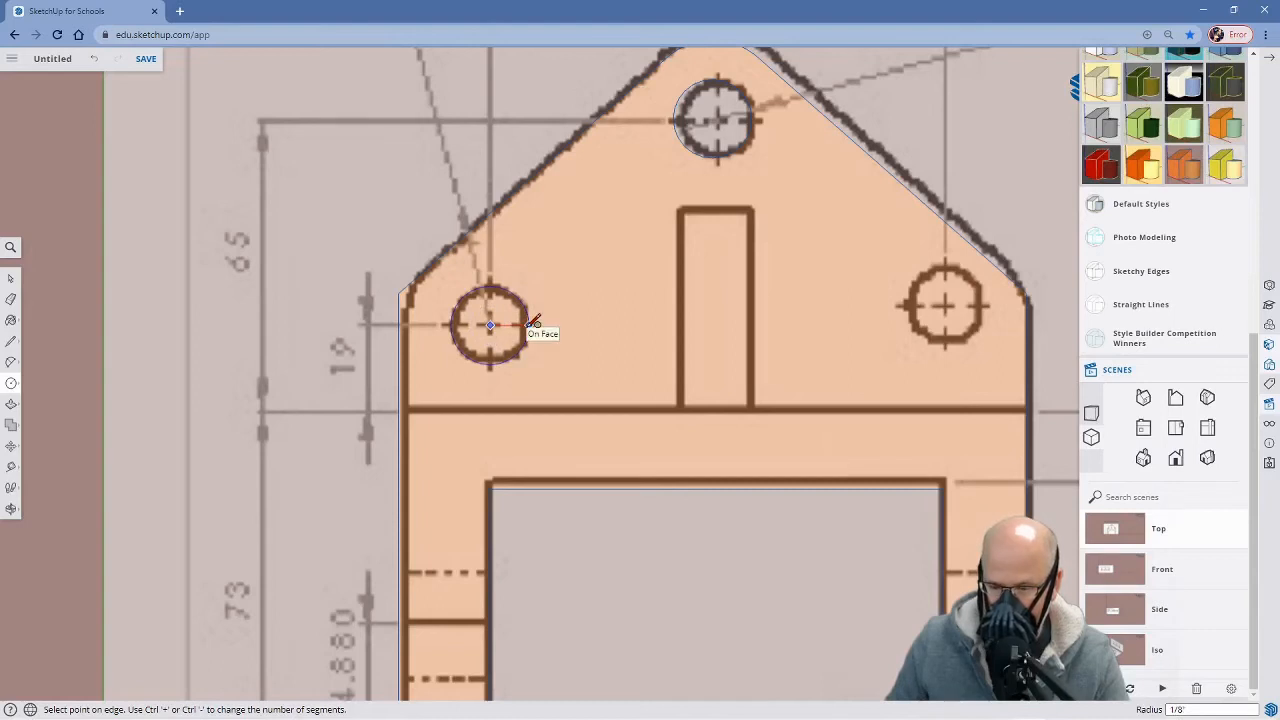
click(535, 322)
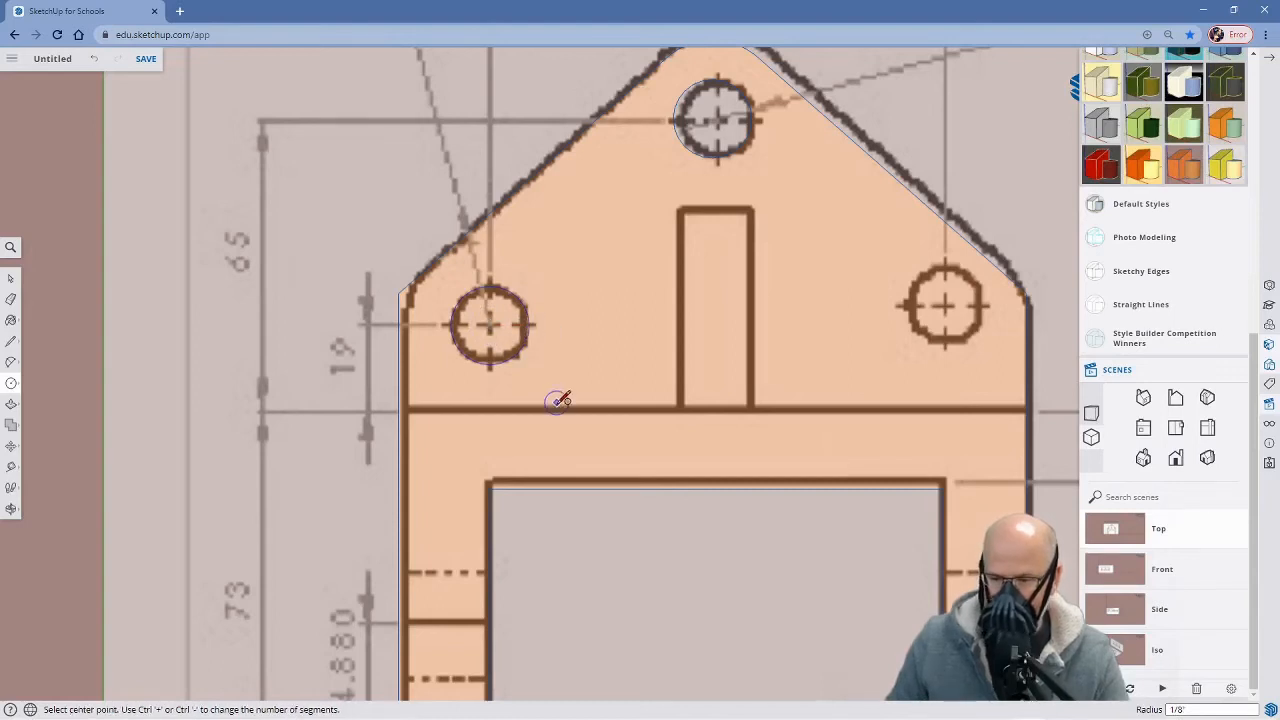
click(945, 305)
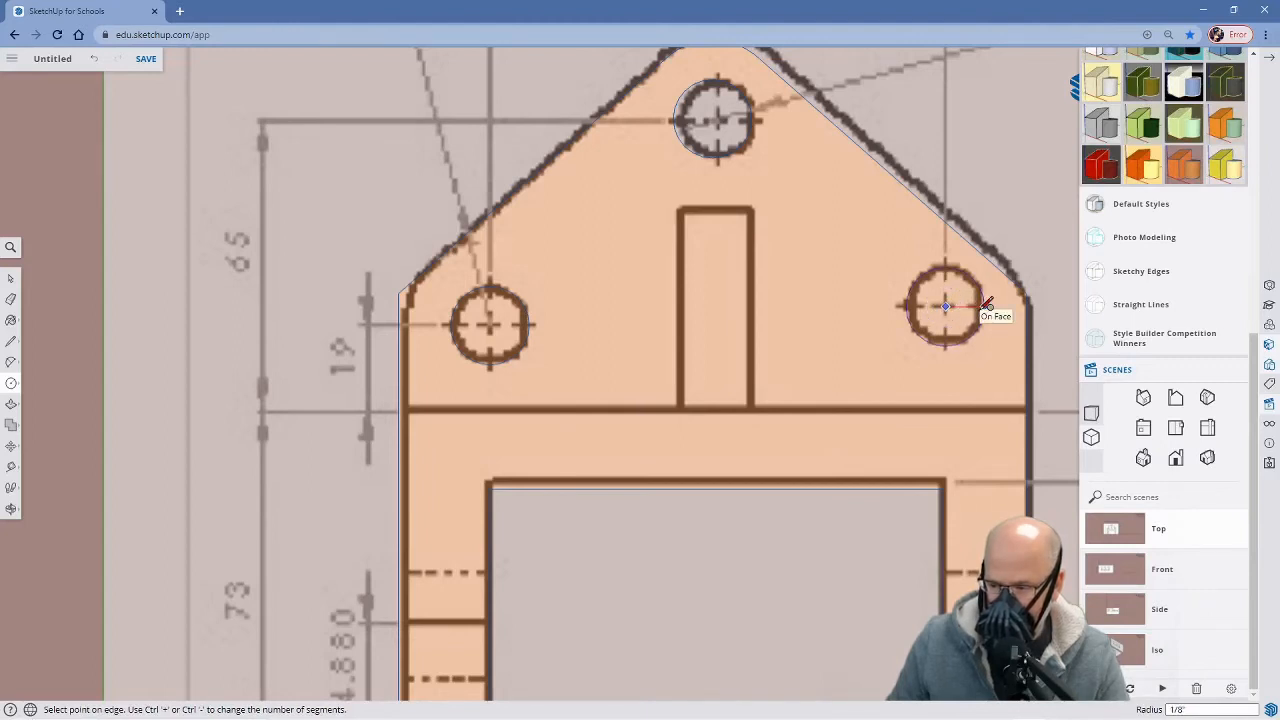
click(986, 306)
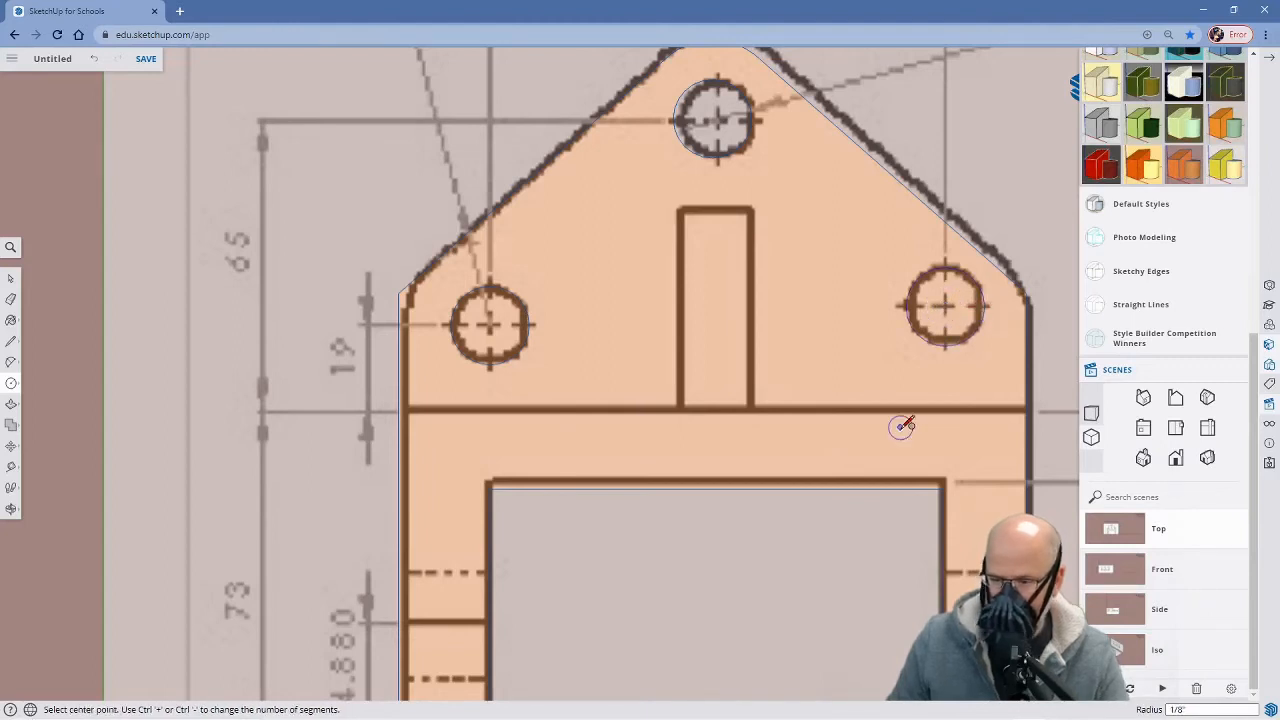
Turn off X-ray face transparency
click(10, 247)
text(x)
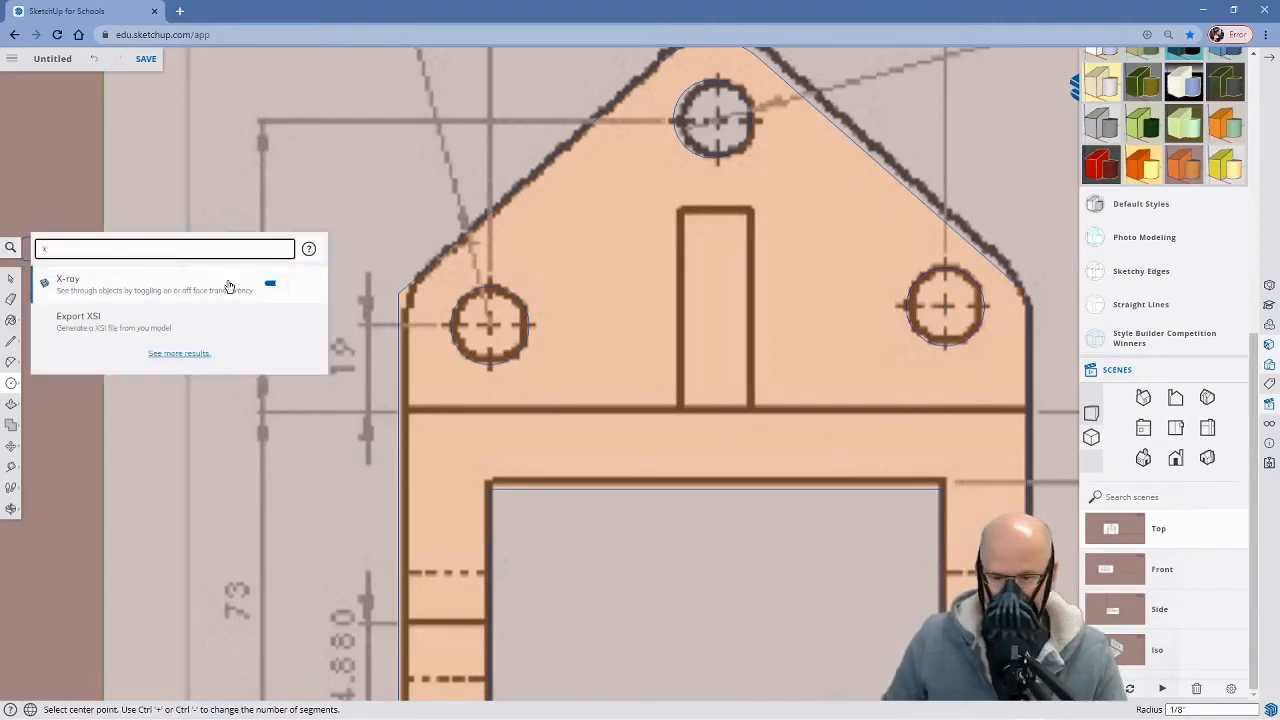
click(272, 286)
Push the lower circle on the 19-dimension side of the plate 11/16" through to cut the second hole
middle_drag(772, 500, 469, 363)
scroll(663, 517, down, 5)
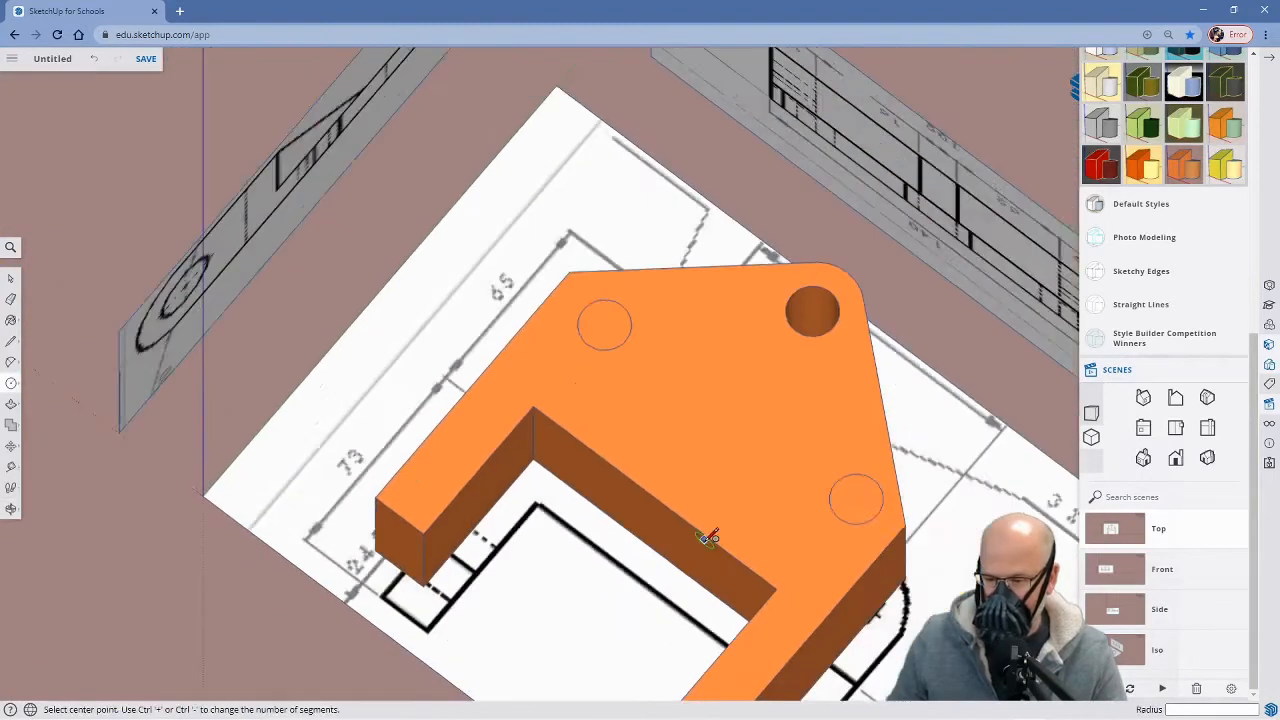
middle_drag(720, 543, 663, 423)
key(c)
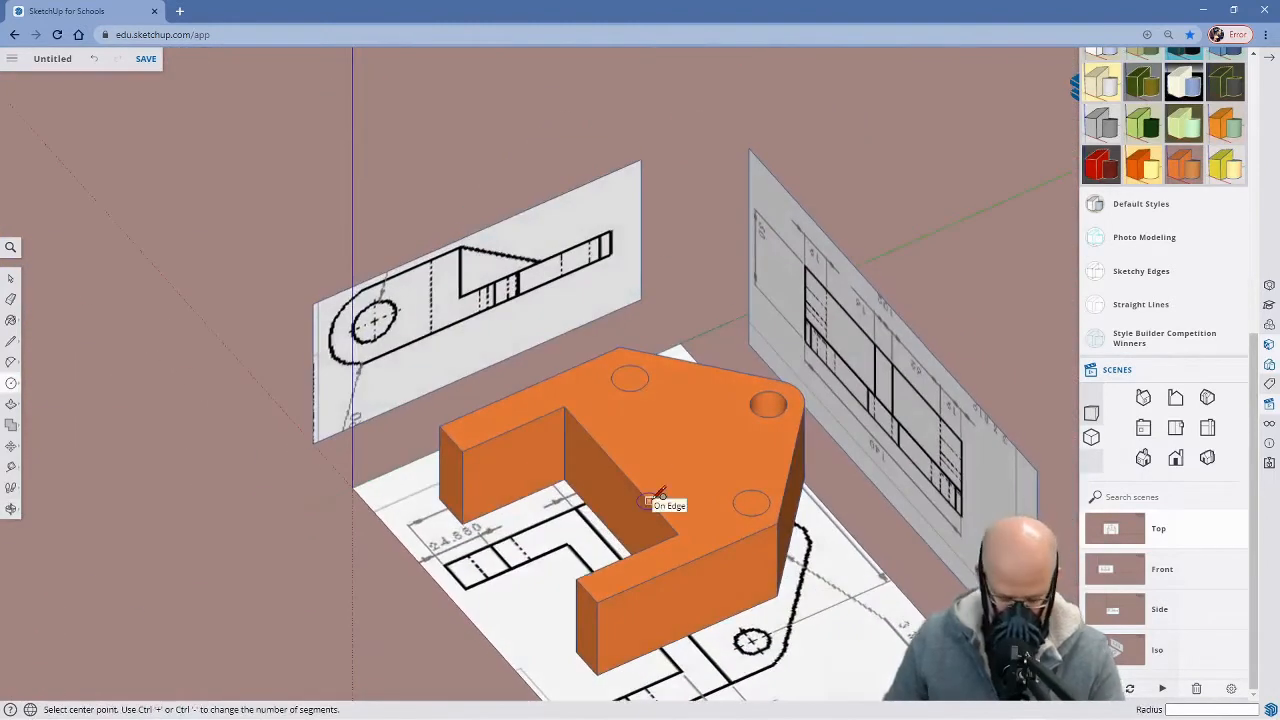
key(p)
click(632, 385)
middle_drag(626, 453, 650, 472)
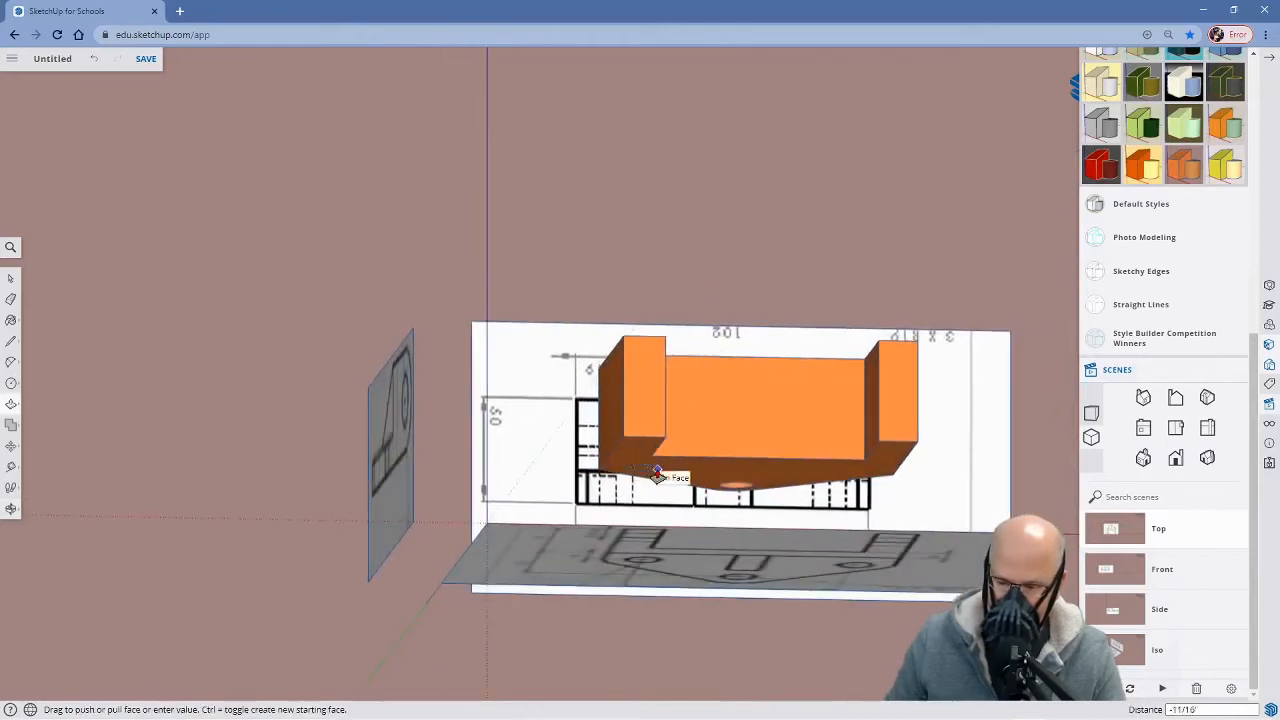
click(657, 474)
Push the remaining lower circle 11/16" through the plate to cut the third hole
middle_drag(778, 362, 672, 535)
middle_drag(794, 383, 749, 500)
scroll(749, 500, up, 3)
click(834, 430)
middle_drag(830, 582, 757, 429)
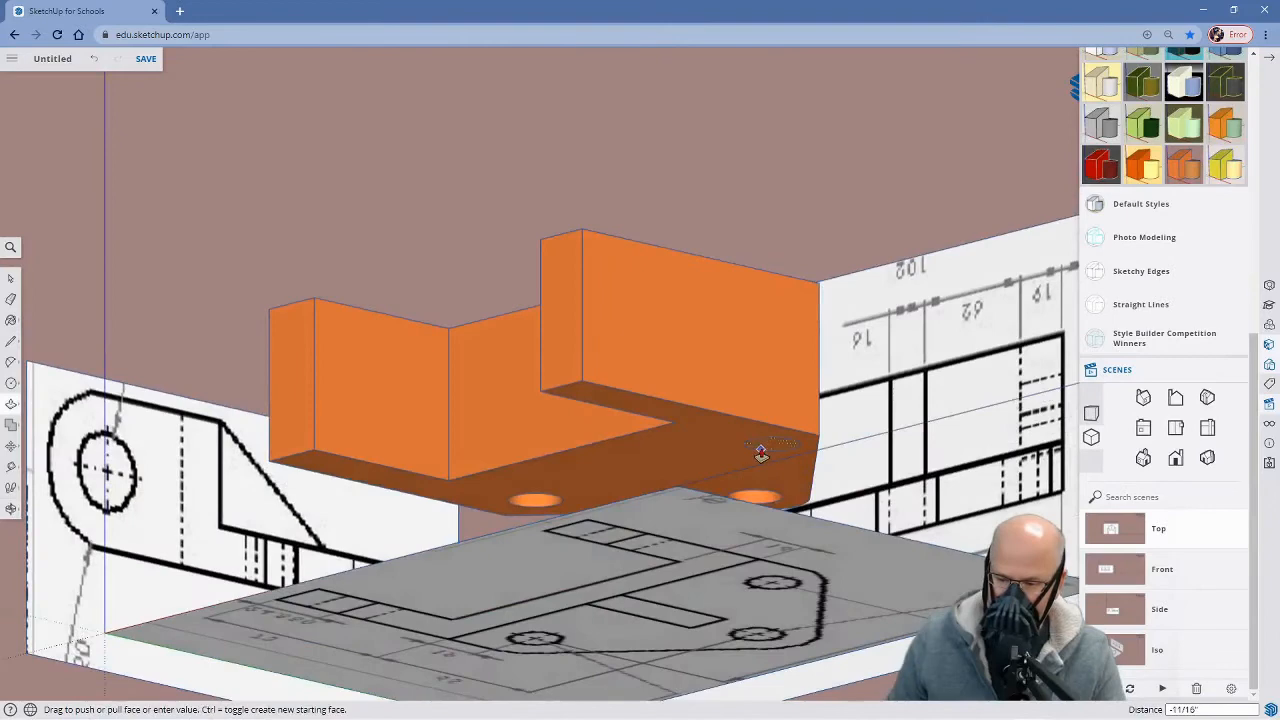
click(754, 451)
In the Side scene, move the side reference drawing about 1/16" up the blue axis to line it up with the model
middle_drag(646, 363, 687, 518)
scroll(723, 477, down, 4)
middle_drag(806, 521, 563, 451)
middle_drag(715, 520, 575, 430)
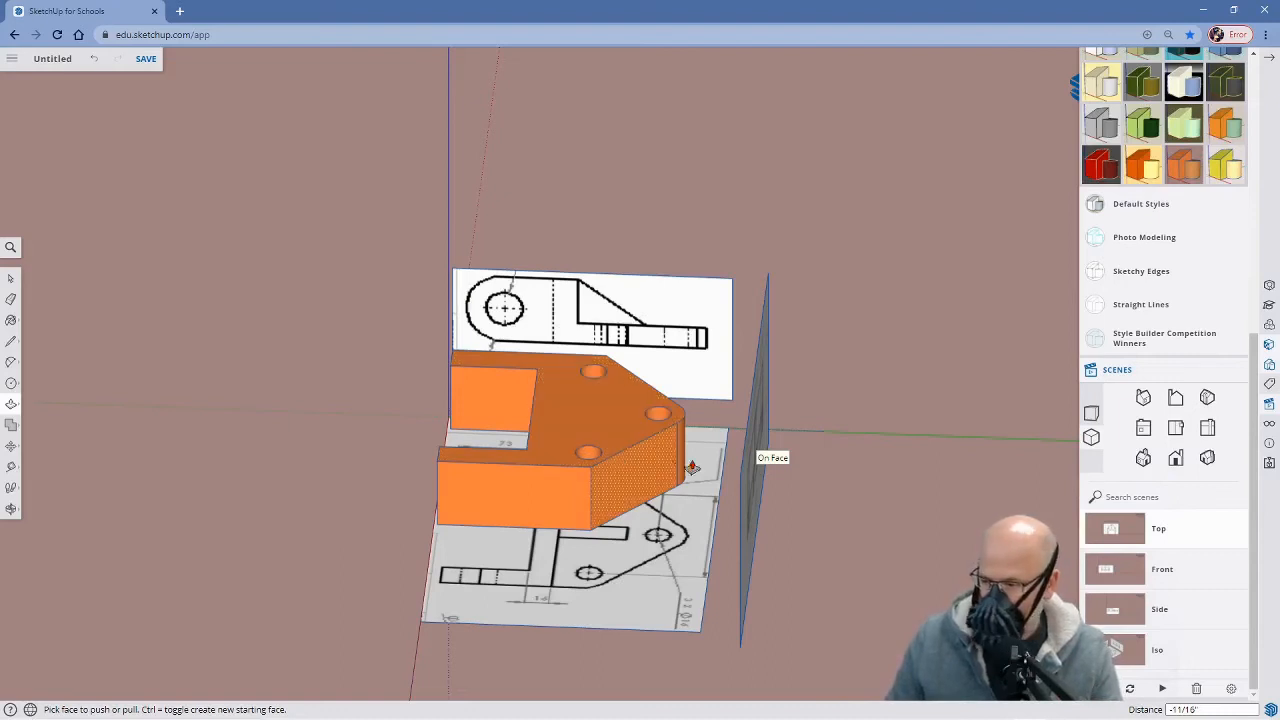
click(1124, 568)
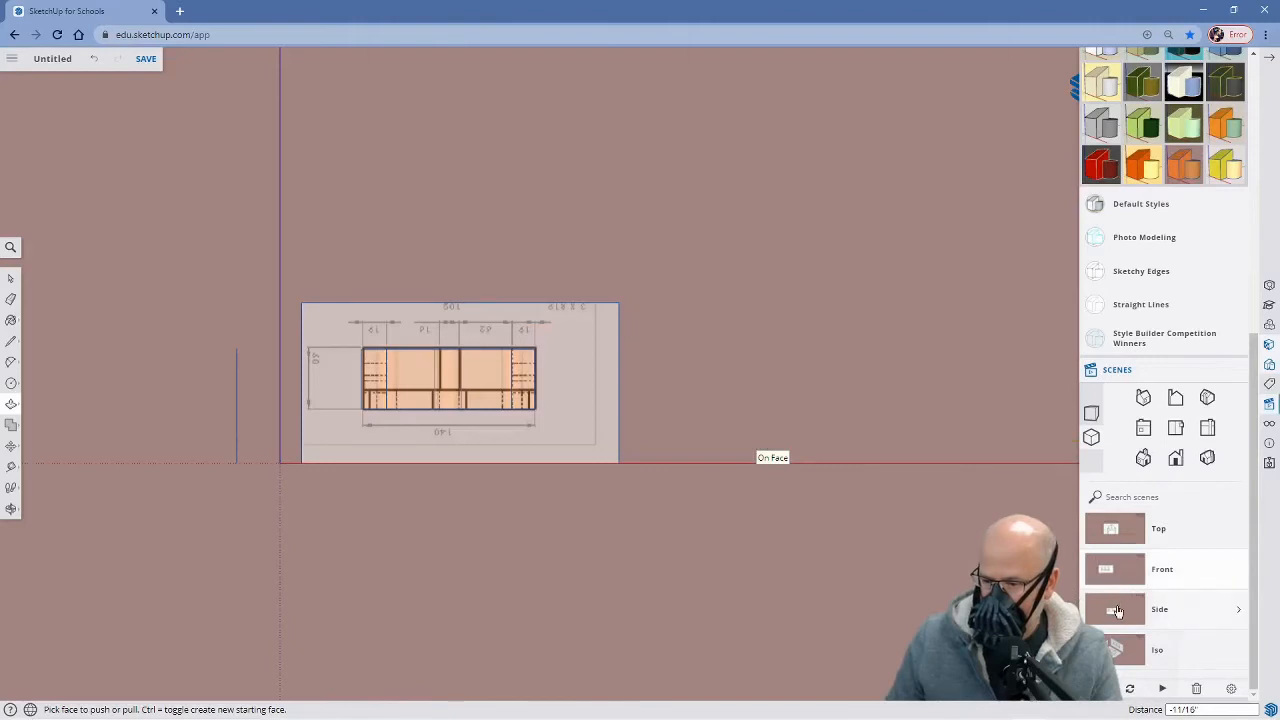
click(1117, 611)
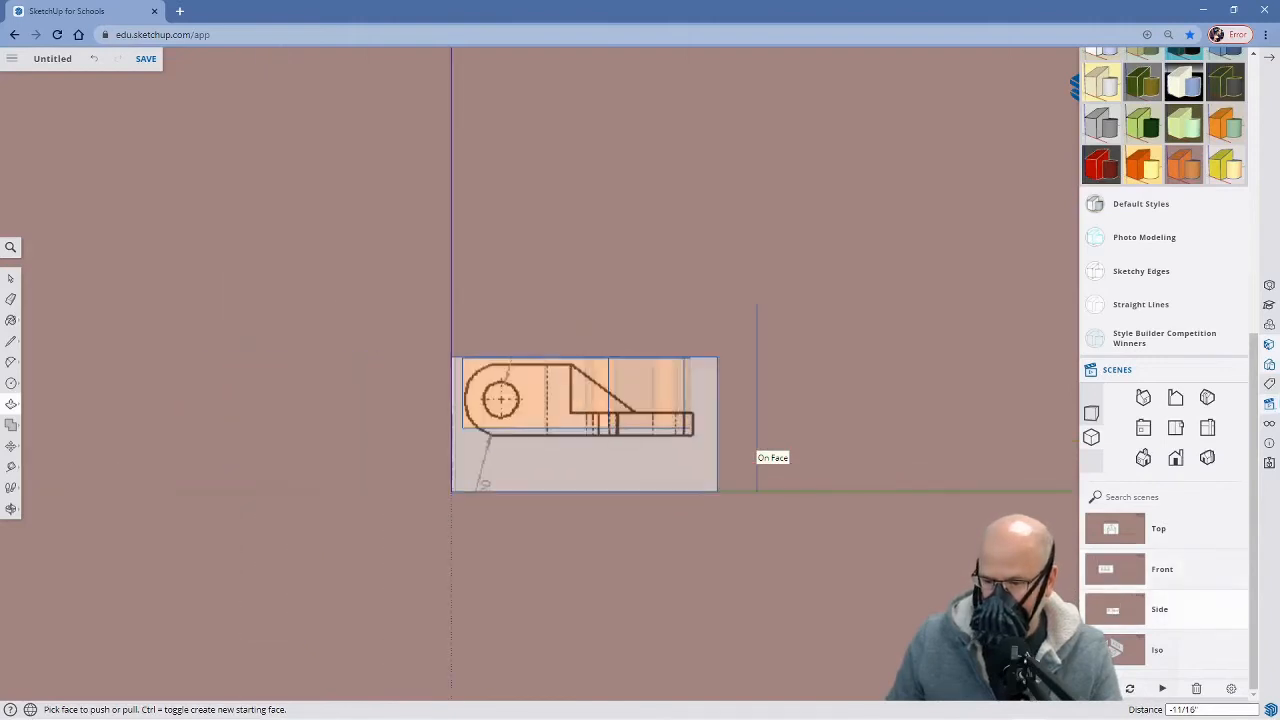
scroll(635, 453, up, 2)
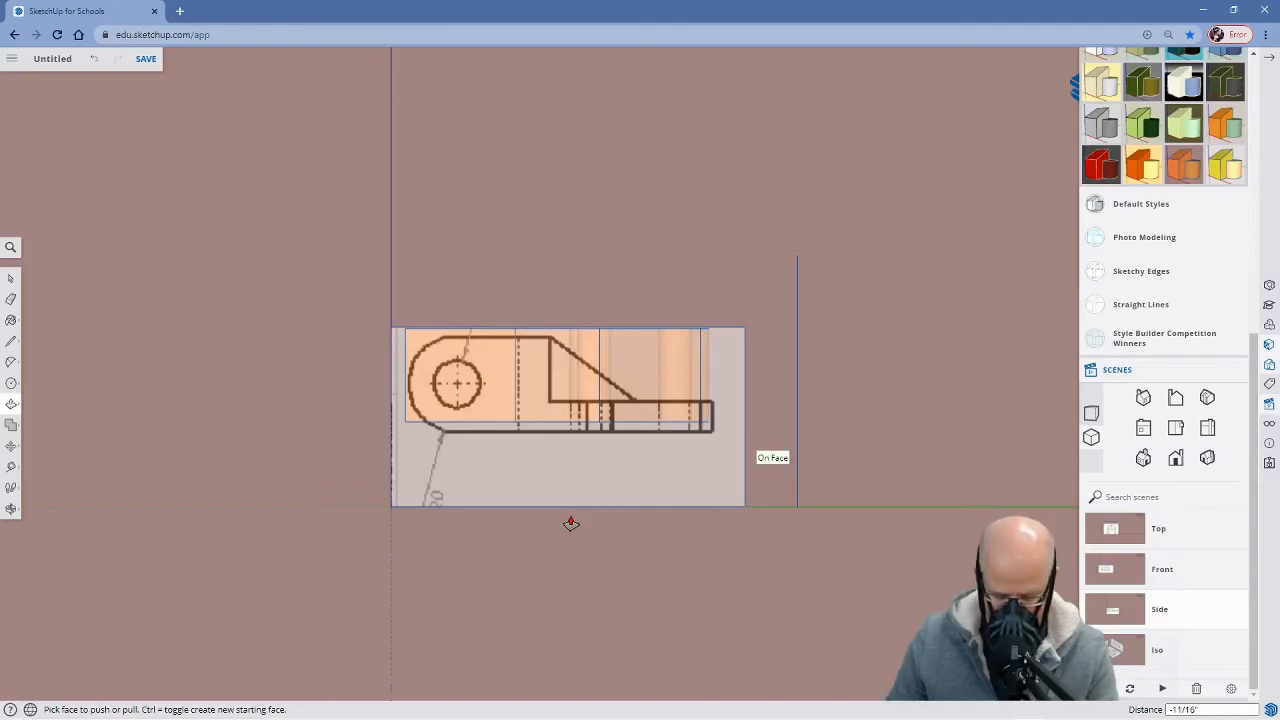
key(space)
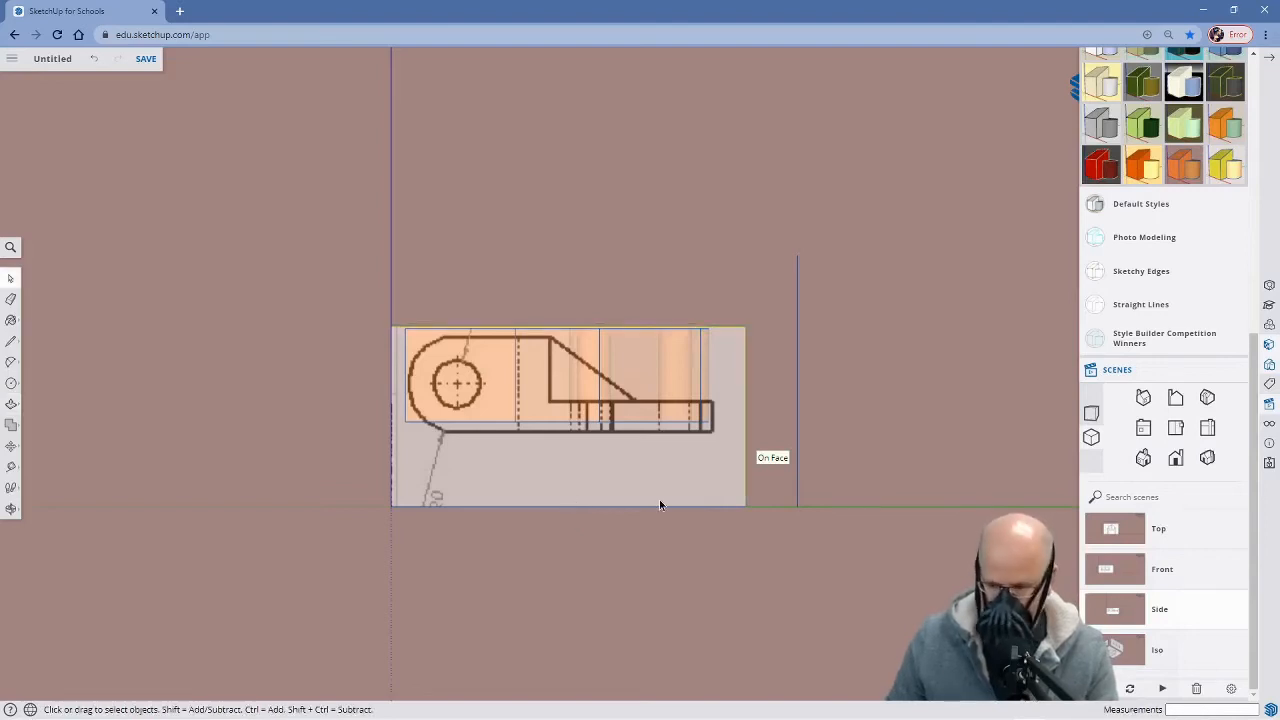
key(m)
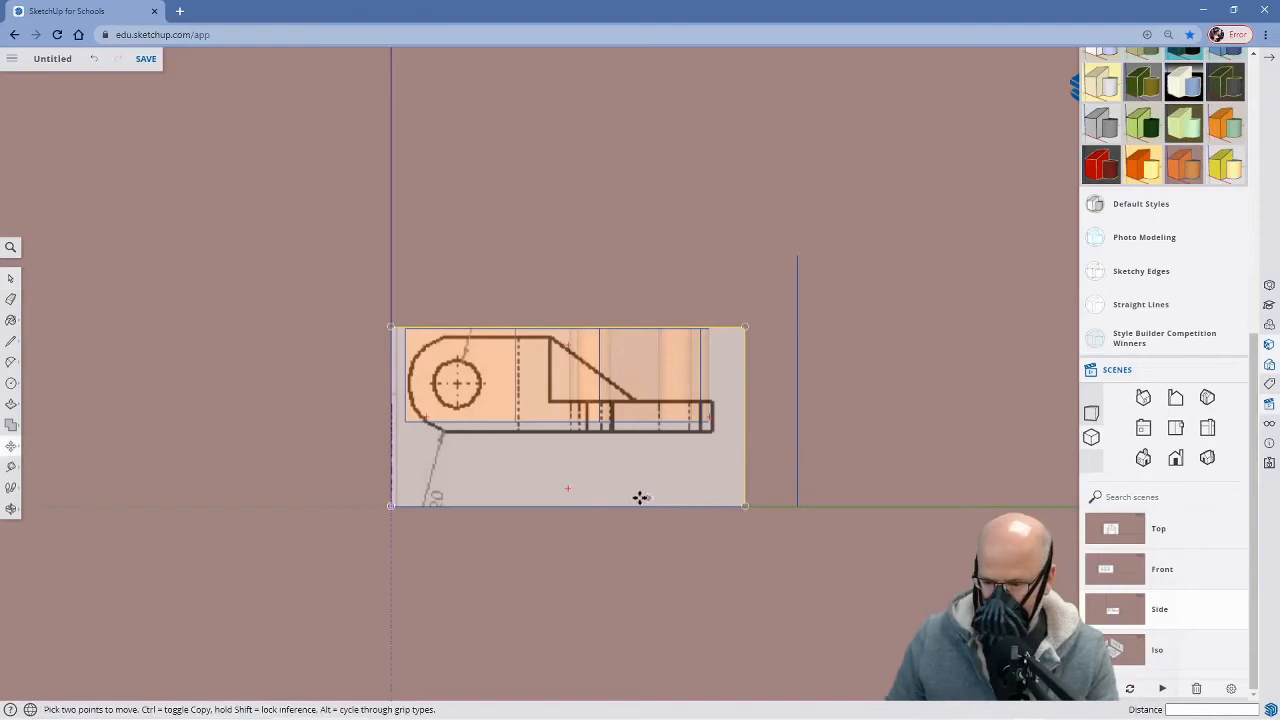
click(572, 507)
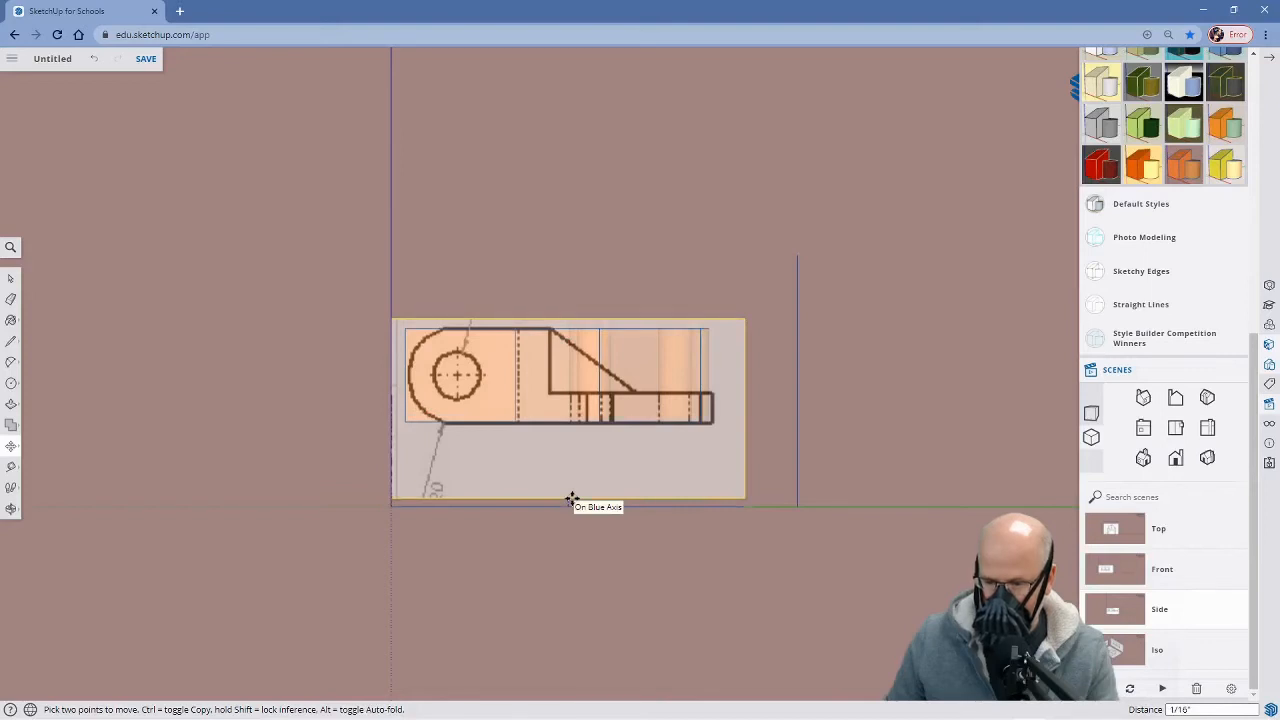
click(572, 499)
middle_drag(456, 419, 505, 421)
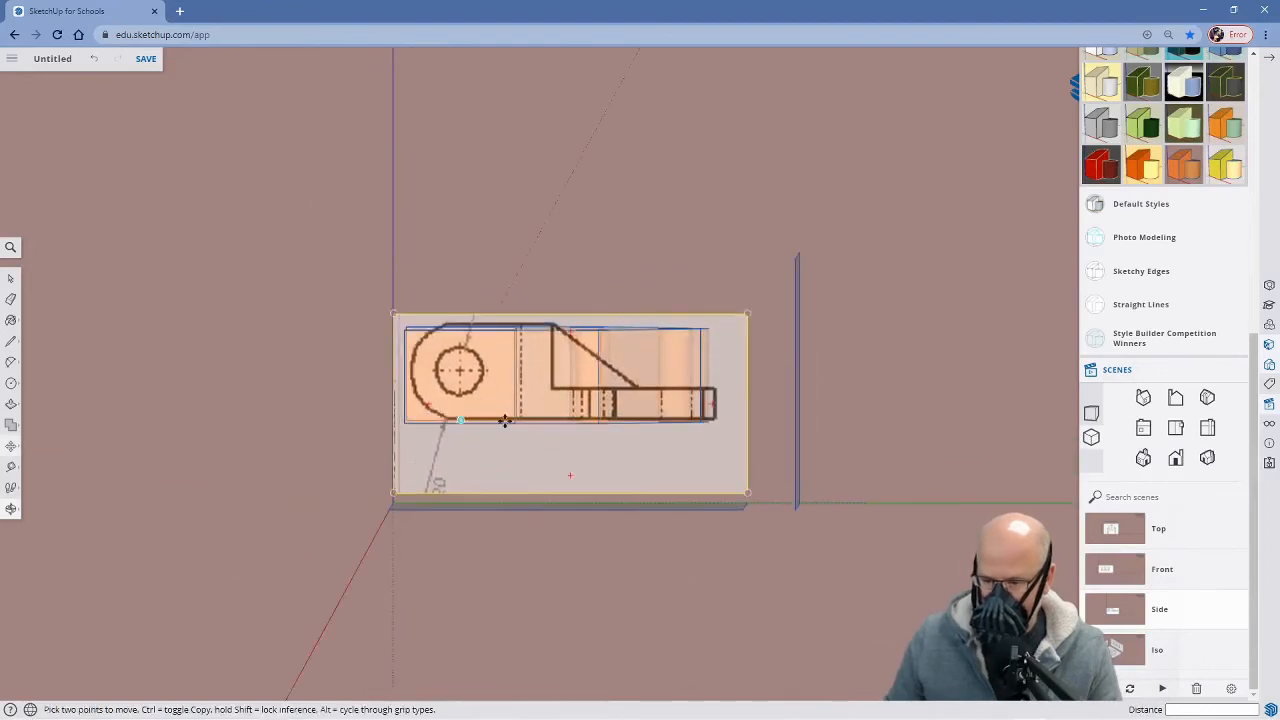
In the Side scene, start a line on the model's top edge where the drawing's slope begins, heading straight down to the inner corner
click(1119, 613)
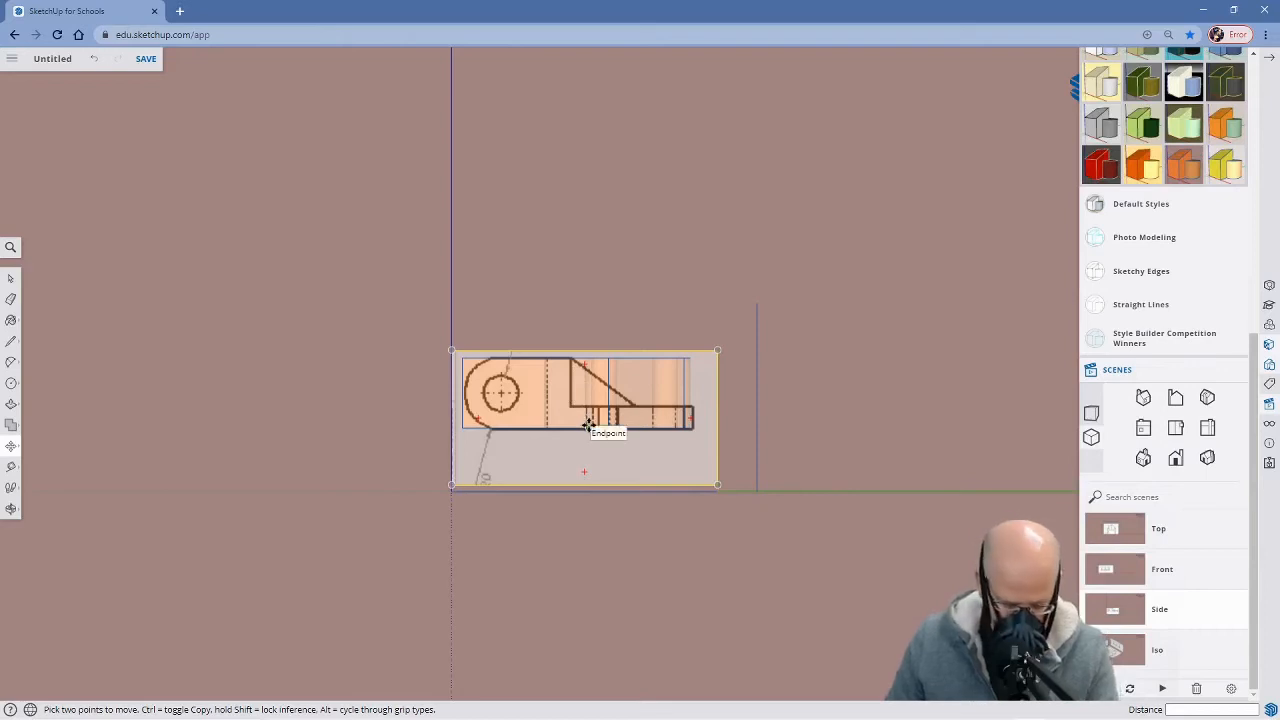
key(l)
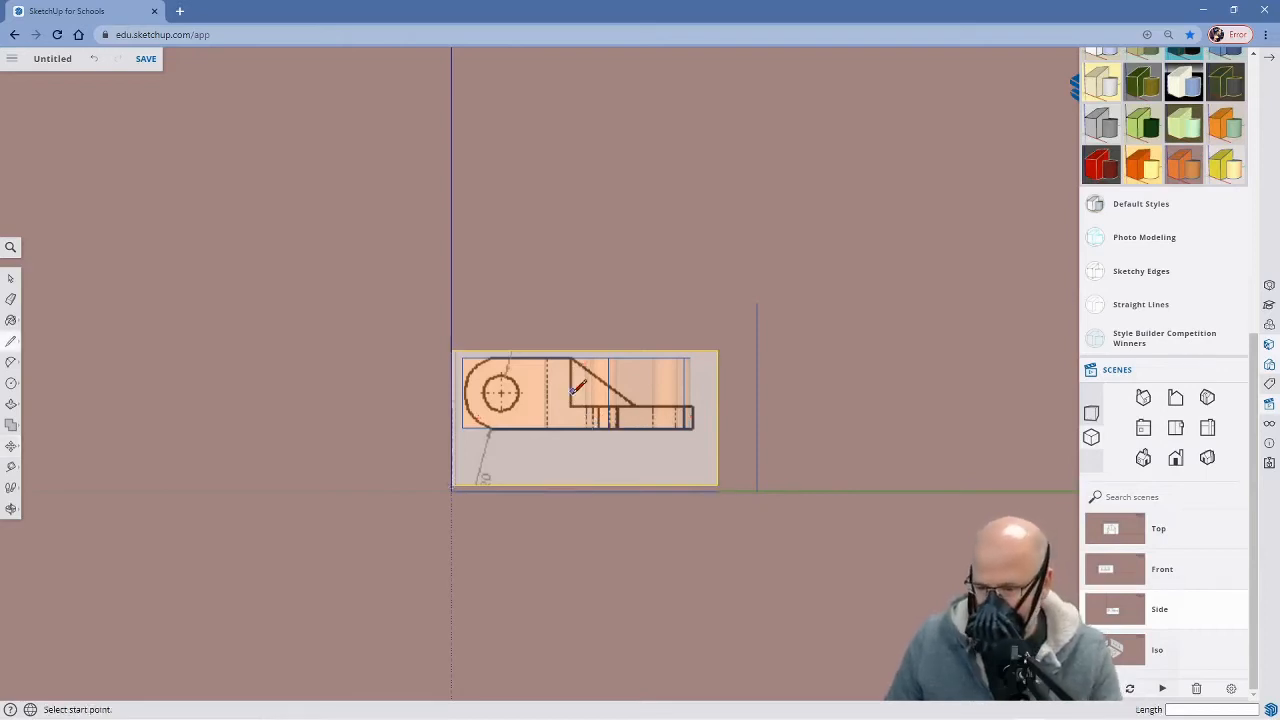
scroll(574, 390, up, 3)
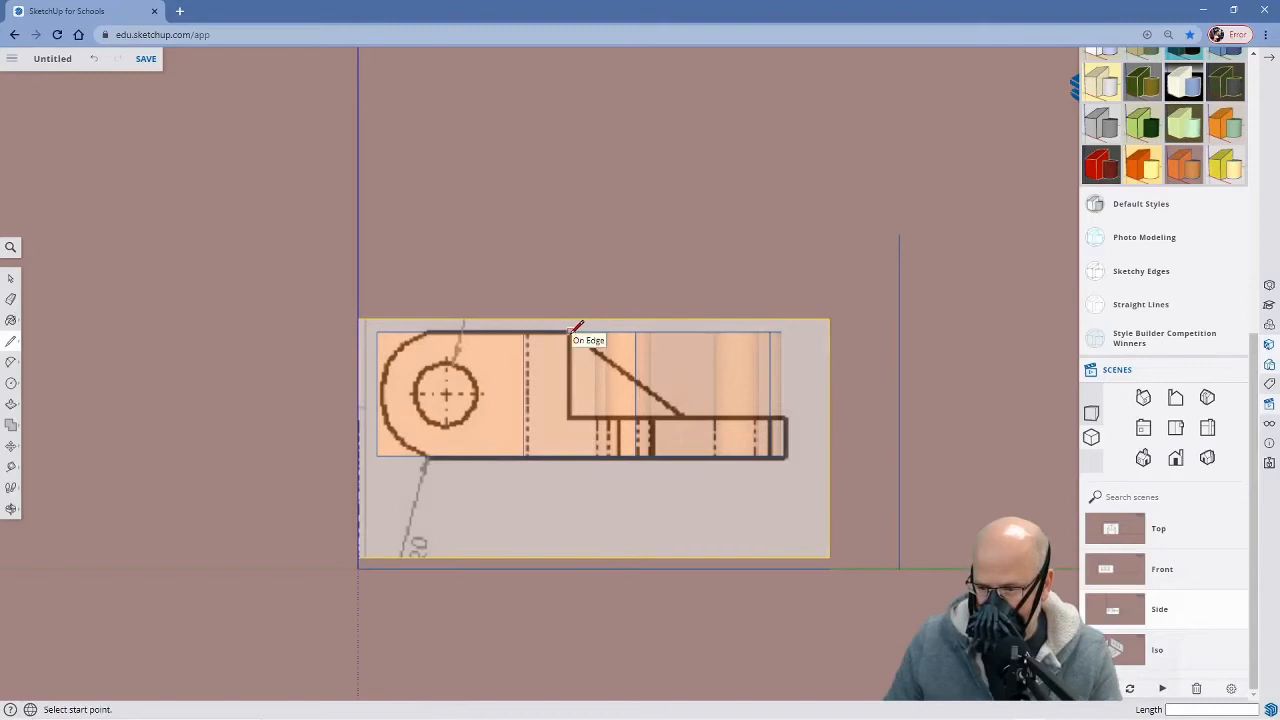
click(568, 332)
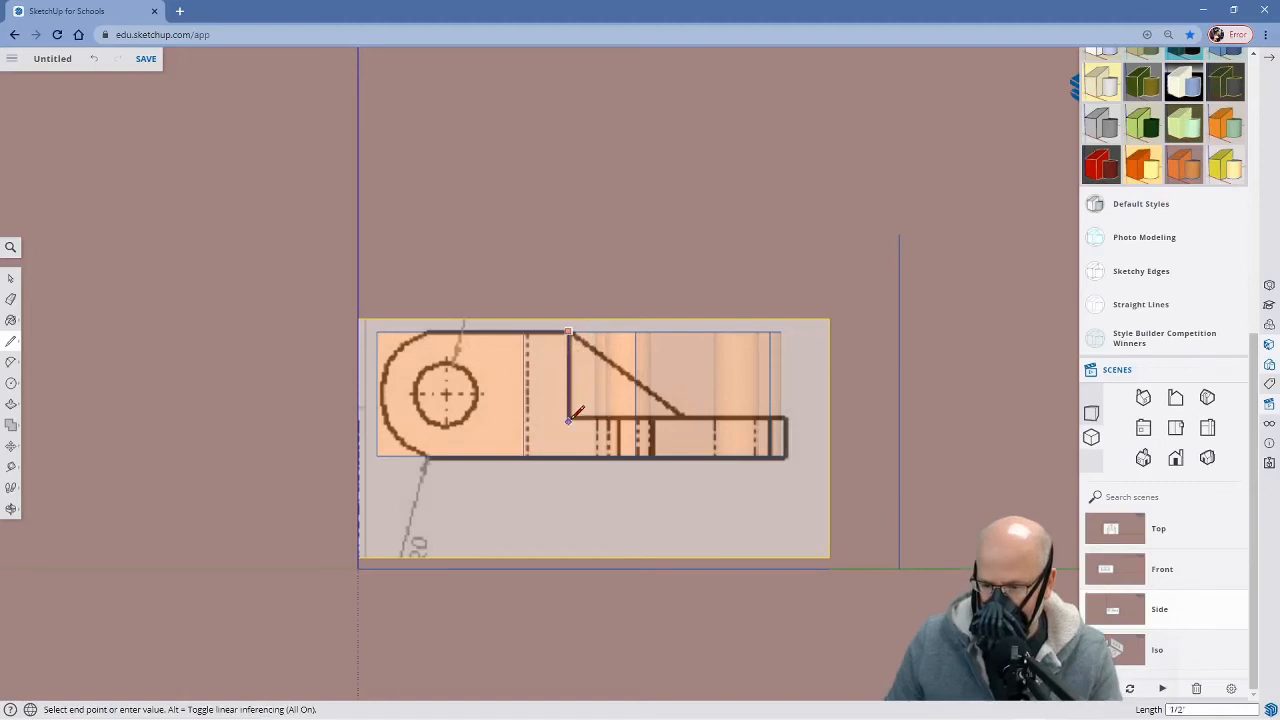
scroll(568, 420, up, 4)
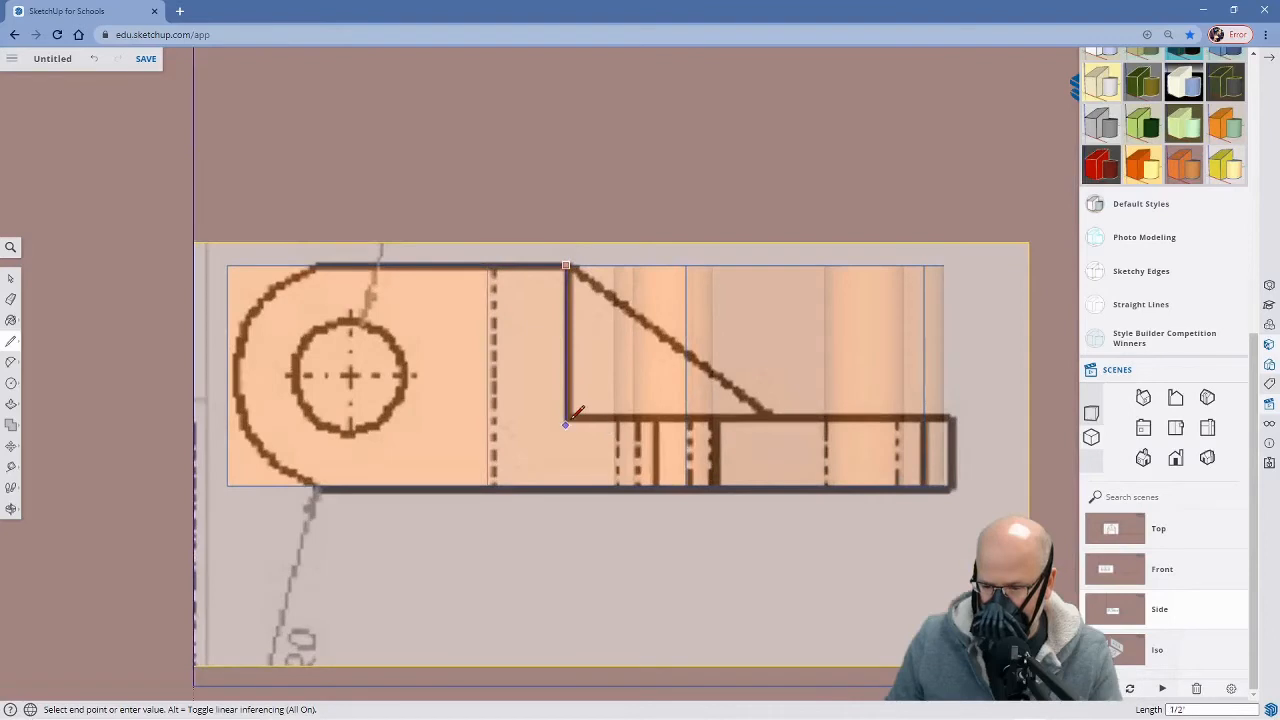
scroll(566, 425, up, 3)
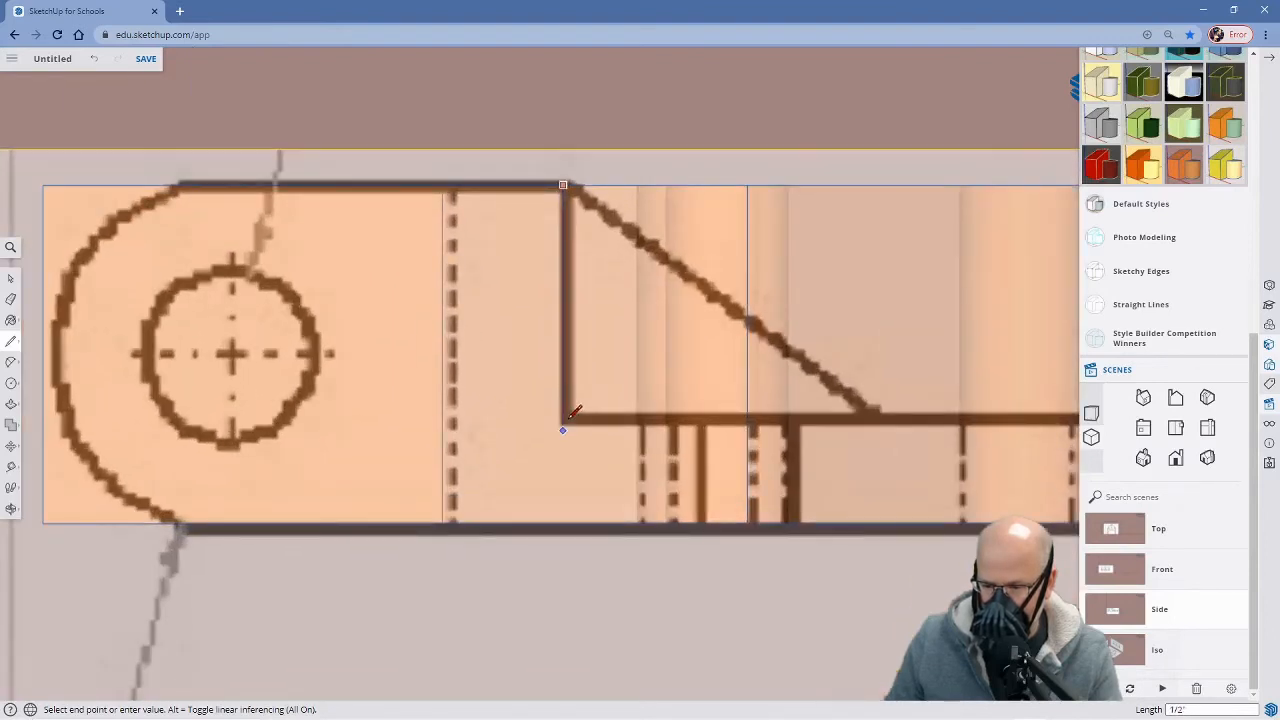
scroll(566, 424, up, 1)
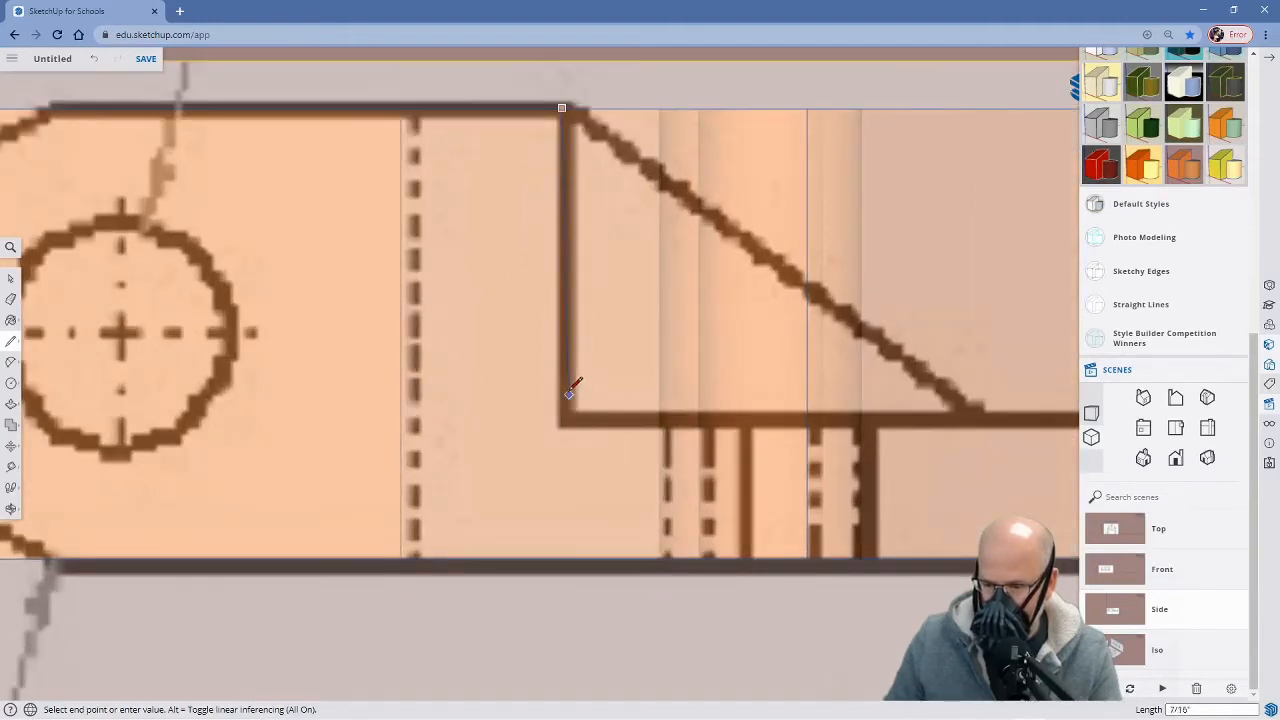
scroll(560, 397, up, 1)
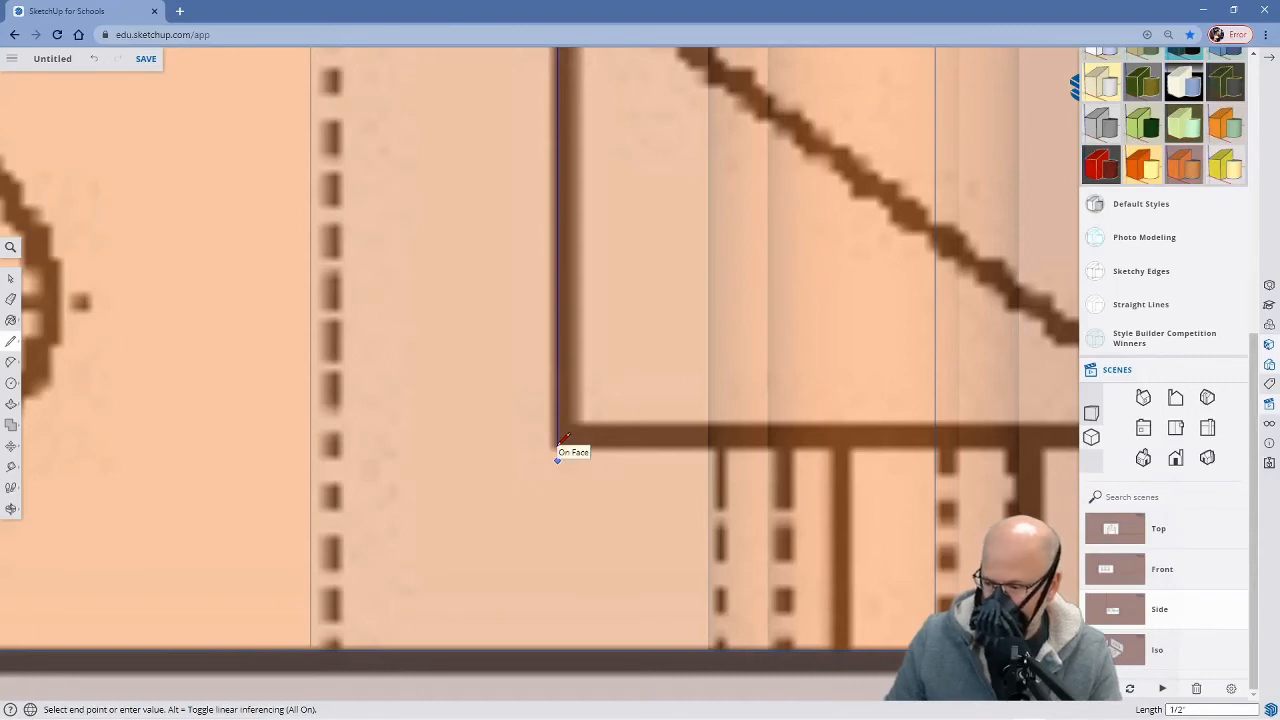
Set the model's length snapping interval to 1/32"
click(1271, 446)
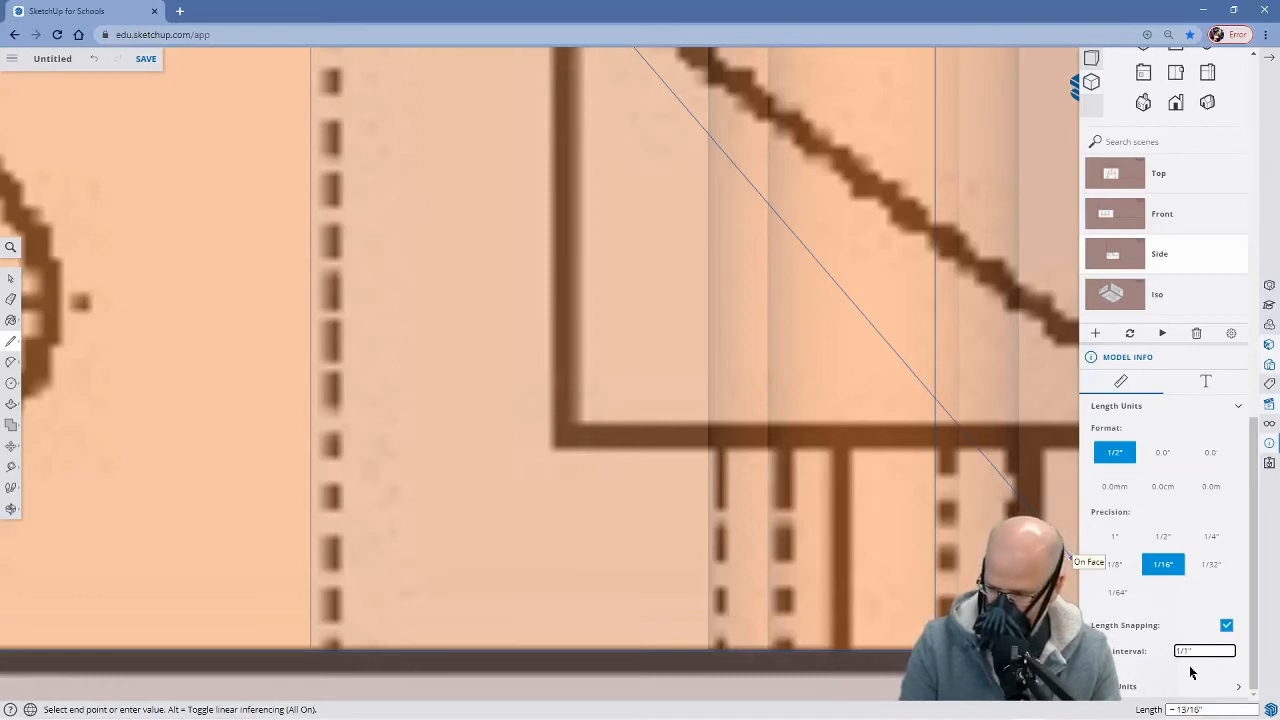
text(")
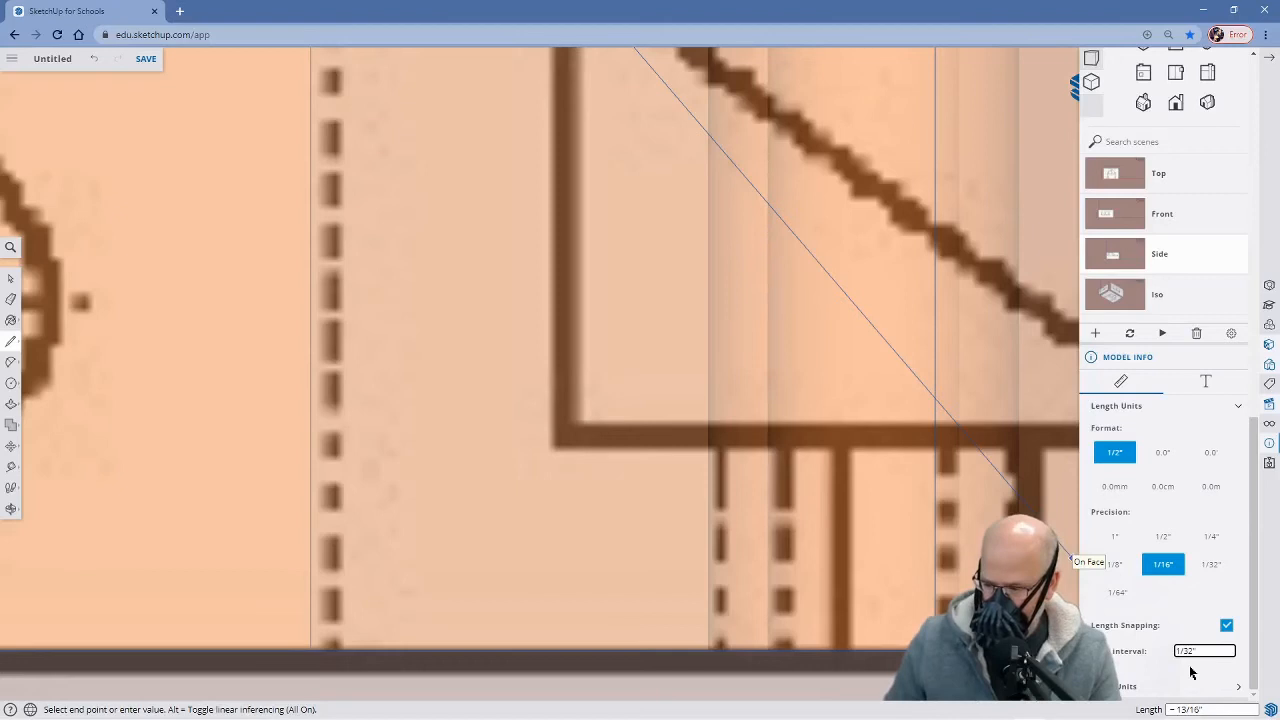
key(Return)
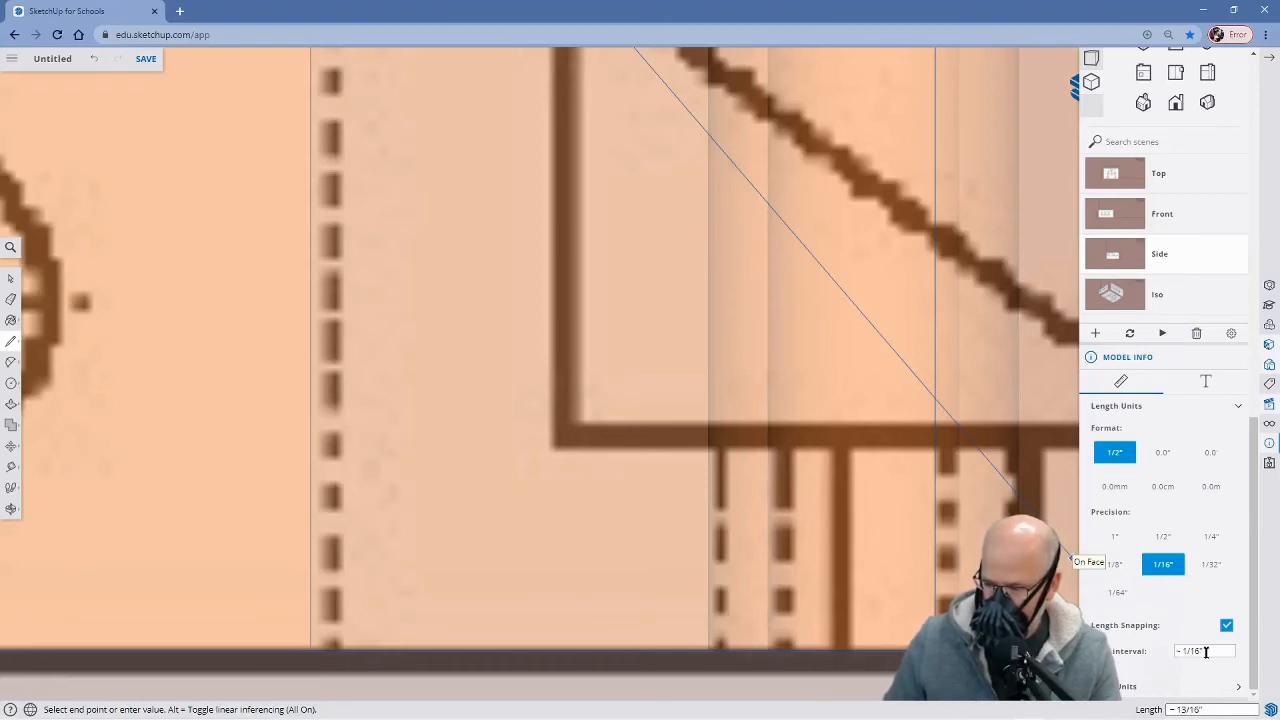
drag(1206, 651, 1176, 655)
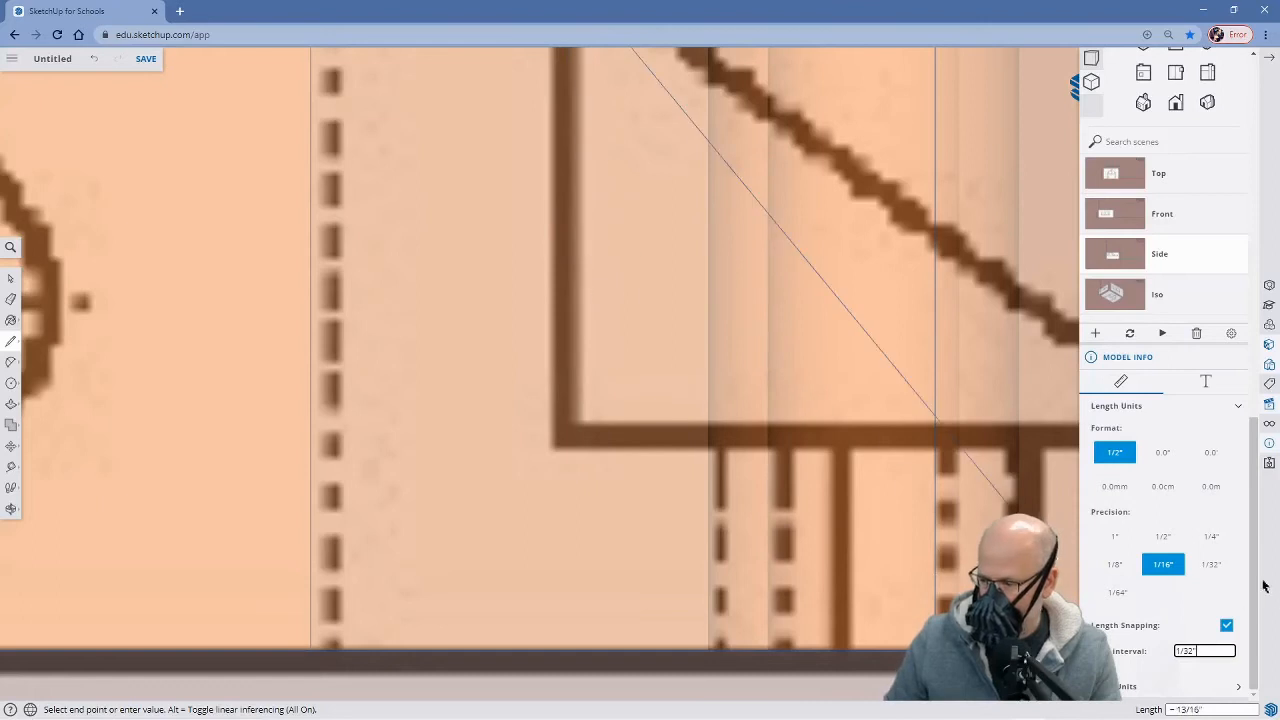
key(Return)
click(1210, 650)
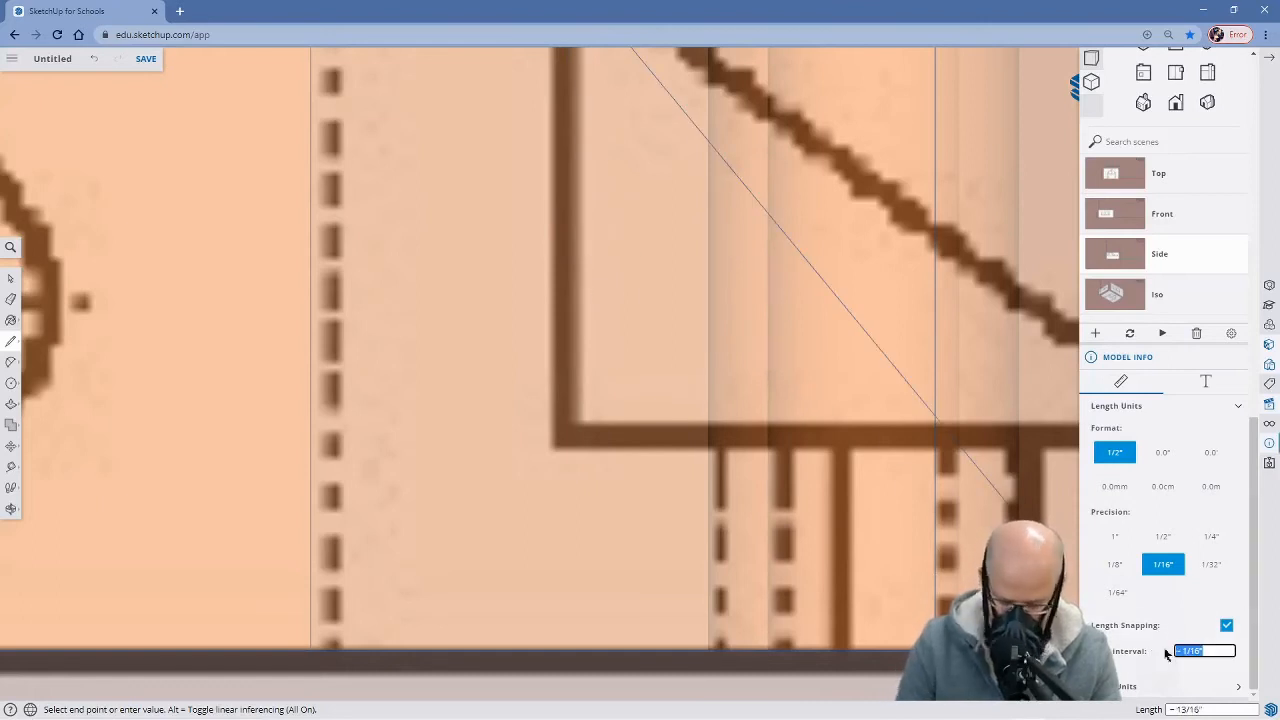
text(1/32)
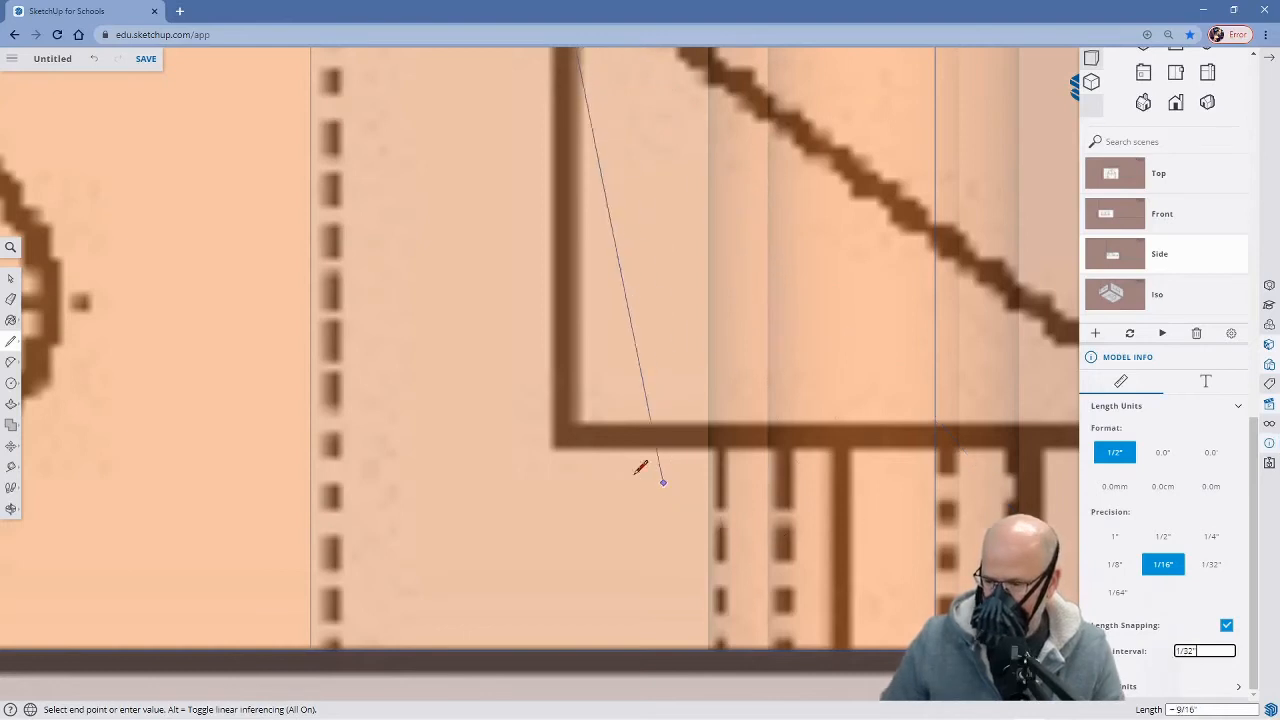
End the vertical line at the drawing's inner corner and continue it horizontally along the flange's top to the model's far vertical edge
click(557, 428)
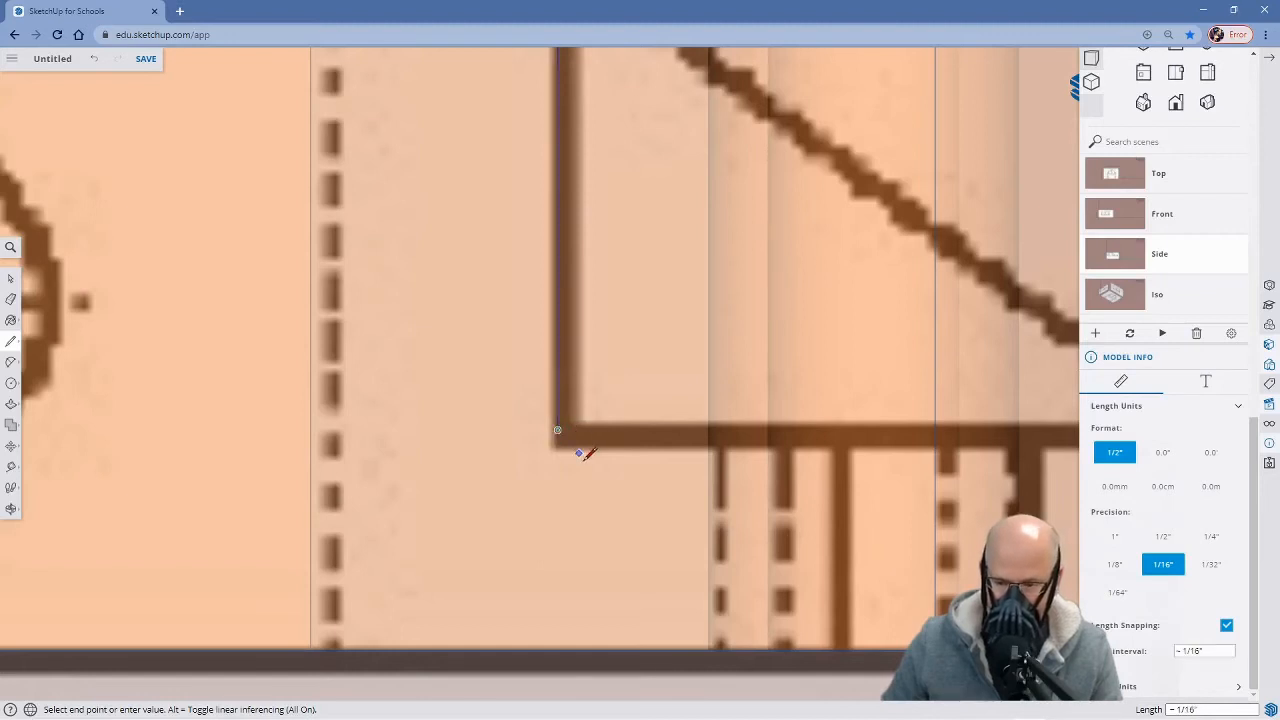
scroll(584, 450, down, 2)
scroll(584, 451, down, 2)
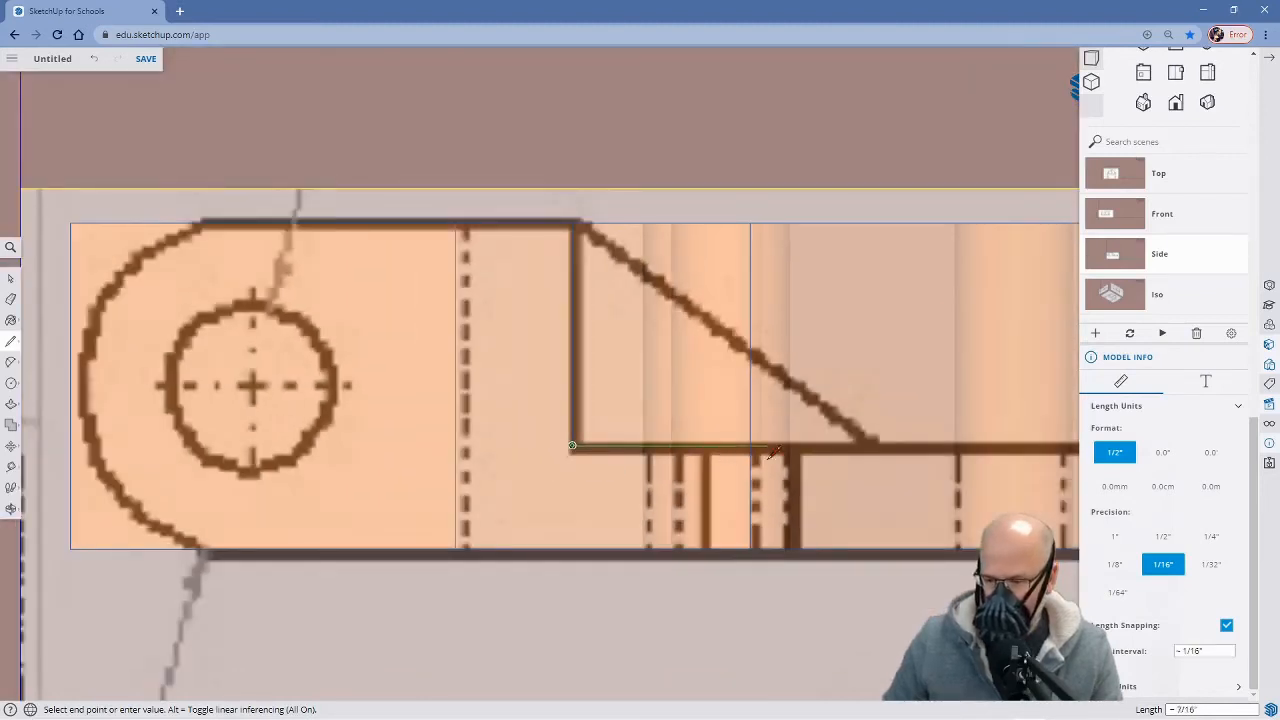
scroll(771, 461, down, 3)
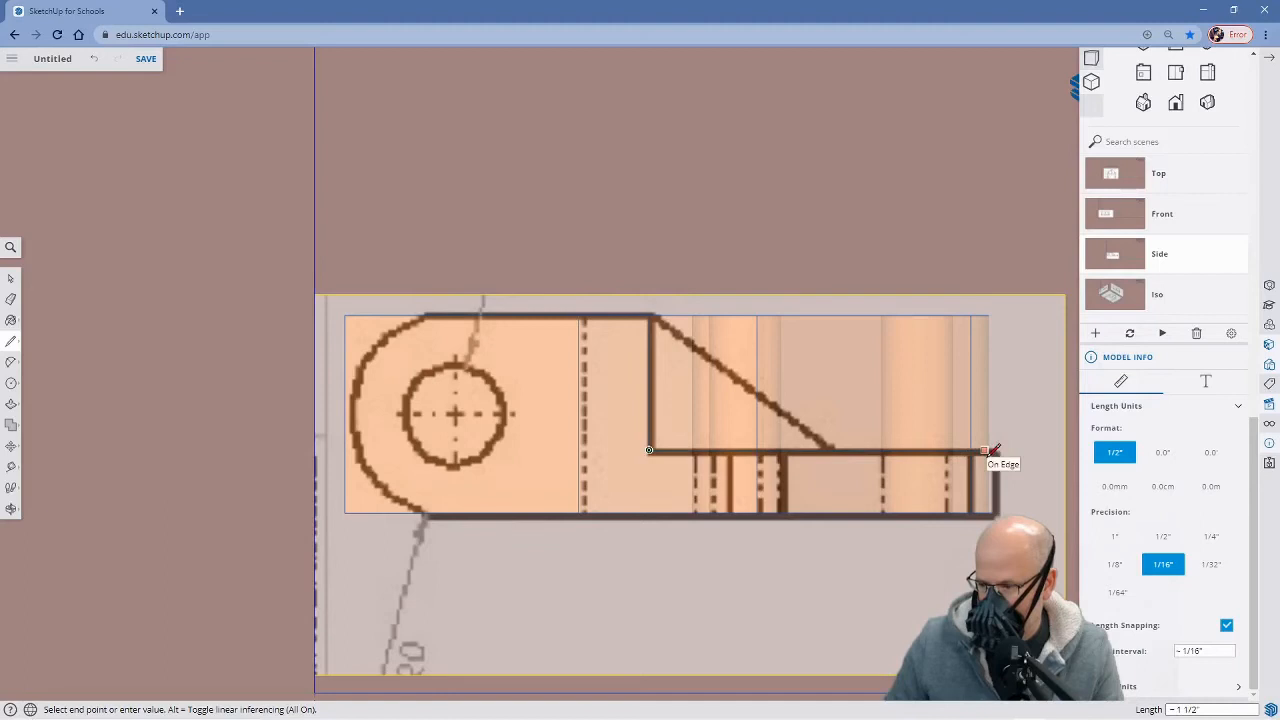
scroll(993, 450, down, 2)
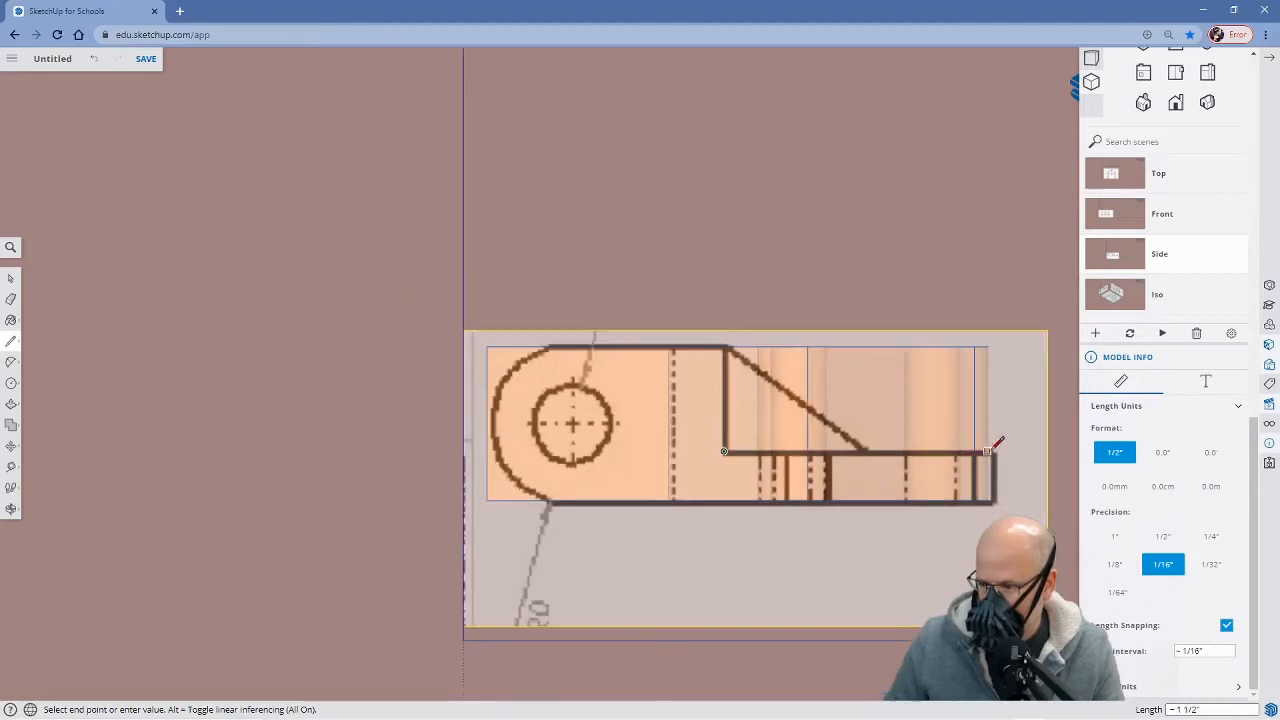
scroll(1012, 451, up, 1)
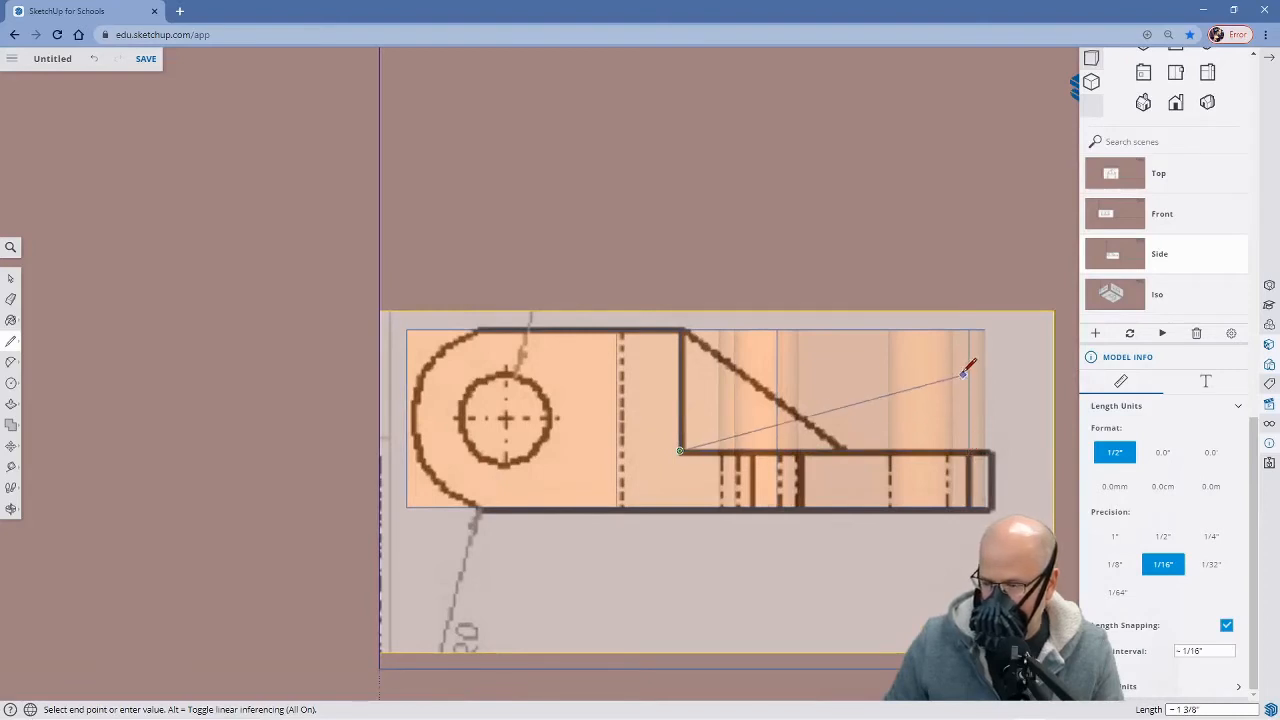
click(975, 451)
End the line chain and examine how the drawn lines sit on the bracket from angled views, returning to the Side scene
scroll(865, 490, down, 3)
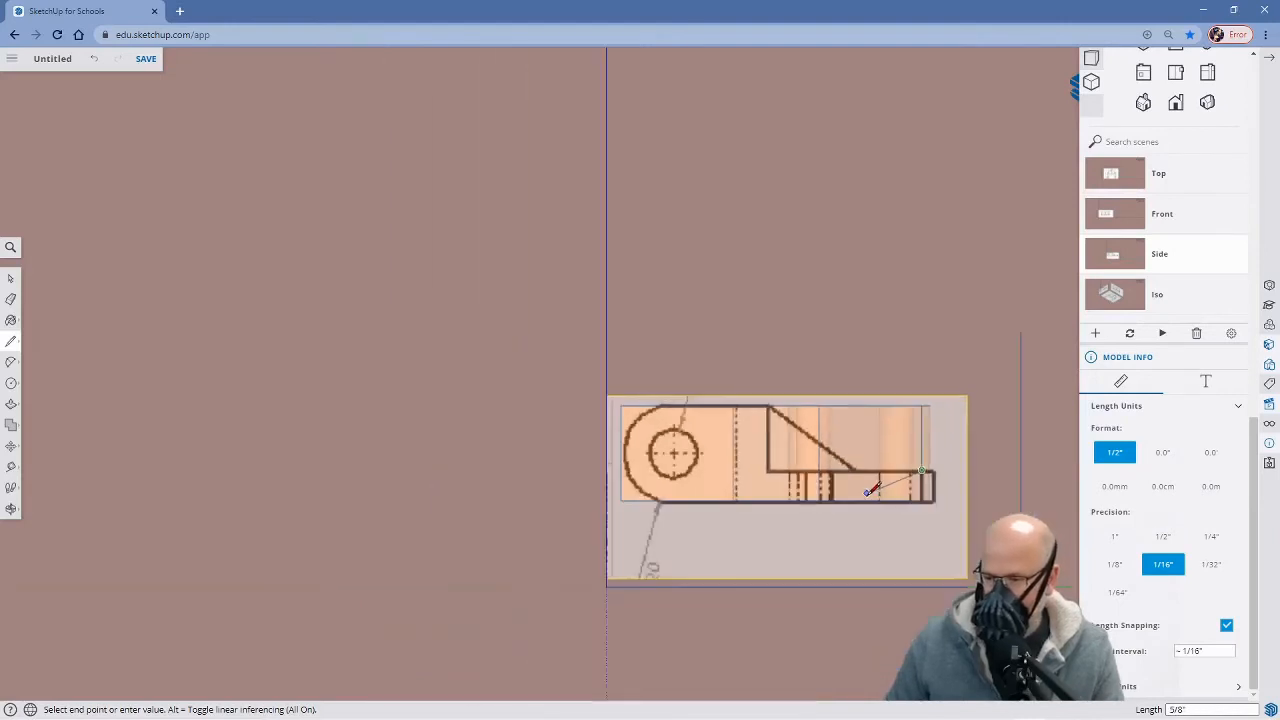
middle_drag(867, 495, 888, 590)
mouse_move(886, 540)
middle_down()
mouse_move(883, 606)
mouse_move(846, 489)
mouse_move(843, 414)
mouse_move(686, 509)
mouse_move(630, 577)
mouse_move(737, 551)
mouse_move(714, 626)
mouse_move(720, 669)
mouse_move(735, 676)
mouse_move(740, 600)
mouse_move(917, 606)
mouse_move(874, 574)
mouse_move(903, 460)
mouse_move(903, 403)
mouse_move(883, 351)
mouse_move(888, 383)
middle_up()
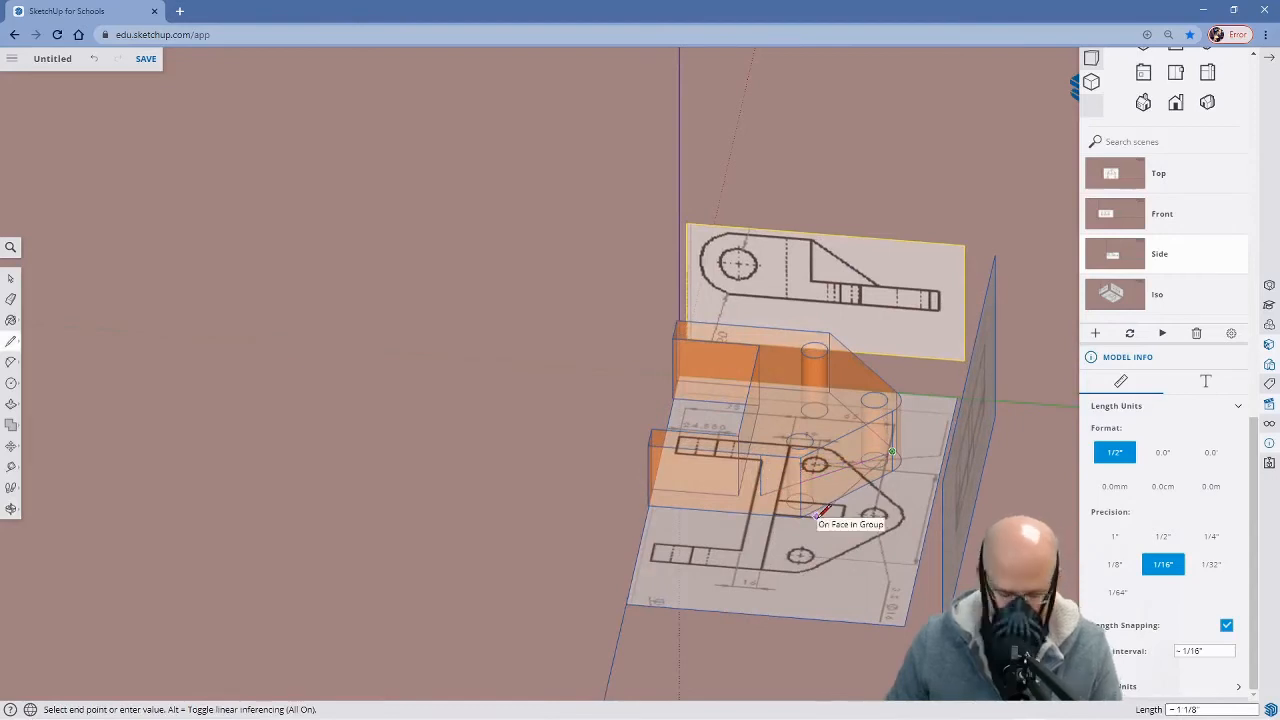
key(Escape)
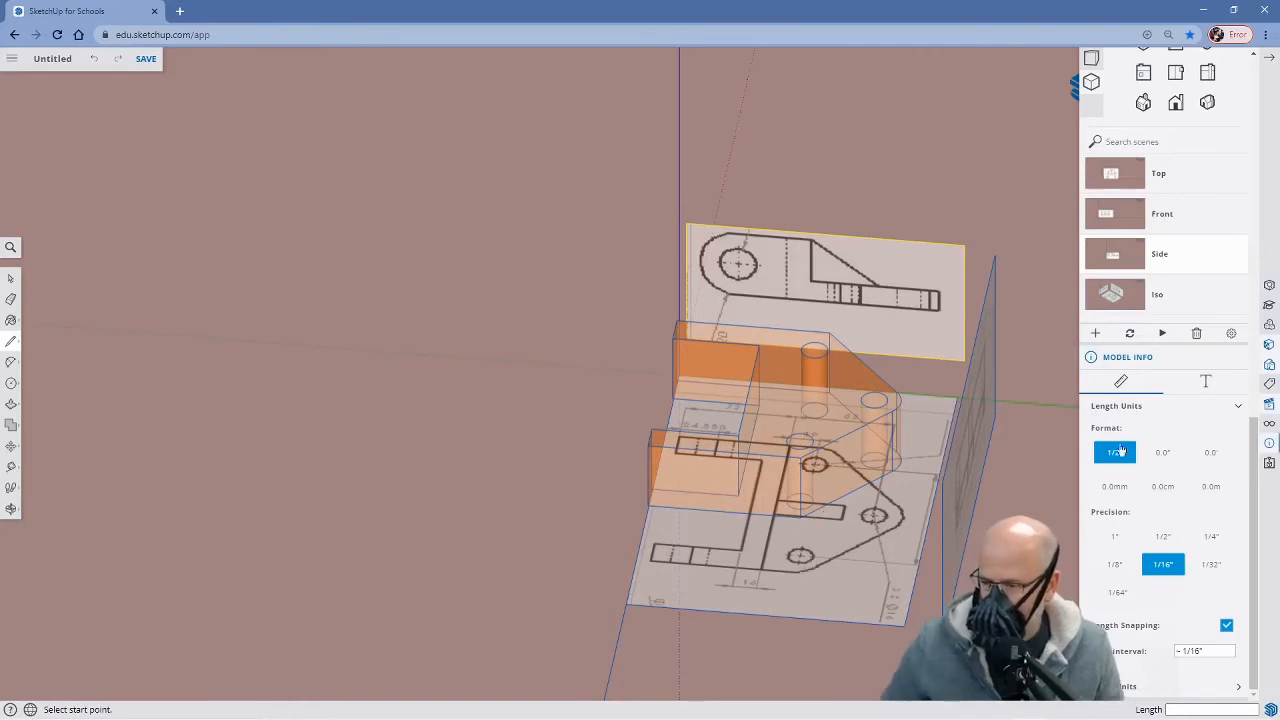
click(1121, 253)
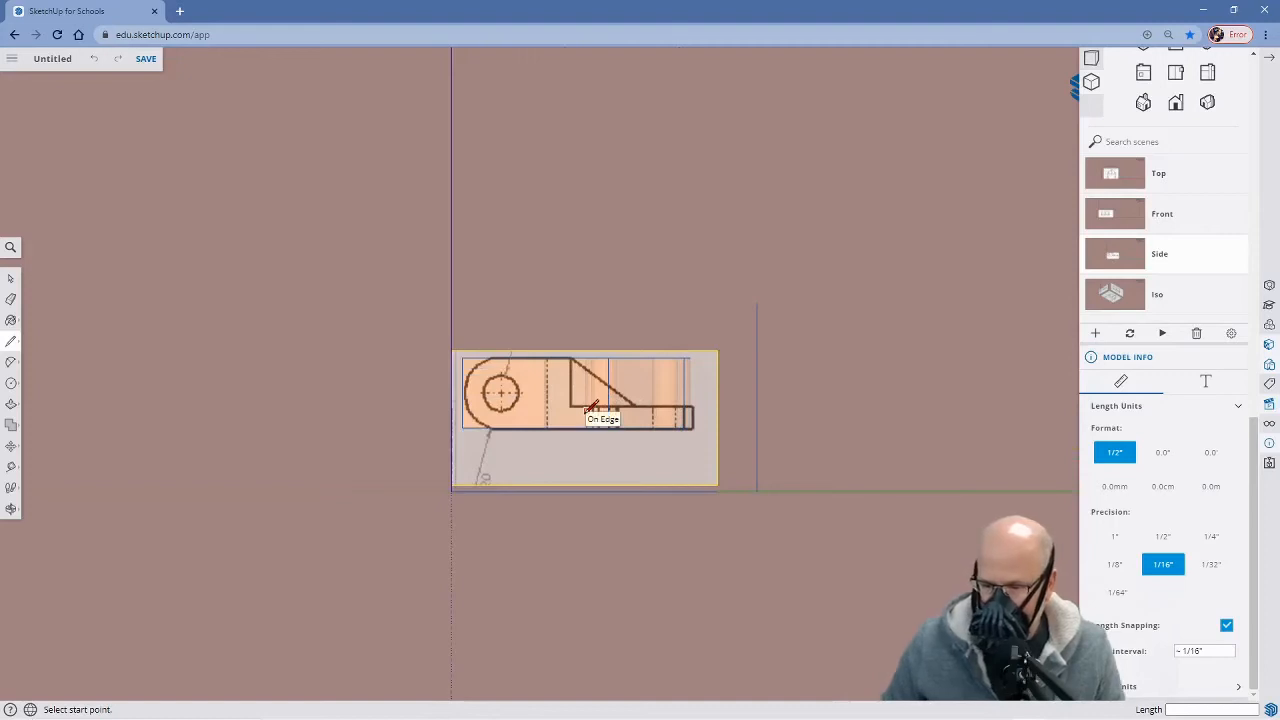
scroll(556, 390, up, 2)
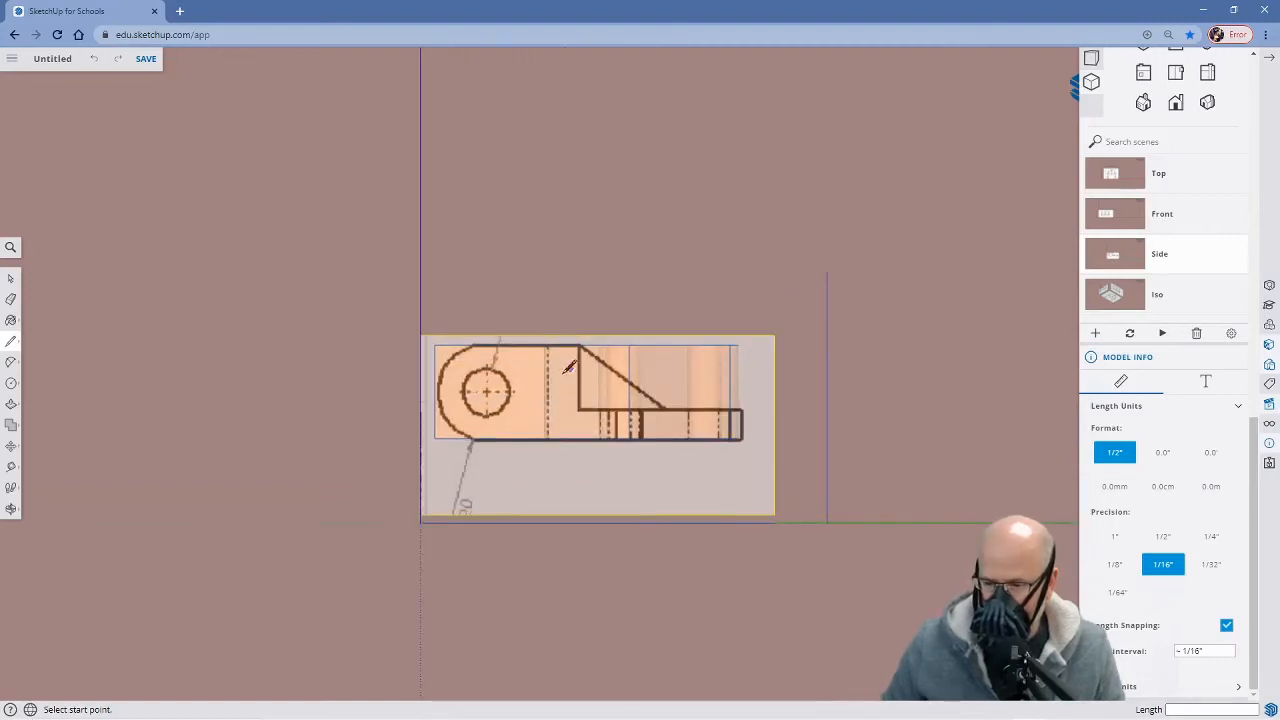
middle_drag(608, 383, 591, 551)
key(l)
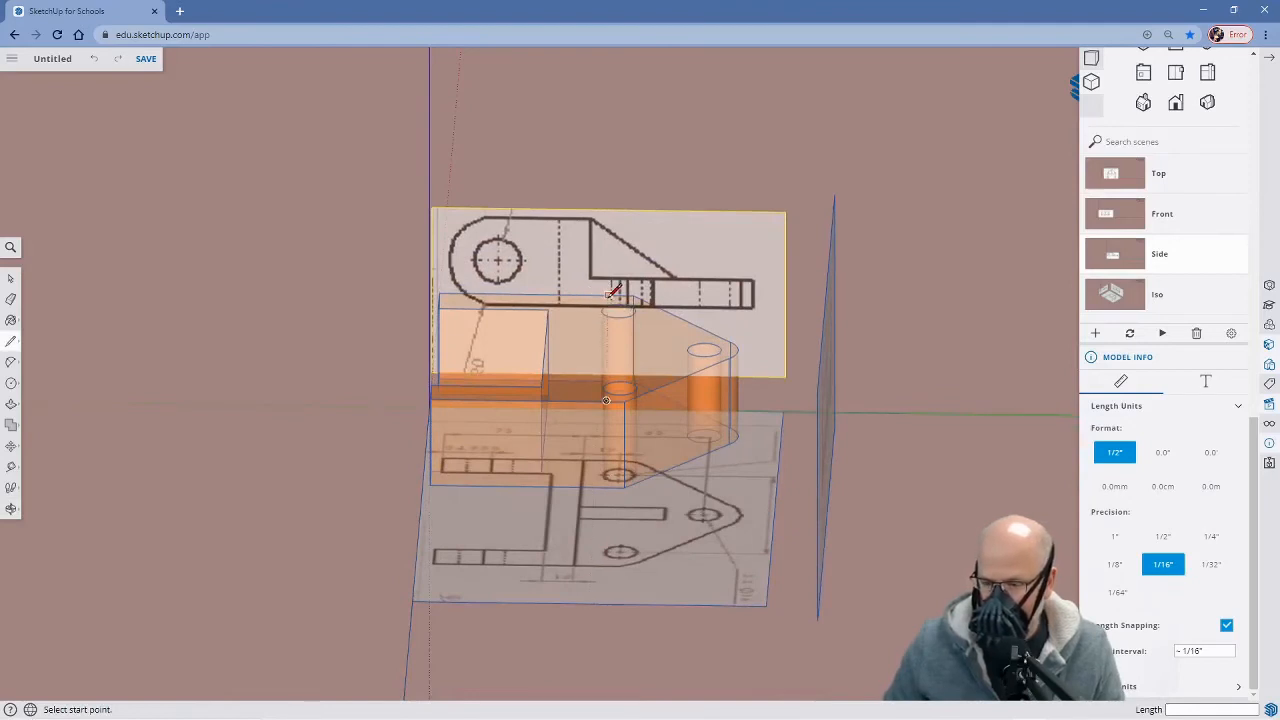
mouse_move(620, 500)
middle_down()
mouse_move(609, 372)
mouse_move(620, 330)
middle_up()
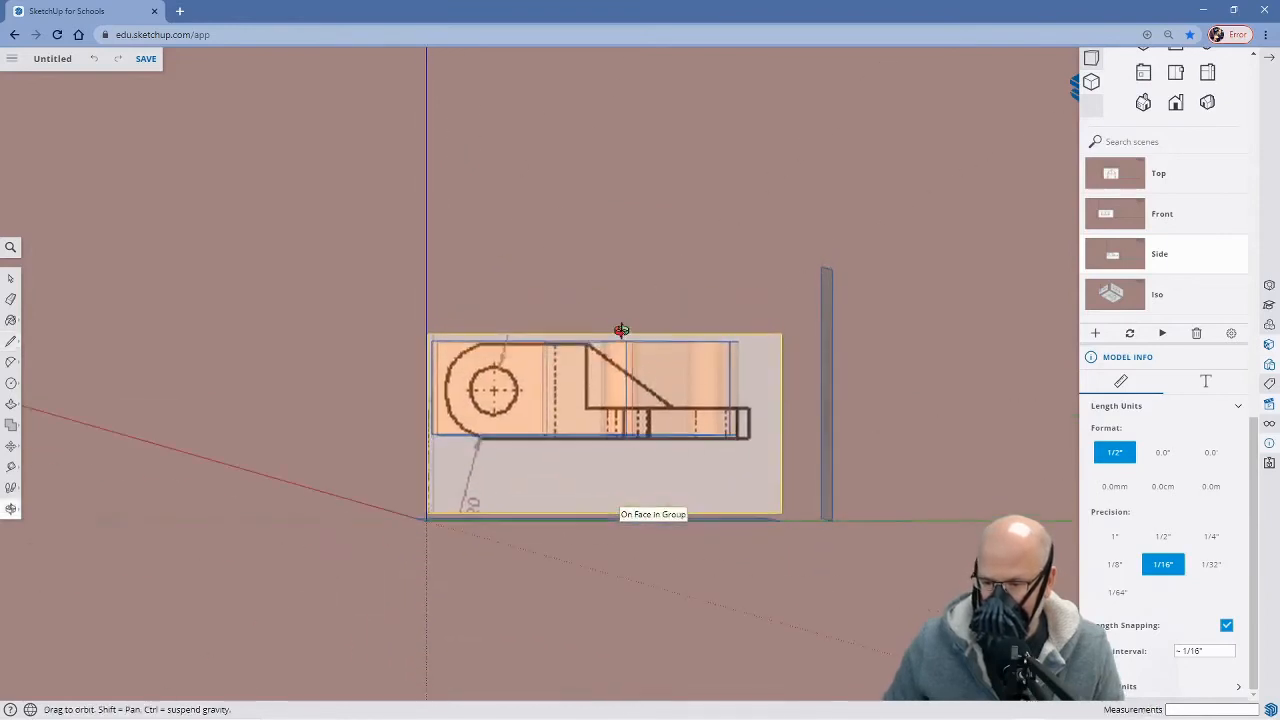
click(1108, 253)
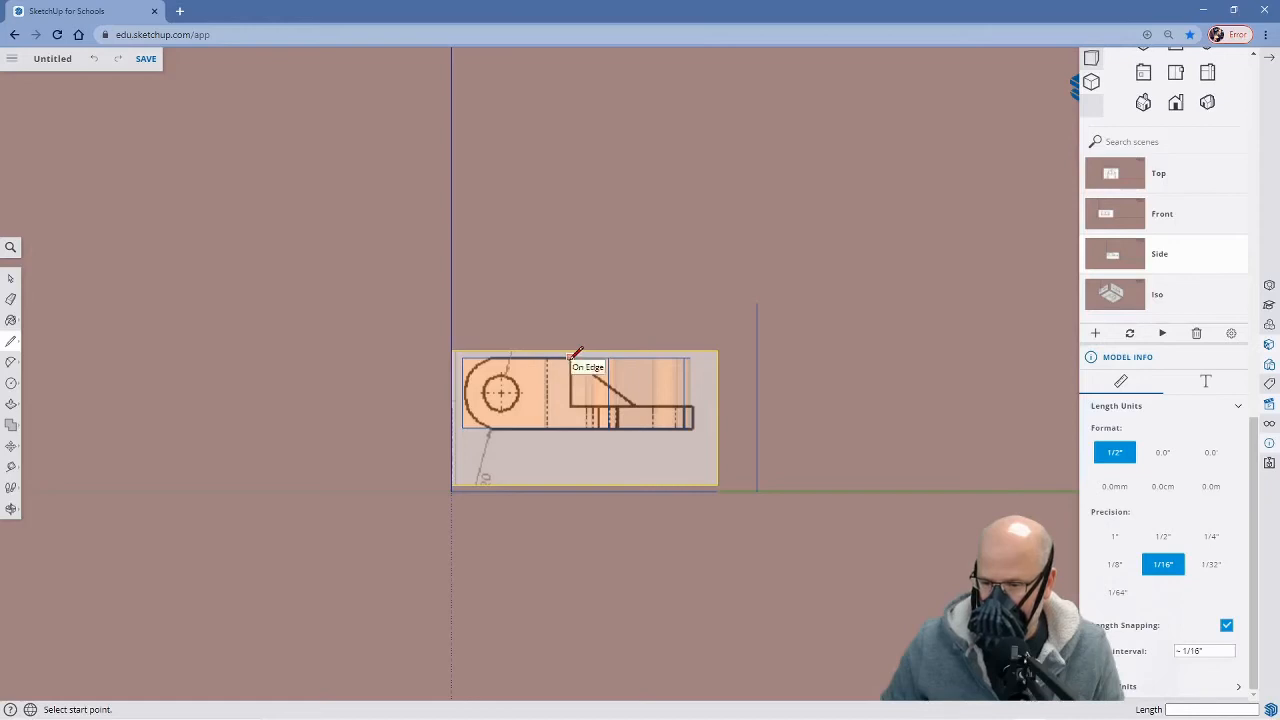
Draw a vertical 11/16" line down the model's side face, from the top edge where the drawing's slope begins to the bottom edge
click(575, 356)
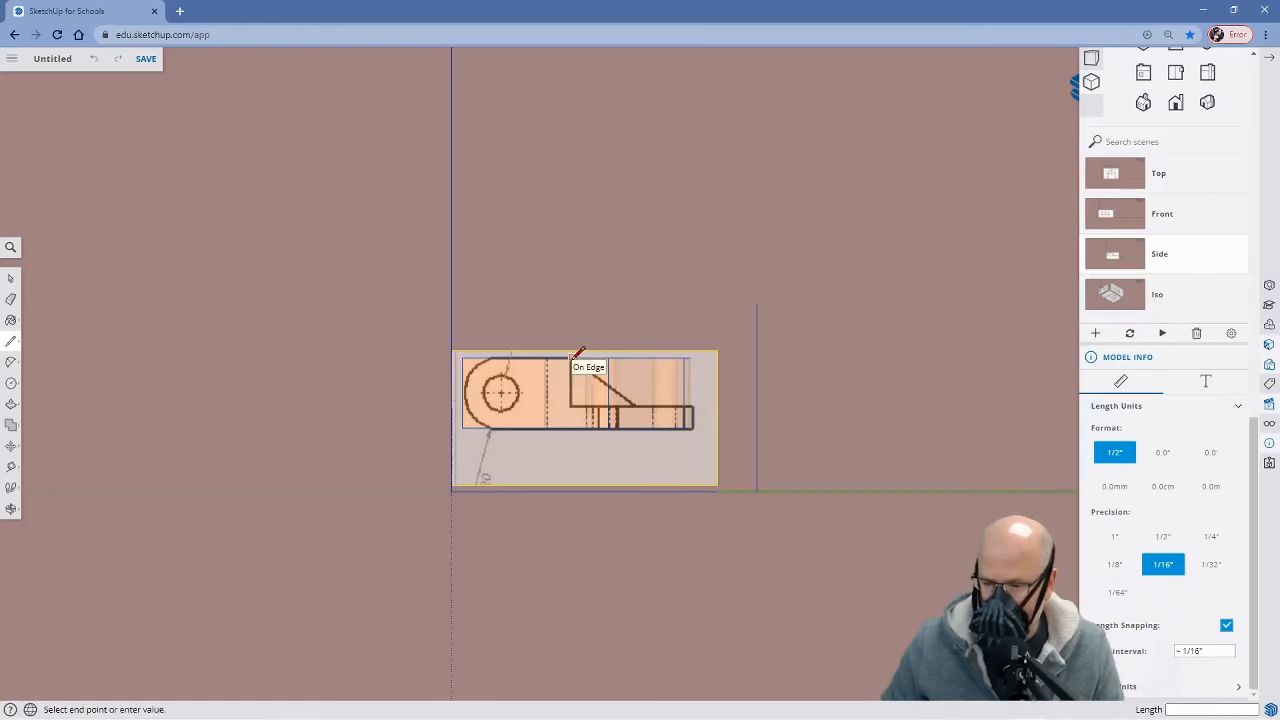
scroll(575, 356, up, 4)
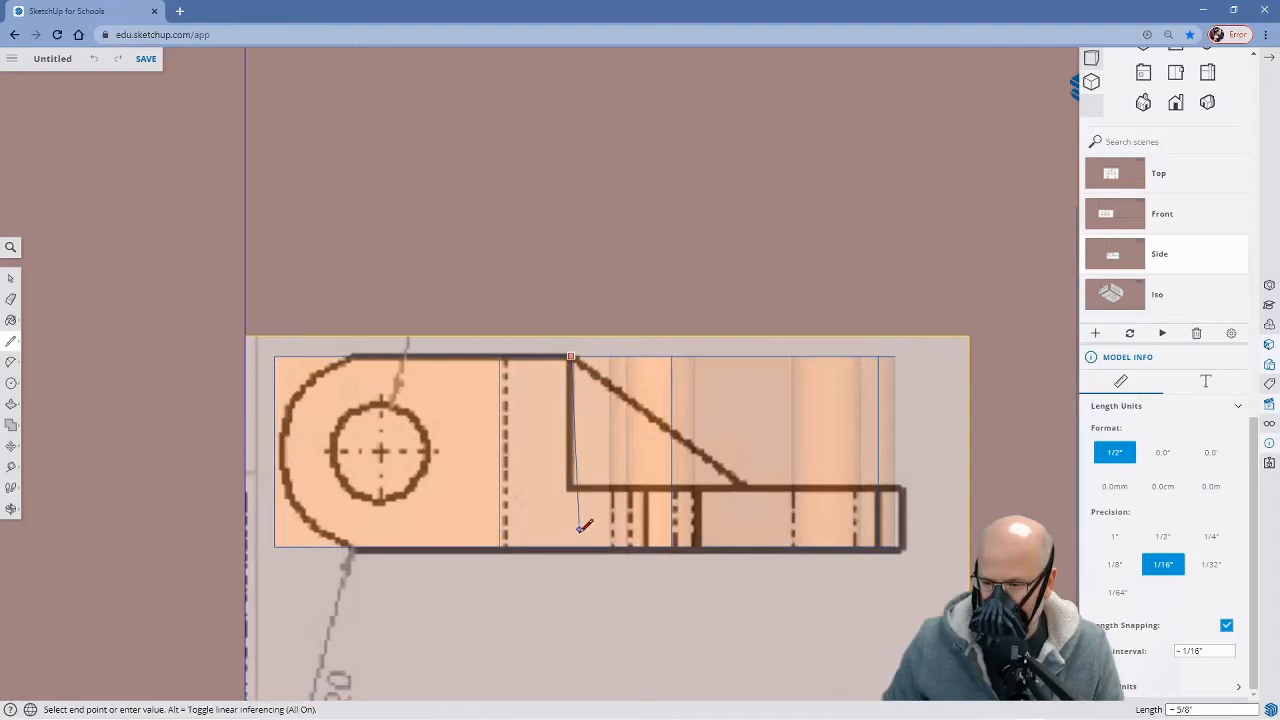
scroll(579, 588, down, 3)
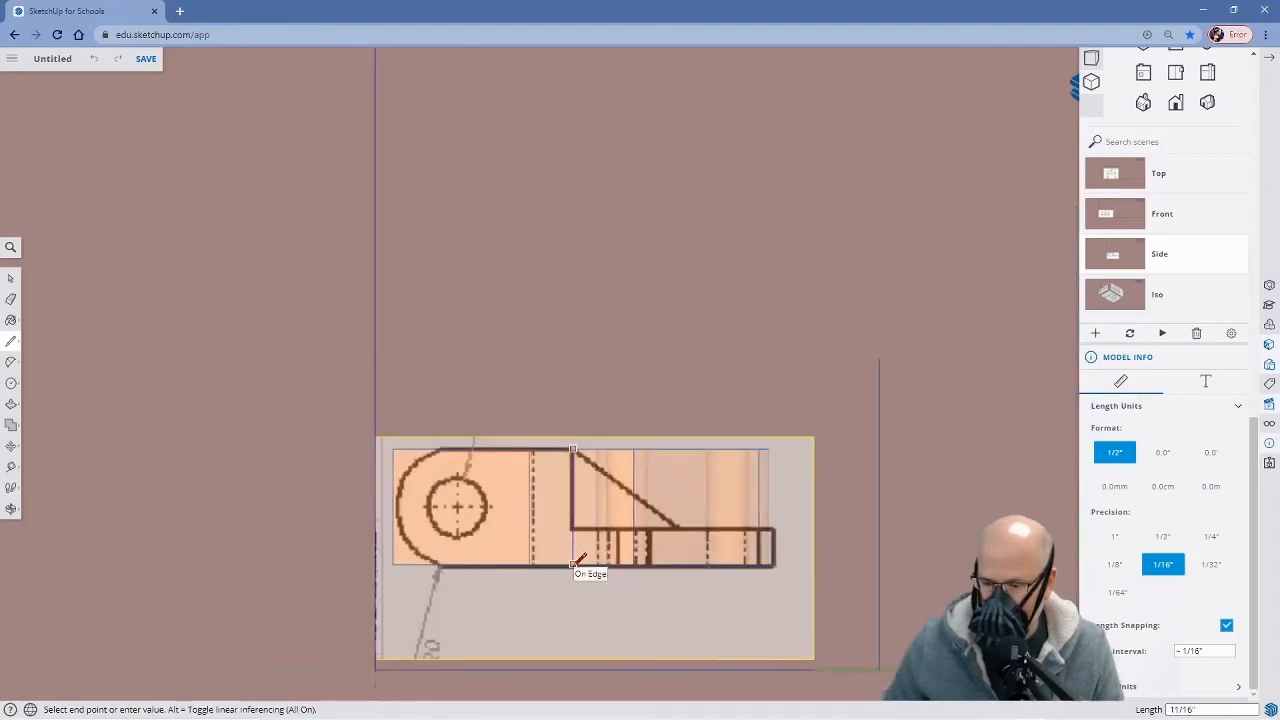
click(576, 562)
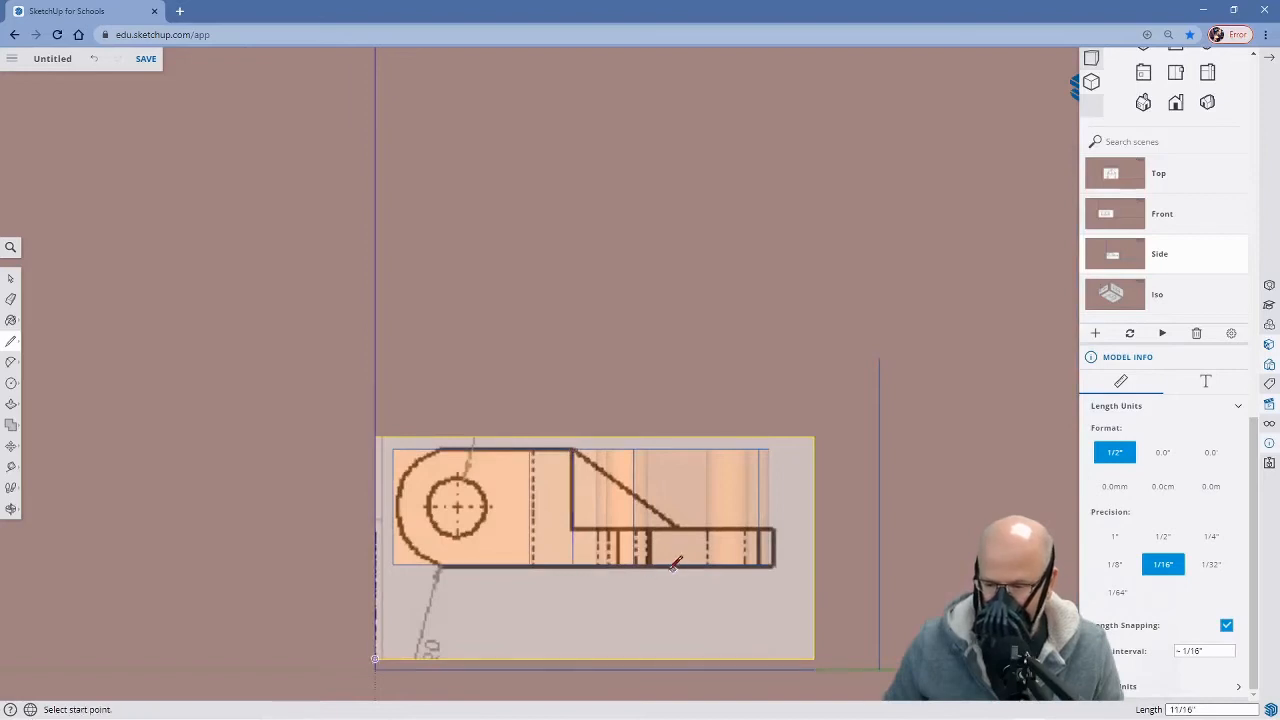
Draw a horizontal line about 3/8" long at the drawing's flange-top height, from the new vertical line to the side face's vertical corner edge
scroll(676, 563, up, 3)
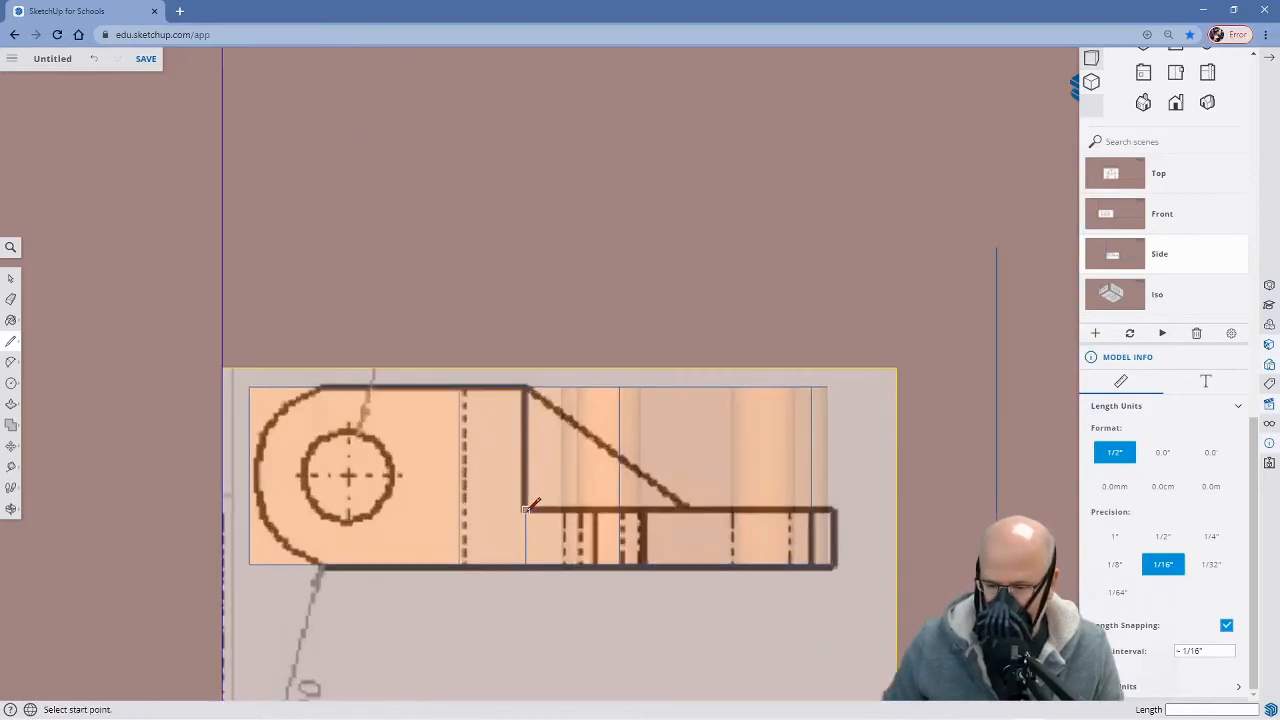
click(525, 510)
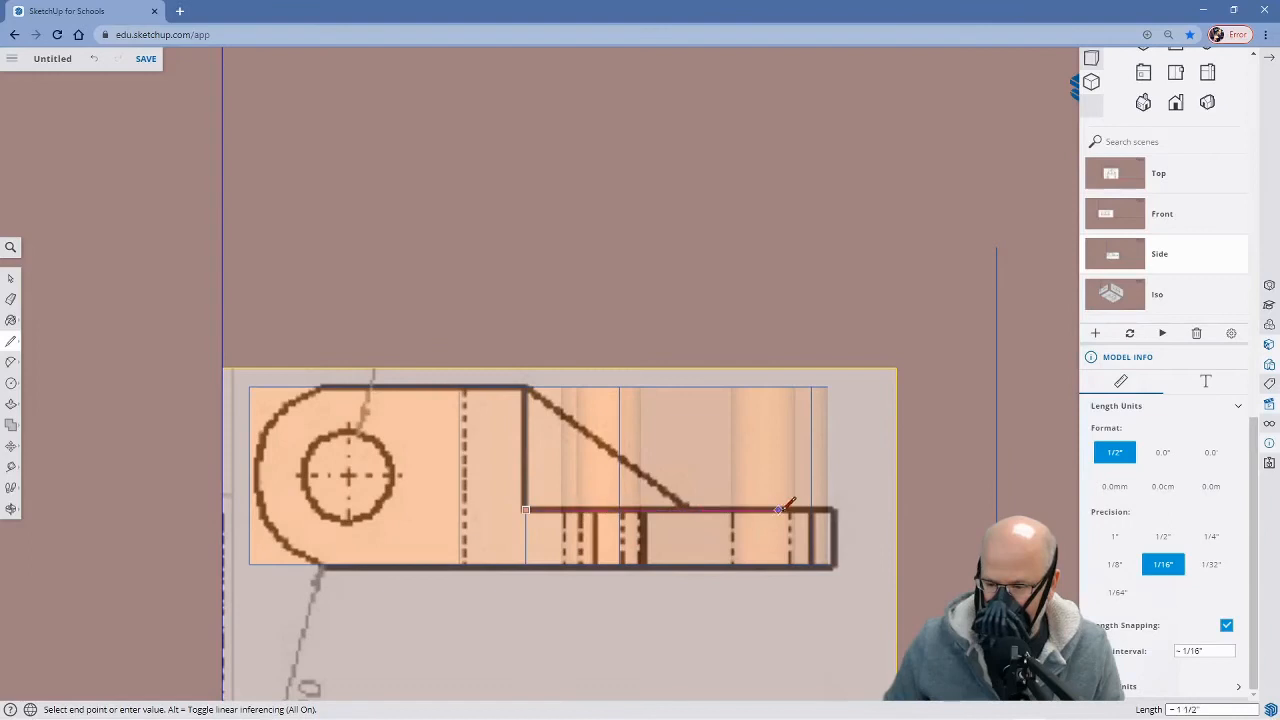
click(826, 510)
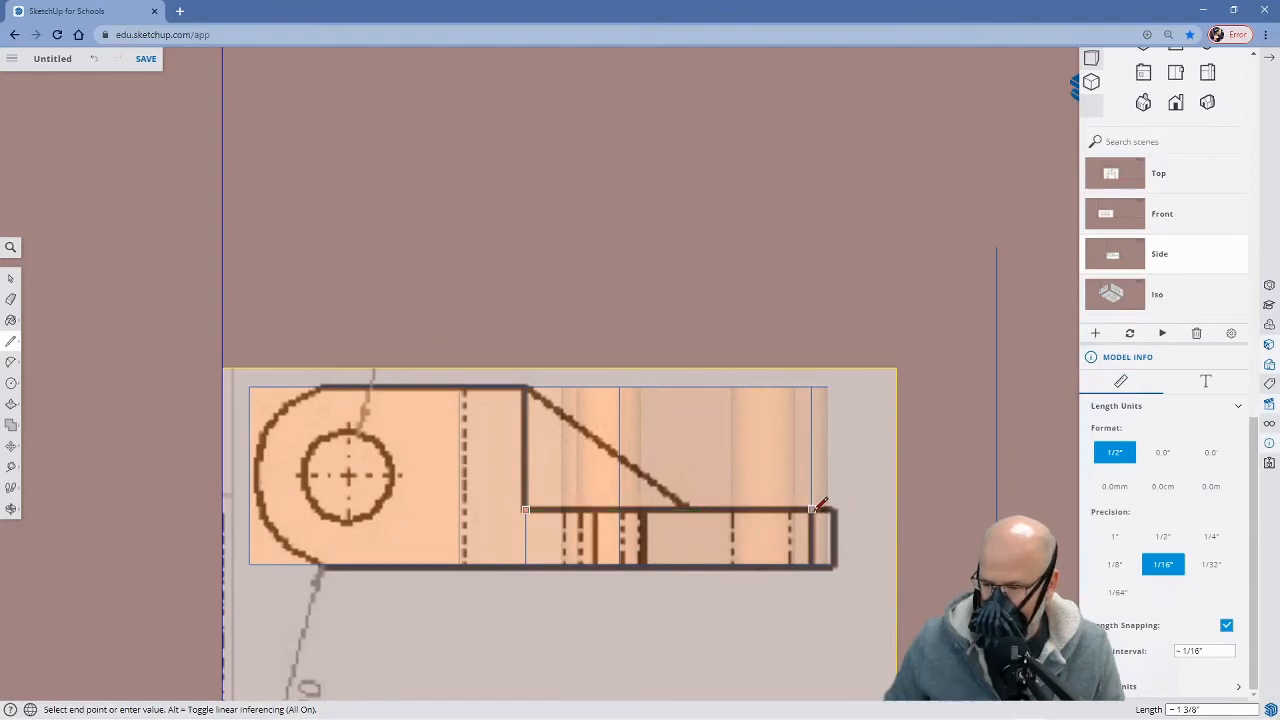
scroll(842, 511, up, 2)
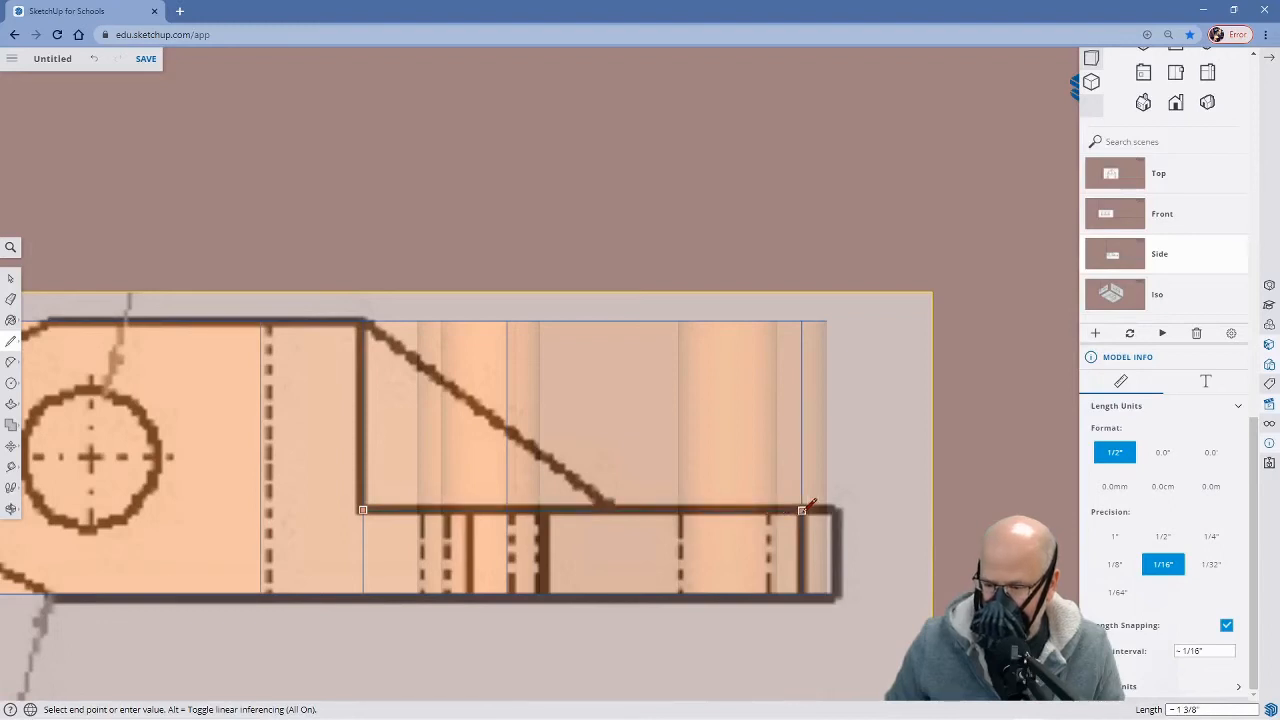
mouse_move(800, 509)
middle_down()
mouse_move(786, 543)
mouse_move(797, 543)
middle_up()
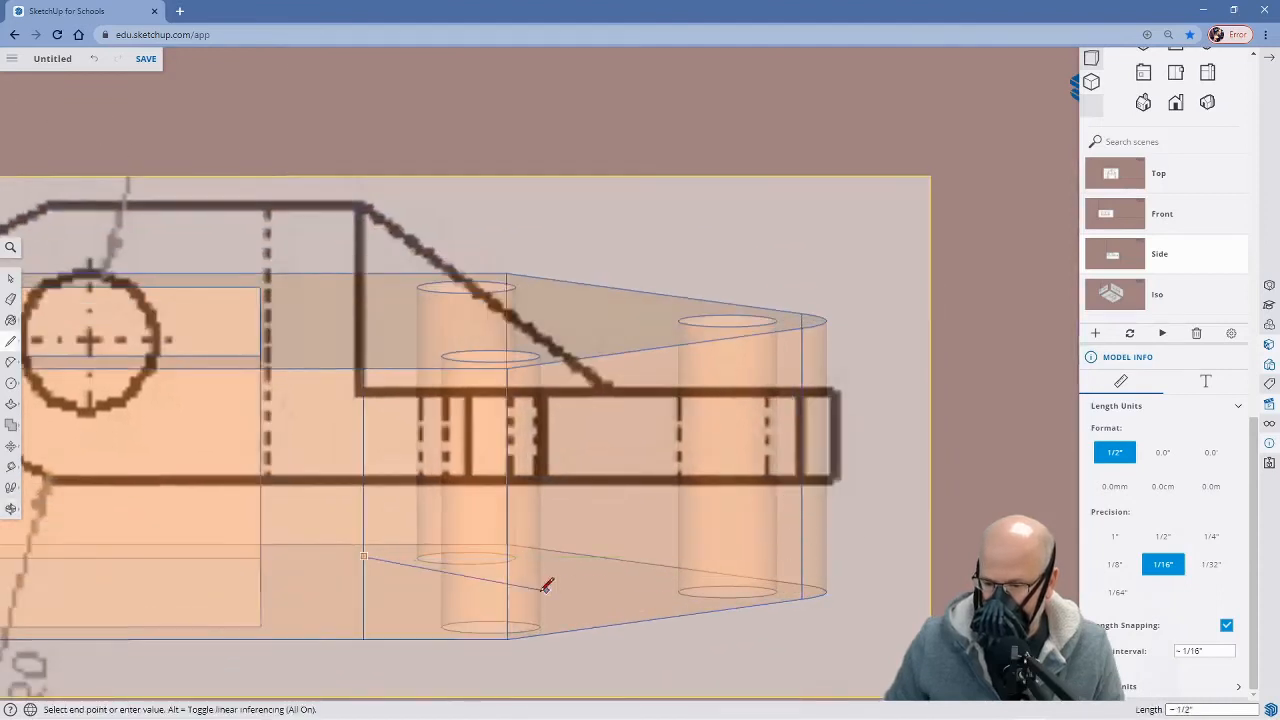
scroll(536, 565, down, 3)
middle_drag(540, 563, 551, 590)
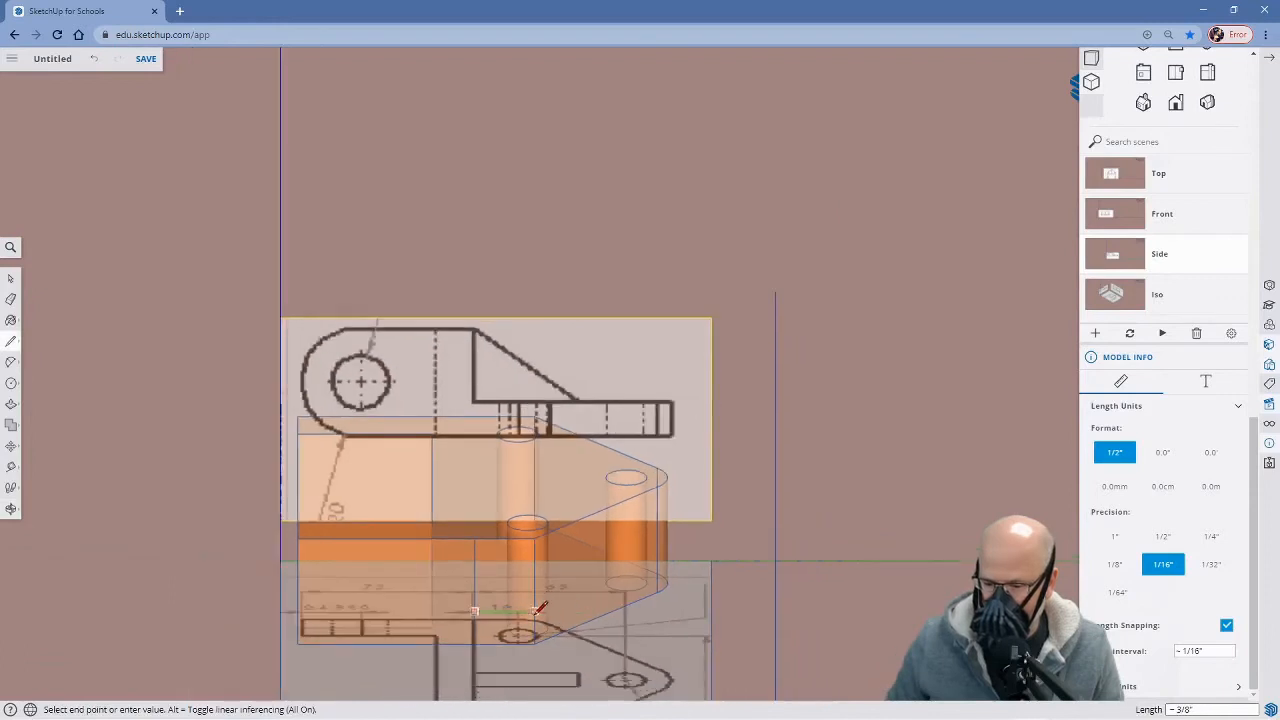
middle_drag(537, 607, 538, 612)
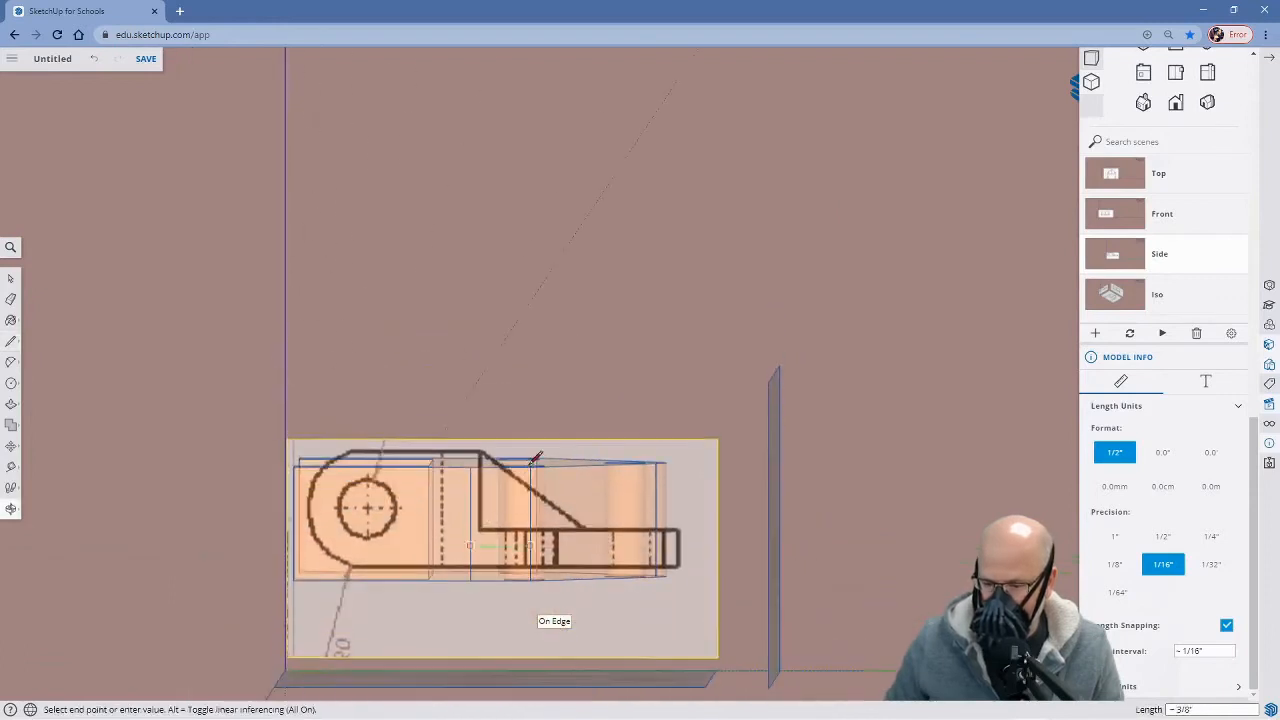
click(531, 546)
Draw two parallel 2" lines across the top face, one from the vertical line's upper end and one joining the two outer corners
mouse_move(591, 523)
middle_down()
mouse_move(591, 493)
mouse_move(583, 608)
mouse_move(617, 600)
mouse_move(596, 629)
mouse_move(510, 594)
middle_up()
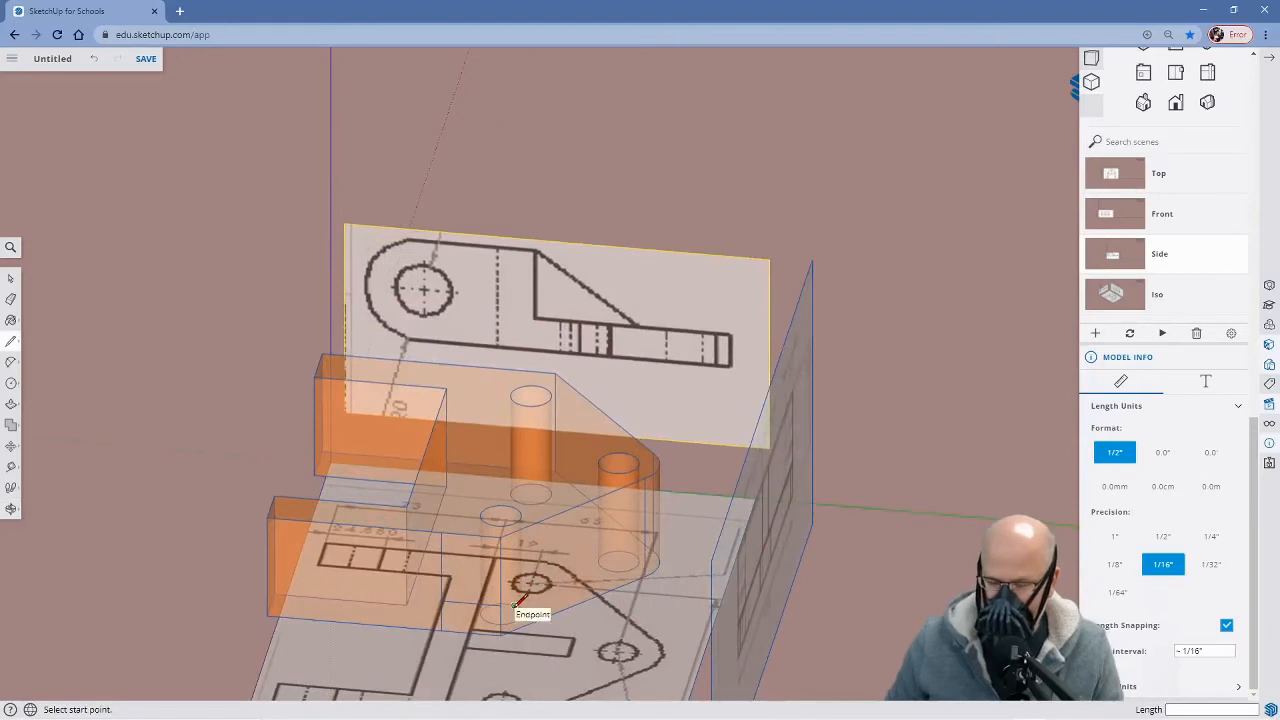
mouse_move(522, 575)
middle_down()
mouse_move(555, 587)
mouse_move(563, 517)
mouse_move(557, 540)
mouse_move(586, 560)
mouse_move(601, 553)
mouse_move(593, 507)
mouse_move(606, 546)
middle_up()
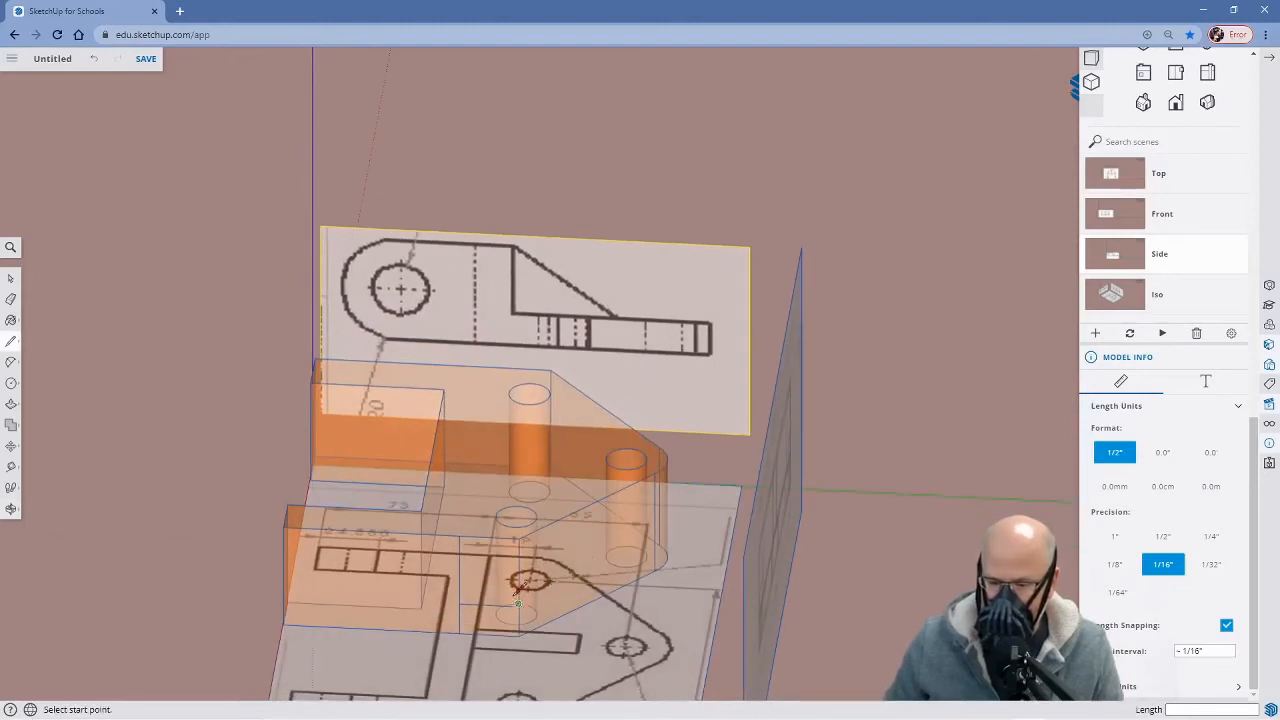
click(459, 536)
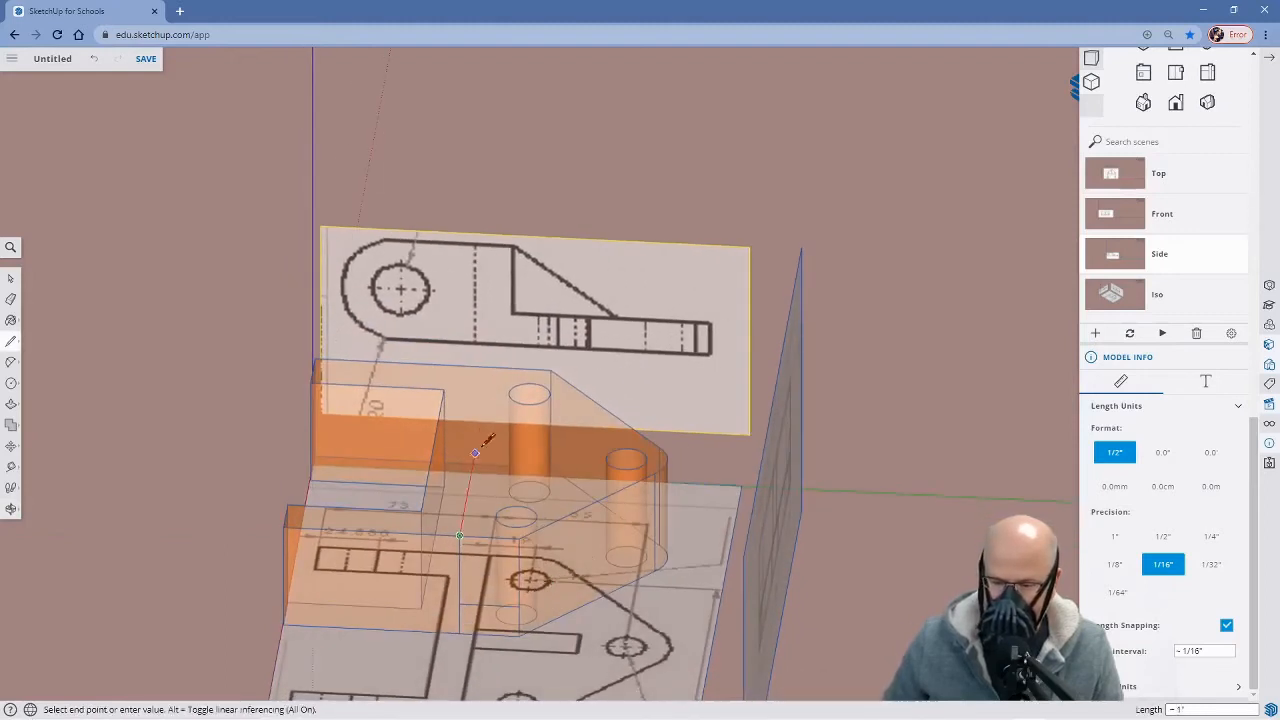
click(489, 366)
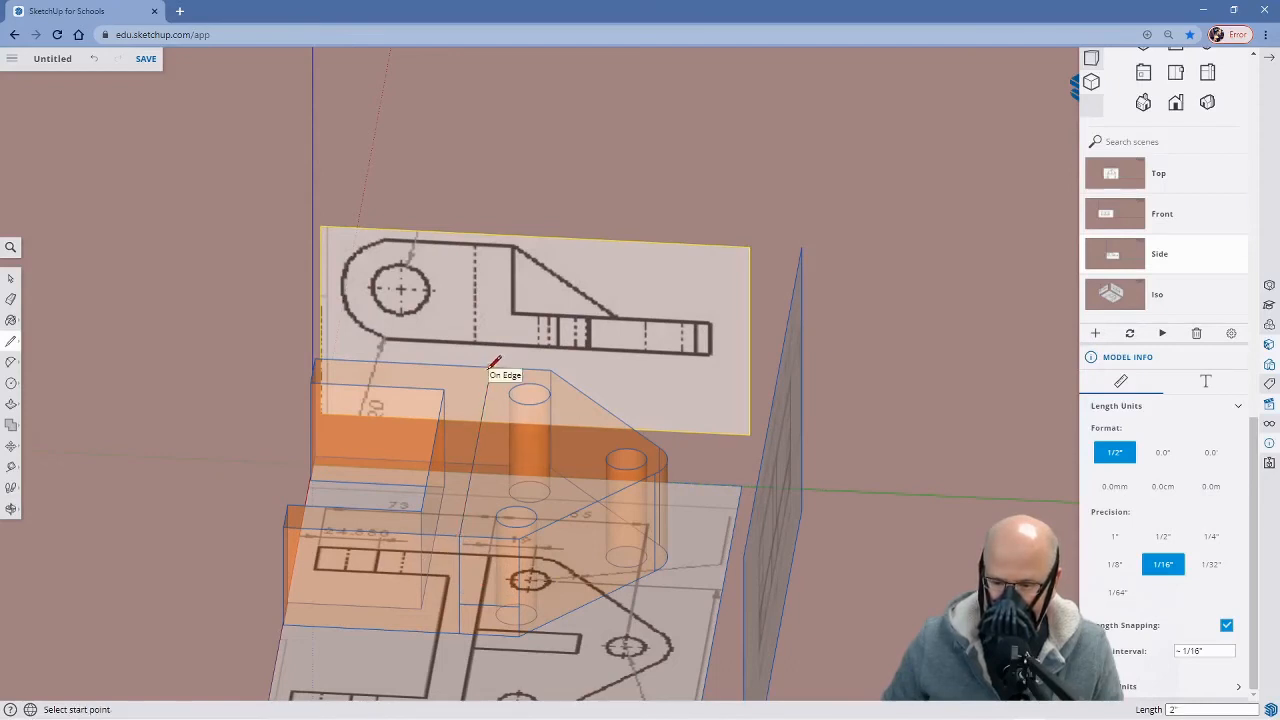
click(519, 538)
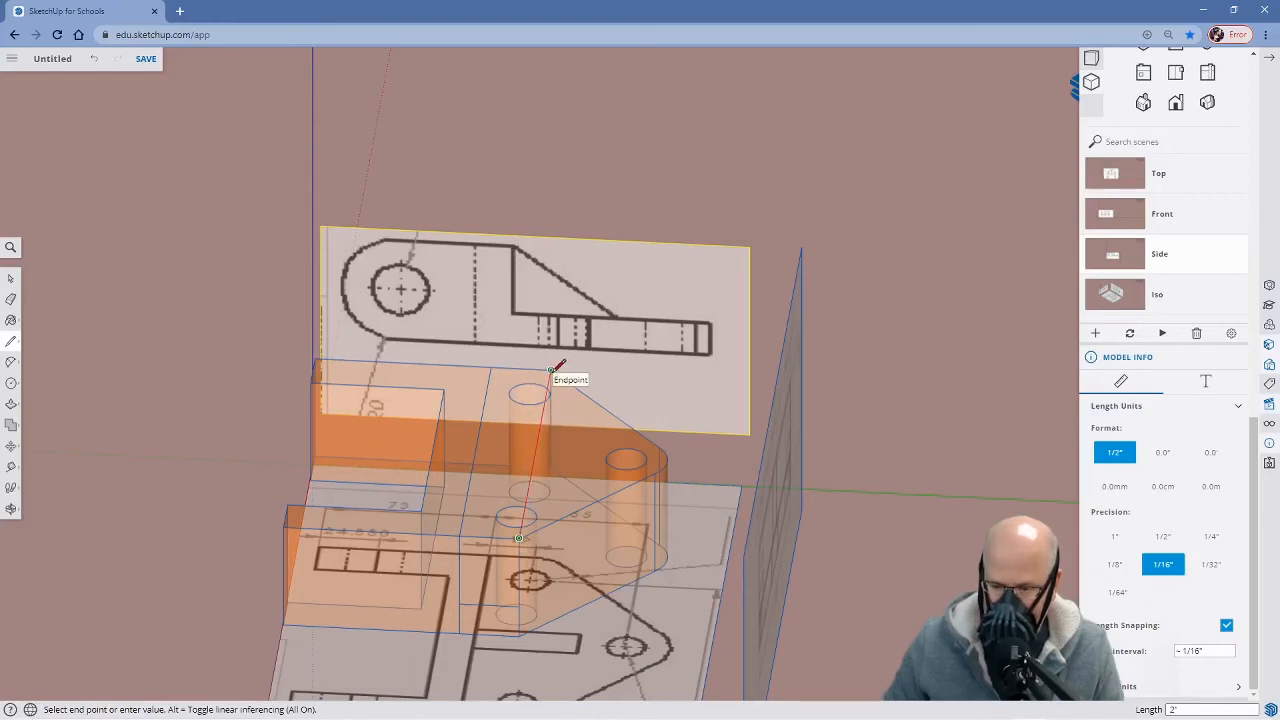
click(551, 370)
Turn off X-ray so the model's faces are opaque
middle_drag(470, 527, 510, 436)
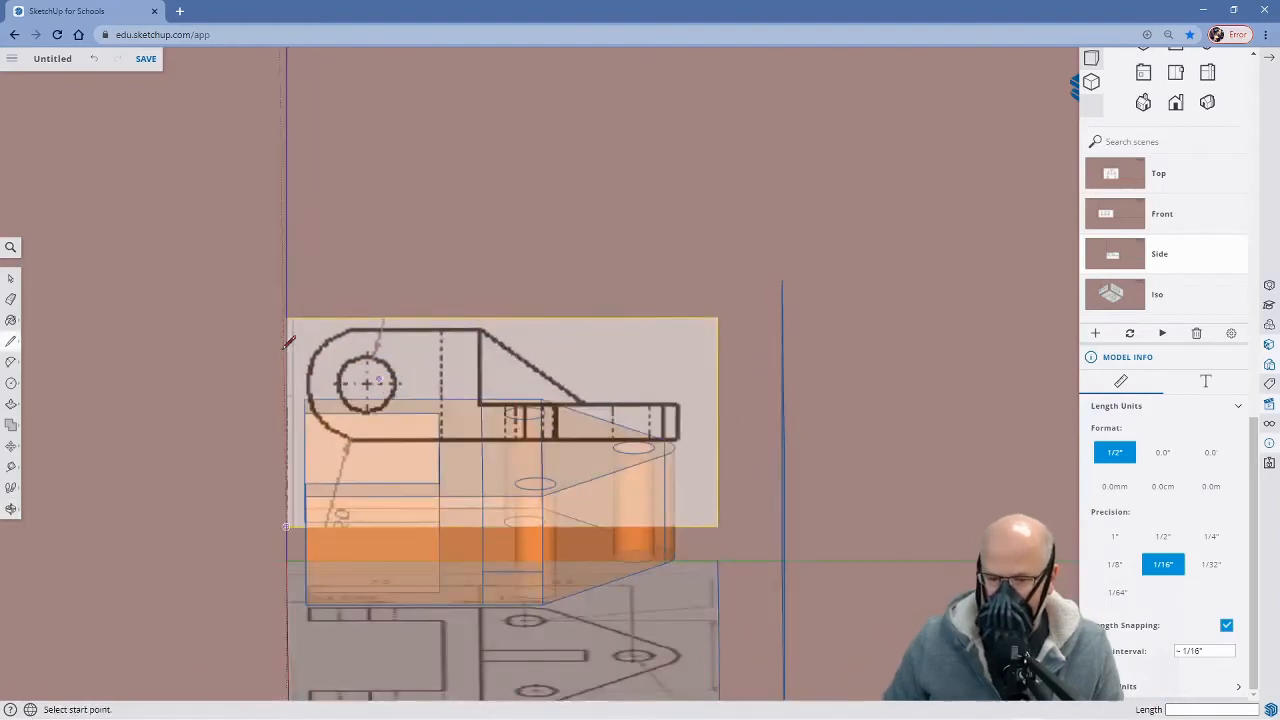
click(10, 247)
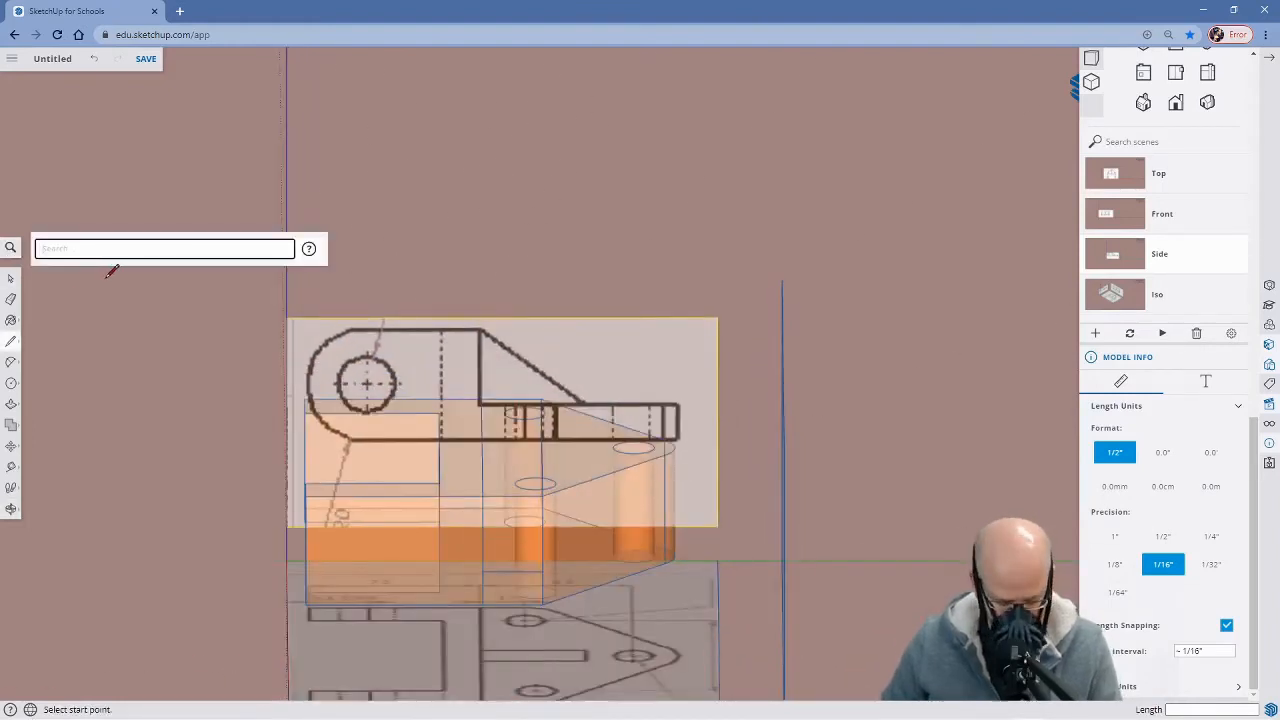
text(x)
click(283, 288)
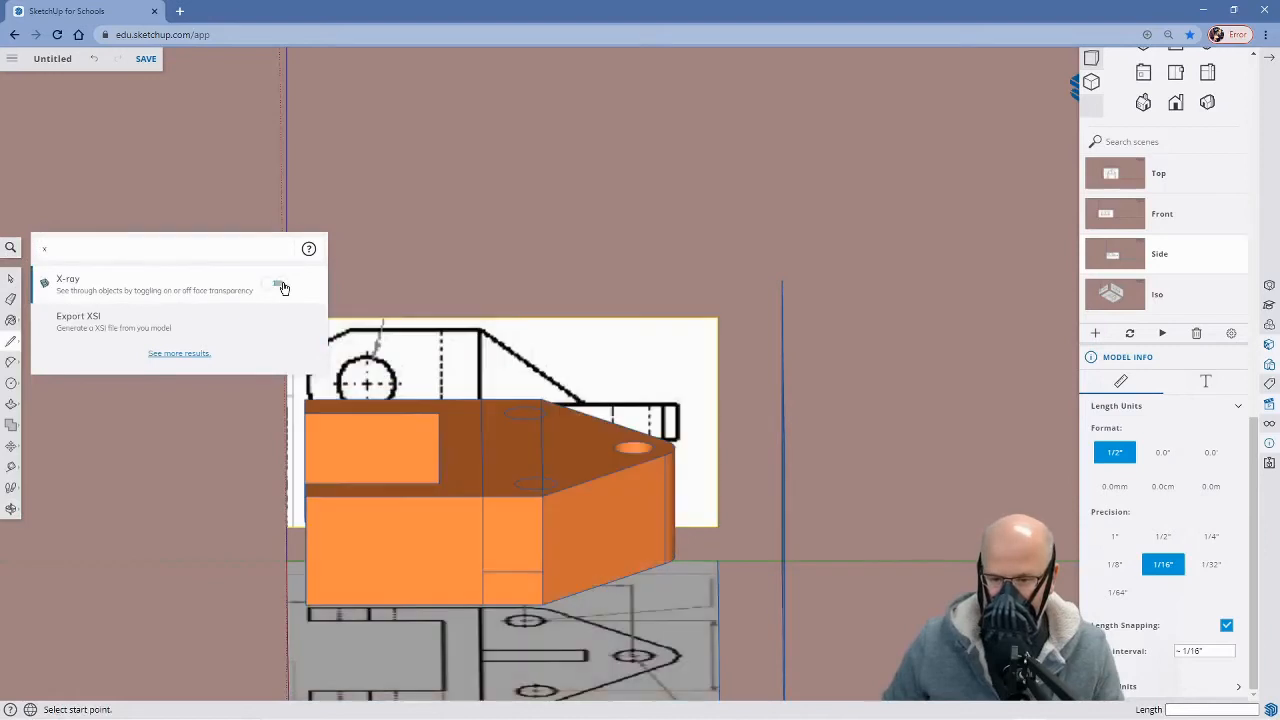
Erase the pieces of the cross line that run inside the two hole circles on the top face
middle_drag(363, 437, 459, 433)
mouse_move(524, 471)
middle_down()
mouse_move(634, 544)
mouse_move(747, 570)
middle_up()
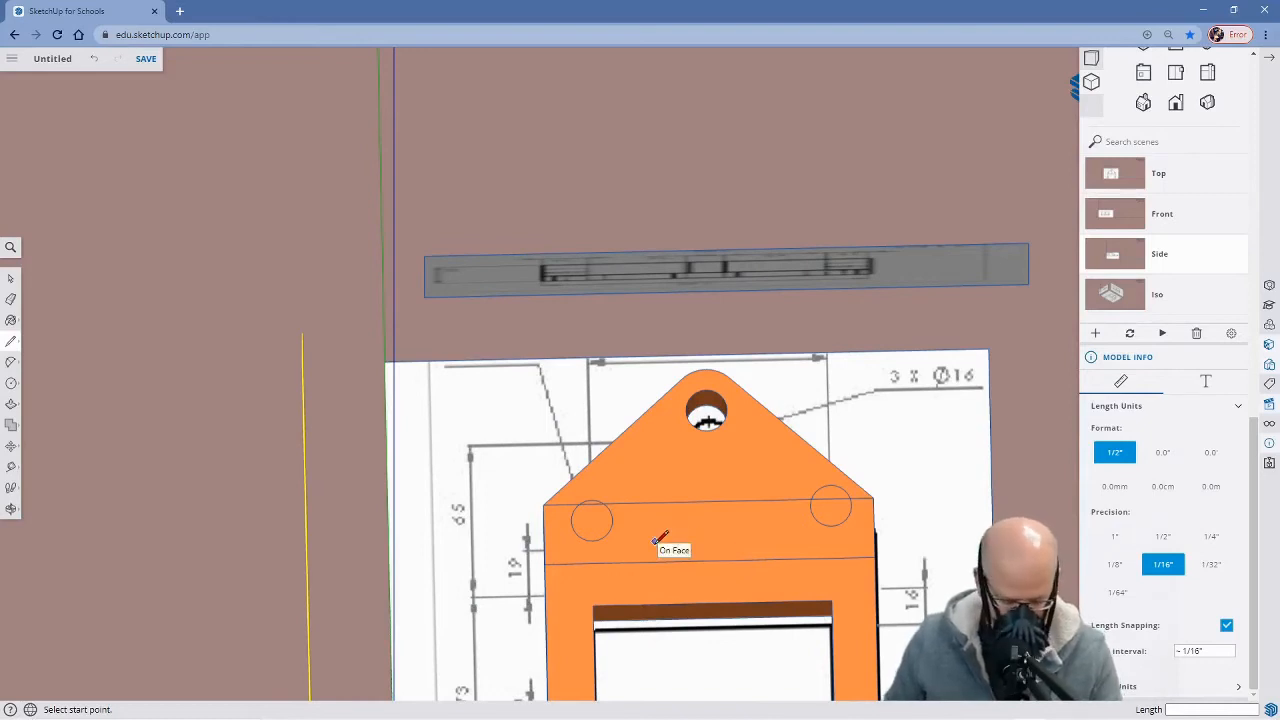
key(e)
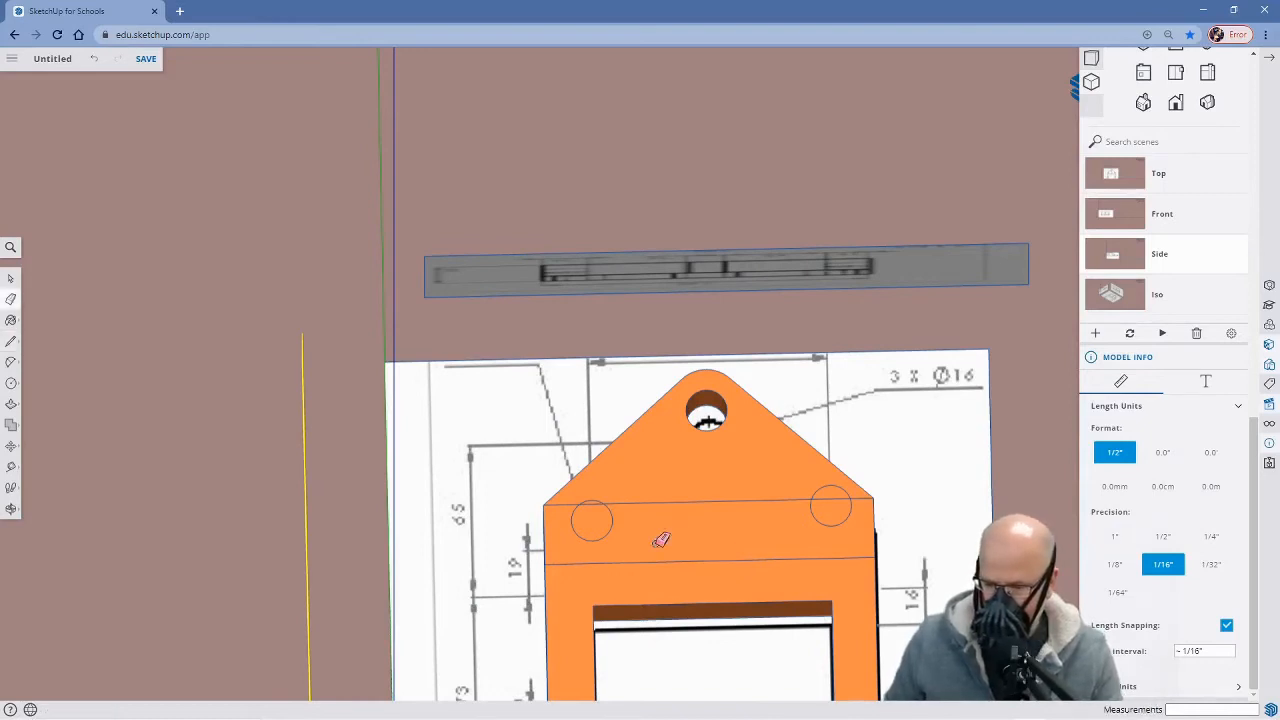
scroll(660, 537, up, 3)
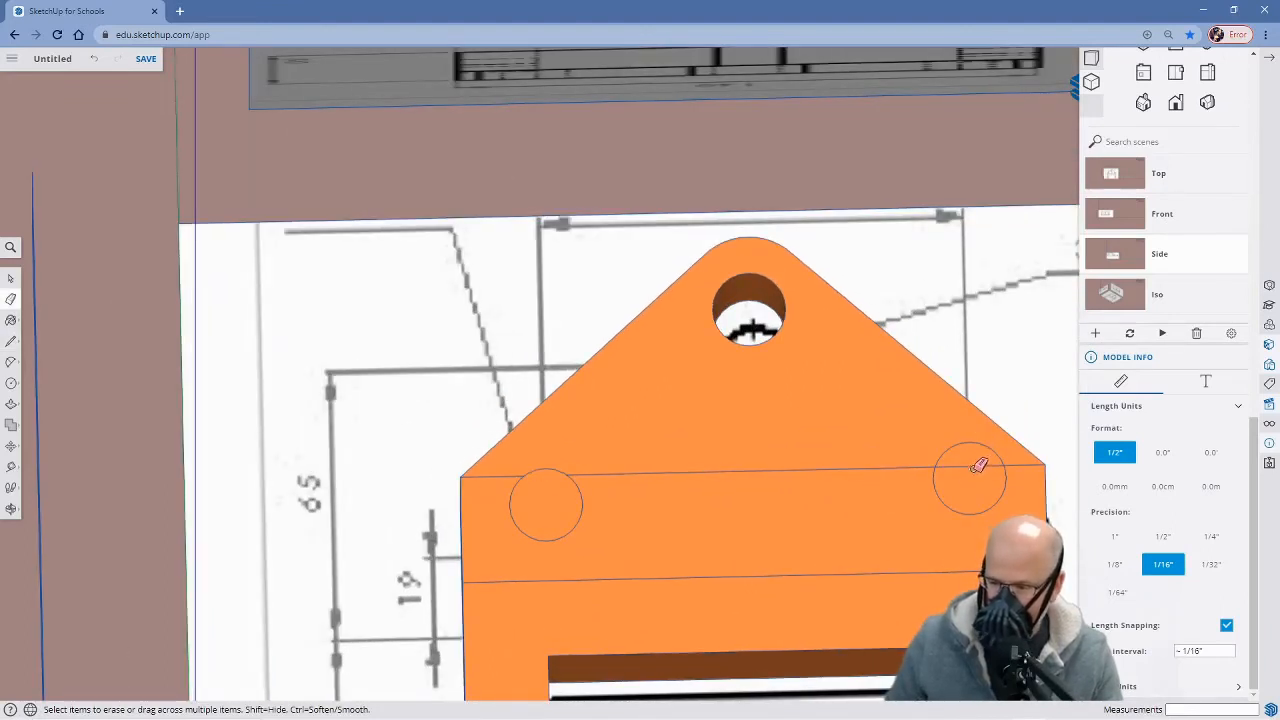
middle_drag(978, 463, 663, 349)
Push the top face's cross strip and its triangular tip down about 1/2" to the flange-top line
mouse_move(760, 569)
middle_down()
mouse_move(599, 486)
mouse_move(543, 420)
mouse_move(529, 380)
mouse_move(519, 409)
mouse_move(480, 380)
mouse_move(640, 480)
mouse_move(443, 380)
mouse_move(695, 568)
mouse_move(520, 463)
mouse_move(646, 586)
mouse_move(640, 617)
mouse_move(539, 505)
mouse_move(703, 577)
mouse_move(580, 474)
mouse_move(660, 523)
mouse_move(536, 400)
mouse_move(443, 366)
mouse_move(398, 367)
middle_up()
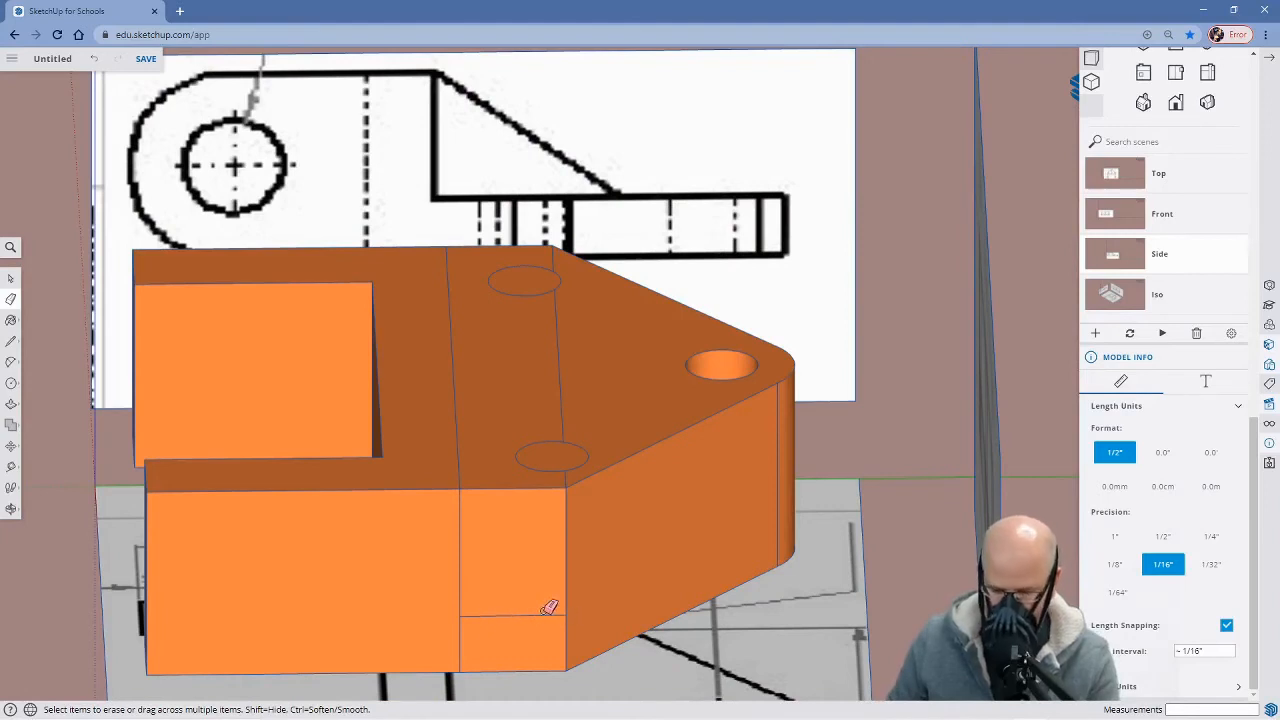
key(p)
drag(487, 426, 512, 625)
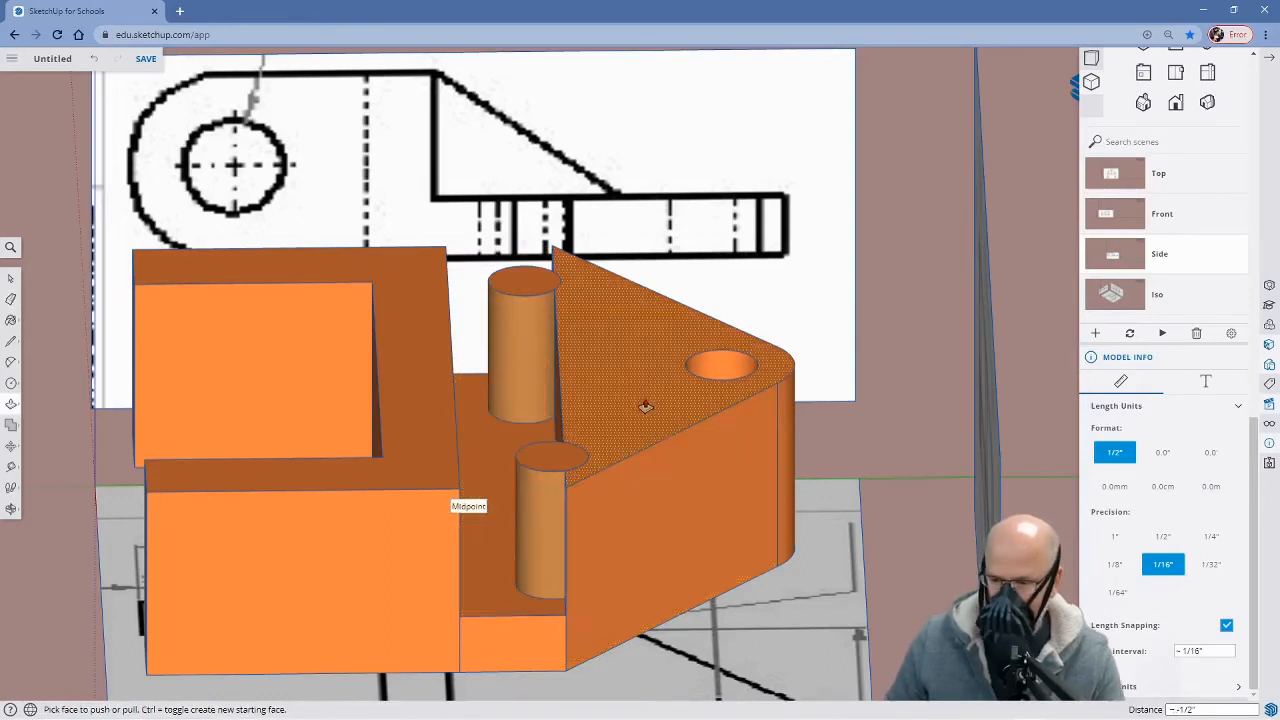
drag(645, 400, 646, 540)
drag(583, 621, 581, 618)
Push the near standing cylinder down 11/16" through the flange to open its hole
middle_drag(674, 587, 698, 552)
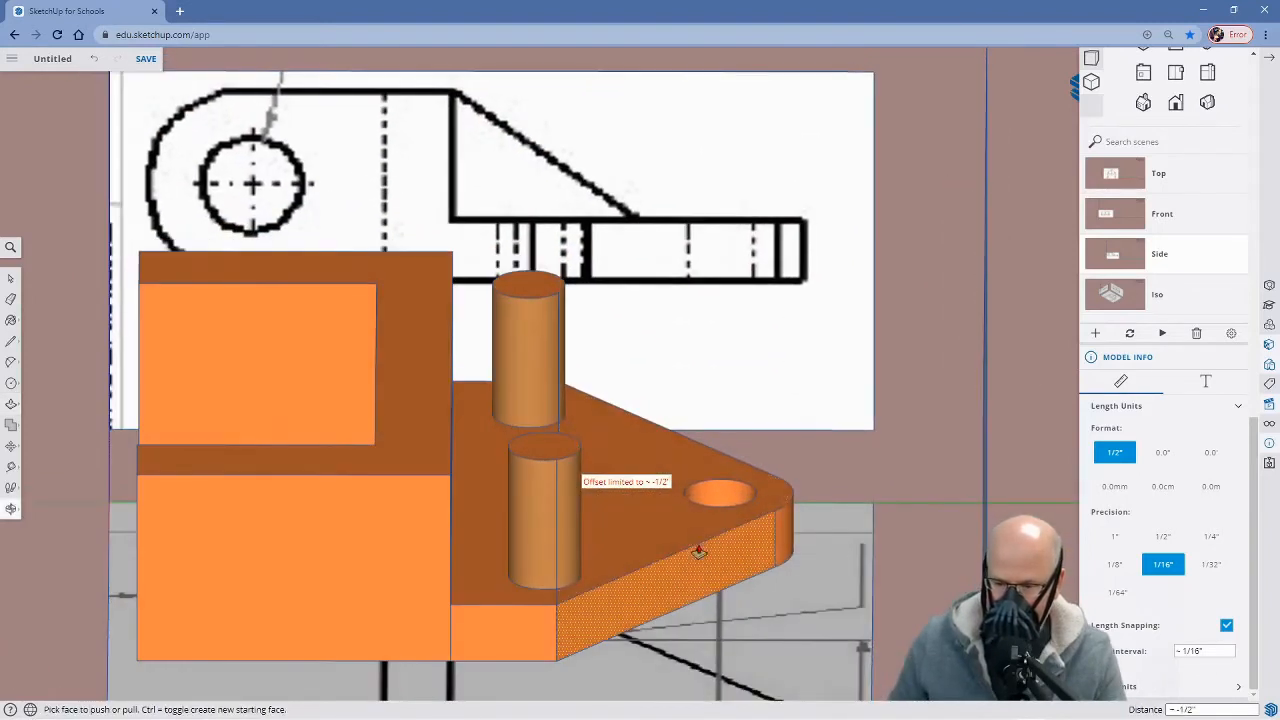
drag(535, 451, 549, 634)
middle_drag(549, 634, 560, 373)
drag(560, 373, 568, 462)
click(568, 462)
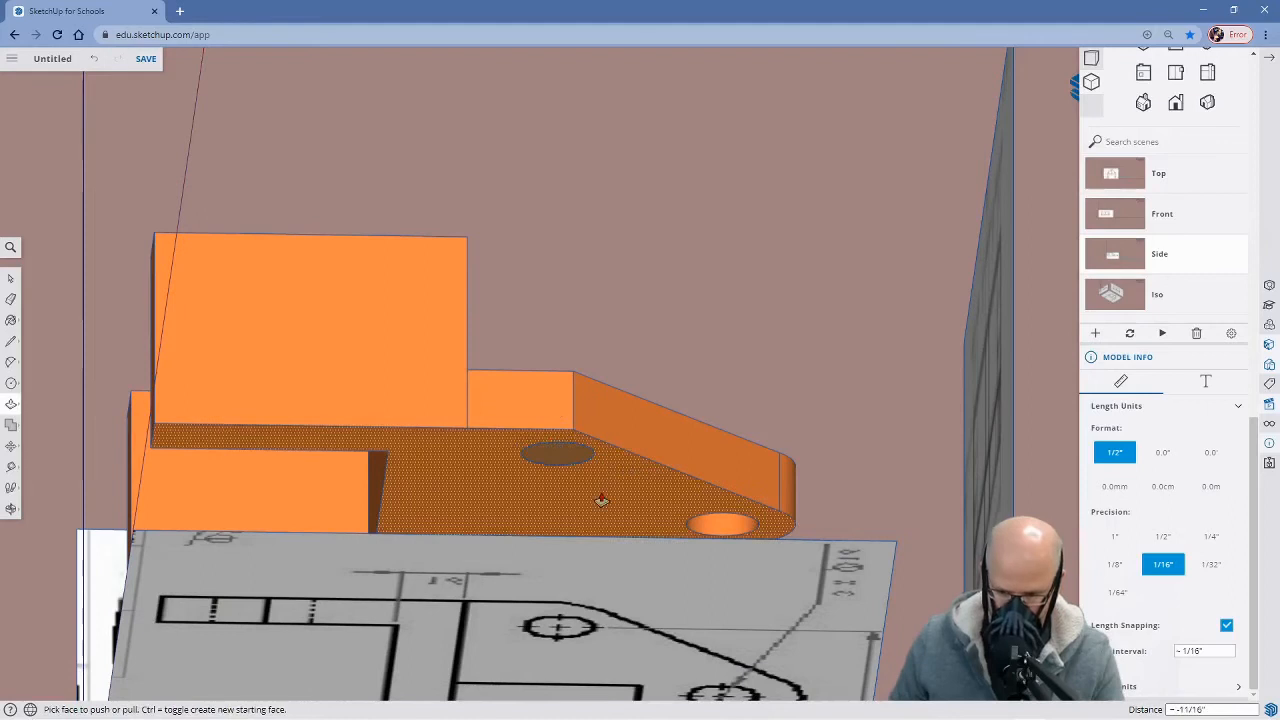
Push the far standing cylinder down 11/16" to the flange's underside to open the remaining hole
middle_drag(601, 500, 561, 415)
double_click(548, 456)
middle_drag(617, 383, 620, 580)
drag(562, 228, 586, 364)
middle_drag(586, 364, 595, 530)
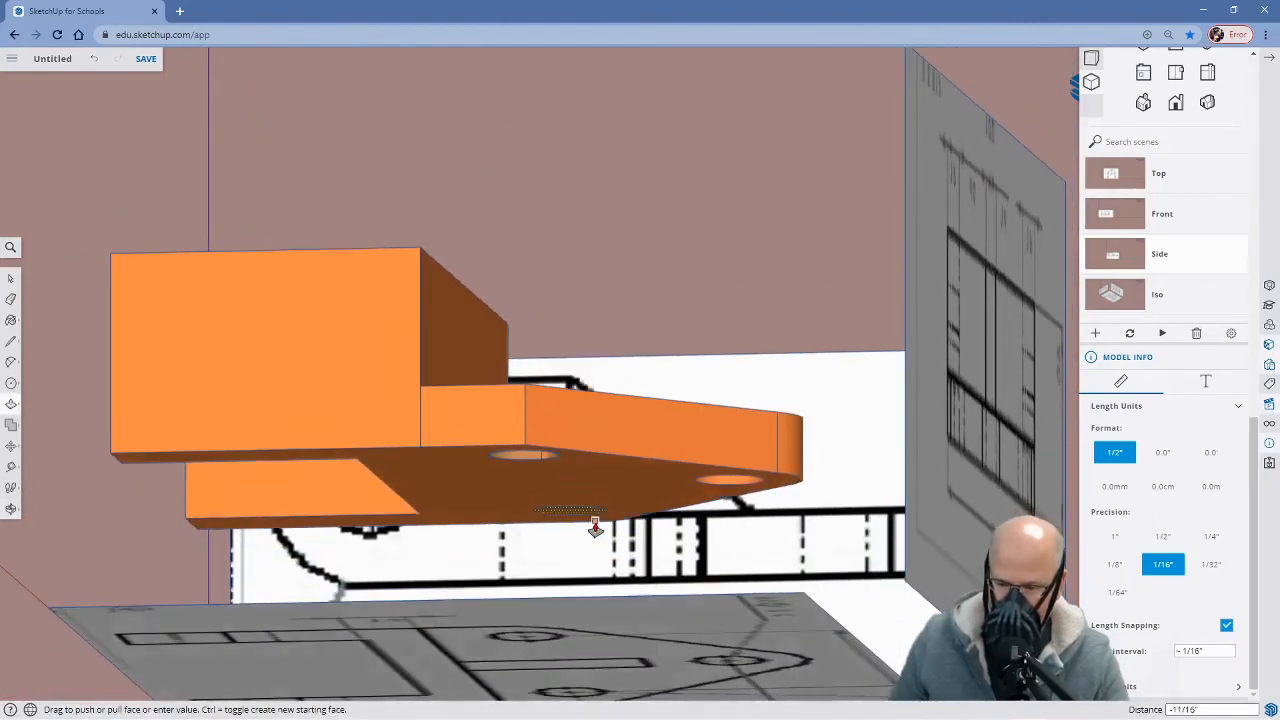
click(575, 516)
click(570, 517)
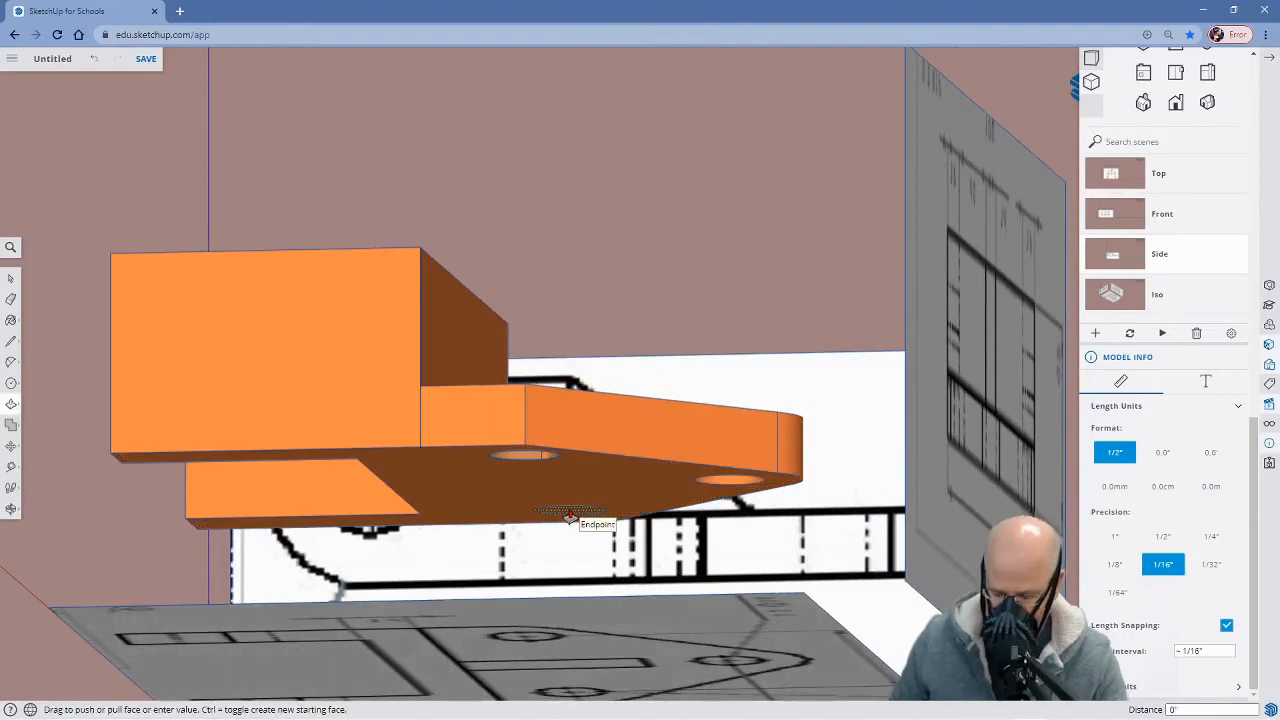
click(571, 516)
Erase the leftover line across the flange's top so it forms one face around the three holes
middle_drag(543, 322, 574, 378)
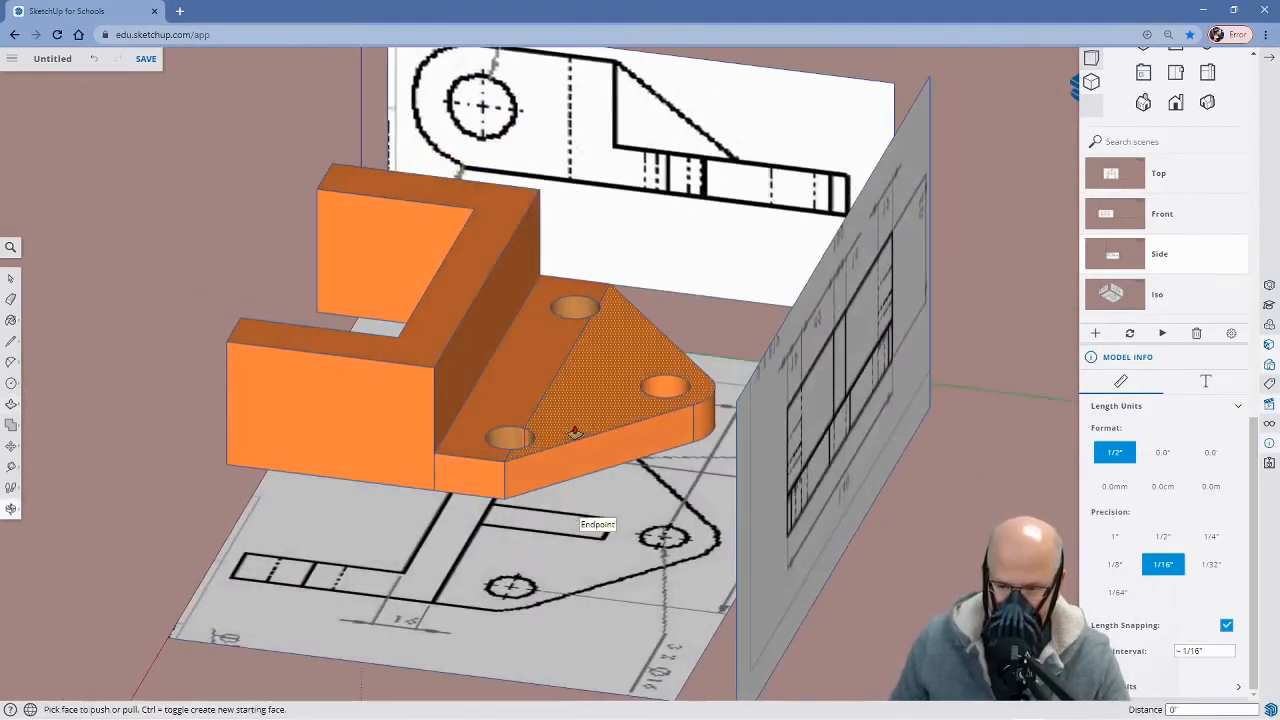
key(e)
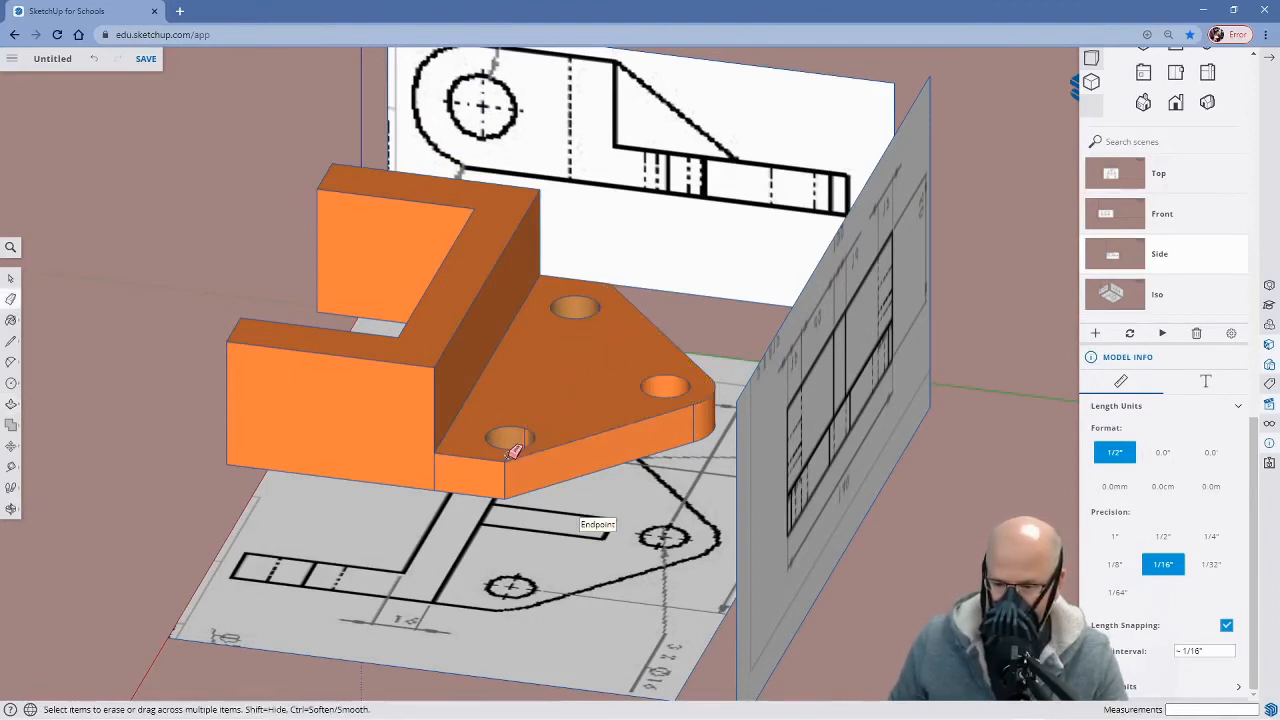
mouse_move(566, 458)
middle_down()
mouse_move(604, 519)
mouse_move(491, 500)
mouse_move(434, 463)
mouse_move(500, 428)
mouse_move(543, 297)
mouse_move(608, 577)
mouse_move(486, 471)
mouse_move(509, 563)
mouse_move(398, 122)
middle_up()
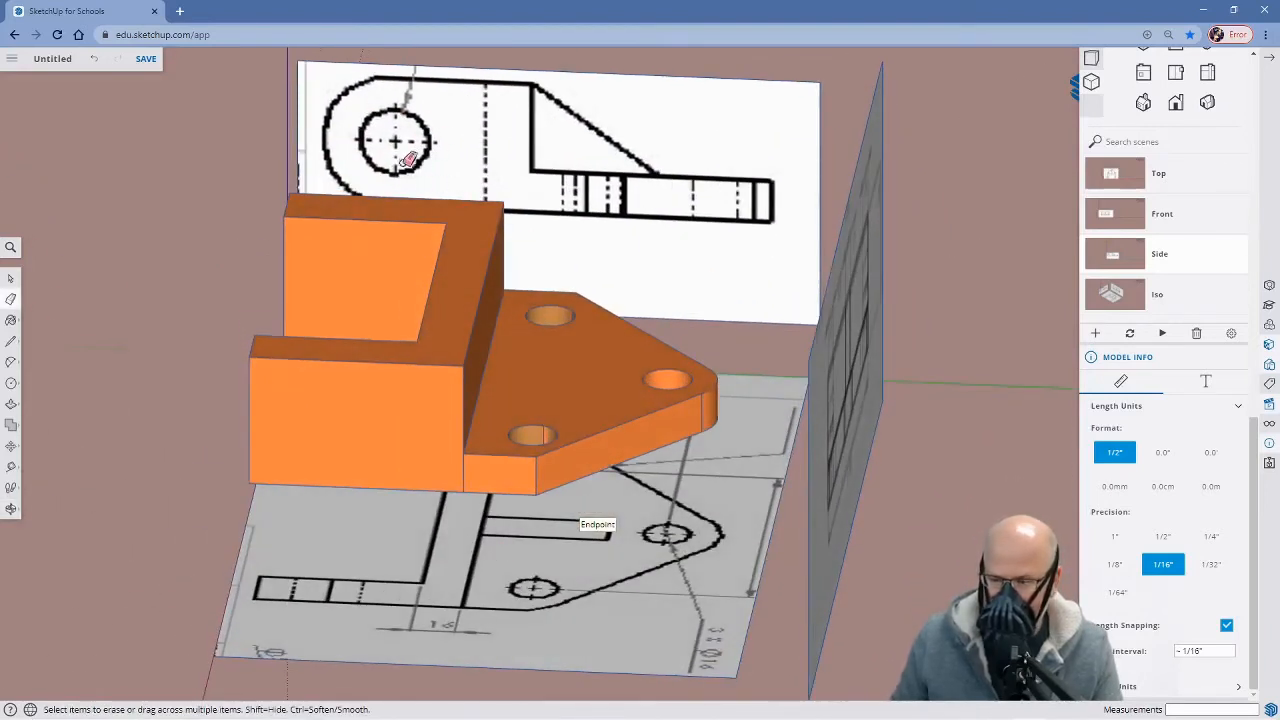
Draw a circle of 3/16" radius on the near arm's outer face, centred on the side drawing's hole
click(1131, 263)
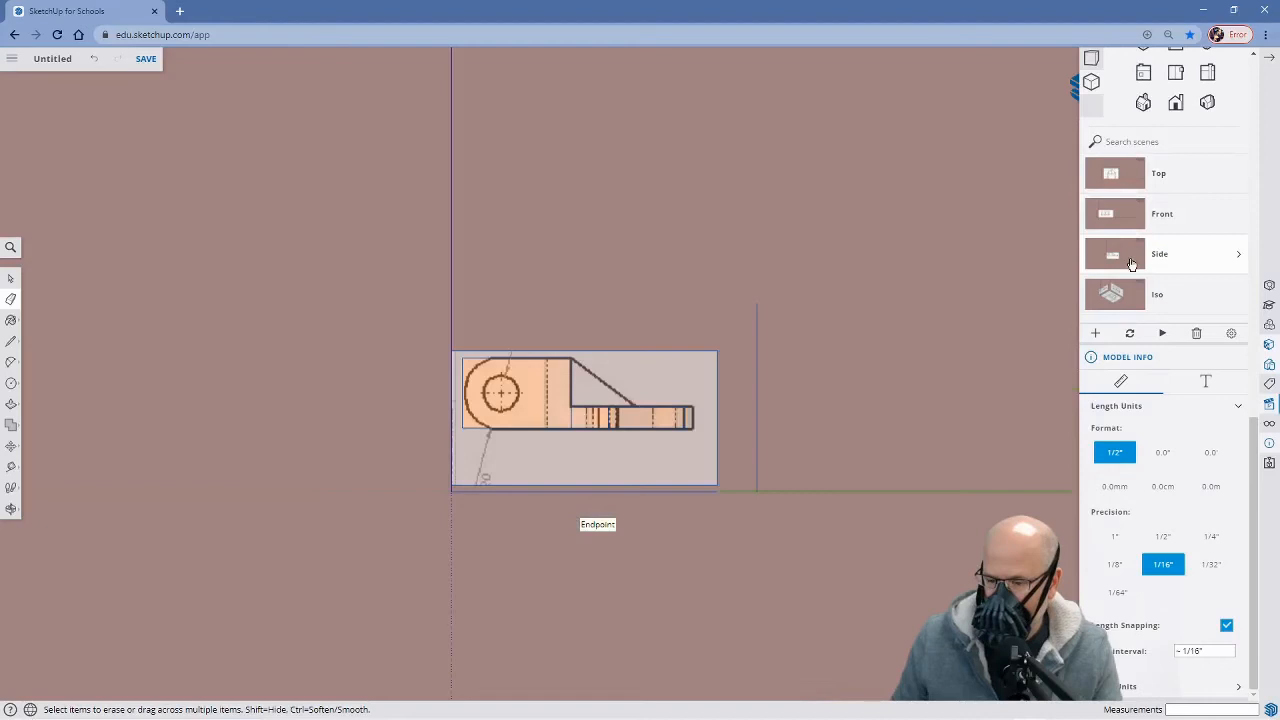
scroll(580, 422, up, 5)
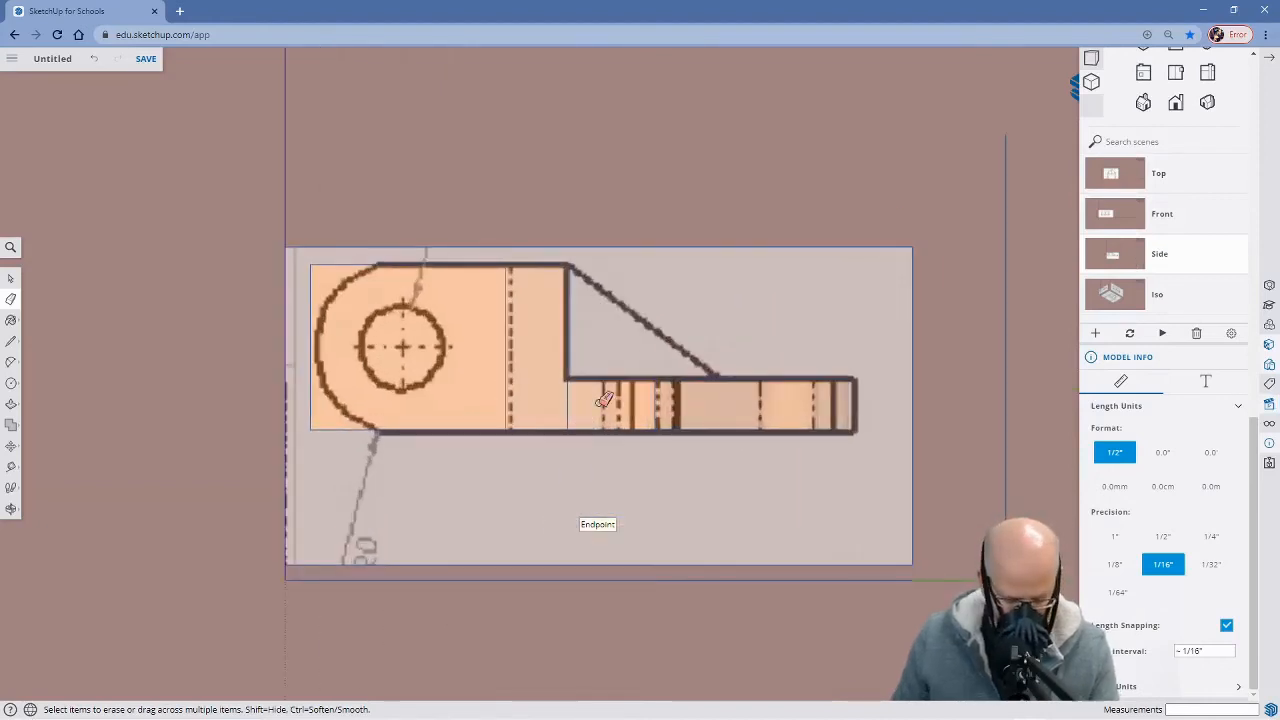
key(c)
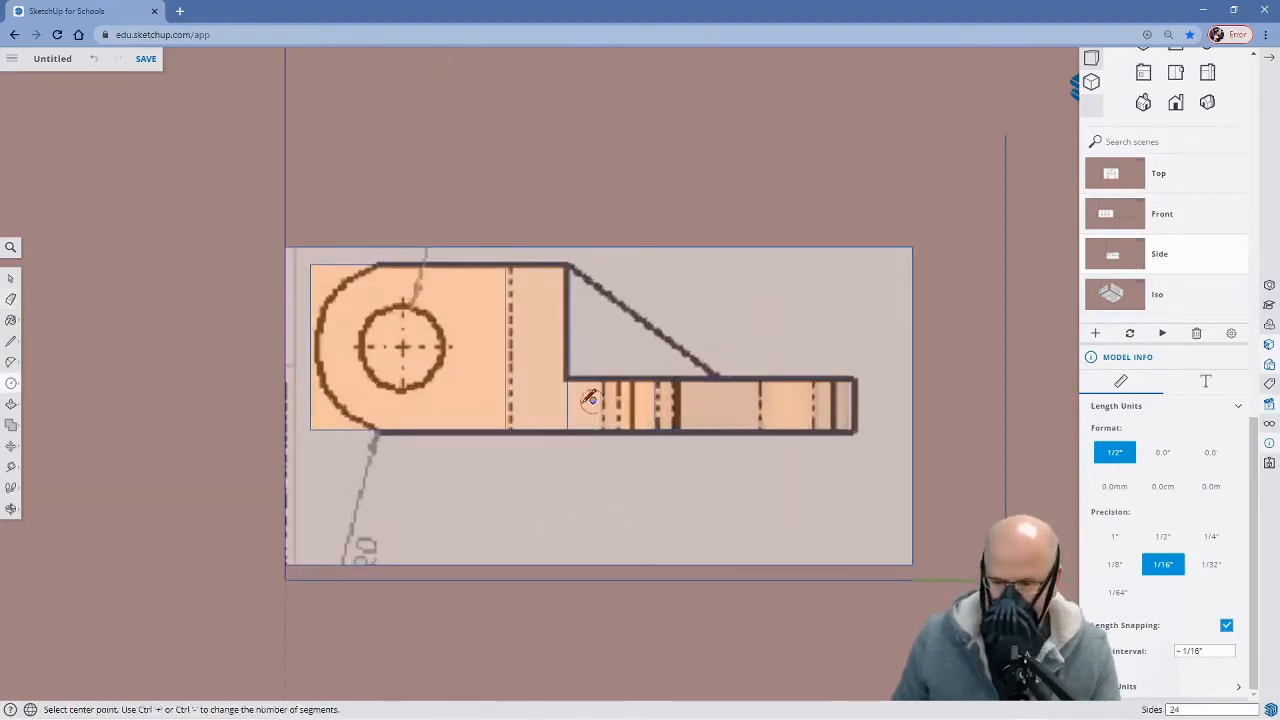
click(404, 346)
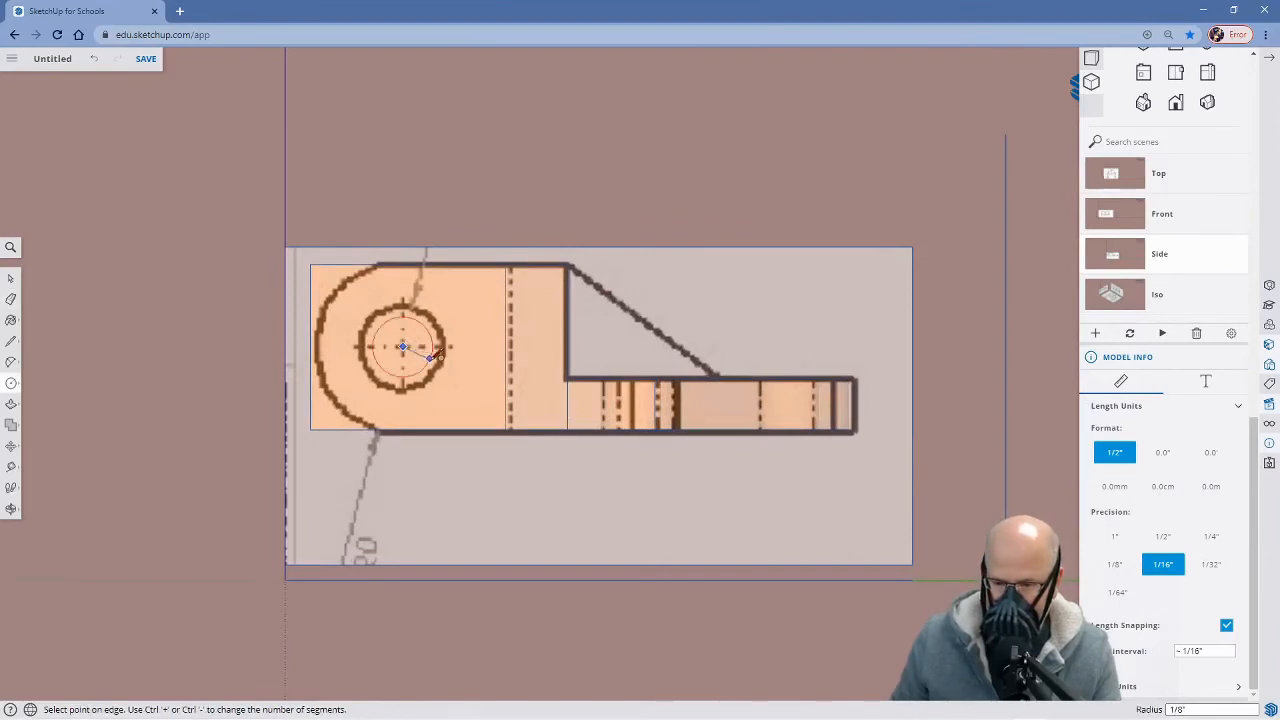
click(452, 345)
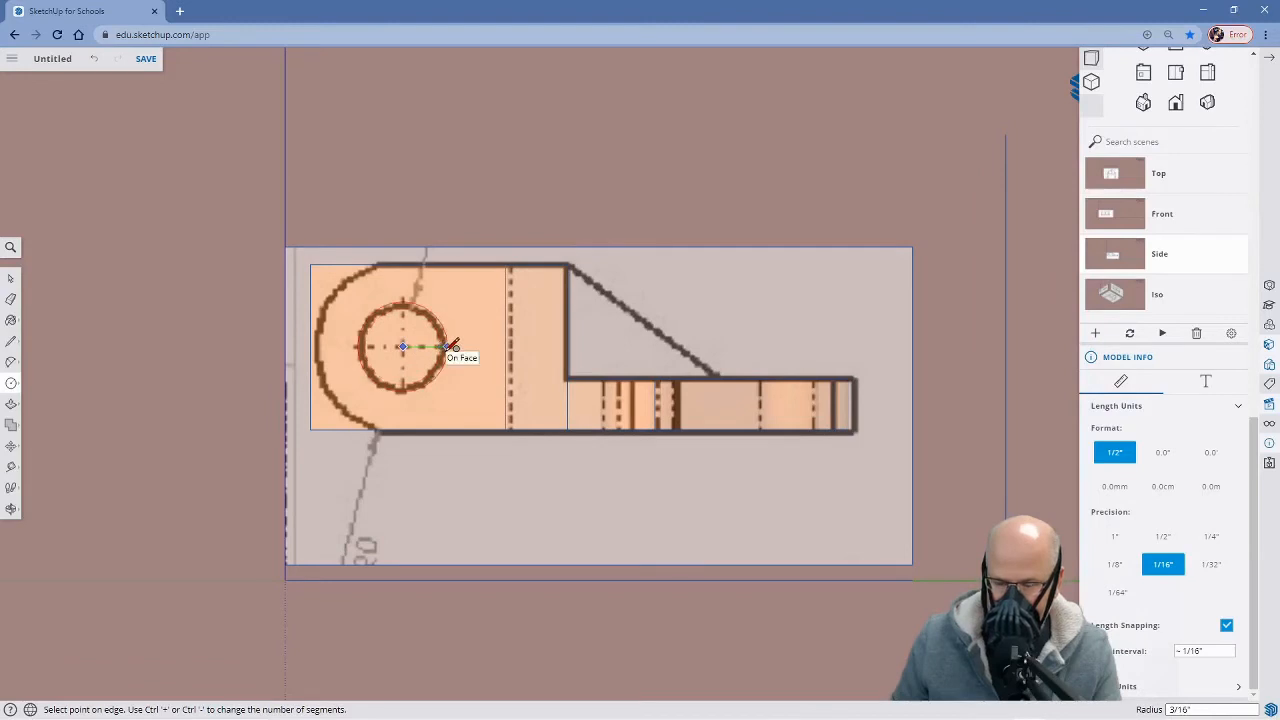
click(452, 345)
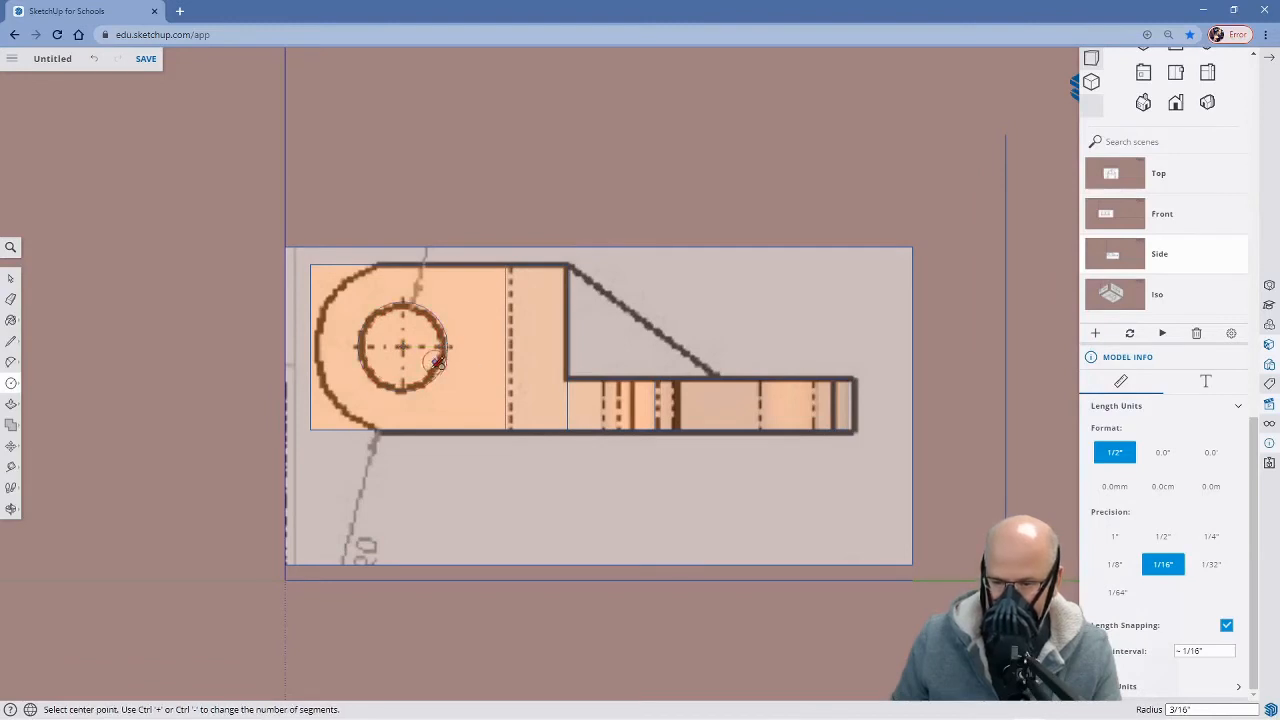
Turn off X-ray so the model's faces are opaque
mouse_move(430, 372)
middle_down()
mouse_move(430, 464)
mouse_move(428, 380)
middle_up()
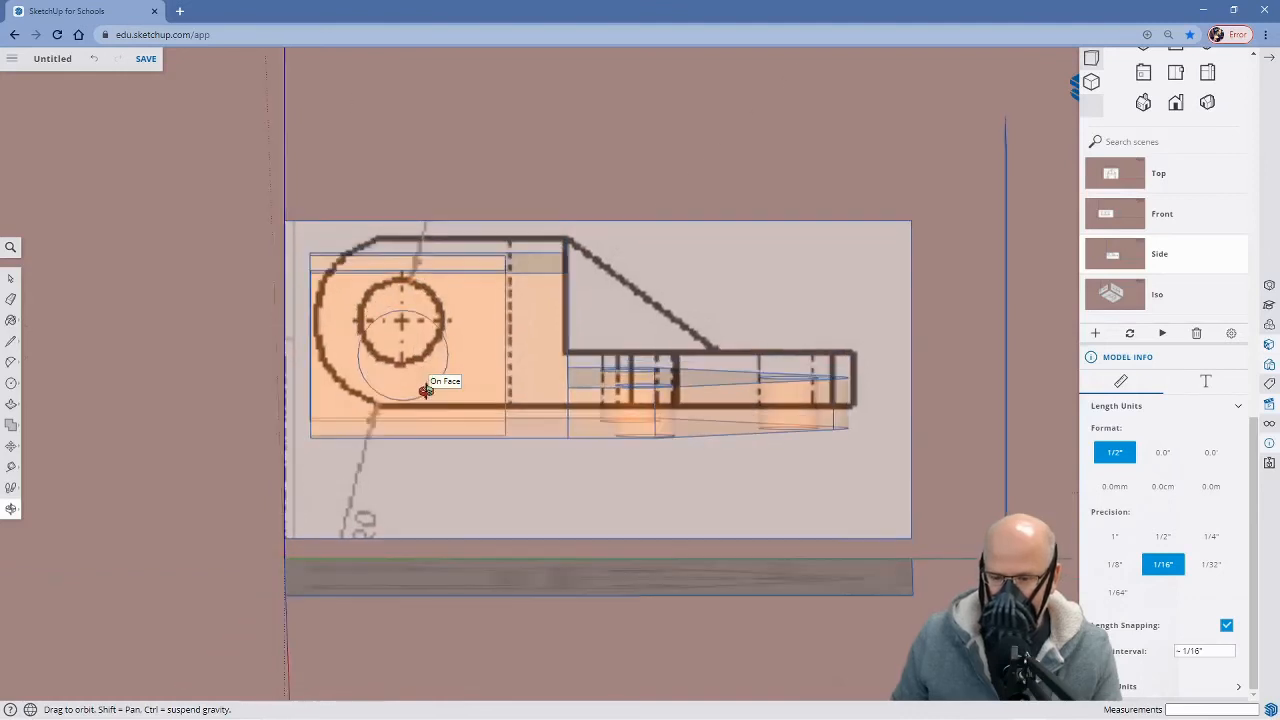
key(c)
click(10, 247)
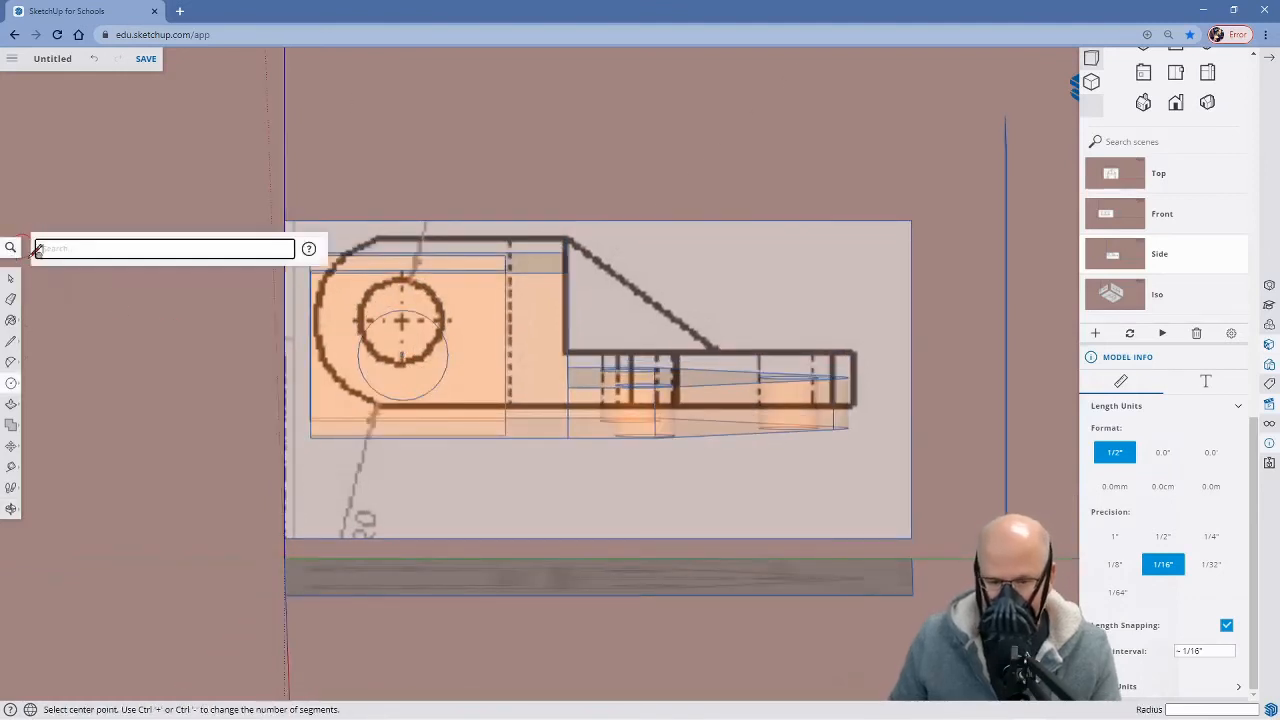
text(x)
click(271, 284)
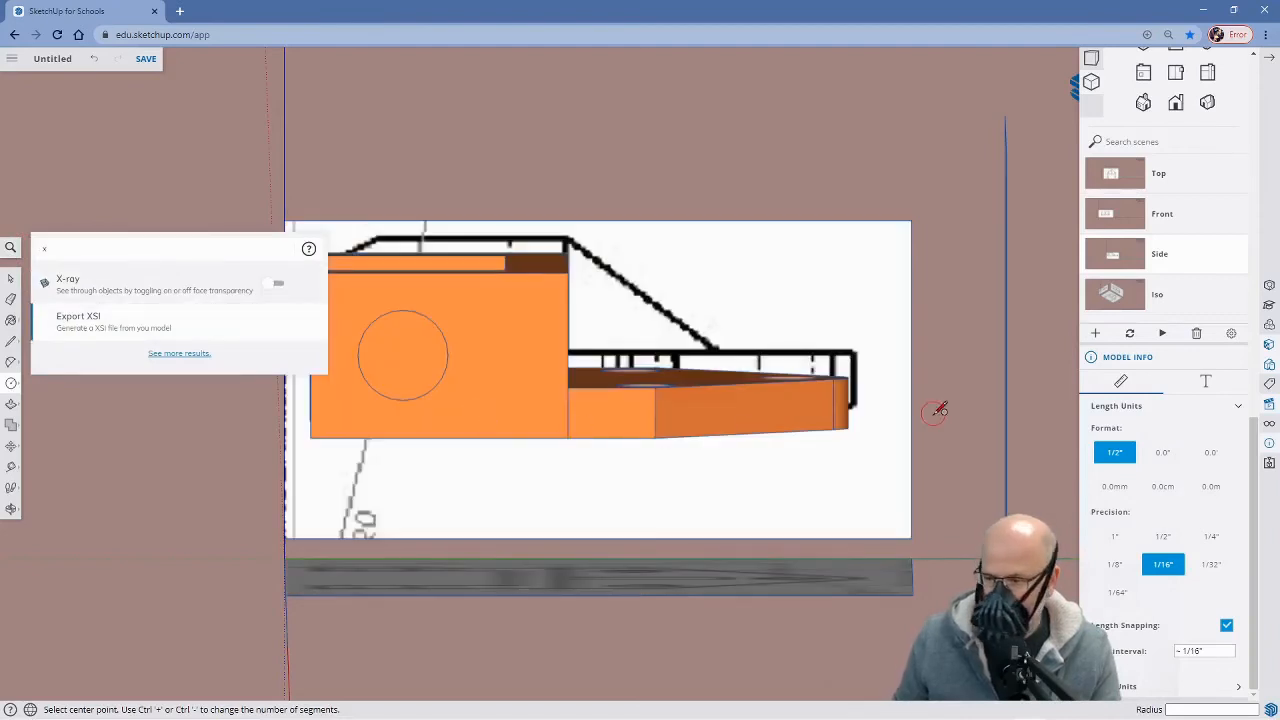
Return to the Side scene and try to push the near arm's circle 2" across to the far arm
click(1117, 257)
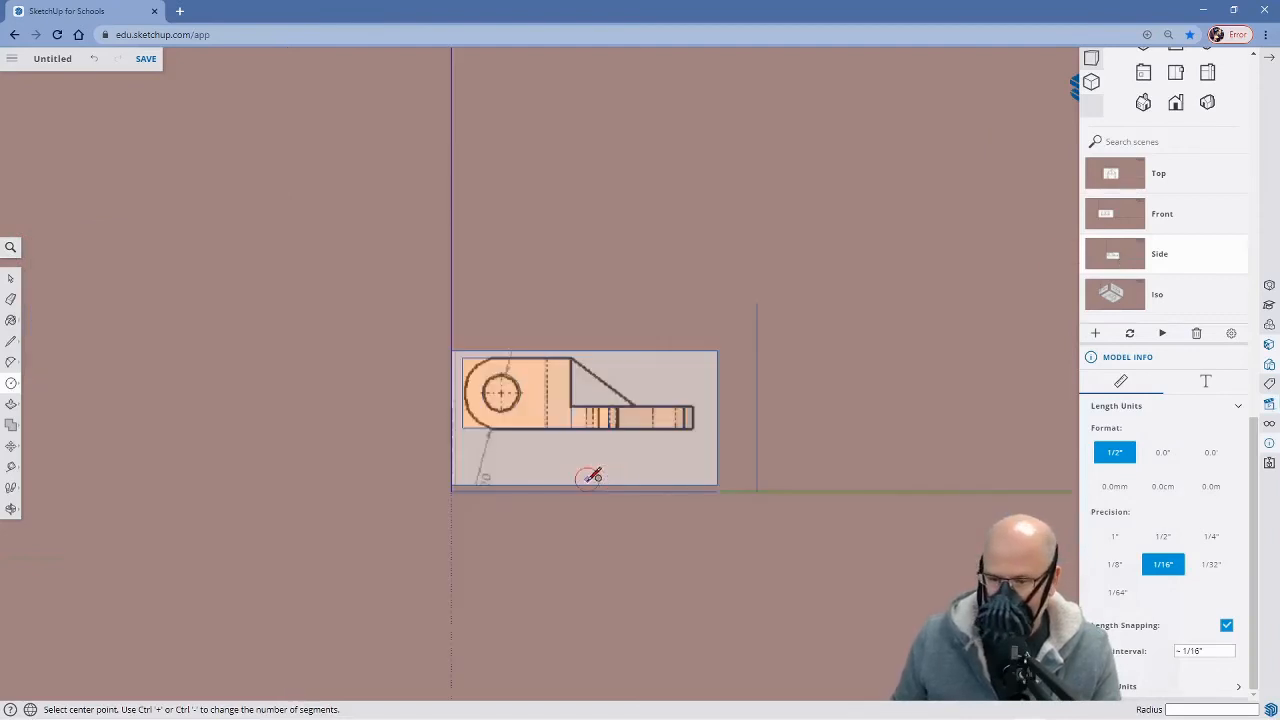
scroll(541, 460, up, 2)
middle_drag(566, 374, 590, 455)
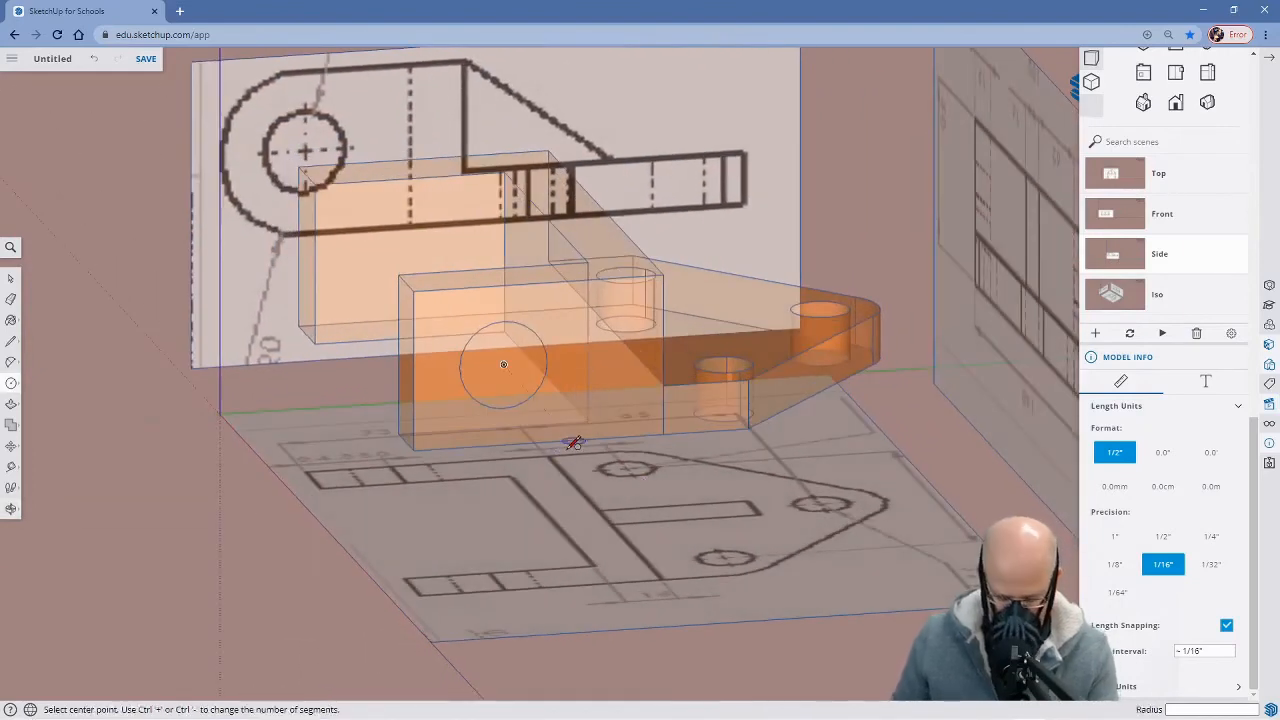
key(p)
drag(500, 395, 355, 235)
middle_drag(371, 300, 629, 371)
middle_drag(343, 366, 451, 432)
mouse_move(456, 428)
mouse_down()
mouse_move(863, 394)
mouse_move(463, 441)
mouse_up()
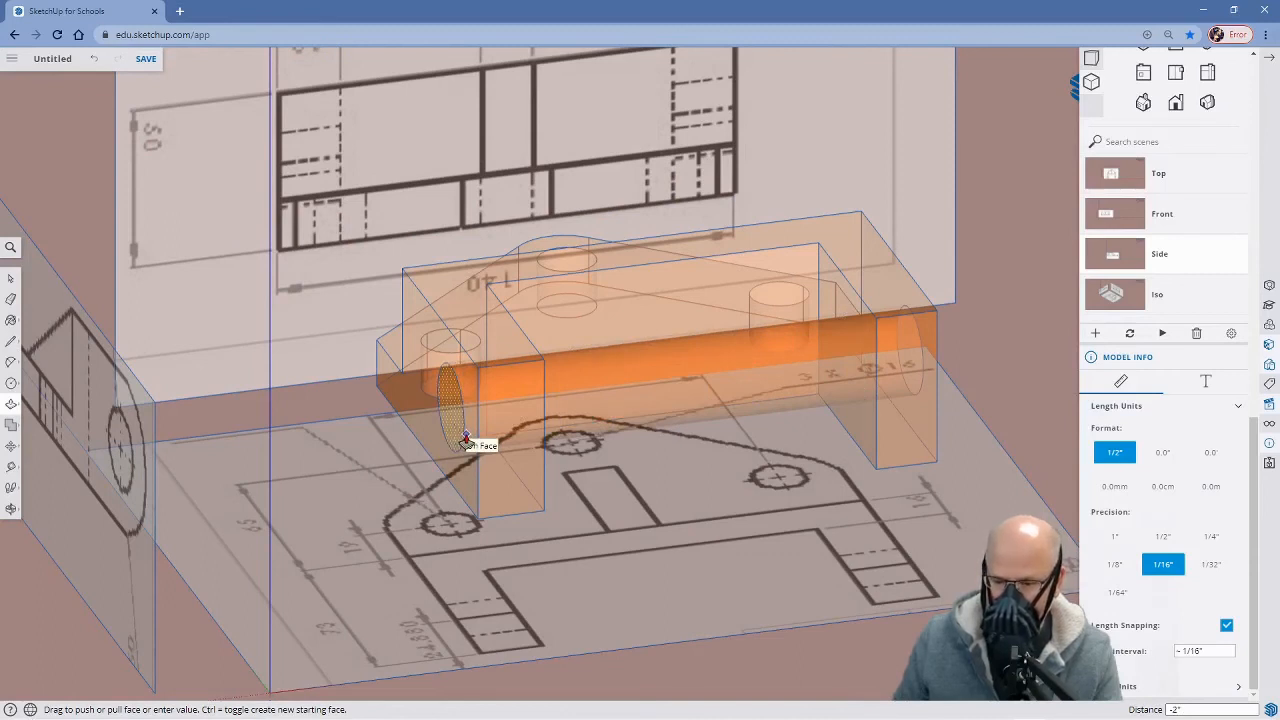
drag(464, 441, 464, 441)
mouse_move(565, 437)
middle_down()
mouse_move(297, 480)
mouse_move(280, 415)
middle_up()
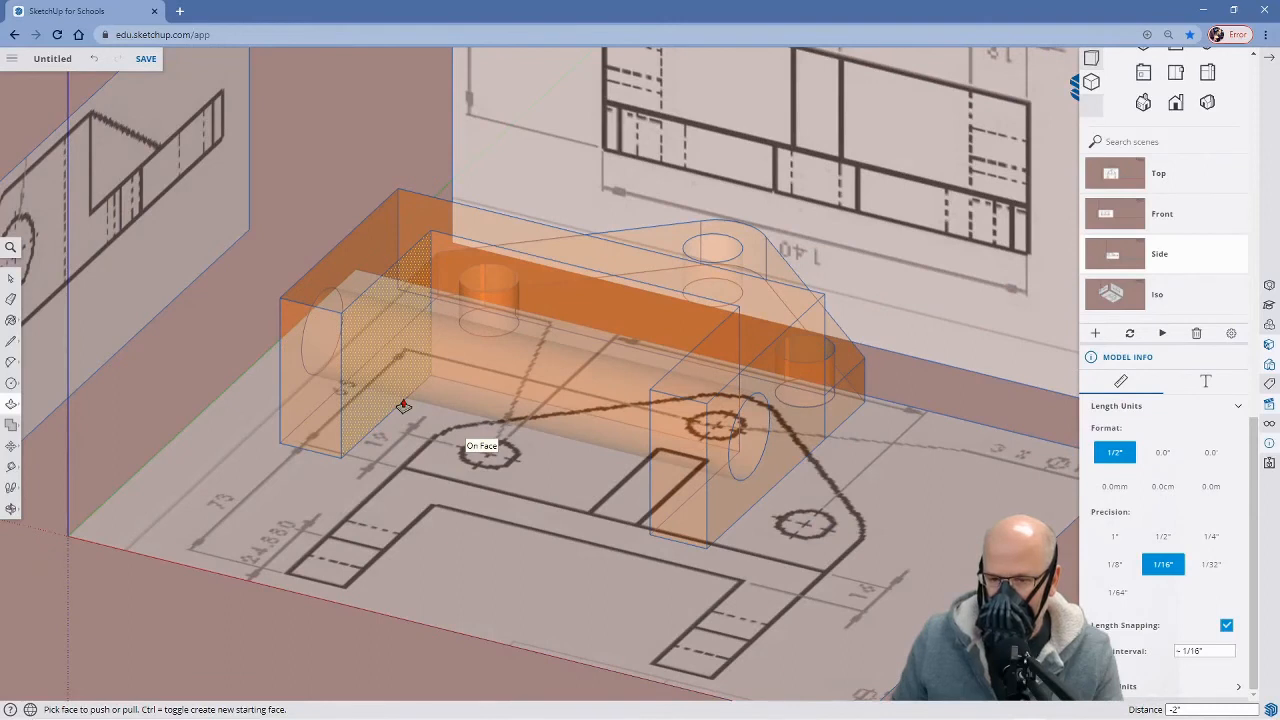
Switch off the X-ray face transparency
click(11, 247)
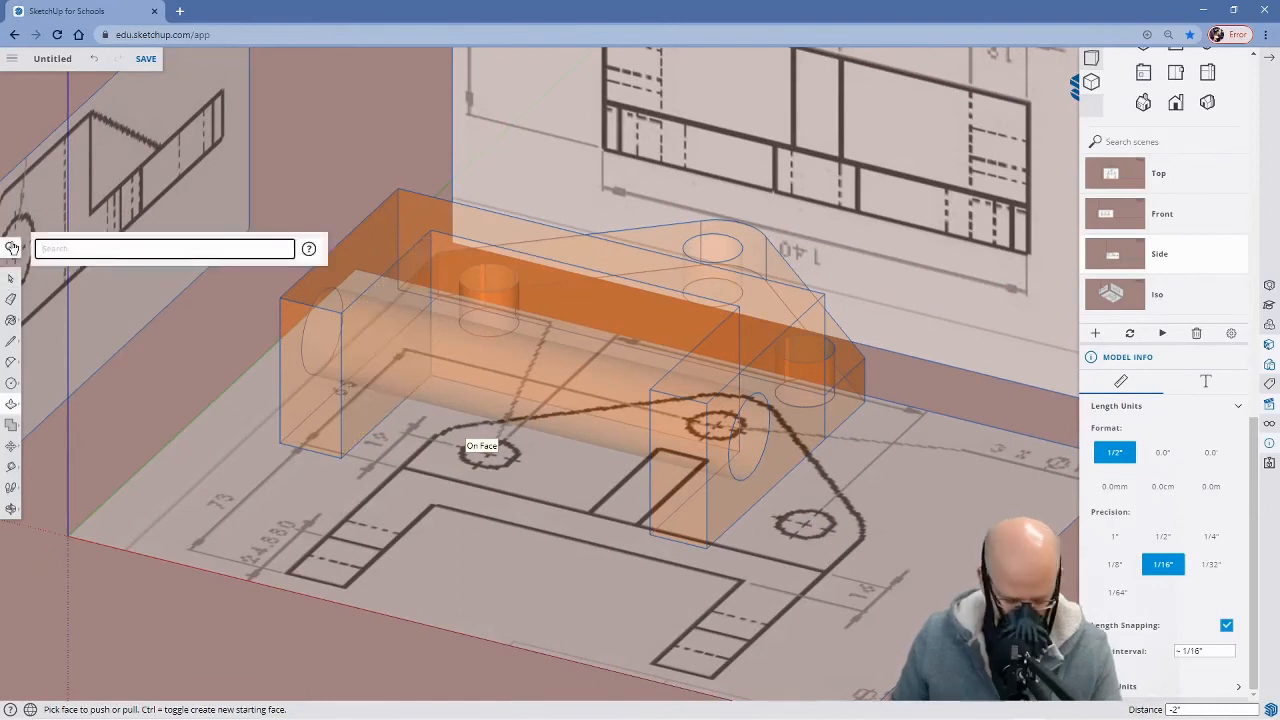
text(x)
click(276, 287)
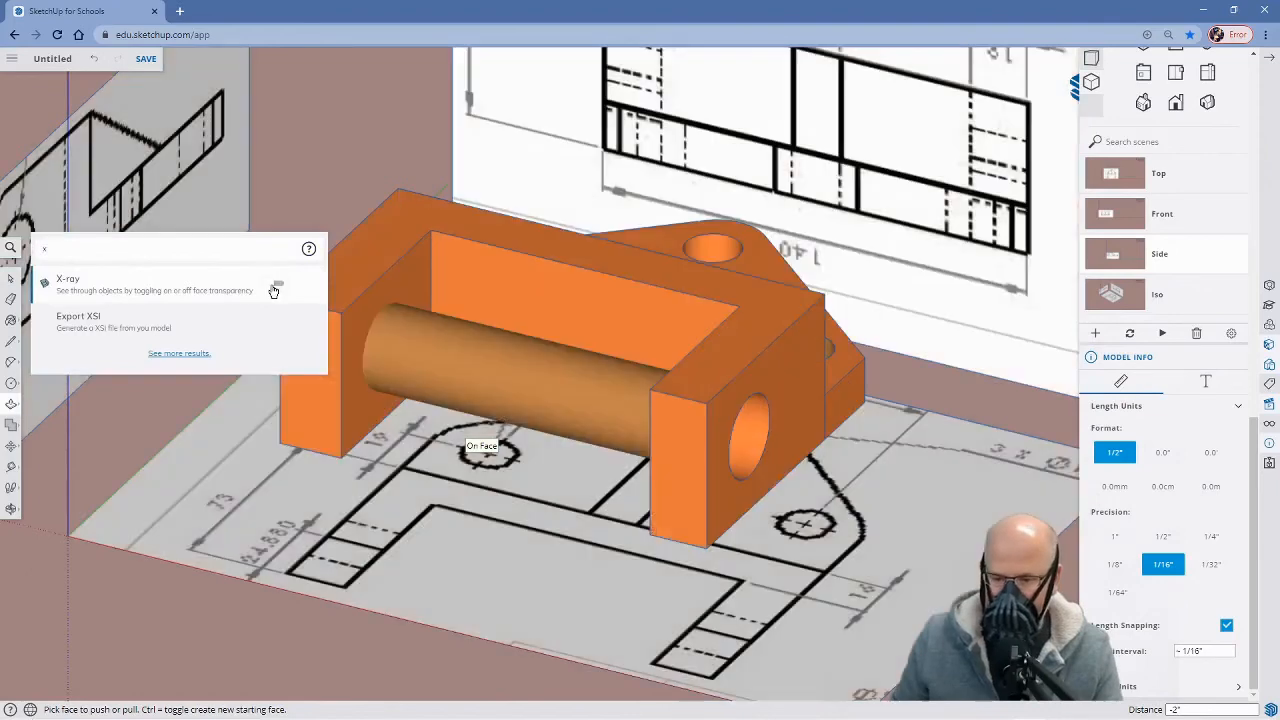
Undo the pushes that extended the circle as a cylinder between the two arms
middle_drag(274, 290, 904, 352)
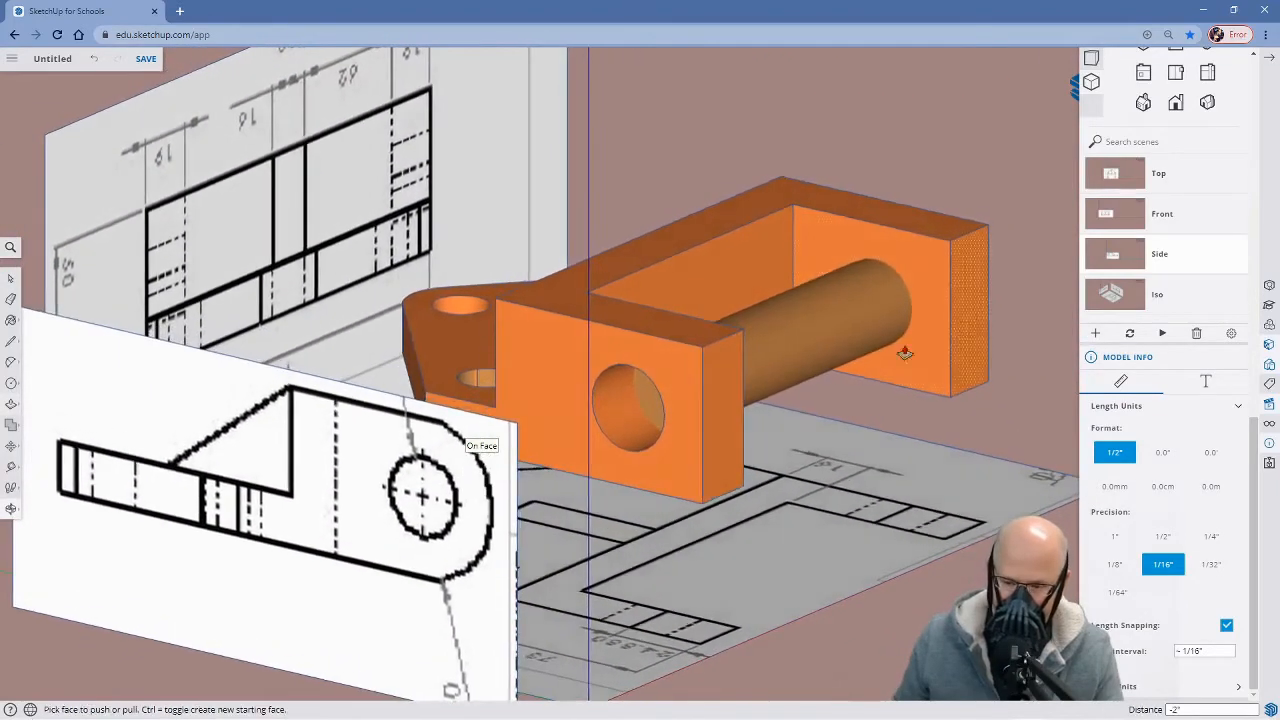
click(656, 411)
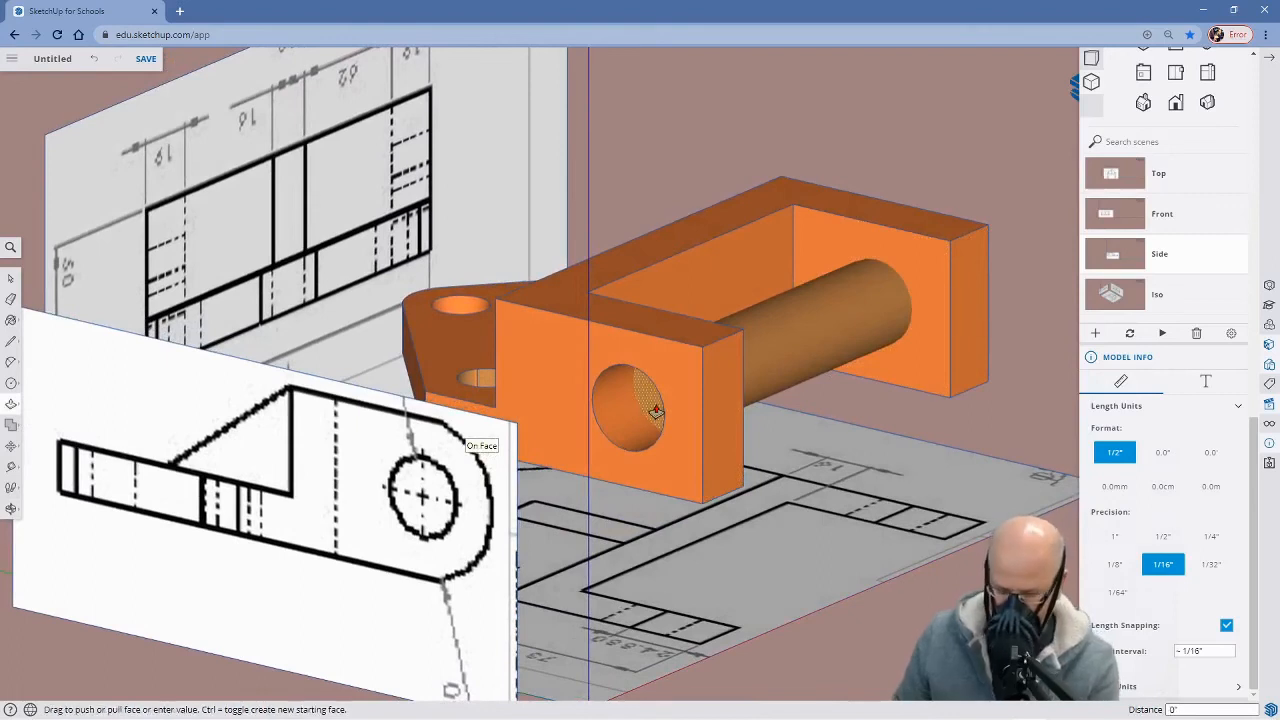
key(Escape)
middle_drag(782, 420, 166, 457)
middle_drag(380, 449, 249, 384)
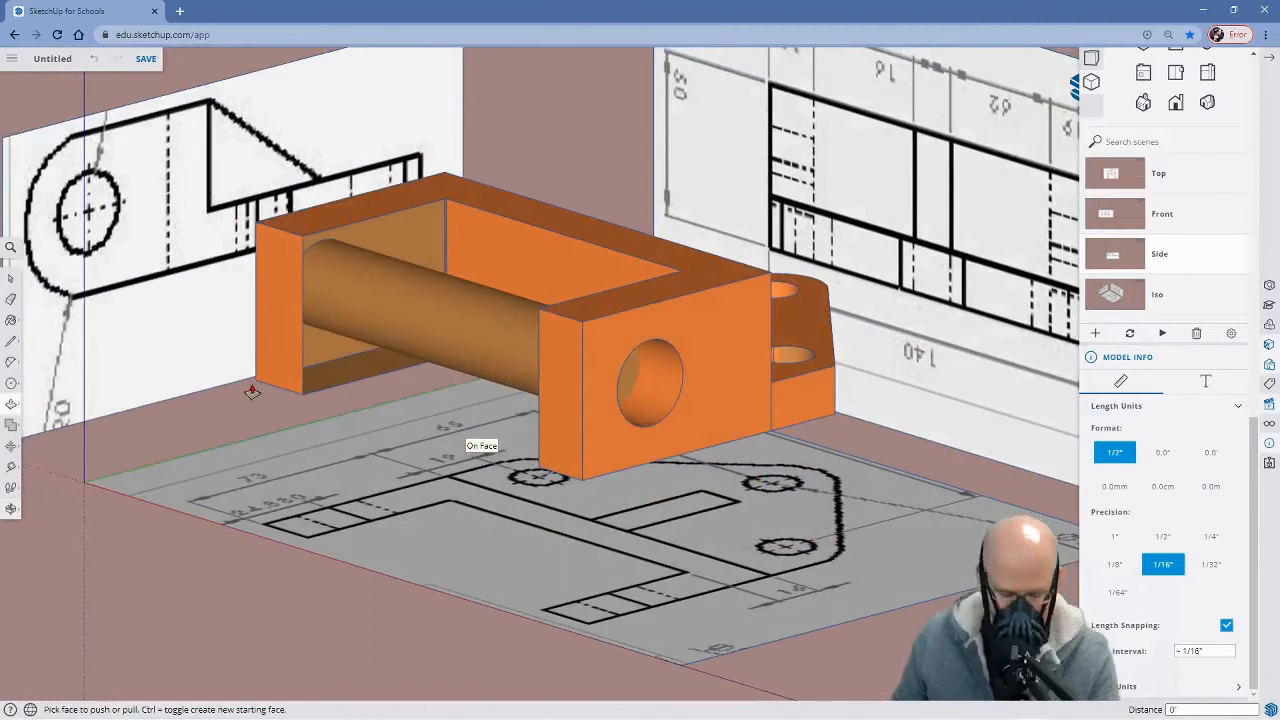
key(ctrl+z)
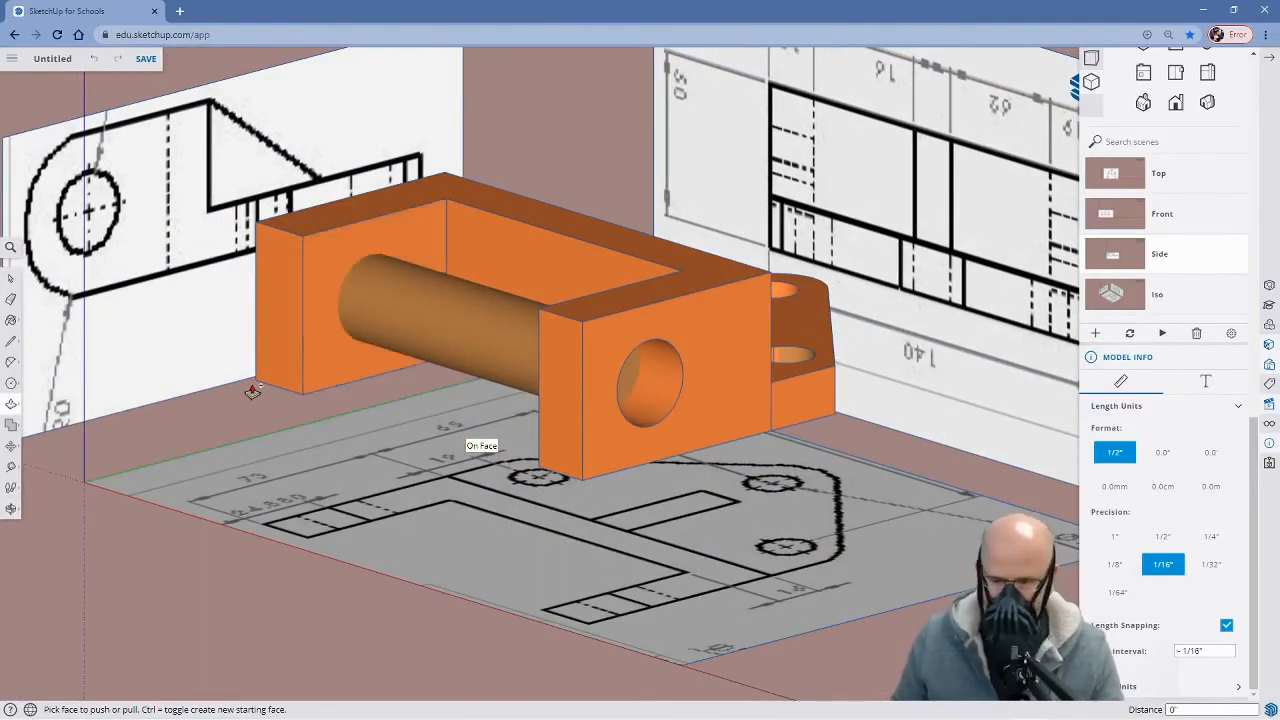
key(ctrl+z)
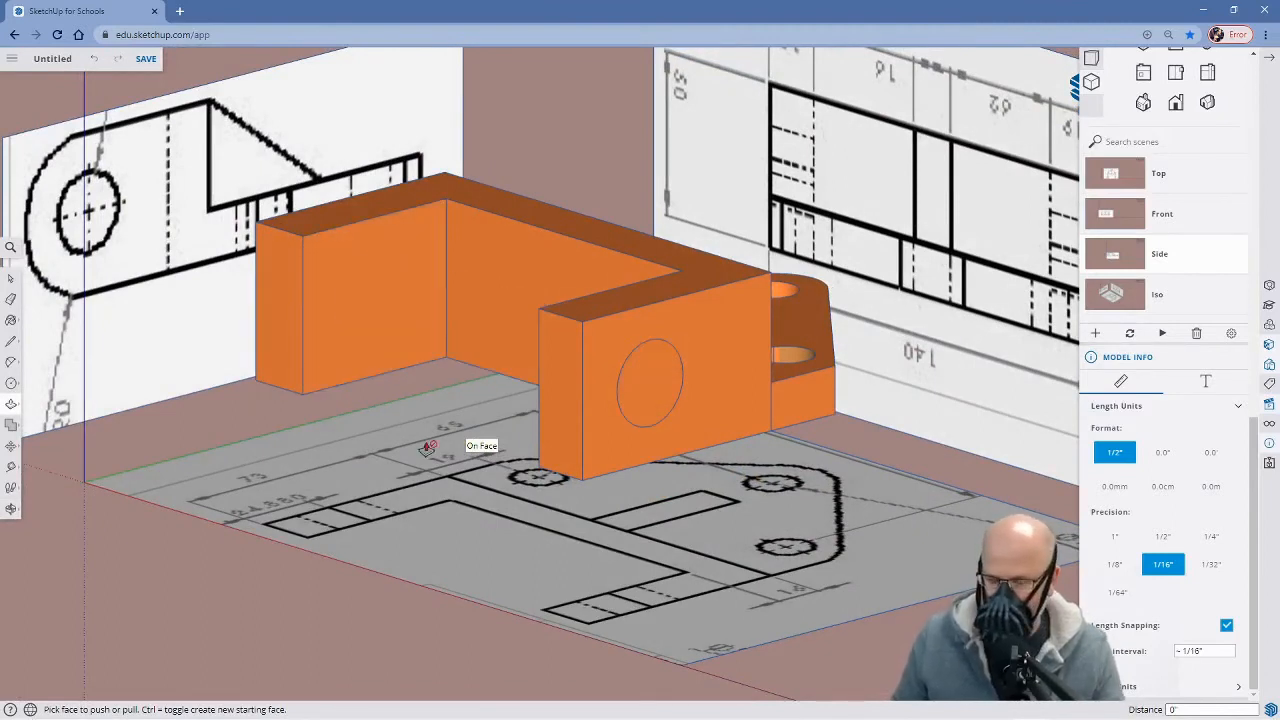
Copy the circle from the near arm's outer face about 1 11/16" straight across onto the far arm's inner face
middle_drag(524, 443, 649, 456)
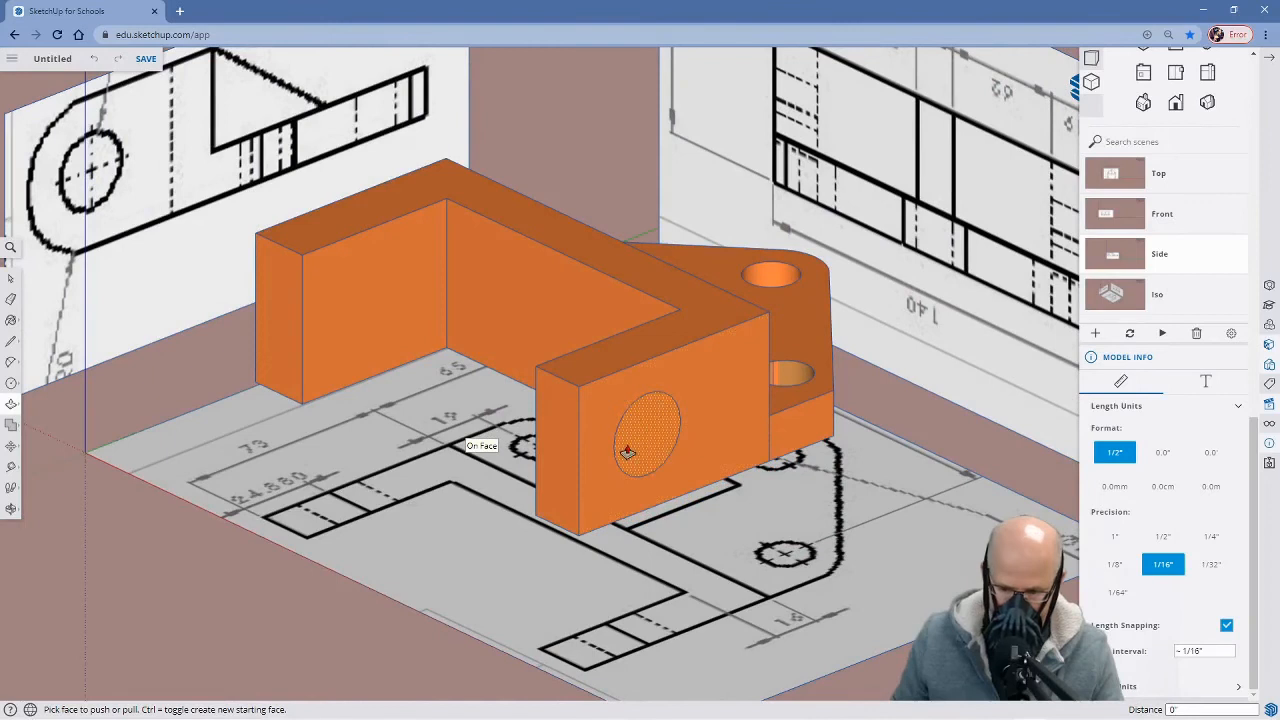
key(m)
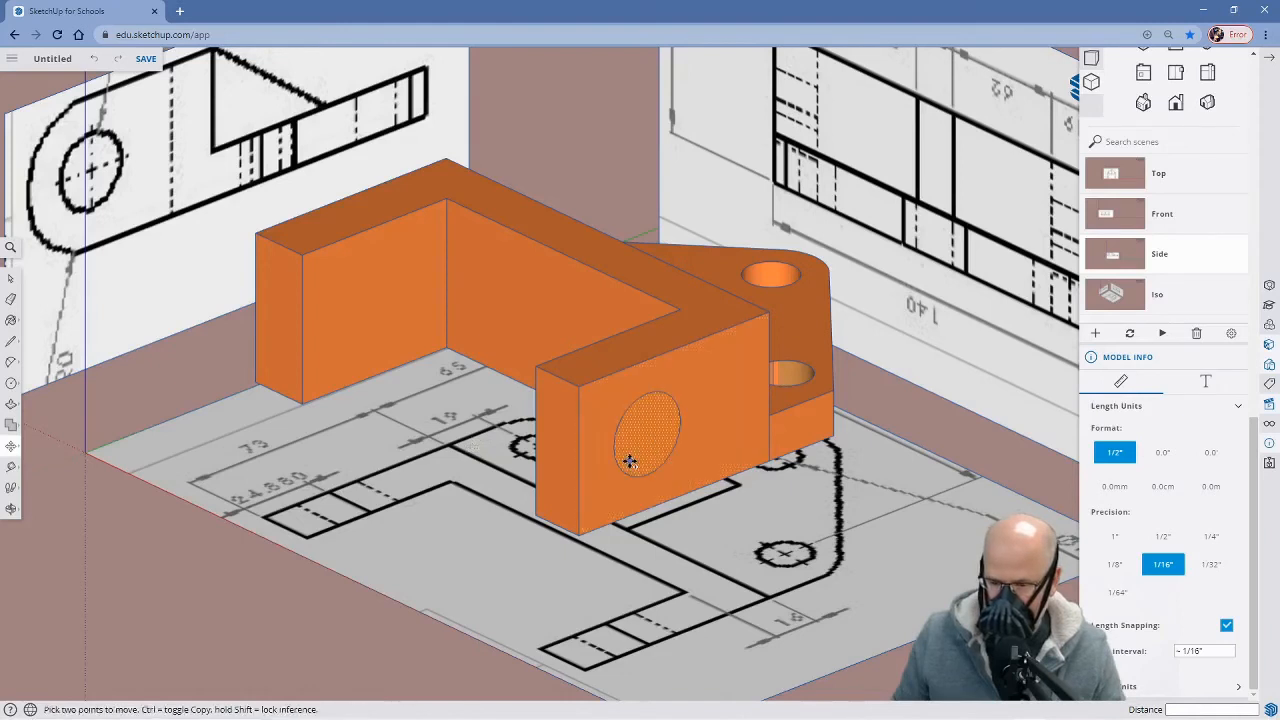
click(635, 458)
key(ctrl)
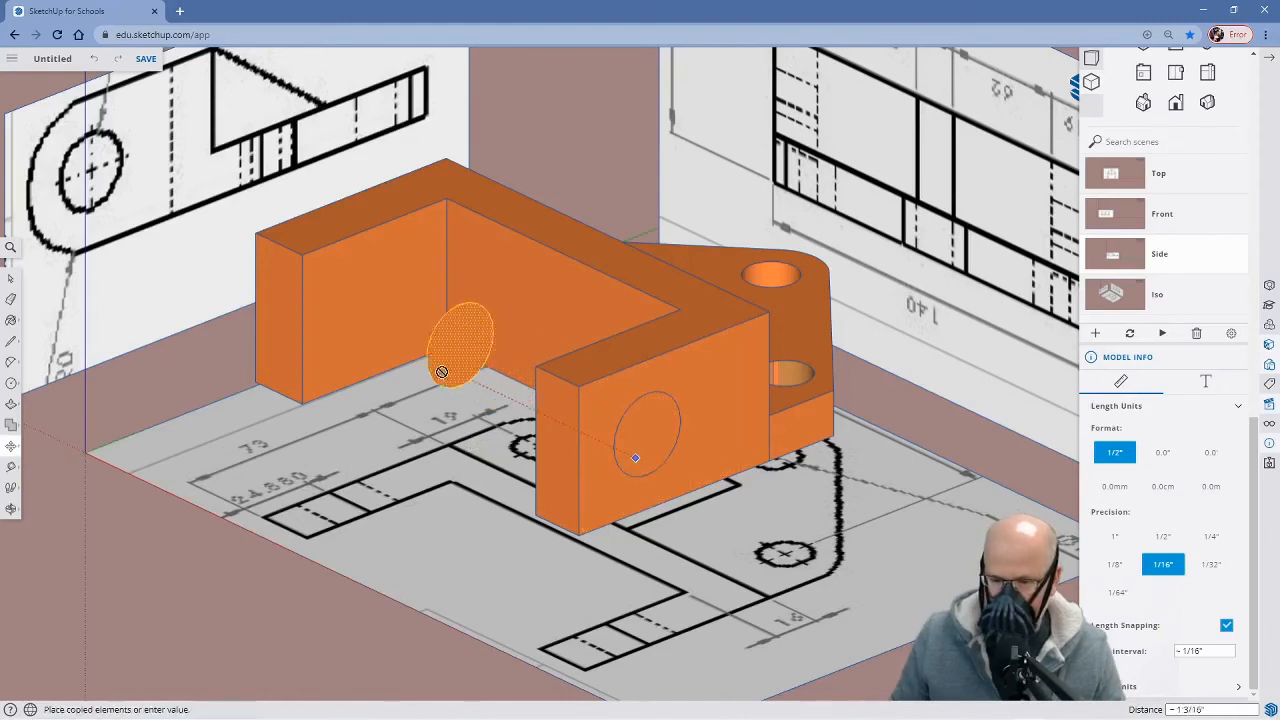
click(355, 328)
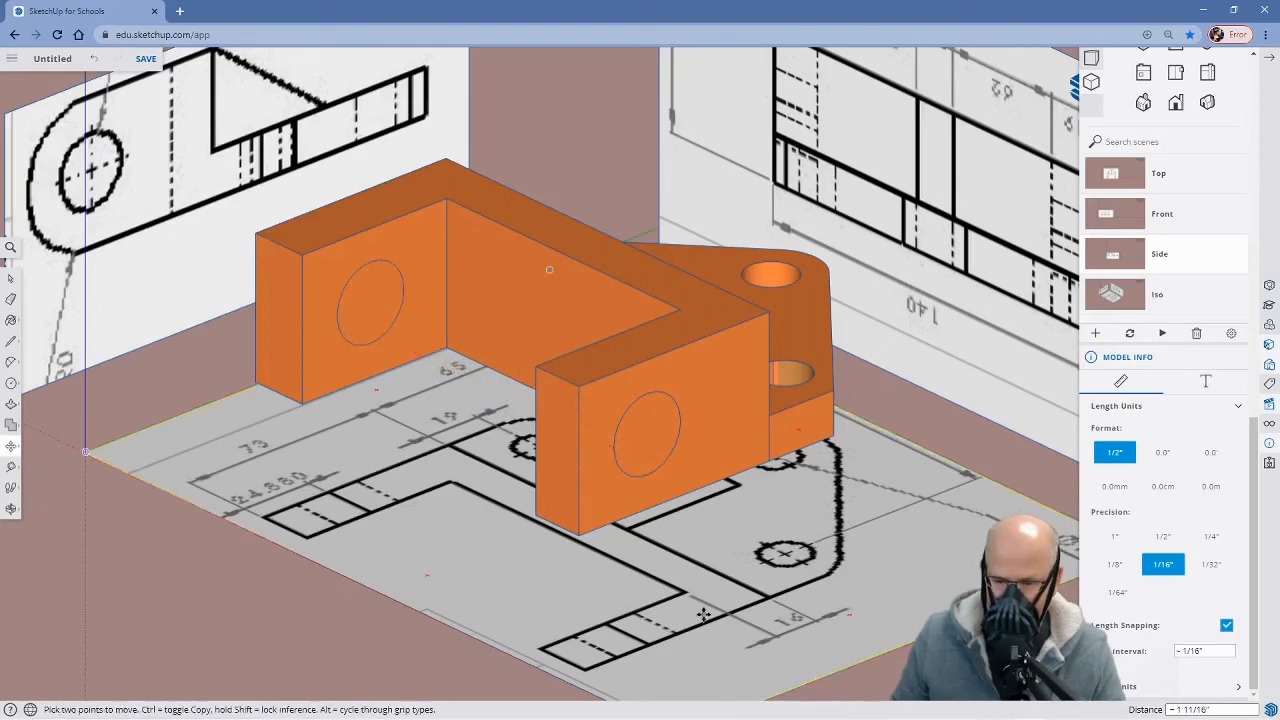
Push the near arm's circle through to the arm's inner face to open its hole
key(p)
click(643, 471)
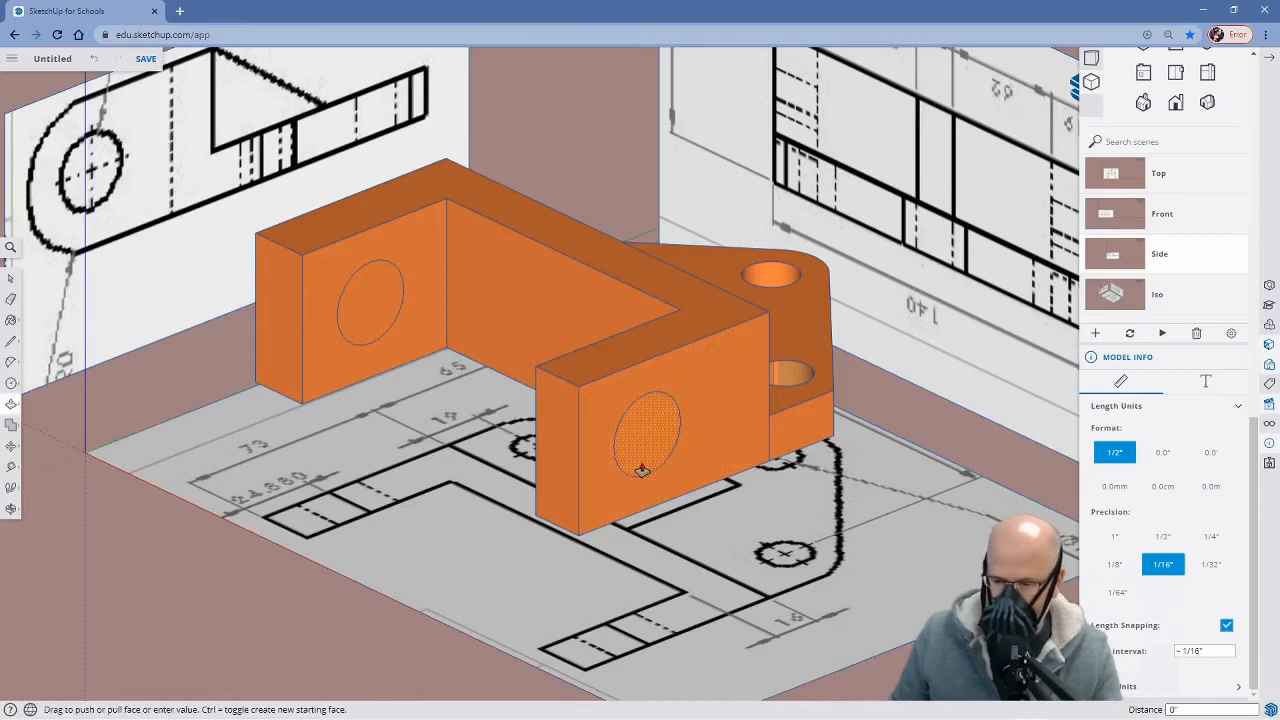
middle_drag(590, 436, 952, 480)
middle_drag(791, 456, 851, 443)
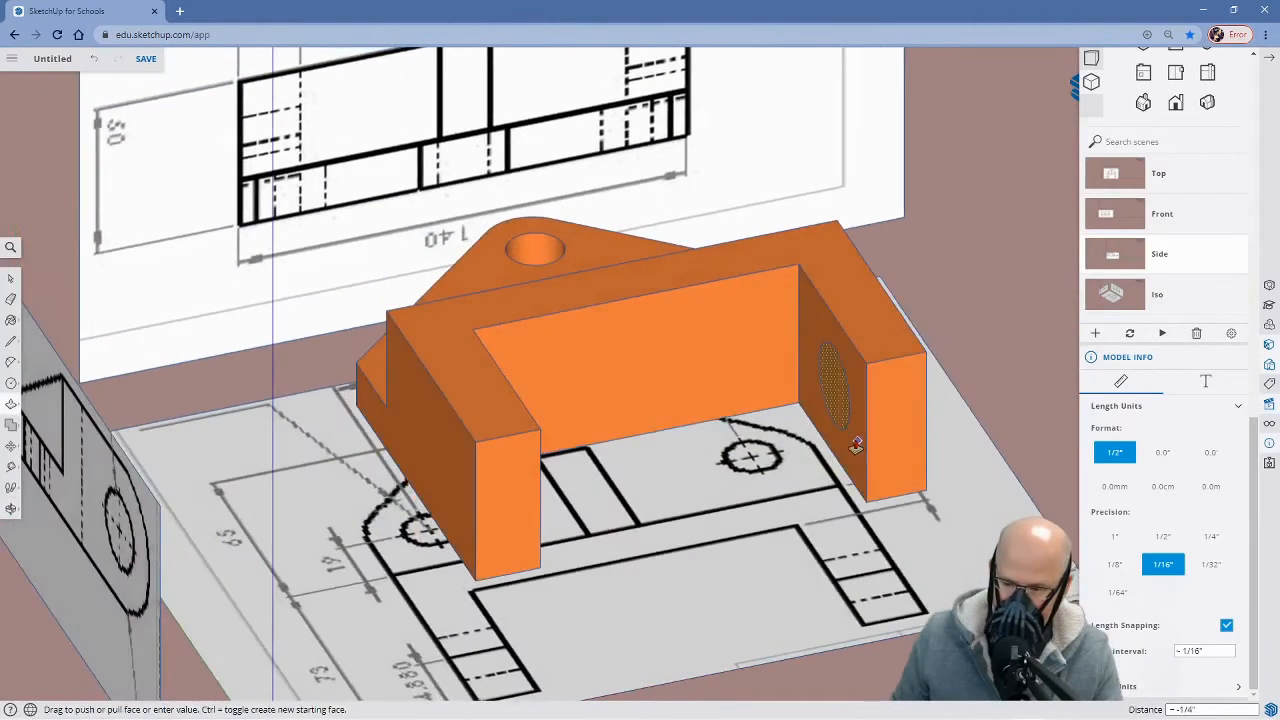
click(852, 445)
Push the far arm's circle about 5/16" through to the arm's outer face to open the matching hole
middle_drag(729, 523, 381, 492)
middle_drag(366, 371, 717, 374)
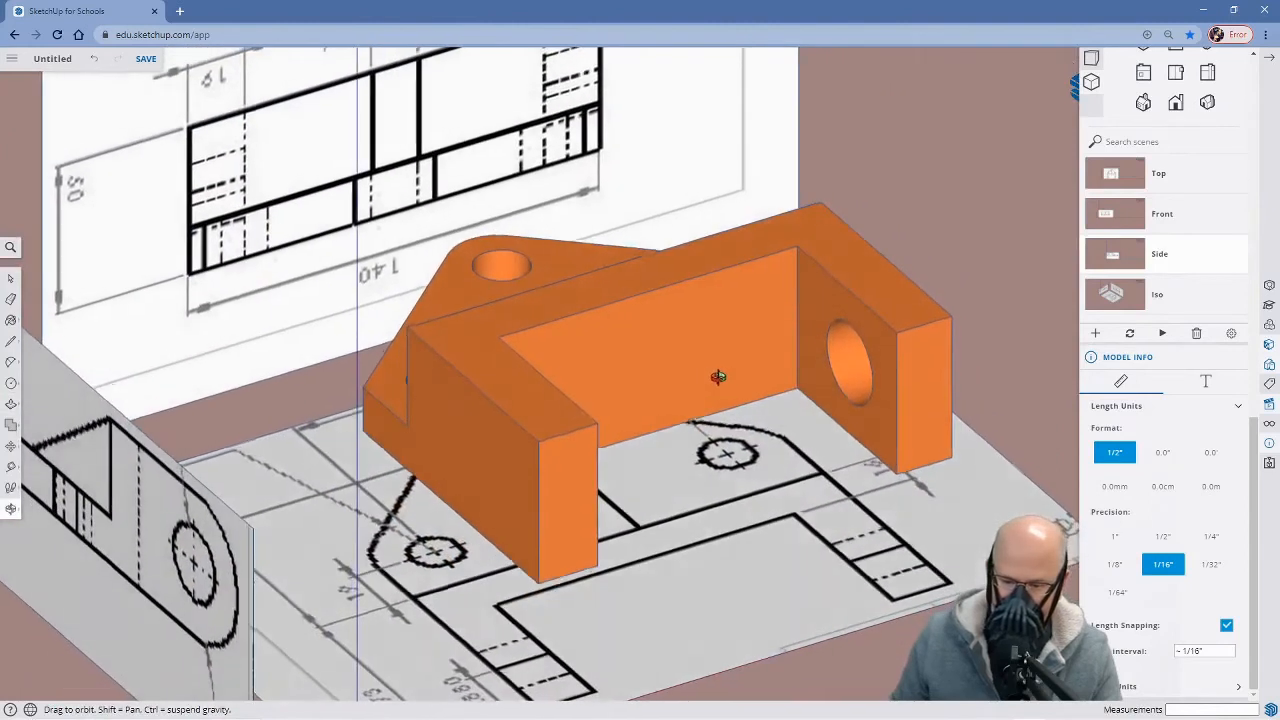
click(495, 523)
In the Side scene, draw the rib's sloped line from the block's upper corner down to the flange top, tracing the side drawing
middle_drag(778, 530, 427, 360)
scroll(353, 506, down, 5)
mouse_move(677, 517)
middle_down()
mouse_move(480, 466)
mouse_move(783, 507)
middle_up()
mouse_move(560, 570)
middle_down()
mouse_move(574, 557)
mouse_move(457, 460)
mouse_move(569, 594)
mouse_move(530, 523)
mouse_move(766, 520)
mouse_move(570, 515)
mouse_move(619, 376)
middle_up()
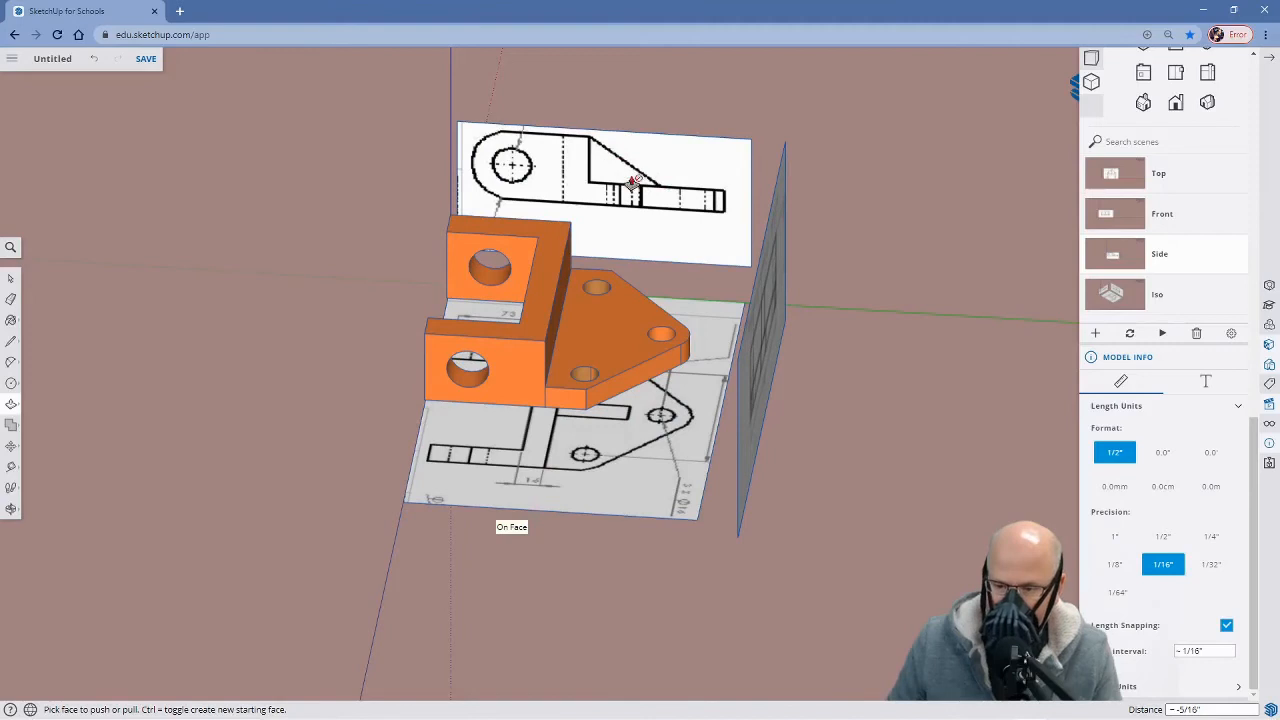
scroll(655, 415, up, 2)
mouse_move(651, 409)
middle_down()
mouse_move(673, 372)
mouse_move(654, 477)
mouse_move(696, 280)
middle_up()
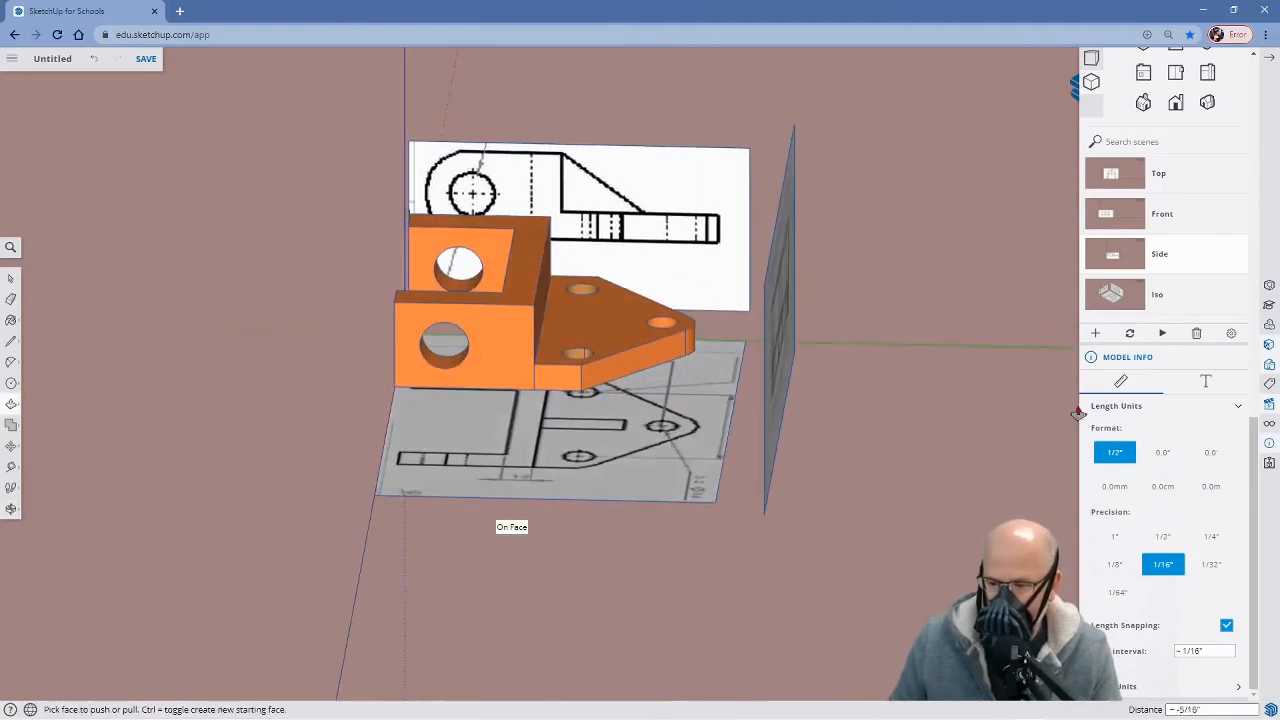
click(1107, 255)
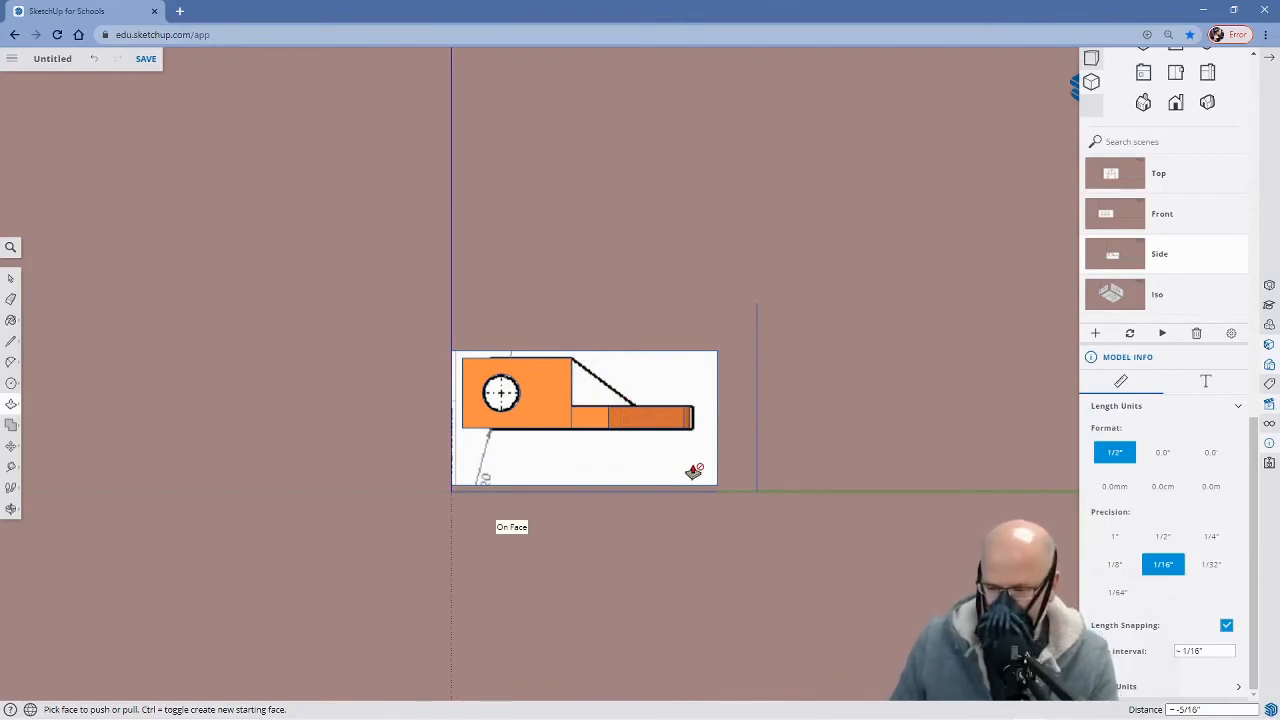
key(l)
scroll(605, 383, up, 3)
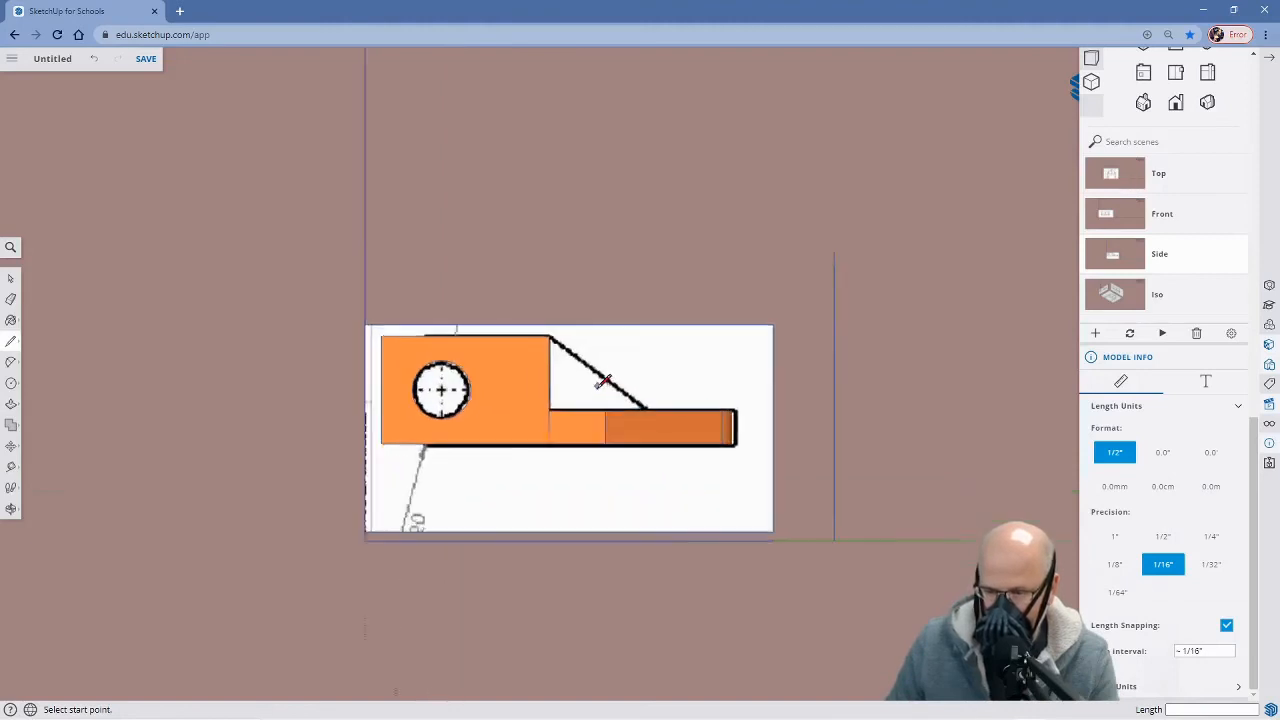
scroll(603, 381, up, 1)
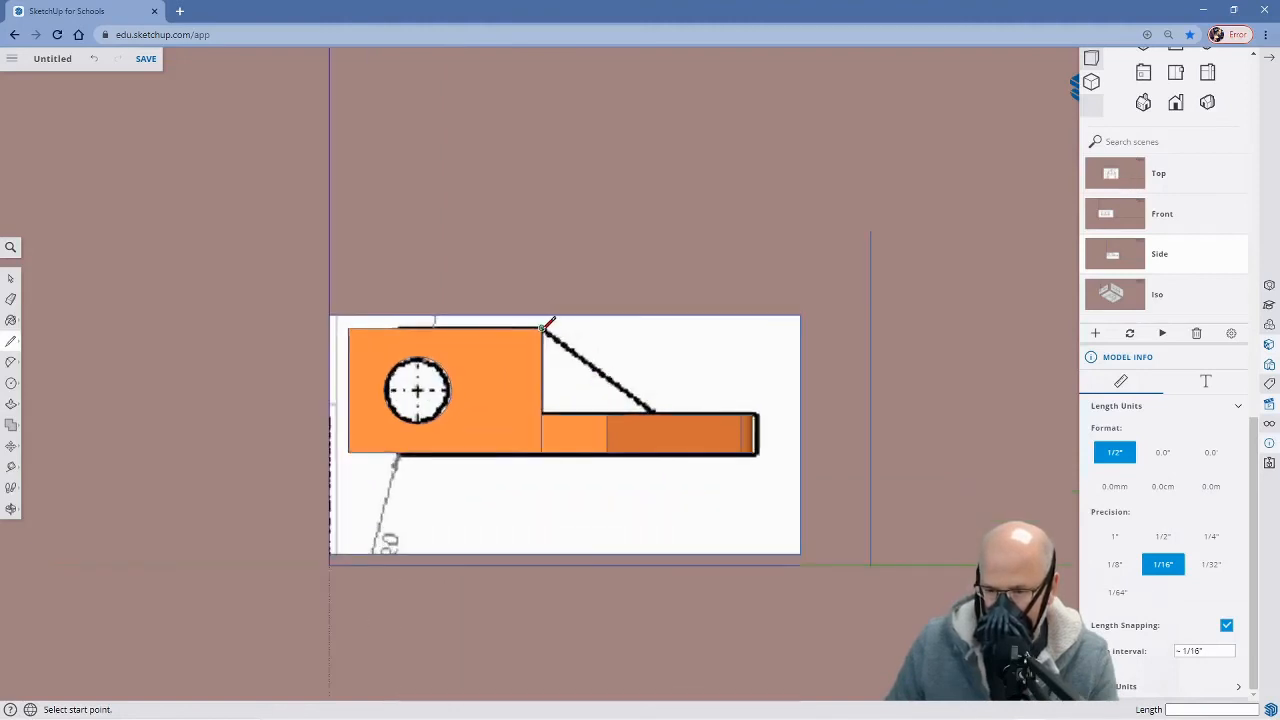
click(542, 326)
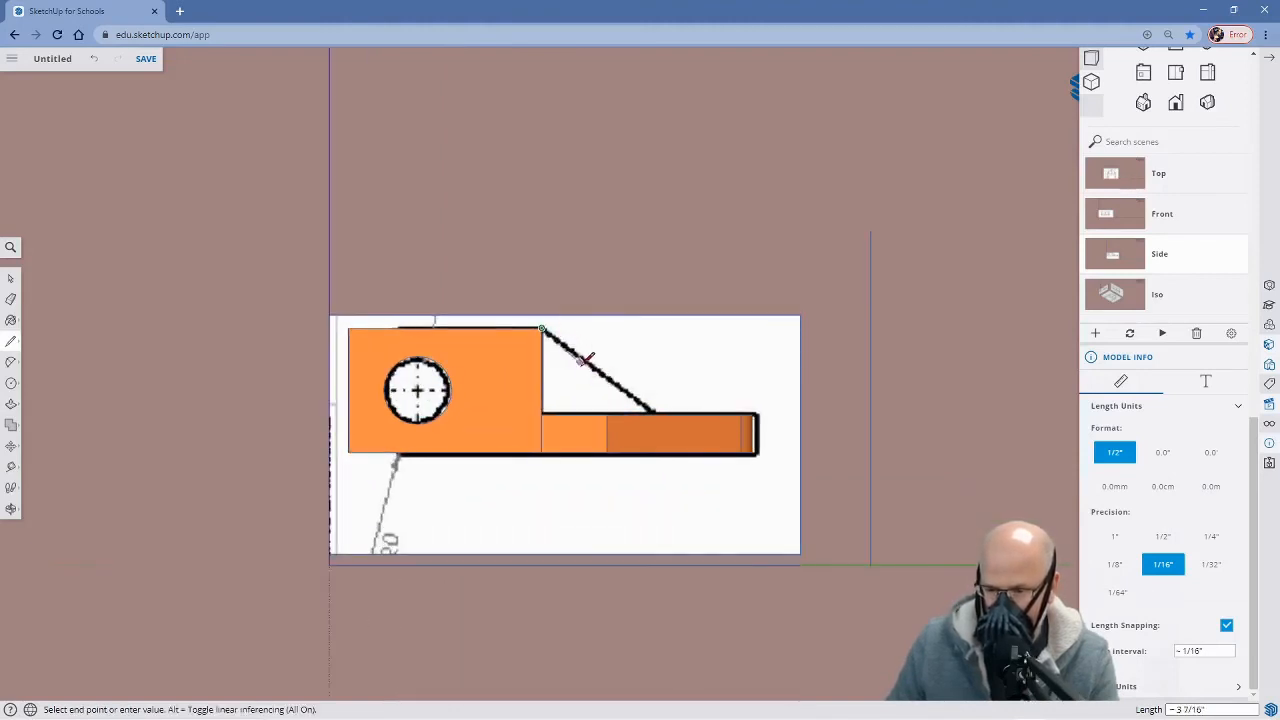
scroll(658, 413, up, 2)
click(651, 409)
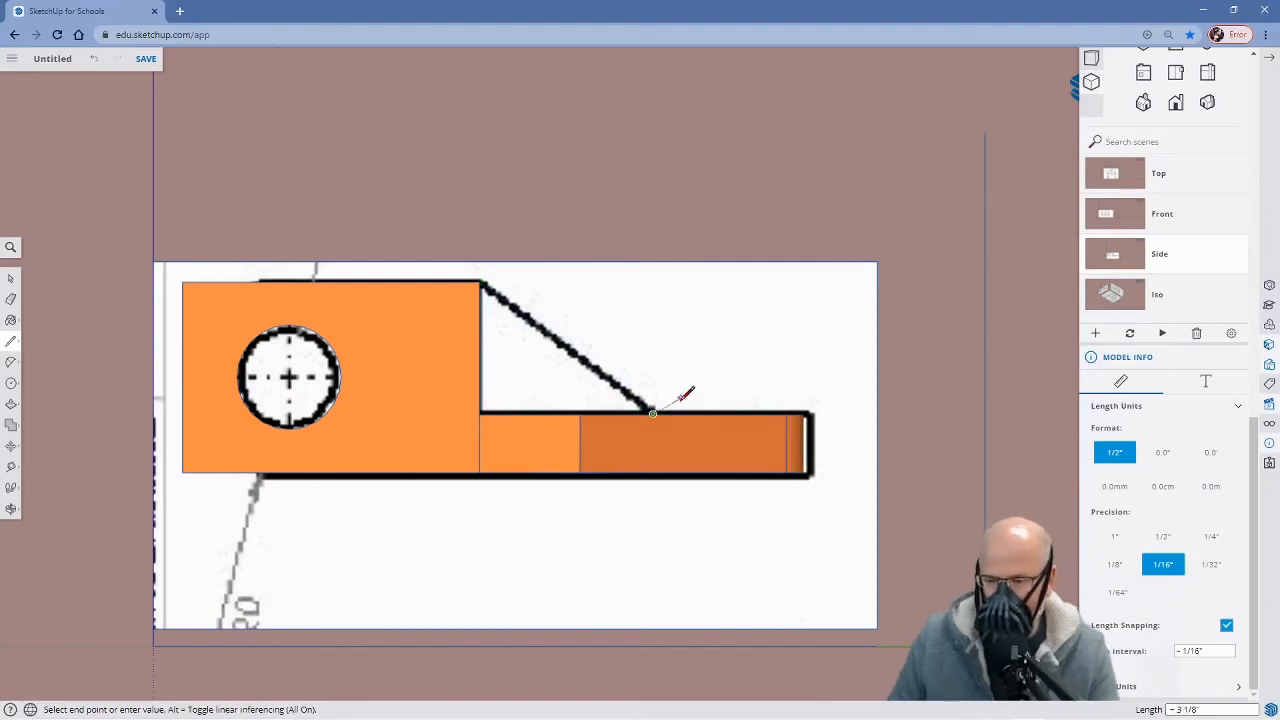
scroll(728, 357, down, 1)
middle_drag(728, 357, 606, 436)
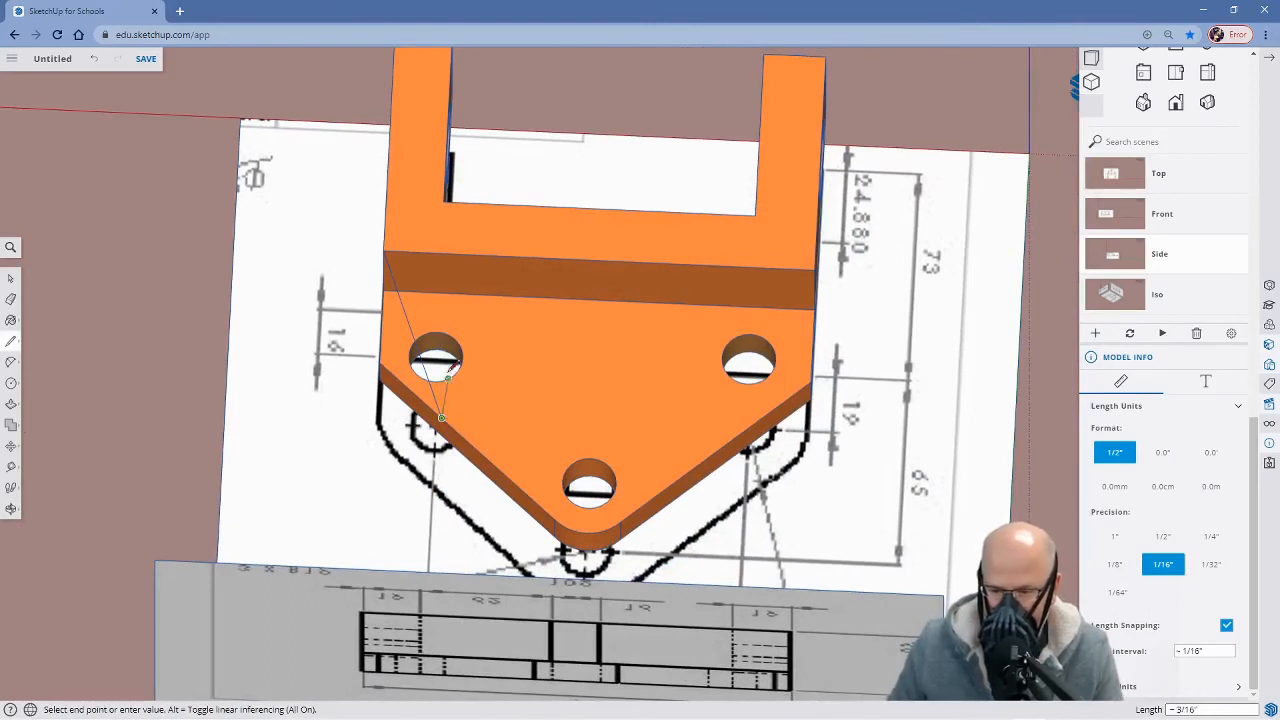
Draw the rib's sloped line about 13/16" long from the flange edge squarely to the block's front top edge, and erase the skewed corner line
click(448, 251)
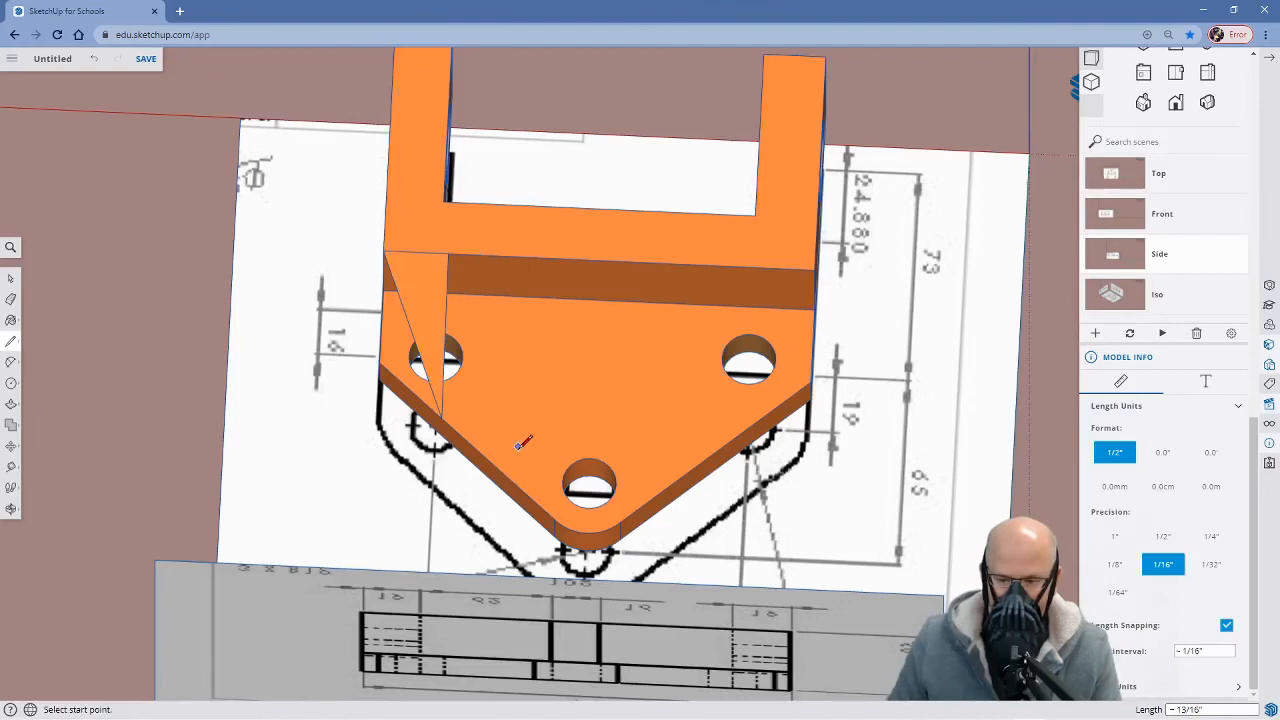
middle_drag(500, 434, 540, 443)
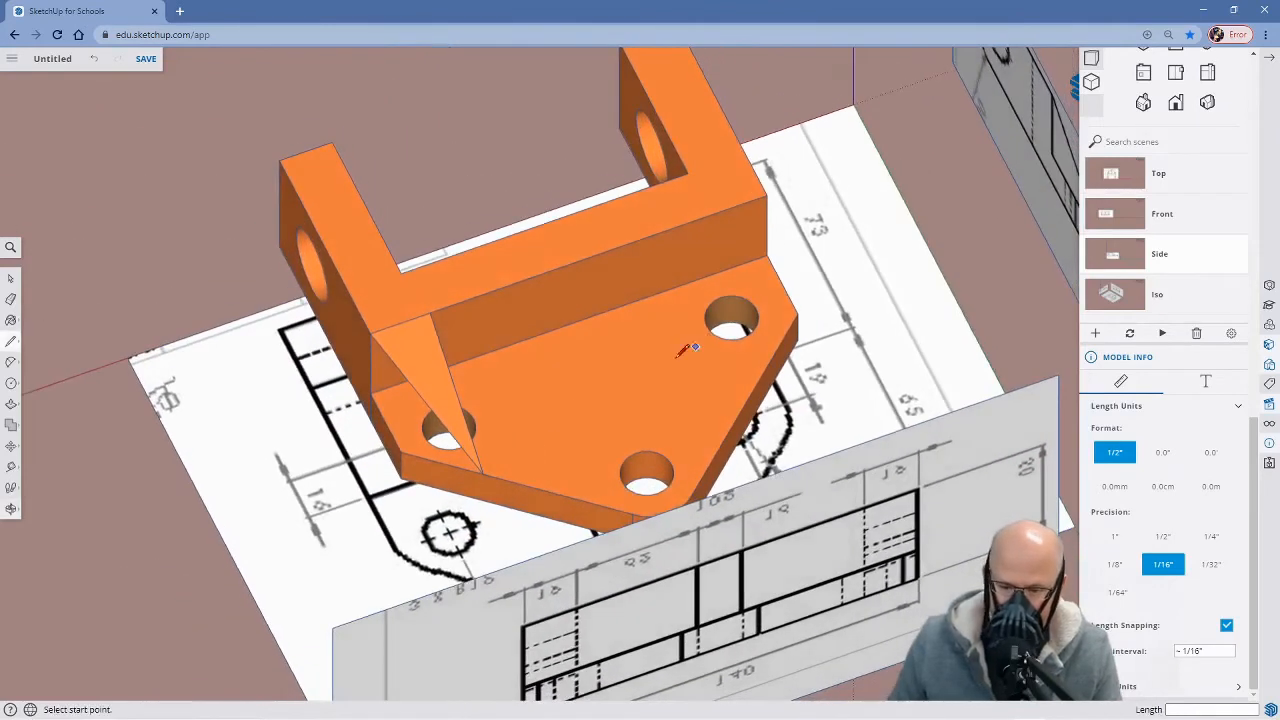
key(e)
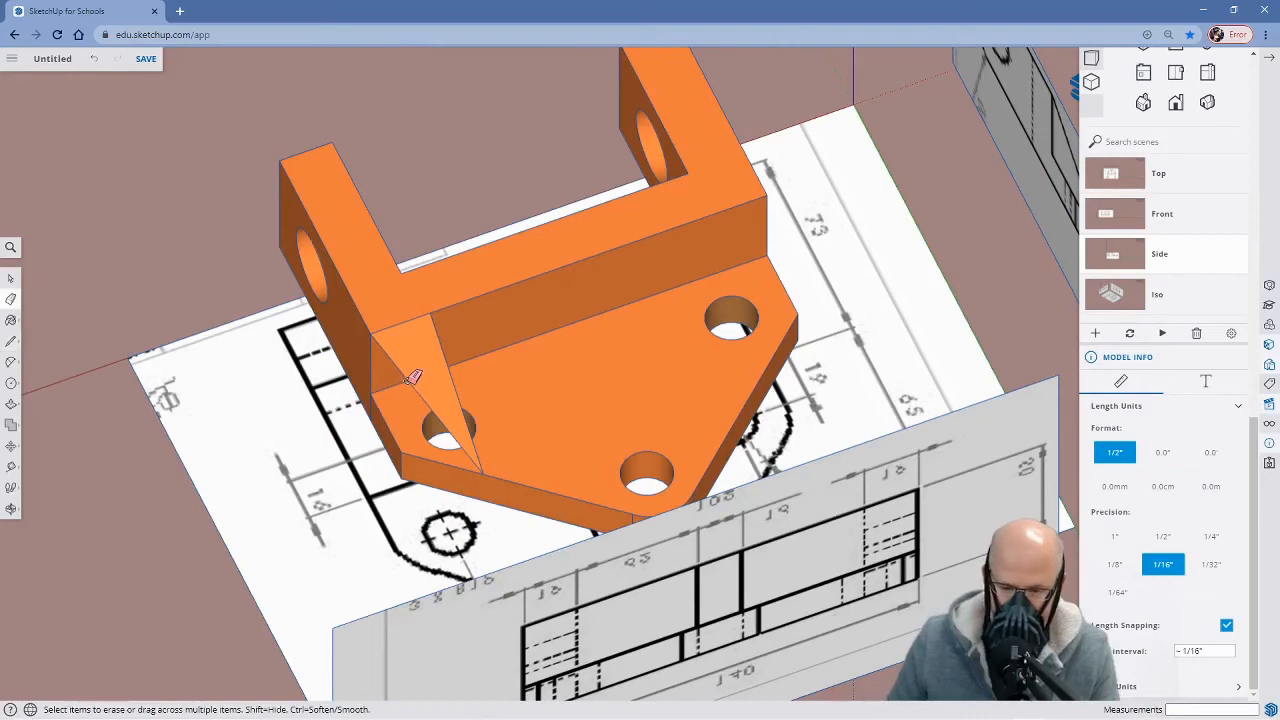
click(411, 379)
Close the rib's triangular face with a vertical line down the block's front face and a line about 5/8" along the flange top
mouse_move(443, 408)
middle_down()
mouse_move(600, 366)
mouse_move(537, 434)
mouse_move(693, 289)
mouse_move(530, 253)
middle_up()
key(l)
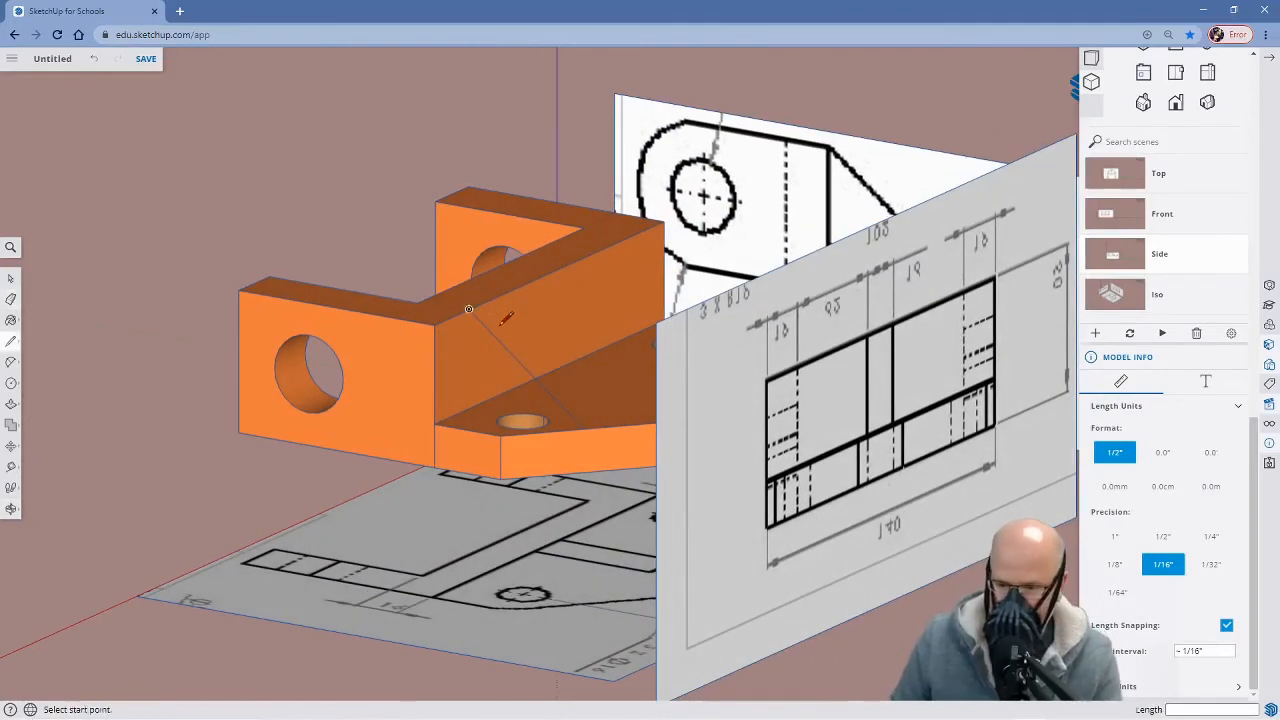
click(469, 308)
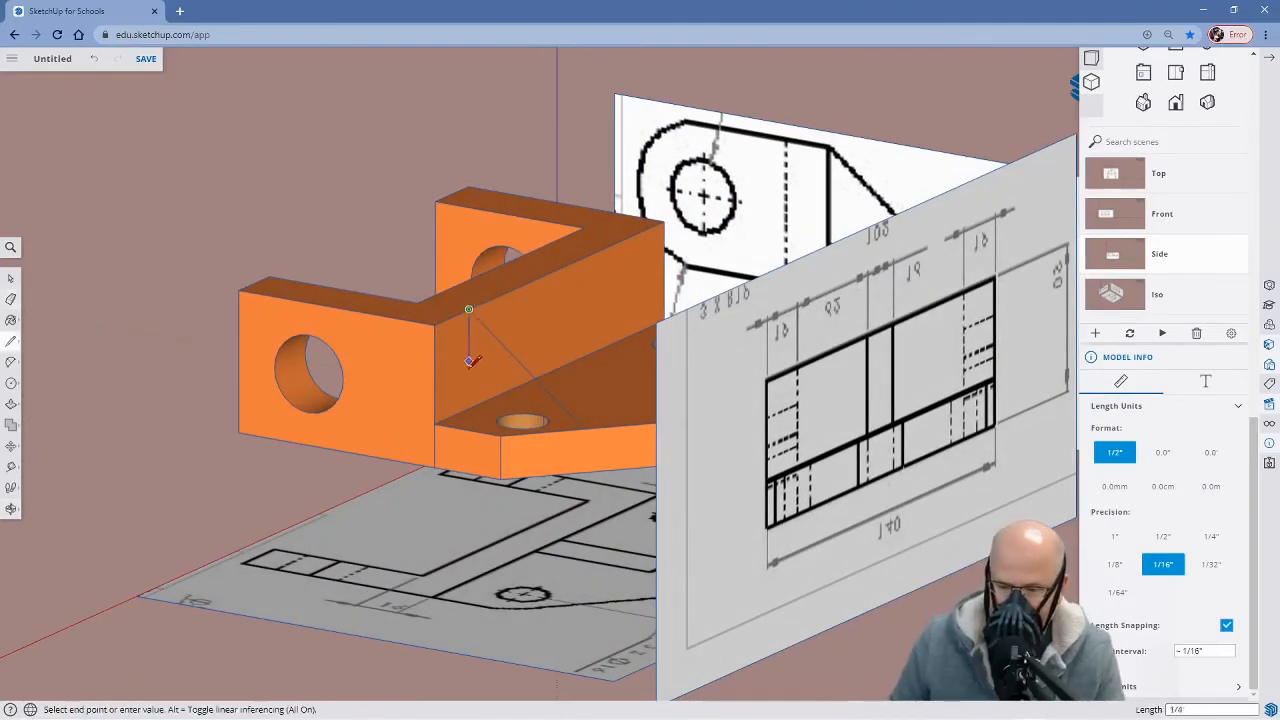
click(472, 405)
middle_drag(478, 402, 586, 478)
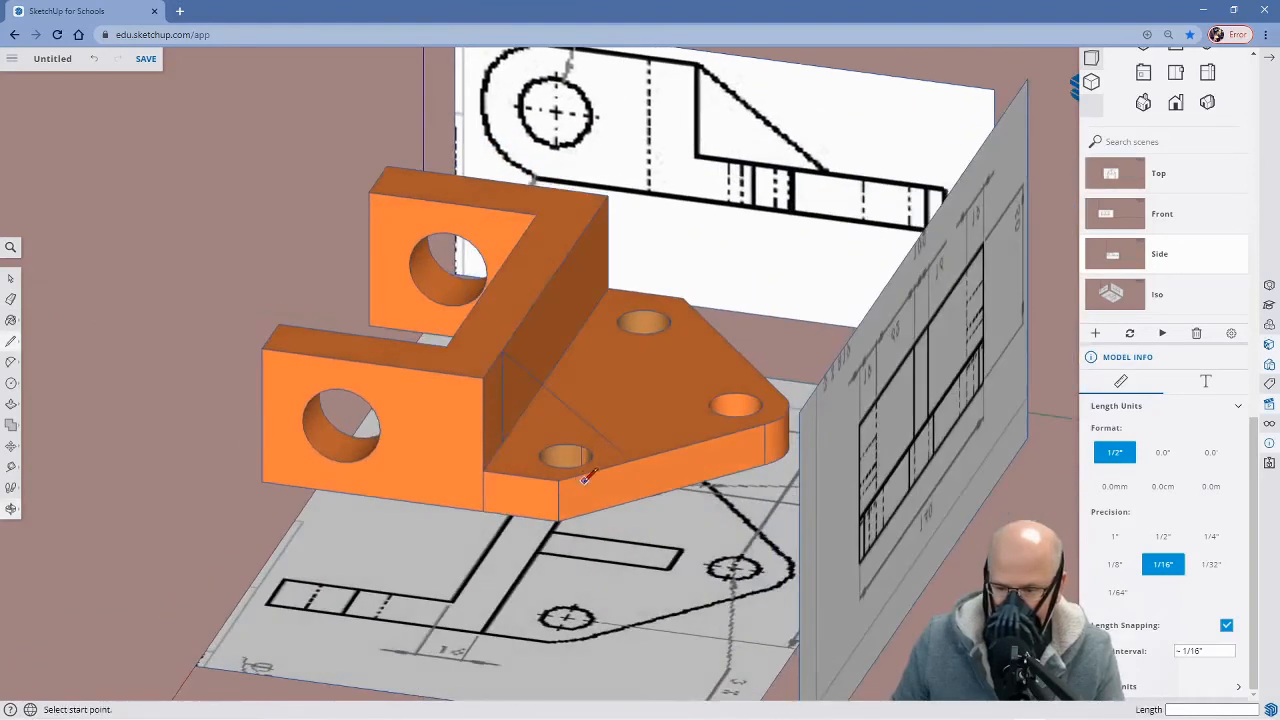
click(502, 442)
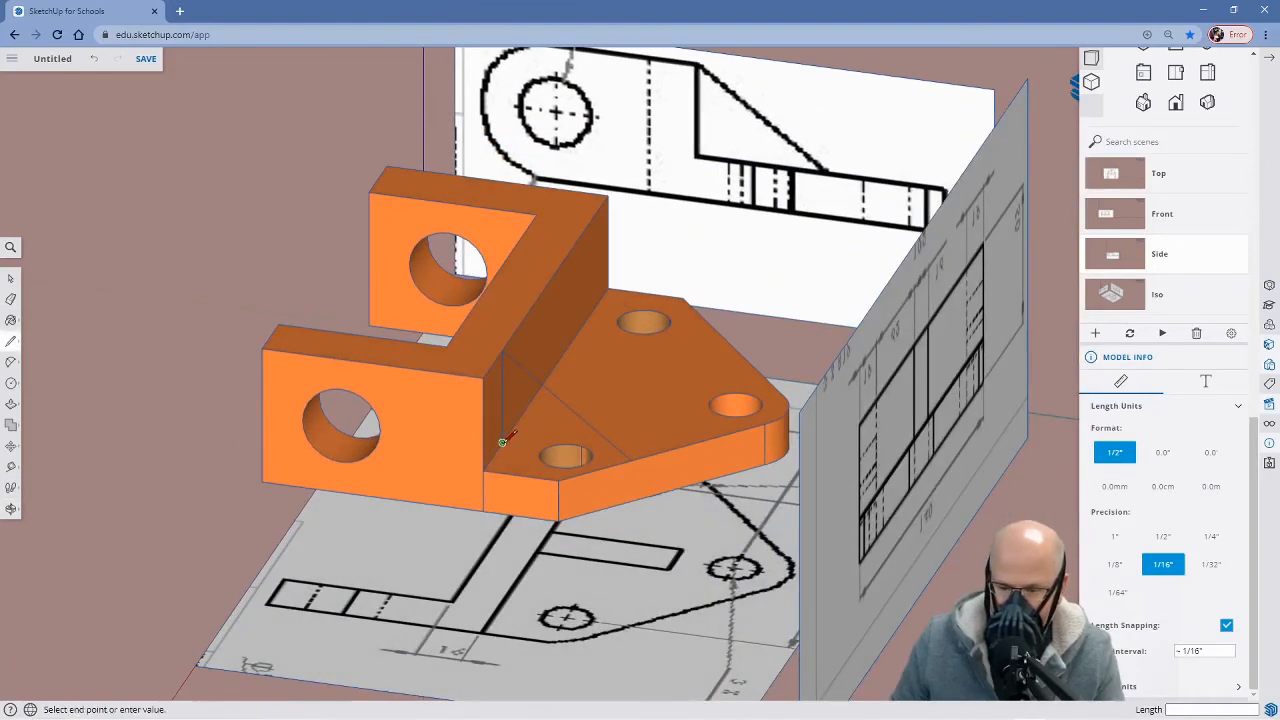
click(632, 459)
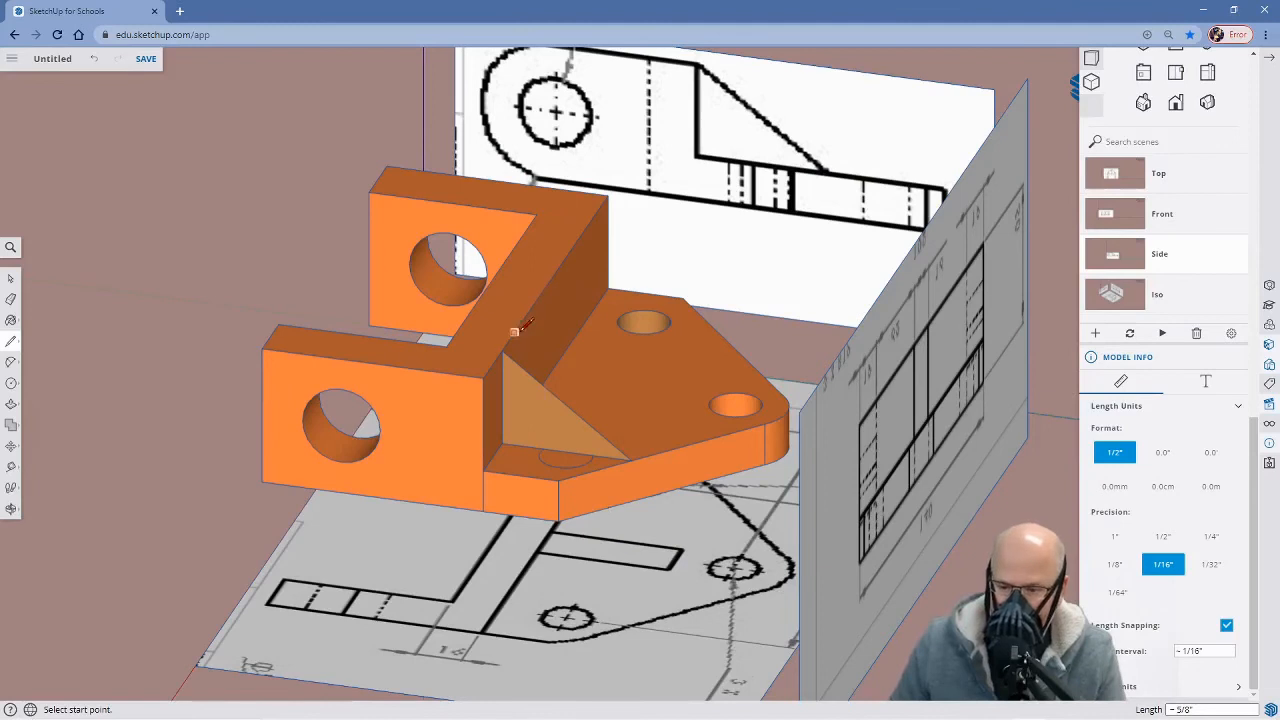
Draw a vertical line down the block's front face near its middle and extrude the rib triangle about 7/8" to it
click(555, 272)
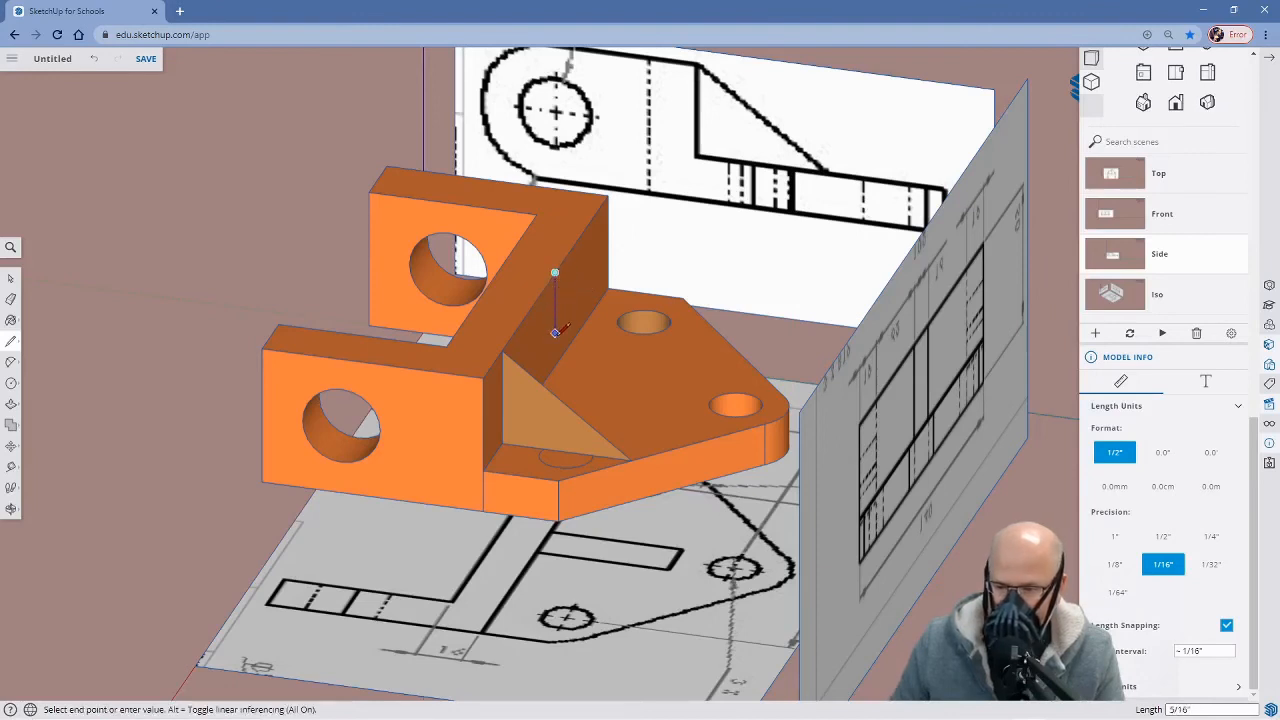
click(555, 364)
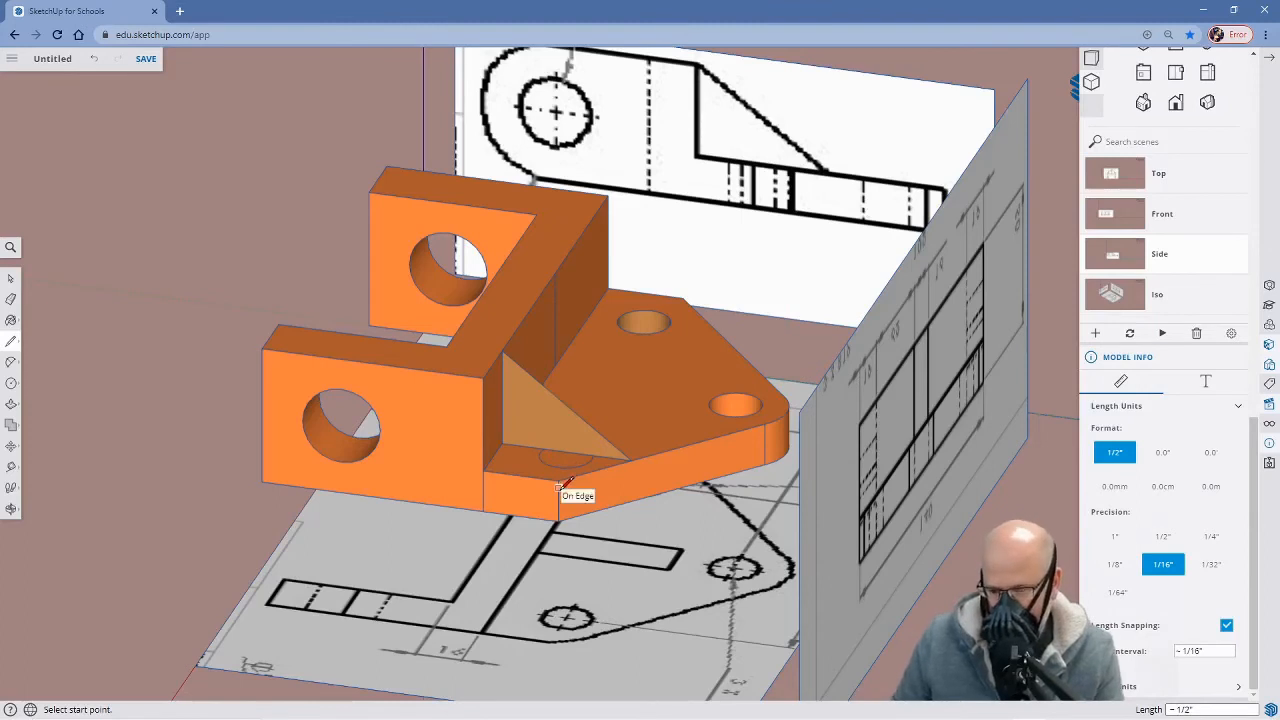
key(p)
click(533, 440)
middle_drag(548, 410, 500, 423)
key(Escape)
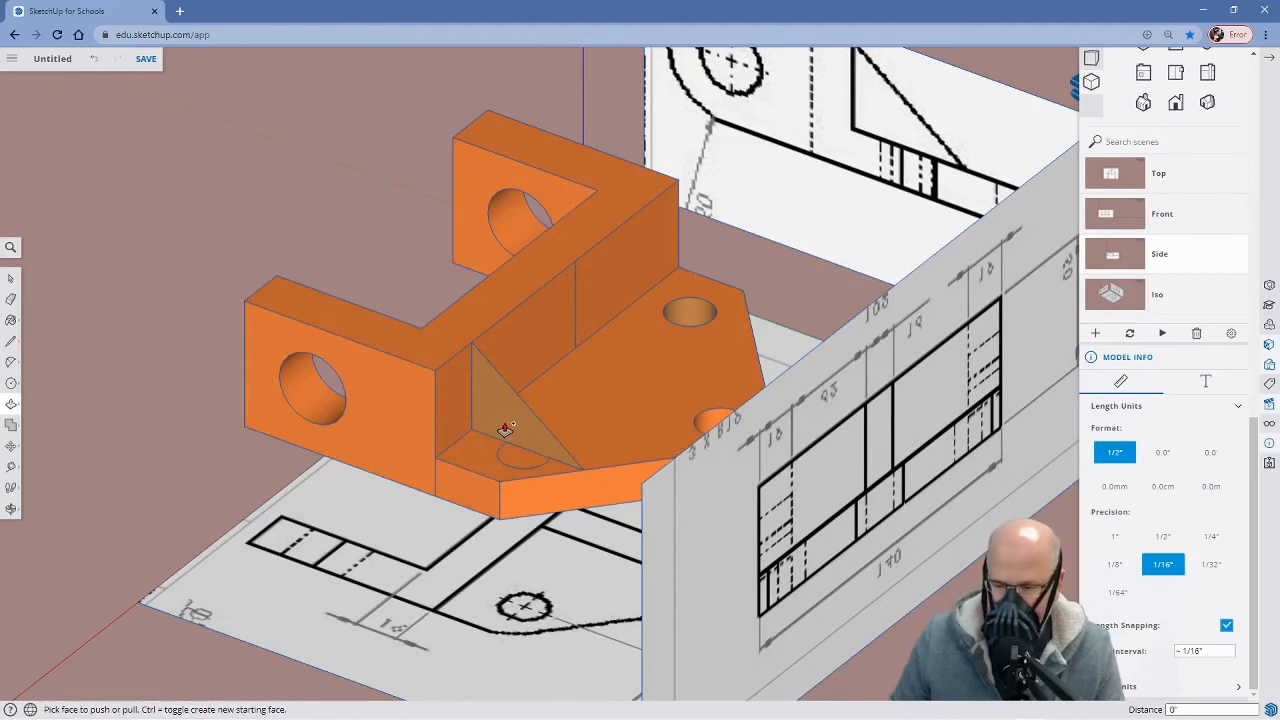
click(504, 420)
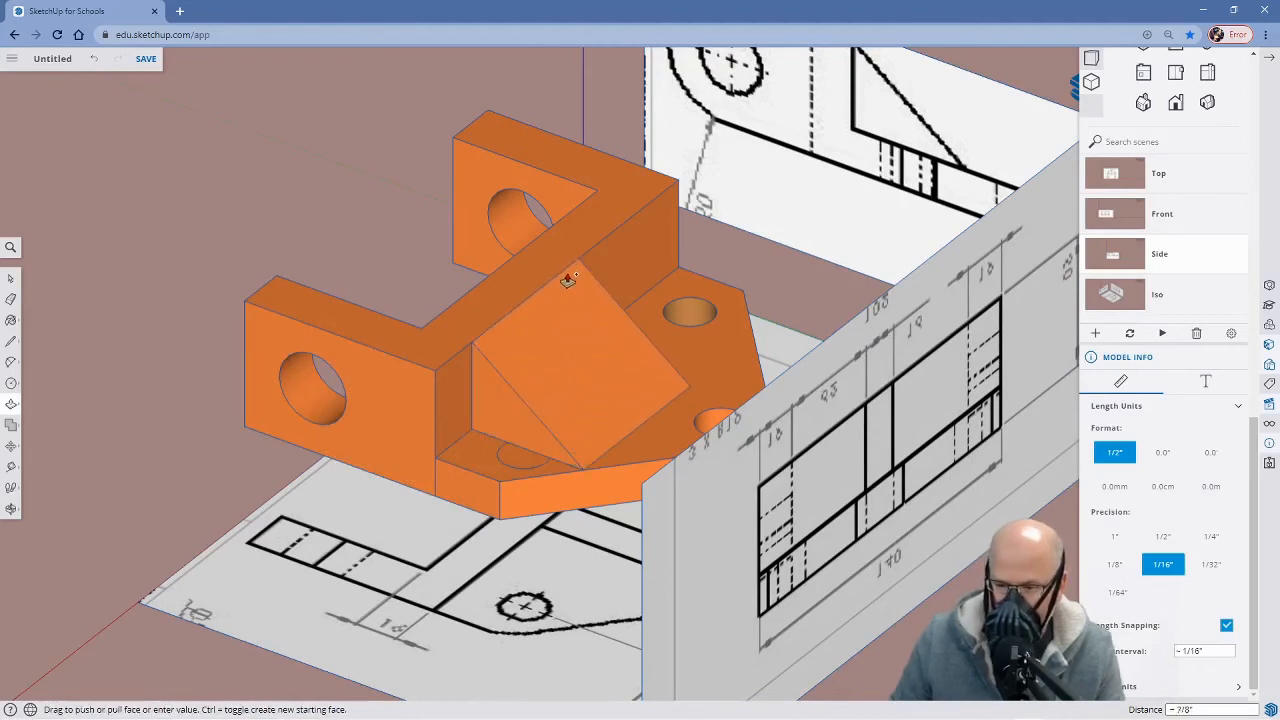
scroll(567, 281, up, 5)
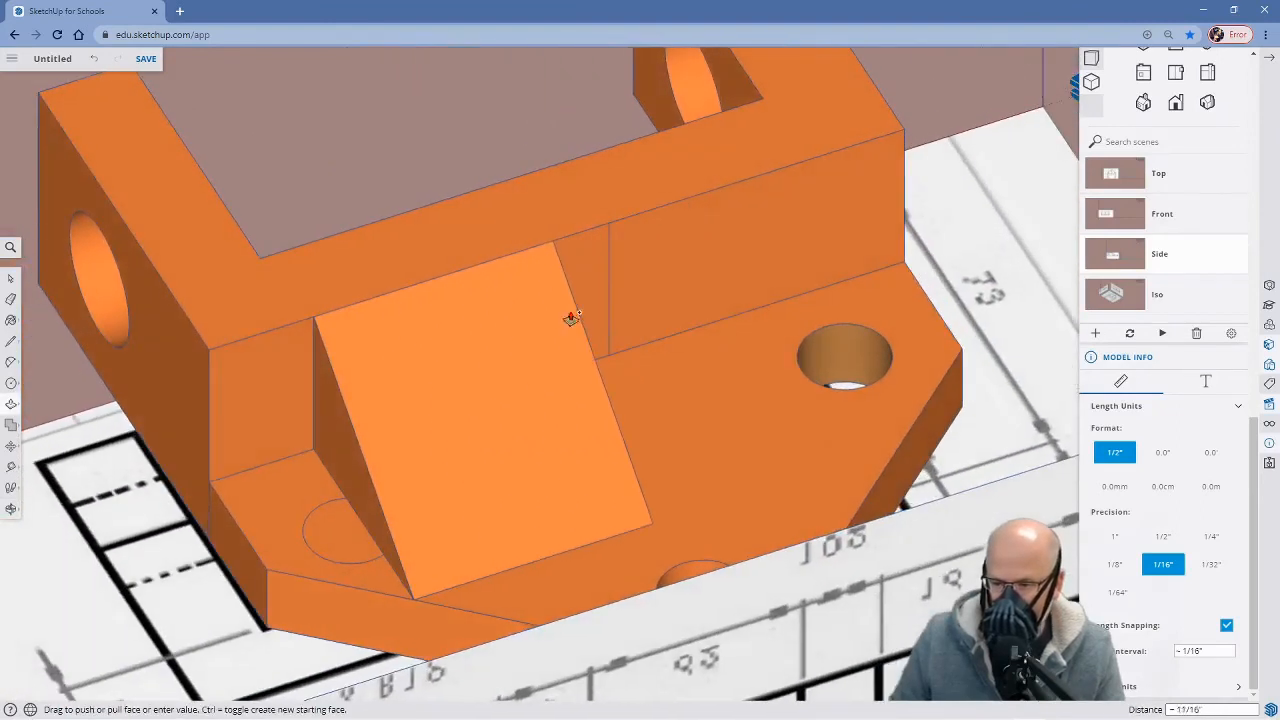
click(610, 228)
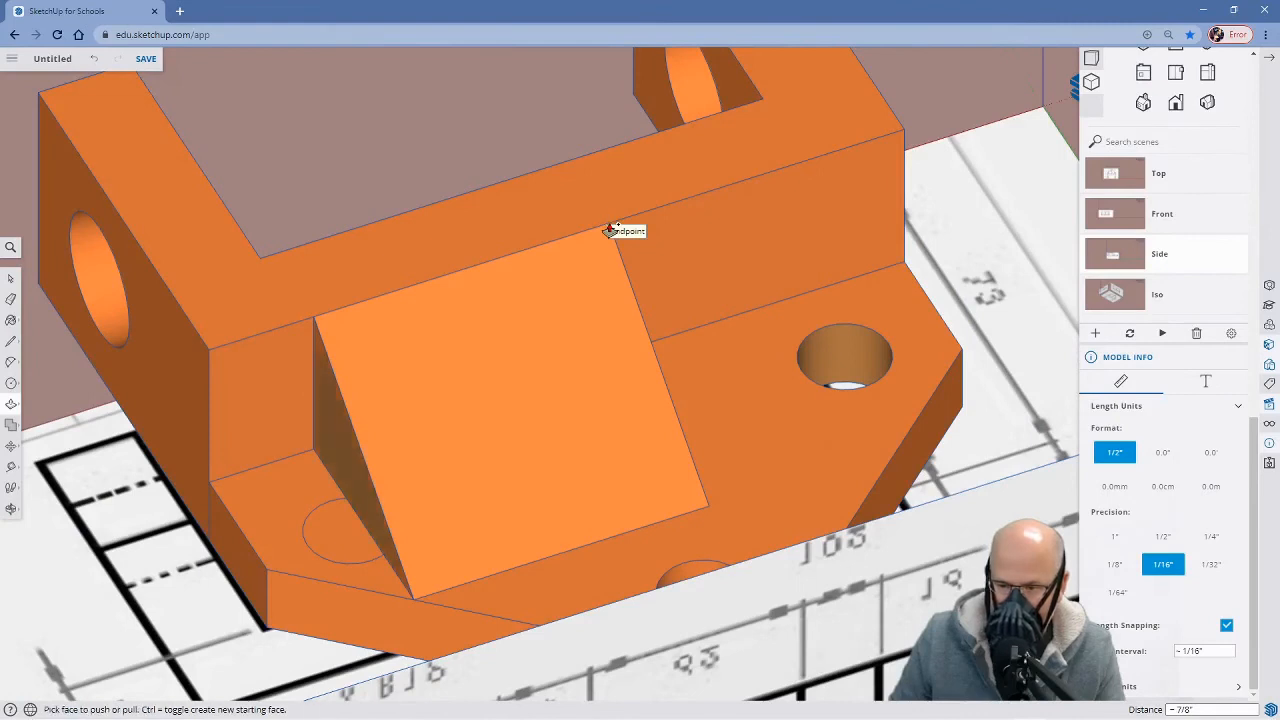
Undo the rib extrusion and erase the vertical line near the middle of the block's front face
middle_drag(558, 478, 596, 664)
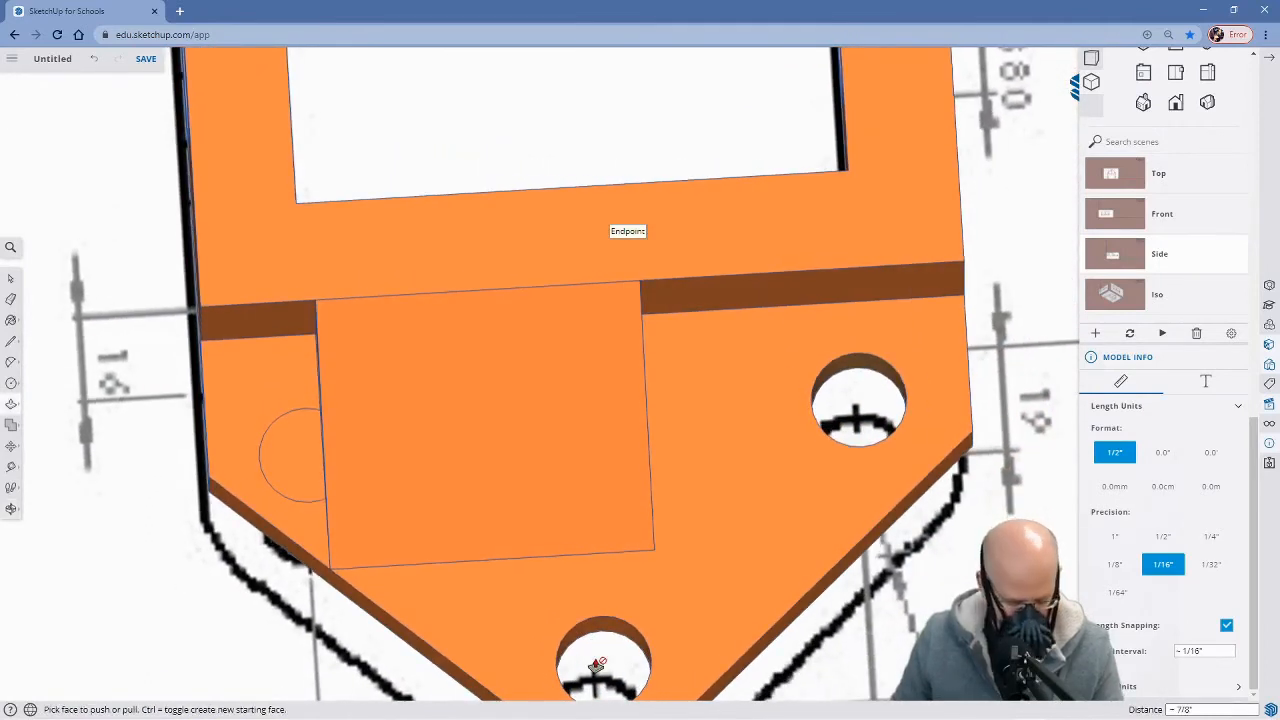
key(ctrl+z)
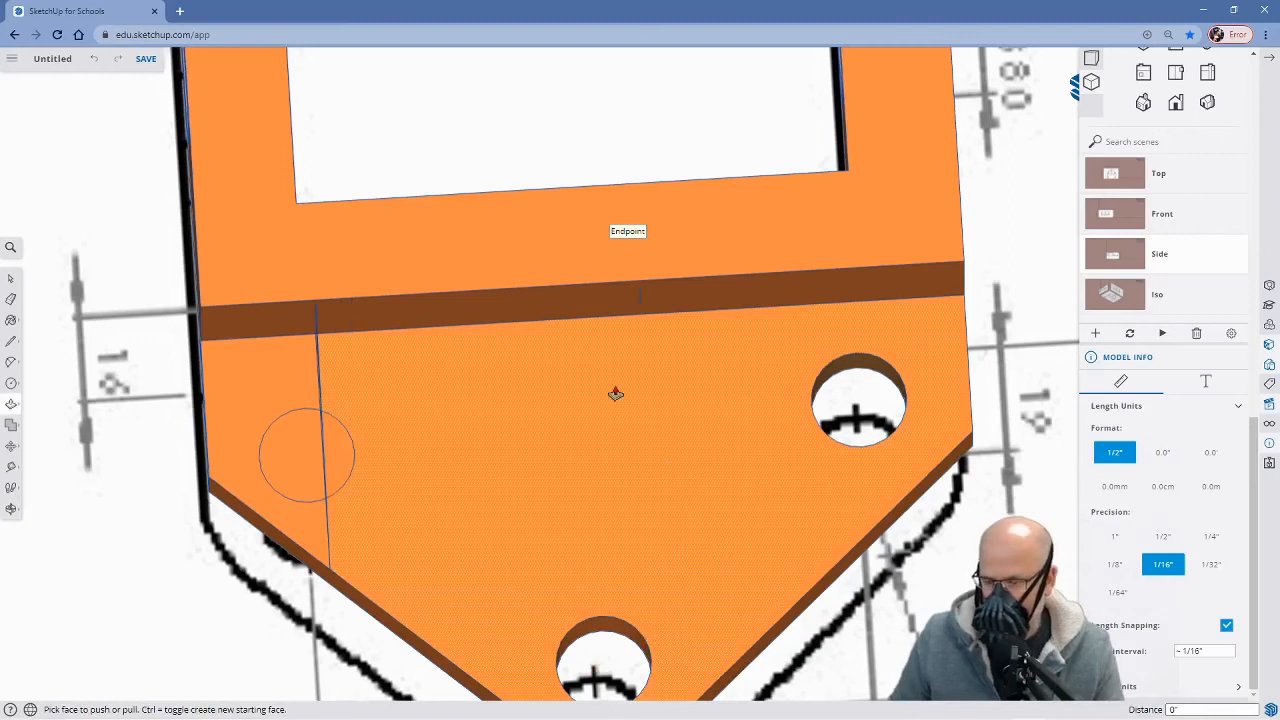
scroll(623, 408, down, 2)
mouse_move(728, 430)
middle_down()
mouse_move(634, 317)
mouse_move(663, 246)
mouse_move(671, 277)
middle_up()
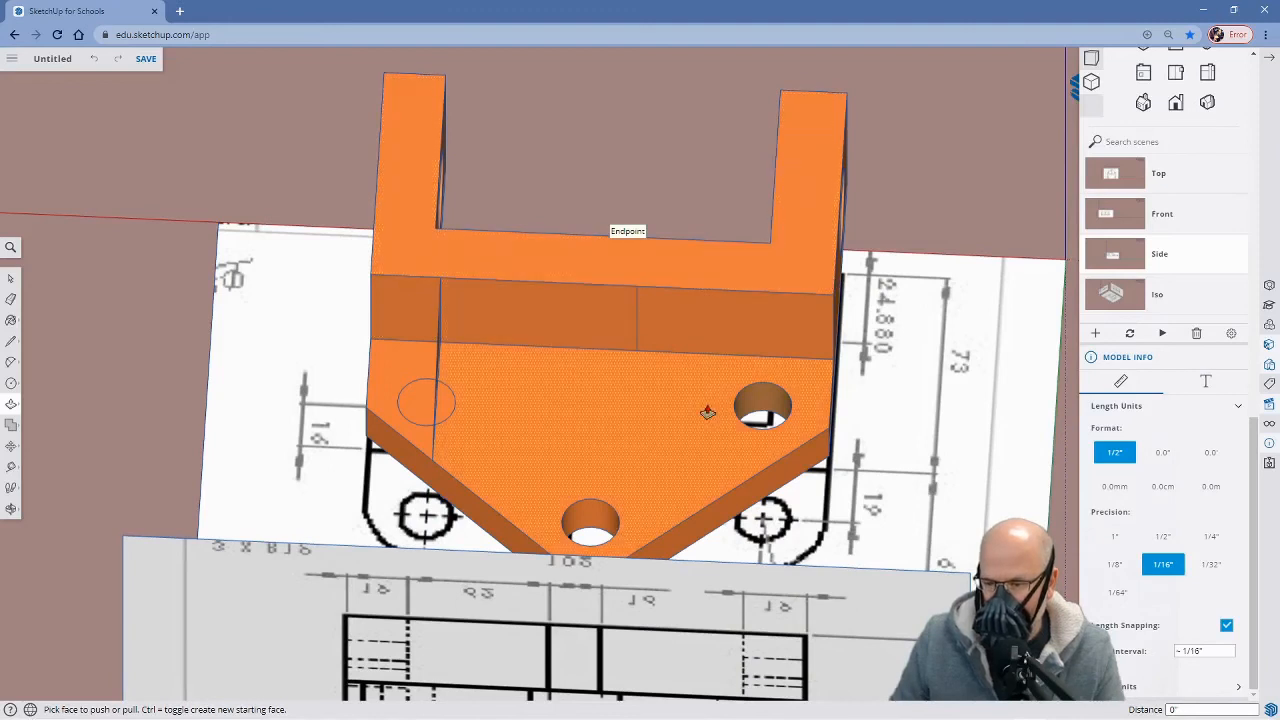
key(e)
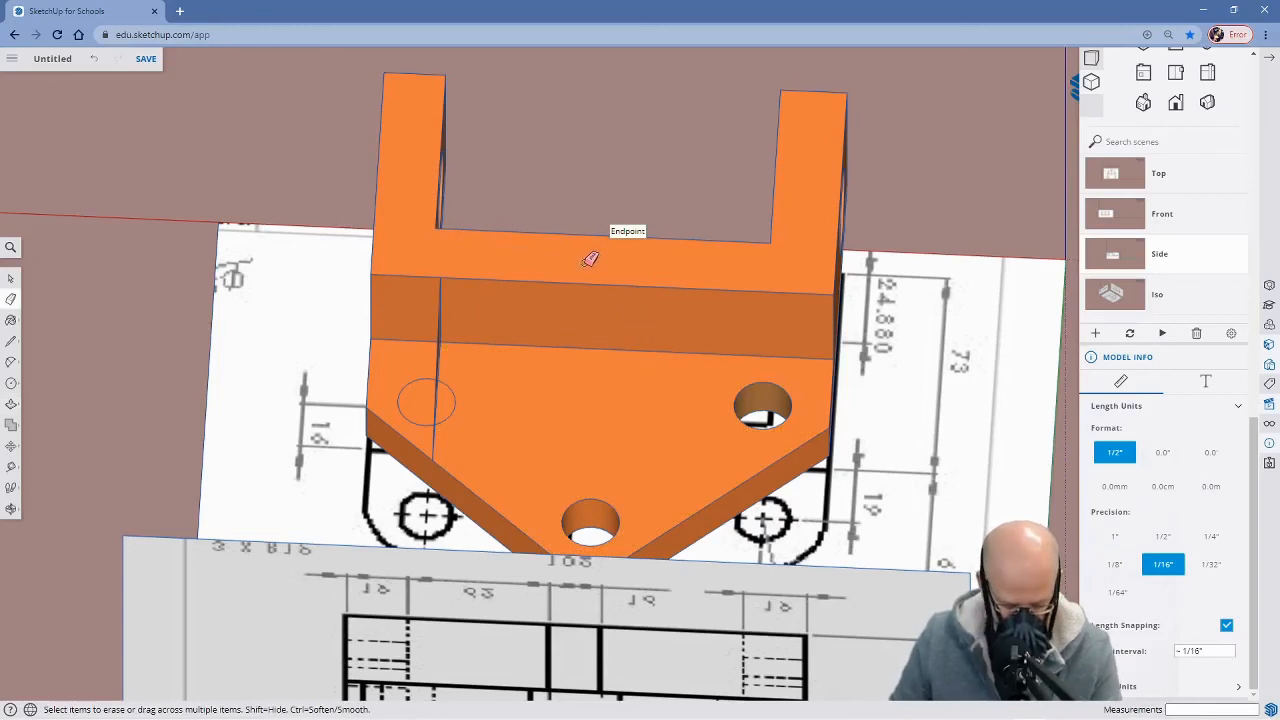
Draw a centre line about 1/4" long across the block's top, from the rear edge's midpoint to the front edge
key(l)
click(603, 234)
click(600, 284)
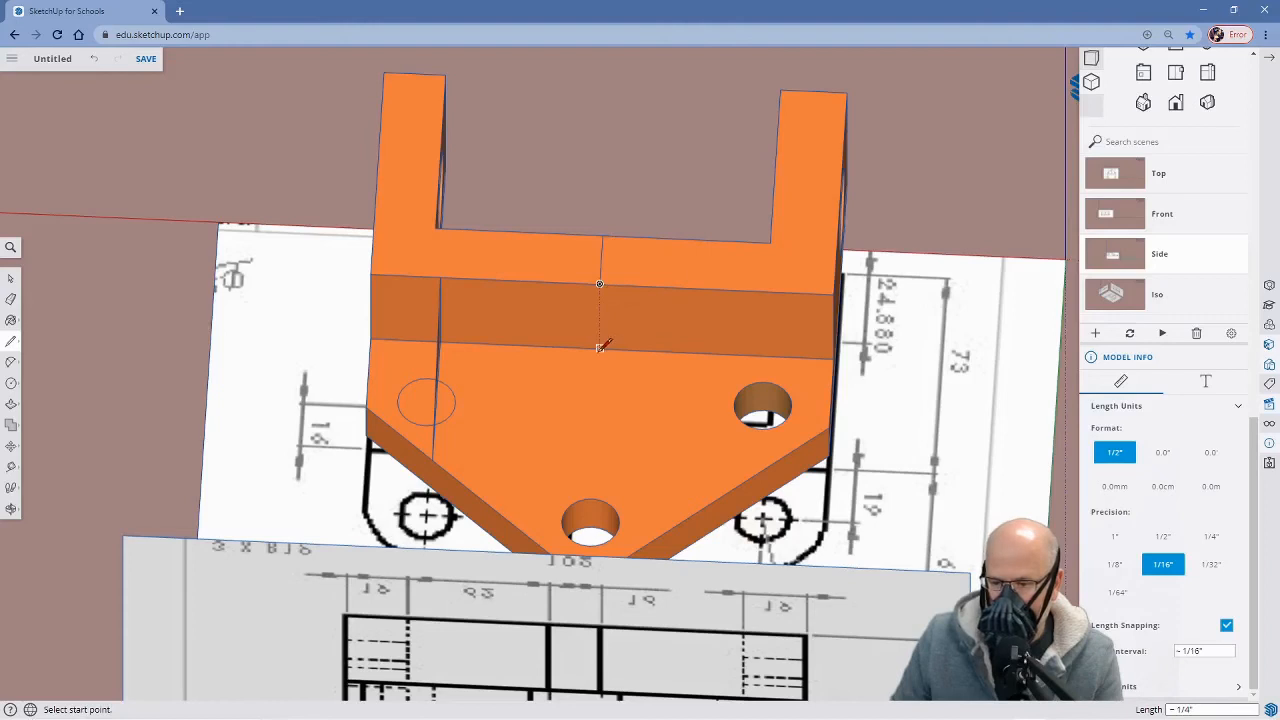
Extrude the rib triangle 11/16" across the flange to the centre line's endpoint on the block's front edge
mouse_move(613, 388)
middle_down()
mouse_move(603, 371)
mouse_move(611, 404)
middle_up()
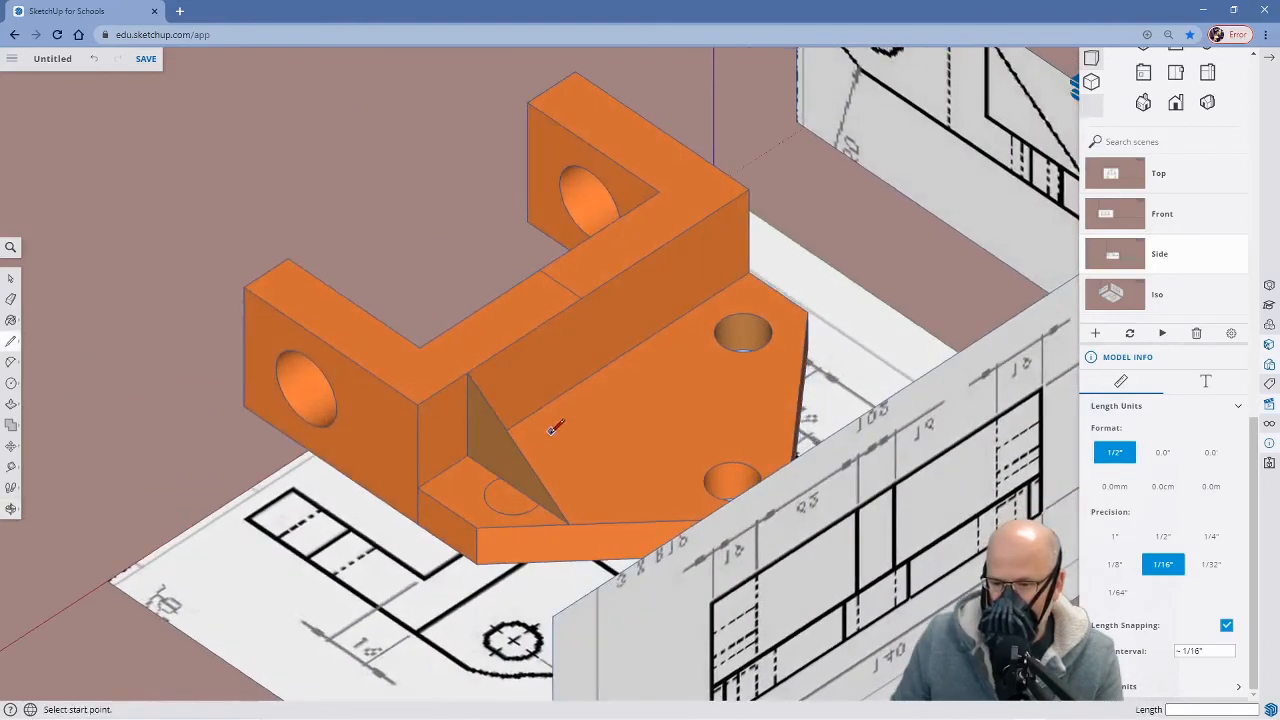
key(space)
click(497, 456)
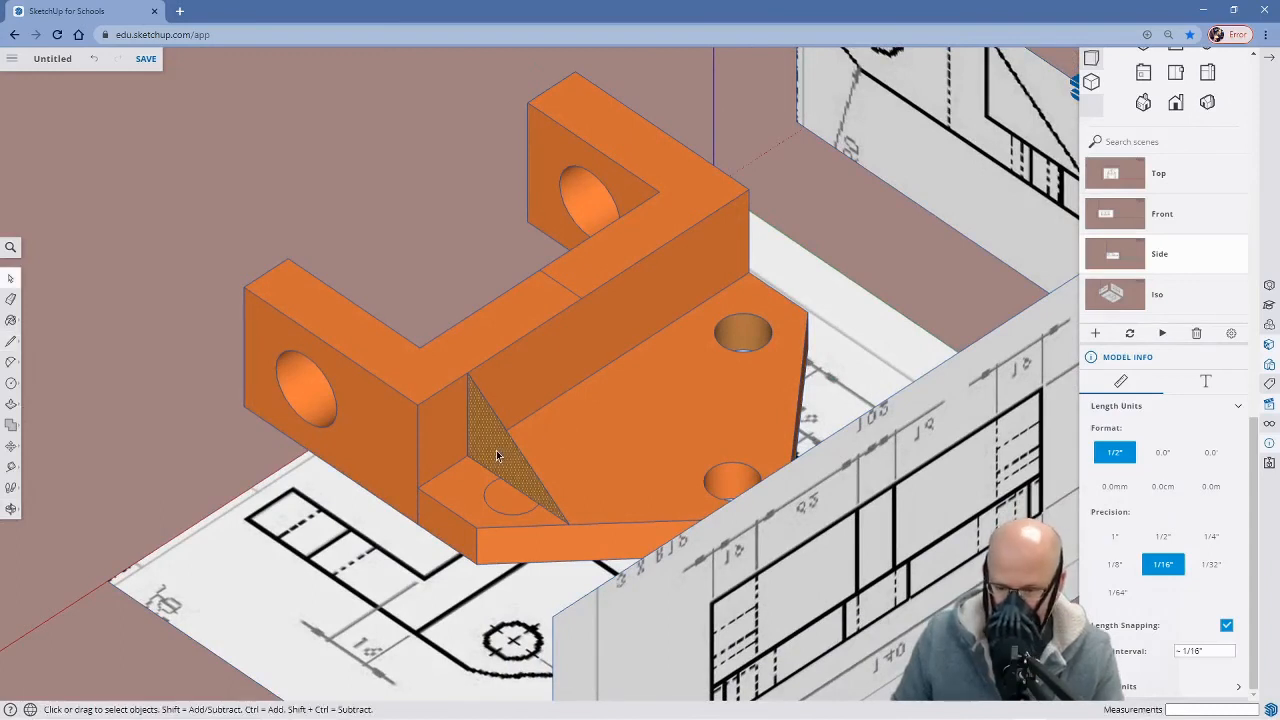
key(p)
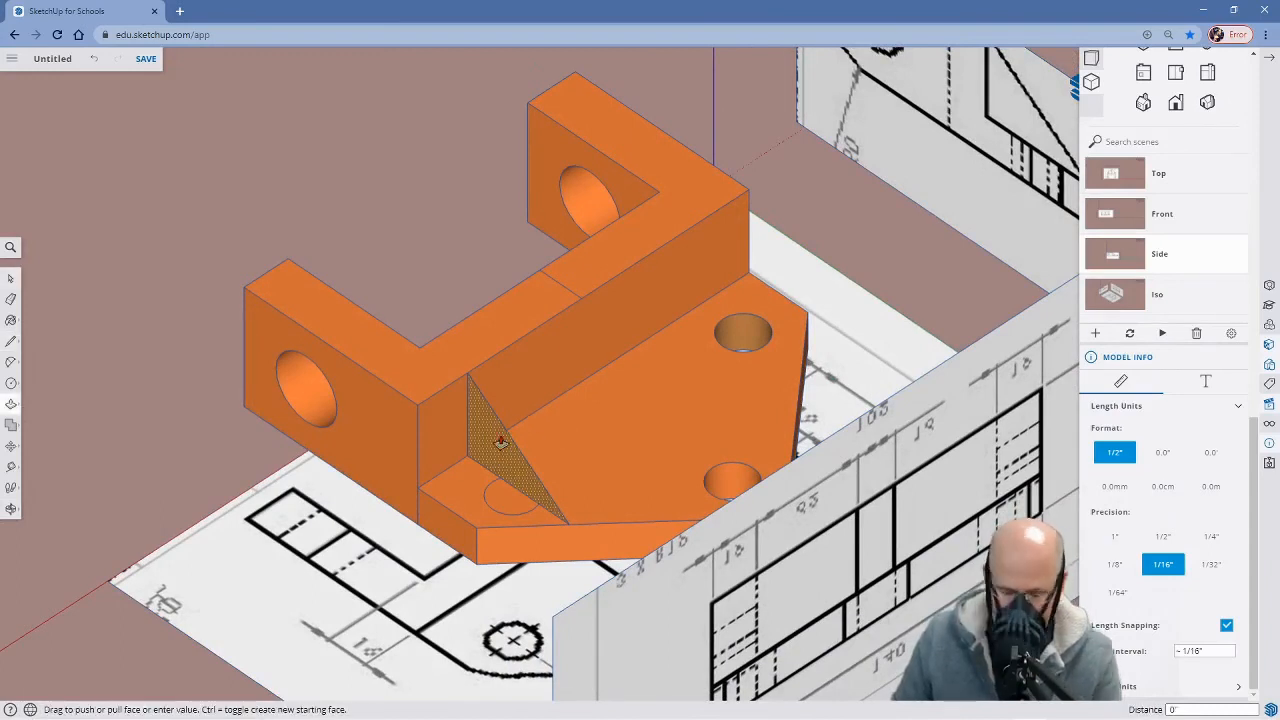
click(501, 442)
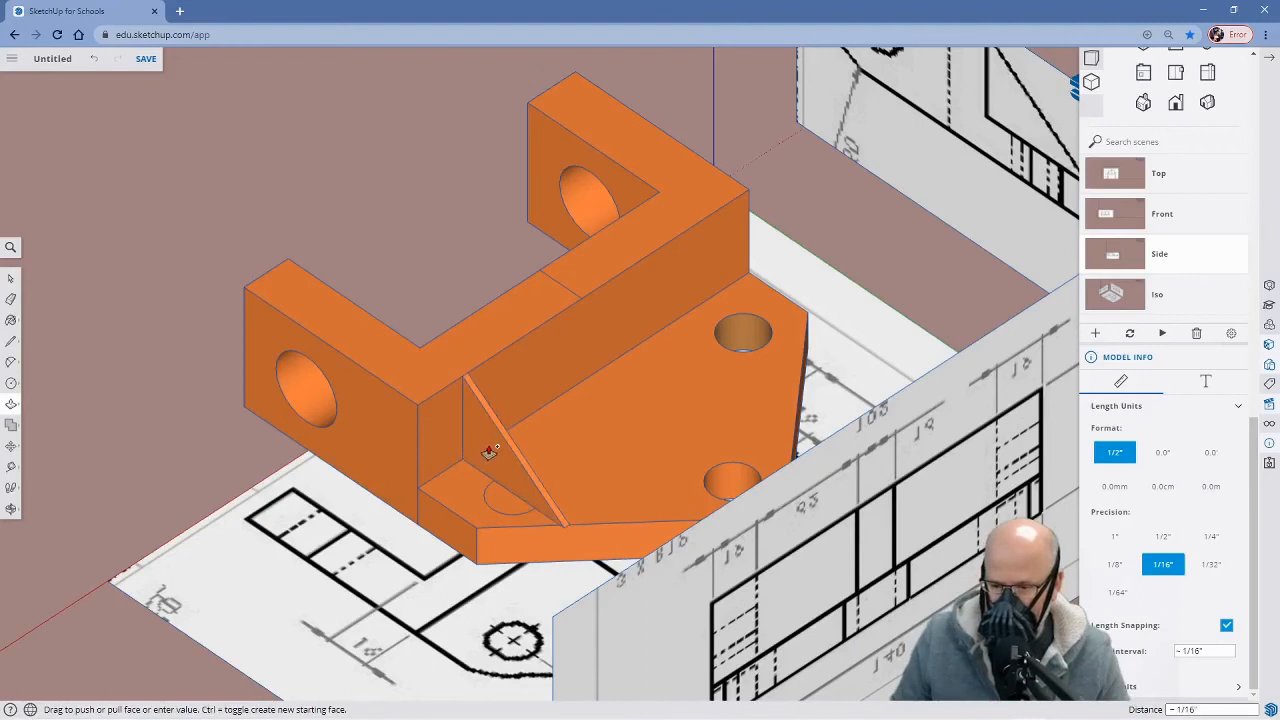
click(582, 302)
Push the wedge's outer triangular side about 5/8" toward the centre line to set off a thin rib
middle_drag(645, 452, 505, 470)
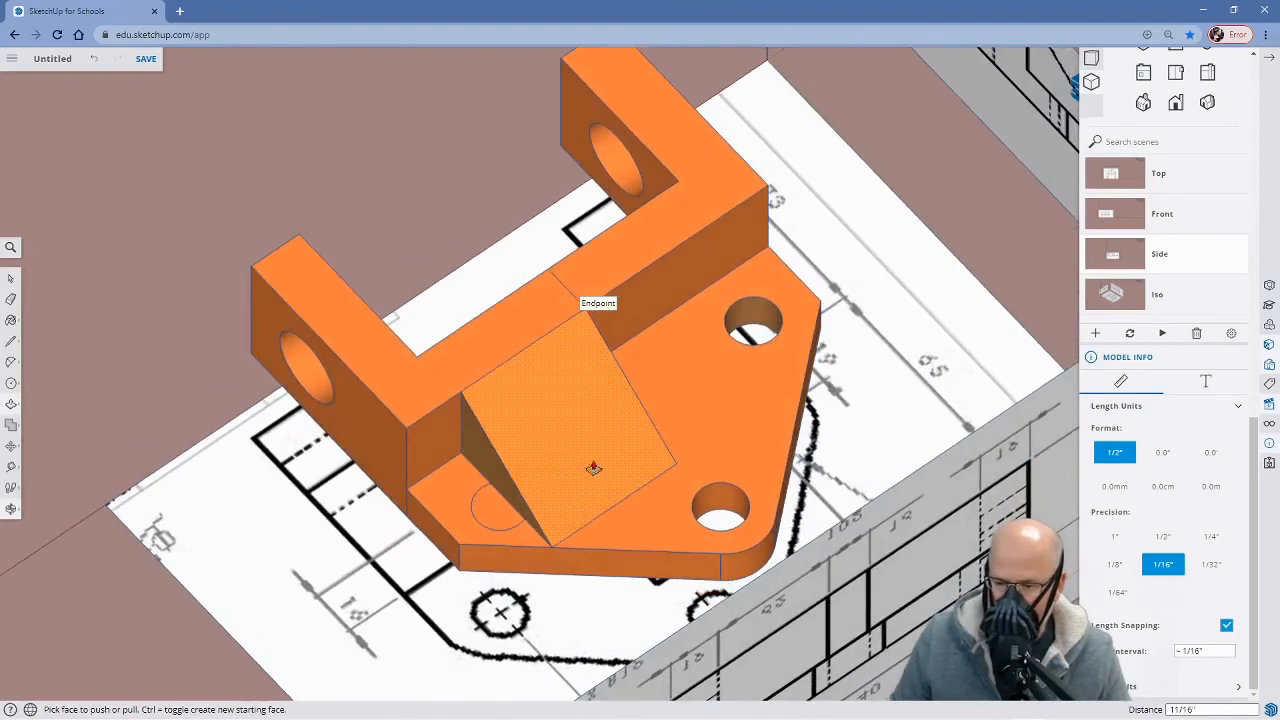
click(495, 473)
click(461, 455)
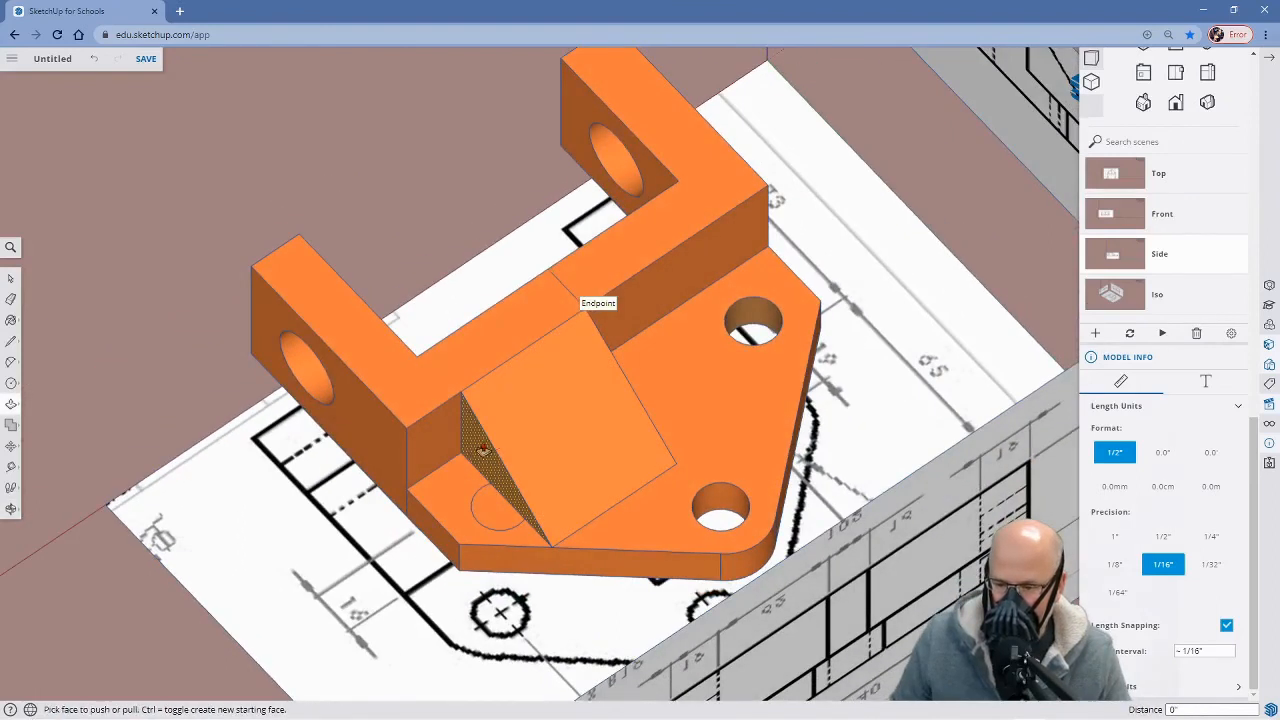
mouse_move(600, 403)
middle_down()
mouse_move(571, 434)
mouse_move(425, 457)
mouse_move(574, 434)
mouse_move(531, 331)
middle_up()
mouse_move(654, 440)
middle_down()
mouse_move(665, 373)
mouse_move(652, 518)
middle_up()
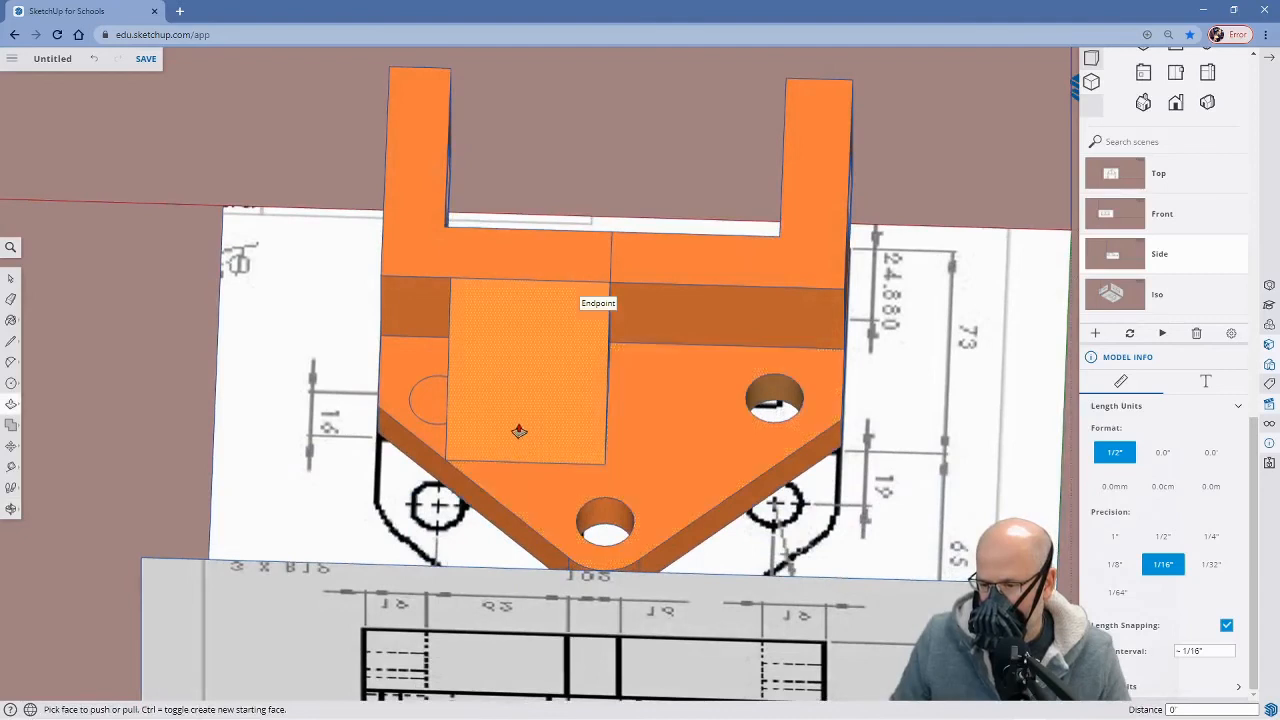
middle_drag(519, 431, 473, 437)
click(473, 437)
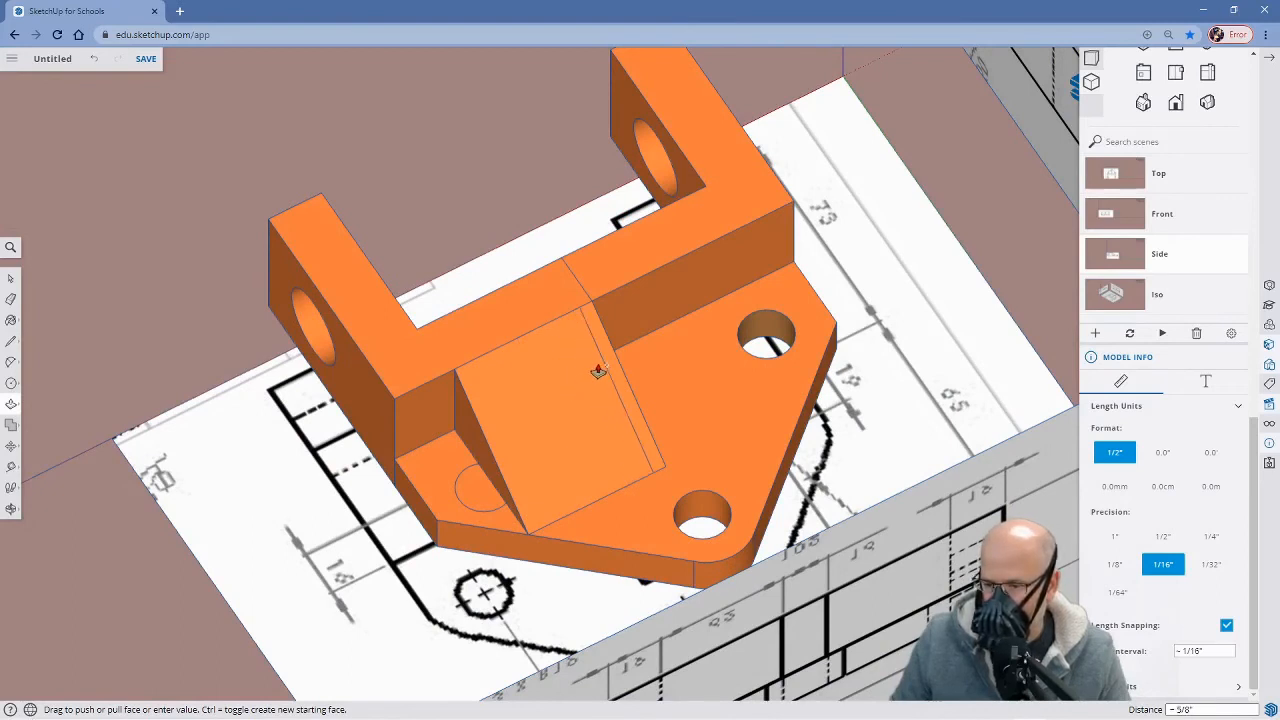
click(598, 371)
Remove the leftover wedge surface beside the thin rib and erase its stray lines on the block's front face and flange top
key(space)
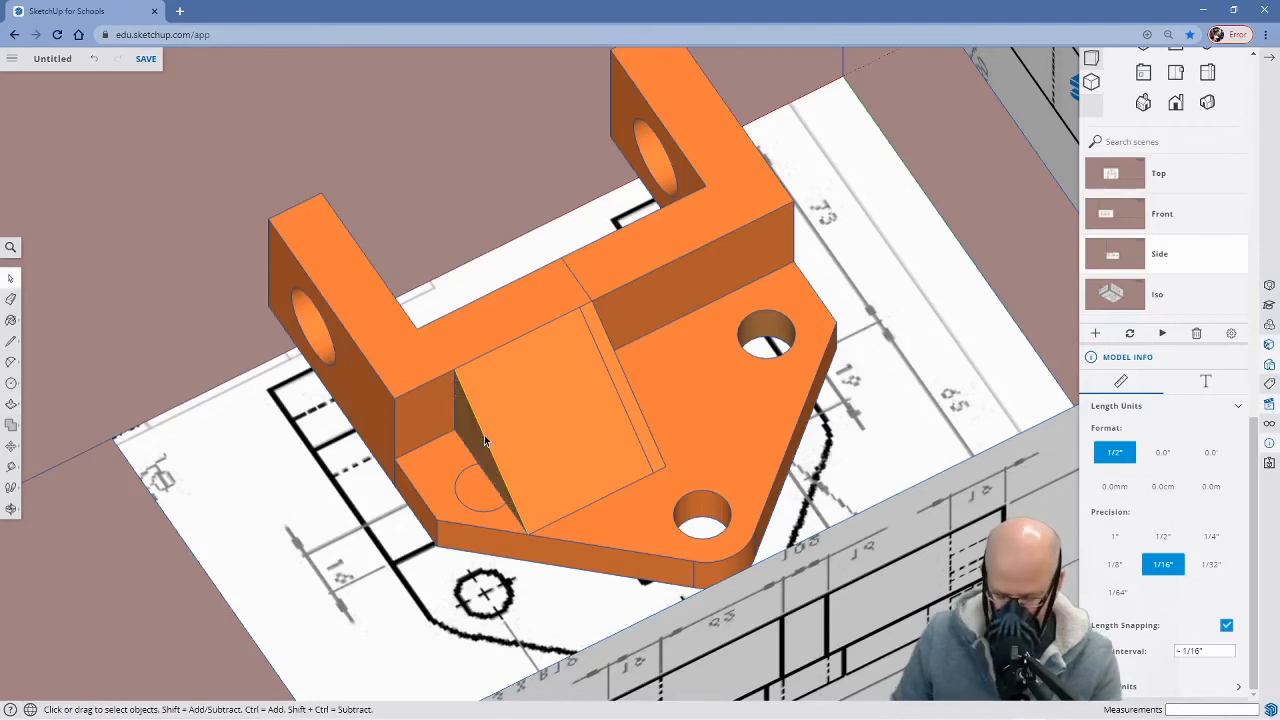
key(ctrl+z)
middle_drag(592, 535, 512, 511)
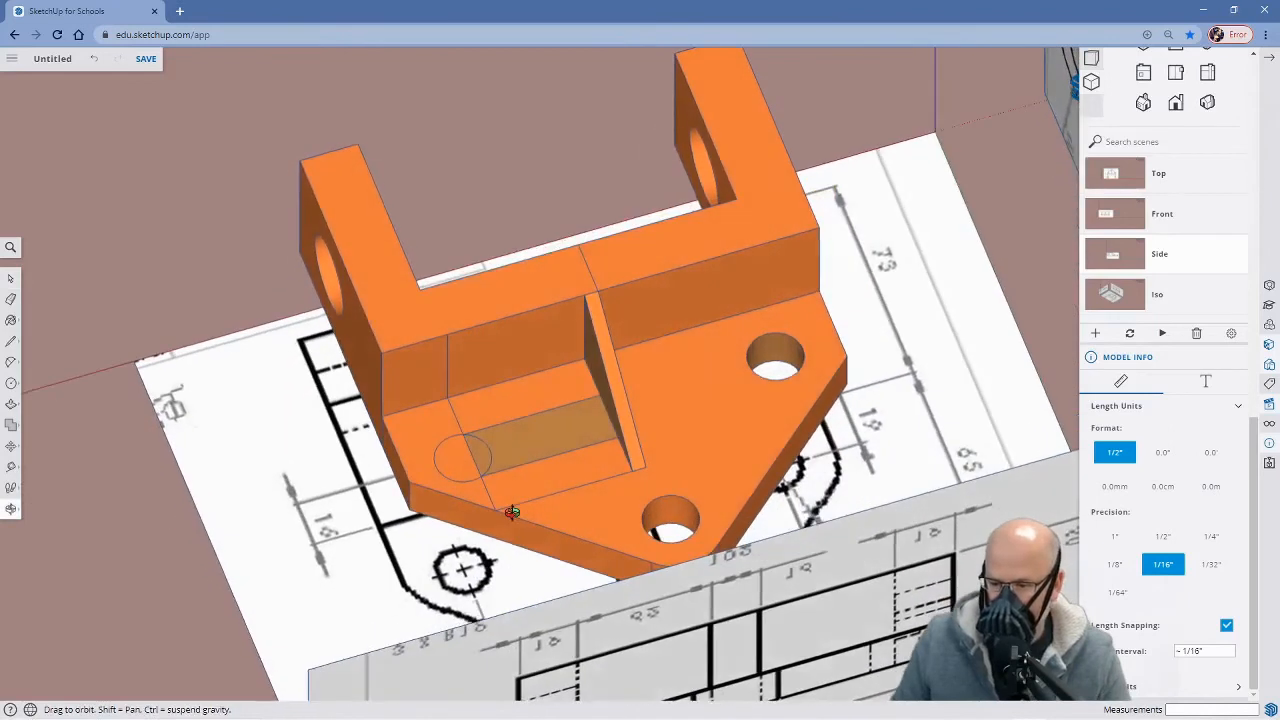
key(e)
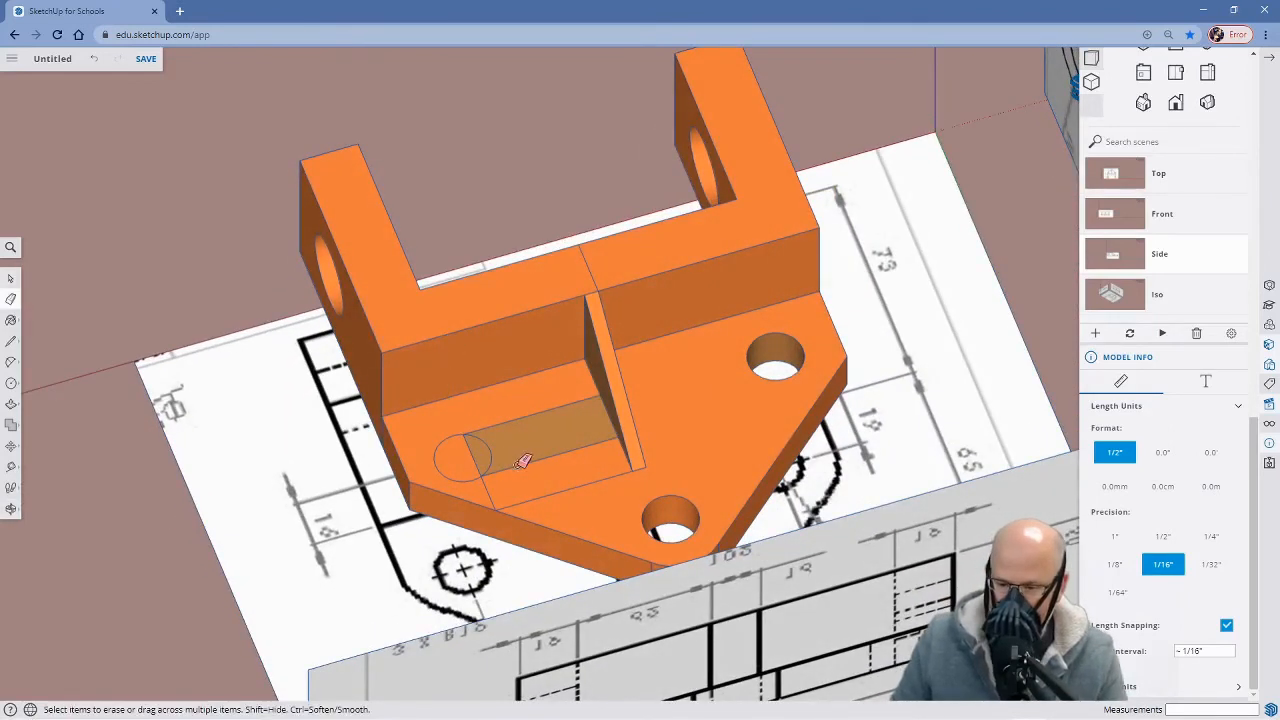
mouse_move(558, 493)
middle_down()
mouse_move(443, 420)
mouse_move(429, 449)
mouse_move(443, 366)
mouse_move(452, 503)
mouse_move(523, 493)
middle_up()
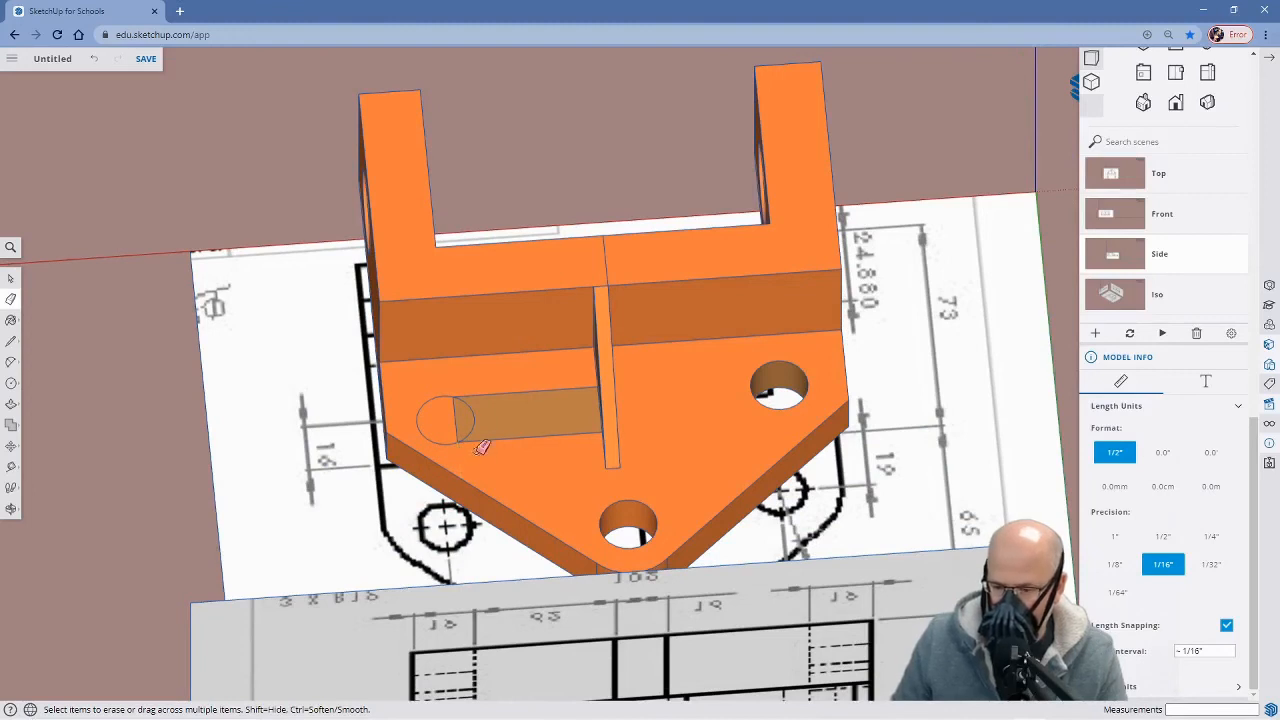
drag(539, 433, 539, 389)
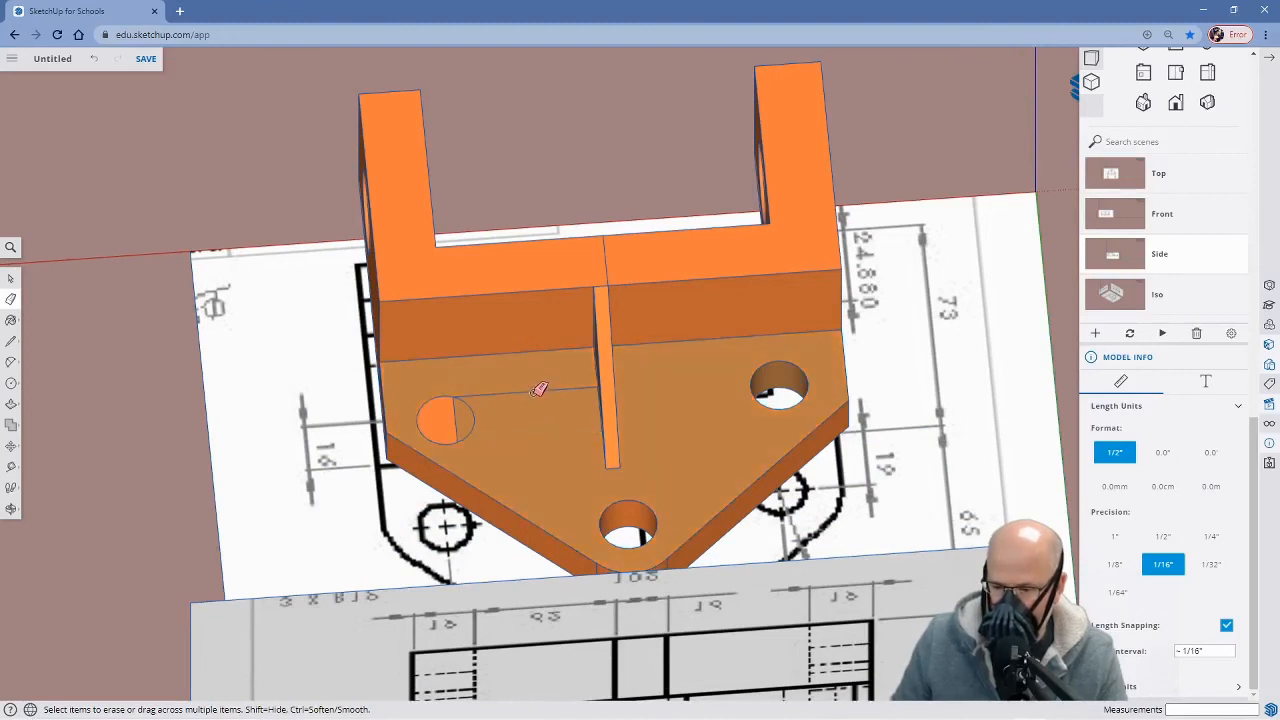
Pull the thin rib's other triangular side outward 1/16" to centre the rib on the block's centre line
mouse_move(583, 493)
middle_down()
mouse_move(775, 441)
mouse_move(626, 519)
mouse_move(694, 529)
mouse_move(700, 400)
mouse_move(475, 527)
mouse_move(698, 497)
mouse_move(640, 525)
middle_up()
middle_drag(683, 421, 564, 396)
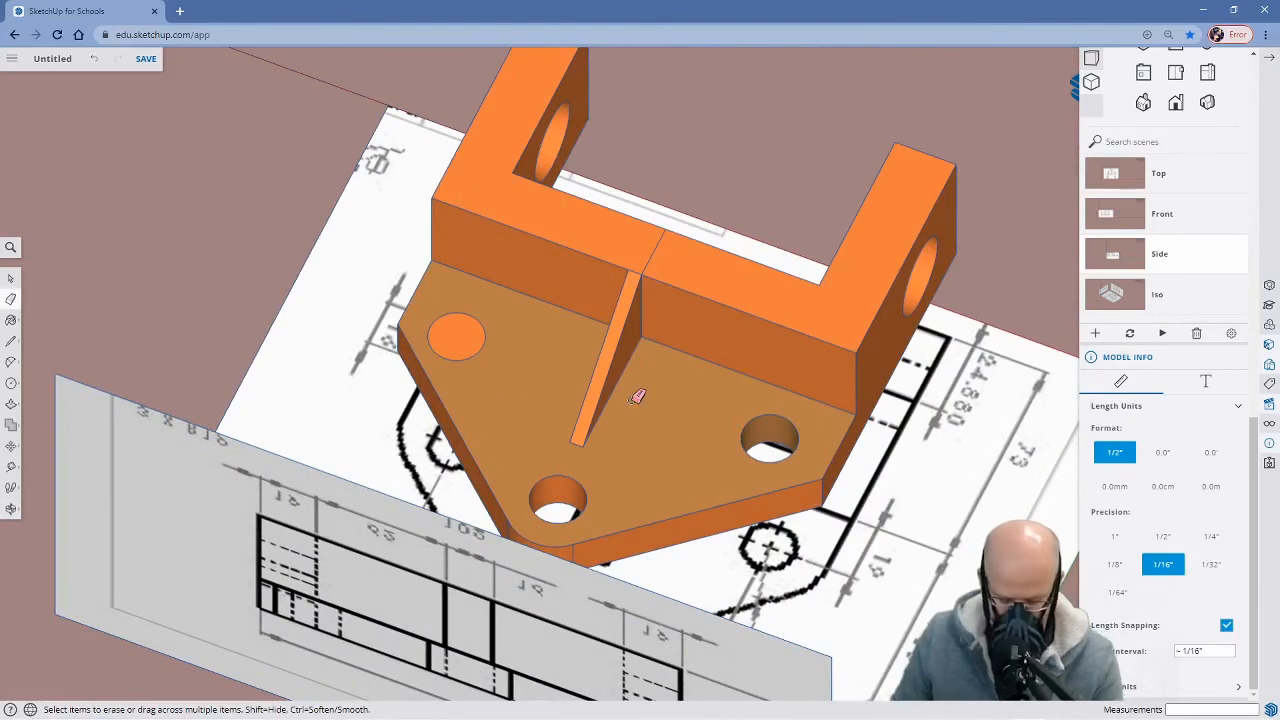
key(p)
scroll(634, 393, up, 2)
middle_drag(646, 382, 629, 337)
click(632, 335)
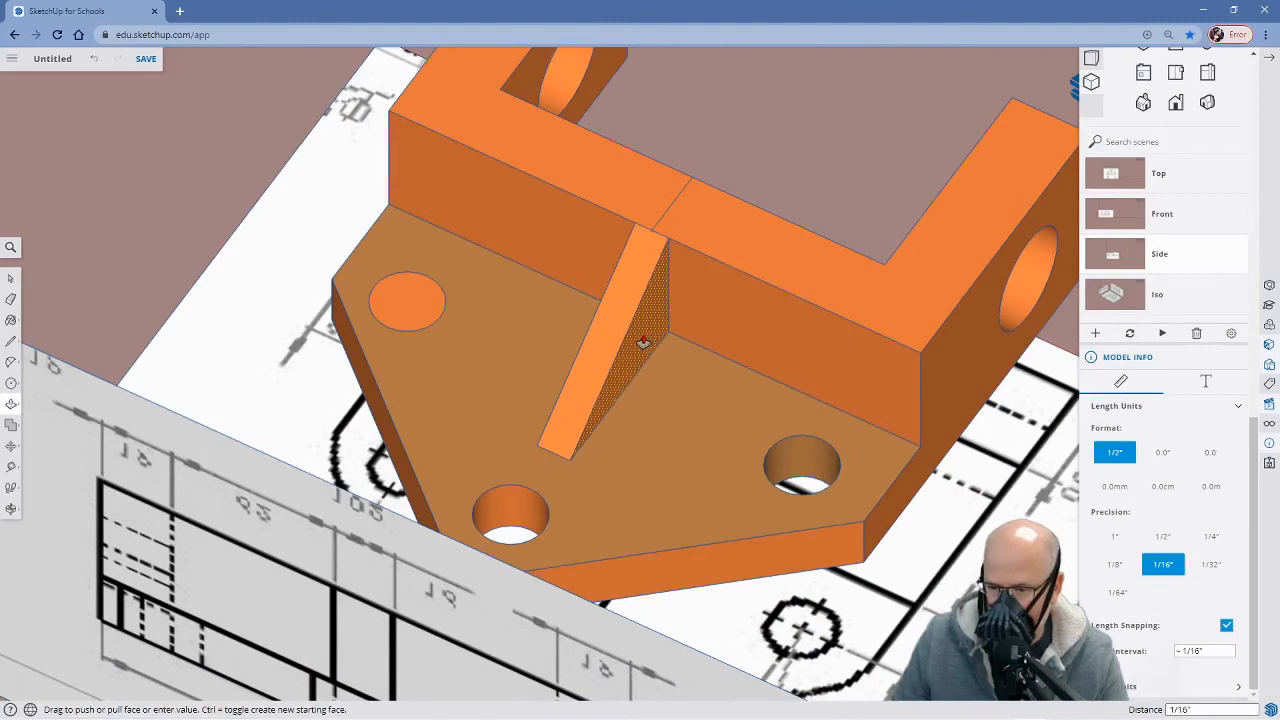
click(643, 341)
middle_drag(583, 403, 763, 417)
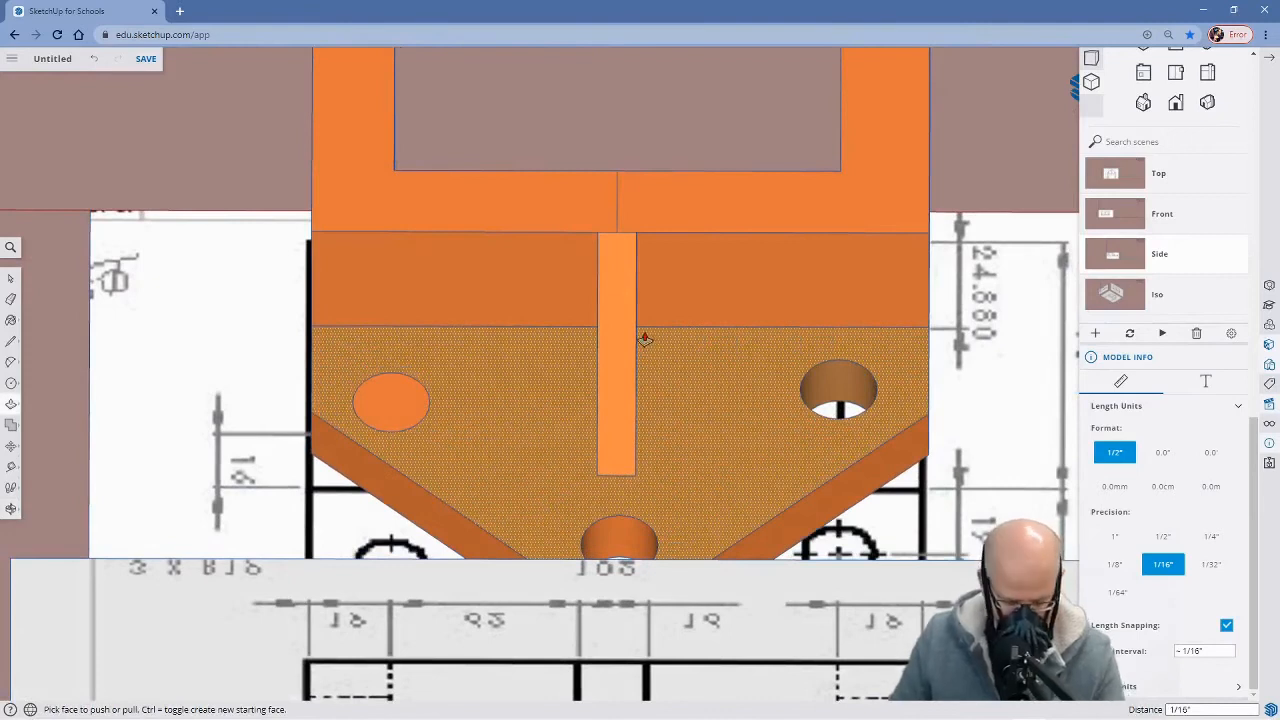
Erase the leftover centre line on the block's top face
key(e)
mouse_move(543, 383)
middle_down()
mouse_move(726, 361)
mouse_move(553, 464)
middle_up()
key(space)
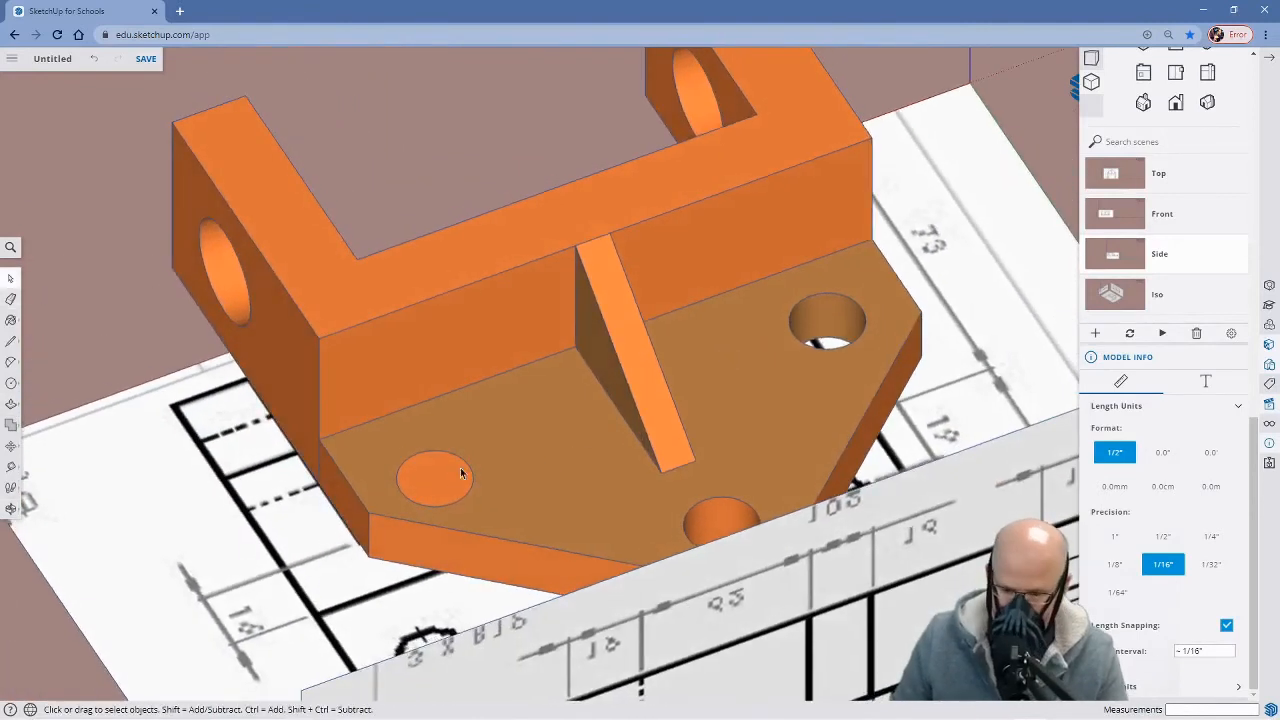
Push the flange's remaining closed circle down to the underside to cut it through as a hole
key(p)
drag(446, 486, 433, 557)
middle_drag(433, 557, 709, 340)
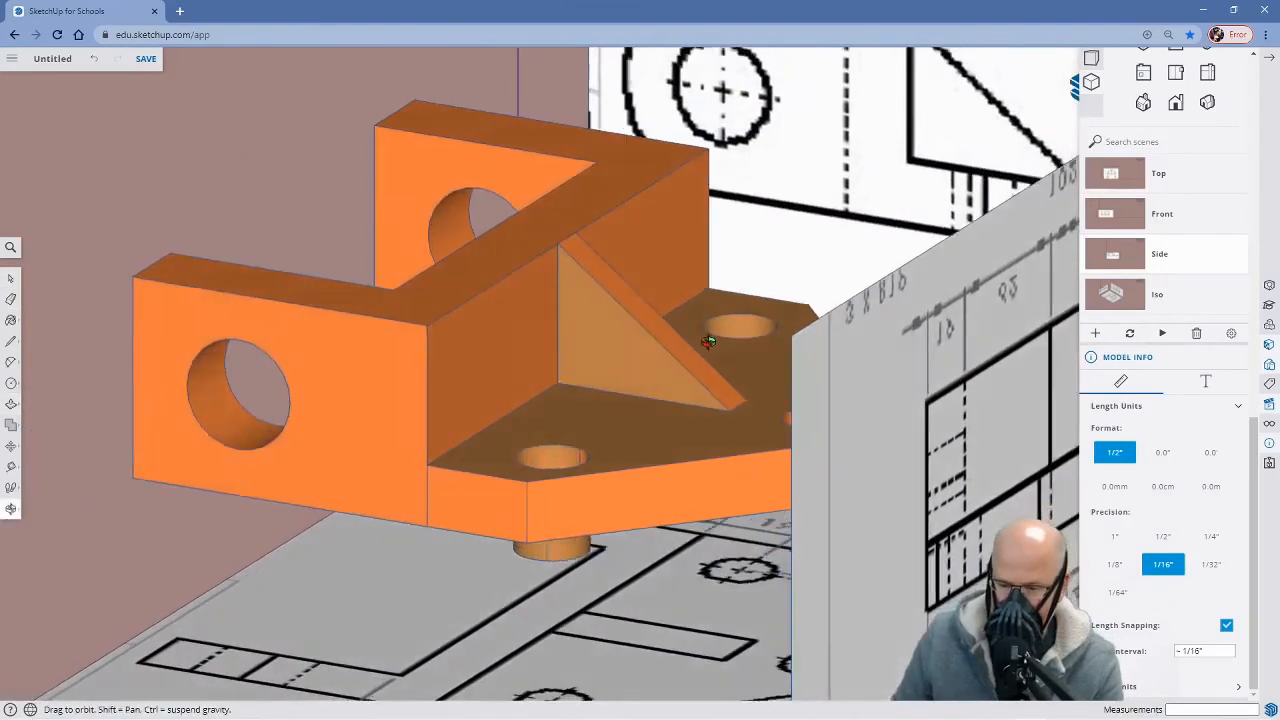
middle_drag(570, 556, 652, 410)
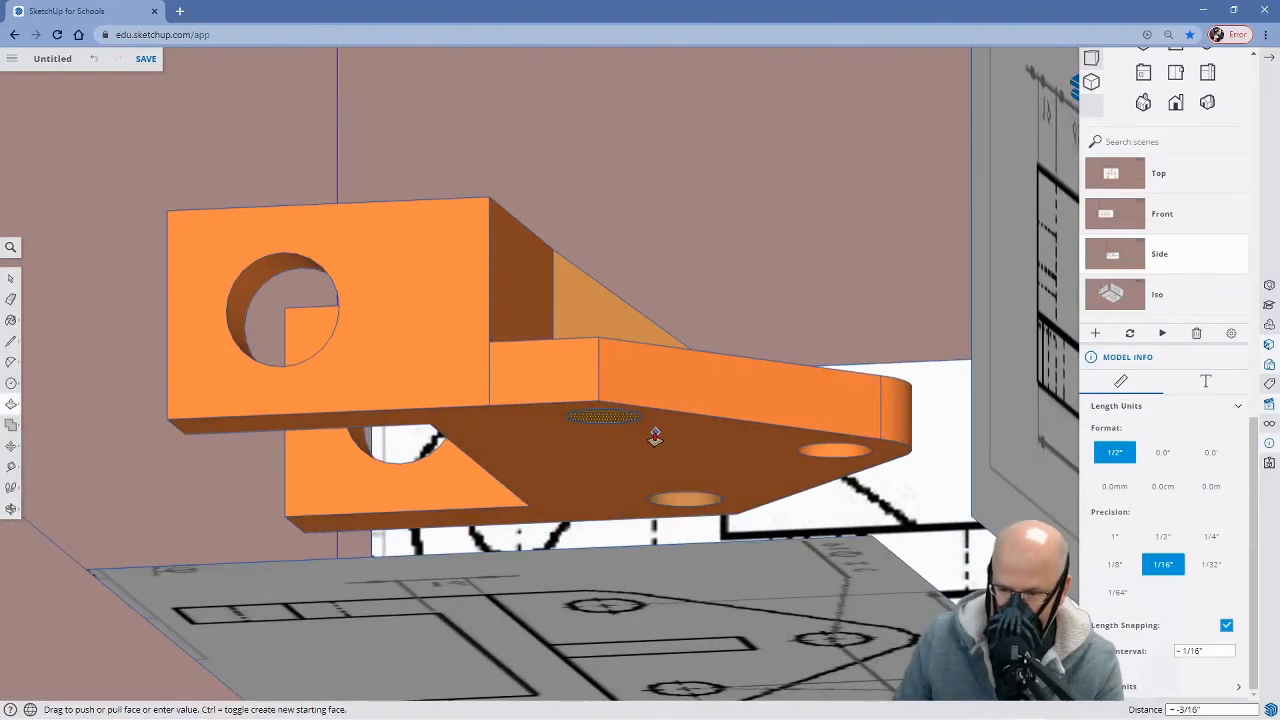
click(644, 432)
click(615, 424)
click(615, 424)
Place a vertical guide 3/16" in from the free end edge on the outer face of the arm farthest from the side drawing
middle_drag(681, 422, 663, 477)
middle_drag(435, 453, 636, 580)
scroll(716, 446, down, 5)
mouse_move(818, 538)
middle_down()
mouse_move(803, 496)
mouse_move(427, 336)
mouse_move(640, 309)
mouse_move(603, 277)
mouse_move(434, 257)
middle_up()
key(p)
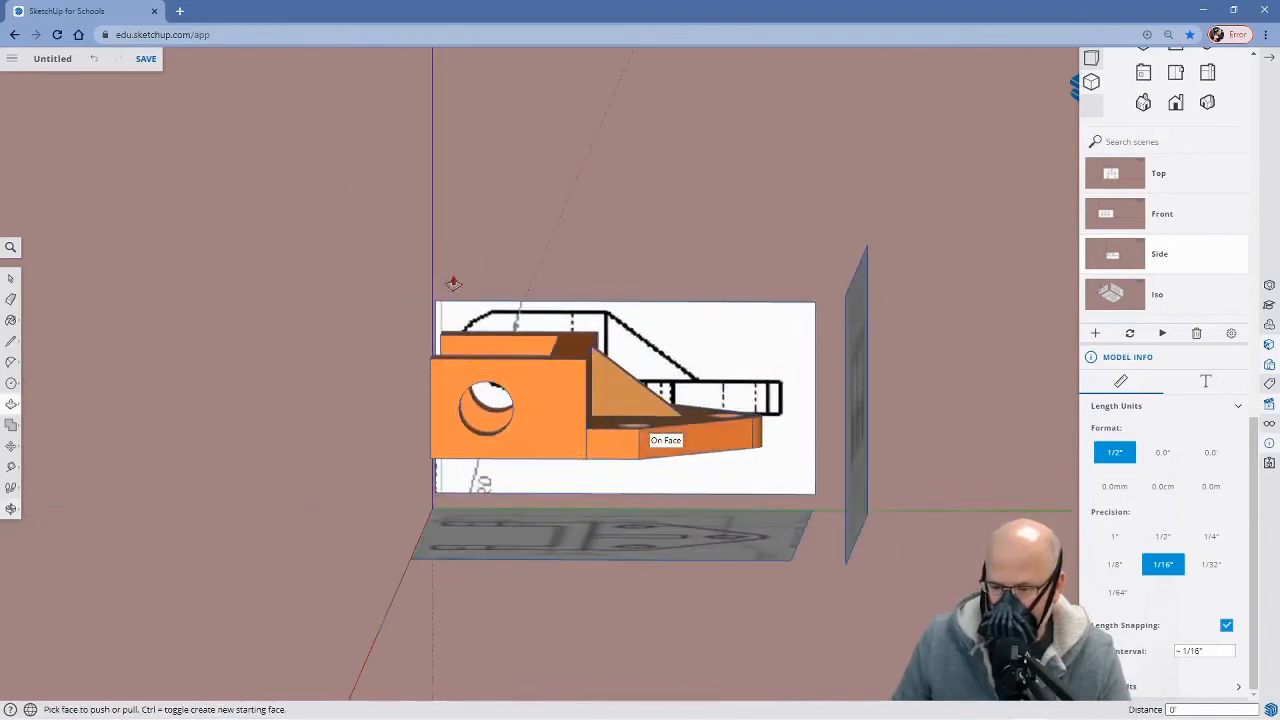
mouse_move(699, 509)
middle_down()
mouse_move(754, 486)
mouse_move(854, 506)
mouse_move(856, 523)
middle_up()
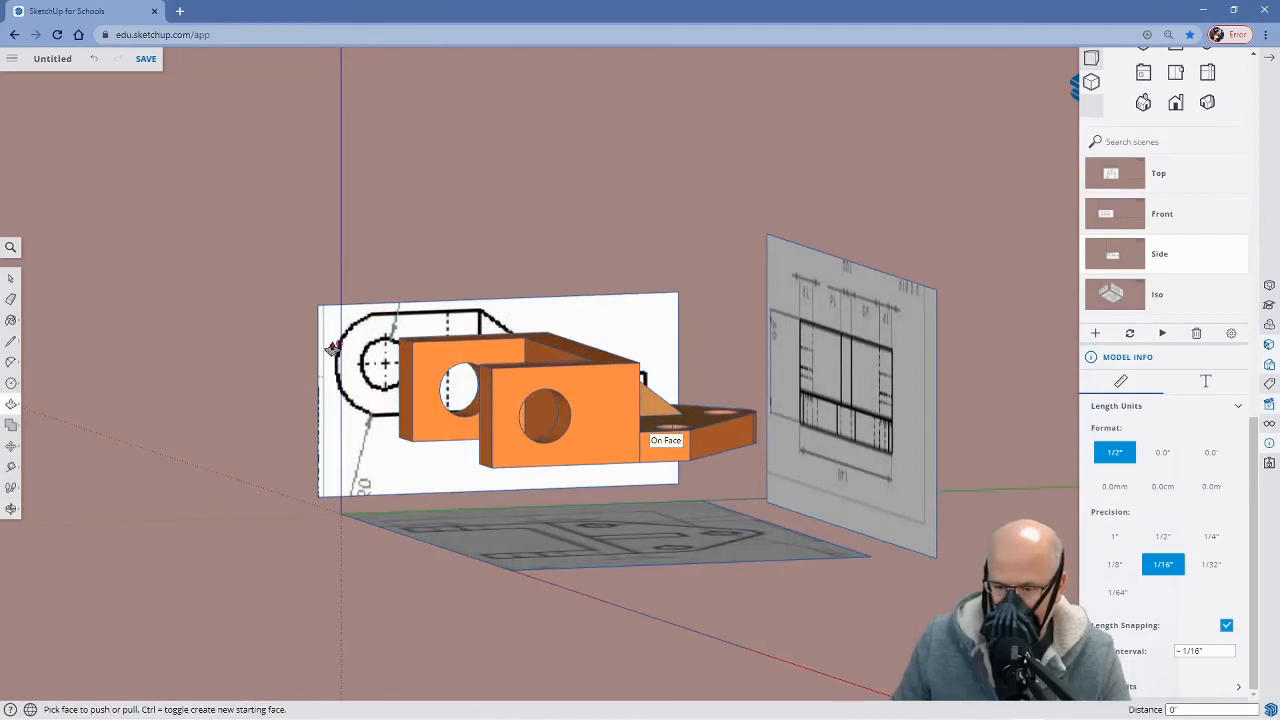
mouse_move(601, 483)
middle_down()
mouse_move(552, 558)
mouse_move(571, 534)
mouse_move(557, 366)
mouse_move(574, 374)
mouse_move(563, 371)
mouse_move(571, 449)
mouse_move(571, 389)
middle_up()
key(p)
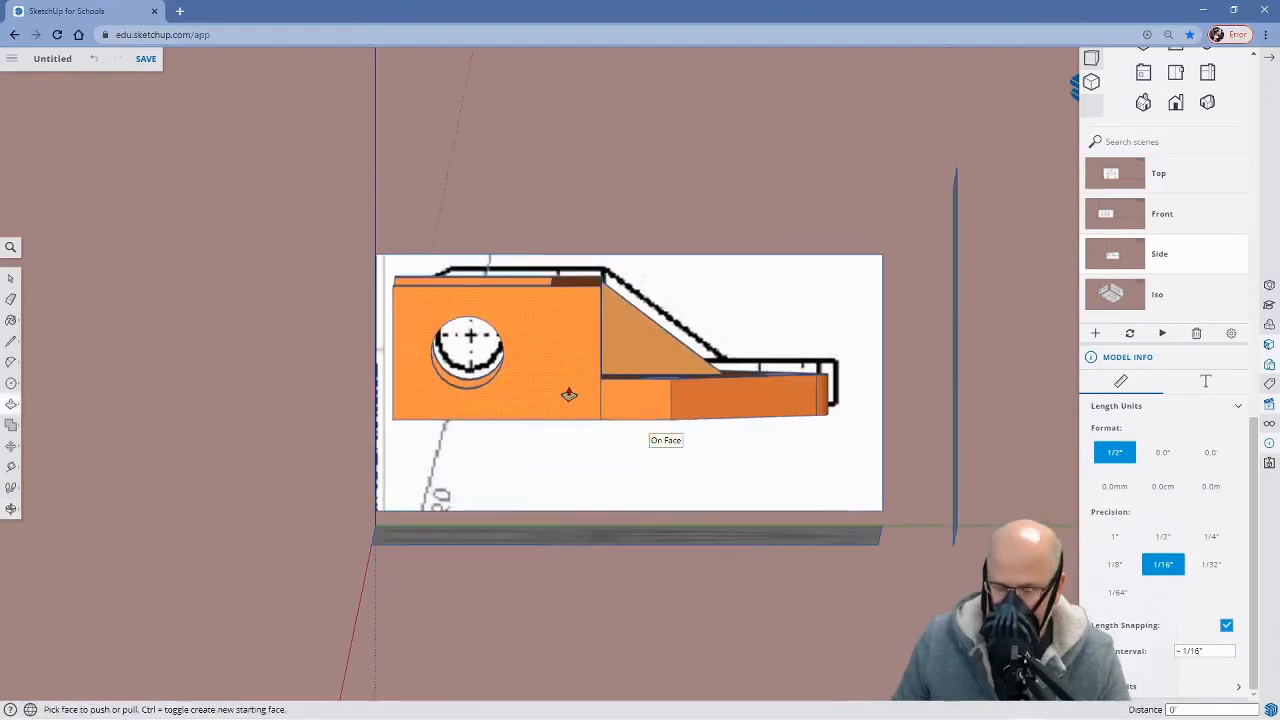
key(t)
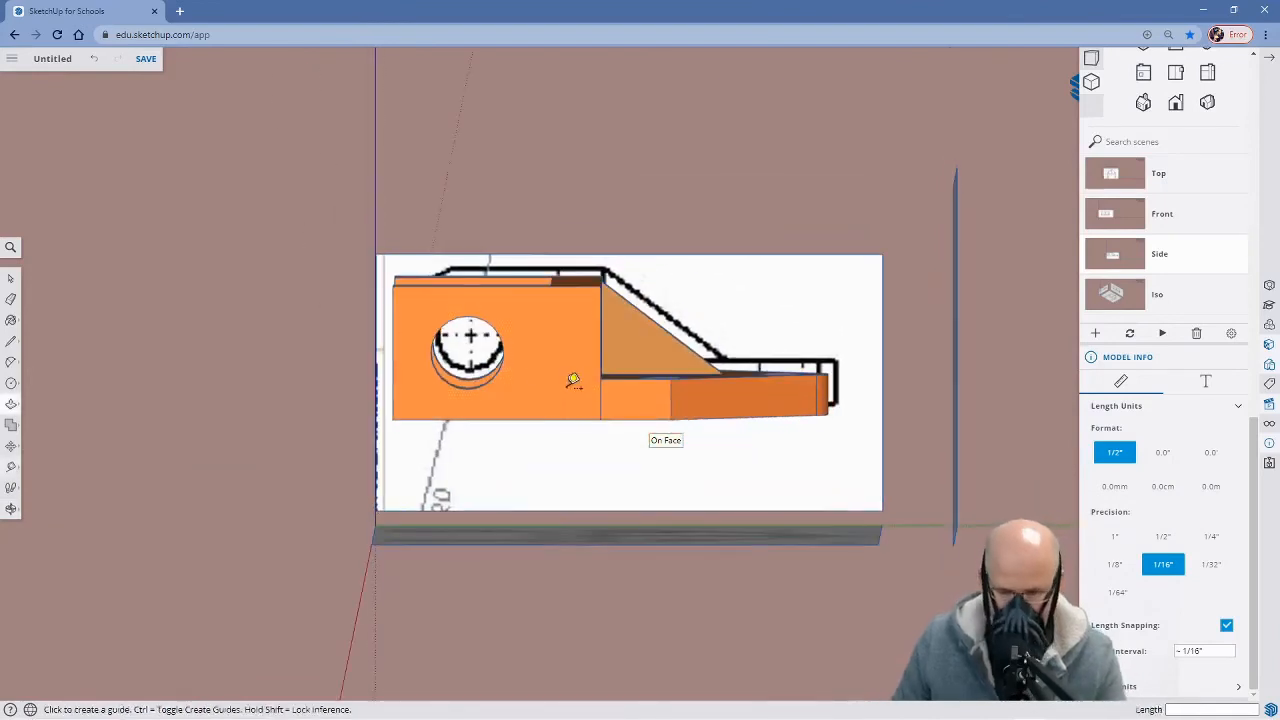
click(396, 349)
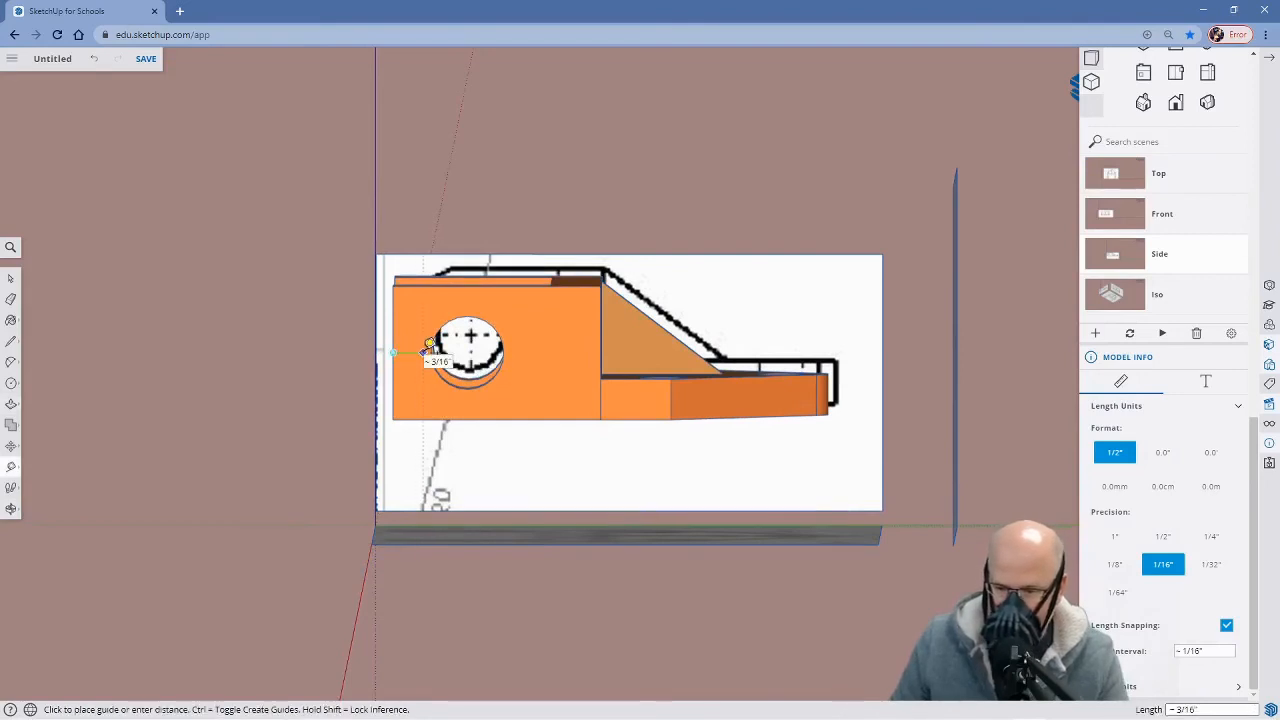
middle_drag(428, 347, 430, 327)
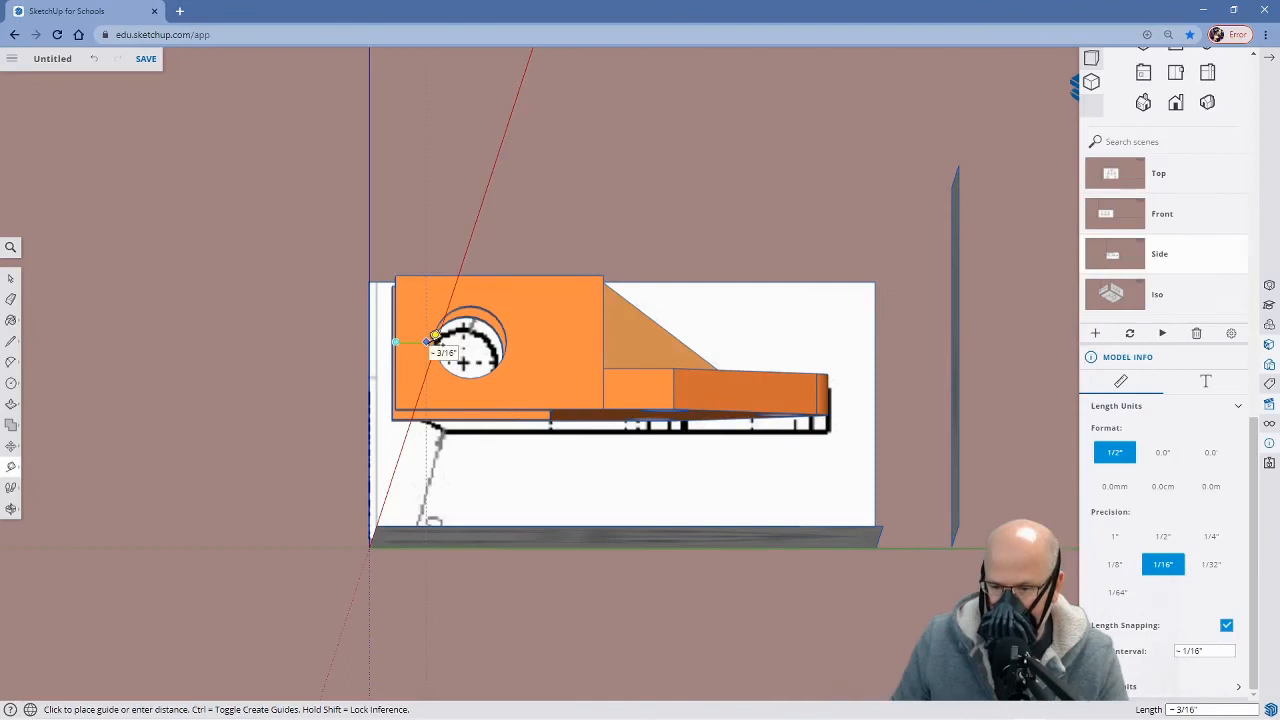
mouse_move(435, 336)
middle_down()
mouse_move(380, 450)
mouse_move(328, 474)
middle_up()
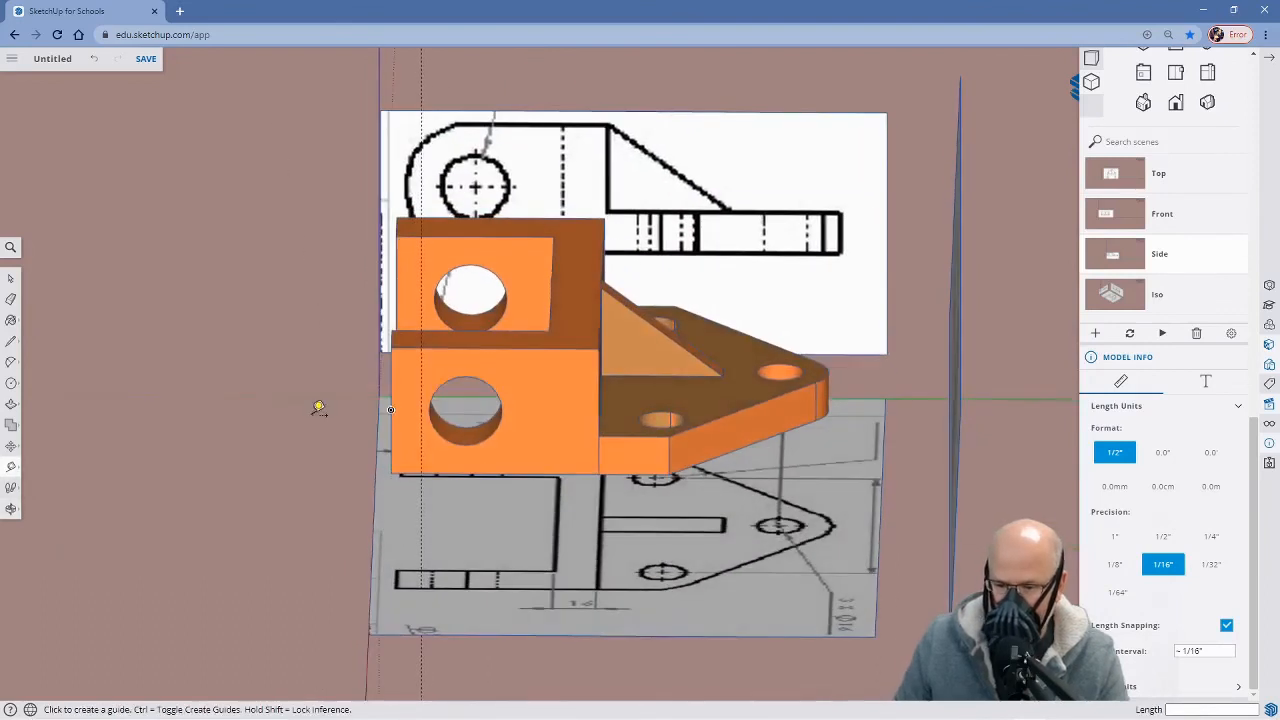
Place a vertical guide 3/16" in from the free end edge on the outer face of the arm nearest the side drawing
mouse_move(339, 415)
middle_down()
mouse_move(340, 428)
mouse_move(597, 470)
mouse_move(771, 389)
middle_up()
click(730, 404)
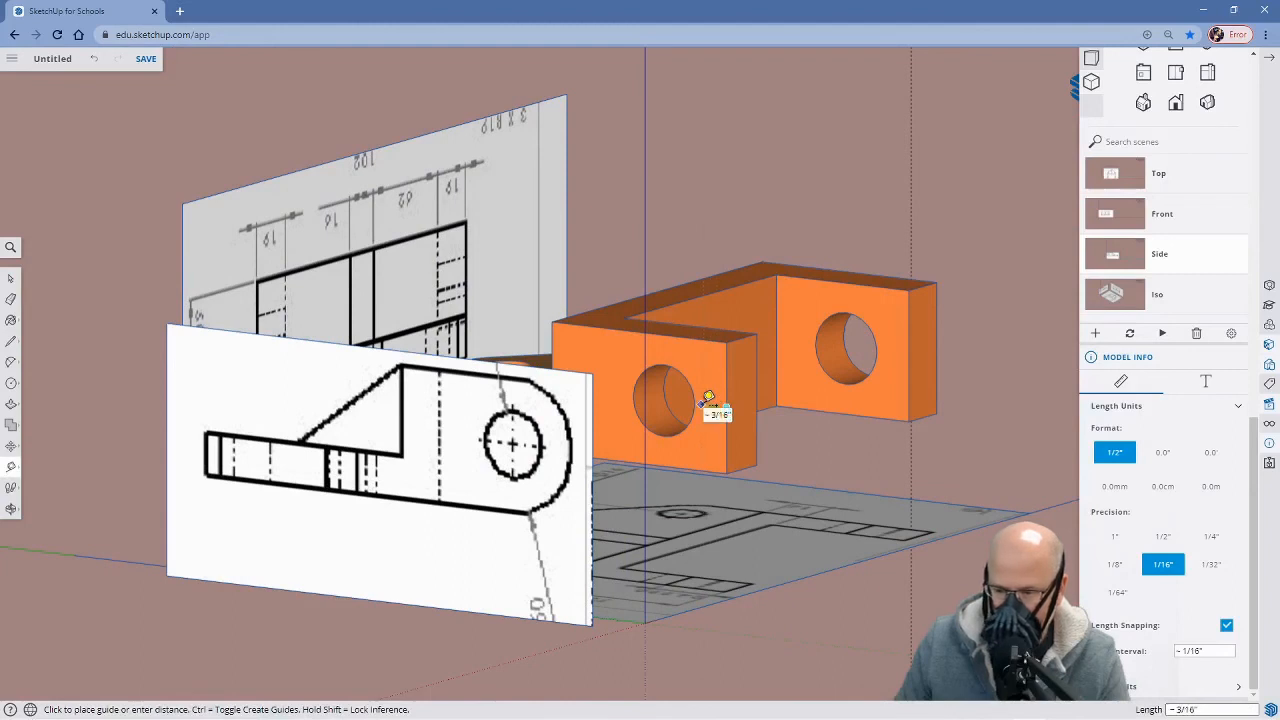
middle_drag(837, 386, 371, 300)
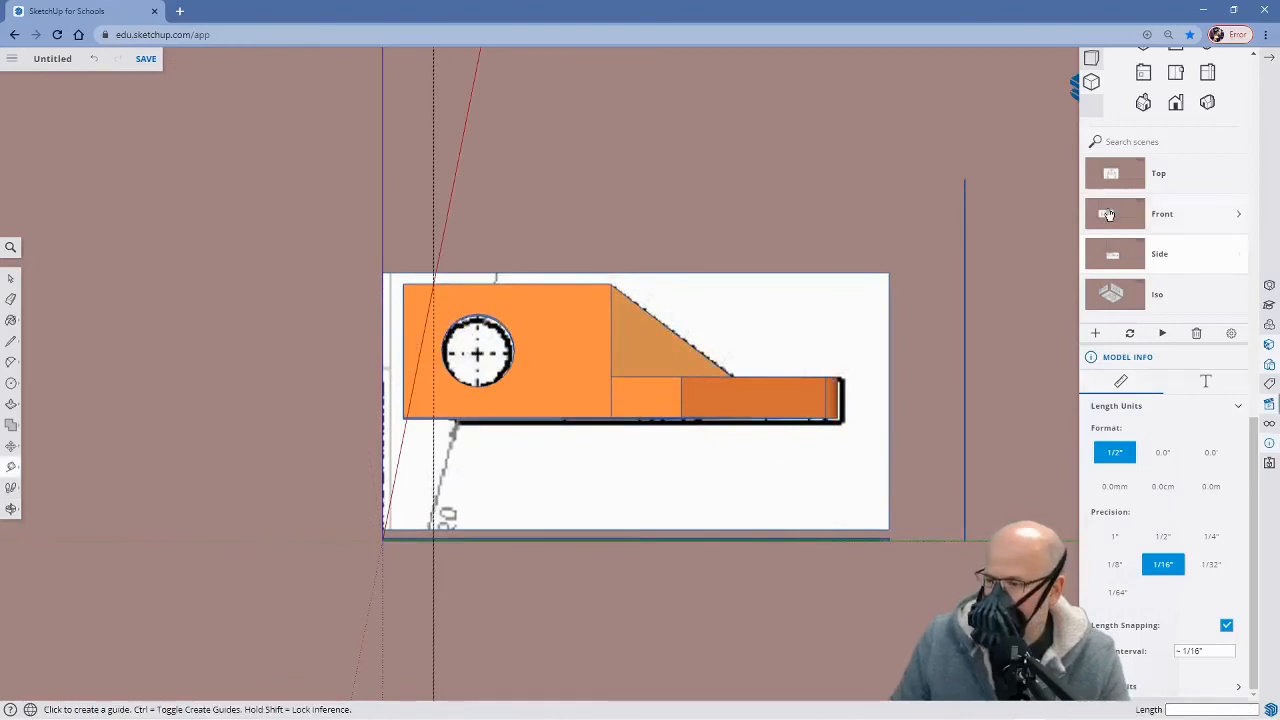
Restore the Side scene and add a guide 5/16" in from the free end edge of the arm farthest from the side drawing
click(1120, 252)
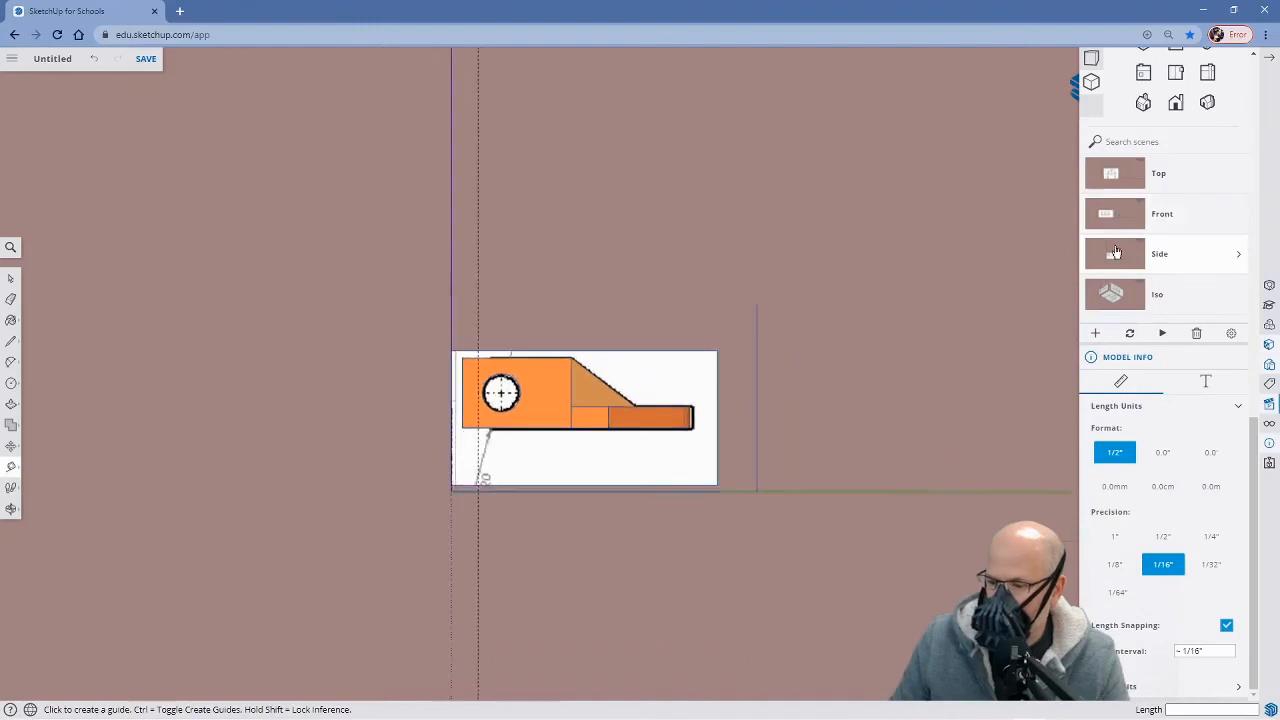
scroll(630, 362, up, 3)
shift+middle_drag(456, 504, 558, 496)
scroll(555, 495, up, 1)
scroll(555, 495, up, 1)
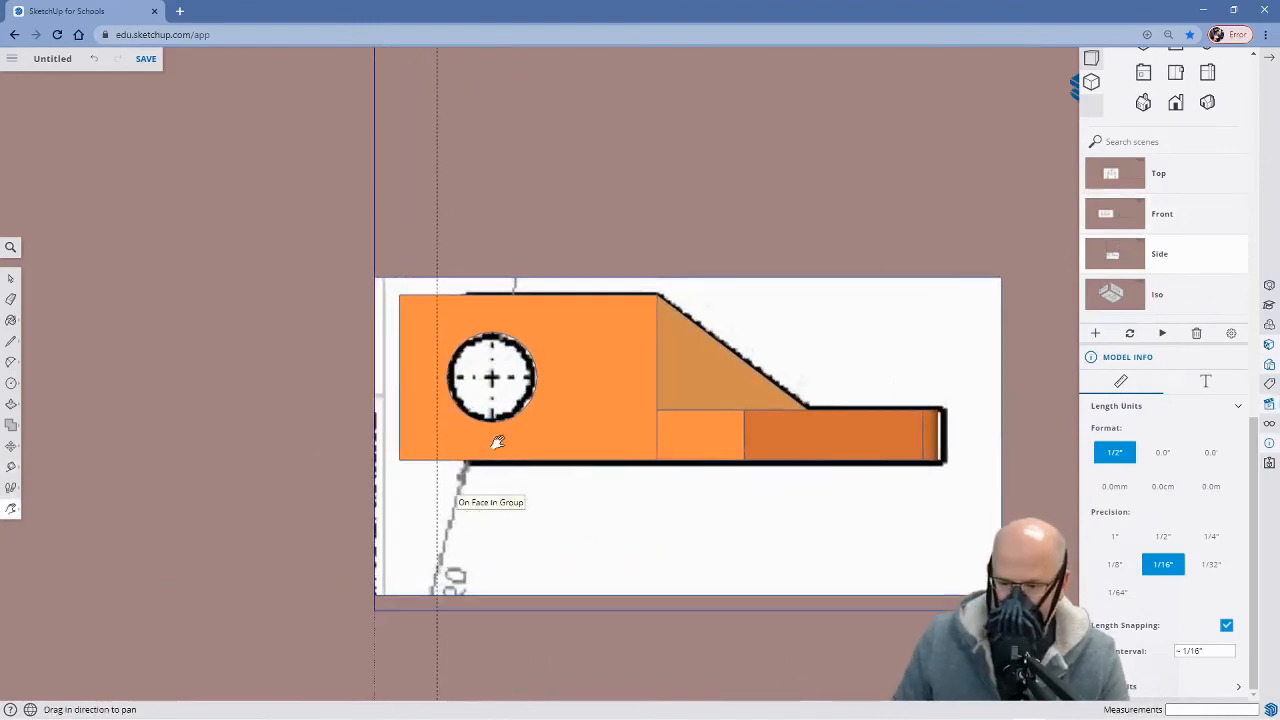
key(t)
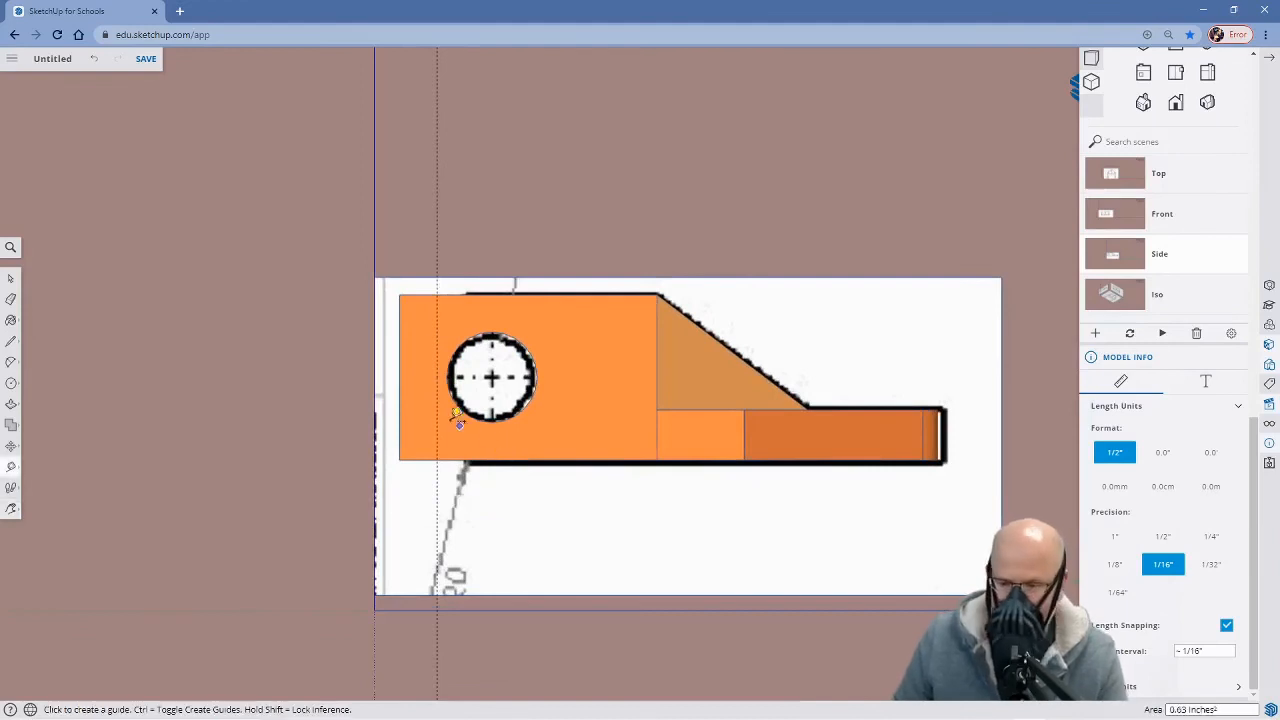
click(399, 377)
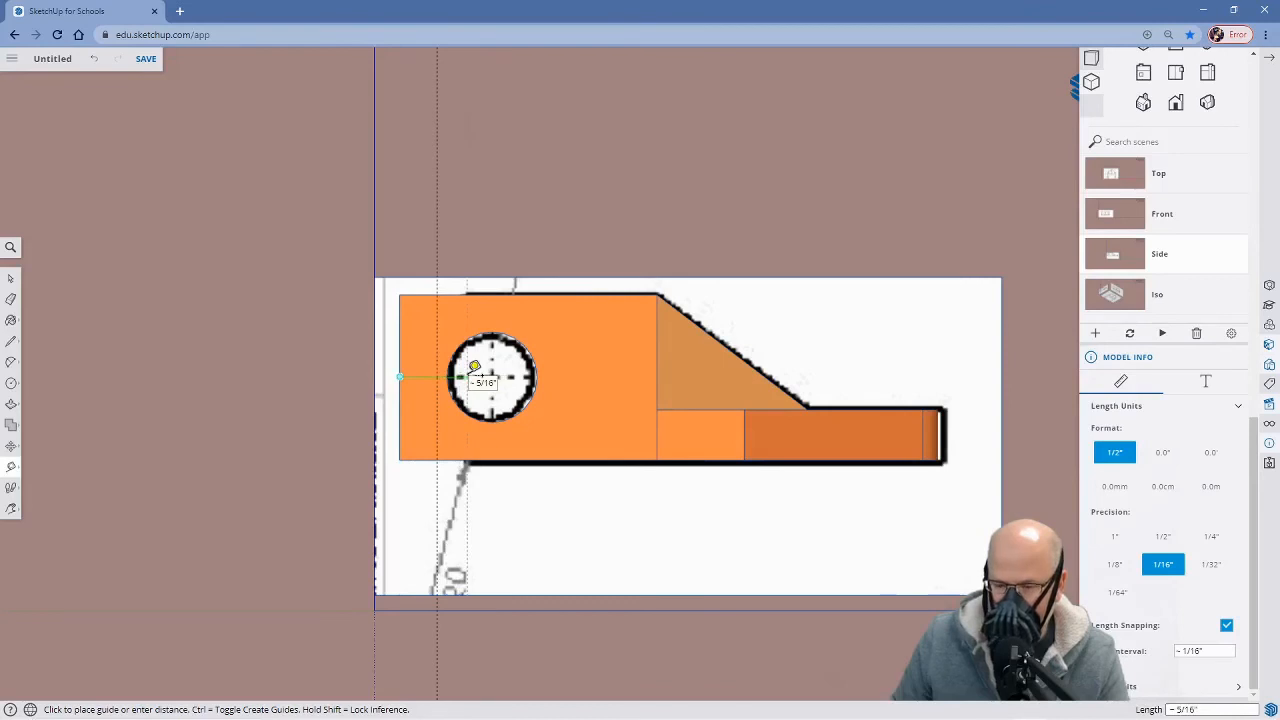
click(475, 367)
Add a matching guide 5/16" in from the free end edge on the outer face of the arm nearest the side drawing
middle_drag(337, 383, 566, 480)
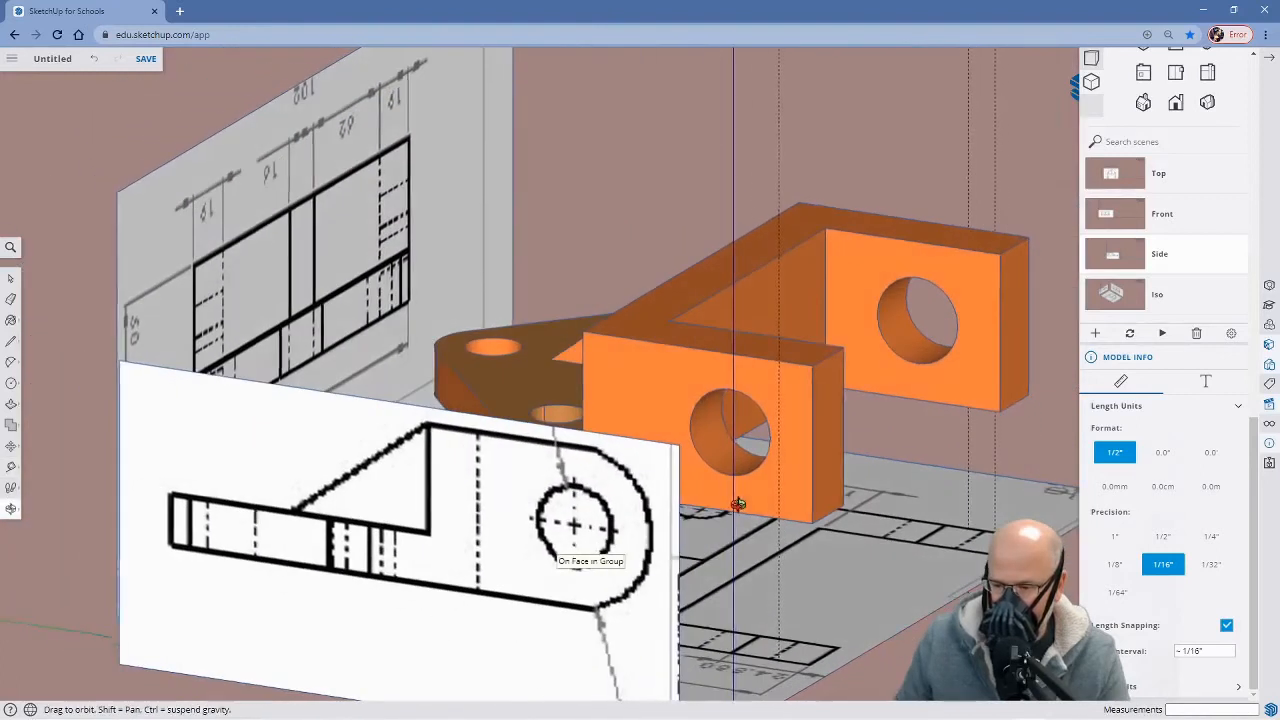
click(817, 440)
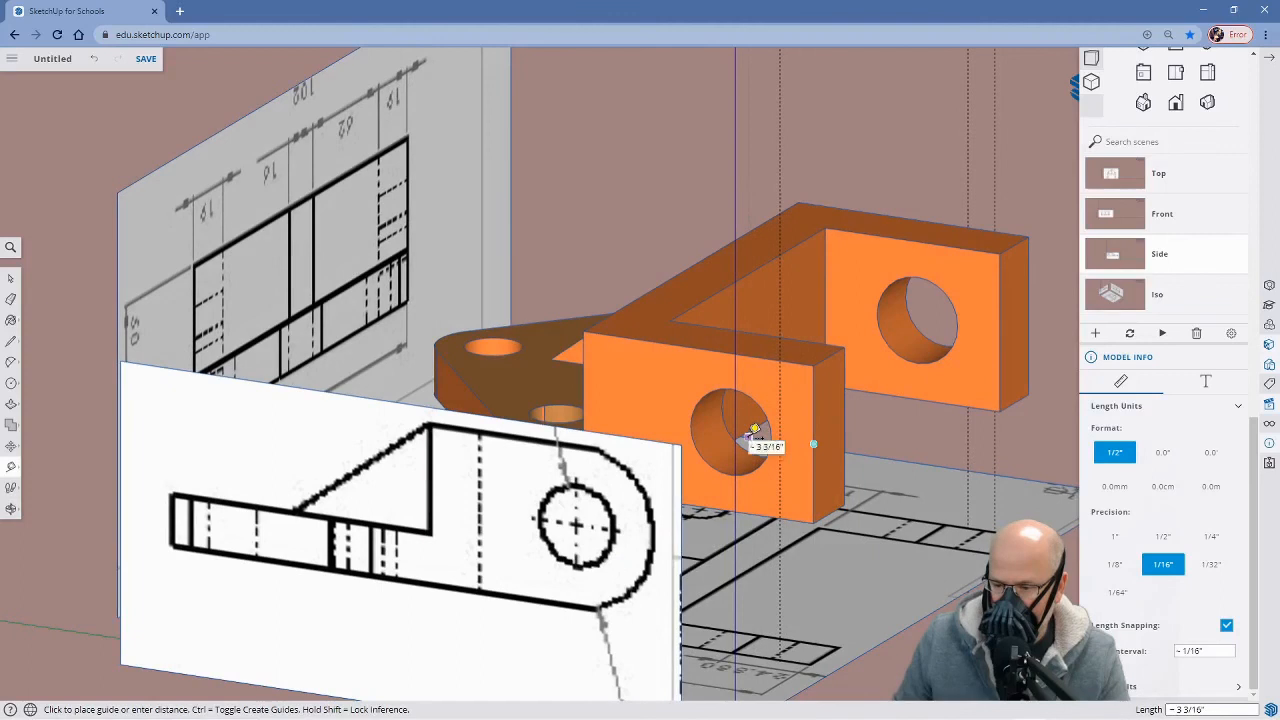
middle_drag(757, 443, 860, 410)
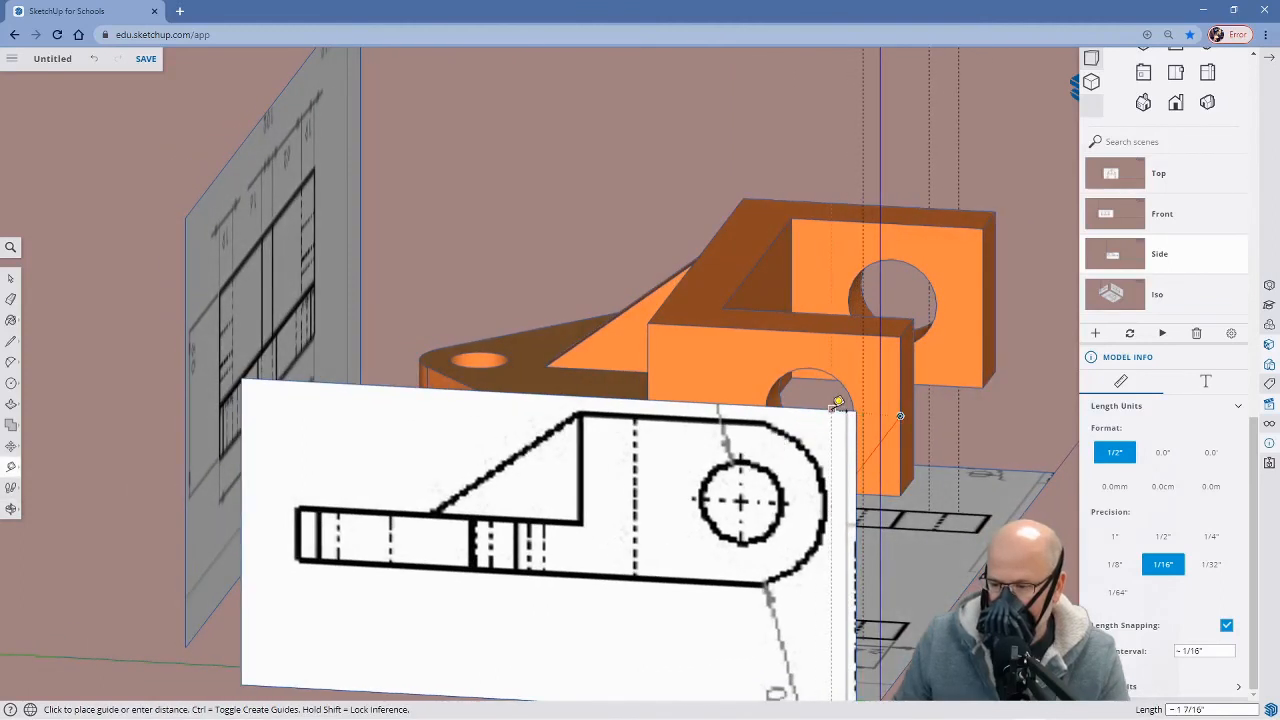
scroll(834, 410, up, 4)
middle_drag(883, 411, 774, 418)
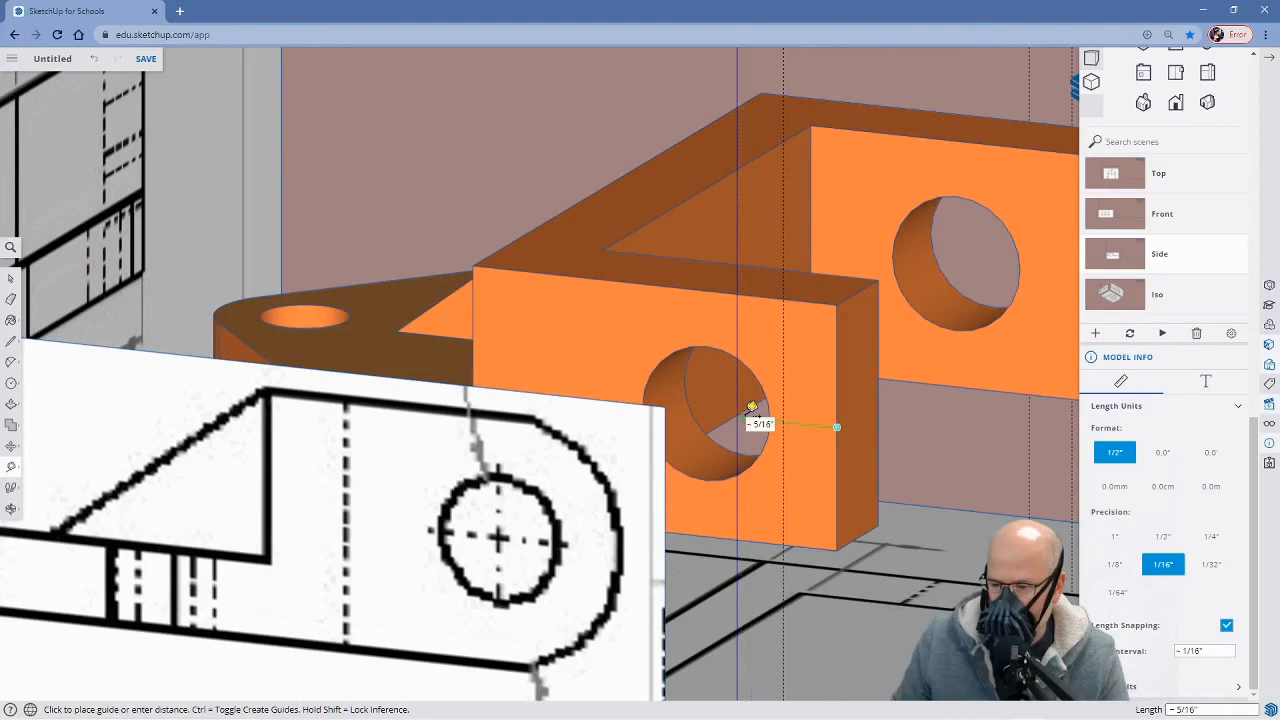
click(752, 407)
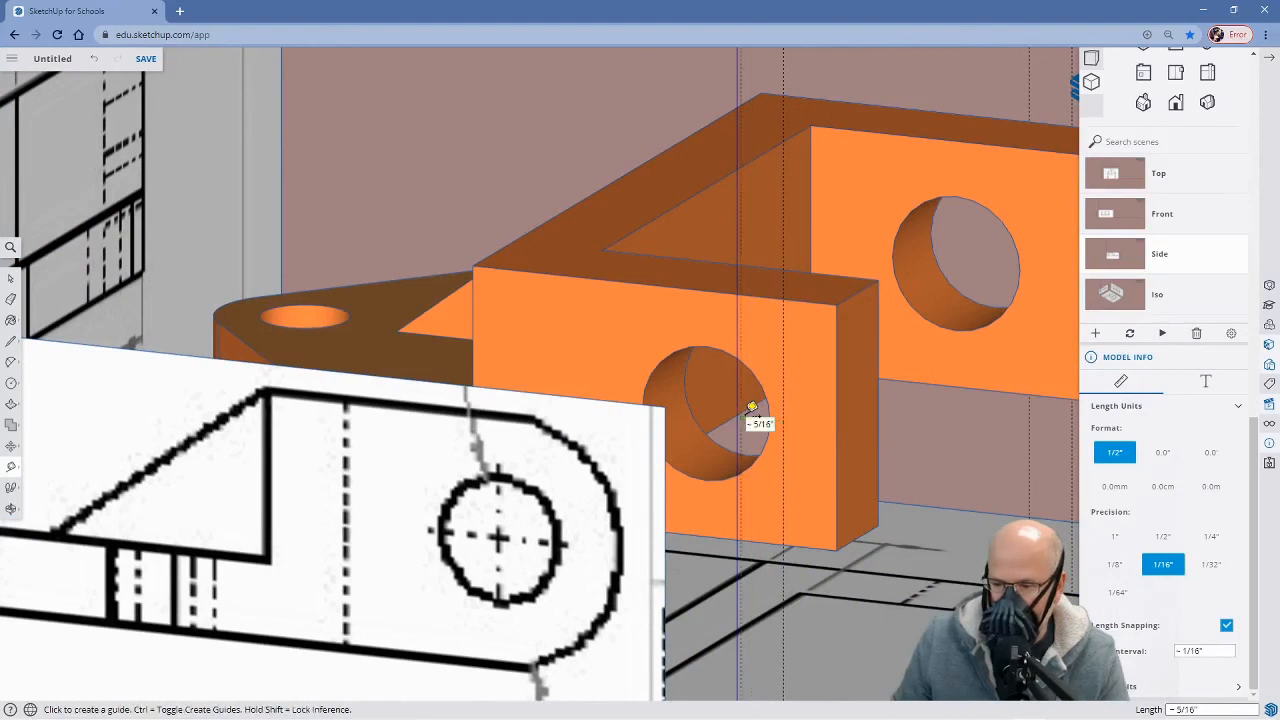
Restore the Side scene and turn on X-ray to compare the arm with the side drawing's rounded end
mouse_move(894, 434)
middle_down()
mouse_move(677, 489)
mouse_move(741, 481)
mouse_move(726, 491)
mouse_move(560, 451)
mouse_move(765, 468)
mouse_move(357, 443)
mouse_move(354, 374)
mouse_move(333, 338)
mouse_move(359, 354)
middle_up()
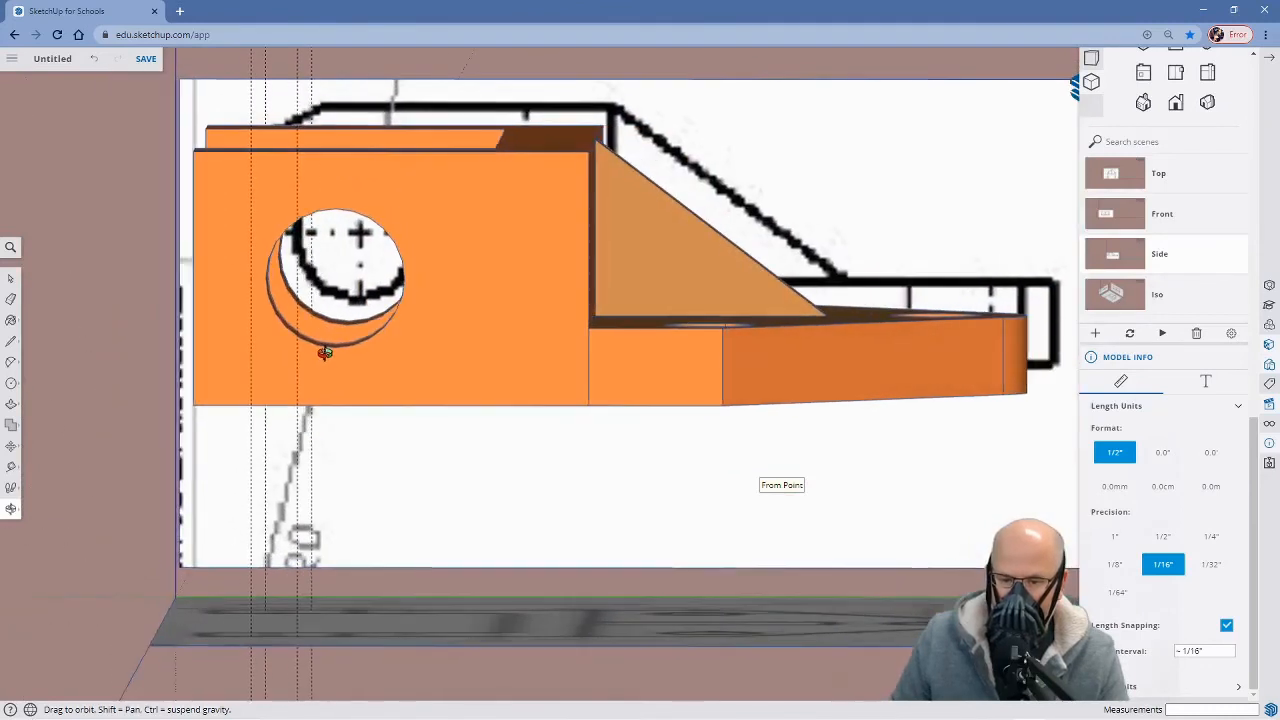
key(t)
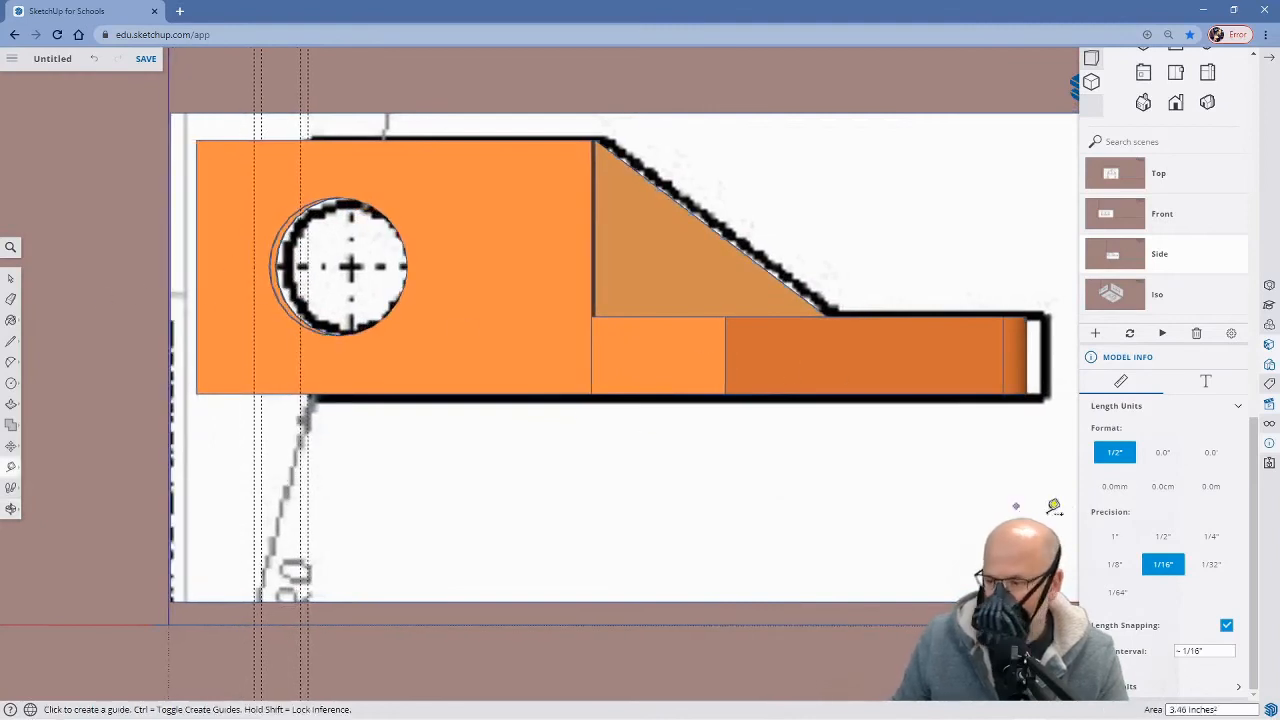
click(1125, 262)
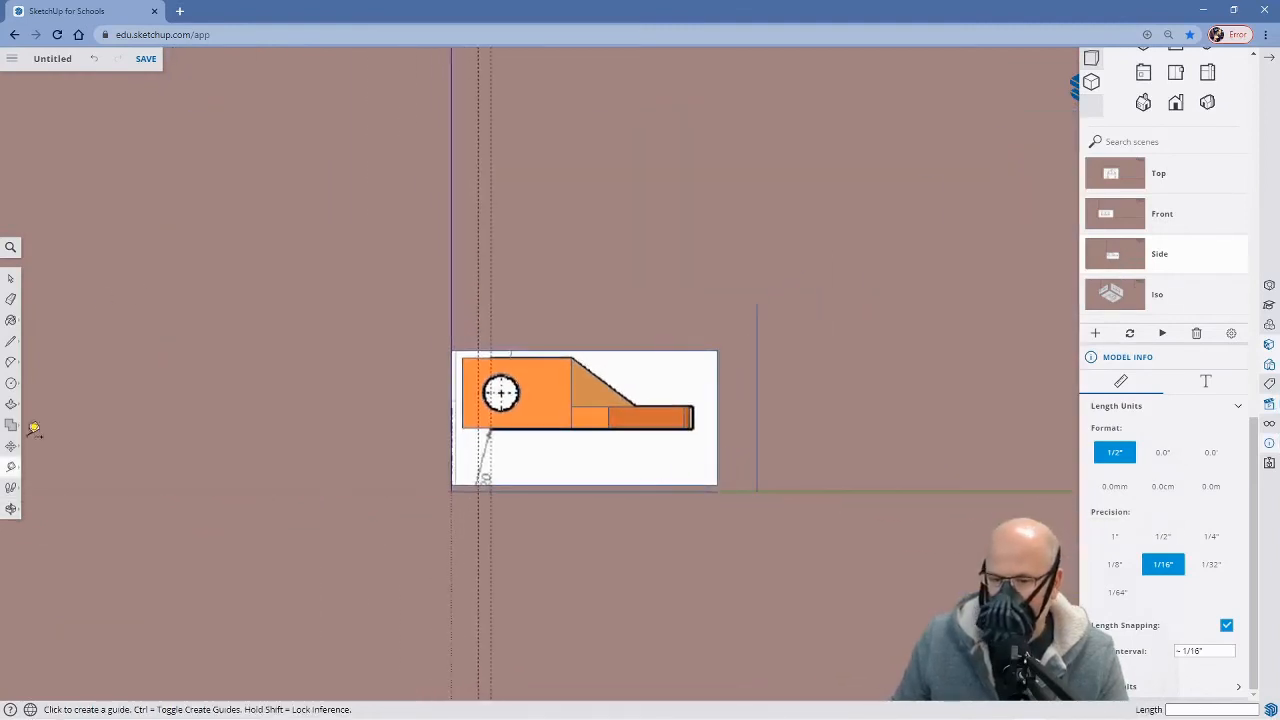
click(10, 247)
text(x)
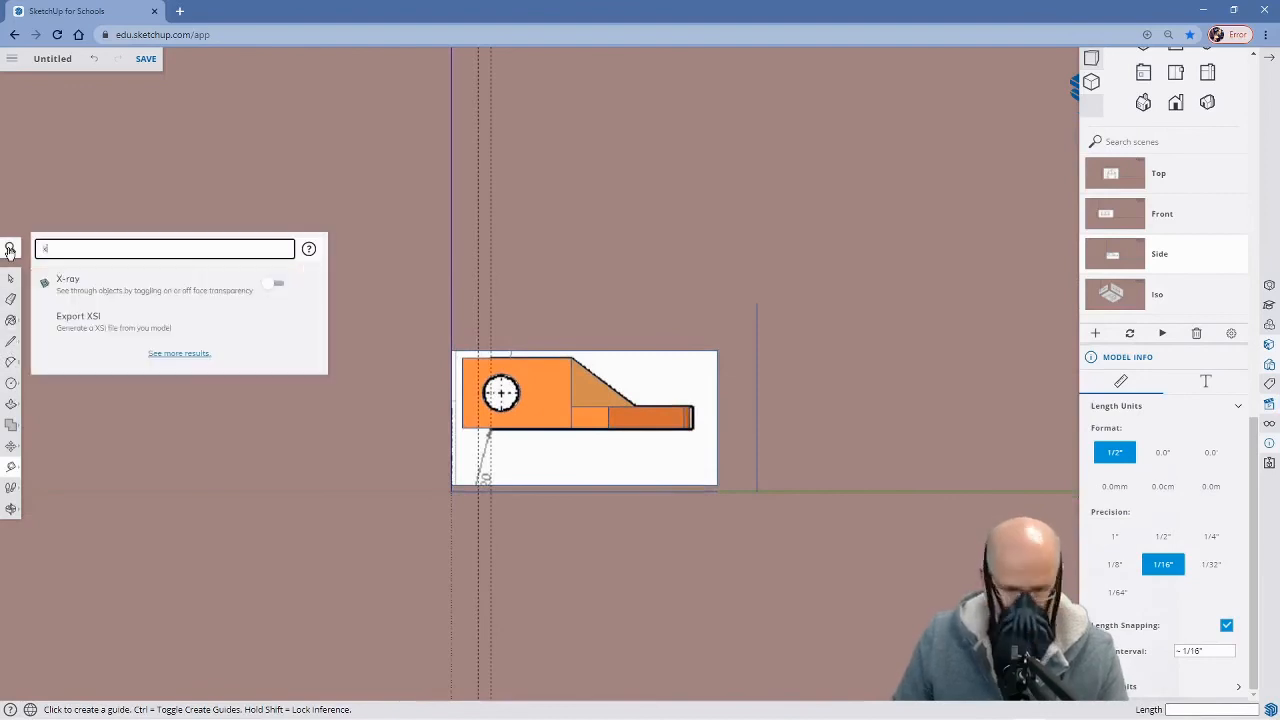
click(276, 284)
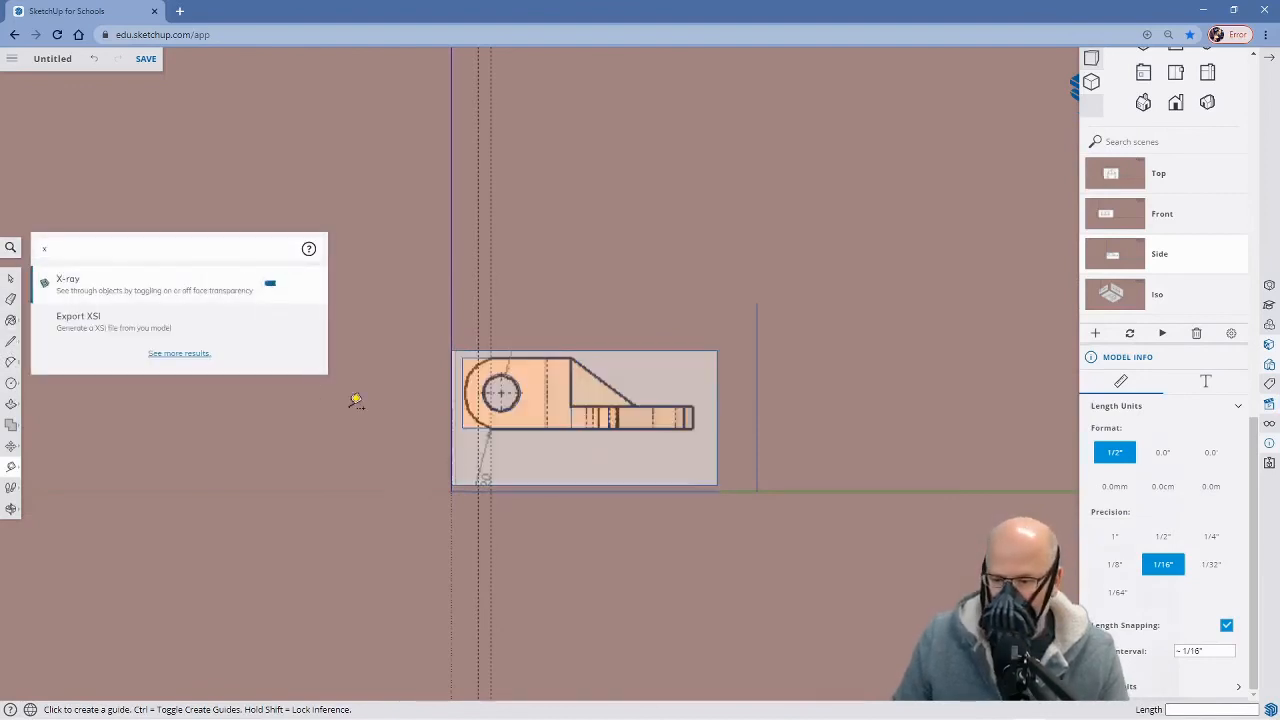
scroll(445, 435, up, 2)
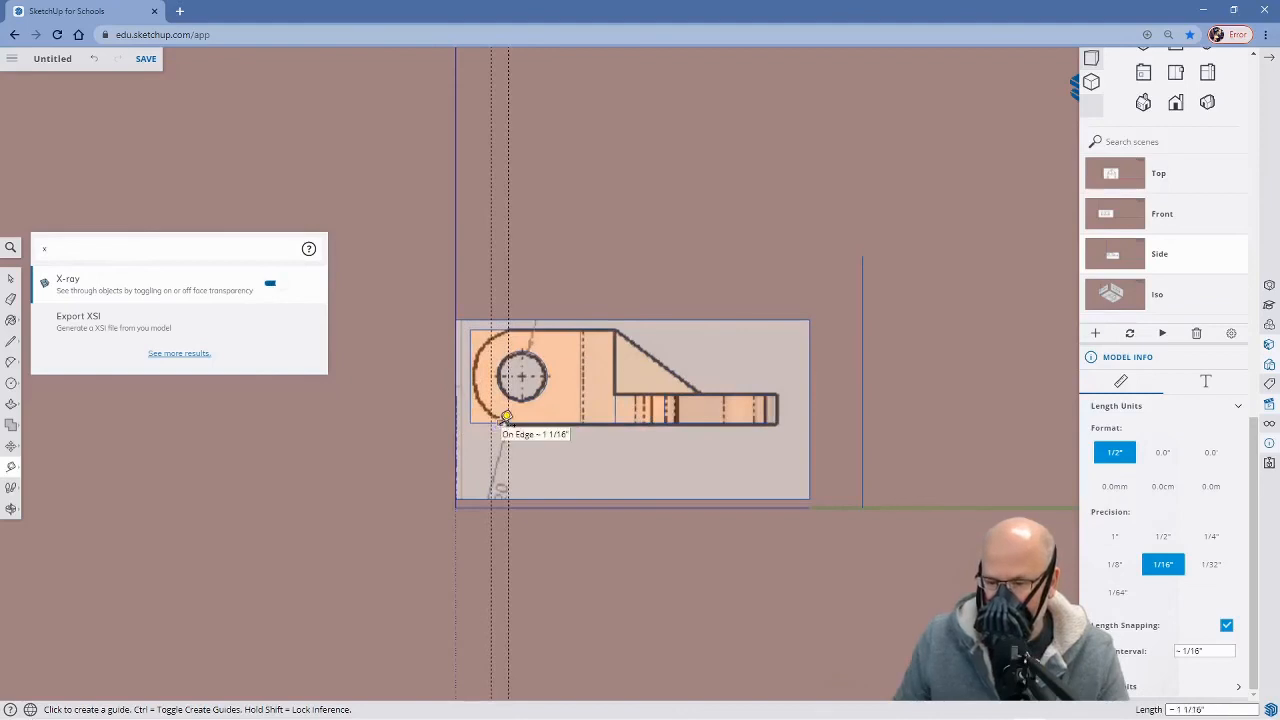
scroll(503, 418, up, 2)
scroll(506, 416, up, 1)
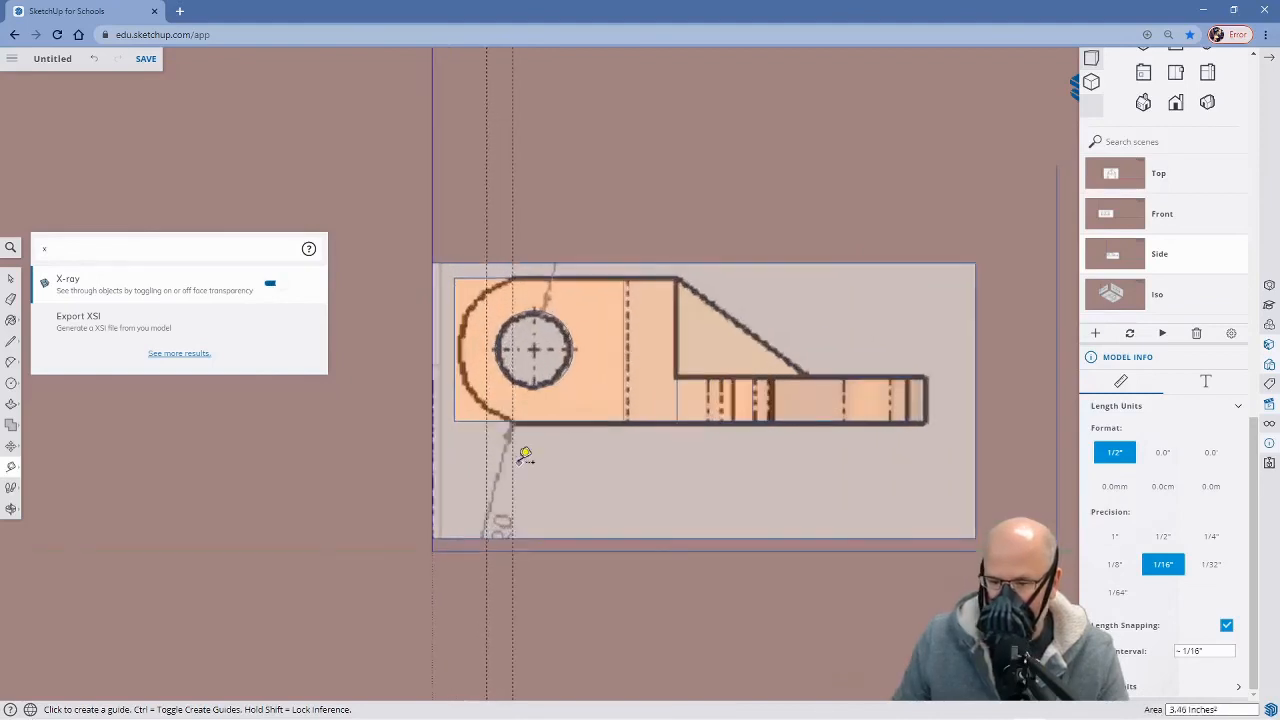
Draw two lines about 7/16" long from where the 5/16" guide meets the arm's upper and lower edges to the end edge's midpoint
key(l)
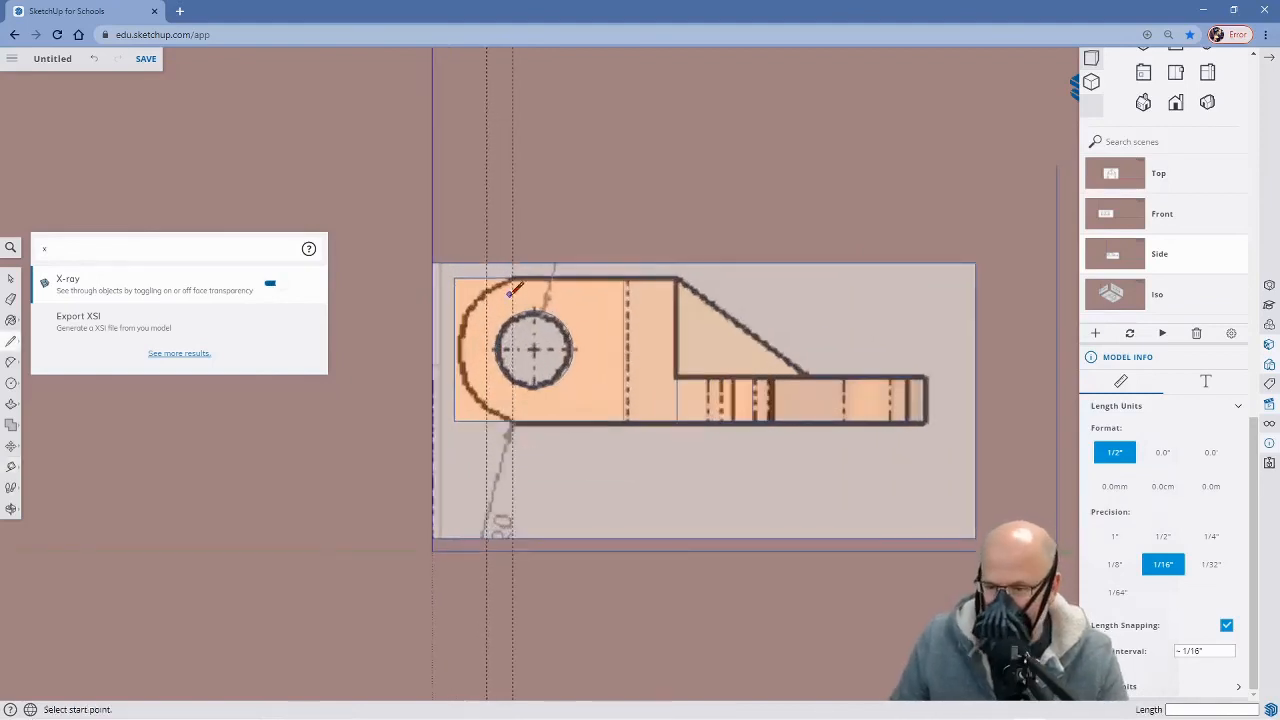
click(512, 278)
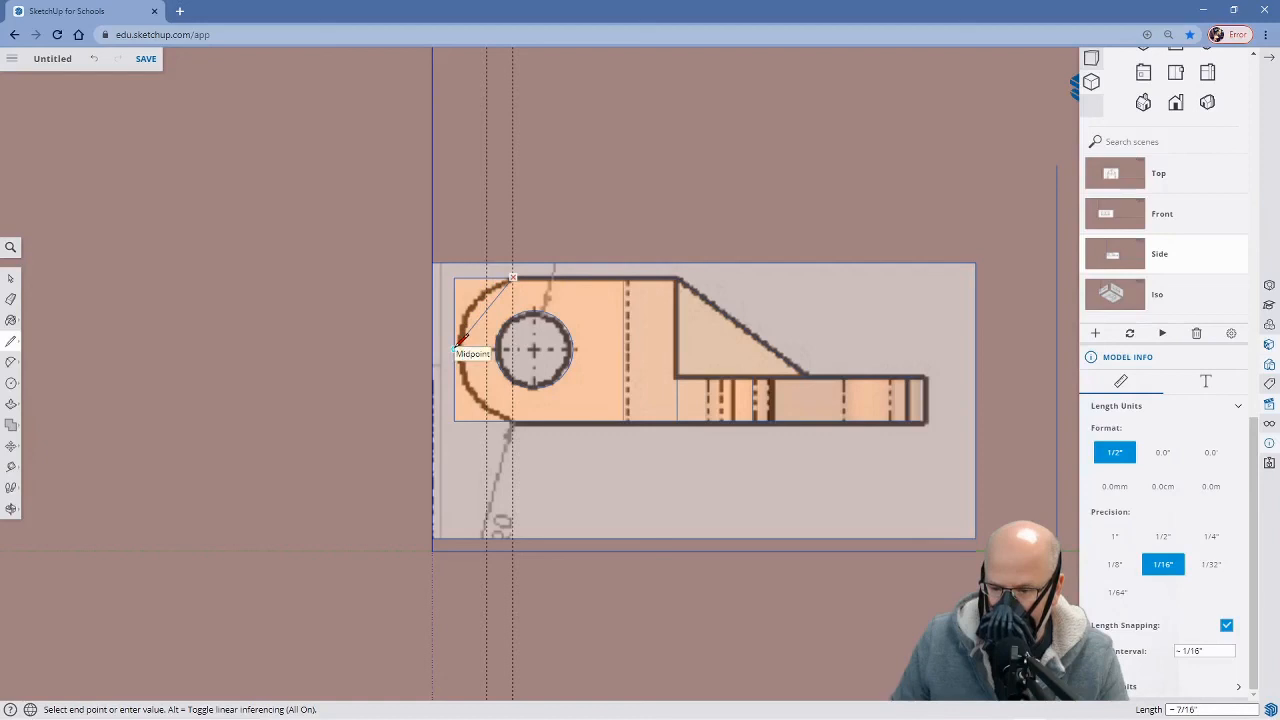
click(459, 343)
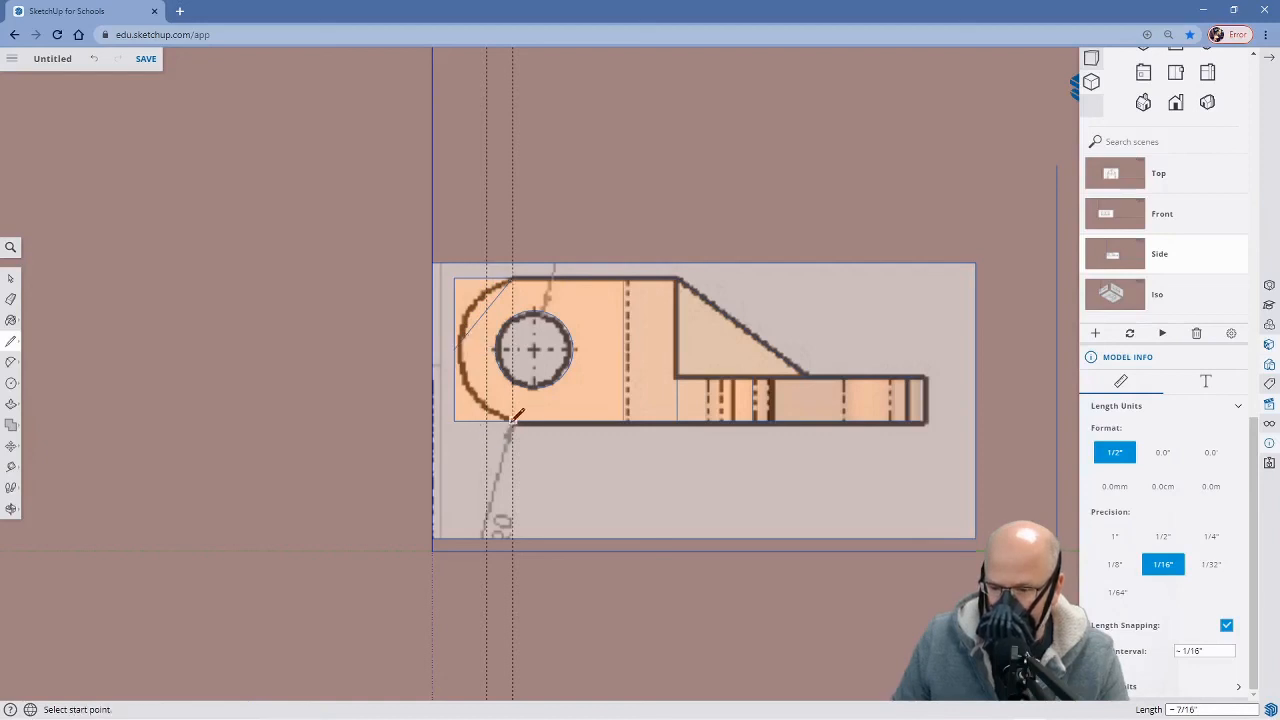
click(512, 421)
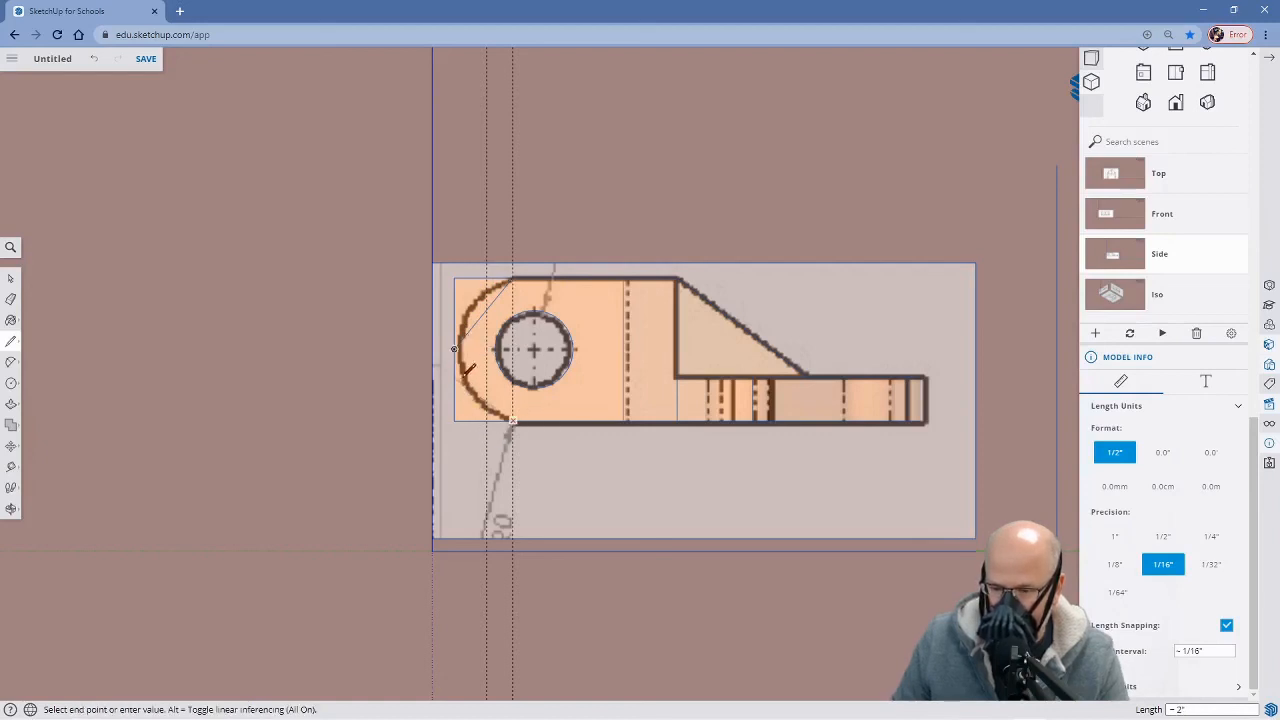
click(462, 342)
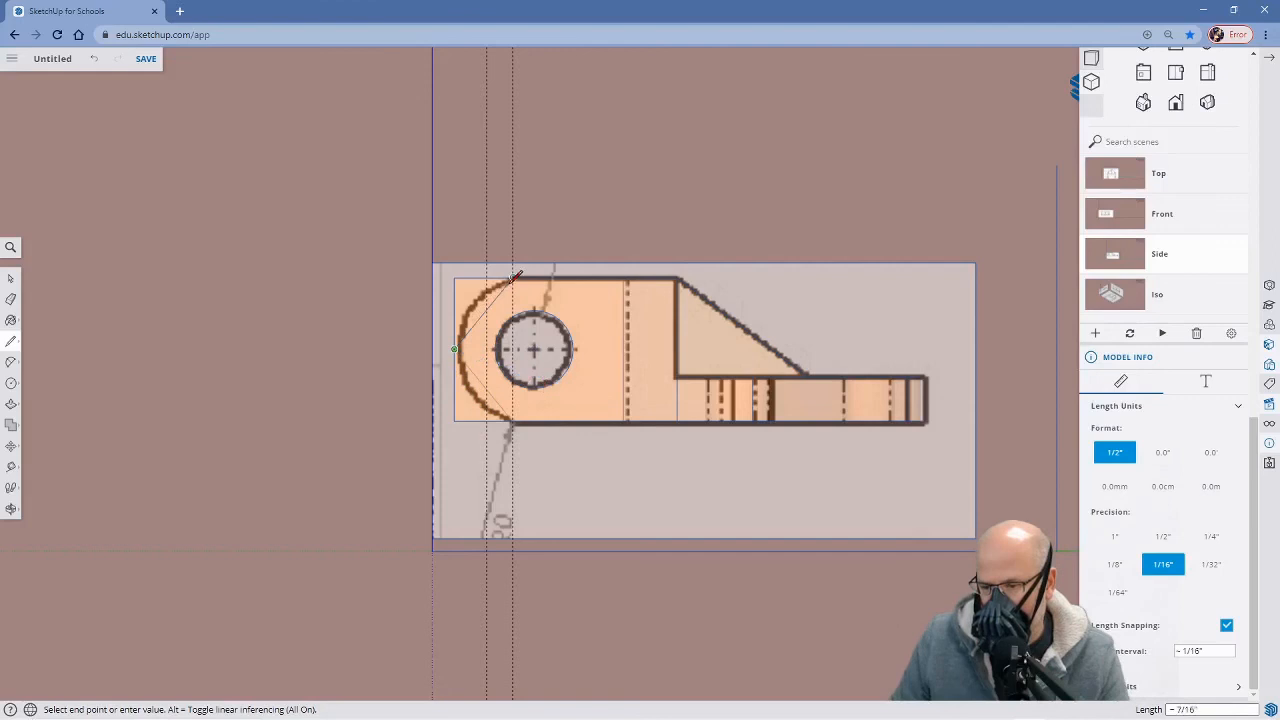
Draw an arc with a 1/16" bulge from the end edge's midpoint to where the guide meets the arm's upper edge
key(a)
click(456, 348)
click(512, 278)
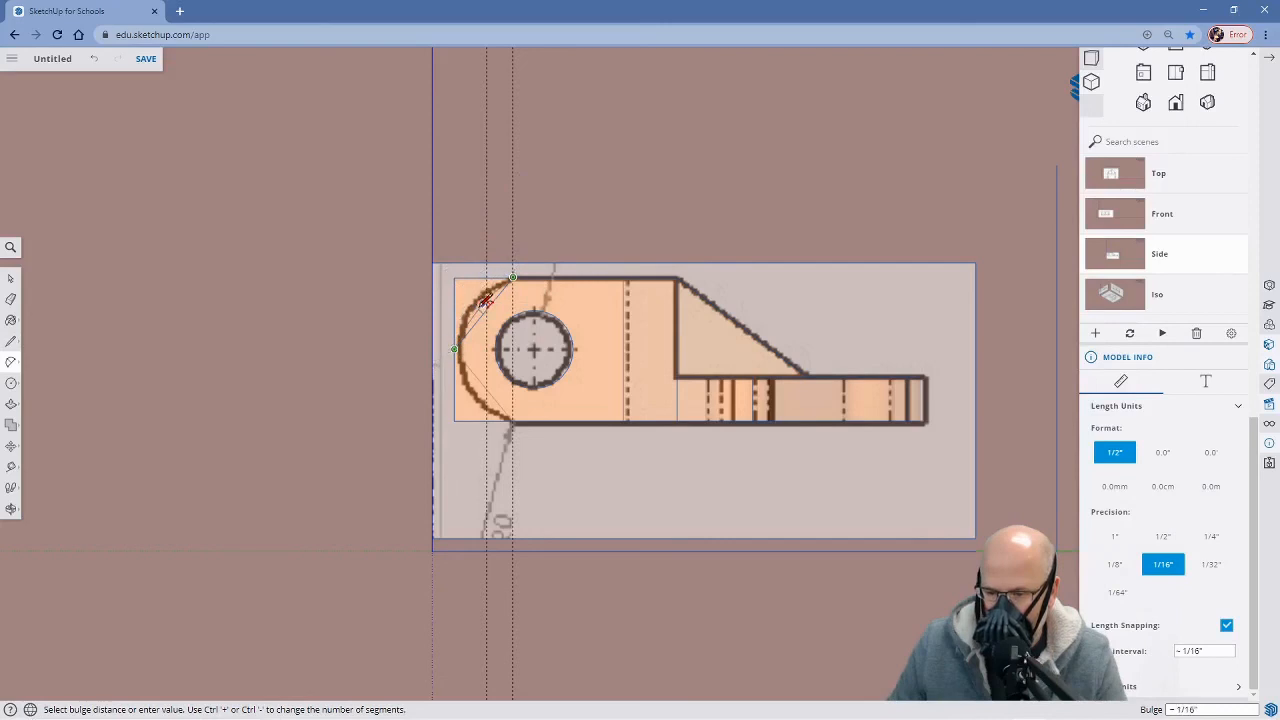
middle_drag(479, 291, 492, 290)
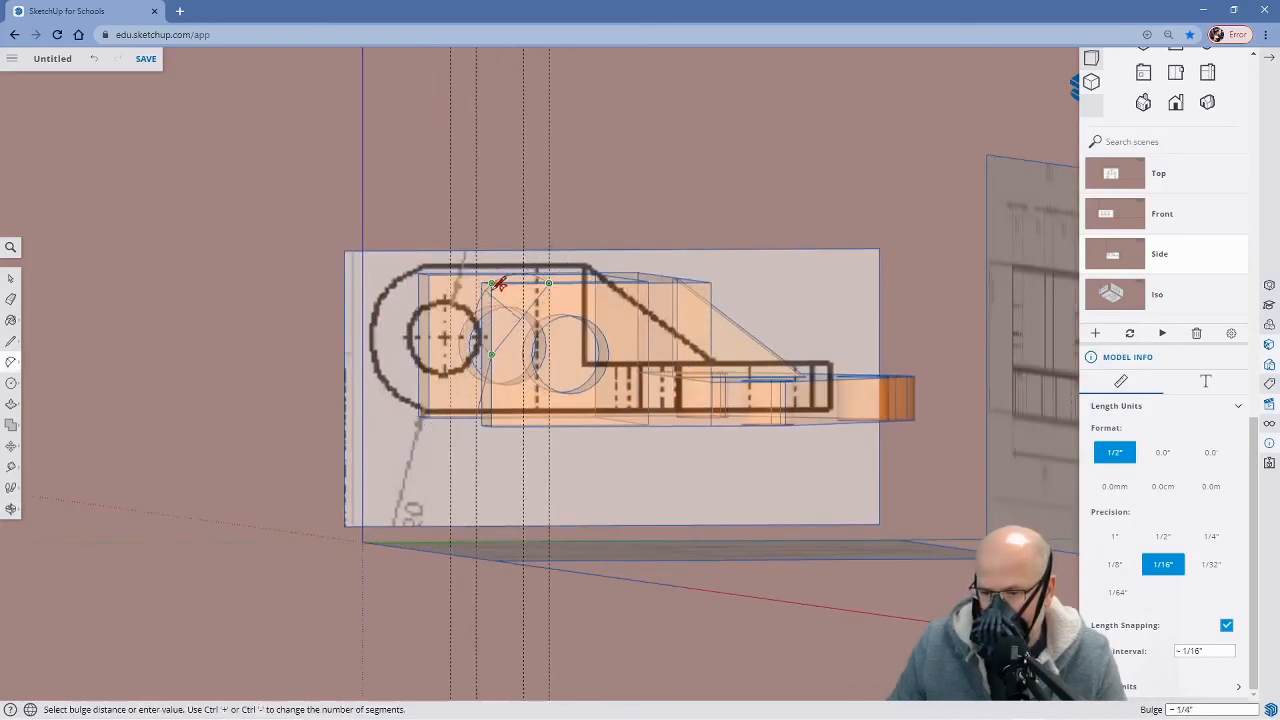
scroll(500, 280, down, 3)
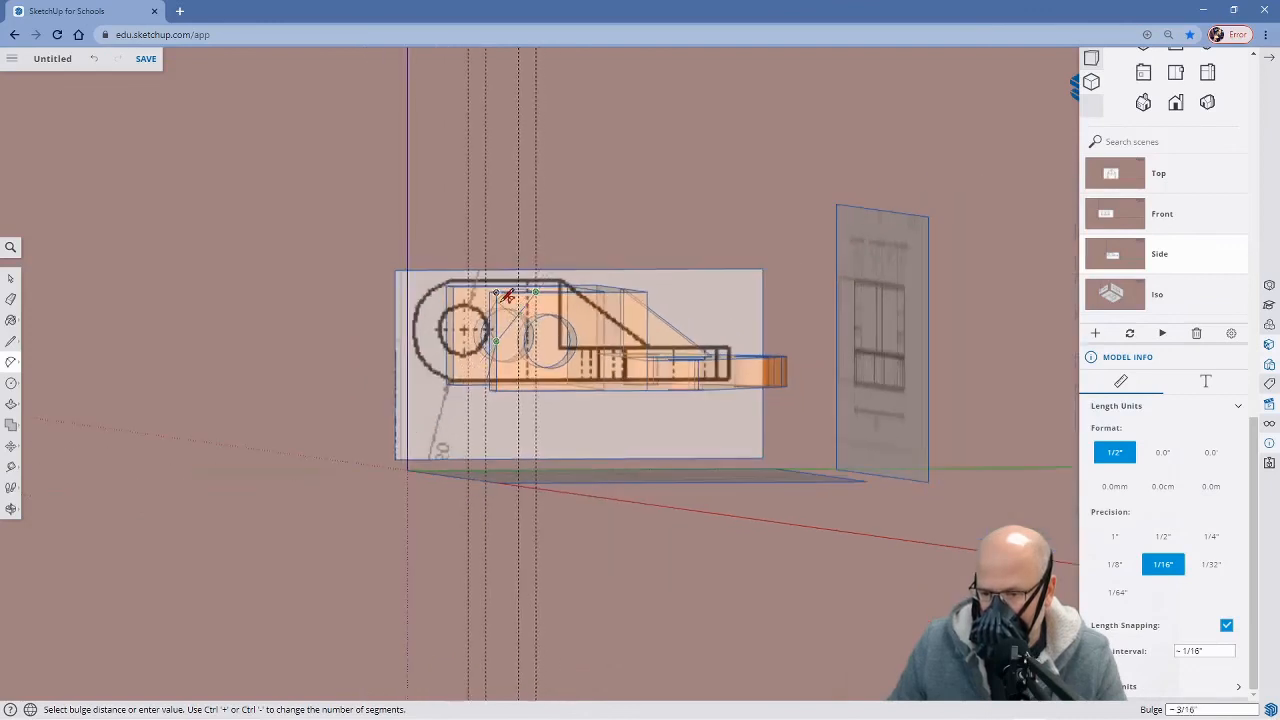
scroll(508, 296, down, 1)
scroll(508, 296, up, 5)
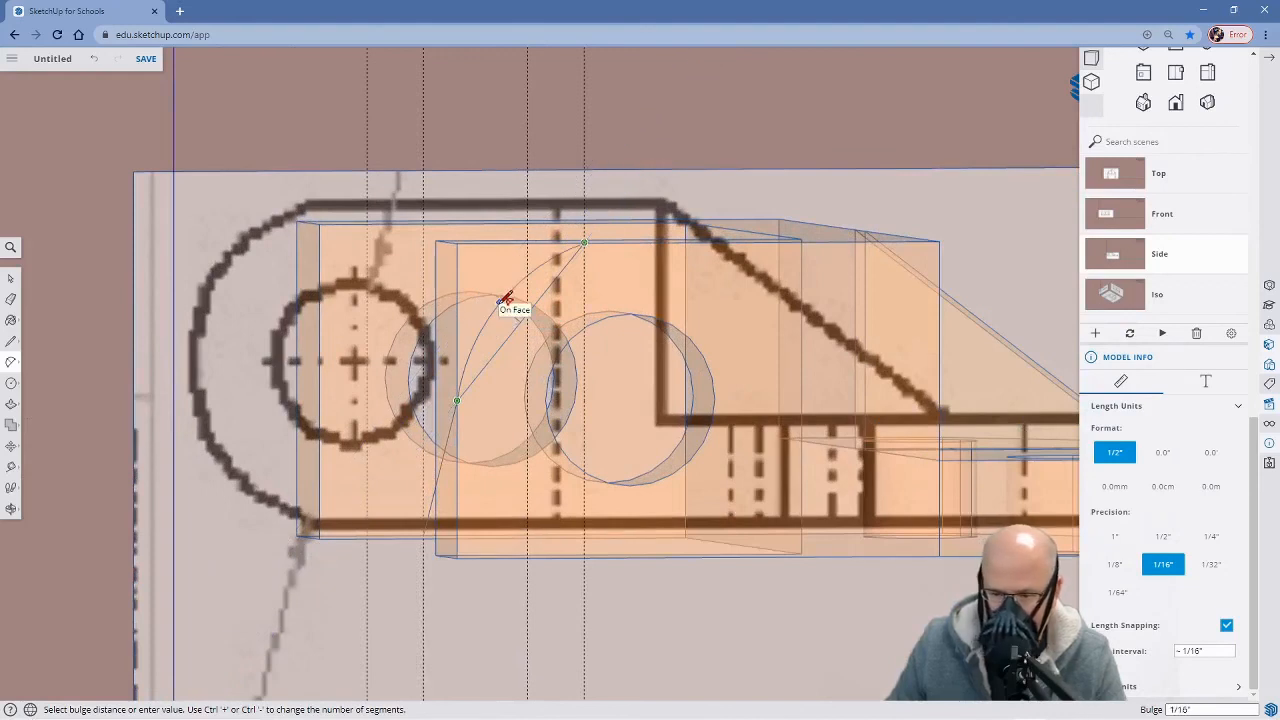
click(504, 299)
scroll(555, 315, down, 2)
Draw a matching arc with a 1/16" bulge from the end edge's midpoint to where the guide meets the lower edge
middle_drag(576, 330, 500, 343)
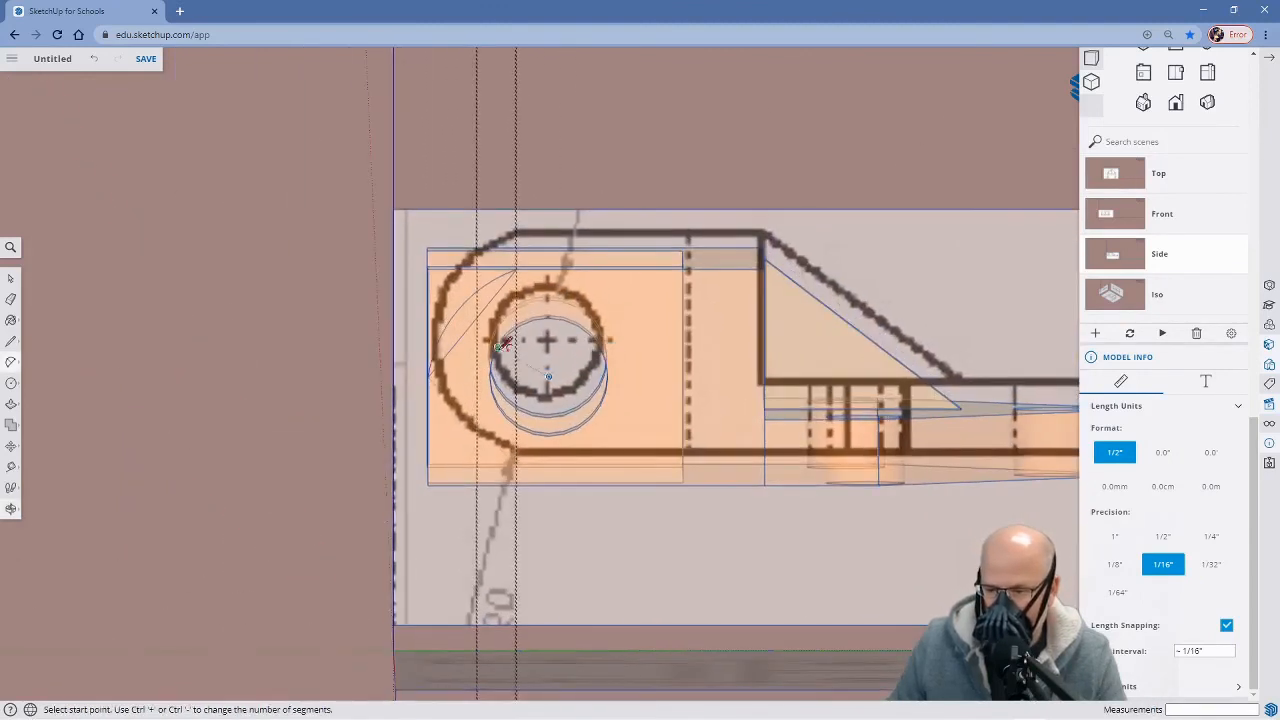
click(429, 376)
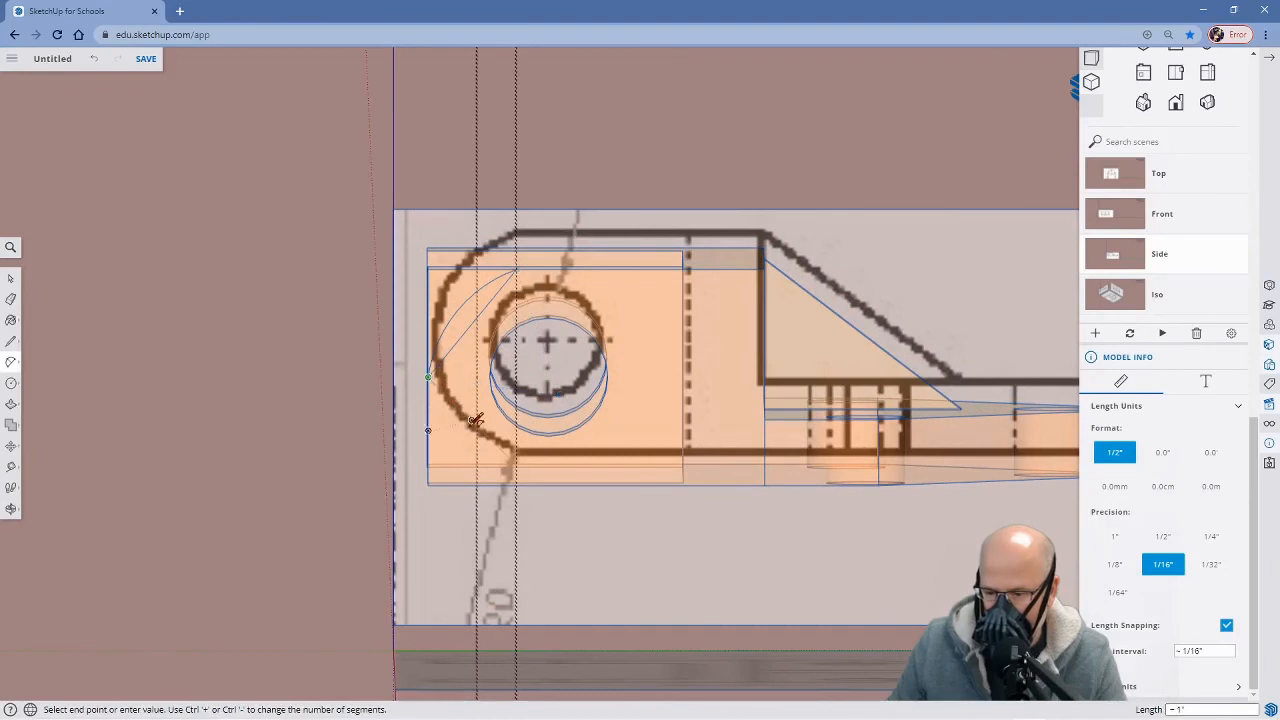
scroll(524, 460, down, 3)
middle_drag(524, 460, 771, 395)
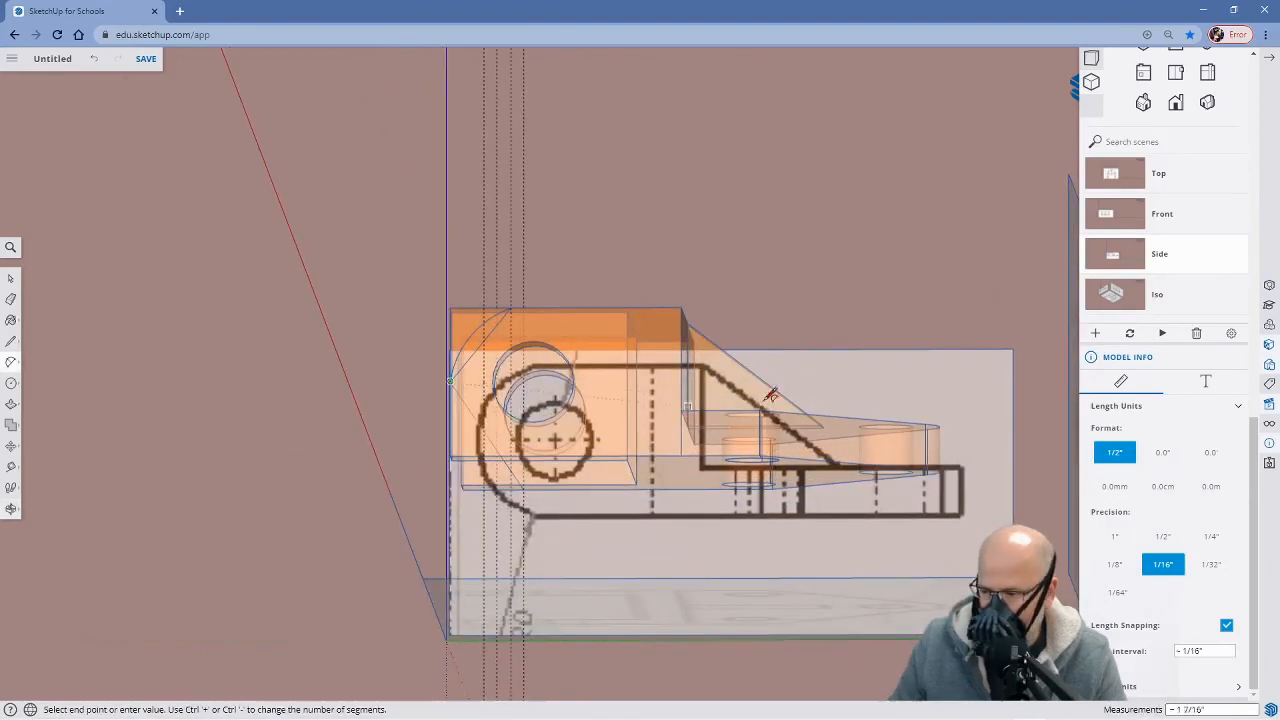
click(1110, 260)
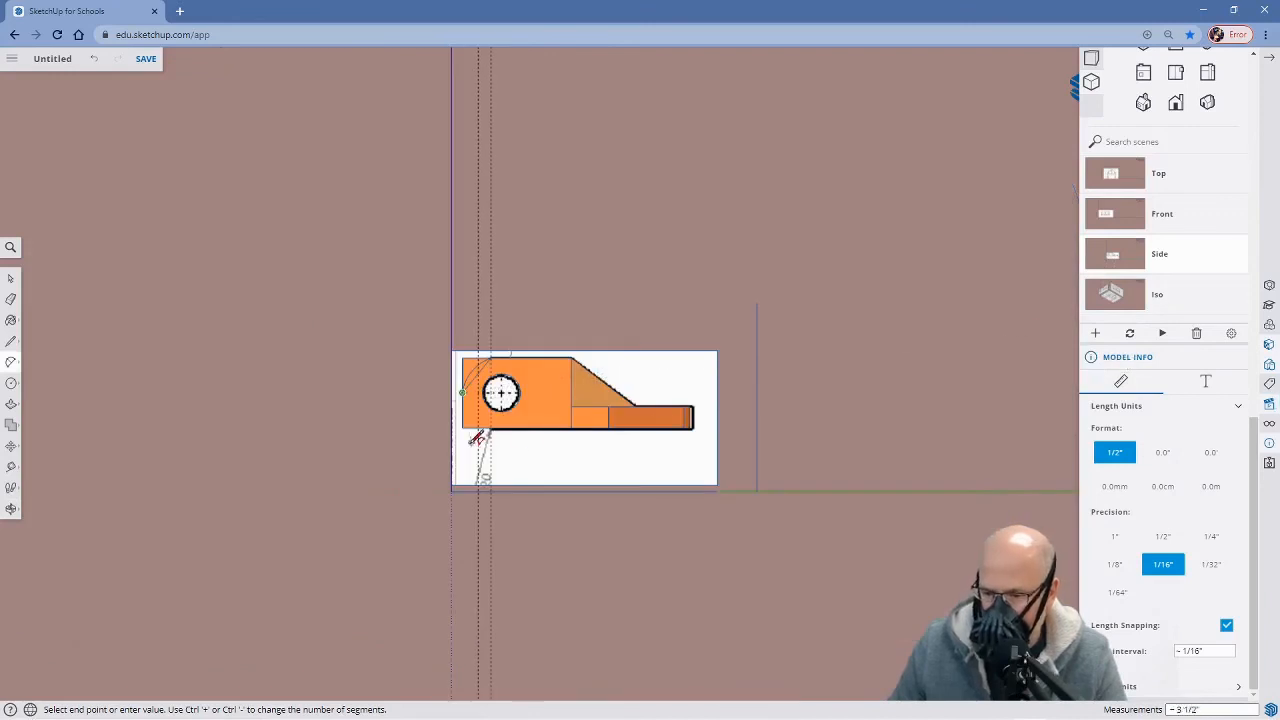
scroll(478, 438, up, 3)
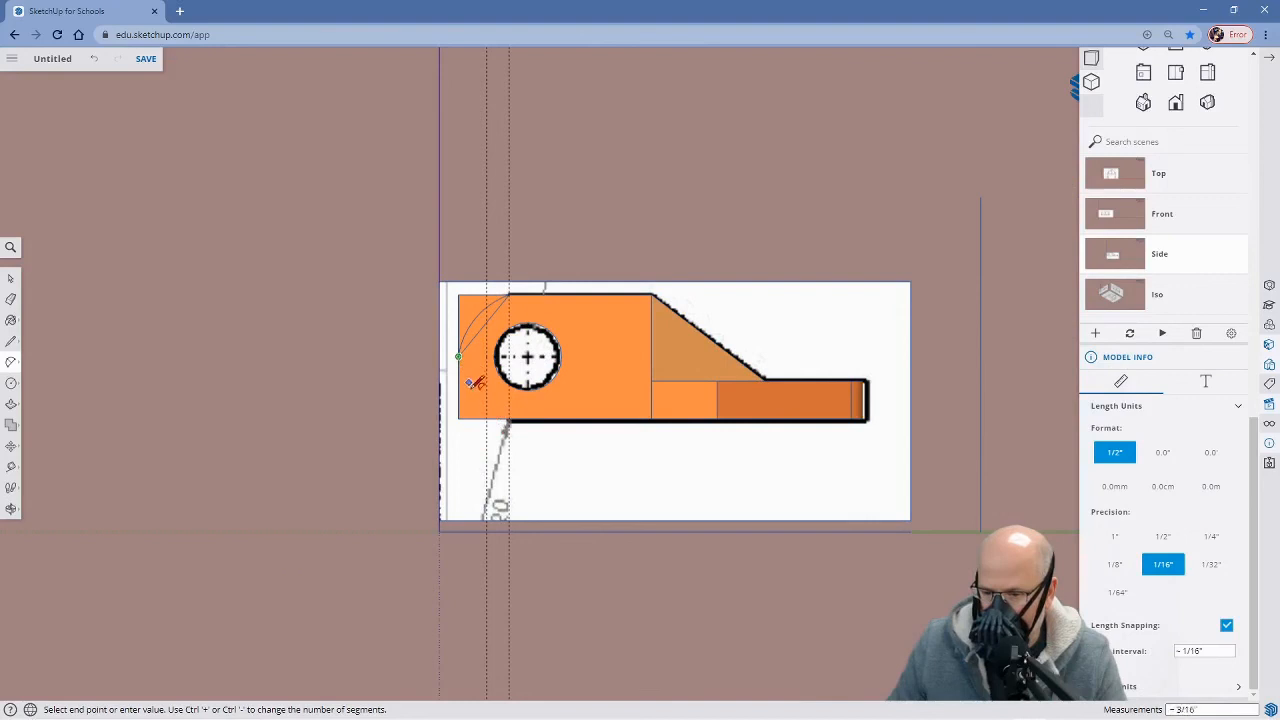
click(508, 418)
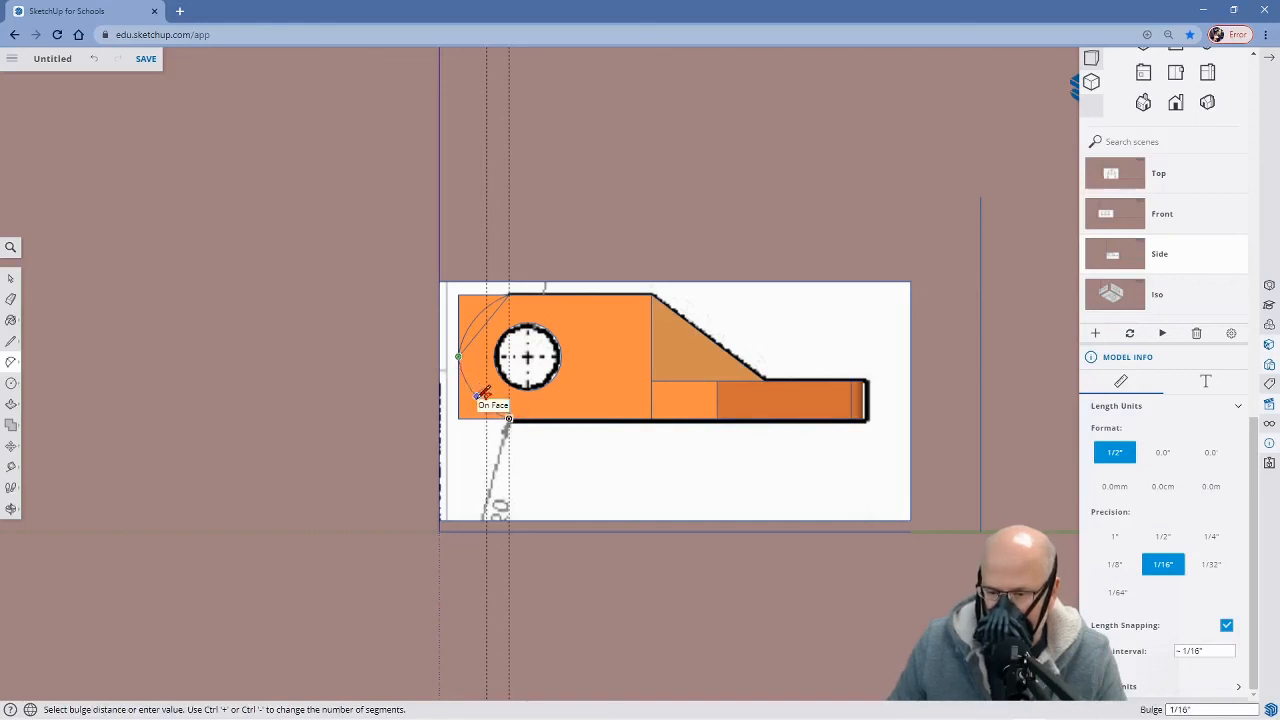
click(483, 393)
Push the two corner faces outside the arcs through the arm's full thickness, about 1/4", to round its free end
middle_drag(529, 437, 614, 443)
key(p)
click(506, 419)
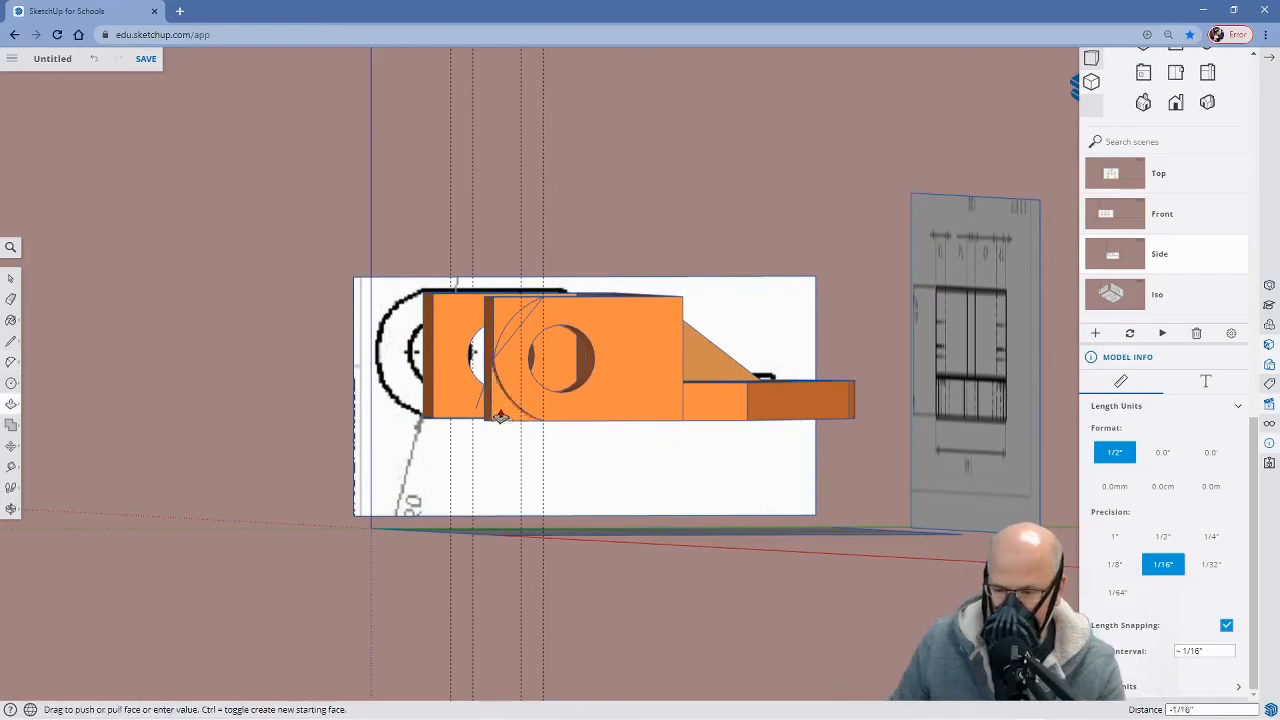
click(507, 379)
click(506, 316)
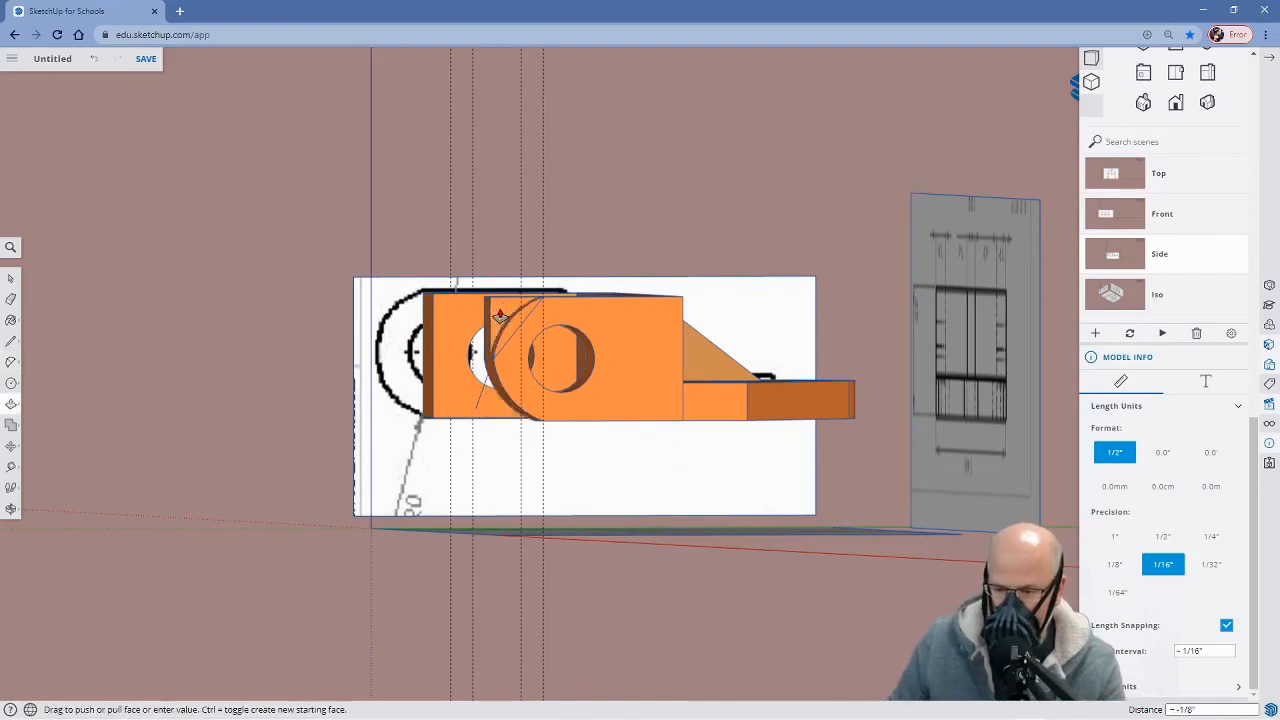
click(487, 314)
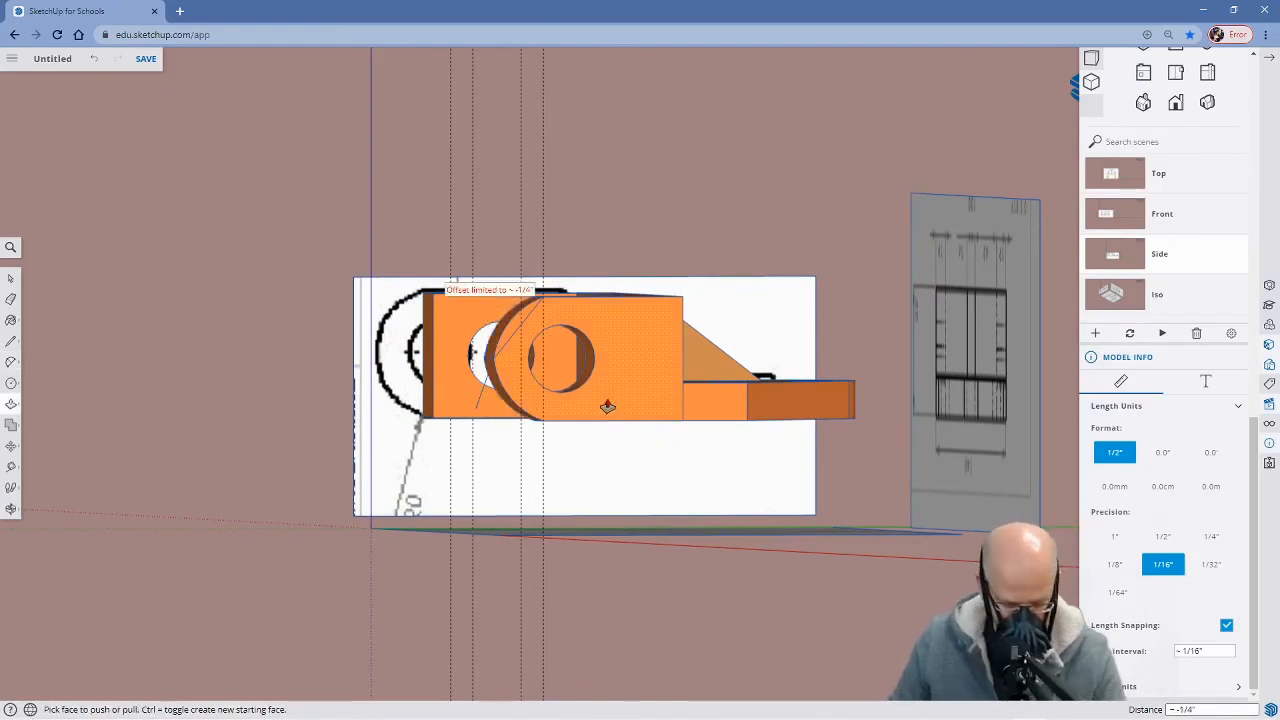
Erase the leftover diagonal construction lines around the rounded arm's free end
key(e)
mouse_move(517, 343)
middle_down()
mouse_move(530, 380)
mouse_move(520, 420)
mouse_move(515, 410)
mouse_move(563, 481)
mouse_move(851, 514)
mouse_move(729, 486)
mouse_move(708, 464)
middle_up()
mouse_move(568, 438)
middle_down()
mouse_move(654, 528)
mouse_move(673, 468)
mouse_move(351, 291)
mouse_move(449, 349)
mouse_move(505, 472)
mouse_move(429, 474)
mouse_move(851, 503)
mouse_move(572, 498)
mouse_move(921, 450)
mouse_move(672, 490)
mouse_move(715, 504)
mouse_move(640, 503)
middle_up()
key(e)
scroll(720, 502, up, 2)
scroll(583, 437, up, 2)
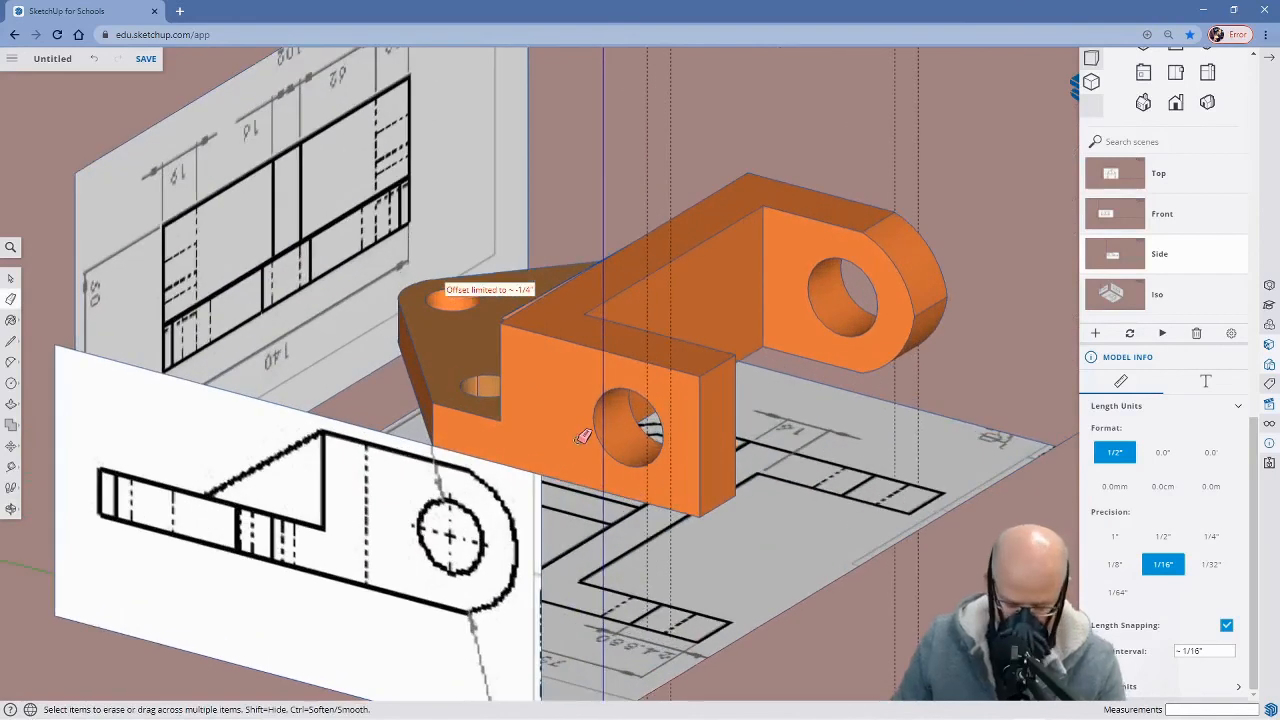
Draw two lines about 7/16" long on the other arm's outer face, from the 5/16" guide at both edges to the end edge's midpoint
key(l)
scroll(655, 418, up, 1)
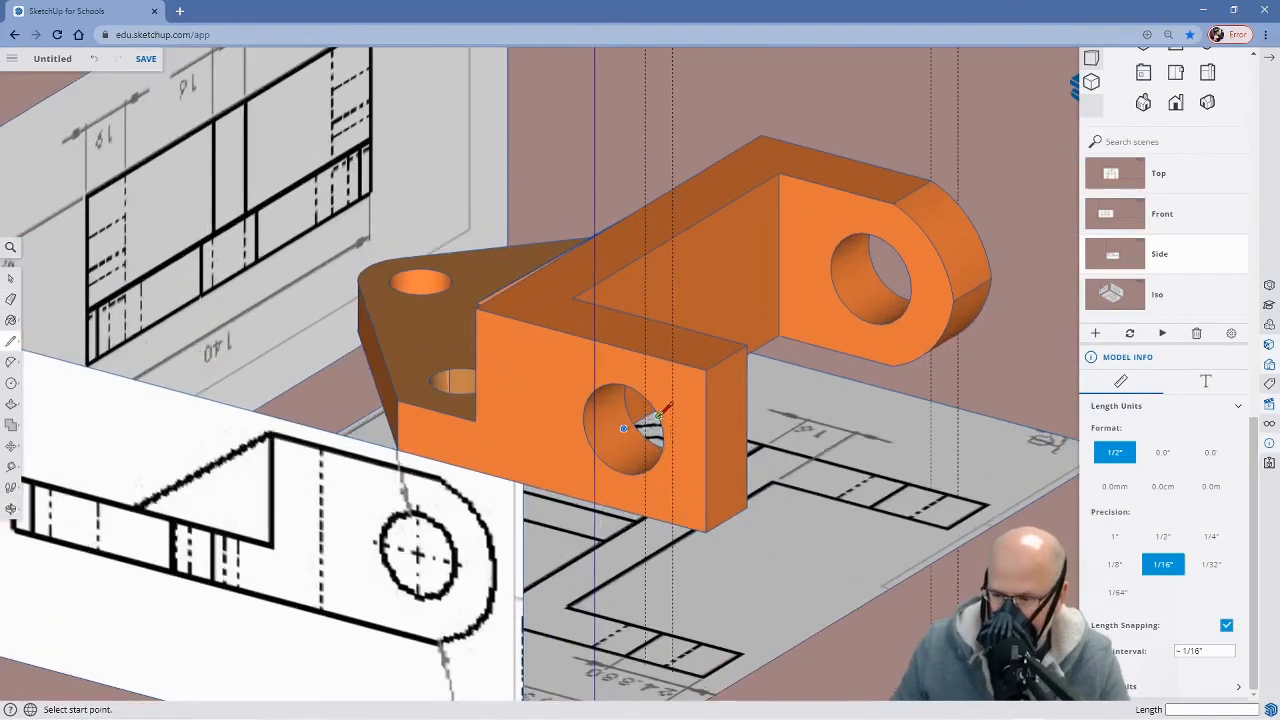
click(645, 353)
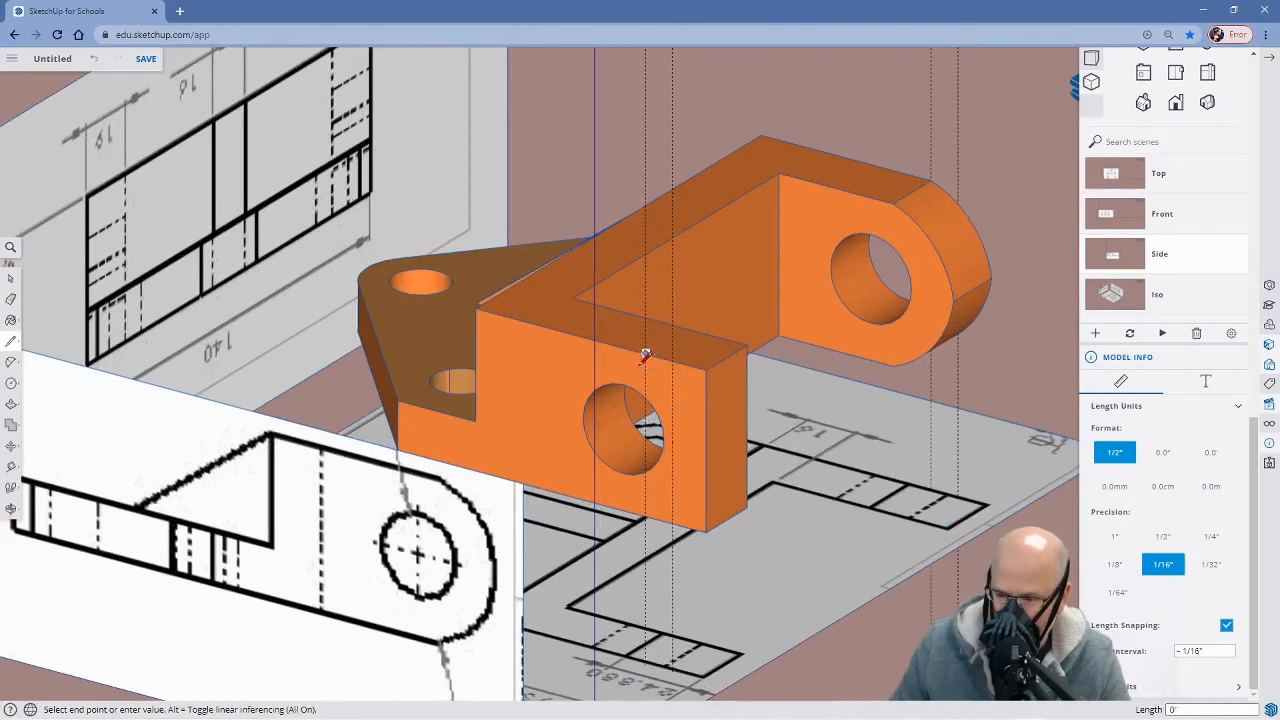
click(708, 448)
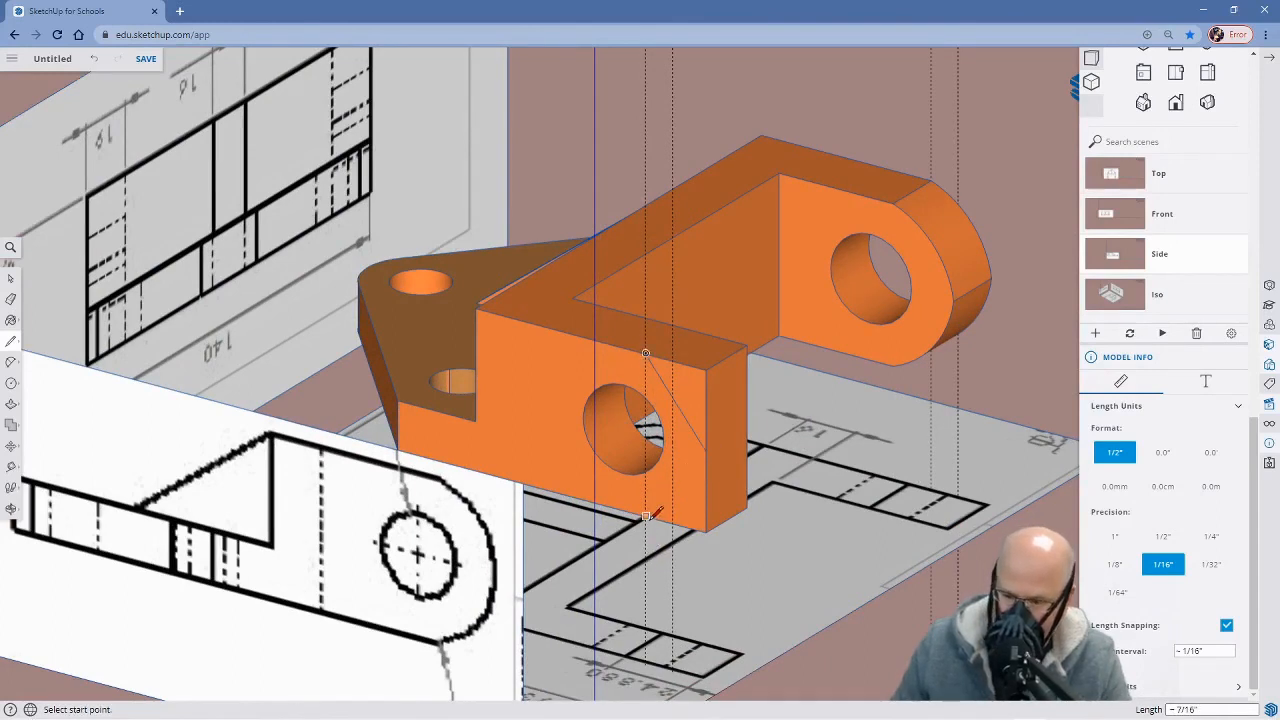
click(646, 516)
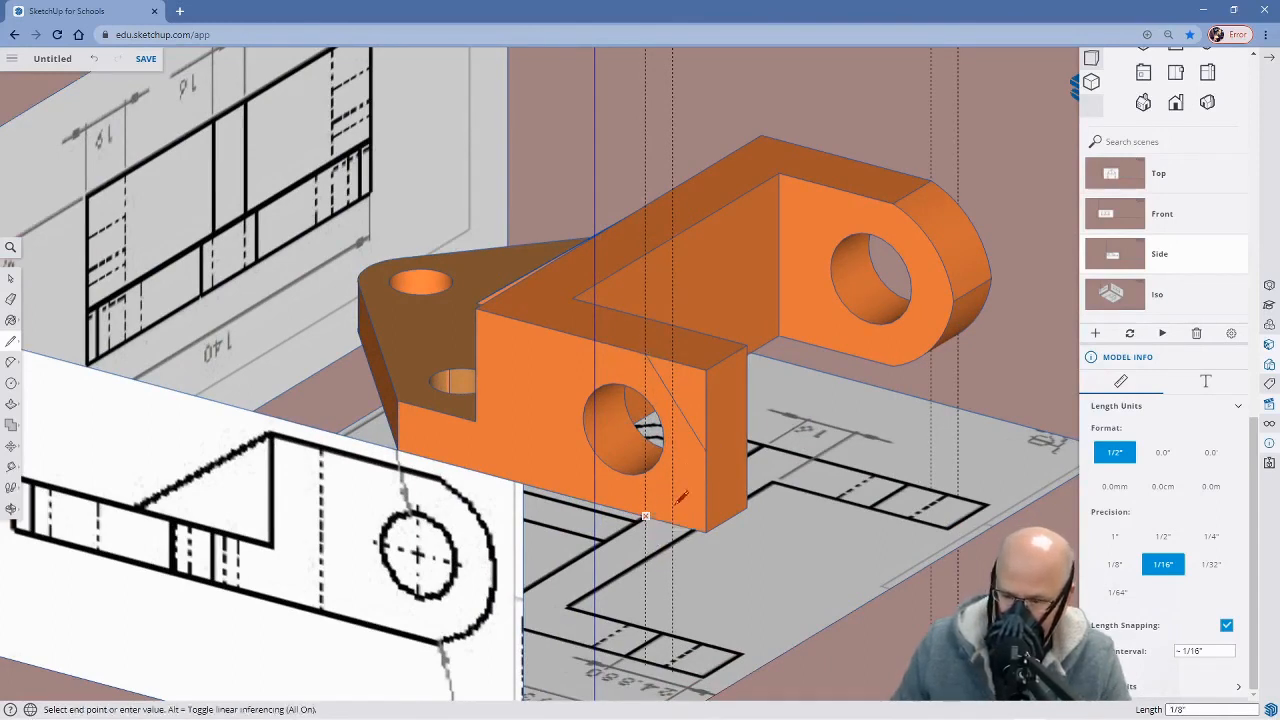
click(708, 448)
Draw two arcs bulging about 1/16" toward the corners over the diagonal lines on the second arm's outer face
key(c)
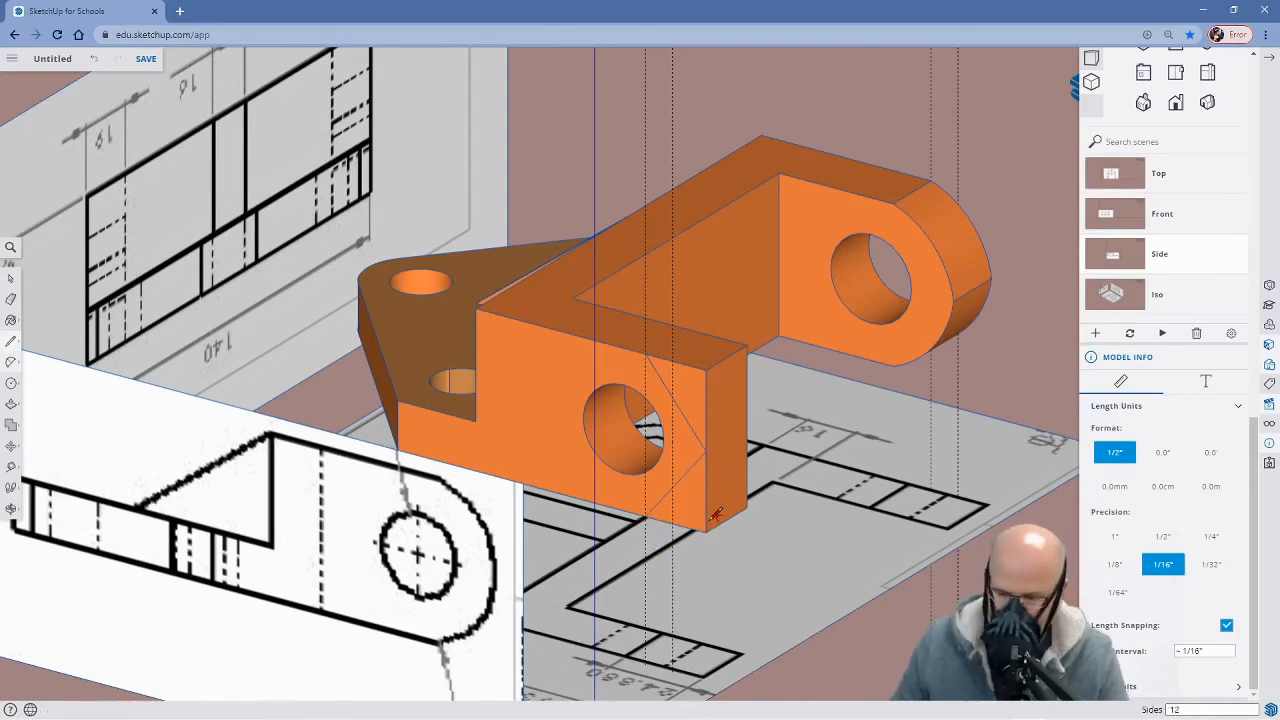
scroll(675, 538, up, 2)
click(641, 506)
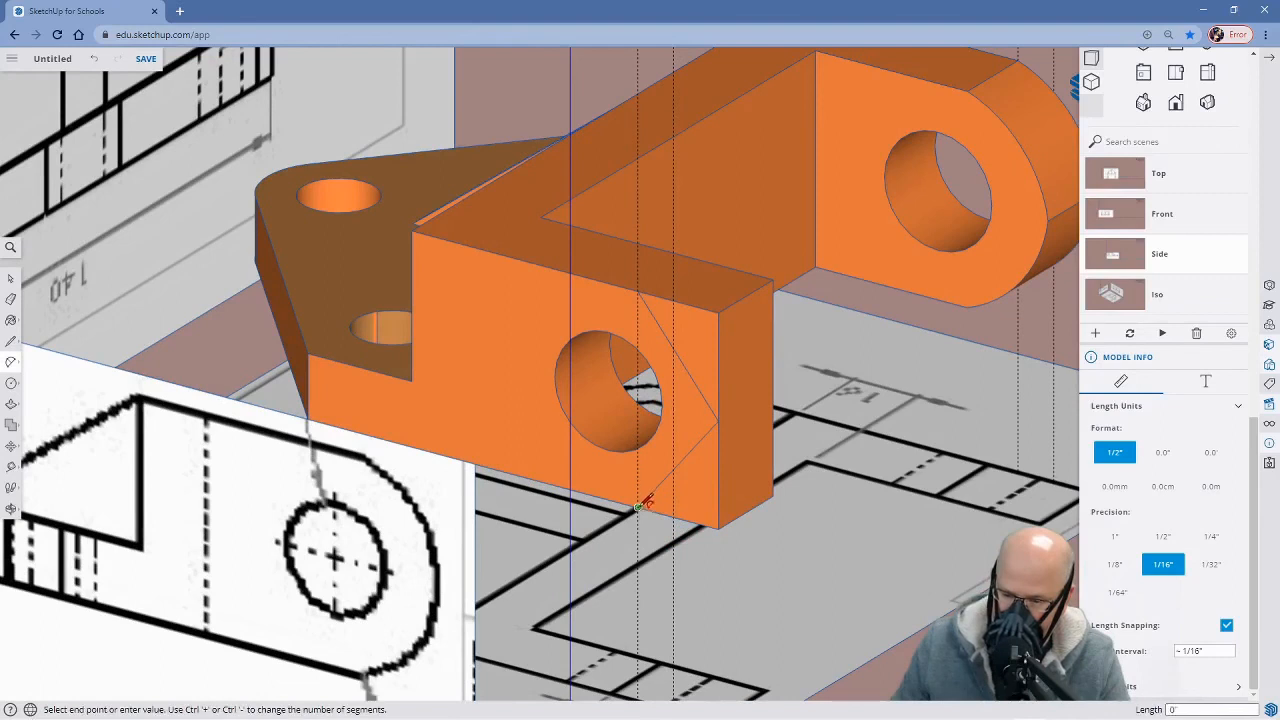
click(718, 420)
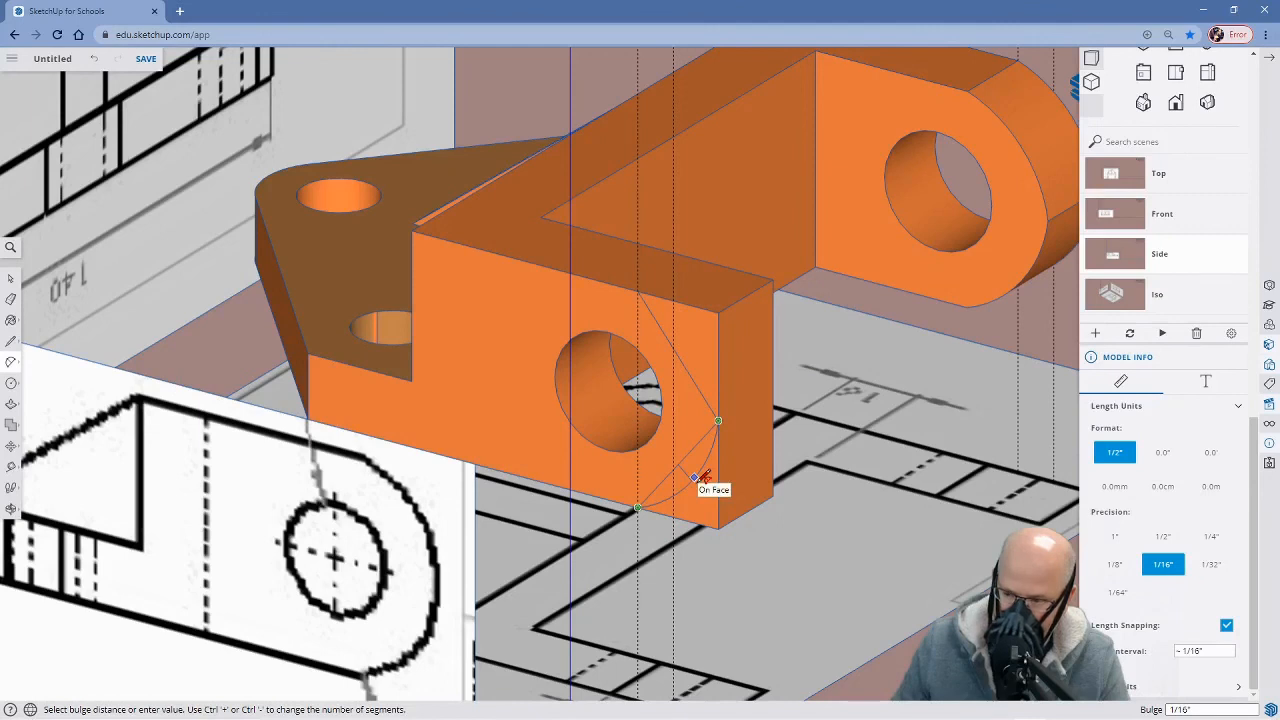
click(703, 477)
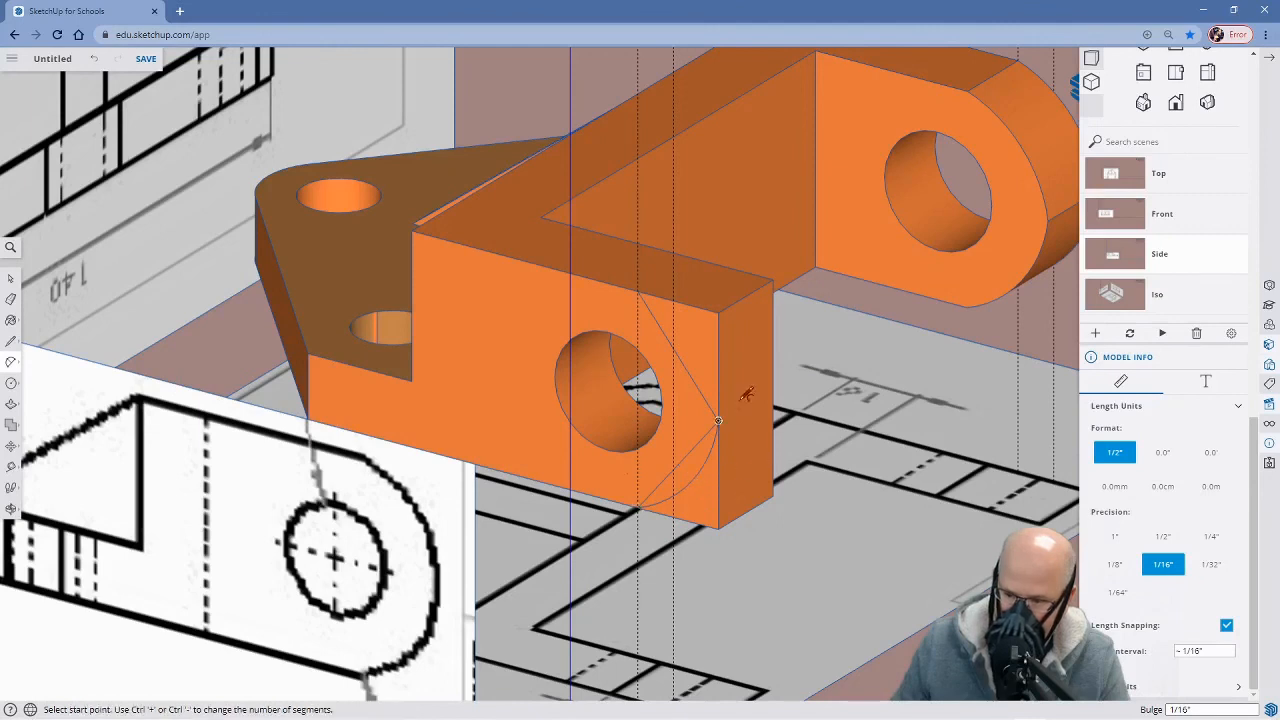
click(638, 291)
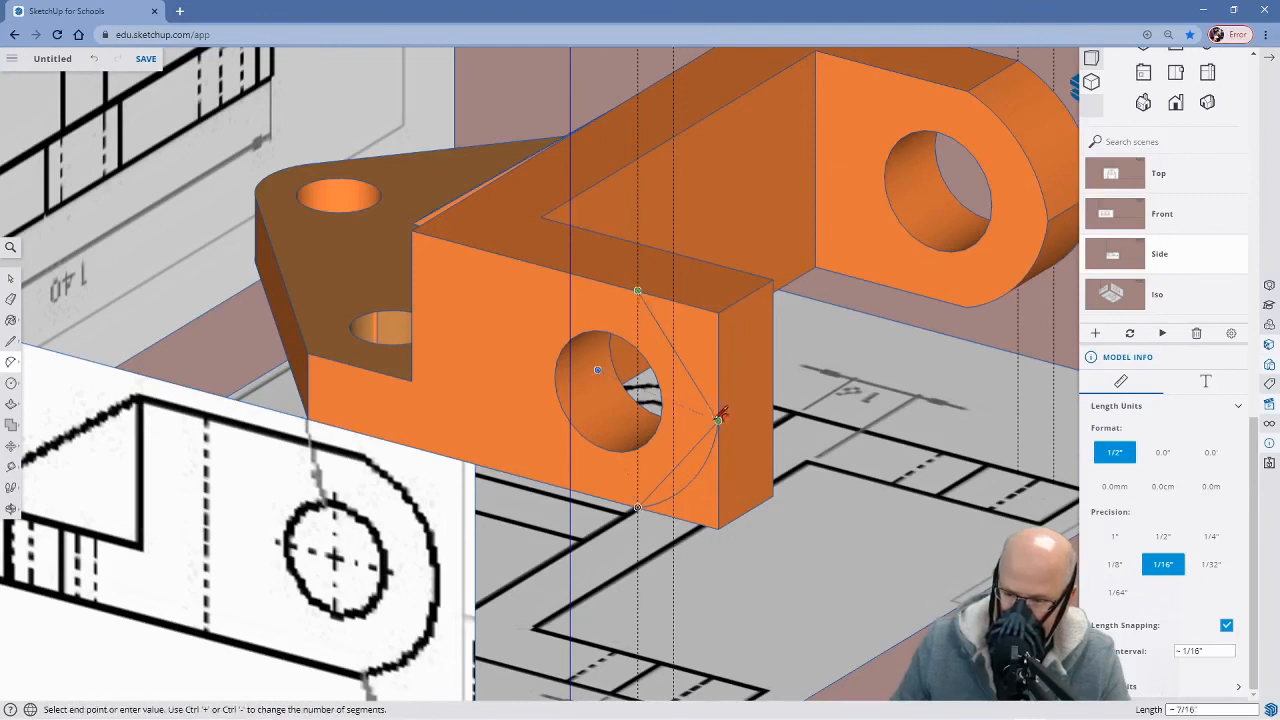
click(719, 419)
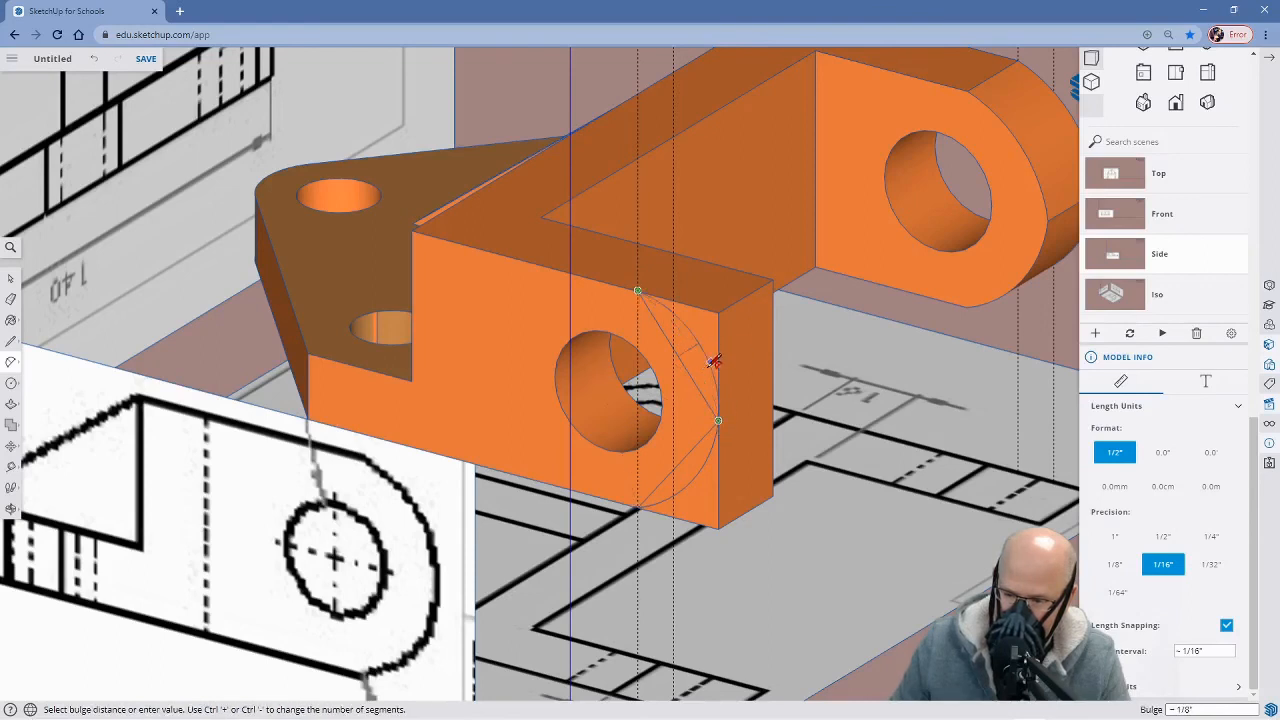
click(711, 364)
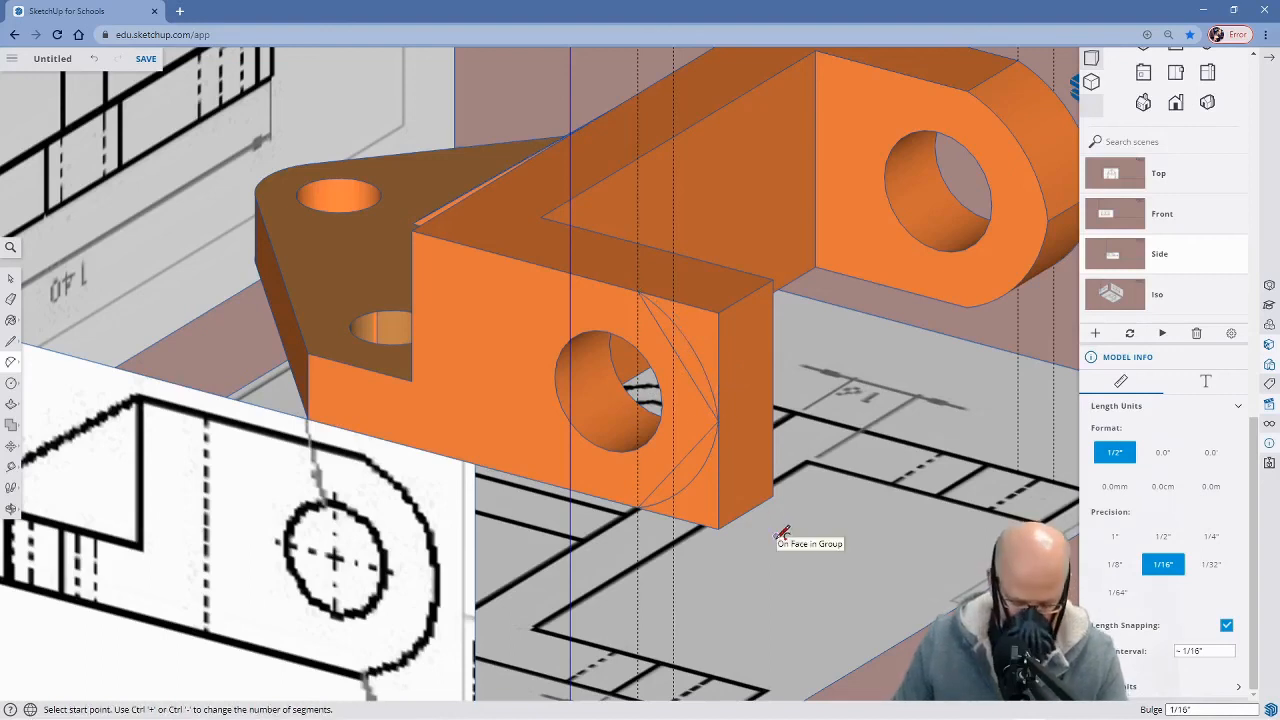
Push both corner faces of the second arm through its full thickness, about 5/16", to round its free end
key(p)
click(700, 344)
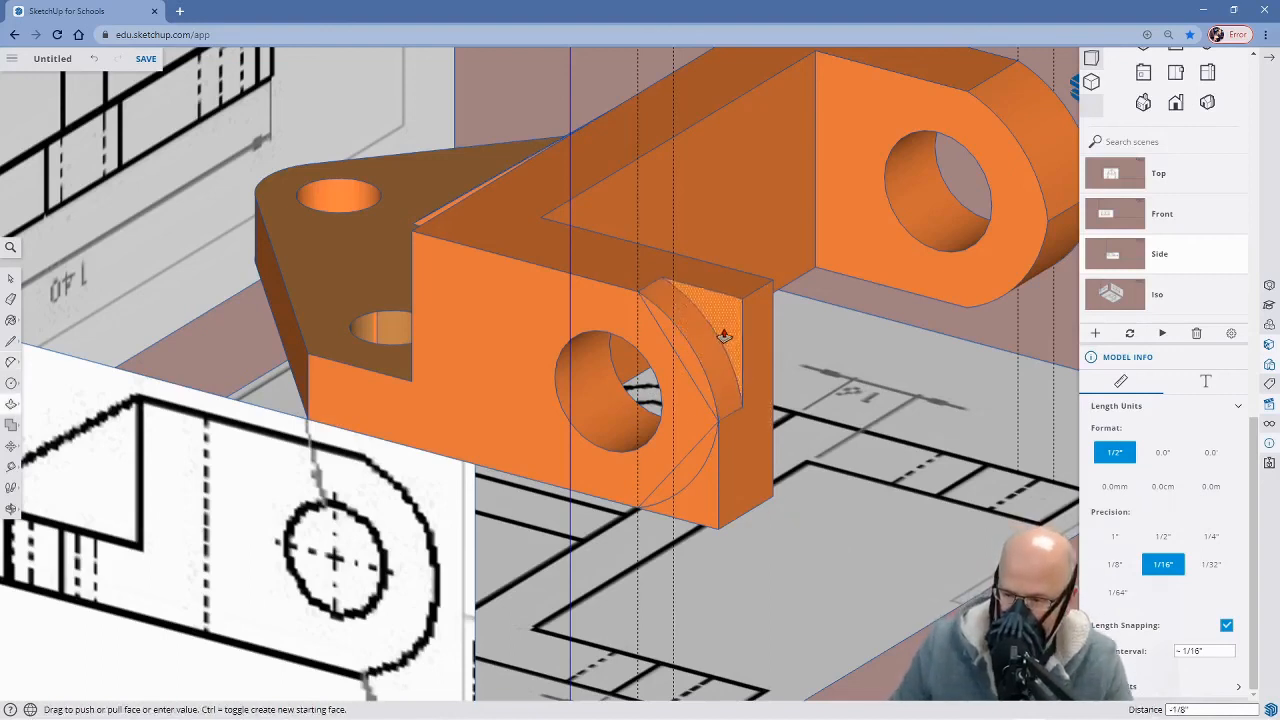
click(761, 320)
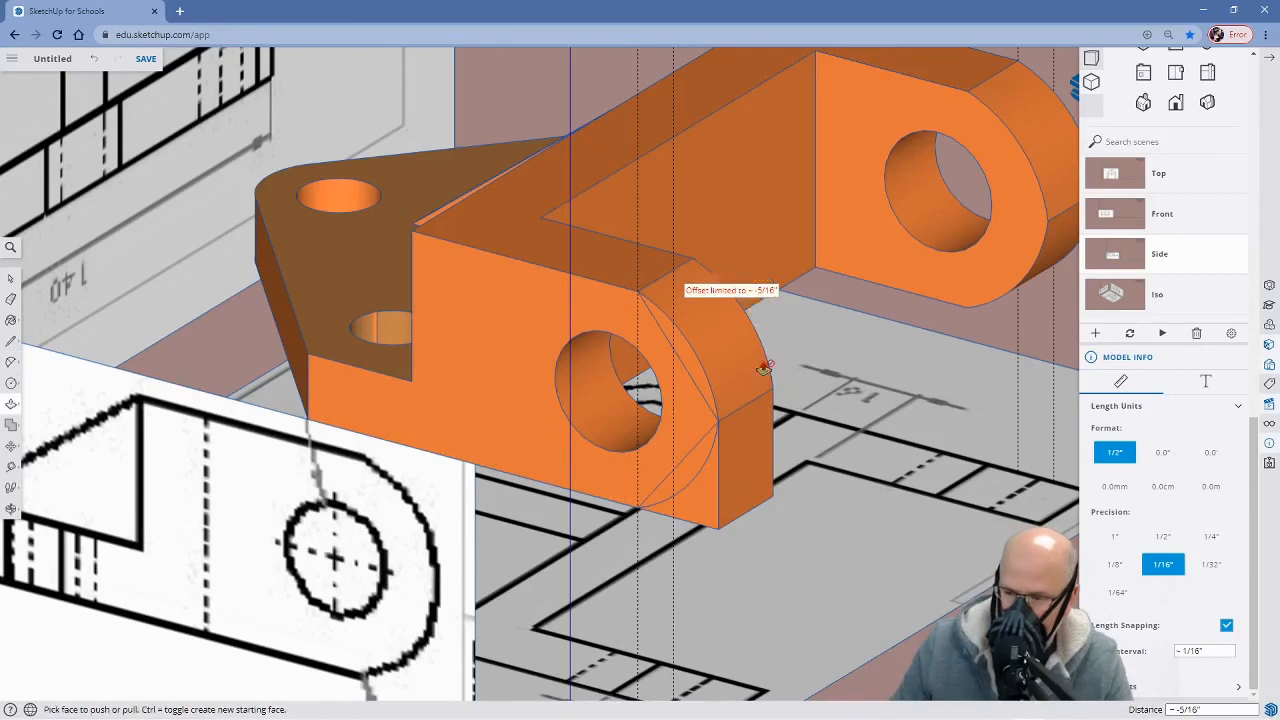
double_click(700, 516)
Erase the leftover diagonal lines on the second arm's outer face and the remaining vertical guides
key(e)
click(697, 376)
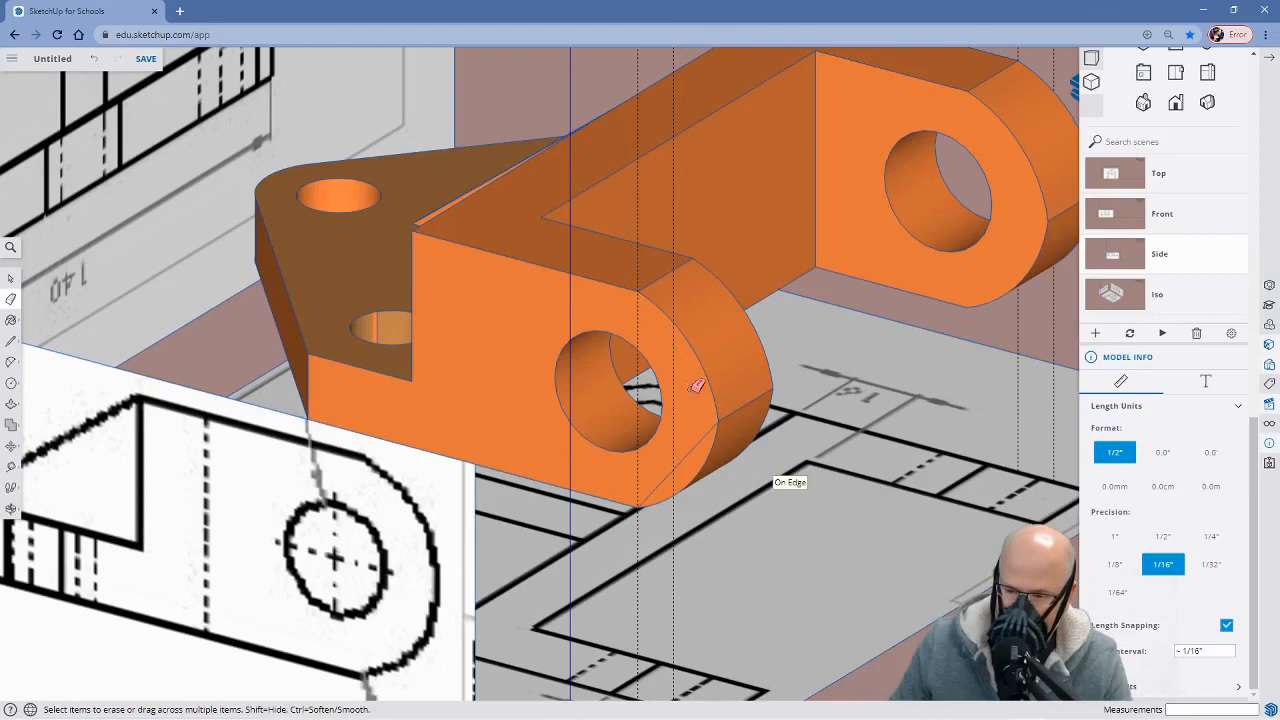
click(673, 455)
click(638, 469)
middle_drag(784, 412, 515, 460)
middle_drag(714, 438, 629, 400)
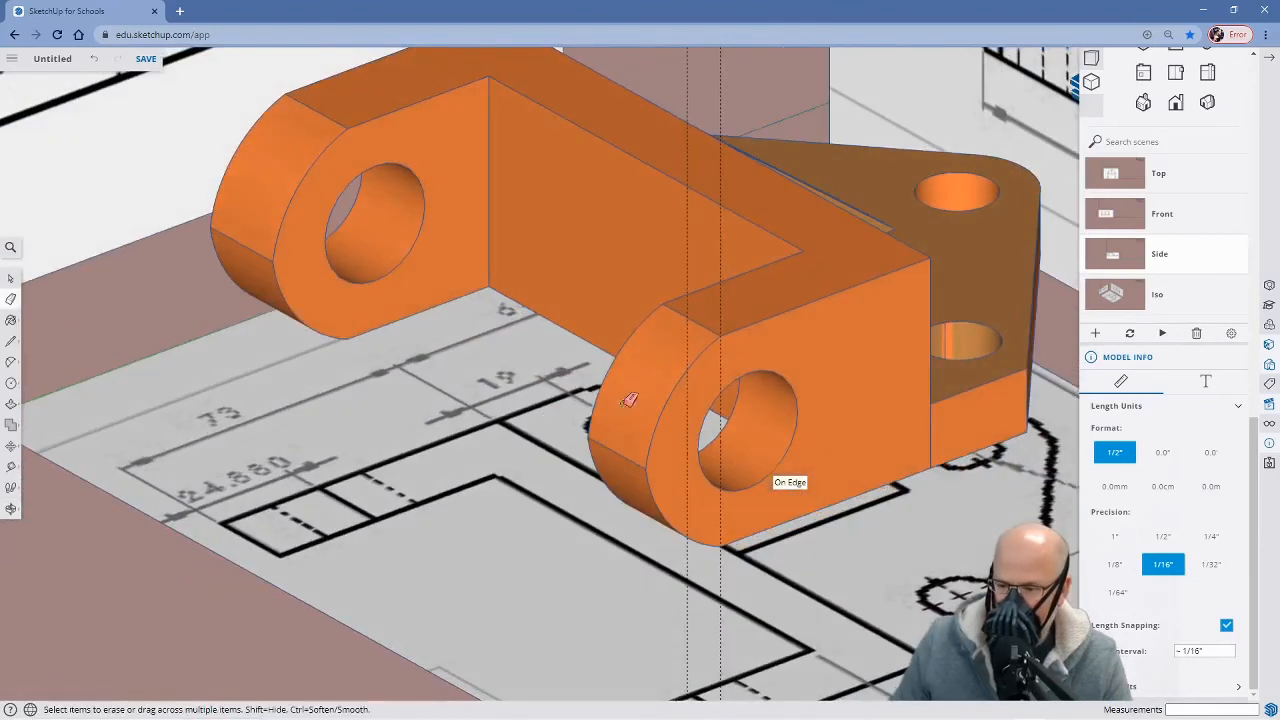
click(721, 372)
Examine the bracket from several angles against the top, front and side reference drawings
scroll(648, 419, down, 5)
mouse_move(685, 440)
middle_down()
mouse_move(611, 481)
mouse_move(411, 354)
mouse_move(409, 429)
mouse_move(477, 520)
mouse_move(511, 530)
mouse_move(652, 422)
middle_up()
mouse_move(483, 409)
middle_down()
mouse_move(626, 458)
mouse_move(697, 462)
mouse_move(663, 451)
mouse_move(709, 449)
mouse_move(757, 463)
mouse_move(763, 444)
mouse_move(614, 534)
mouse_move(631, 480)
mouse_move(693, 469)
mouse_move(634, 371)
mouse_move(706, 503)
mouse_move(543, 409)
mouse_move(586, 277)
middle_up()
scroll(663, 363, up, 6)
mouse_move(663, 384)
middle_down()
mouse_move(649, 354)
mouse_move(634, 491)
mouse_move(696, 583)
mouse_move(551, 437)
mouse_move(663, 586)
mouse_move(503, 475)
mouse_move(666, 543)
middle_up()
scroll(652, 491, down, 3)
middle_drag(725, 506, 645, 420)
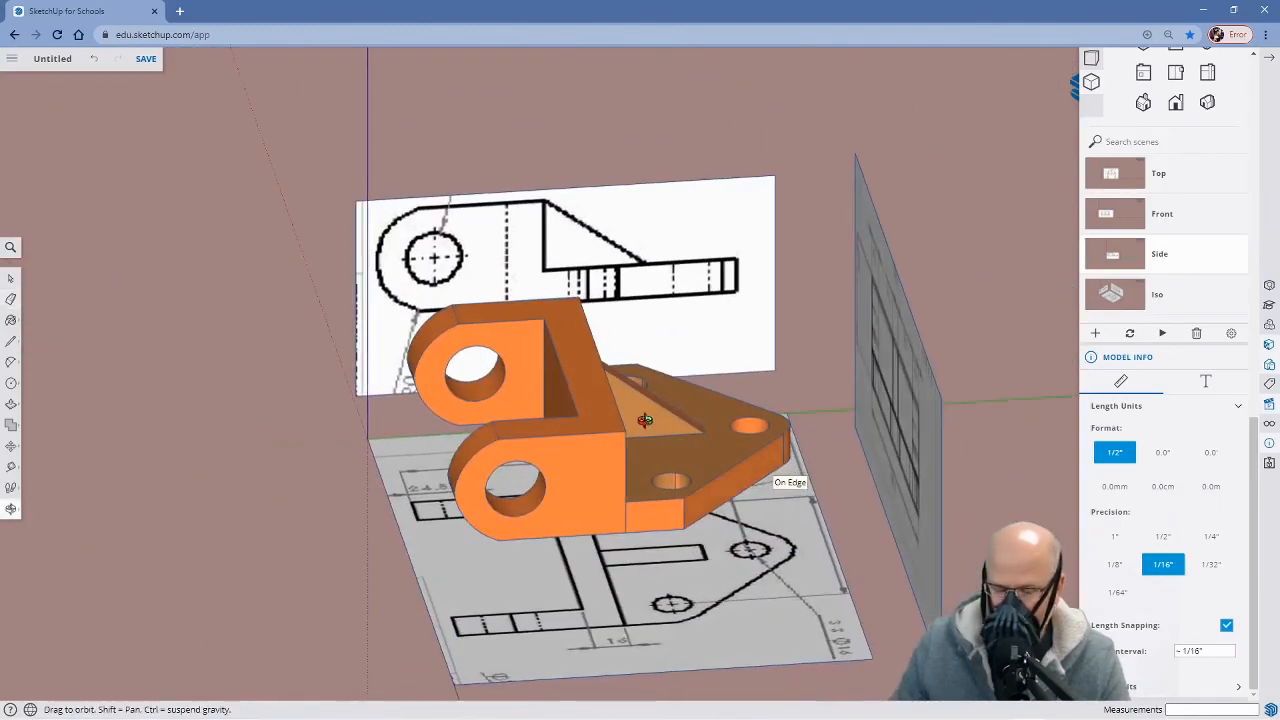
mouse_move(765, 505)
middle_down()
mouse_move(517, 406)
mouse_move(591, 291)
mouse_move(626, 462)
mouse_move(657, 491)
middle_up()
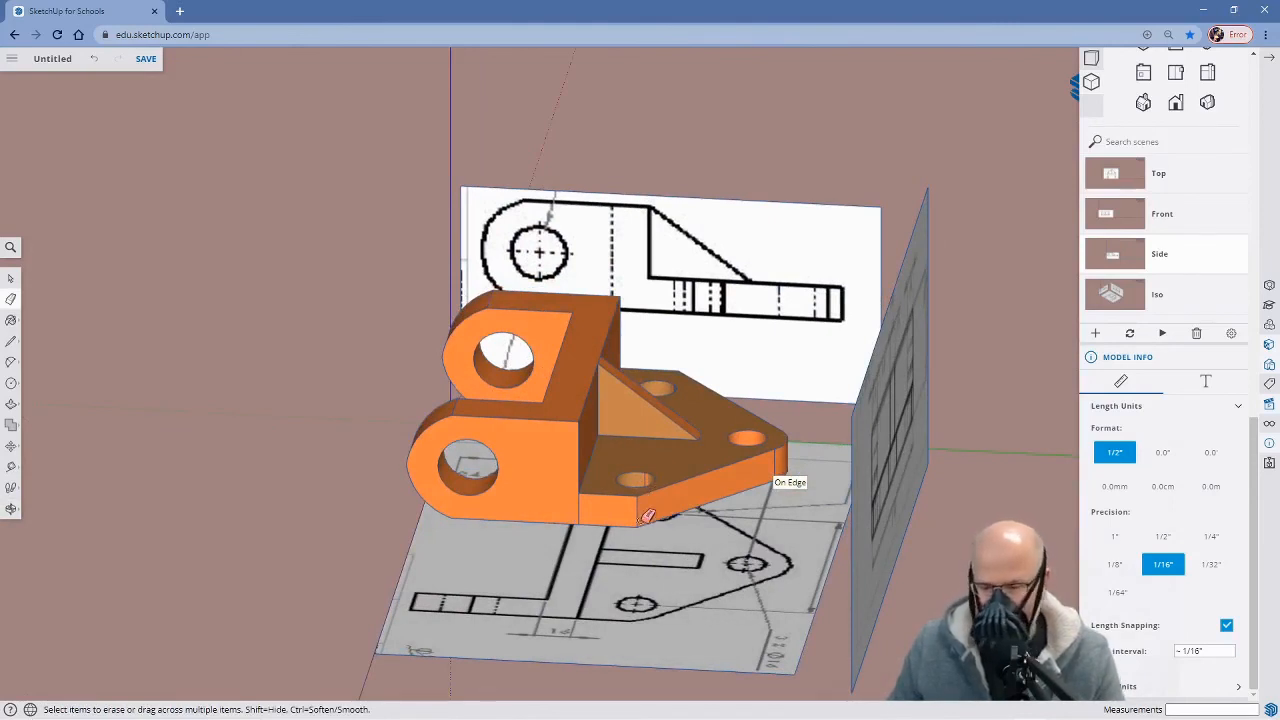
mouse_move(648, 527)
middle_down()
mouse_move(622, 555)
mouse_move(667, 527)
middle_up()
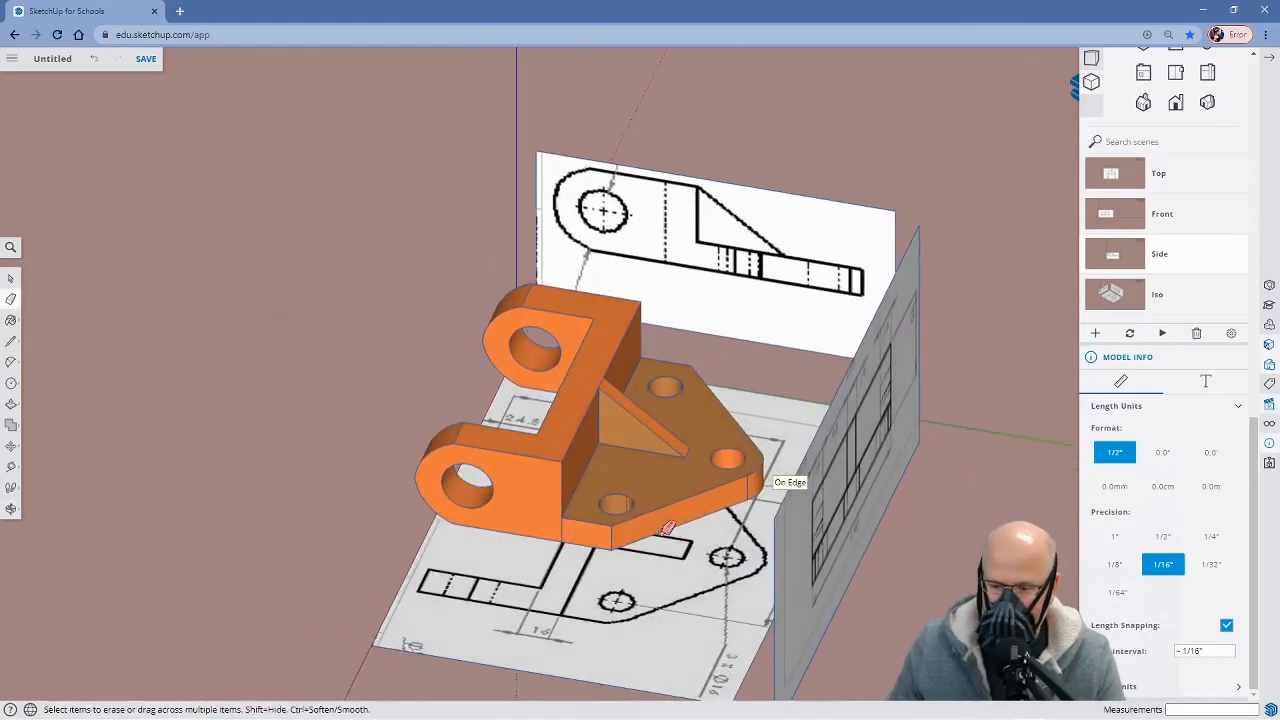